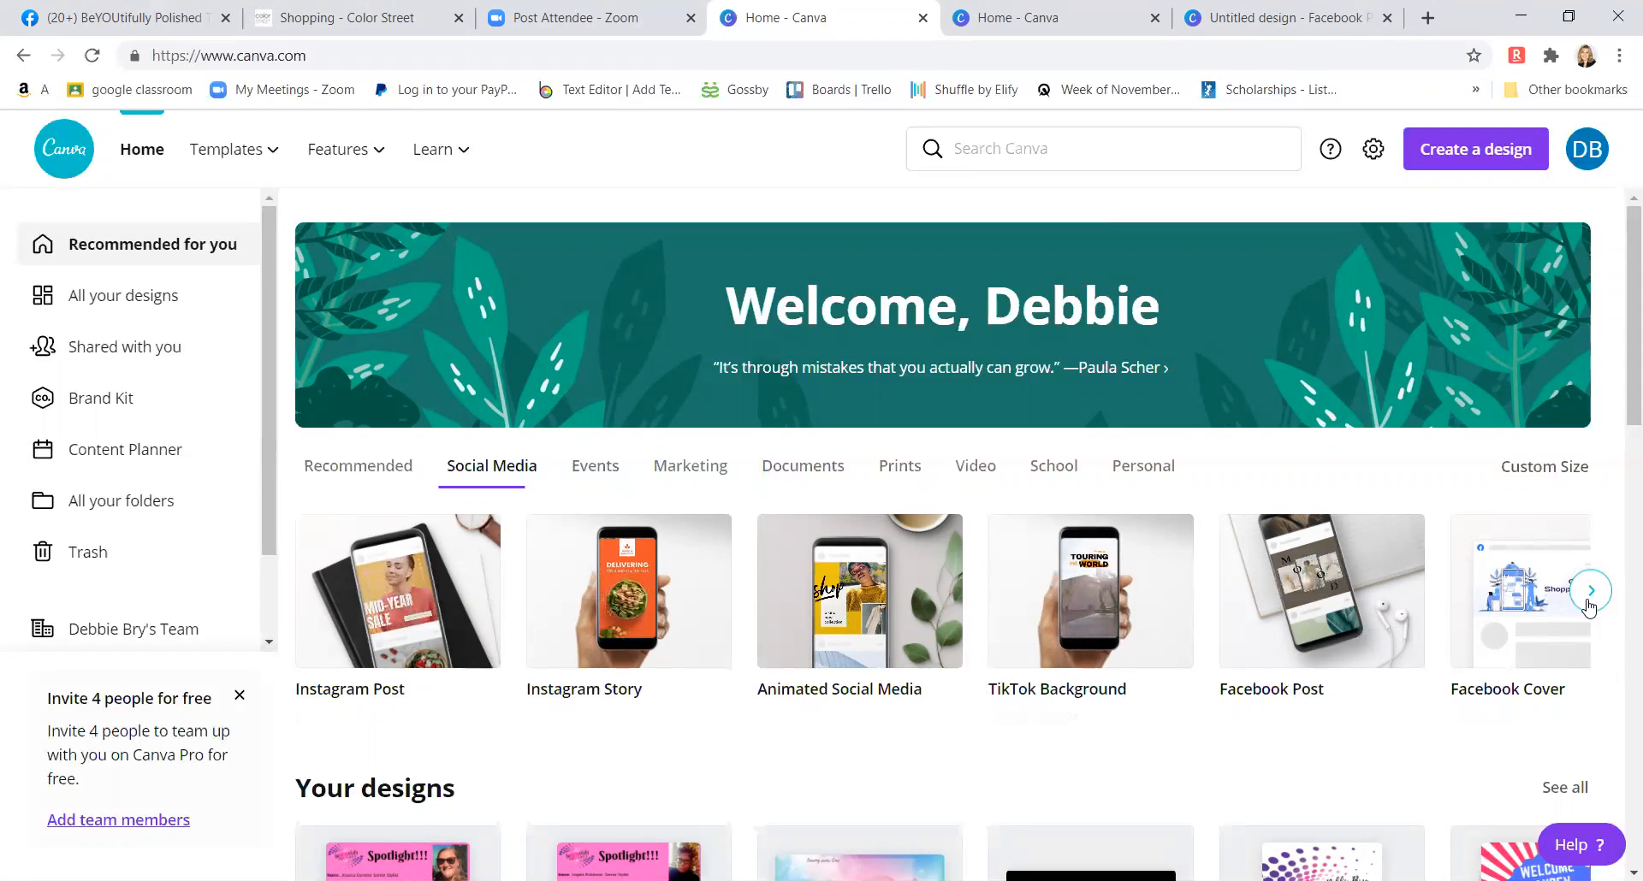
- Browse the social media design formats and create a blank Facebook Post design
left_click(1589, 593)
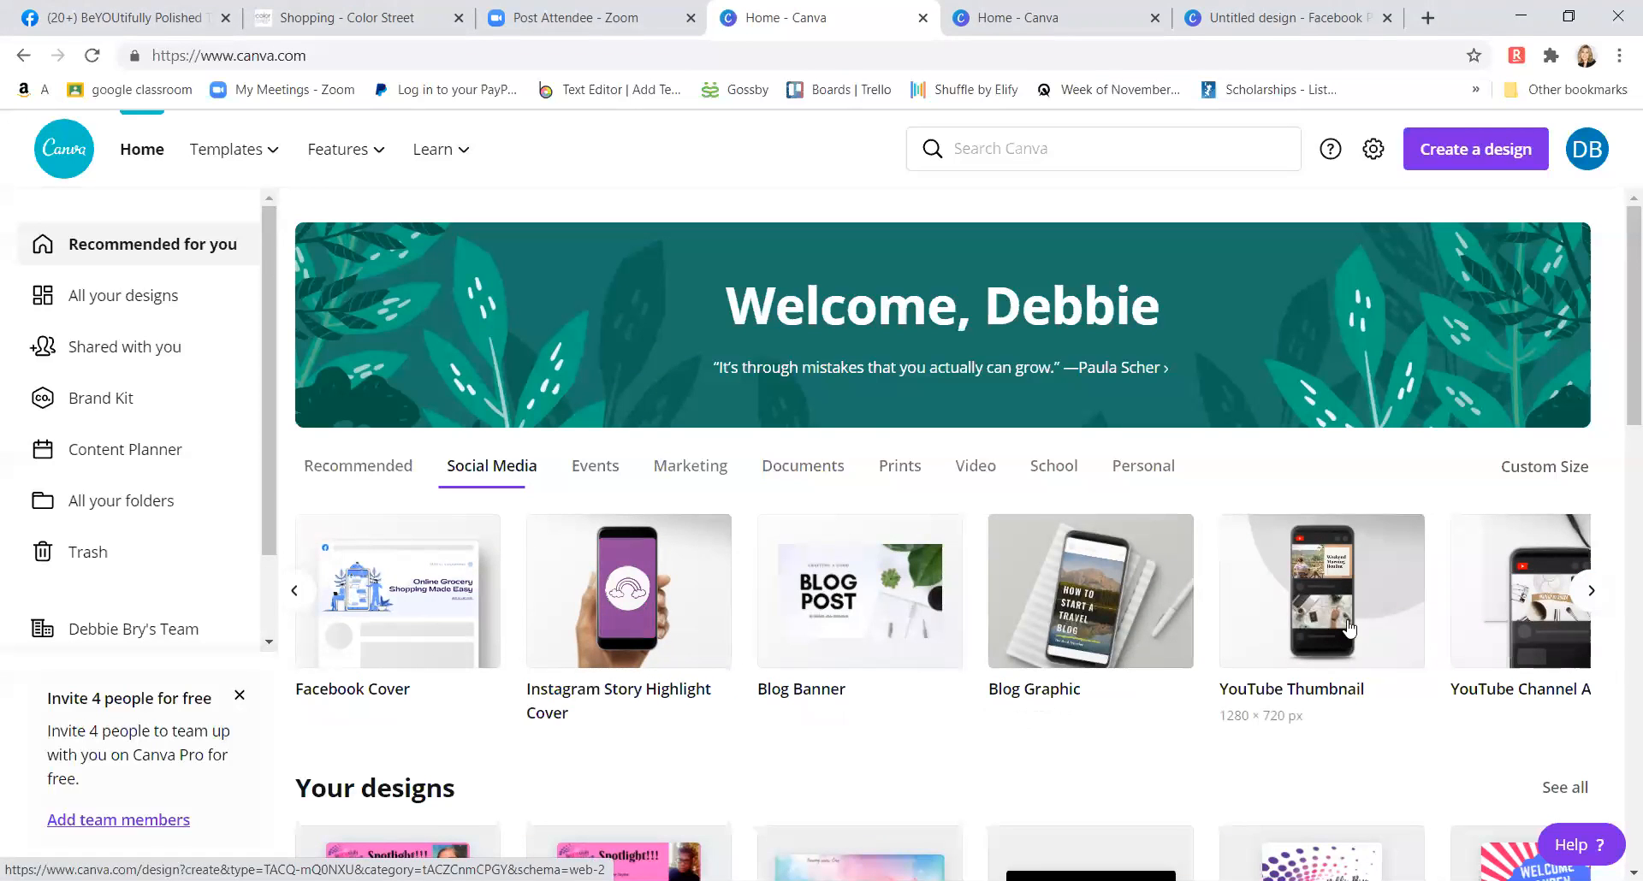
left_click(293, 592)
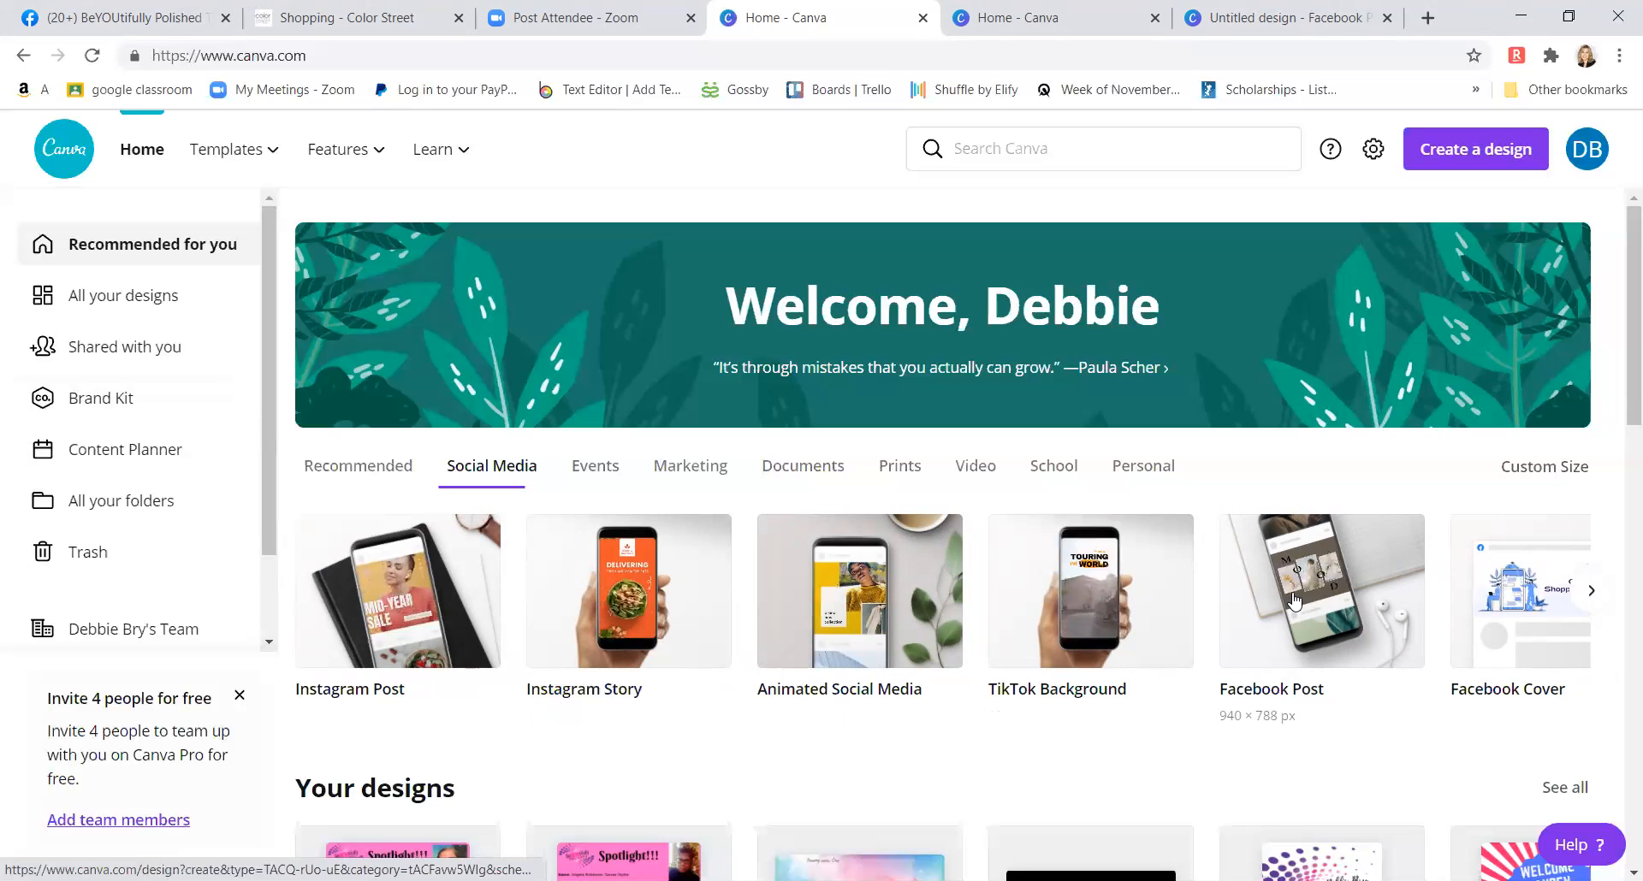
left_click(1294, 601)
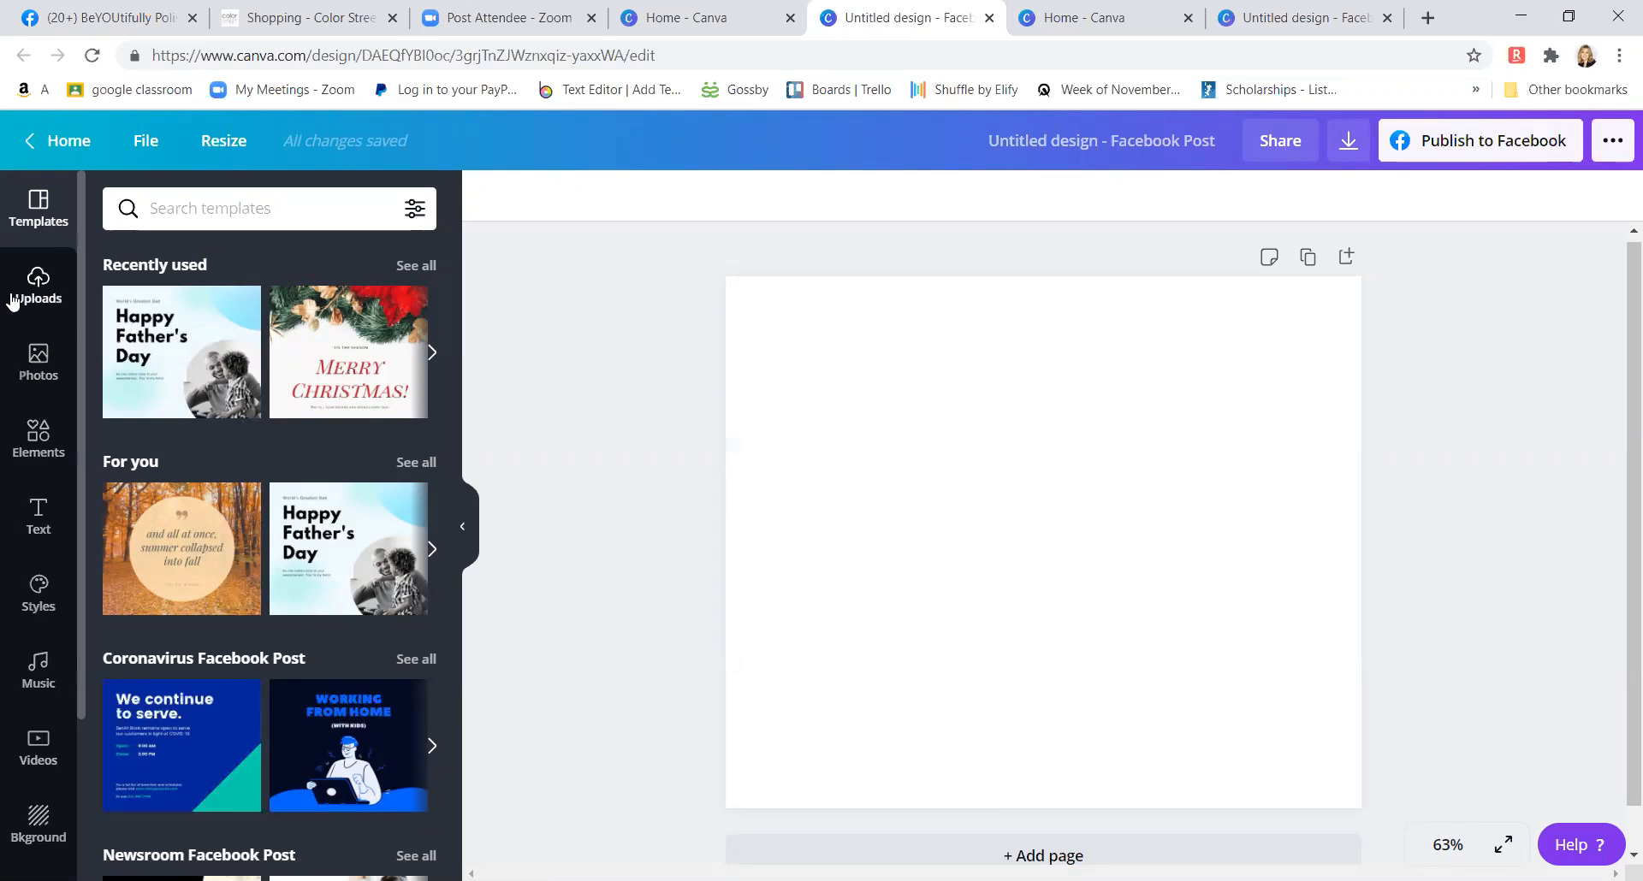
- Look through the uploaded images, the stock photos and the categories of graphic elements
left_click(23, 296)
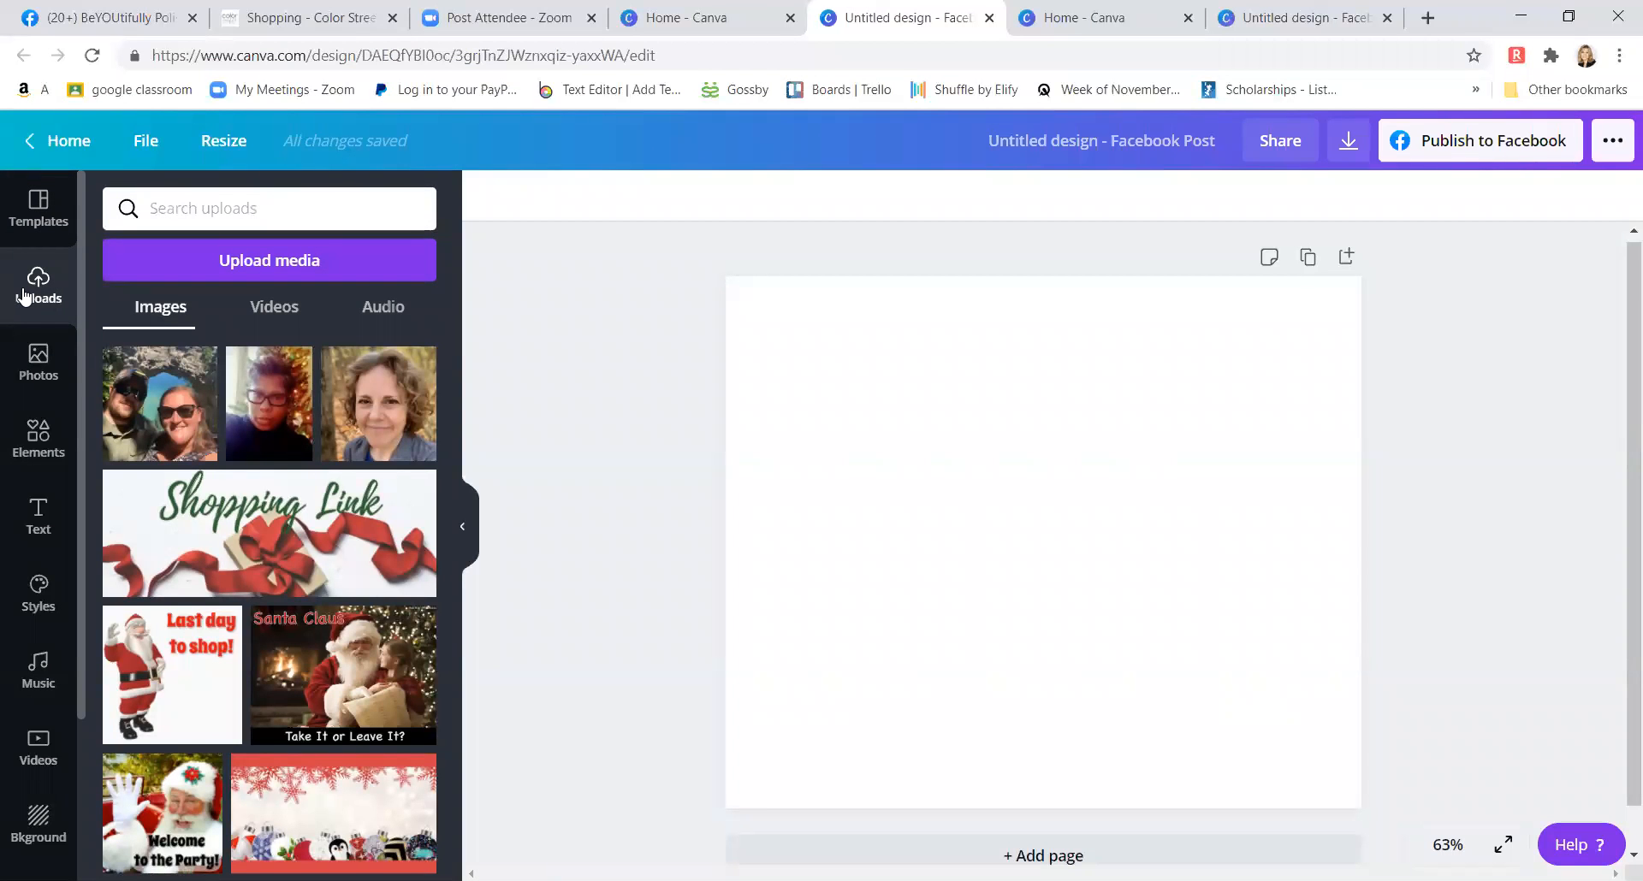
left_click(34, 373)
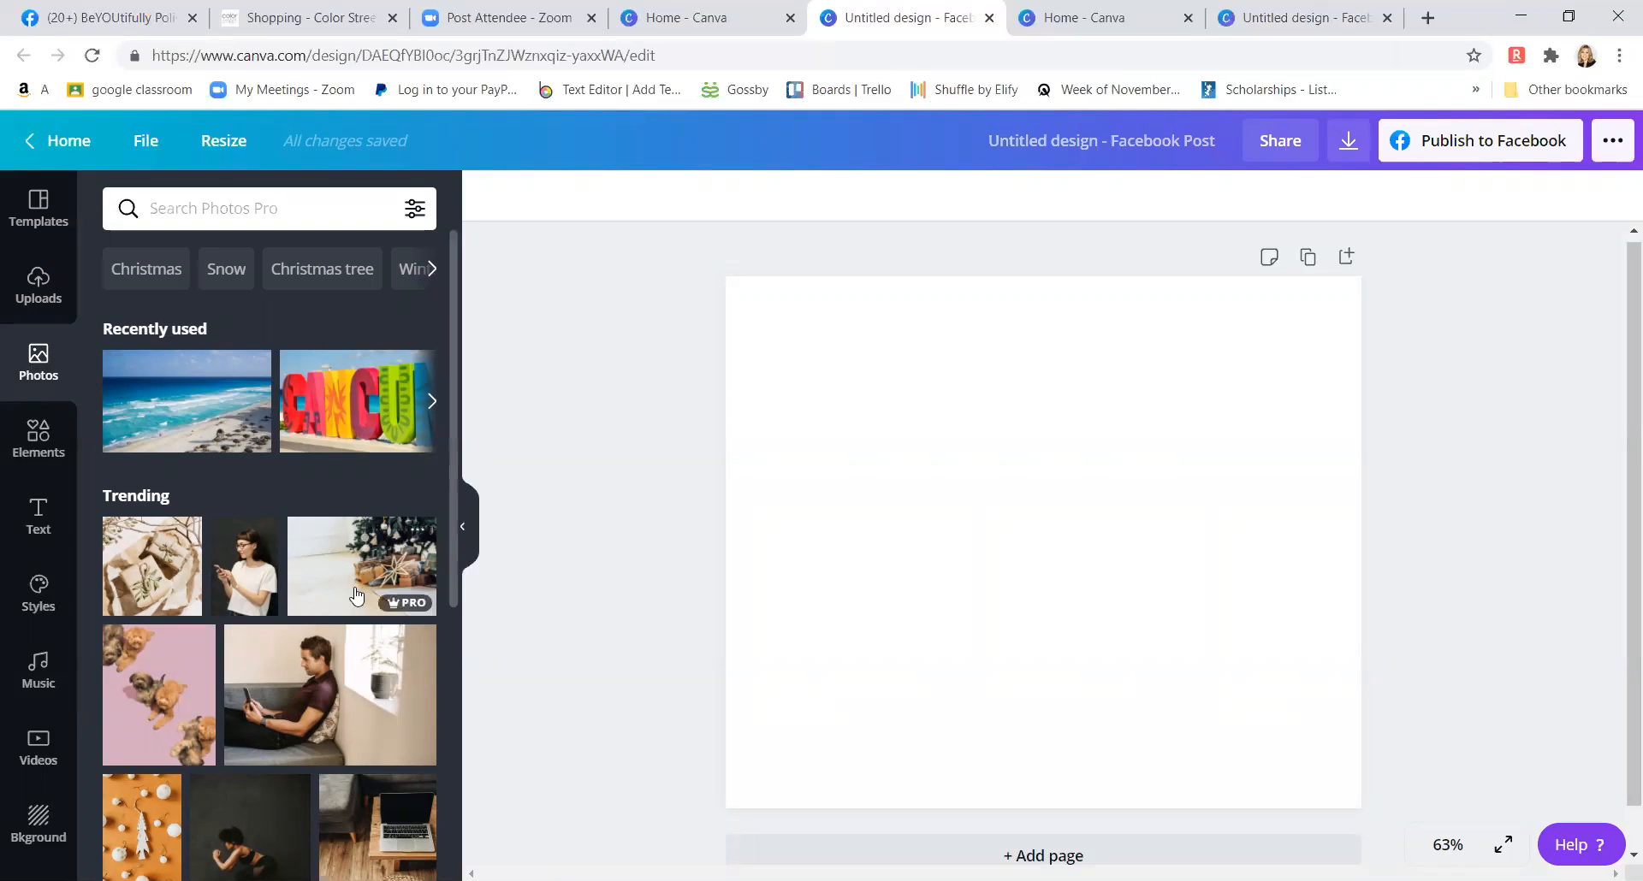
left_click(36, 447)
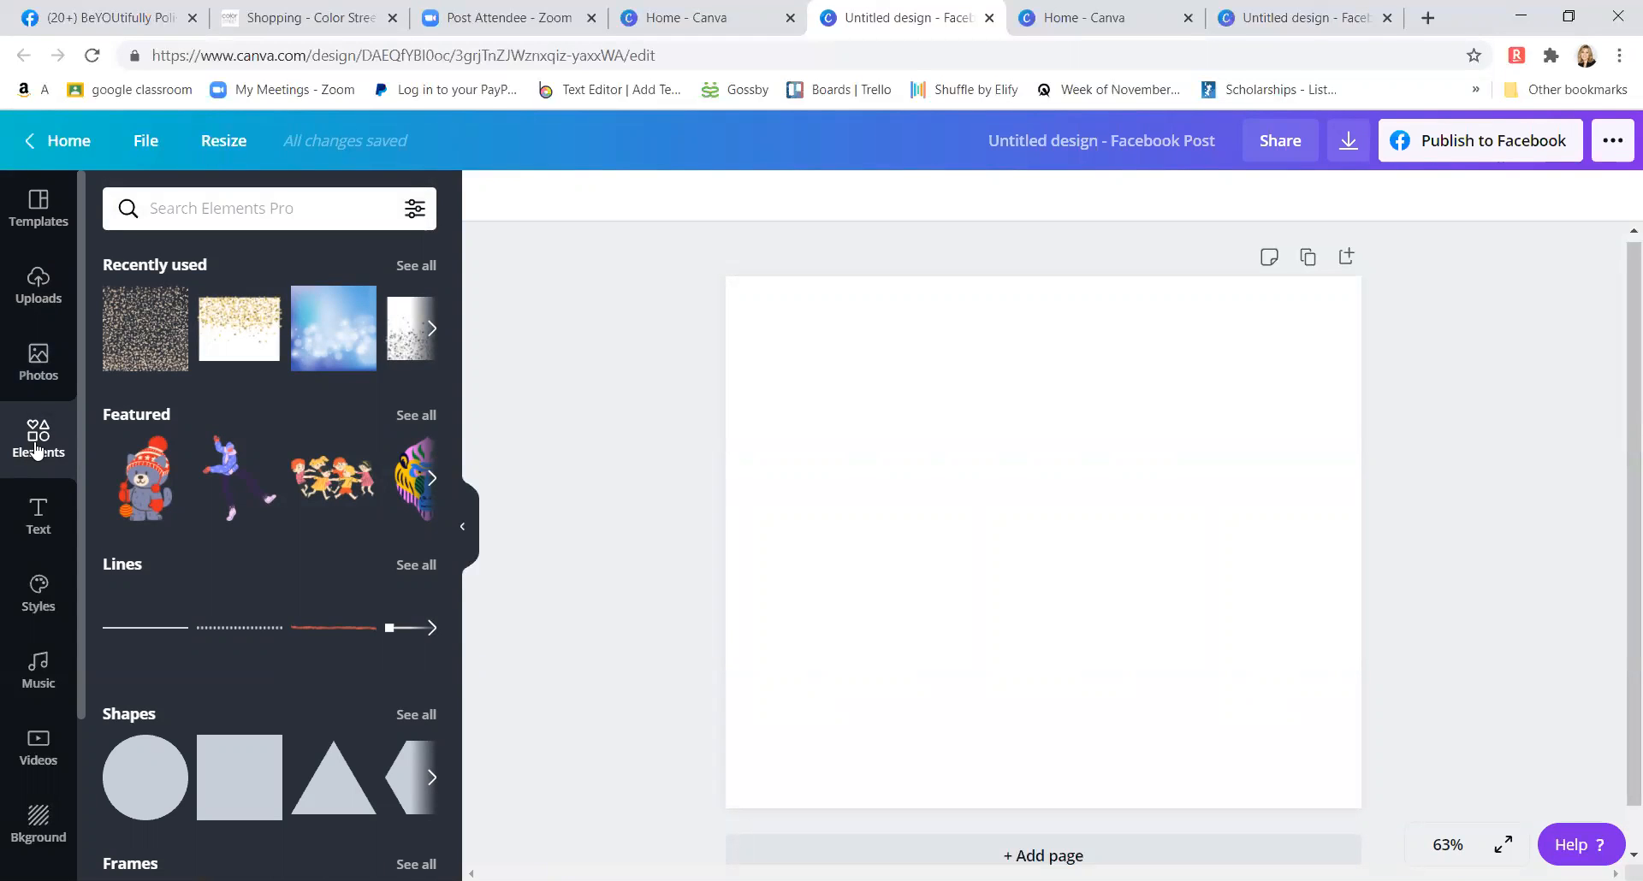
scroll(136, 580, "down", 8)
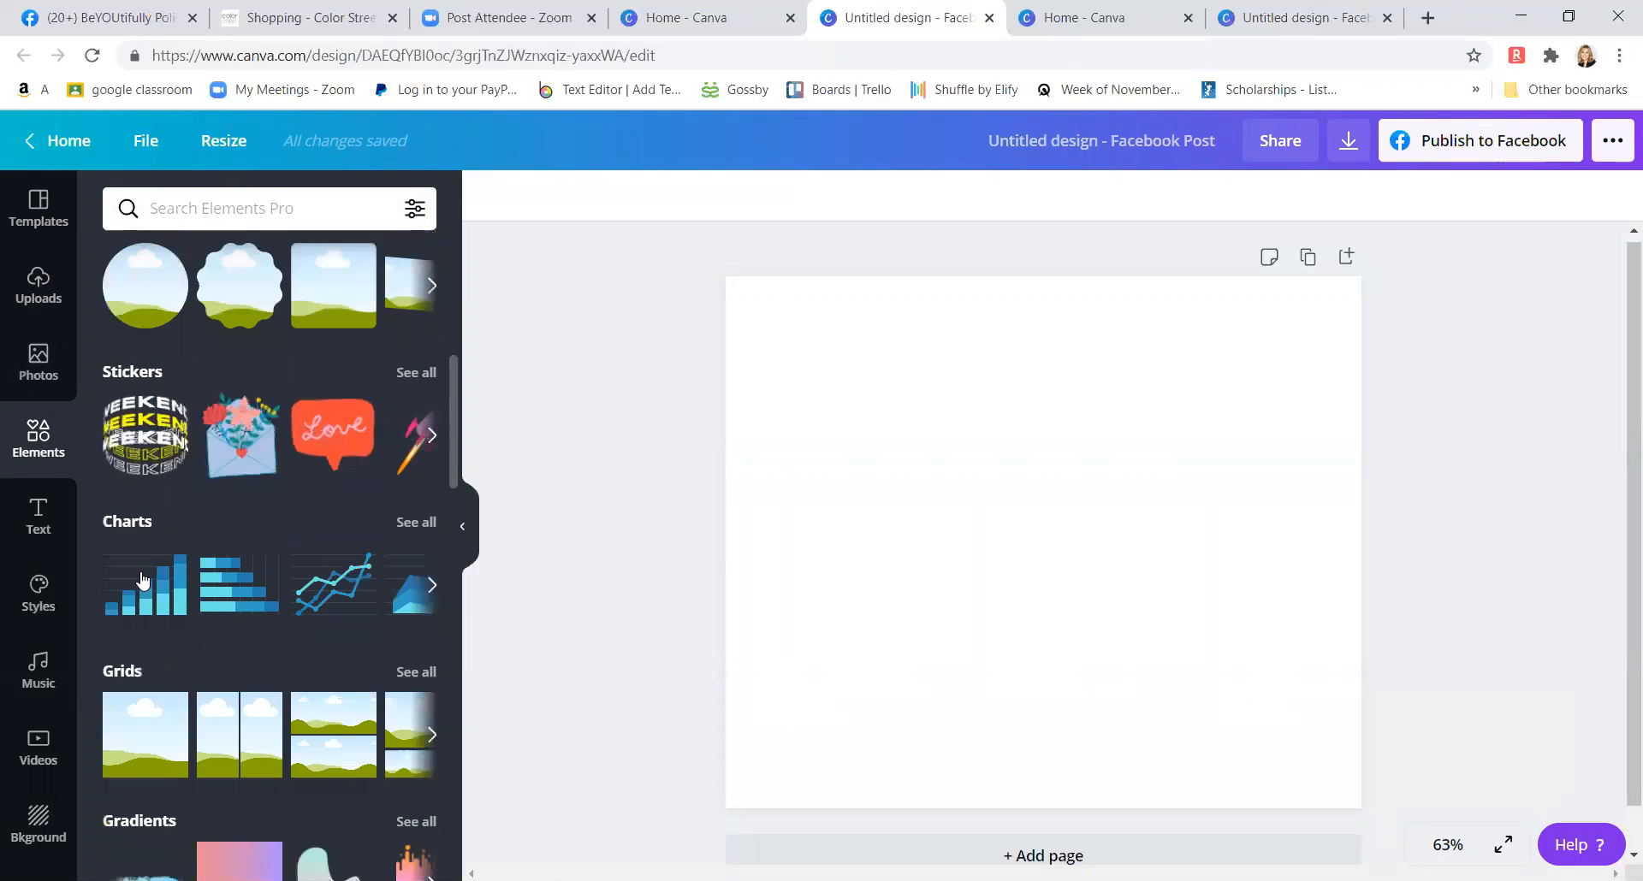
scroll(142, 580, "down", 6)
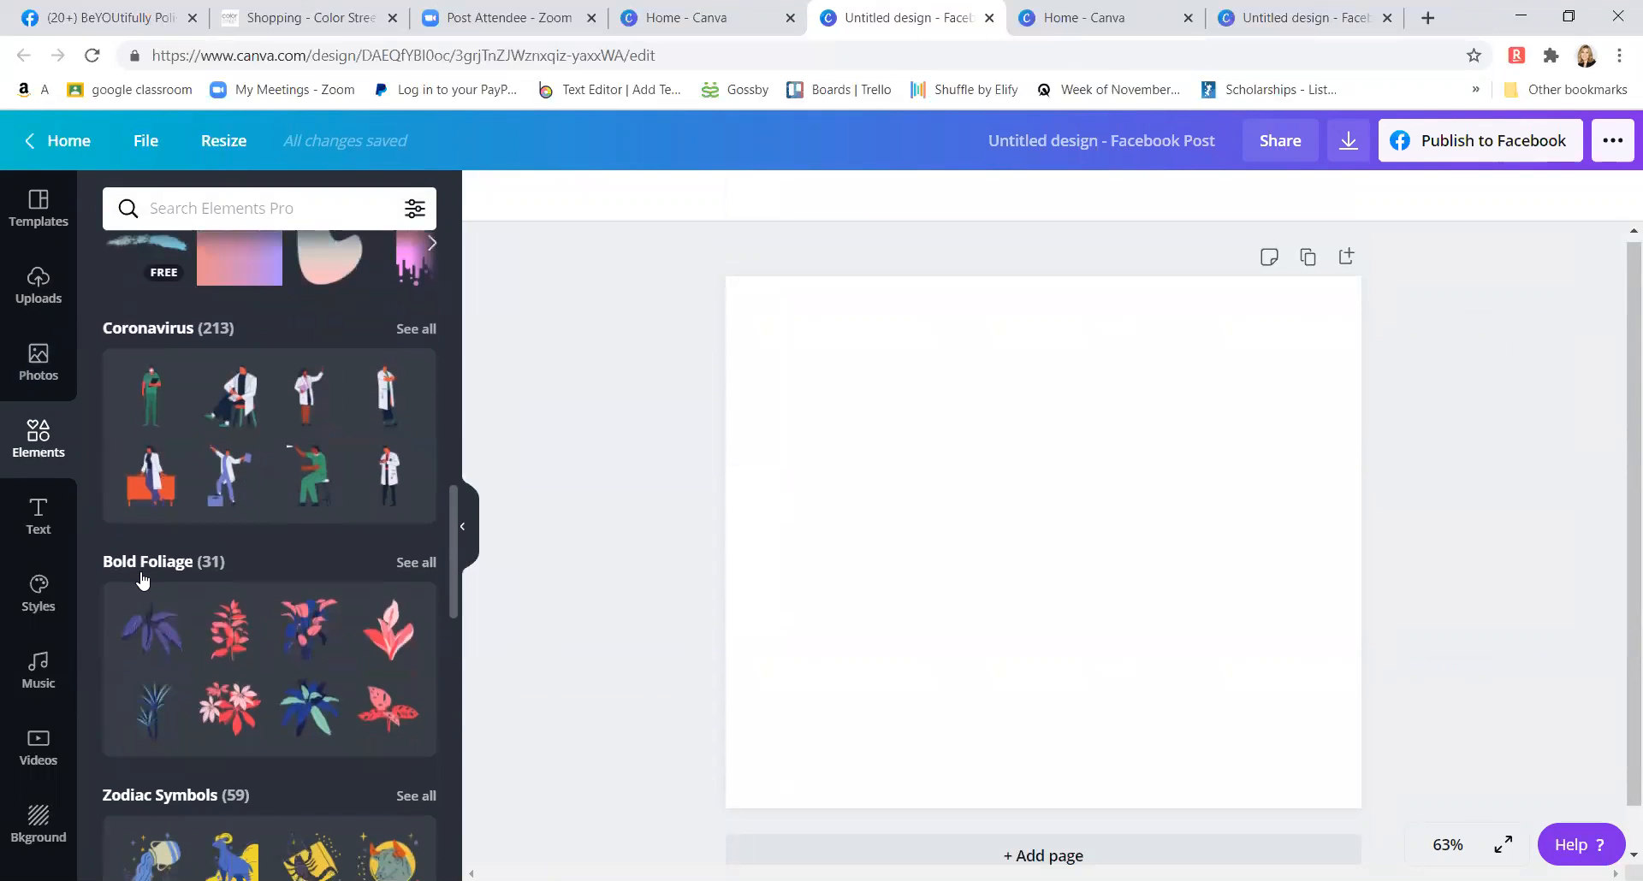
scroll(128, 565, "up", 6)
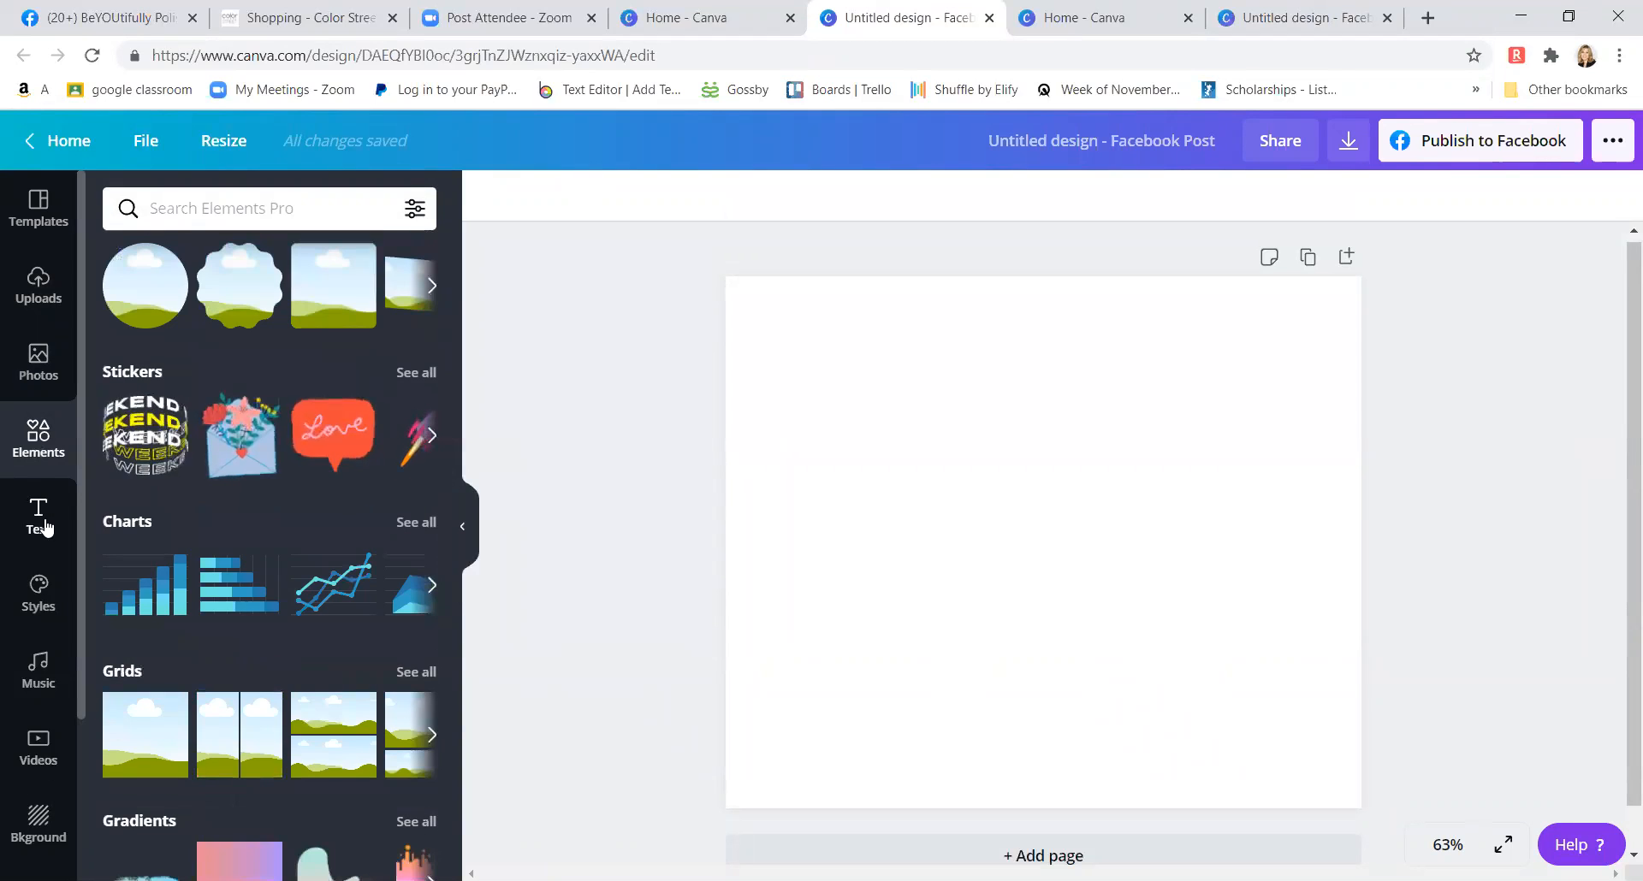
- Look through the text presets and font combinations, as well as the available styles, music and backgrounds
left_click(43, 522)
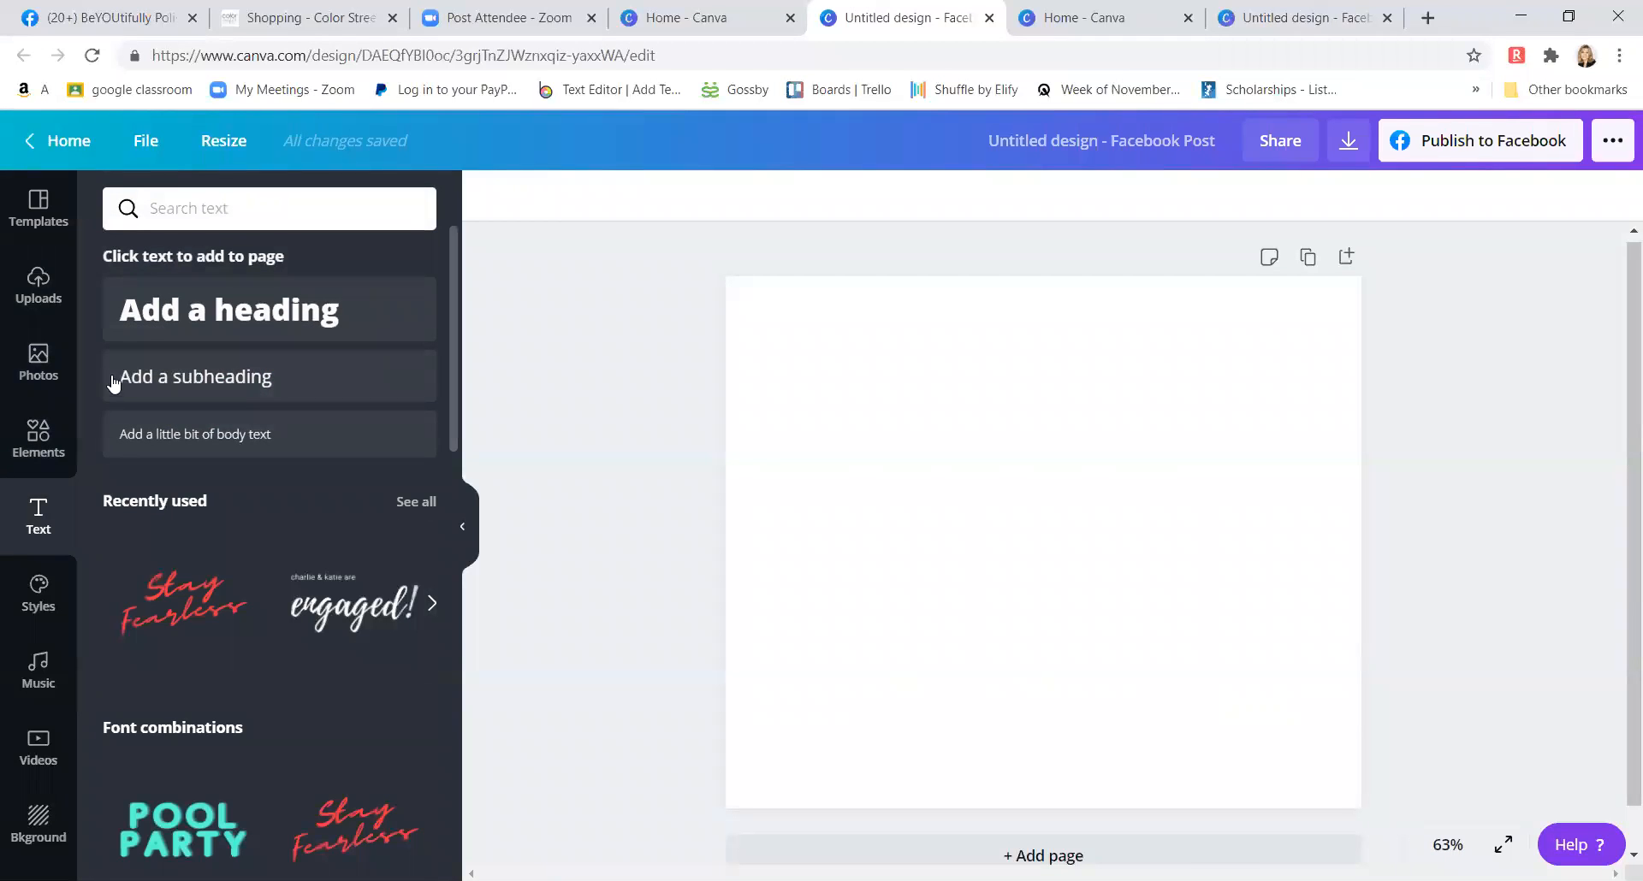
scroll(190, 589, "down", 6)
scroll(188, 579, "down", 2)
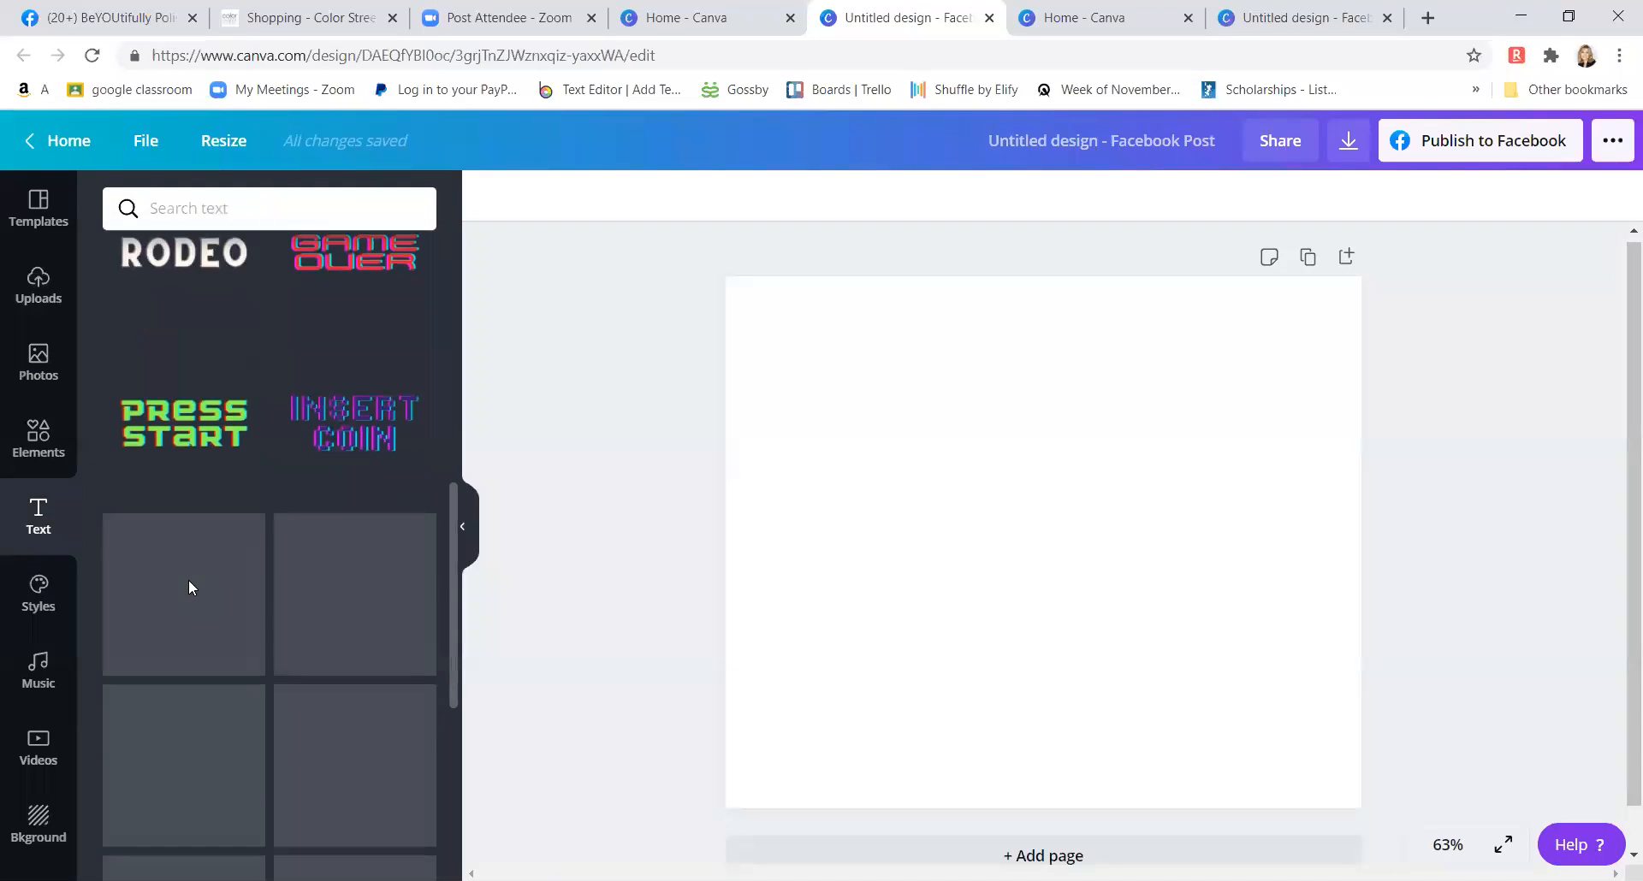
scroll(190, 587, "down", 3)
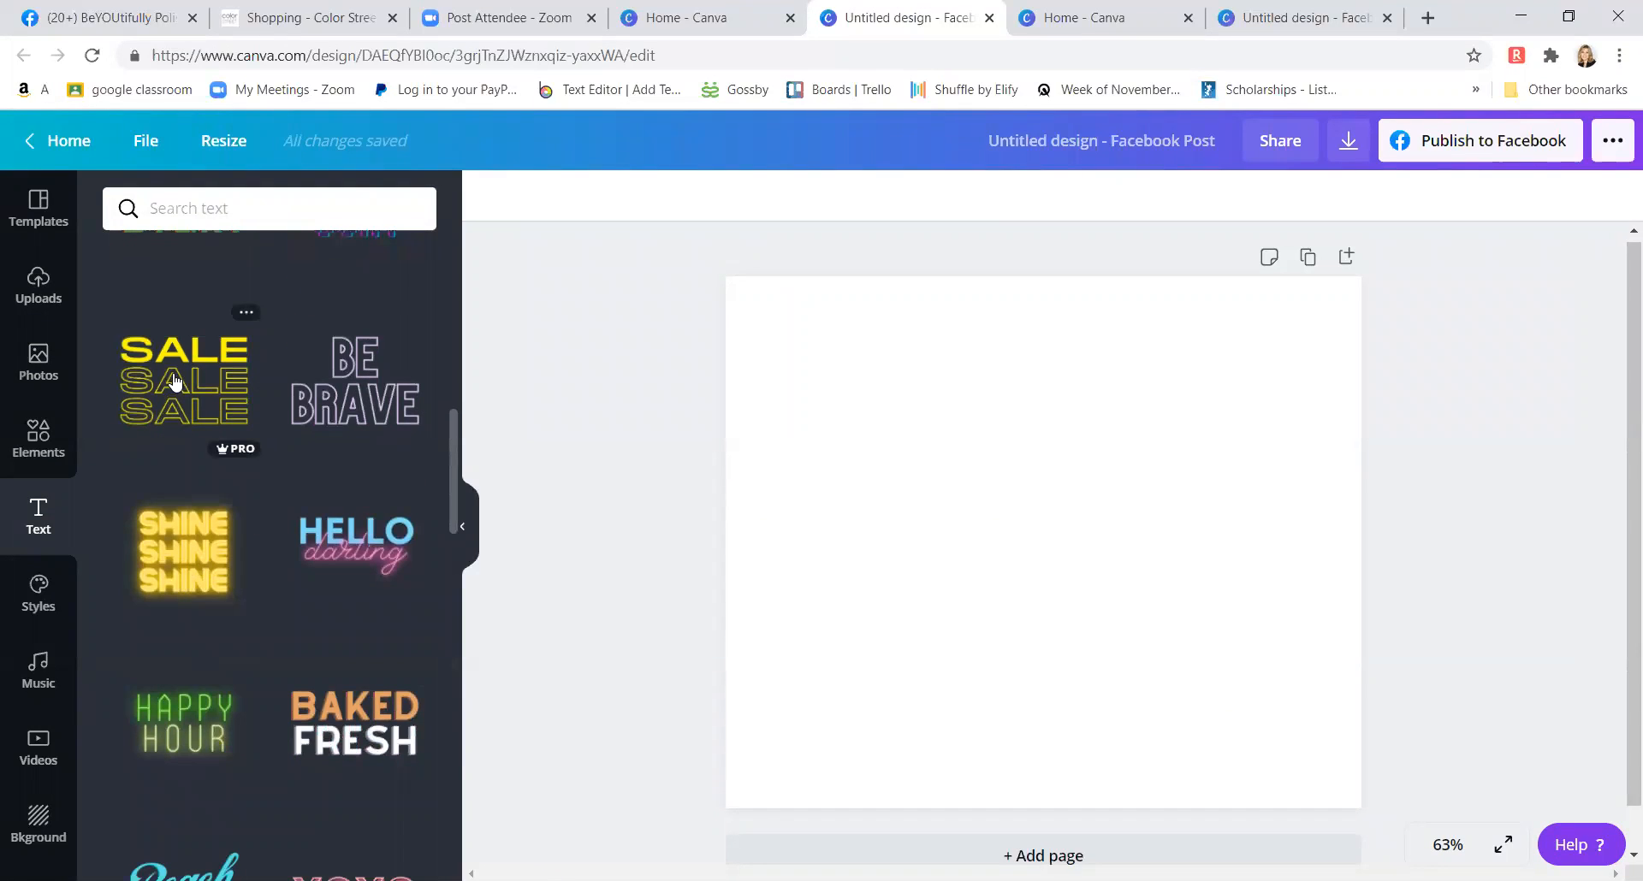
left_click(42, 599)
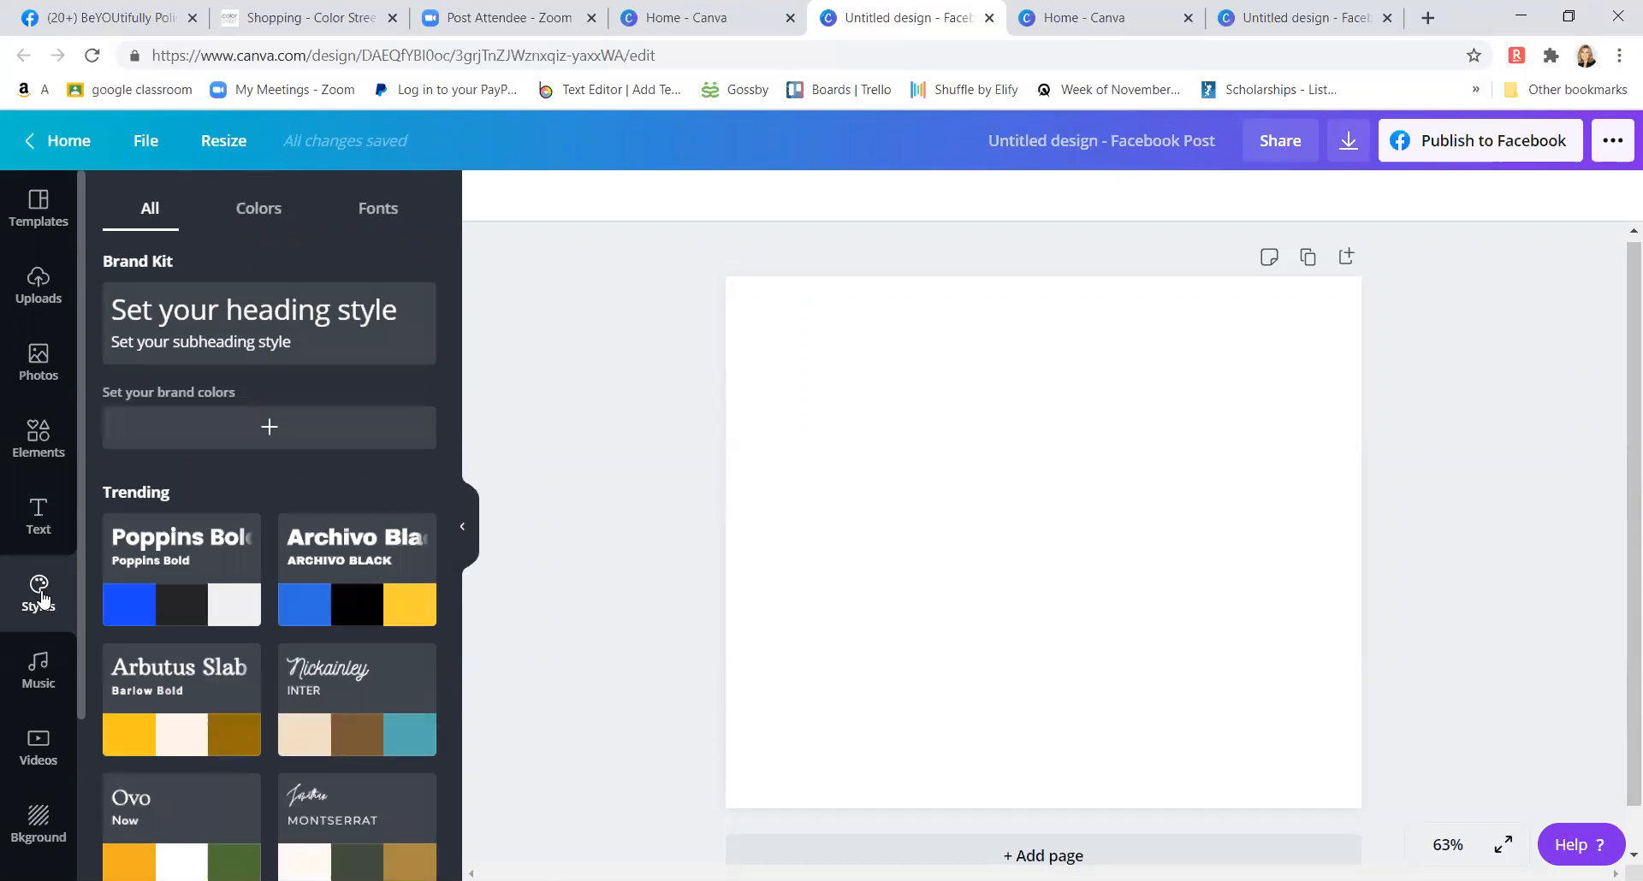
left_click(34, 682)
scroll(35, 682, "down", 1)
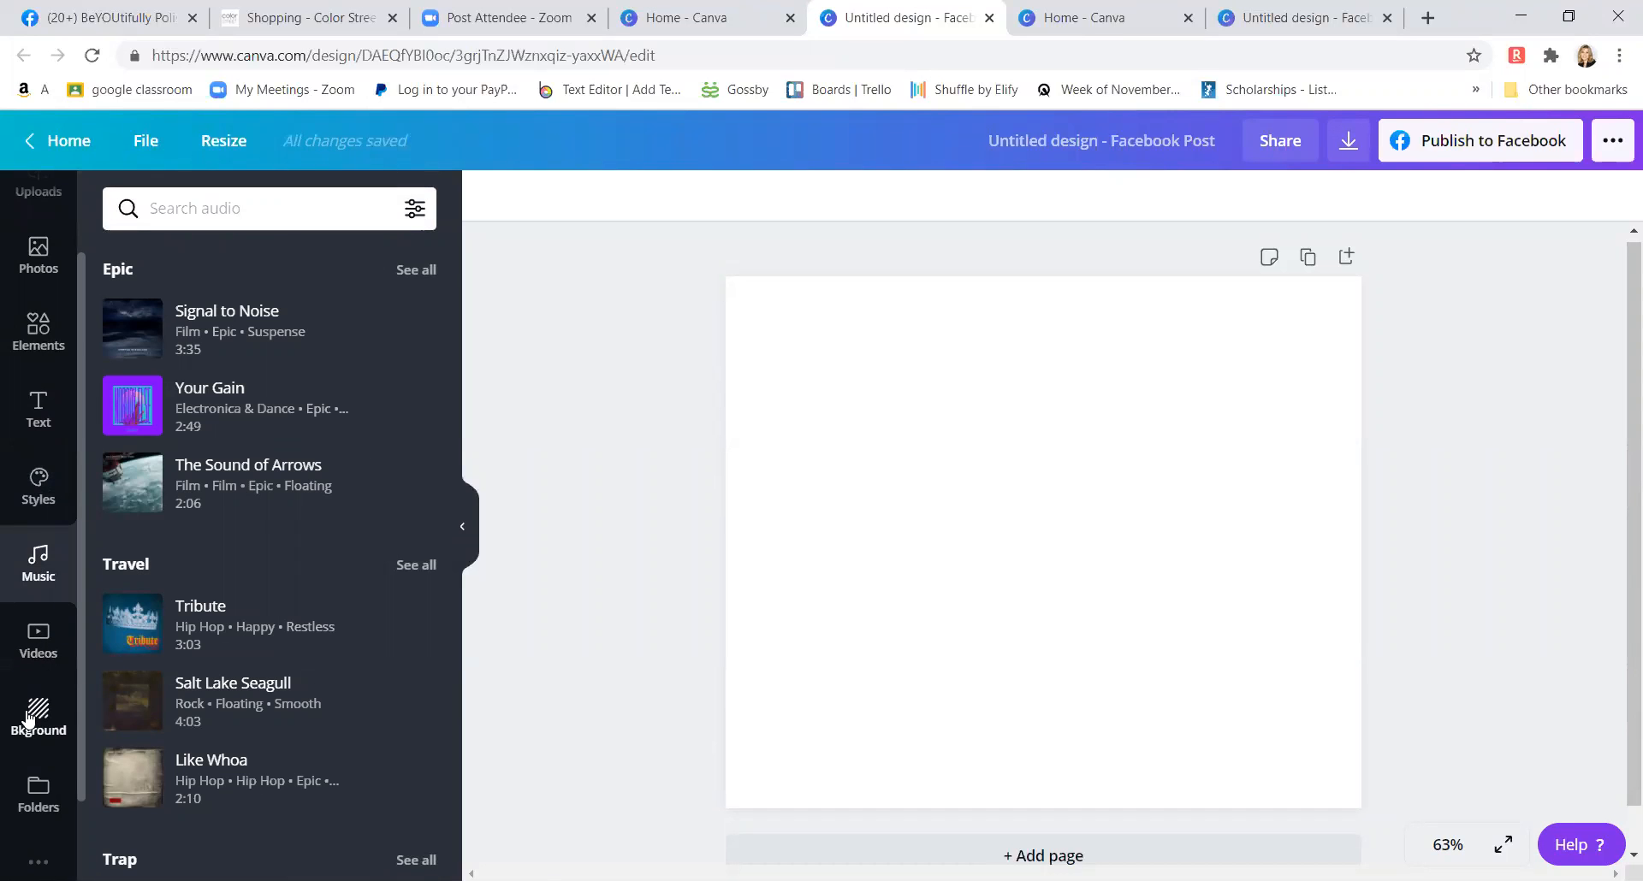
left_click(34, 719)
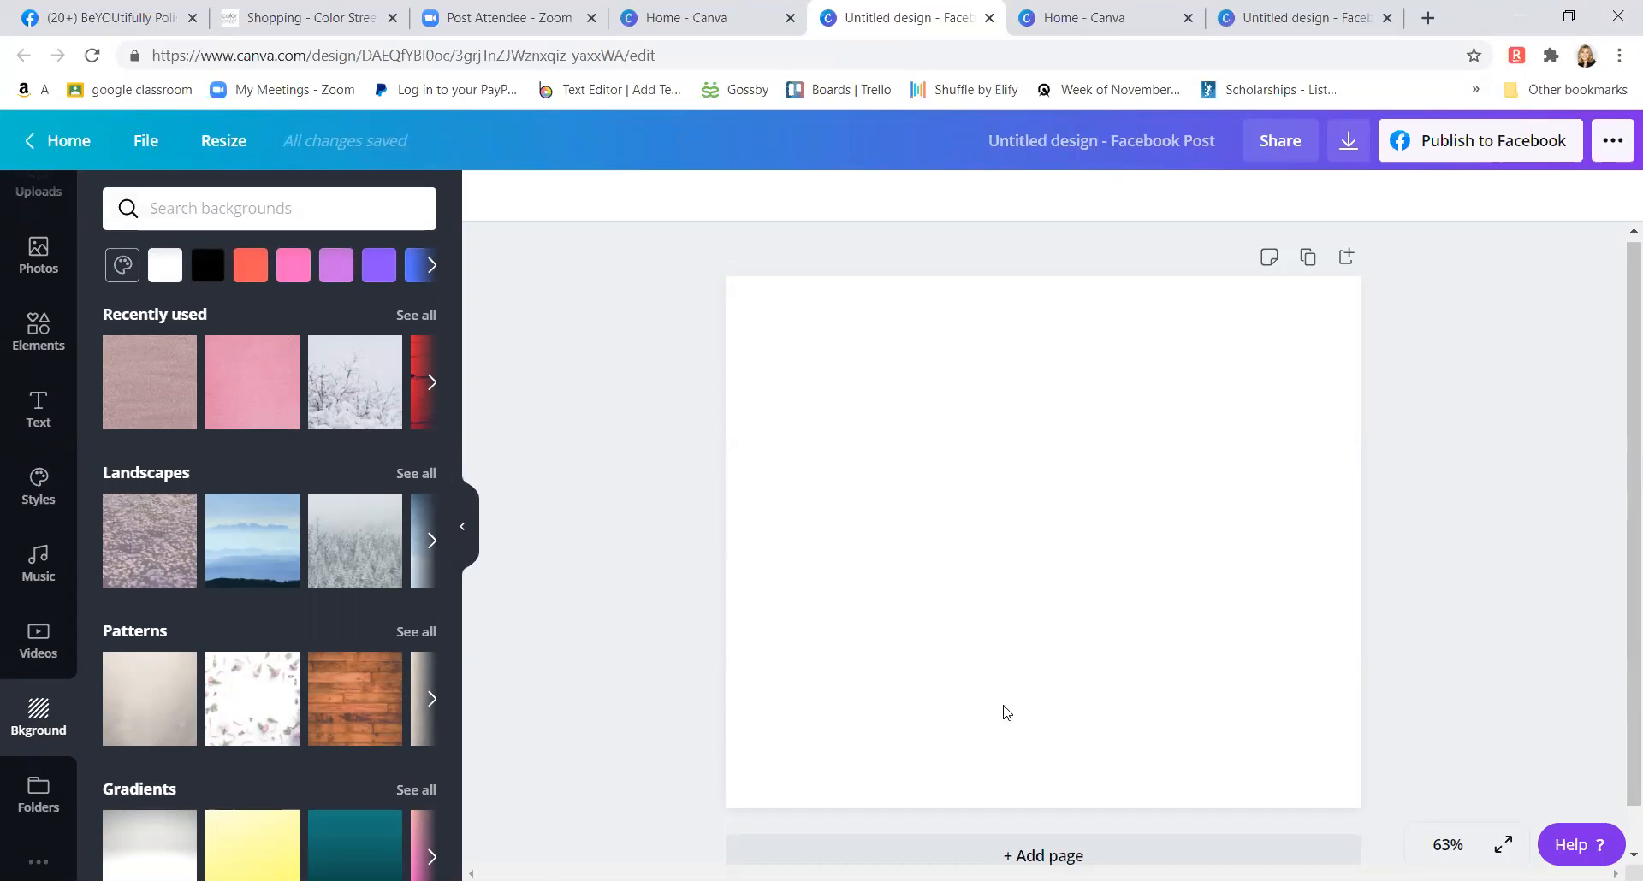
- Examine the saved design folders, including the images stored in the Logos folder
left_click(28, 804)
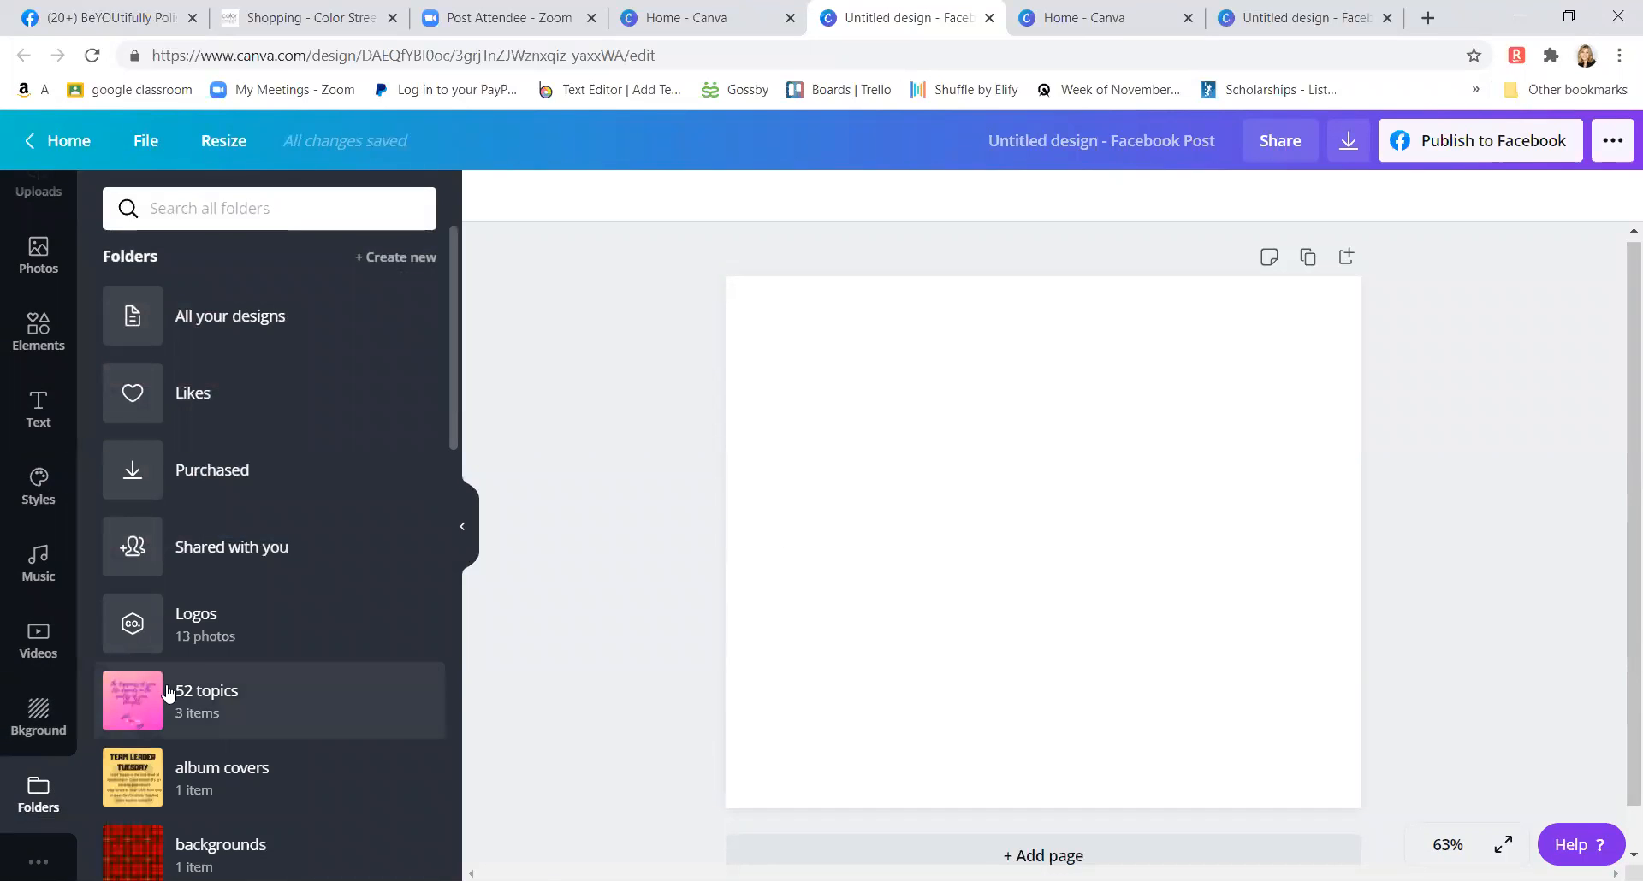
left_click(213, 637)
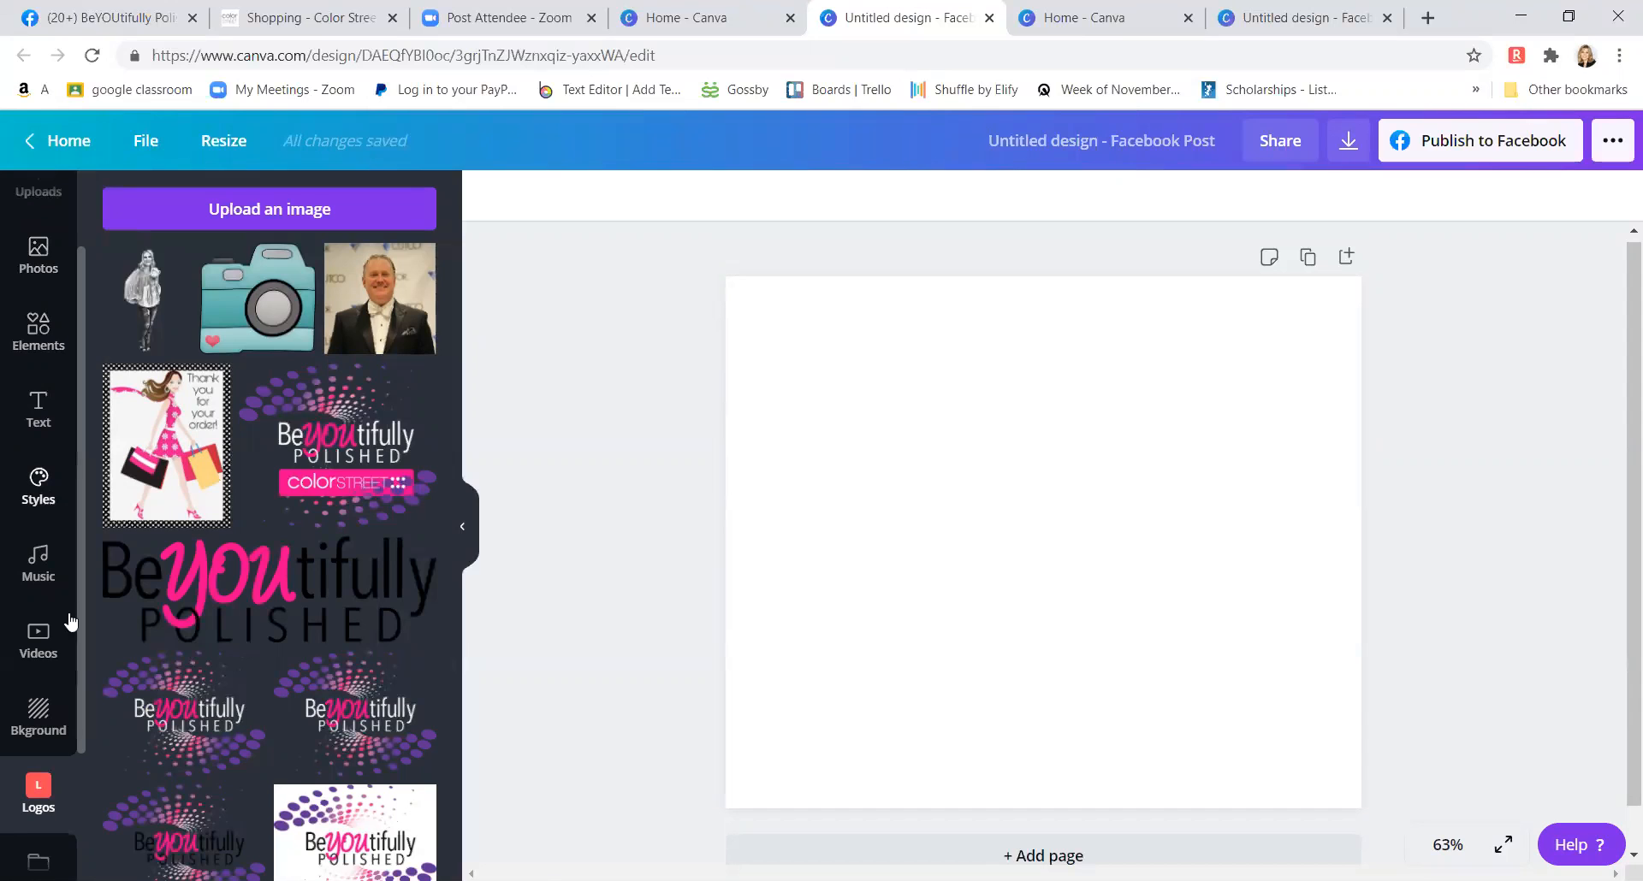
scroll(113, 726, "down", 2)
scroll(113, 725, "up", 2)
scroll(42, 787, "down", 2)
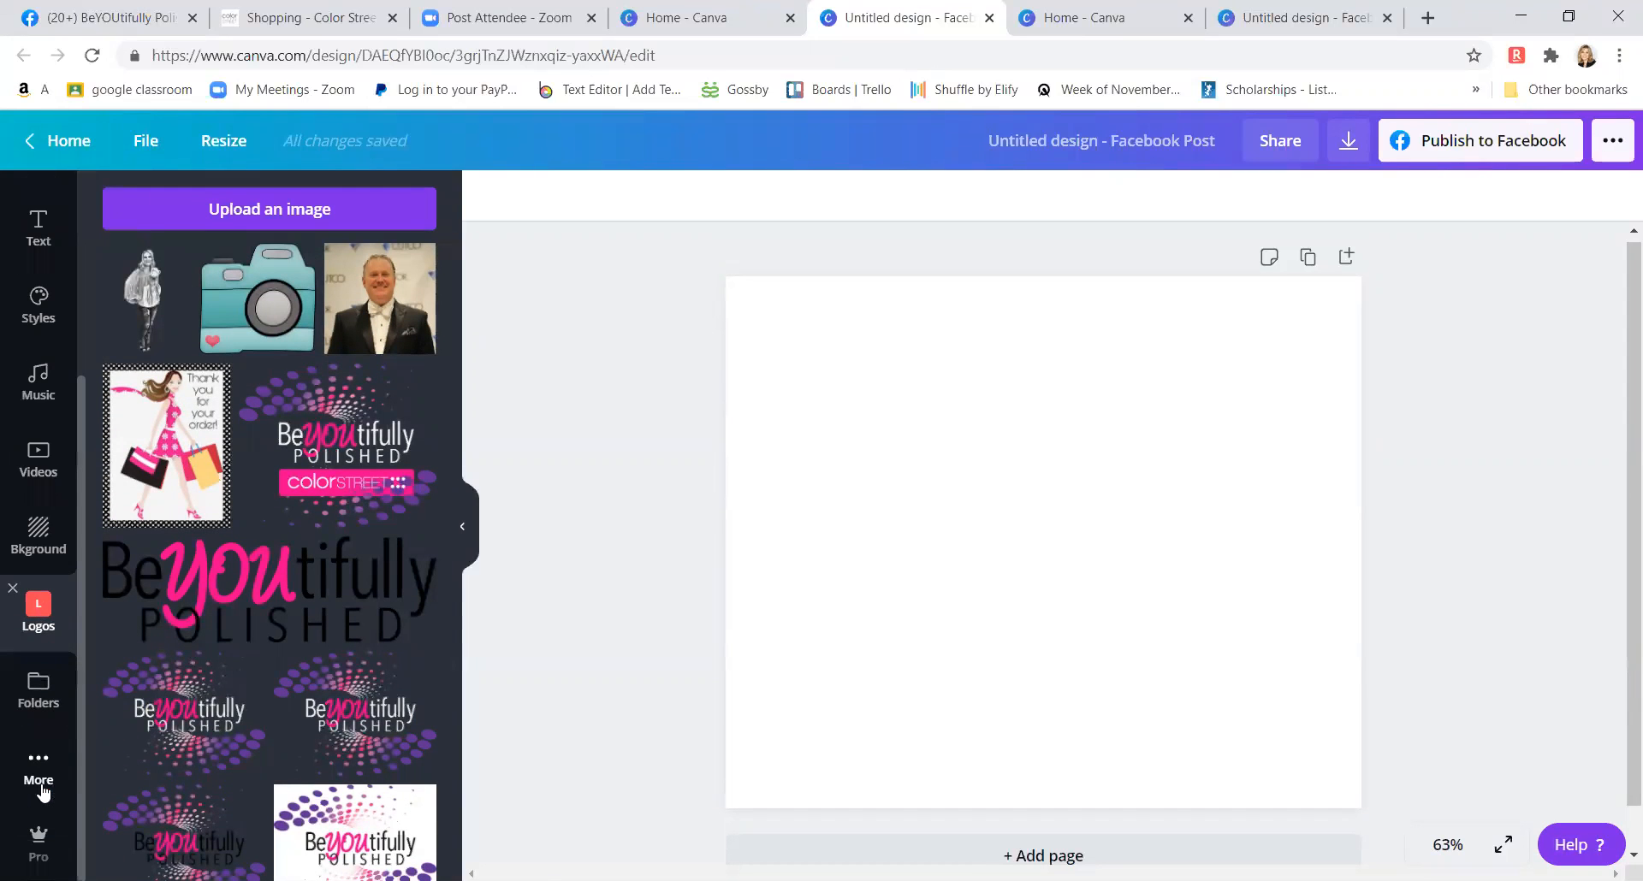
left_click(35, 690)
scroll(218, 706, "down", 4)
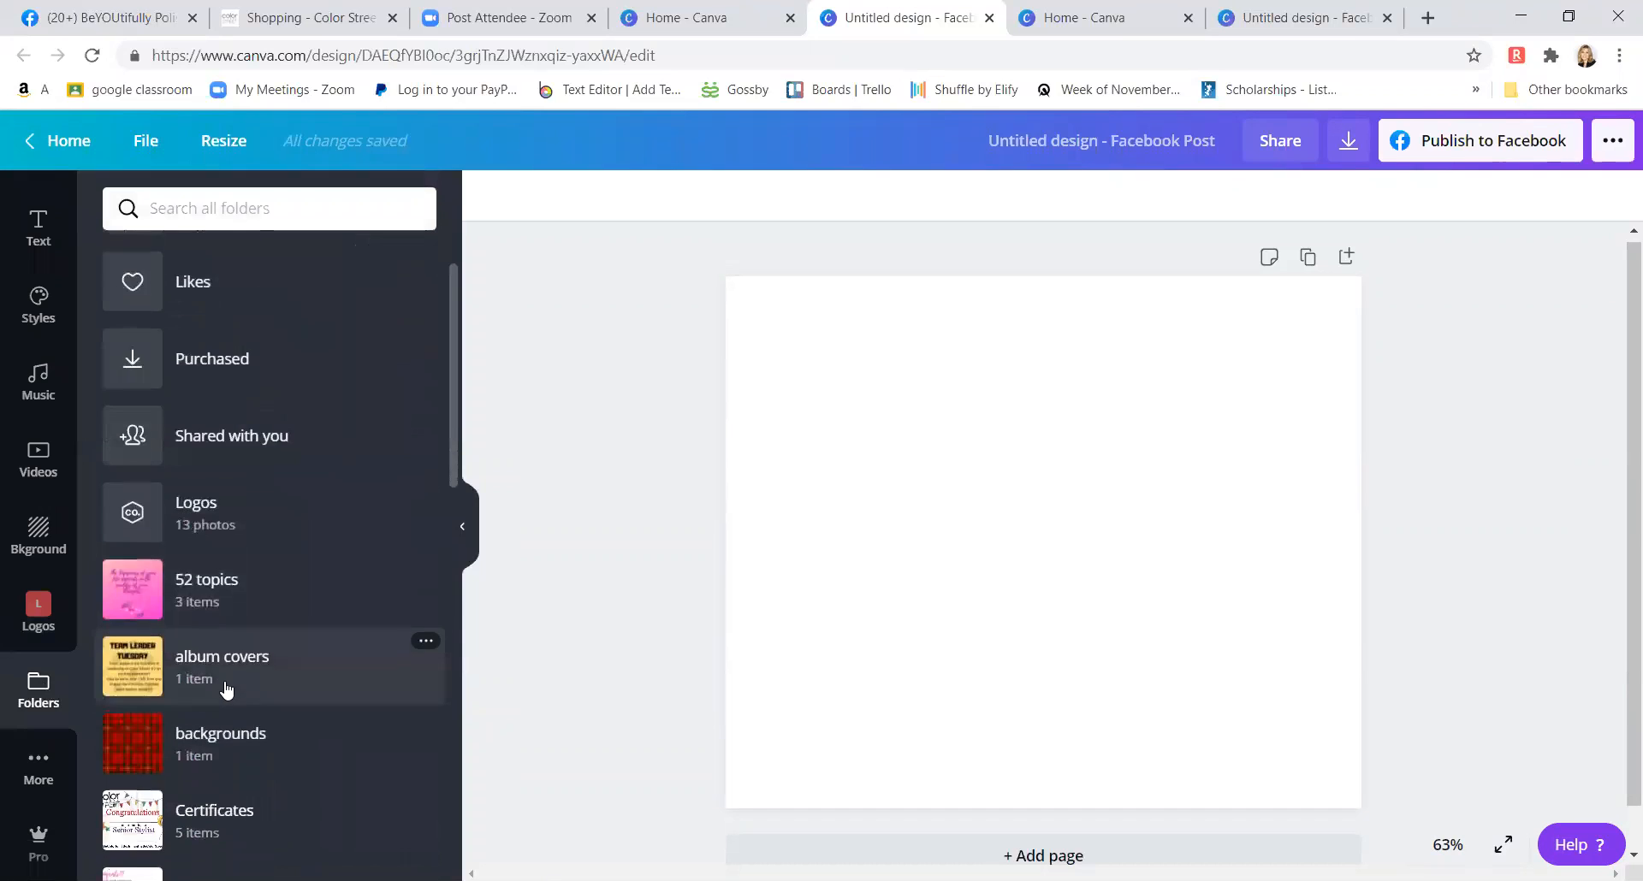
scroll(205, 702, "down", 8)
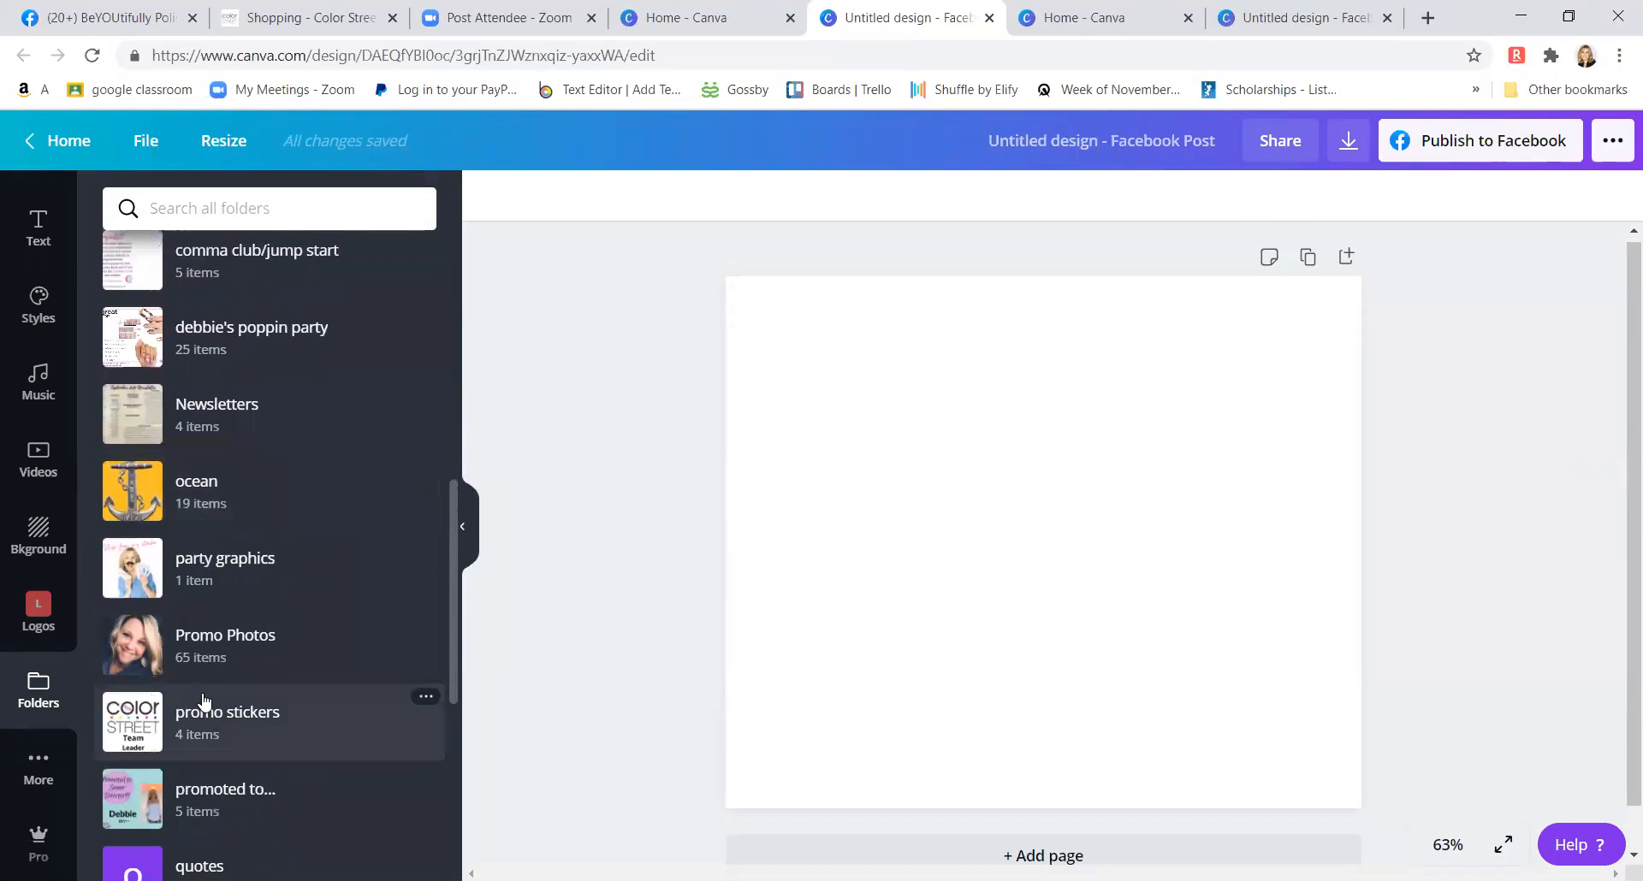
scroll(203, 685, "up", 3)
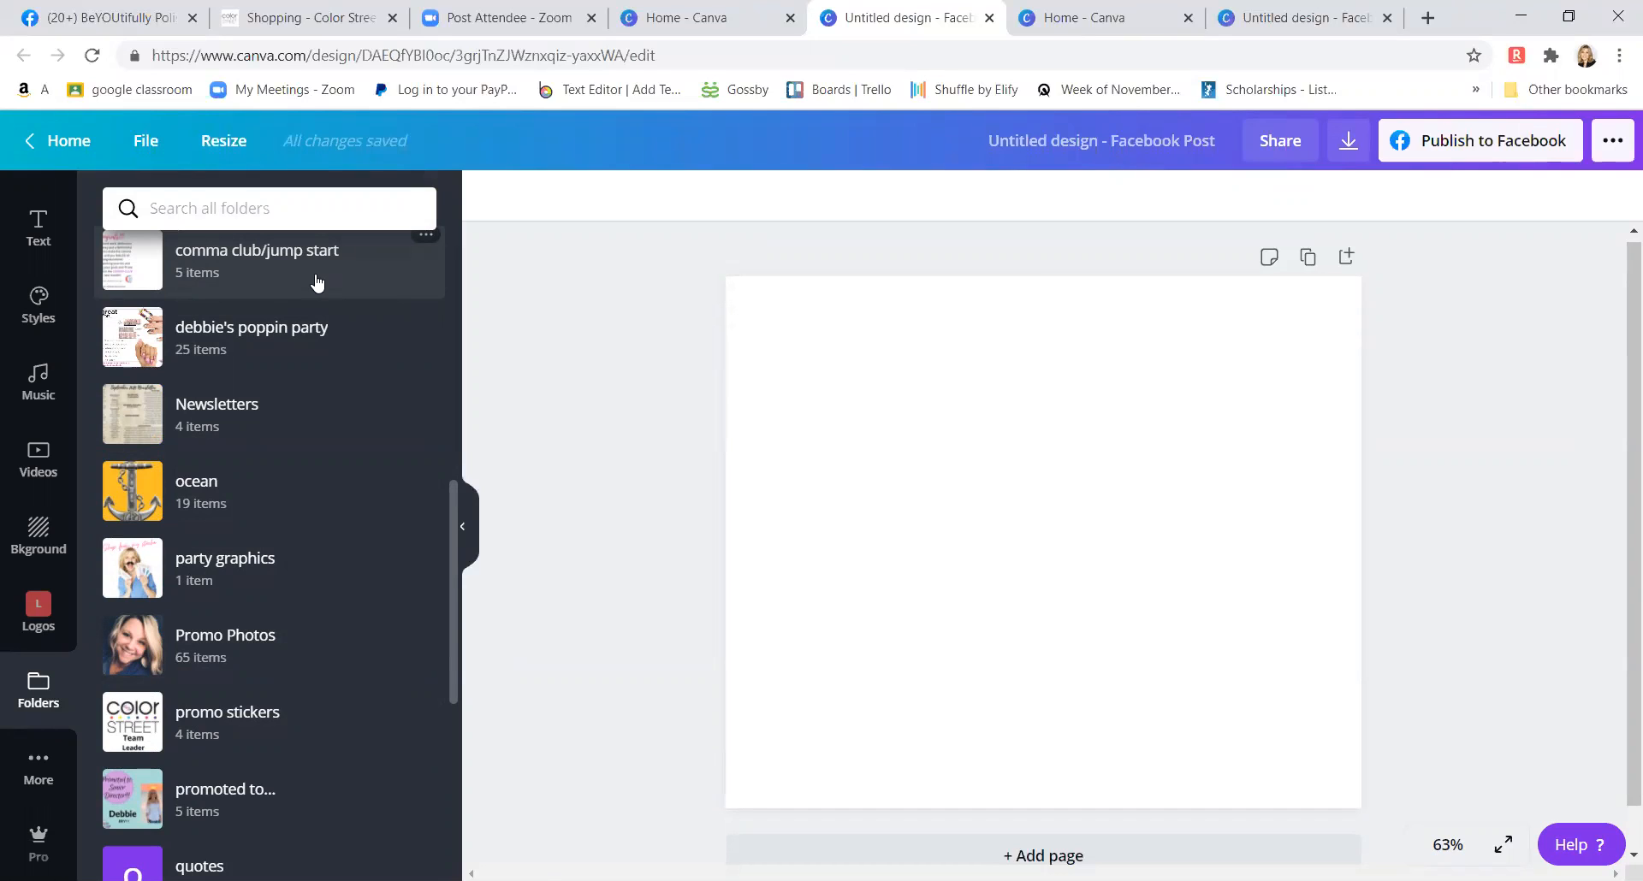
scroll(275, 356, "down", 1)
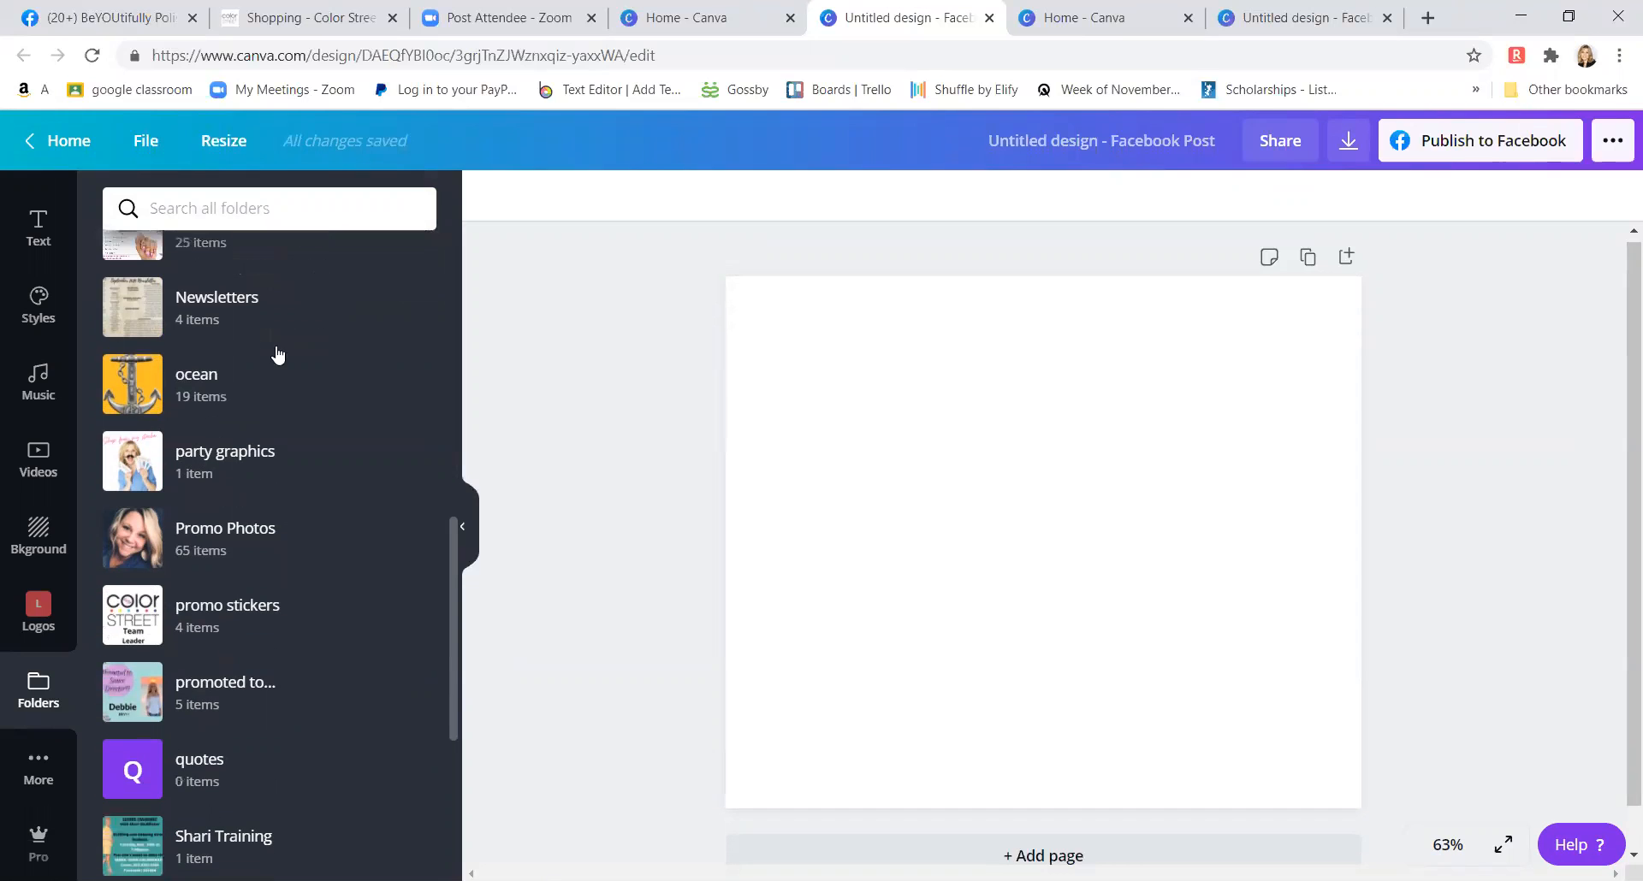
scroll(38, 753, "up", 3)
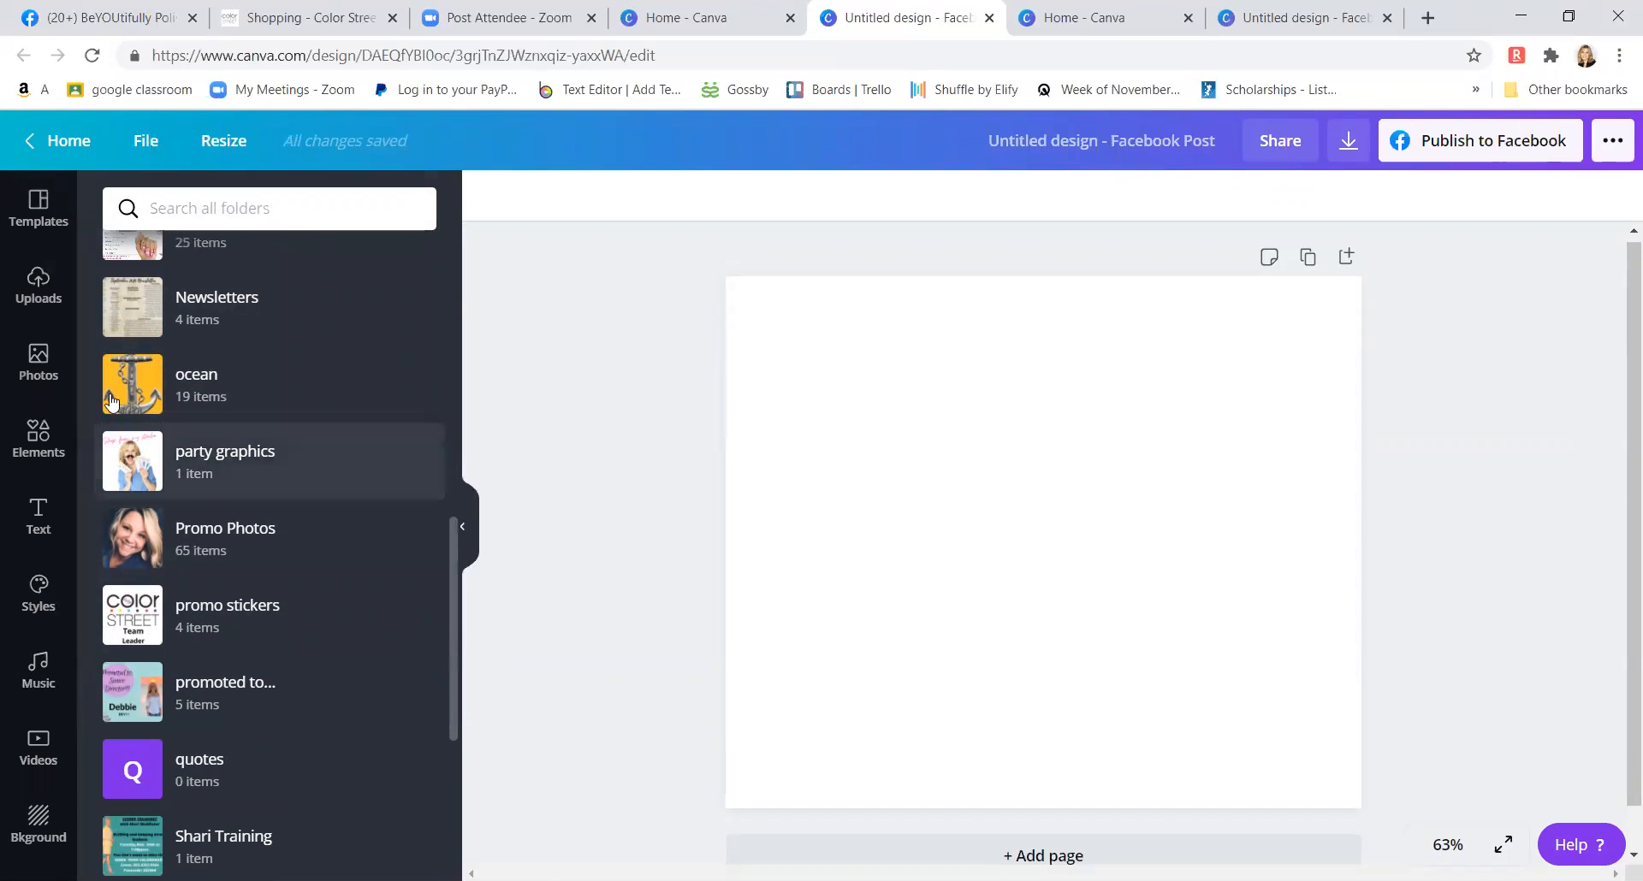
scroll(300, 445, "up", 10)
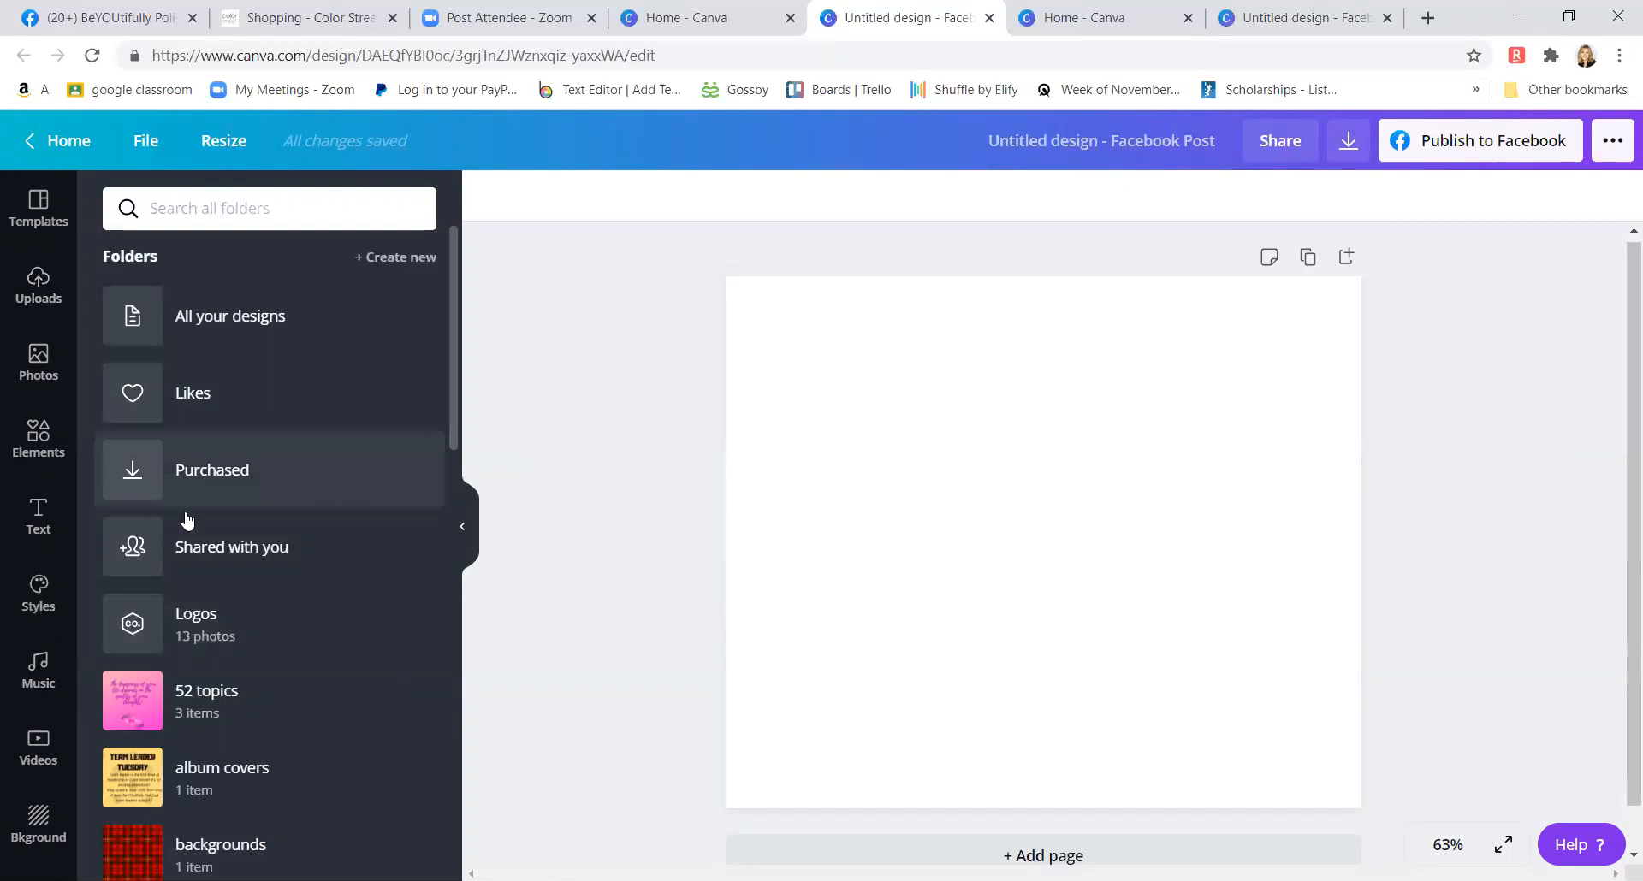
- Apply the recently used "Happy Father's Day" template to the blank page
left_click(39, 208)
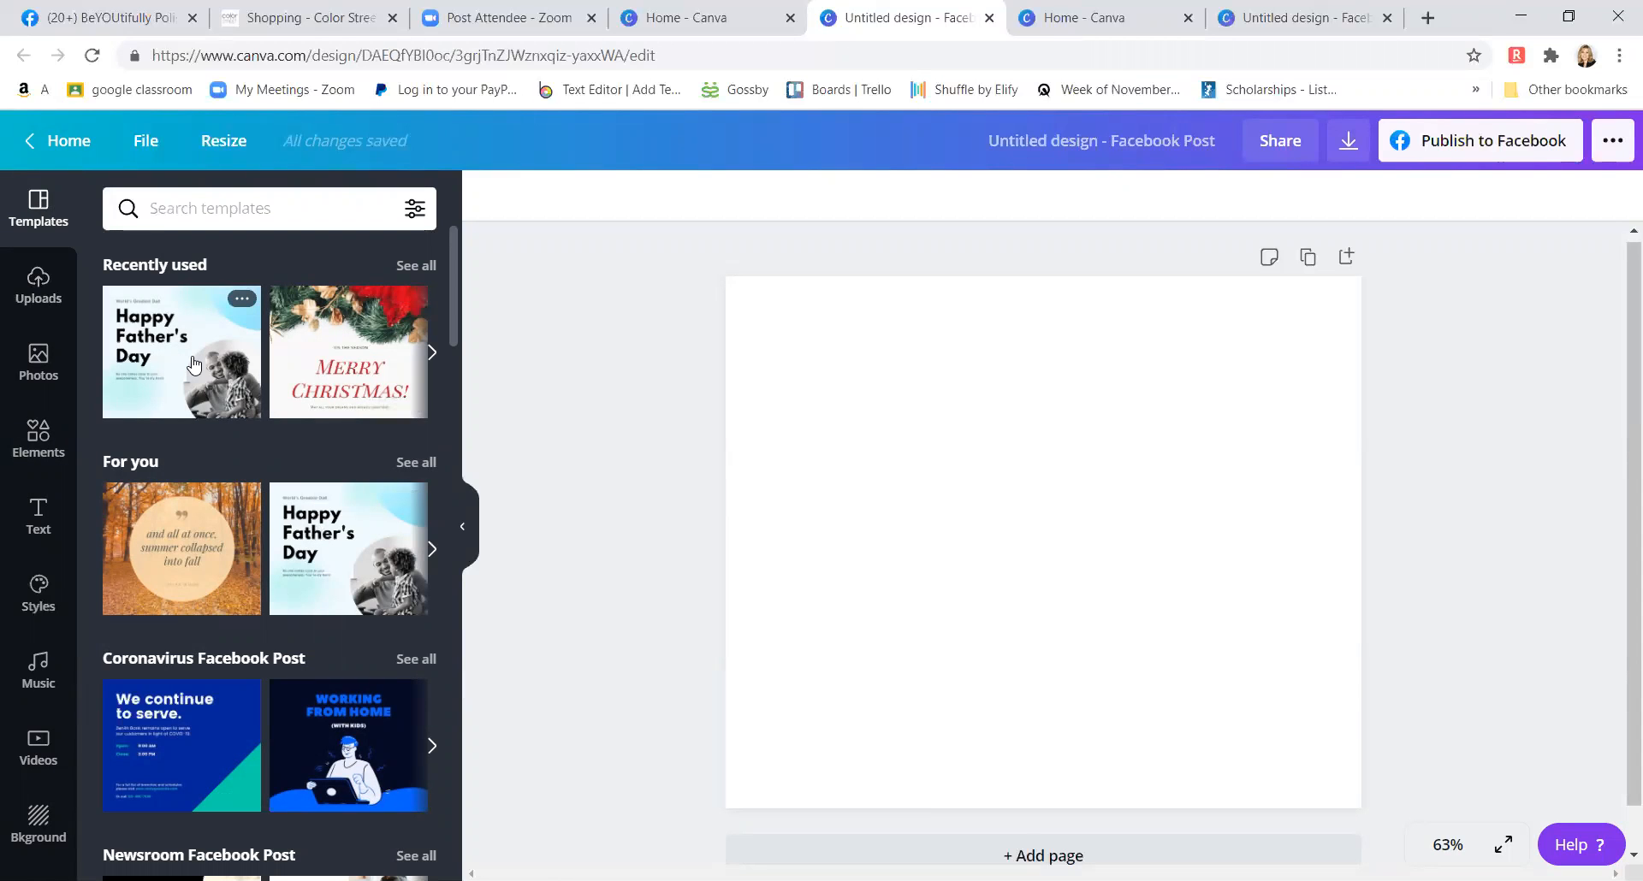
left_click(194, 365)
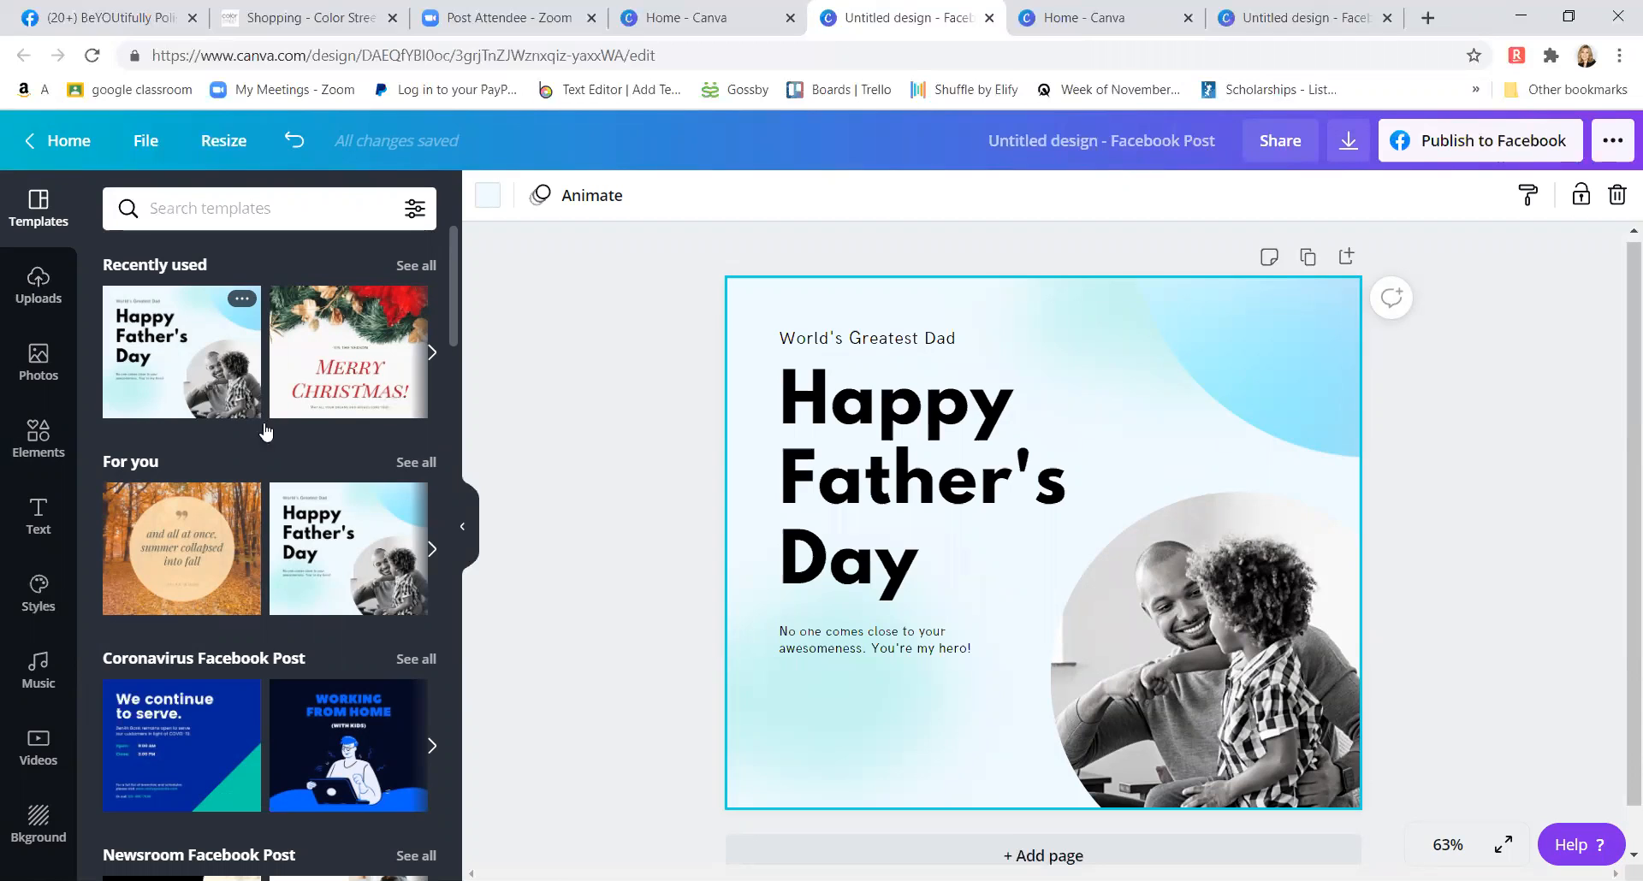
- Replace the "Happy Father's Day" heading text with "Color Street Meeting"
left_click(916, 575)
left_click_drag(917, 571, 798, 426)
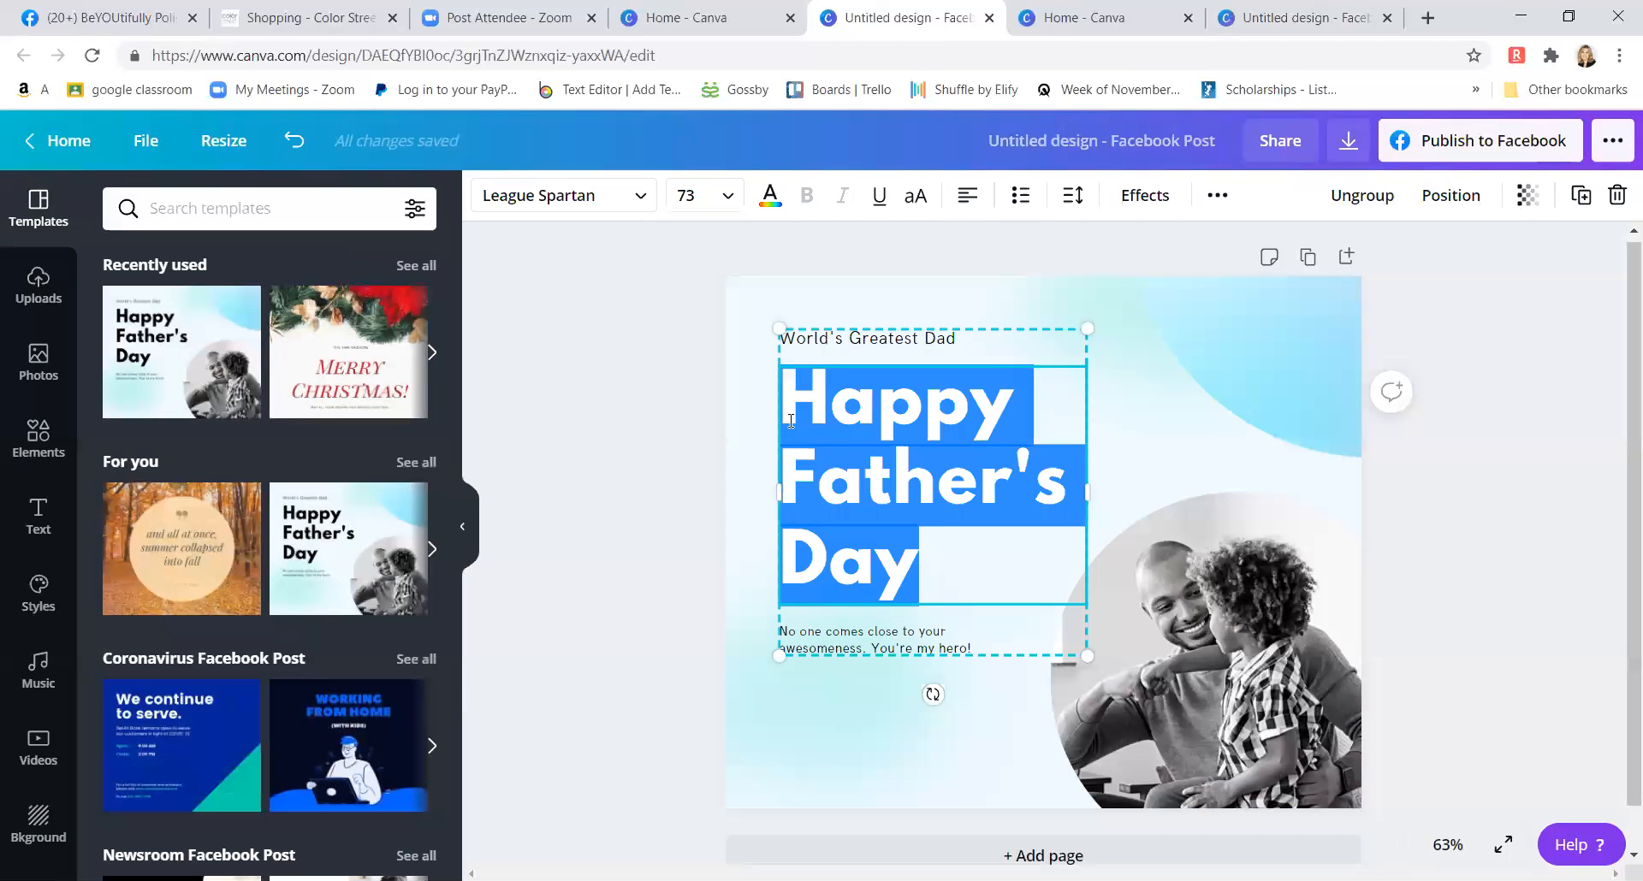
type("Color Streee")
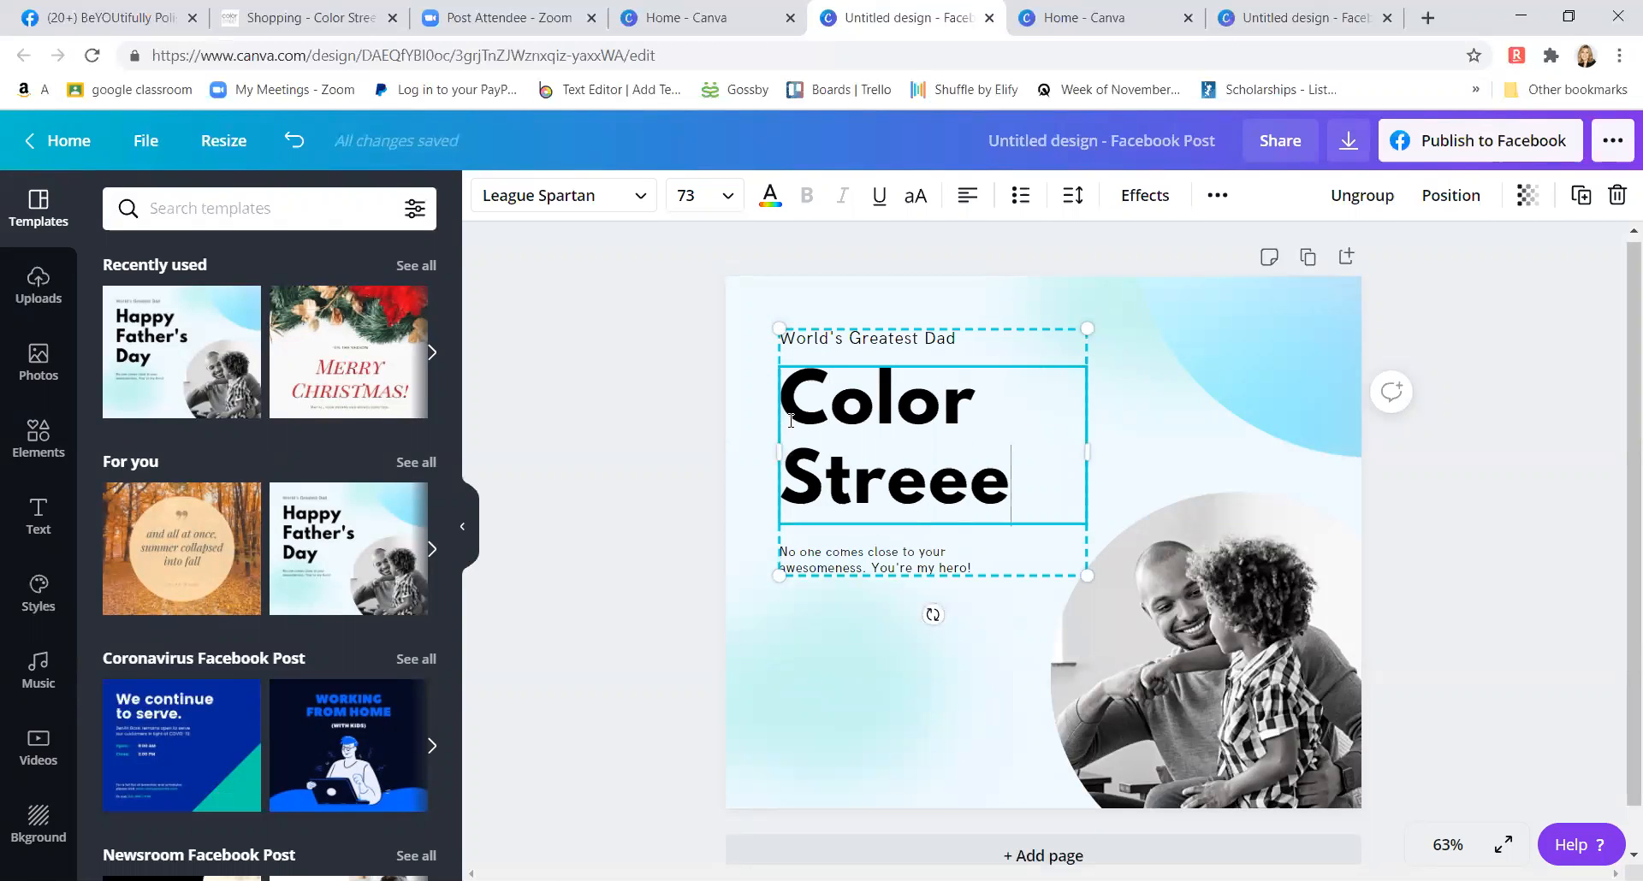
key("BackSpace")
type("Stree")
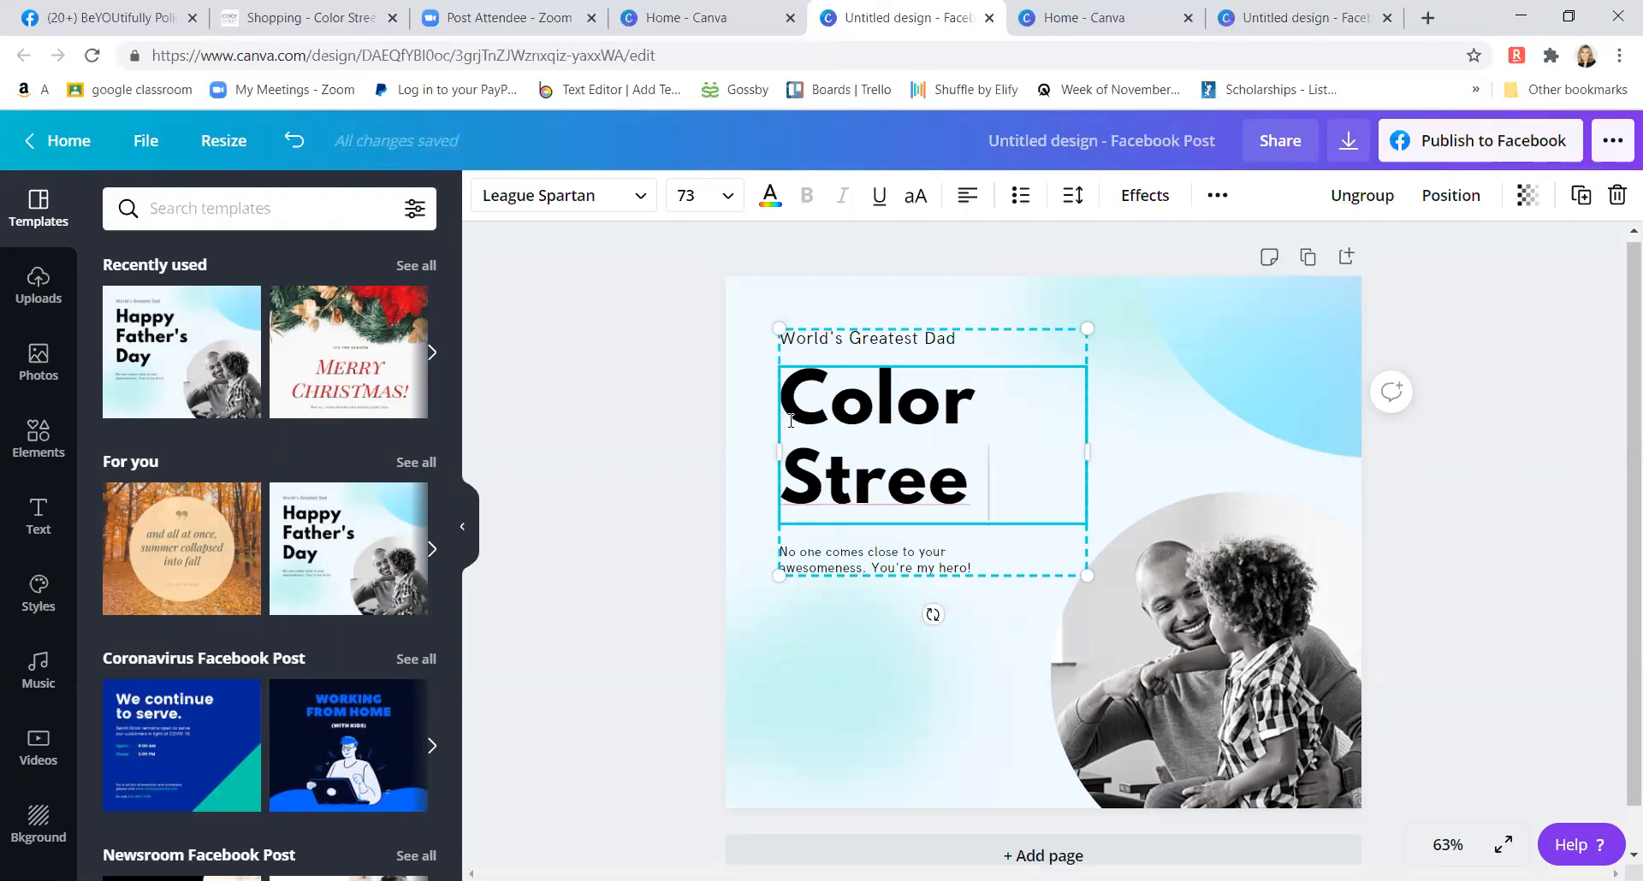
type("t Meeting")
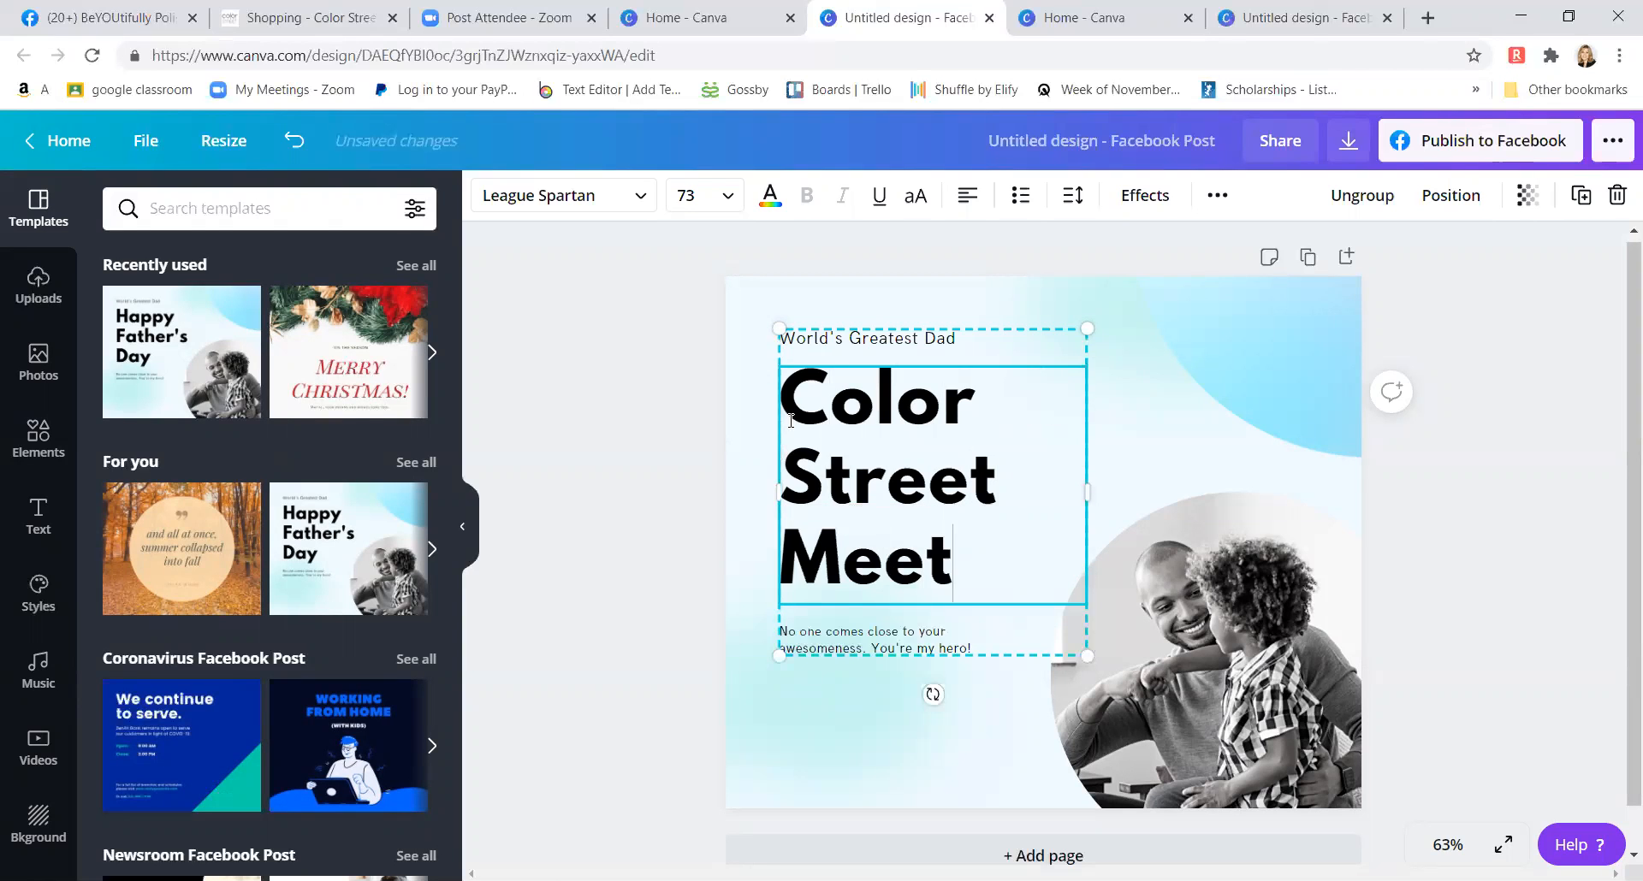
- Replace the small line above the heading with "Welcome to our"
left_click(962, 344)
left_click_drag(958, 340, 784, 336)
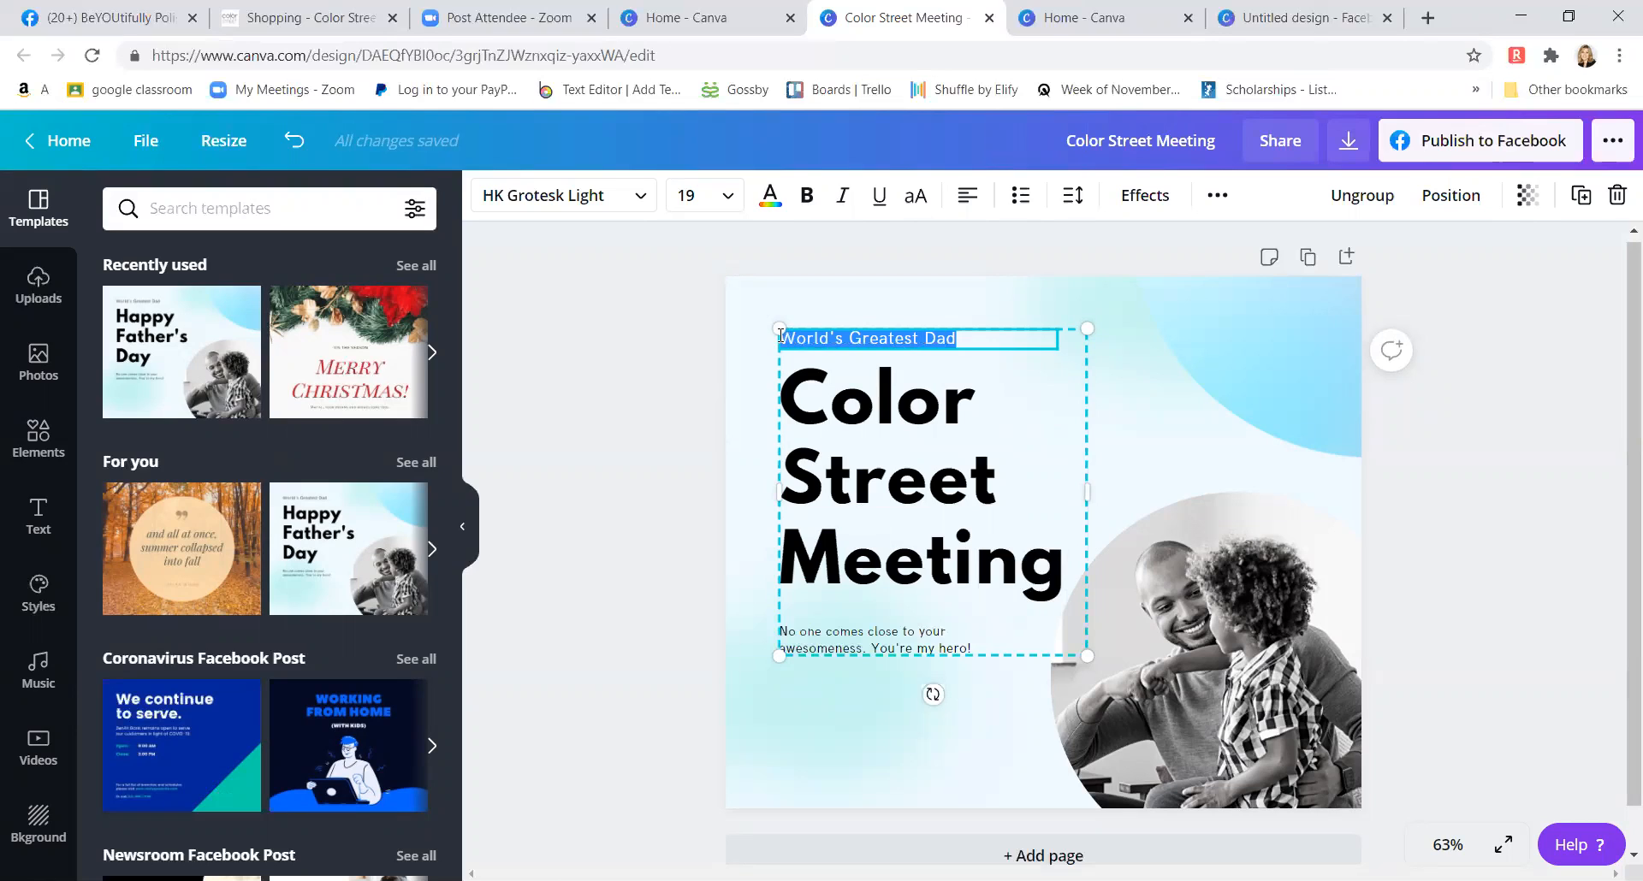
type("W")
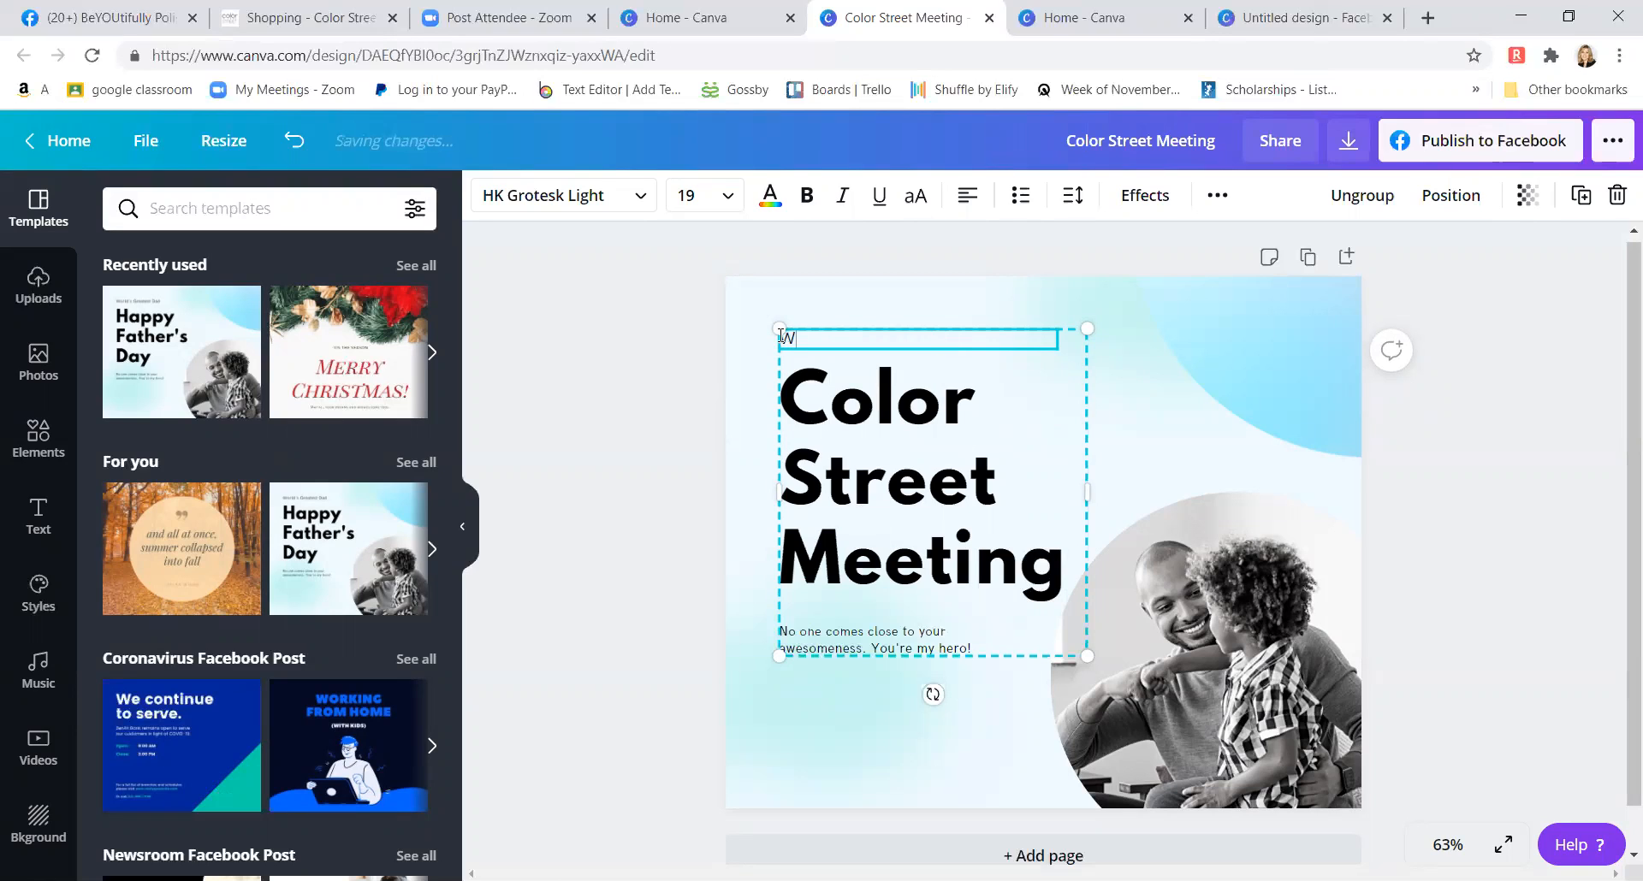
type("elcome to our")
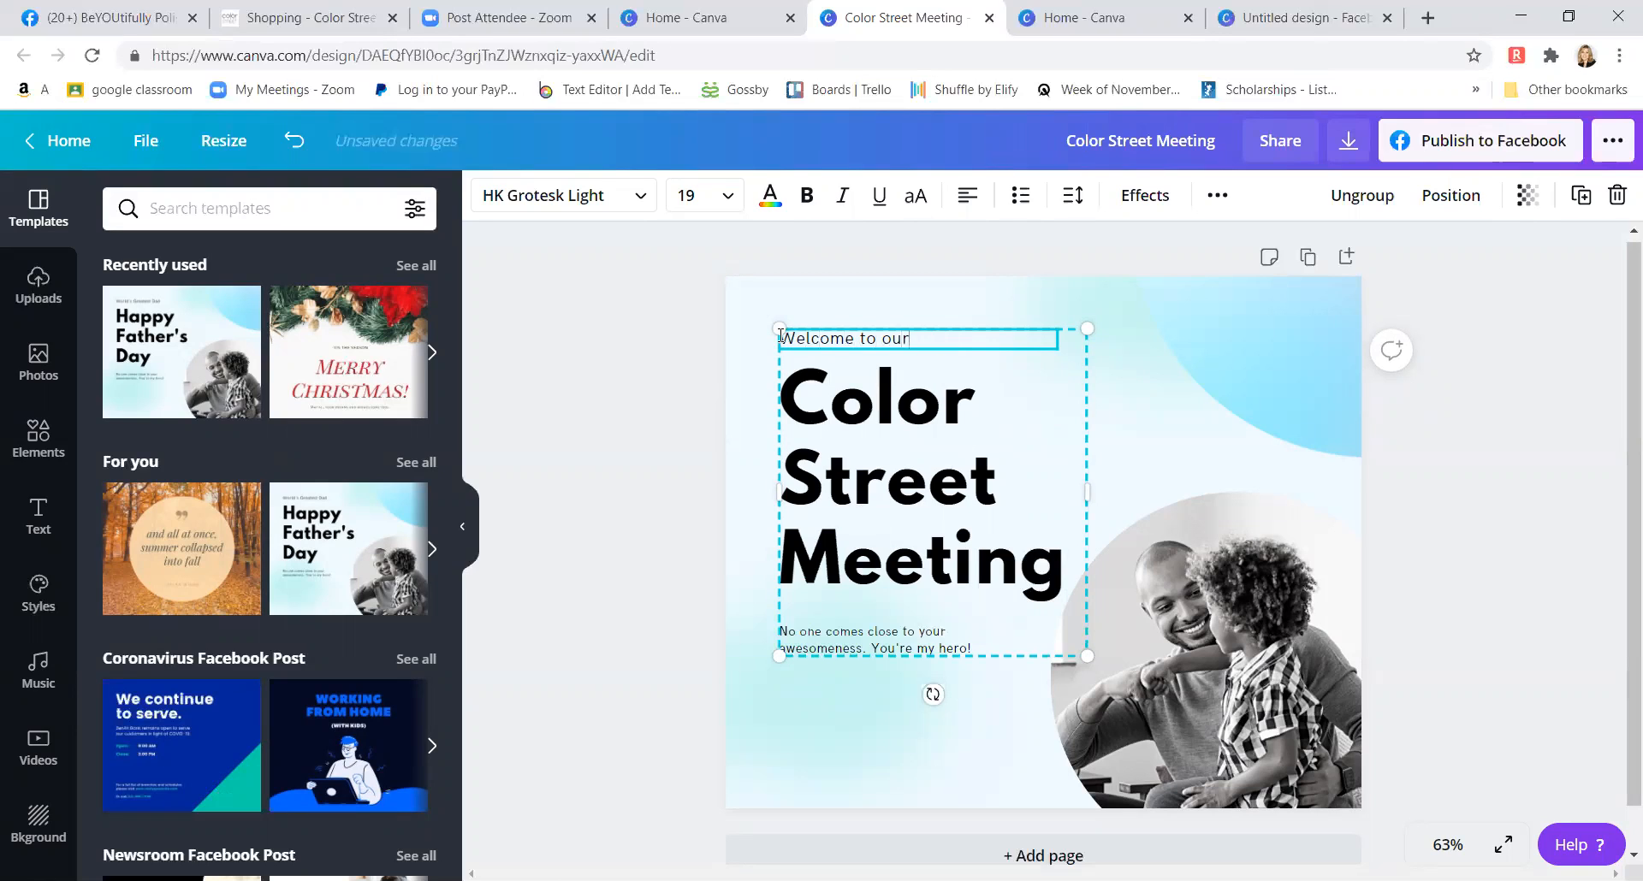
- Replace the two-line tagline below the "Color Street Meeting" heading with "Thursday, December 17th"
left_click(980, 649)
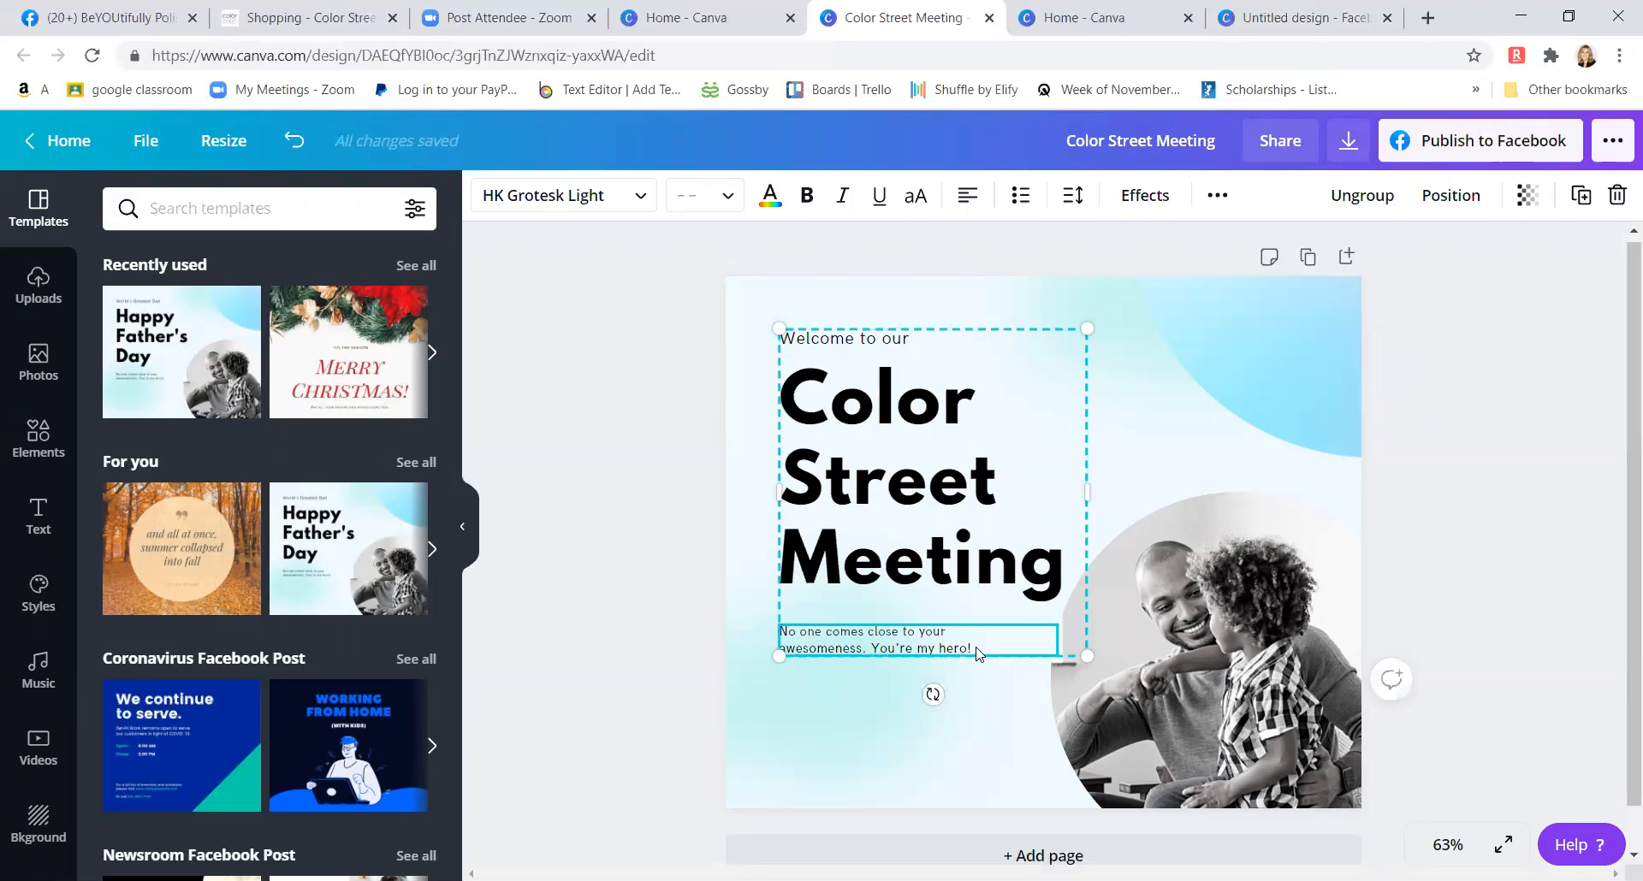
left_click(980, 649)
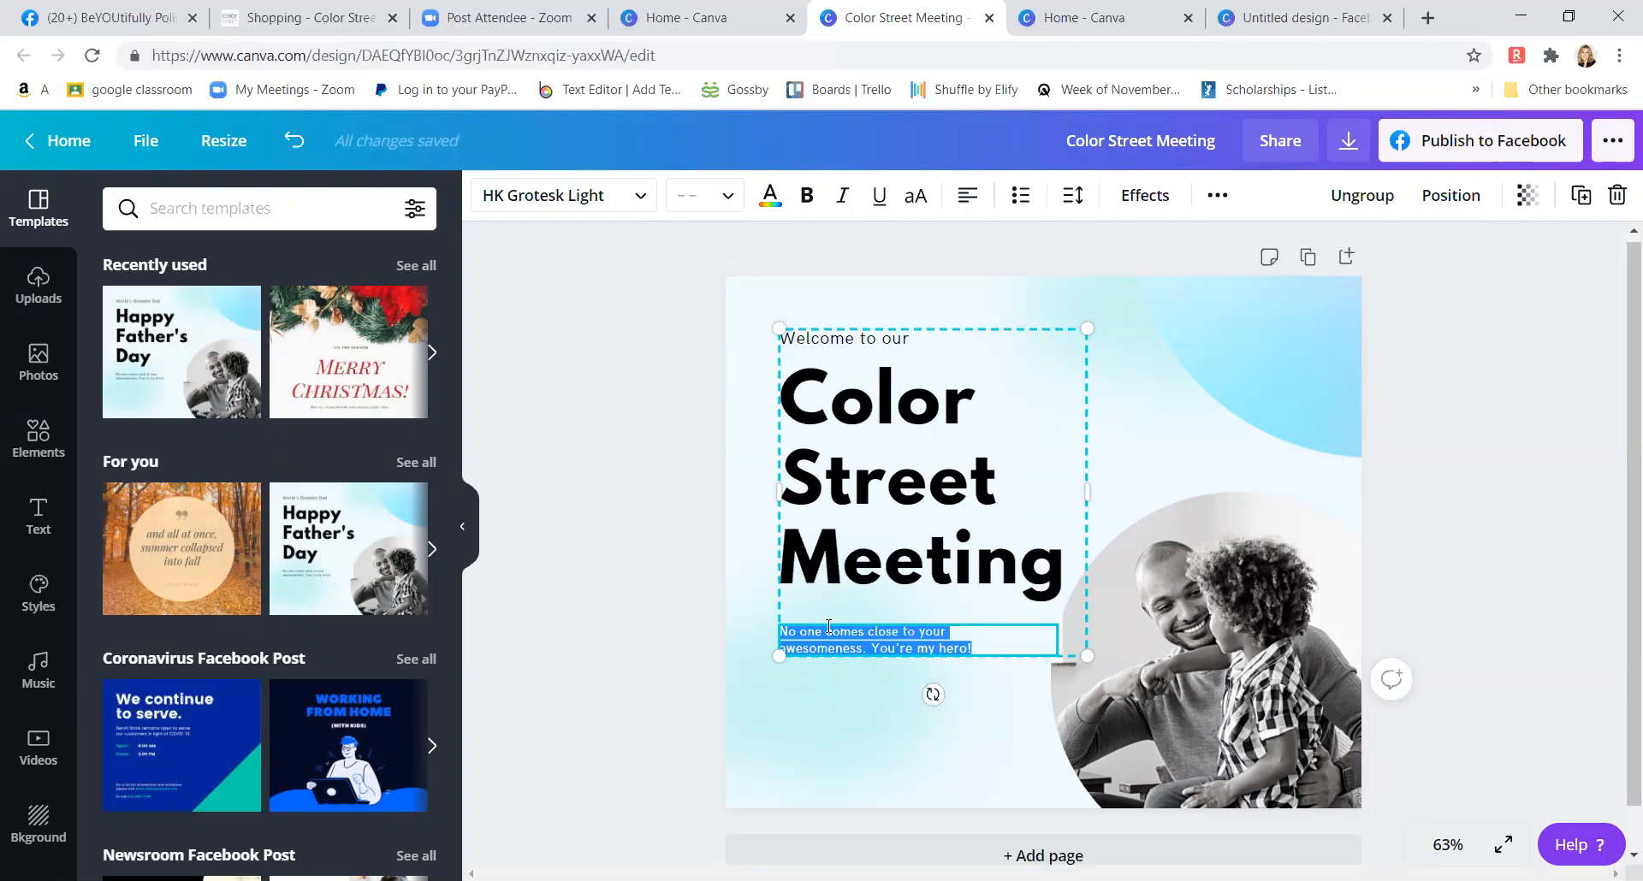
type("Thursday, December 17th")
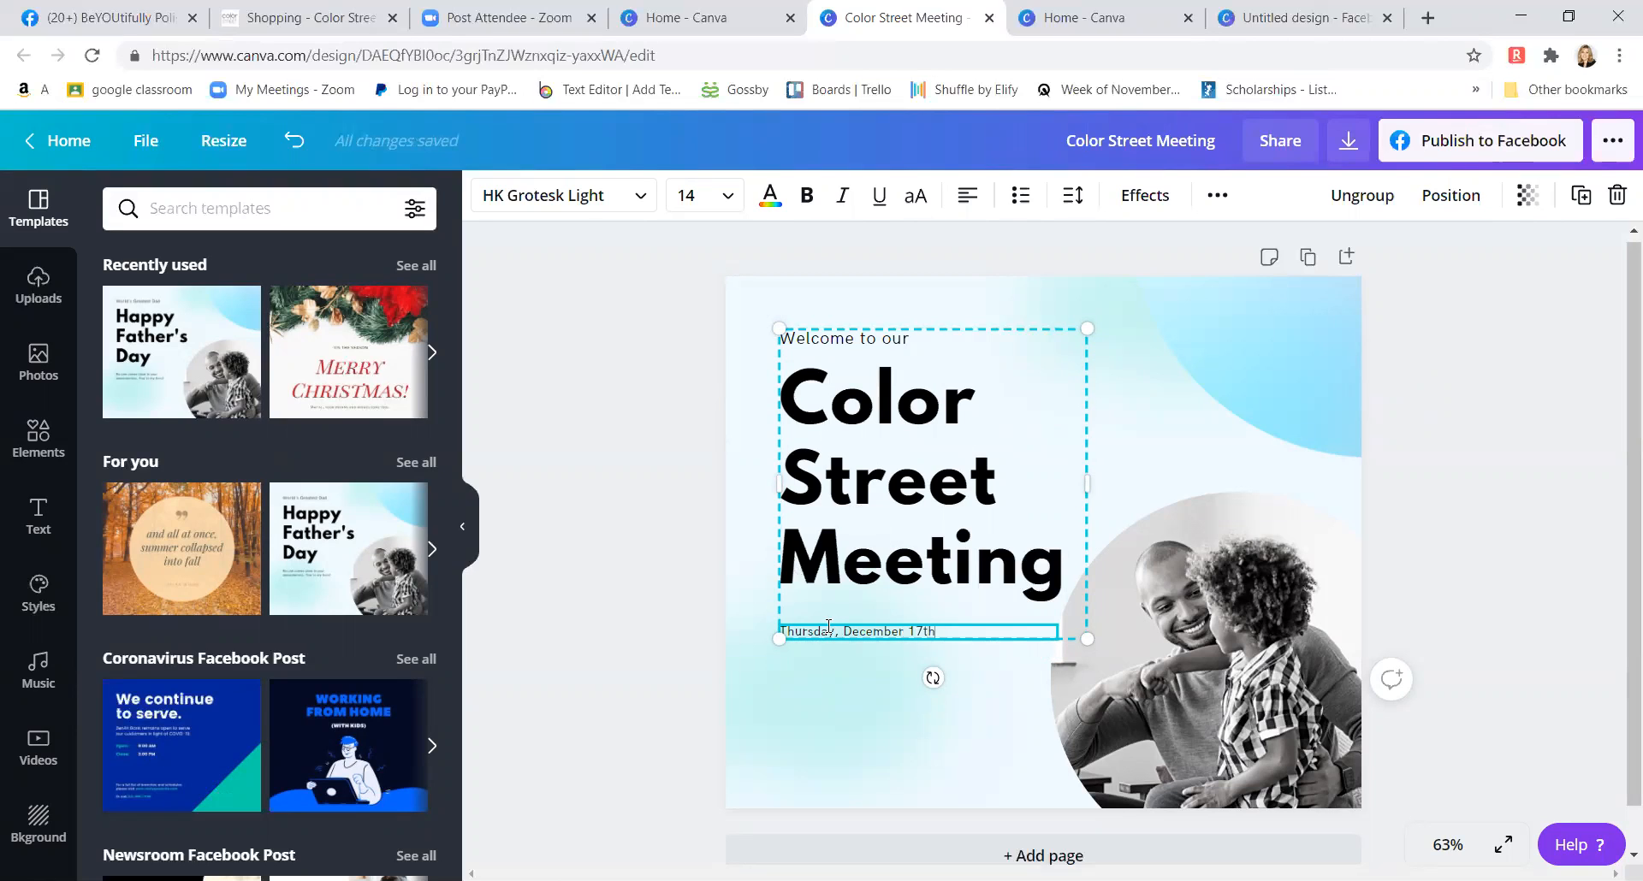
left_click(828, 749)
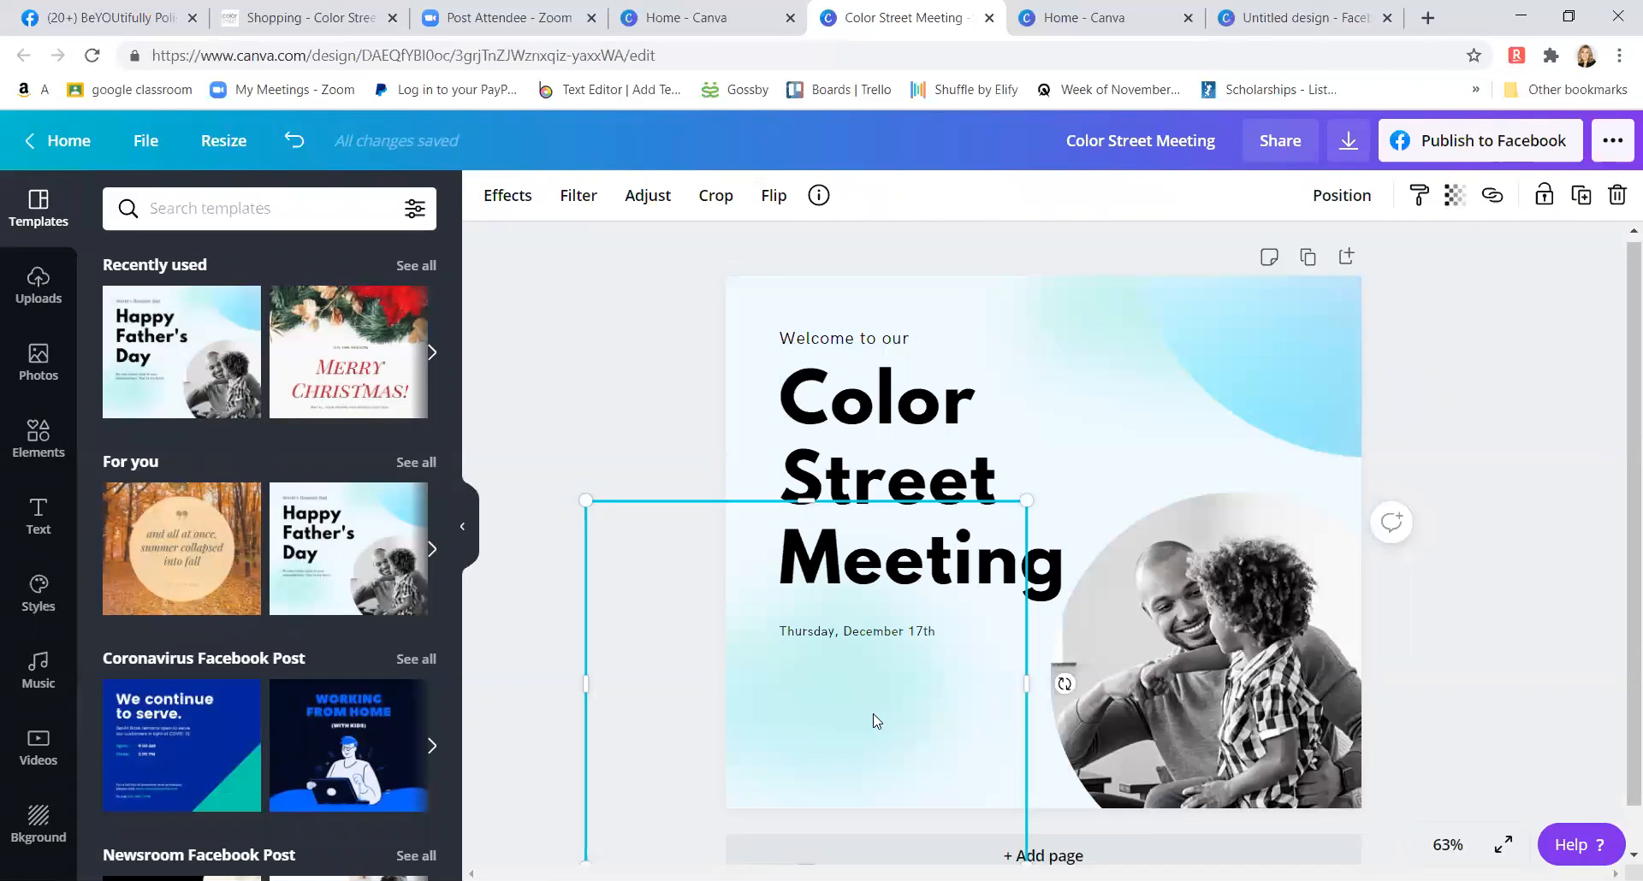
- Replace the father-and-son picture in the circular frame with the uploaded group photo of the family with a girl wearing a tiara
left_click(1220, 695)
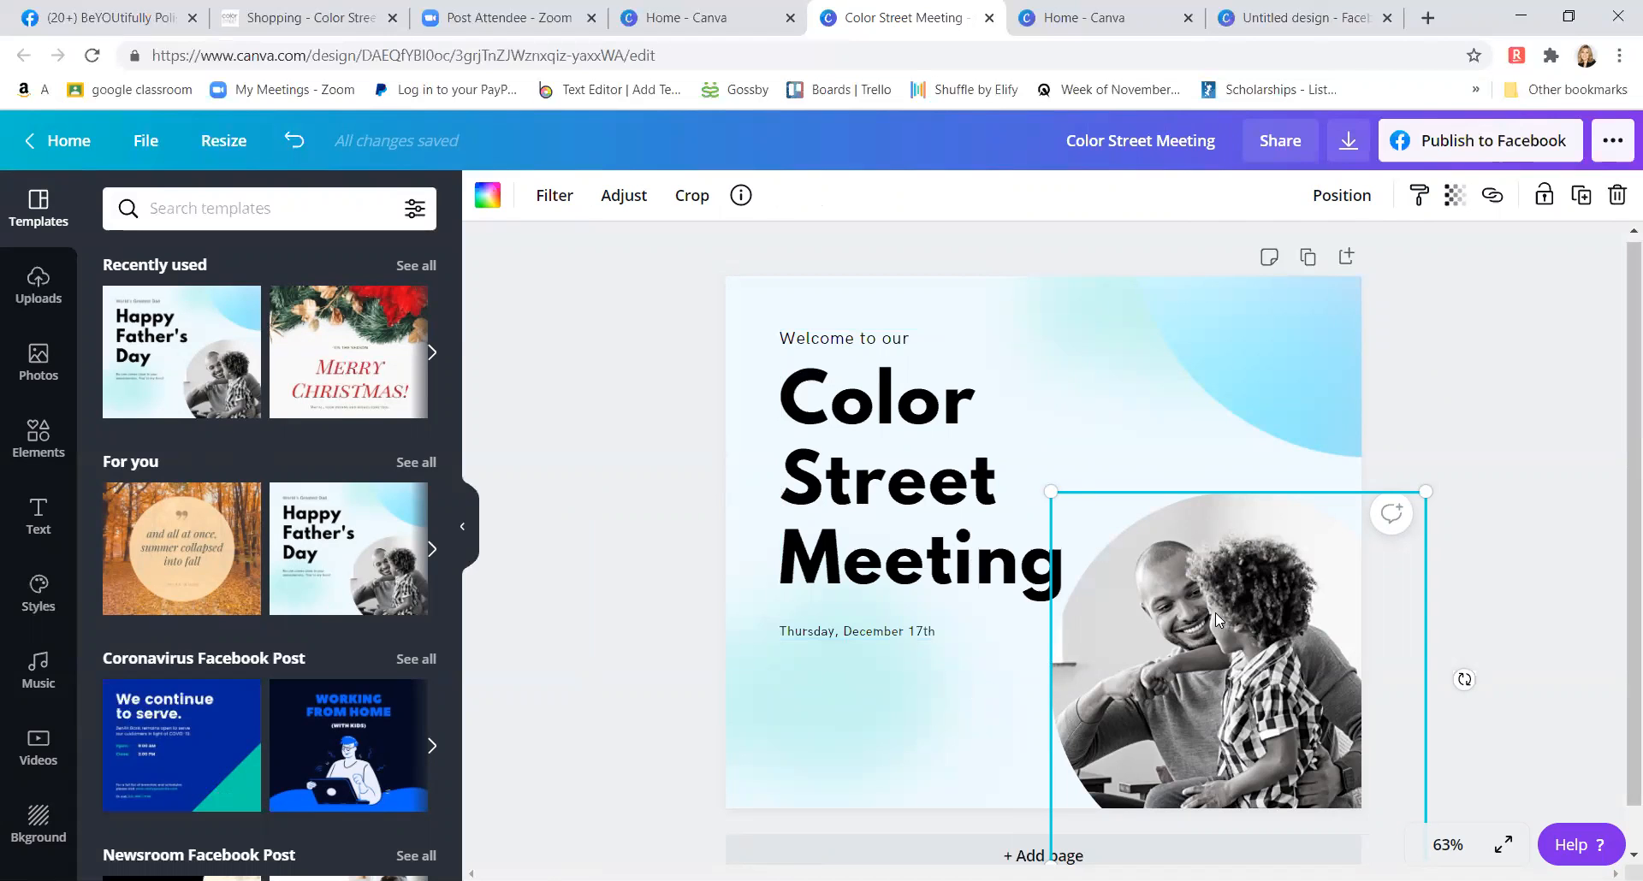
left_click(36, 291)
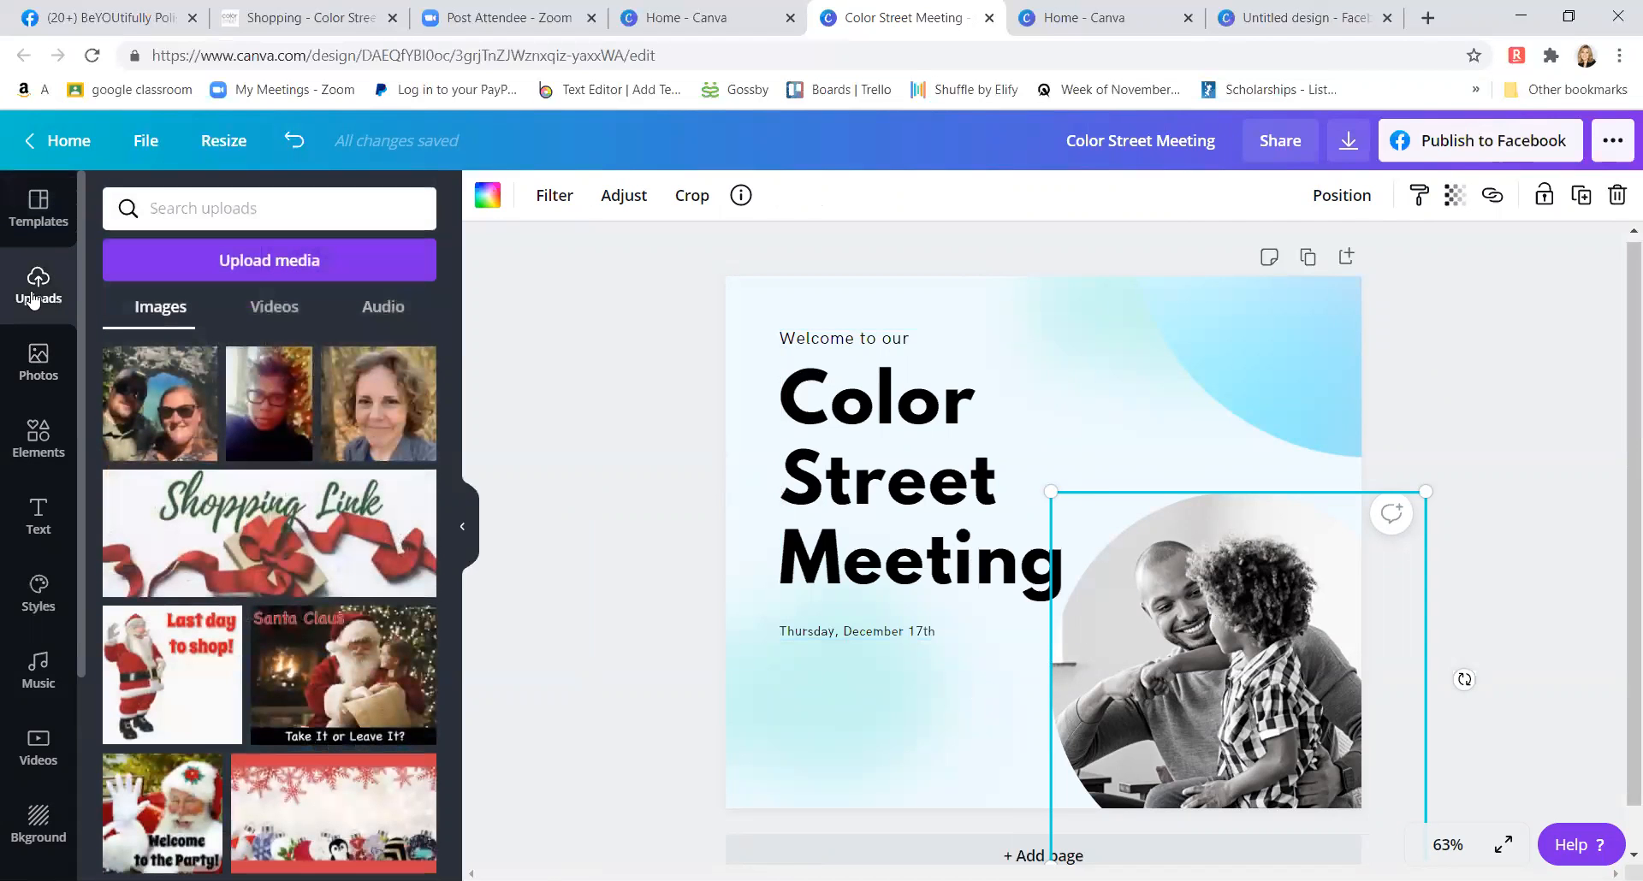
scroll(128, 535, "down", 6)
scroll(128, 534, "down", 5)
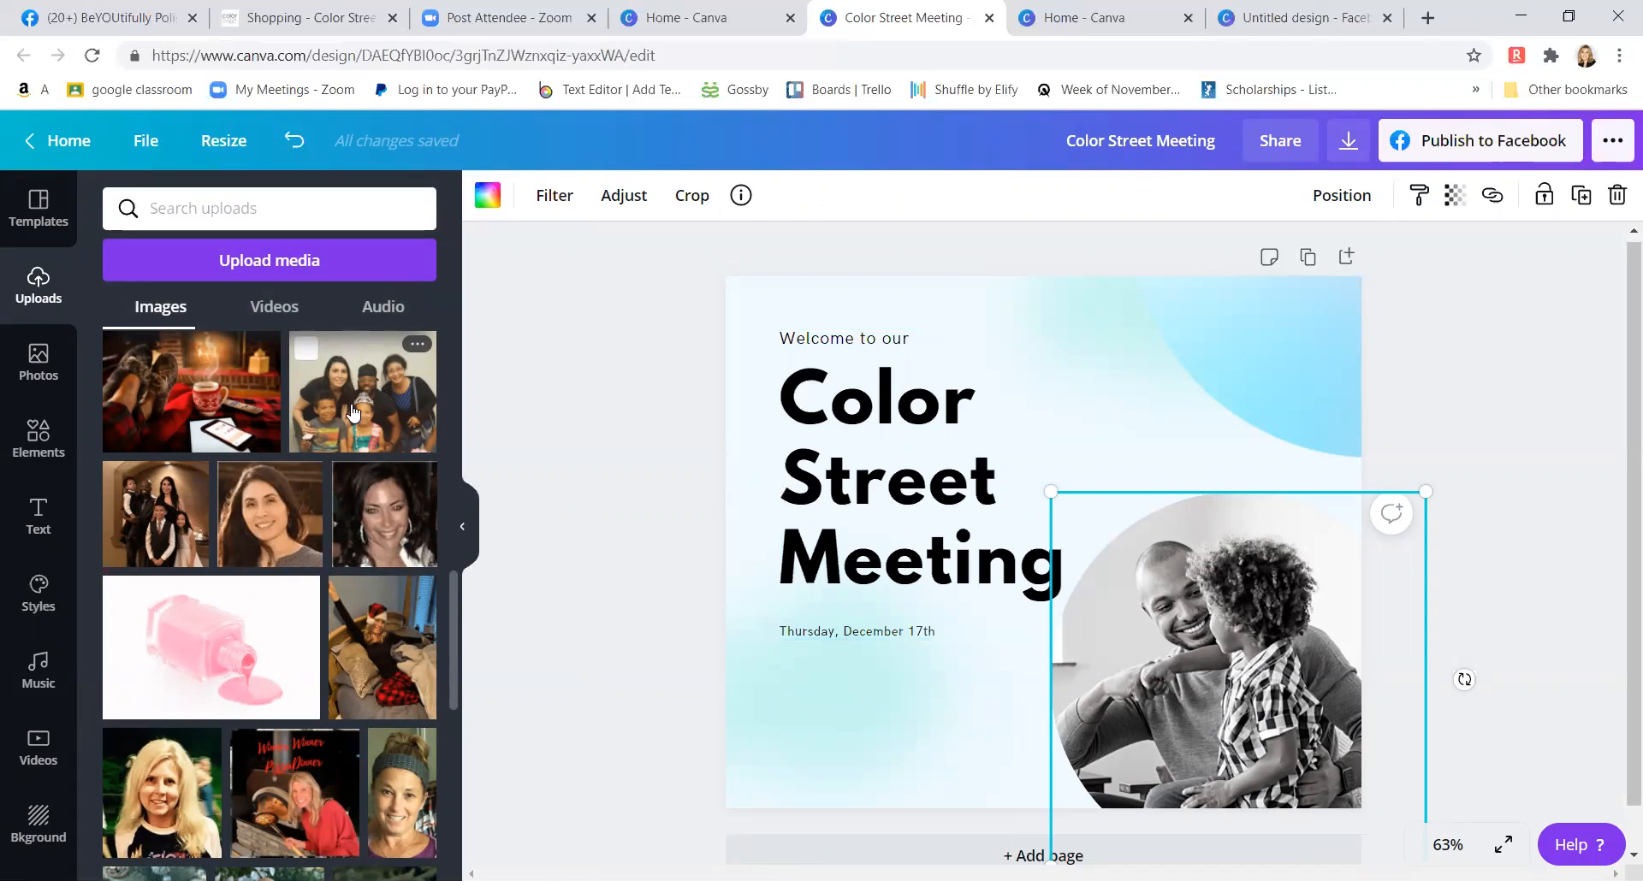
left_click_drag(354, 414, 1116, 560)
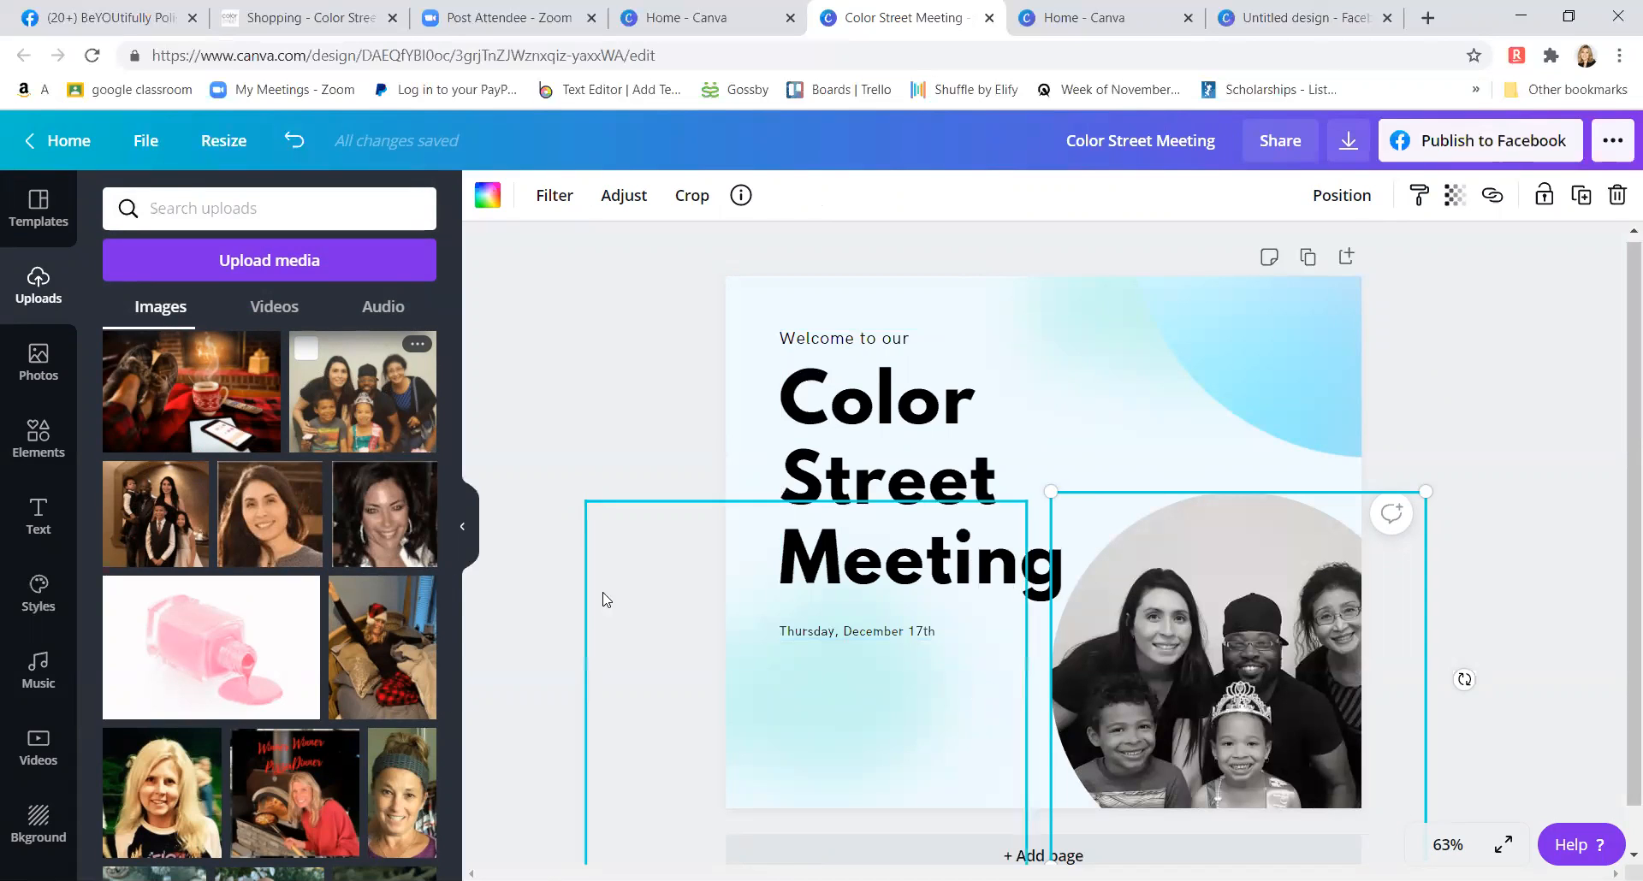
- Start uploading media from the device and open the pictures folder on the My Passport (D:) drive
scroll(285, 689, "down", 4)
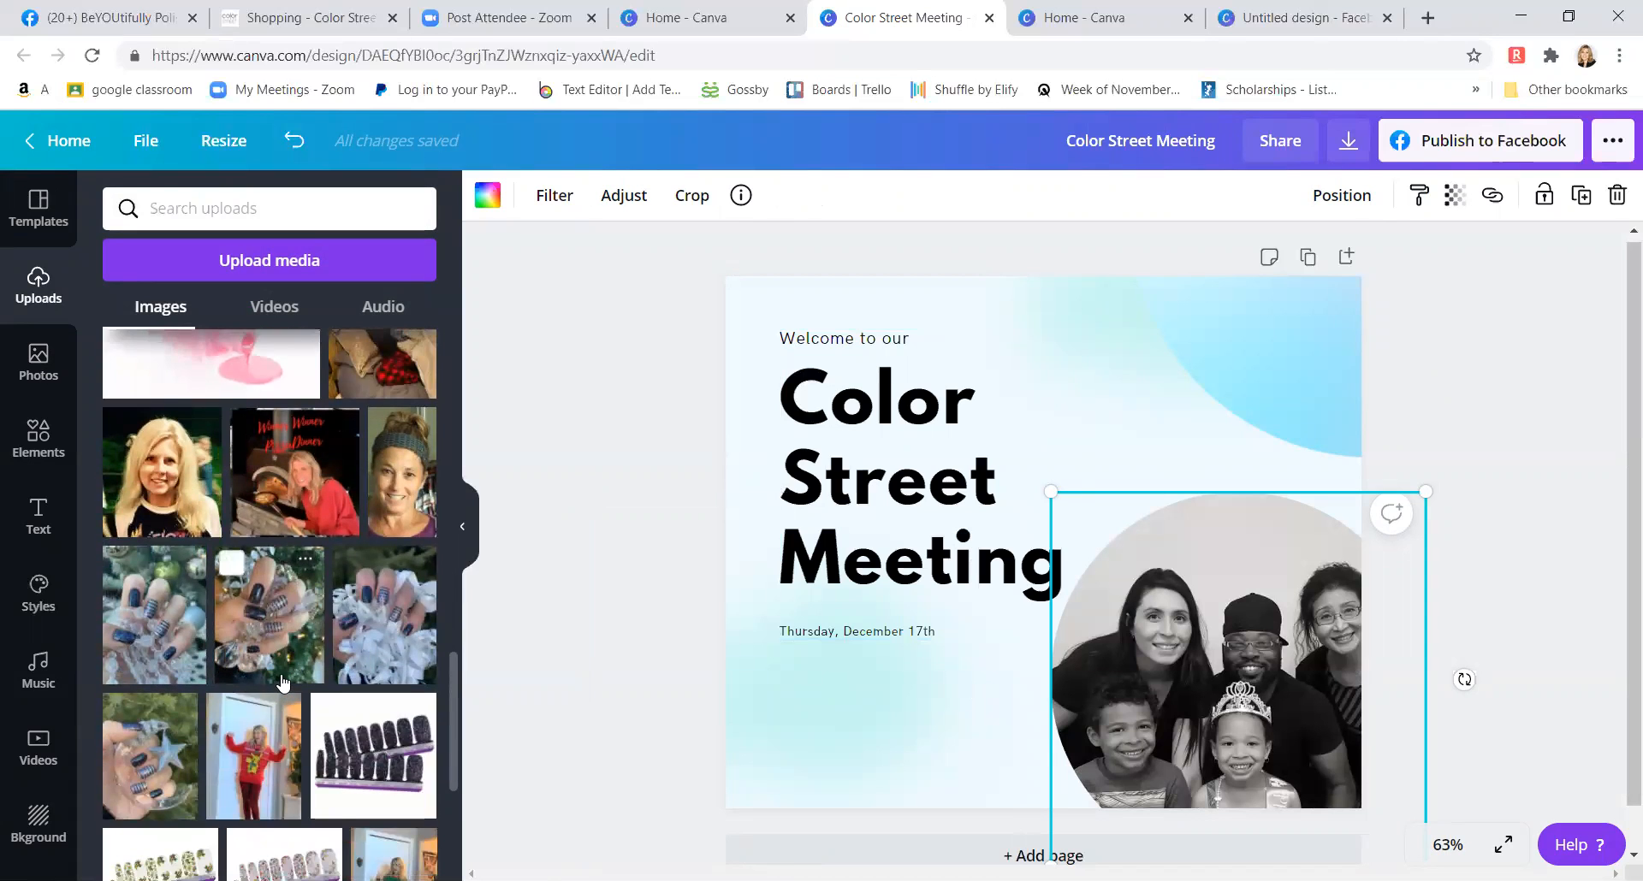
scroll(279, 676, "down", 6)
scroll(274, 663, "up", 10)
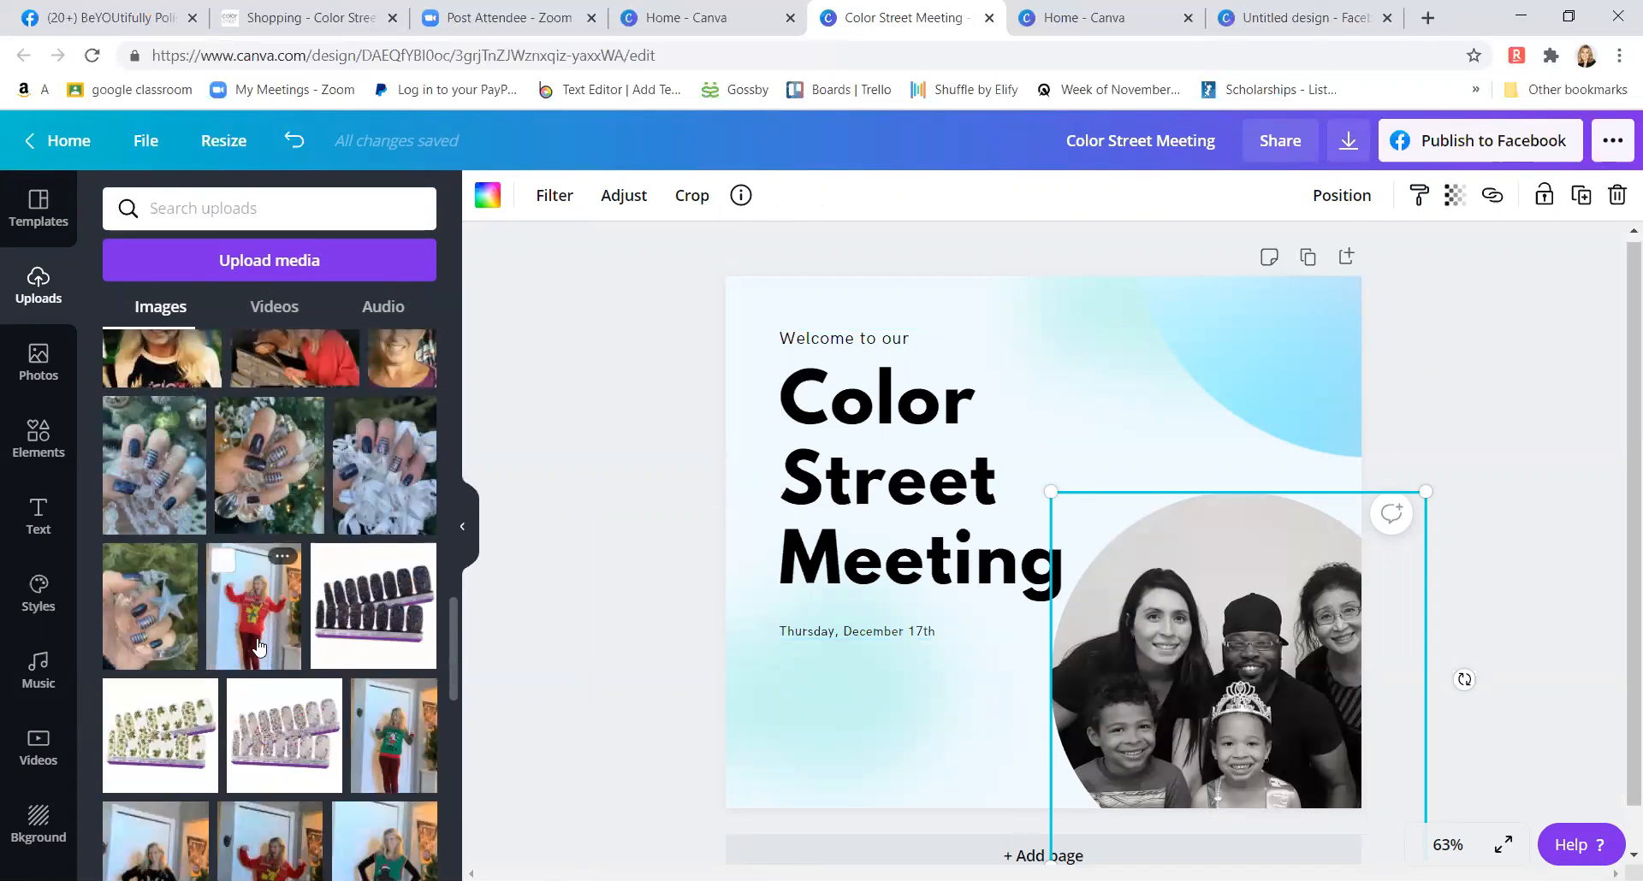
left_click(275, 267)
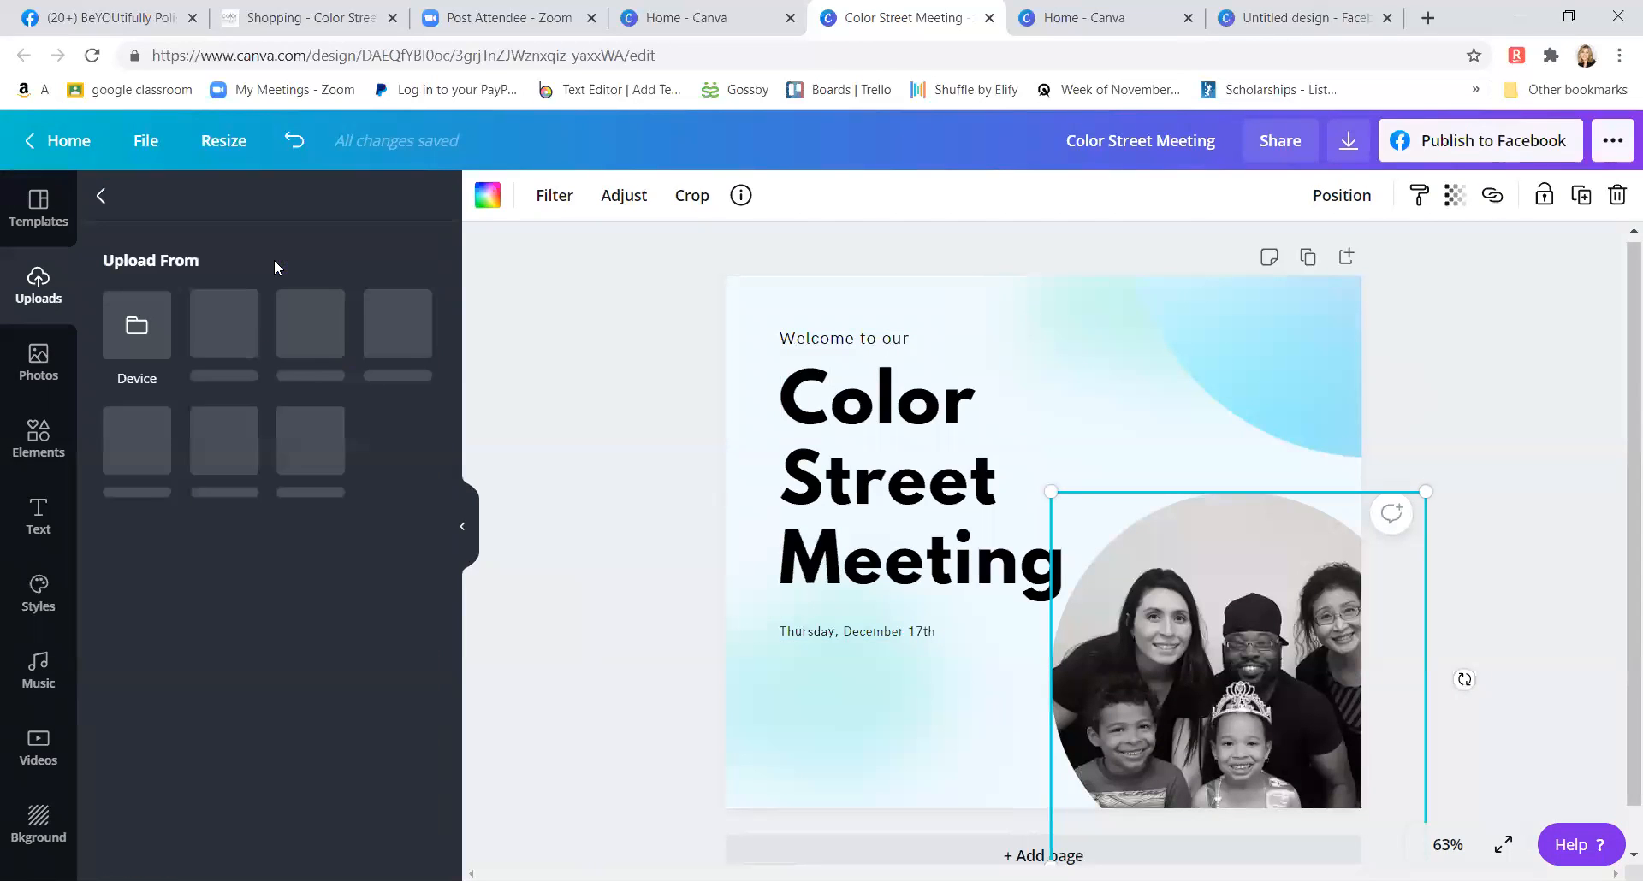
left_click(132, 325)
left_click(140, 62)
left_click(150, 52)
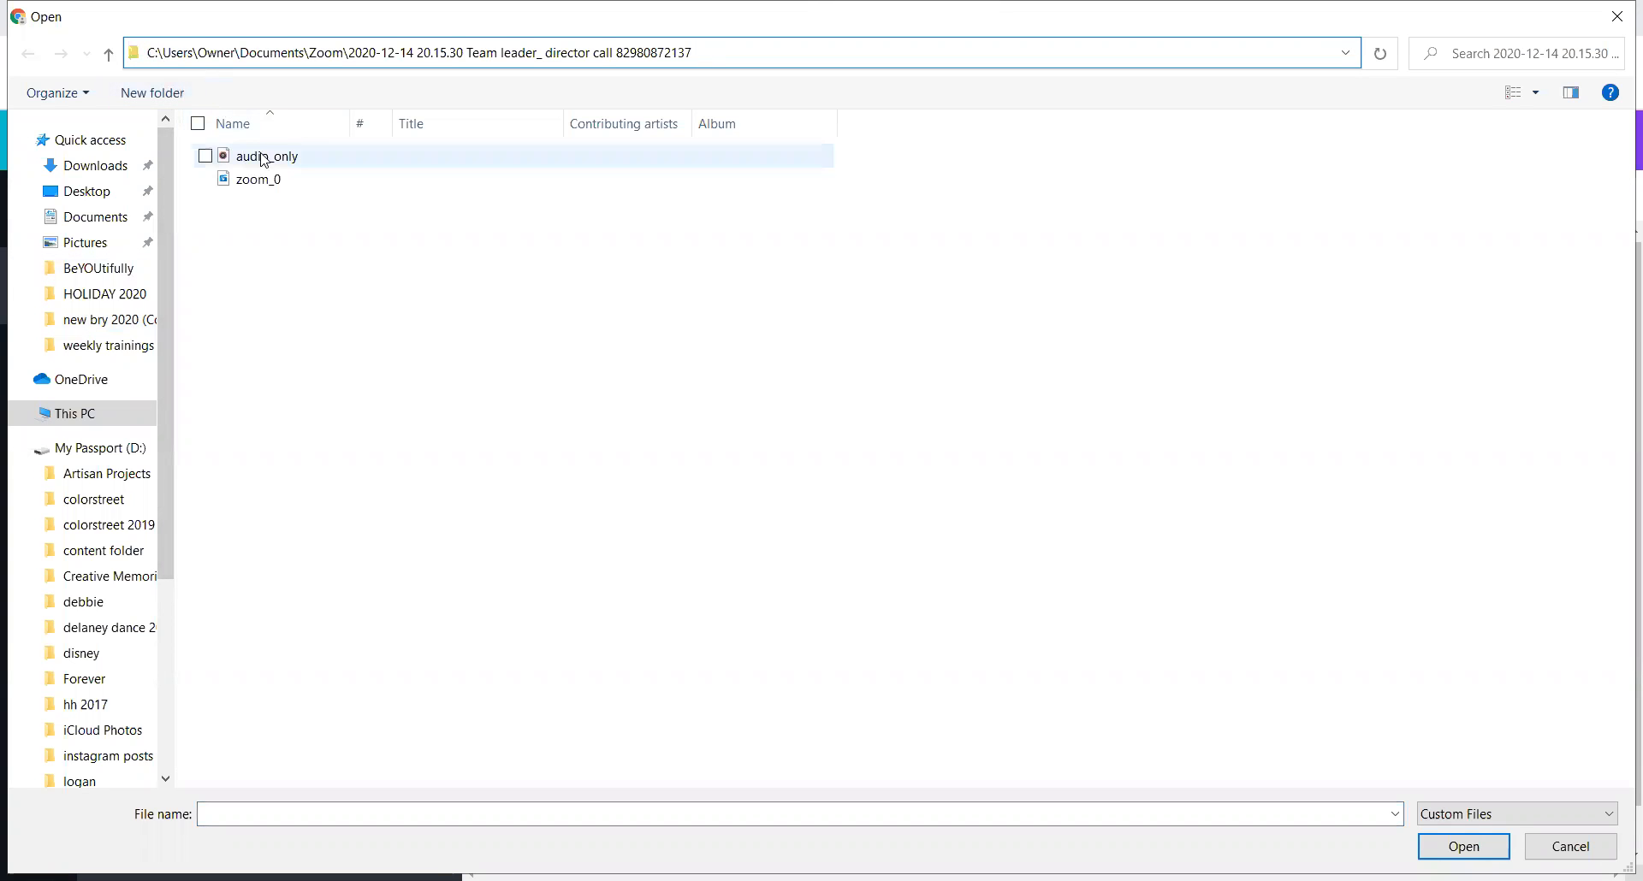
left_click(109, 53)
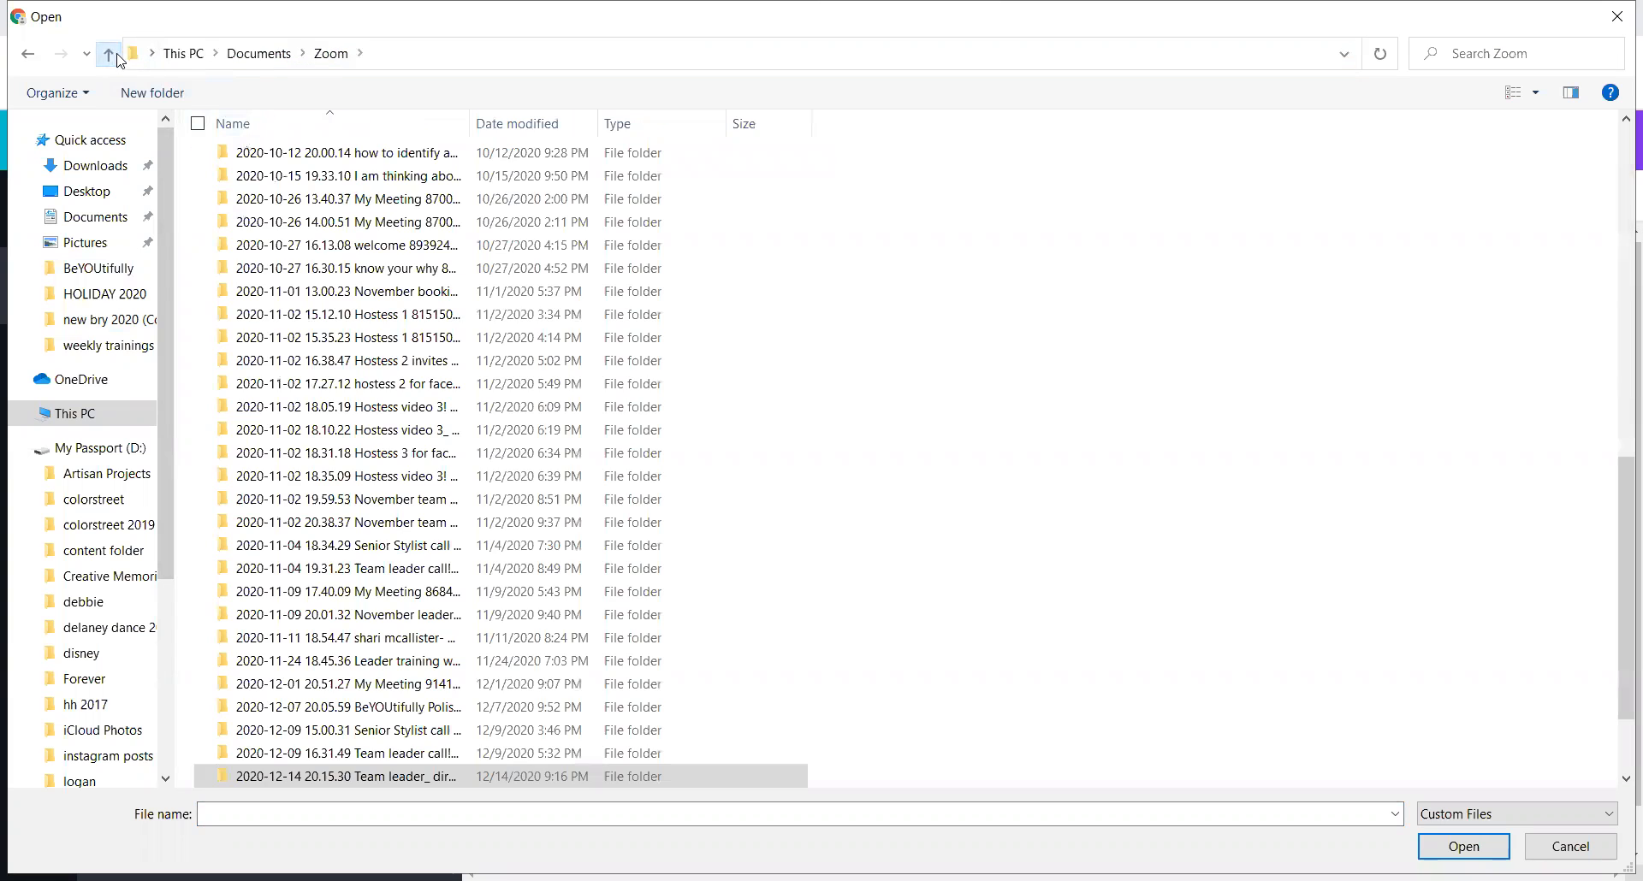
left_click(175, 53)
double_click(608, 315)
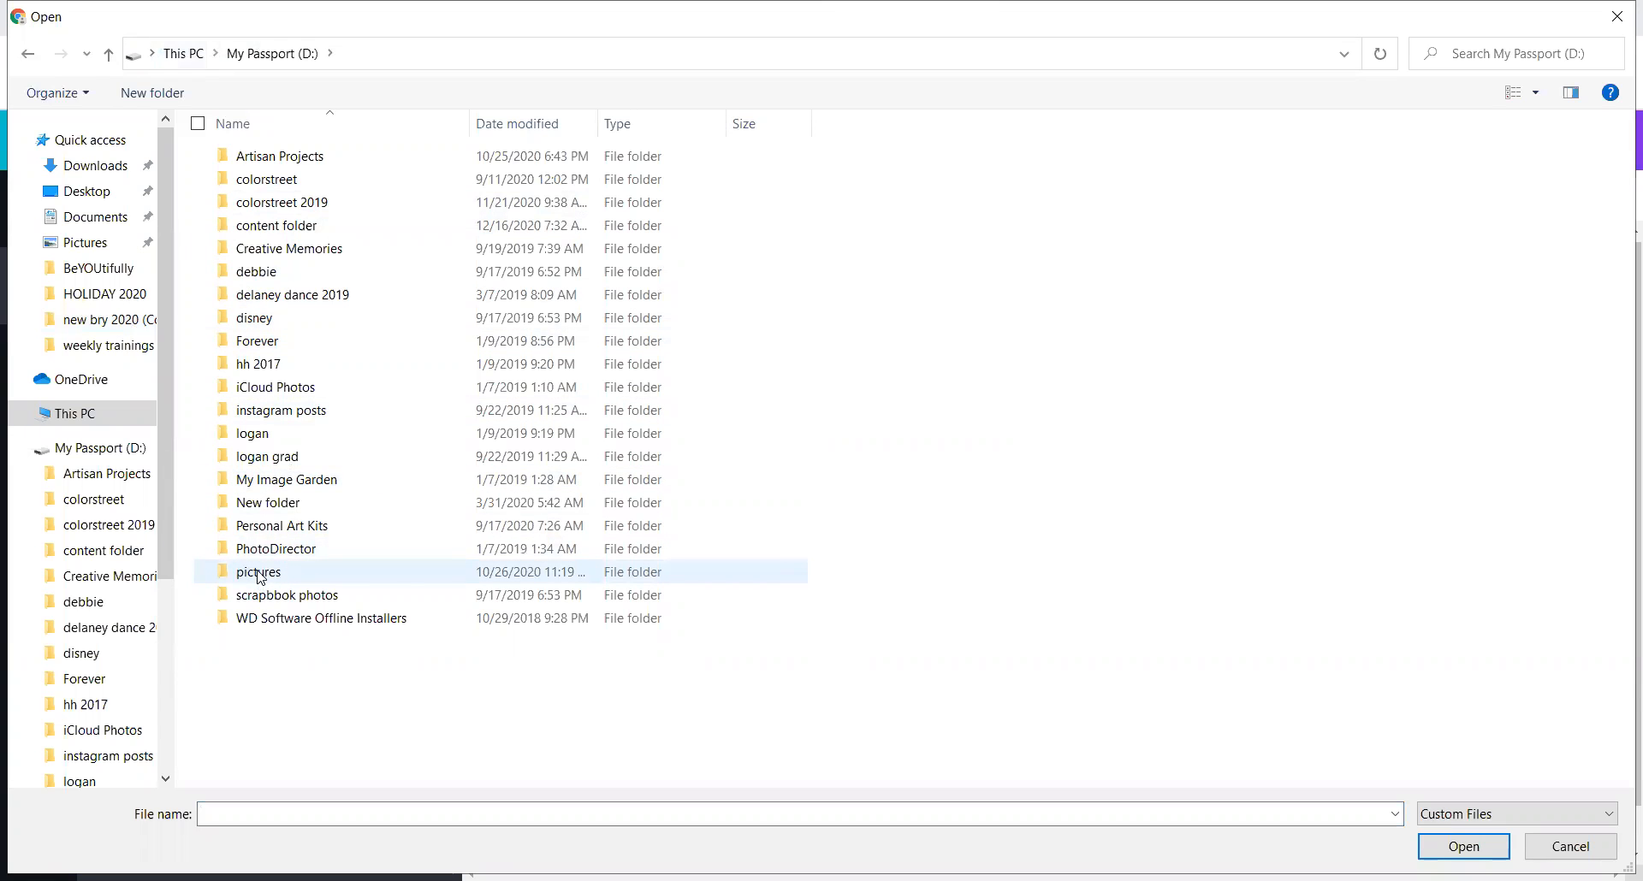
double_click(259, 573)
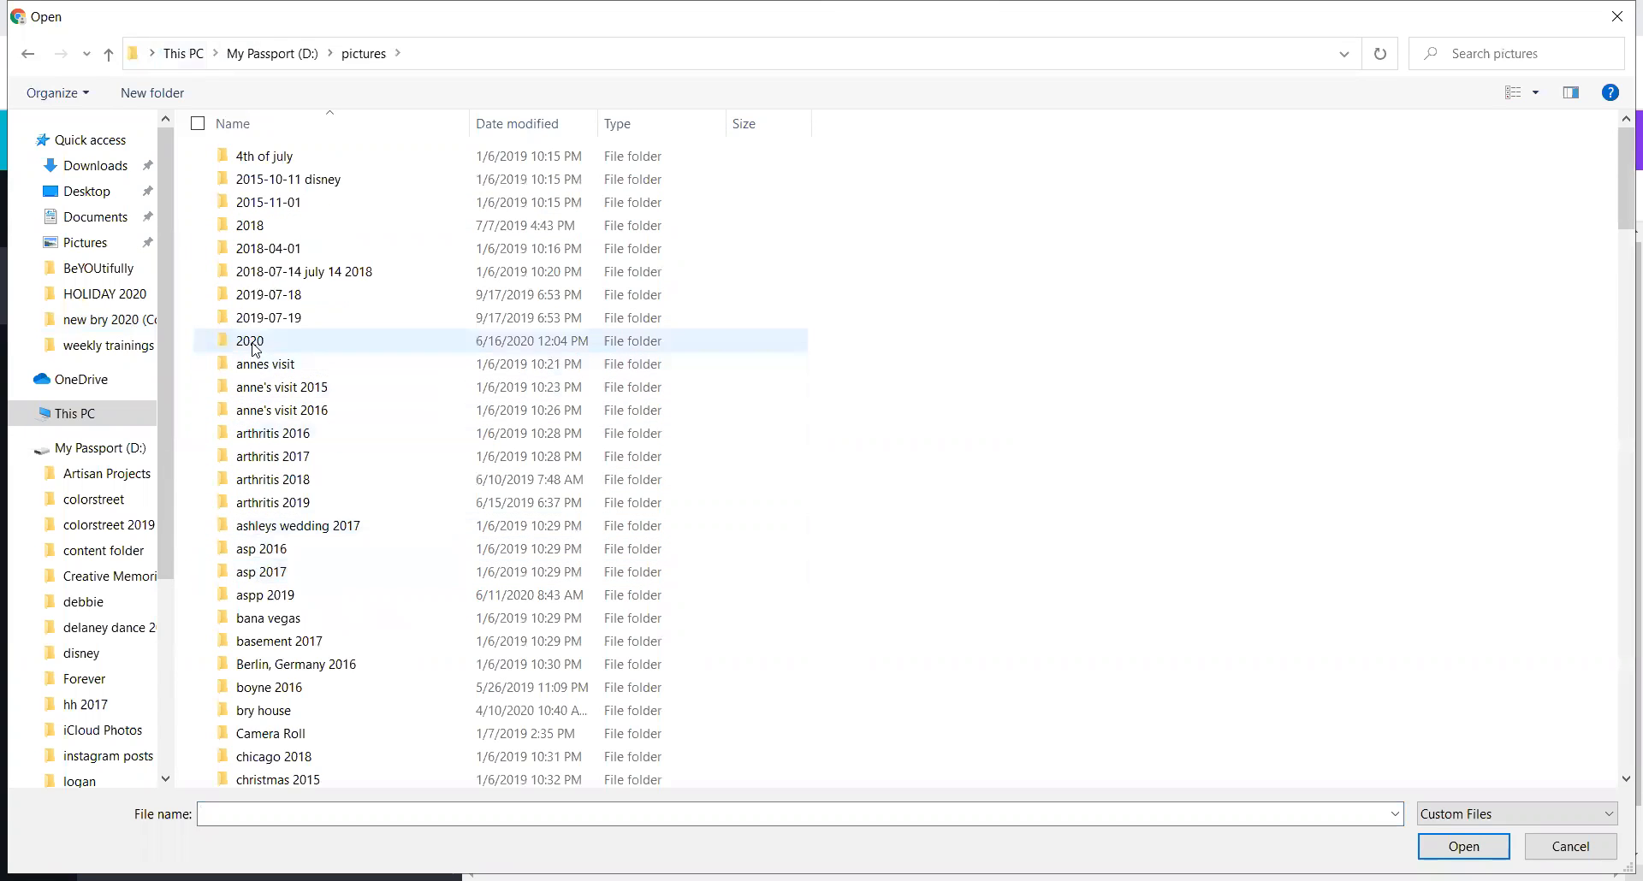
- Upload the Color Street stage group photo from the colorstreet "conference photos" folder and place it in the circular frame
scroll(251, 650, "down", 5)
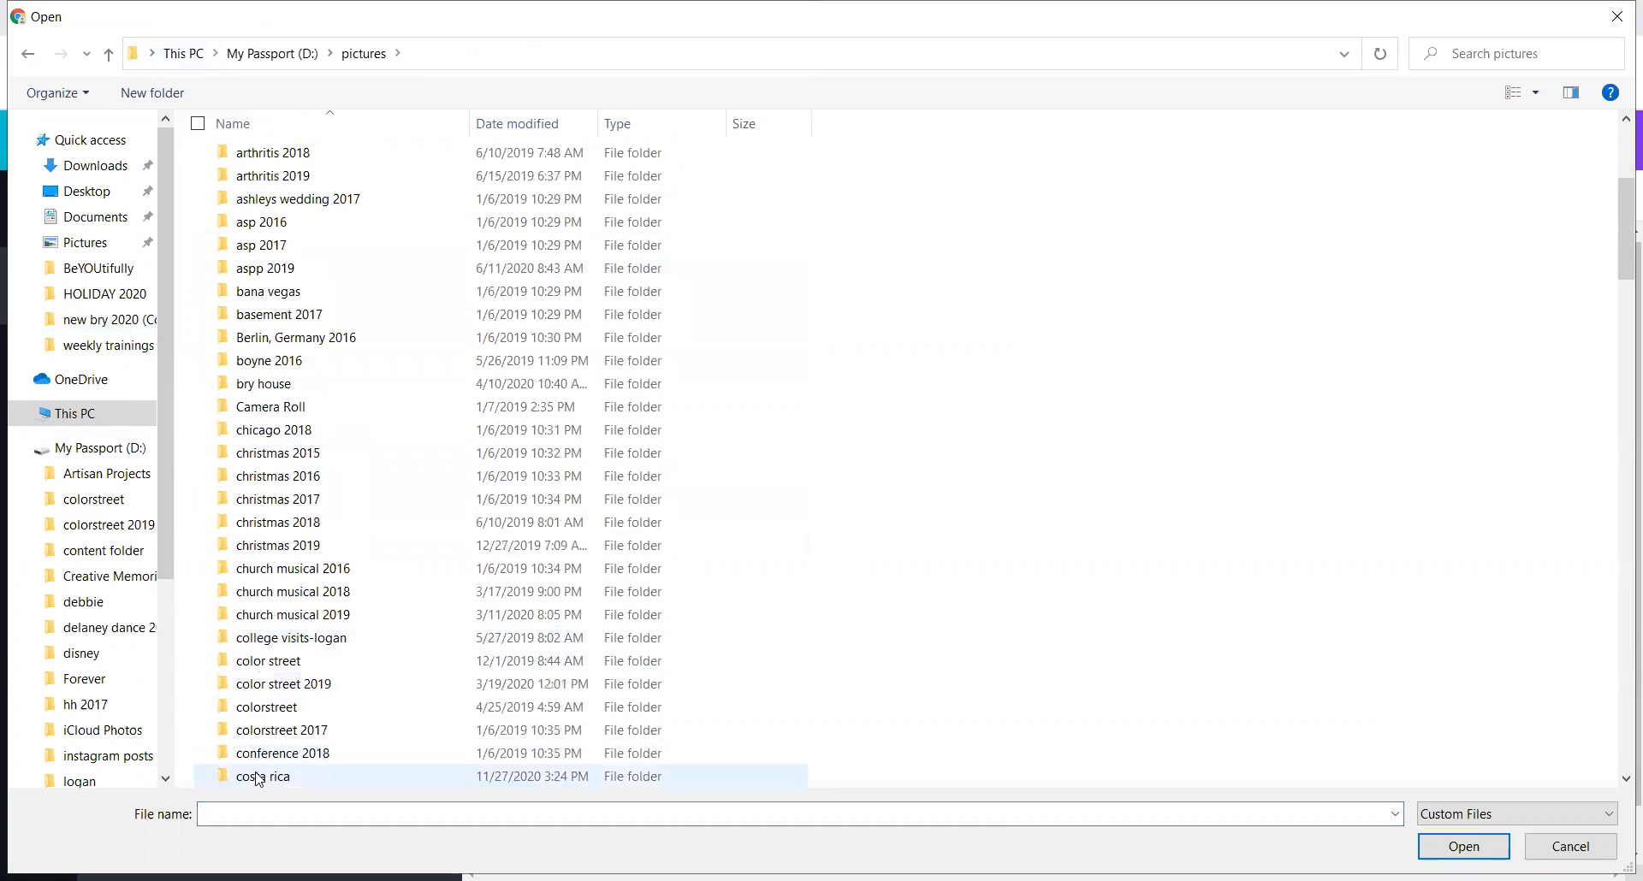
left_click(263, 709)
double_click(263, 710)
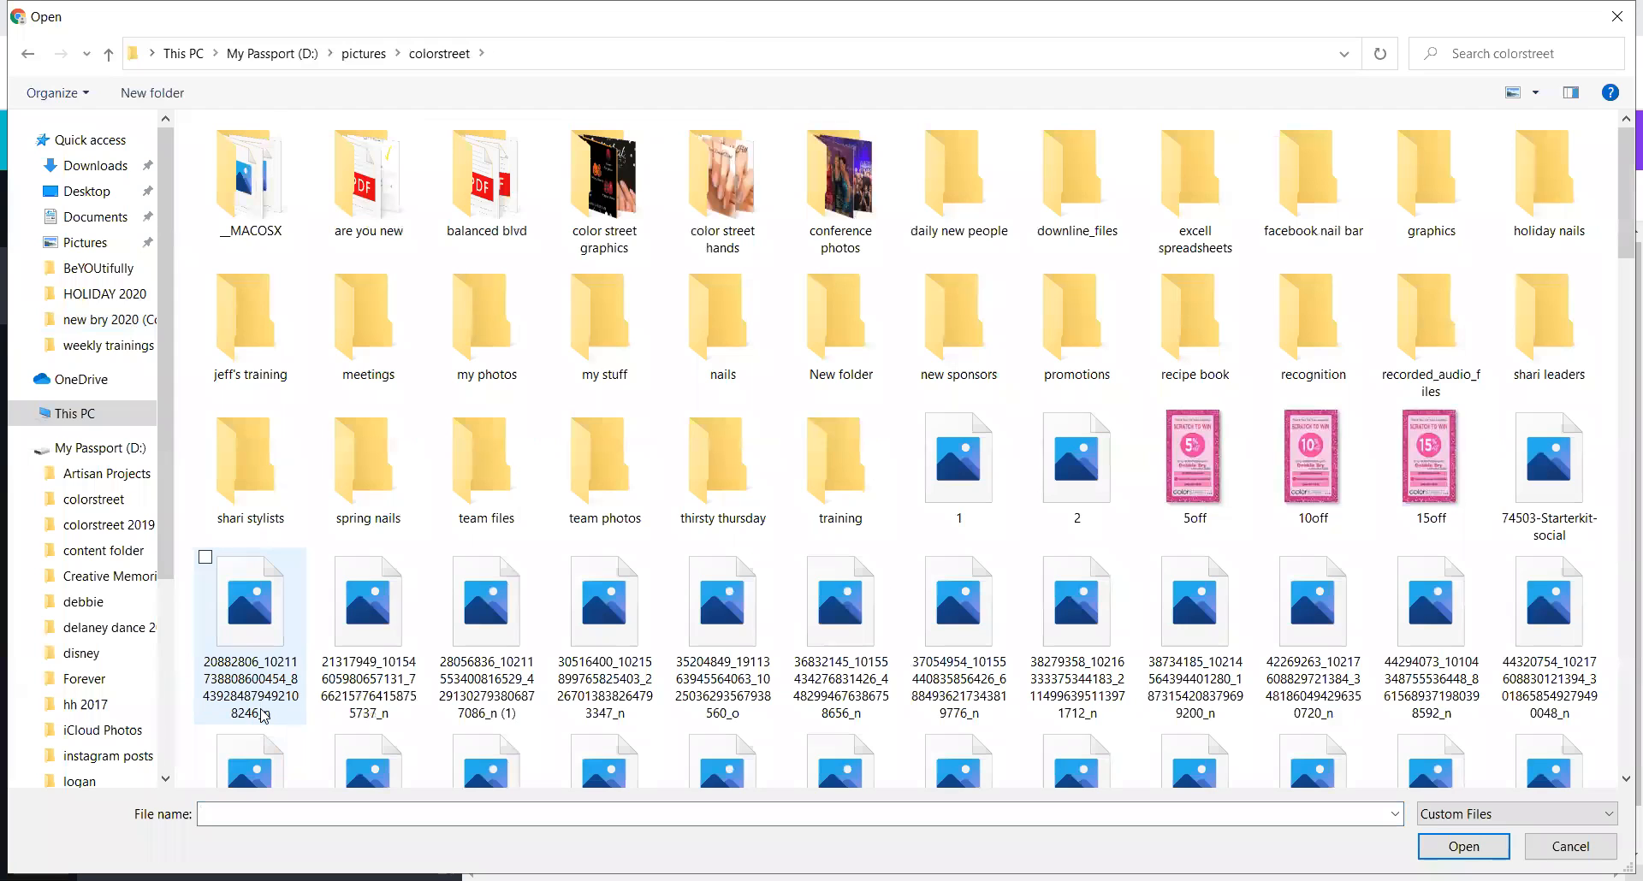
double_click(837, 190)
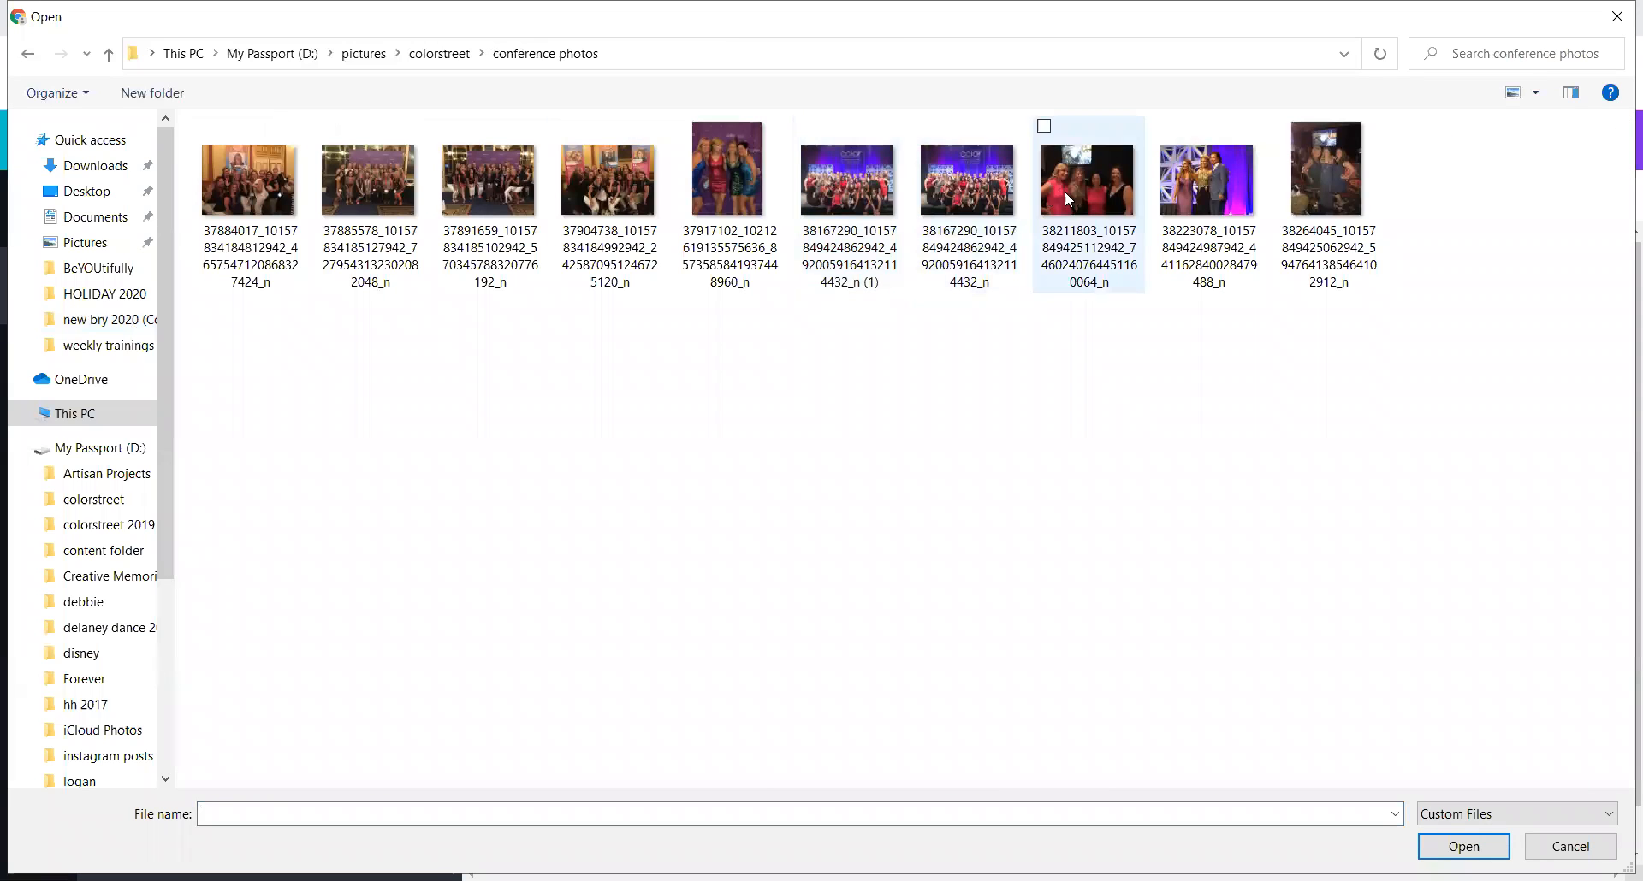
left_click(856, 187)
double_click(856, 186)
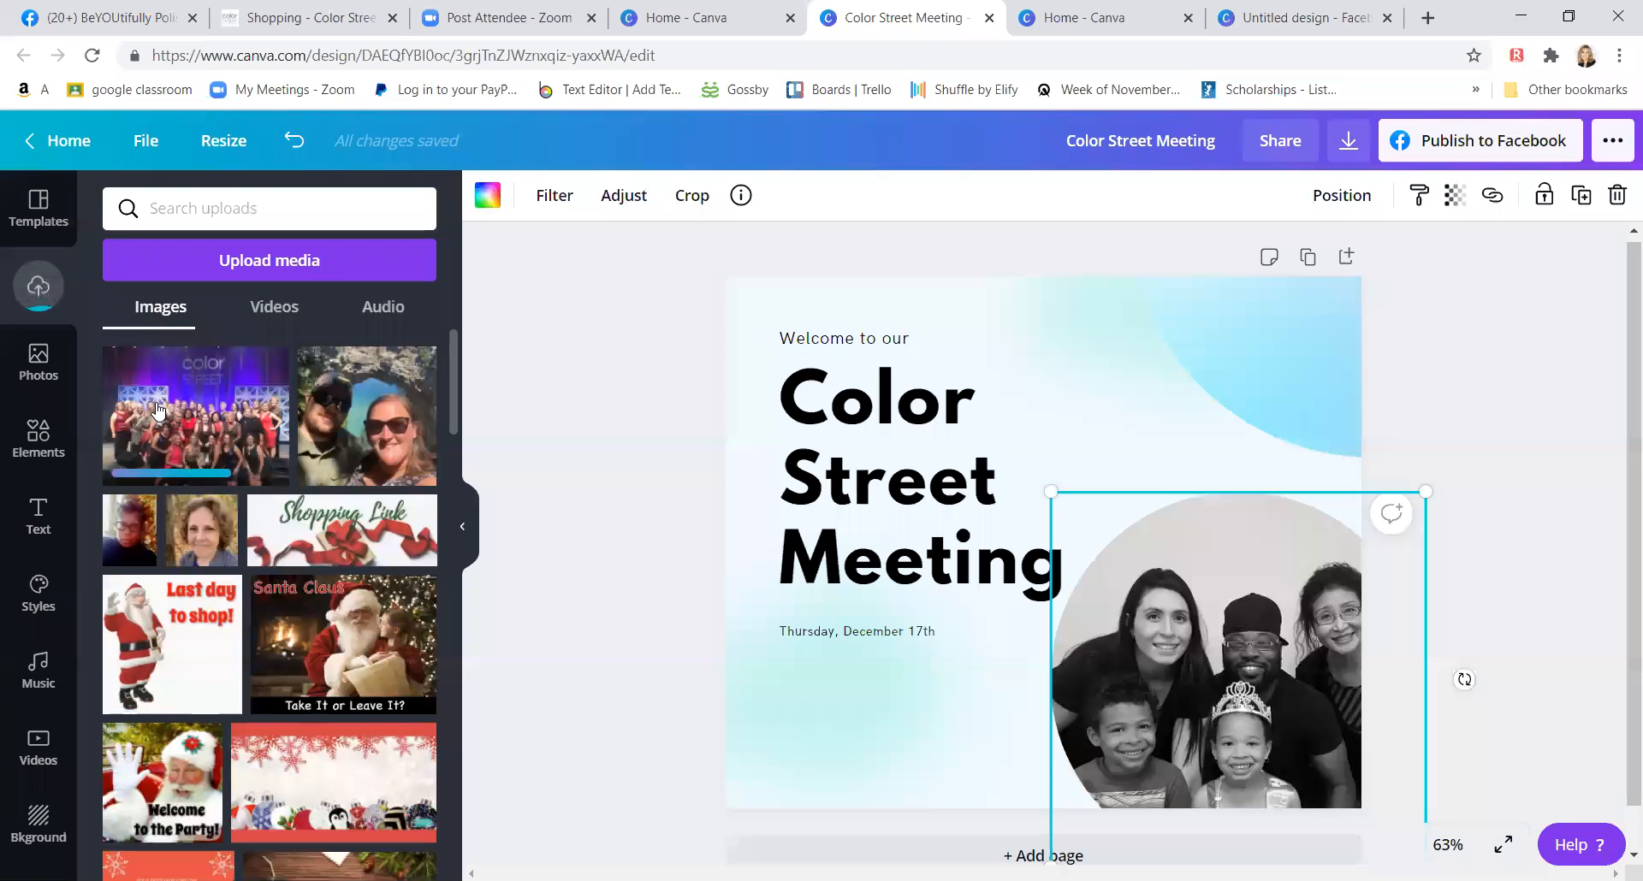
left_click(210, 462)
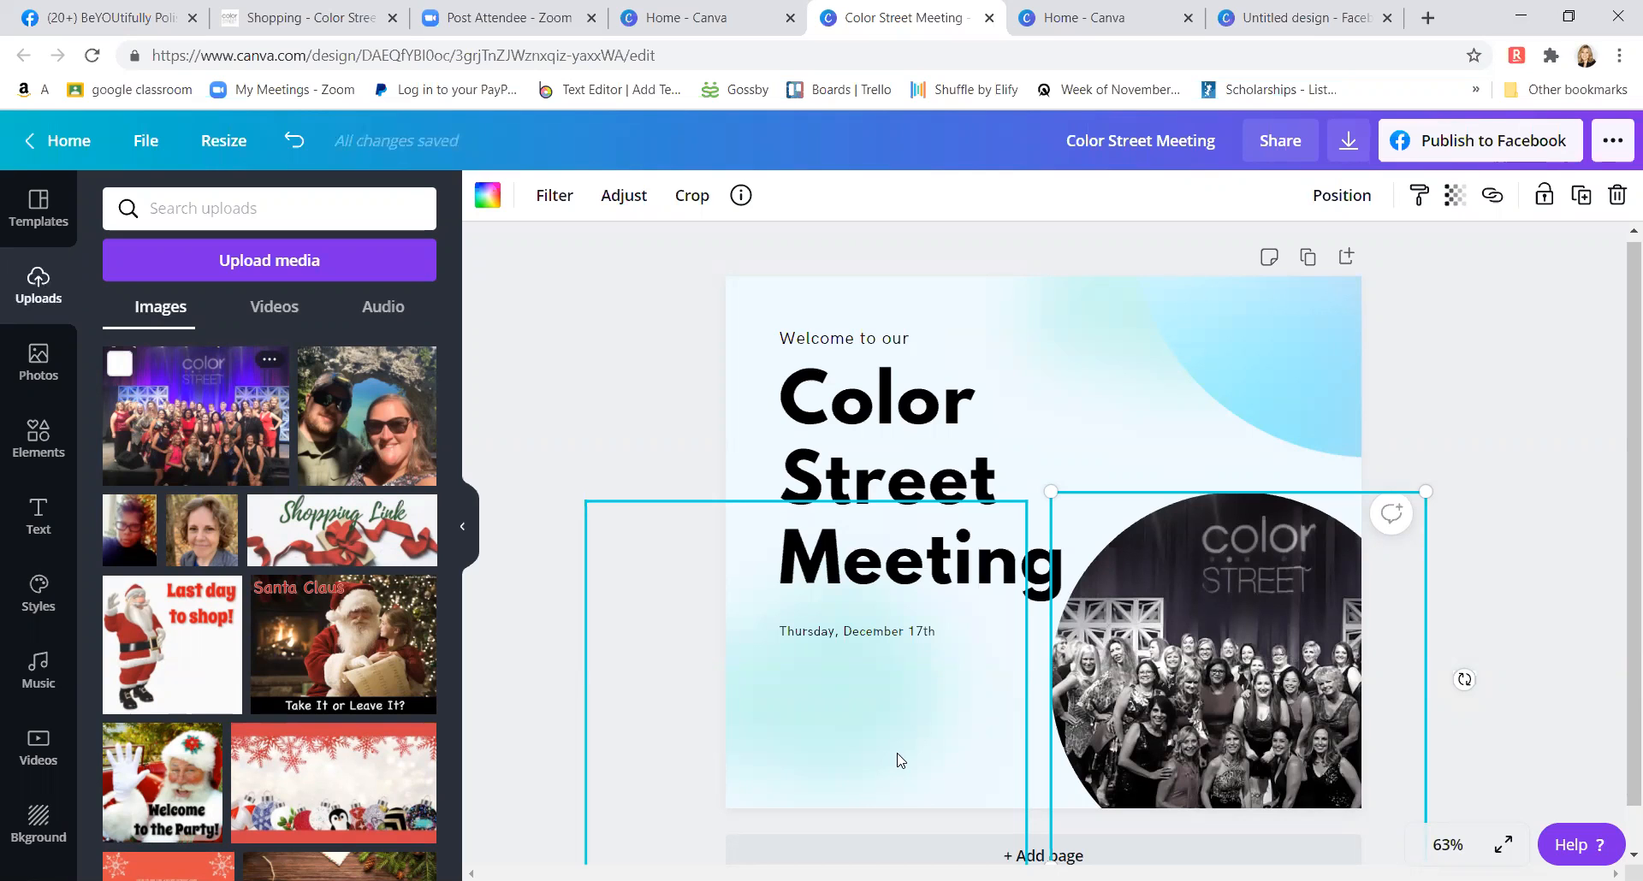
- Search the templates for "holiday"
left_click(40, 199)
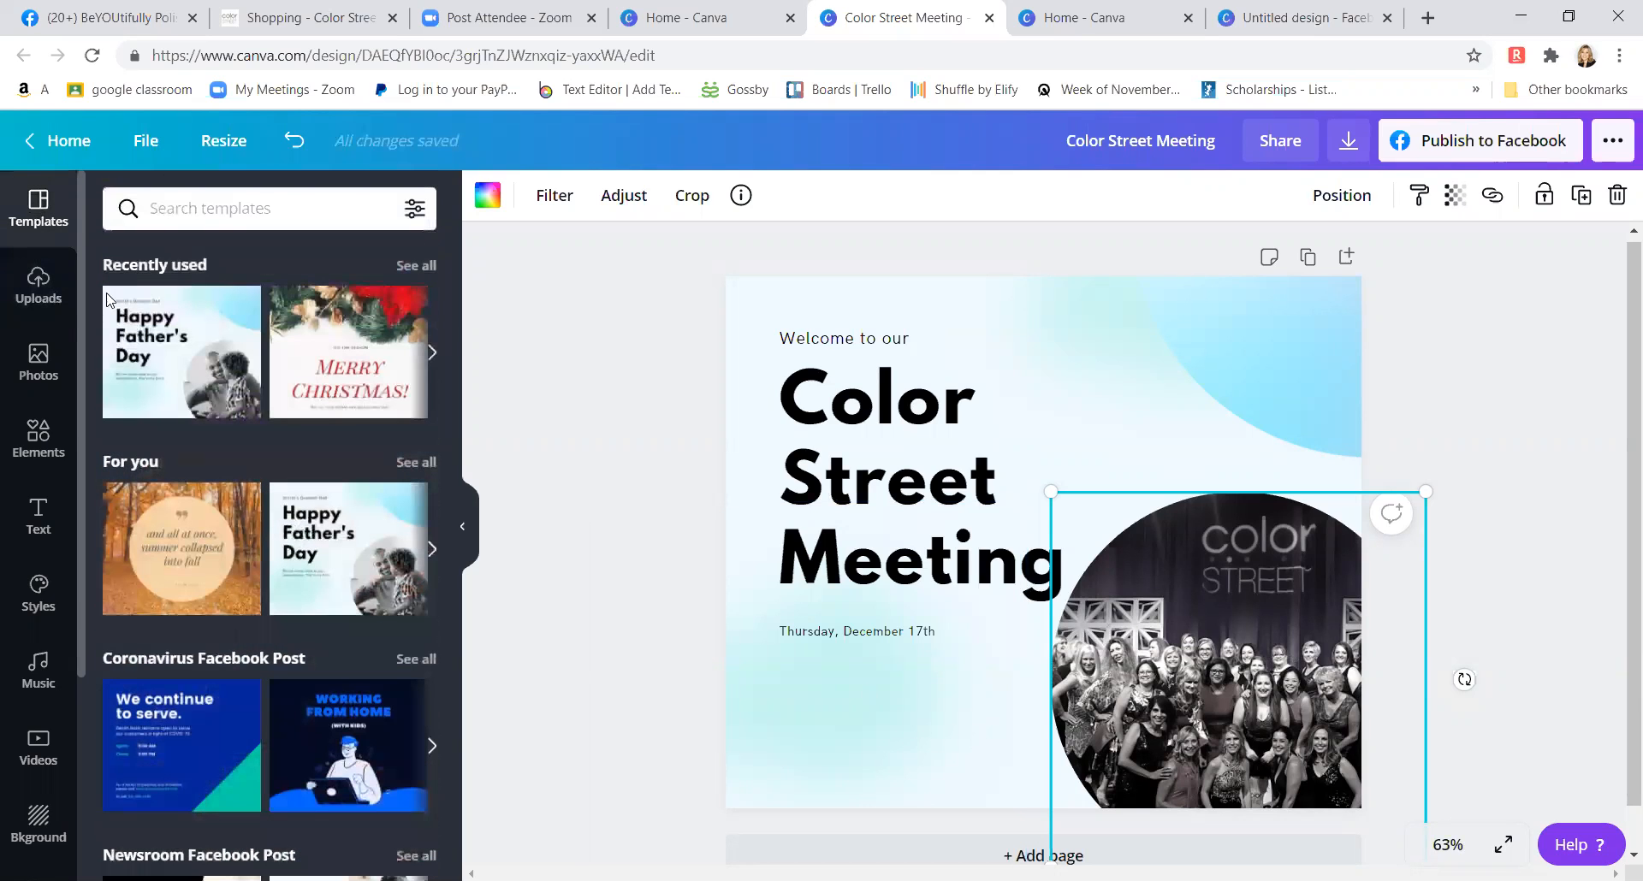
left_click(195, 211)
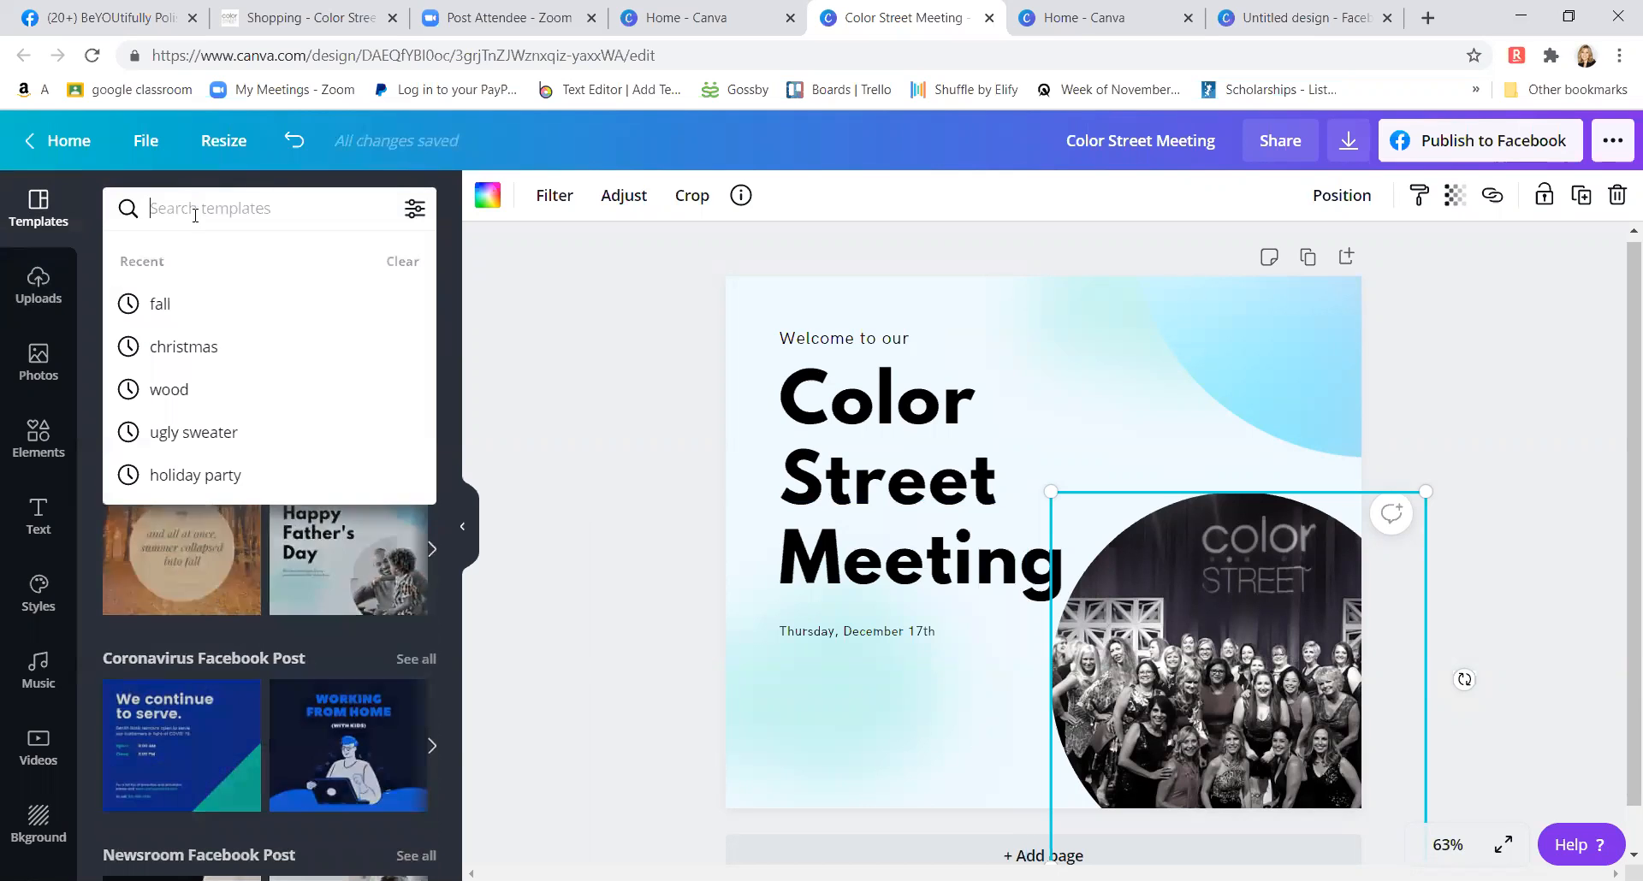
type("holiday")
key("Return")
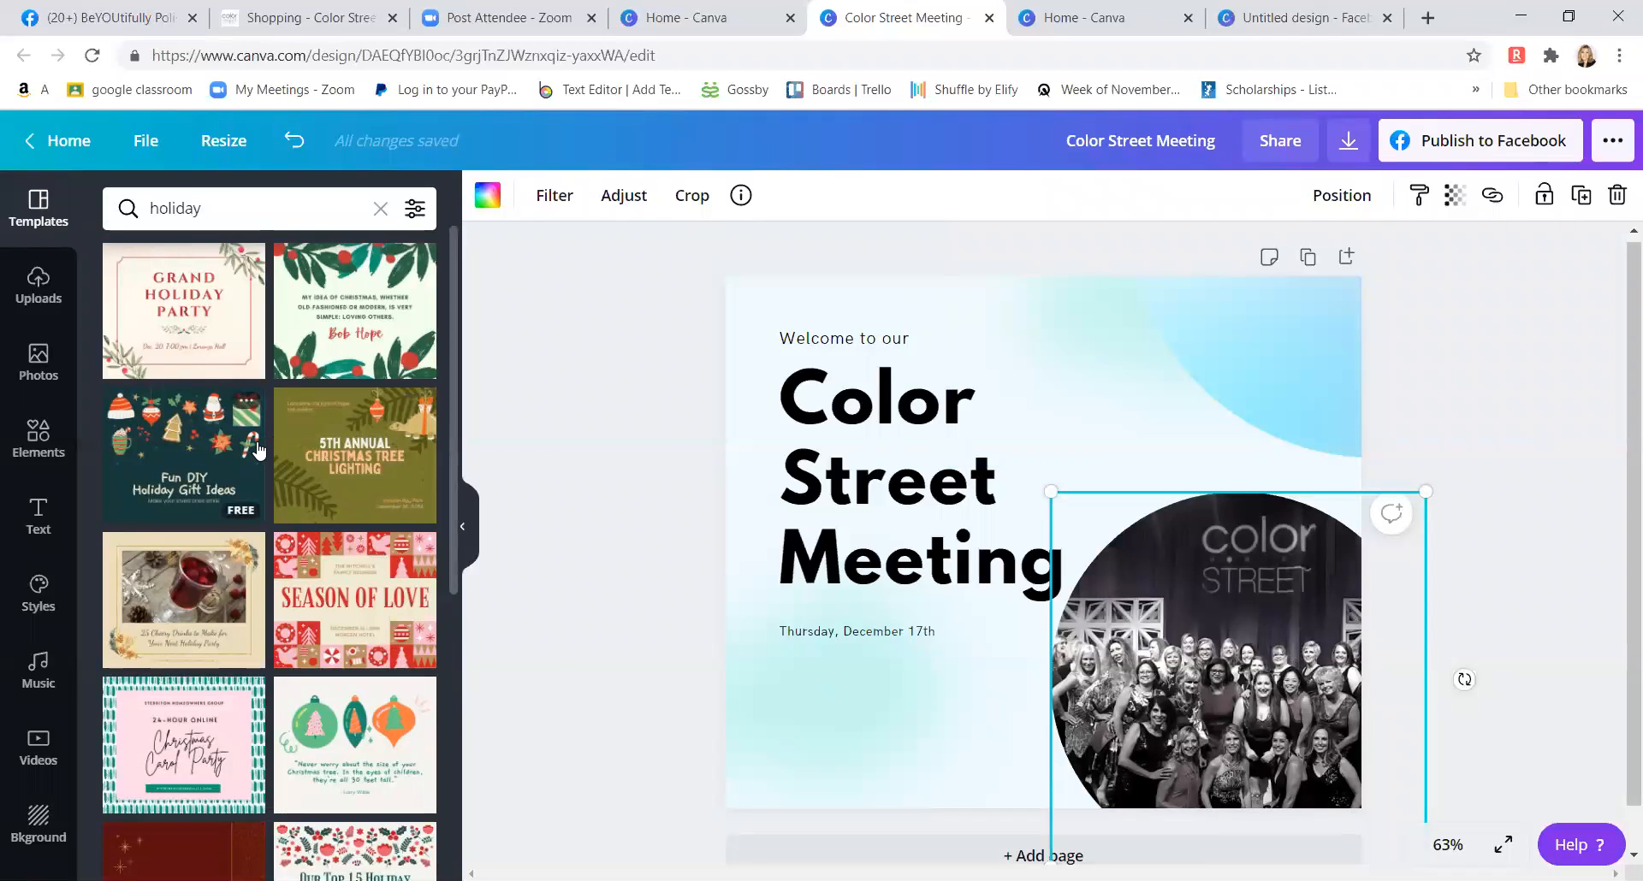
- Duplicate the meeting page and add a third page based on the "Fun DIY Holiday Gift Ideas" template
left_click(1308, 259)
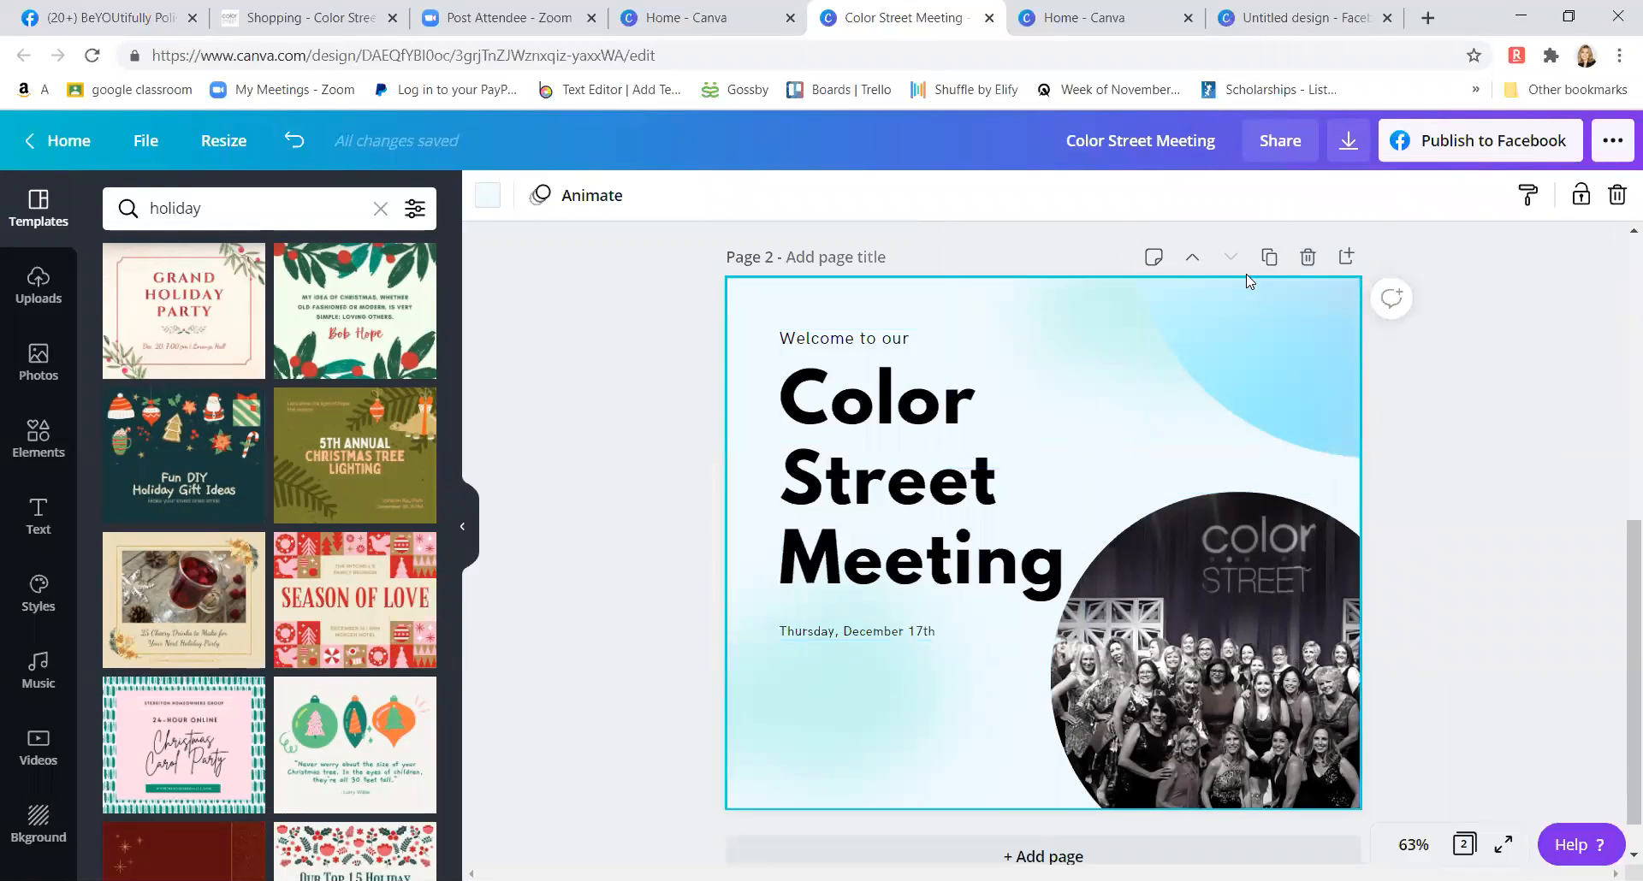
left_click(1346, 257)
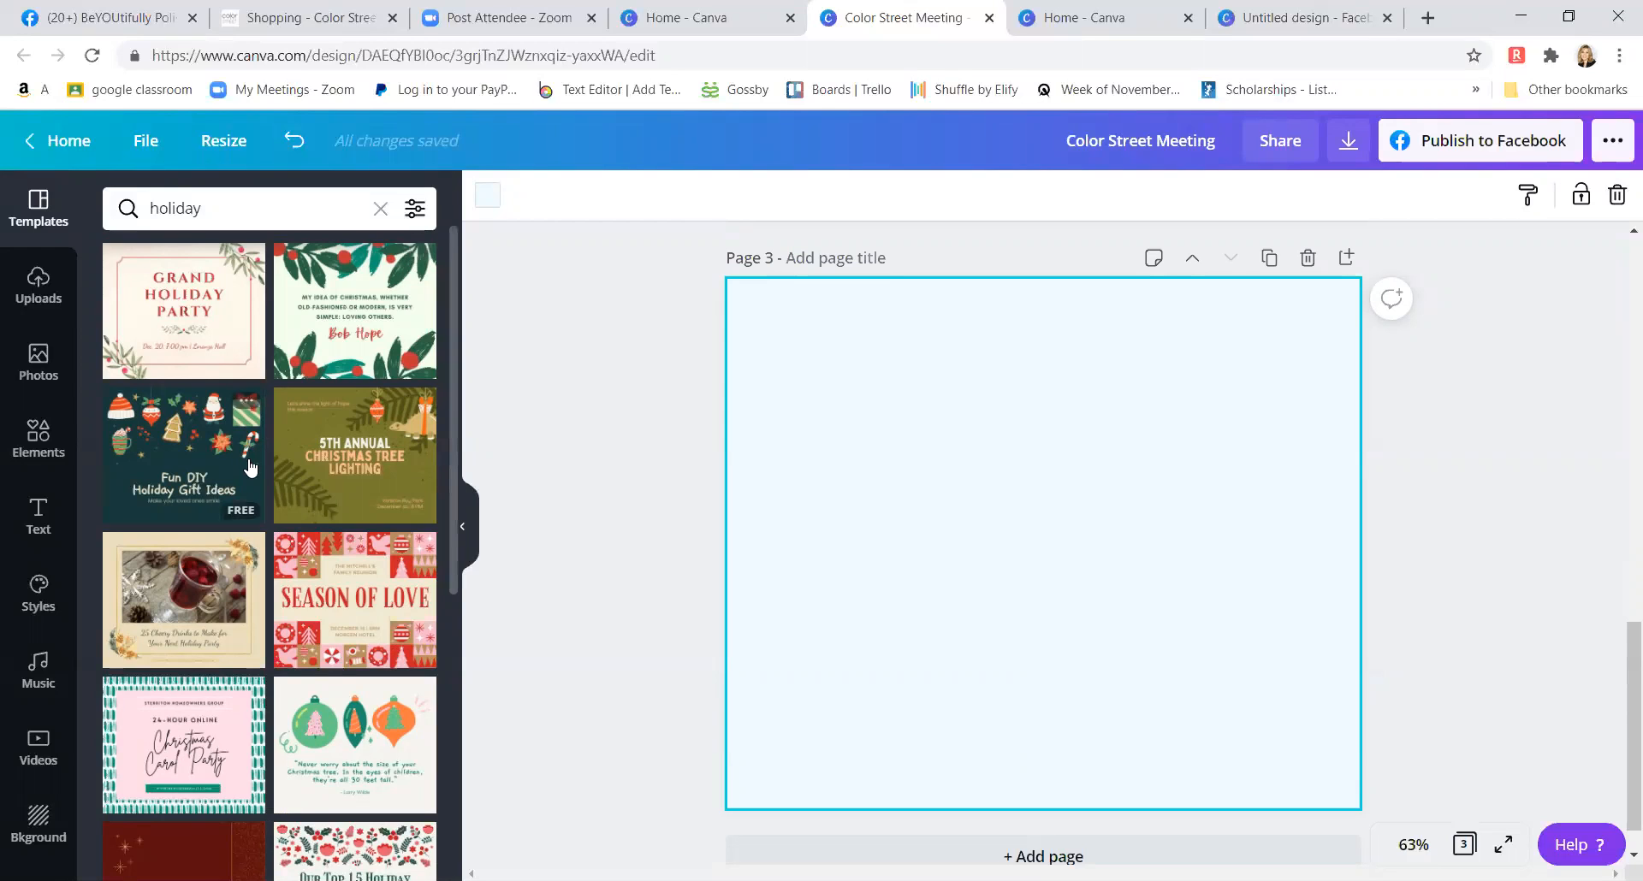
left_click(217, 450)
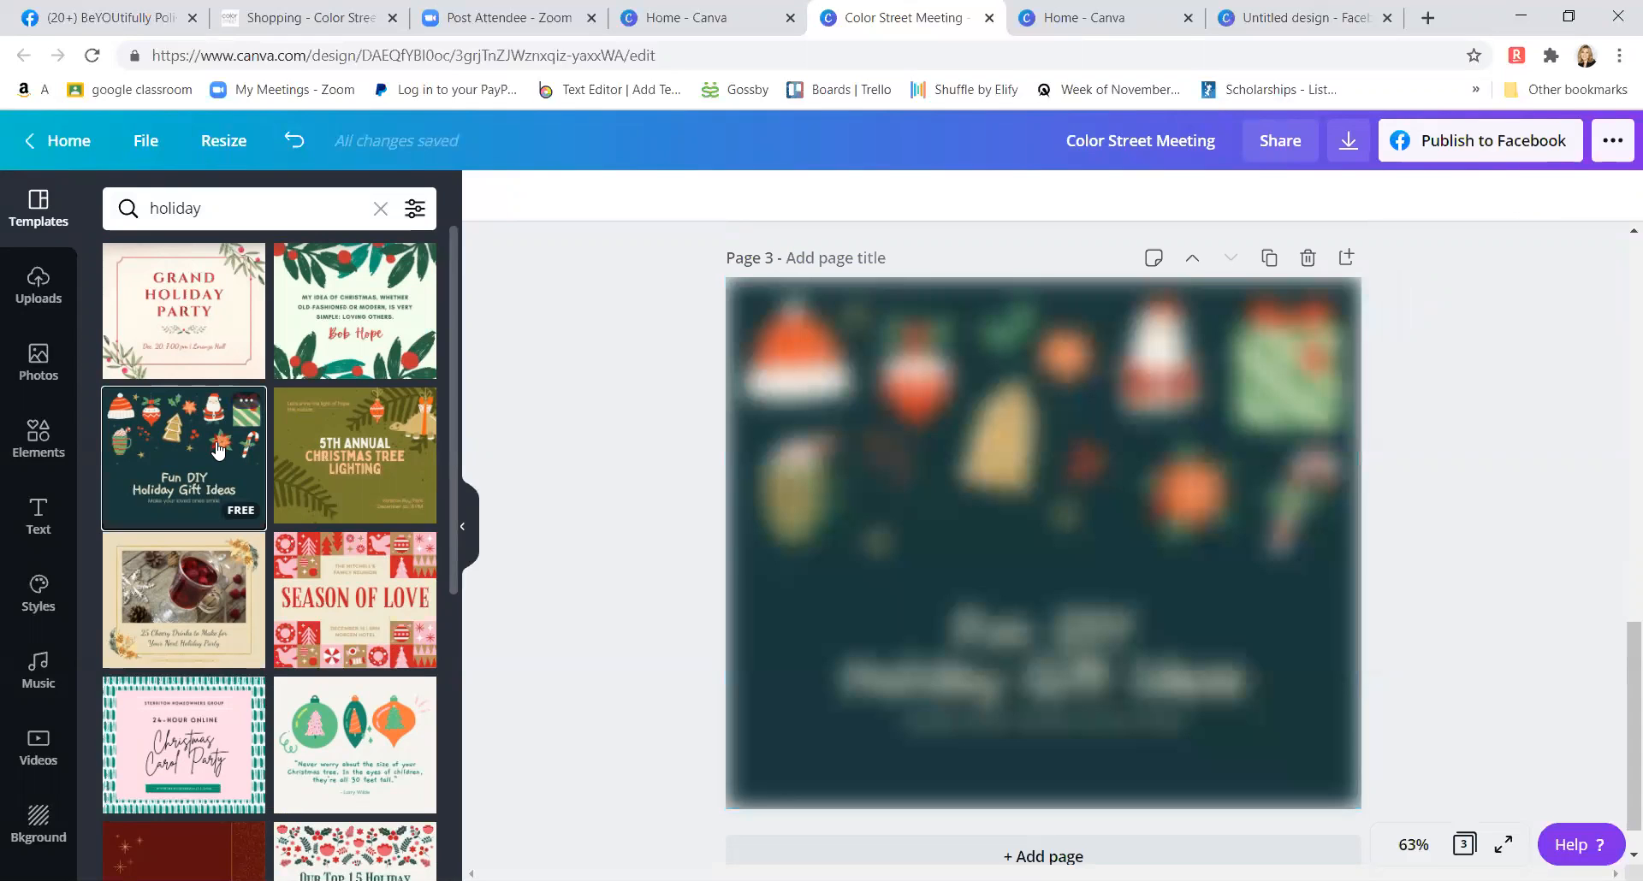
left_click(801, 546)
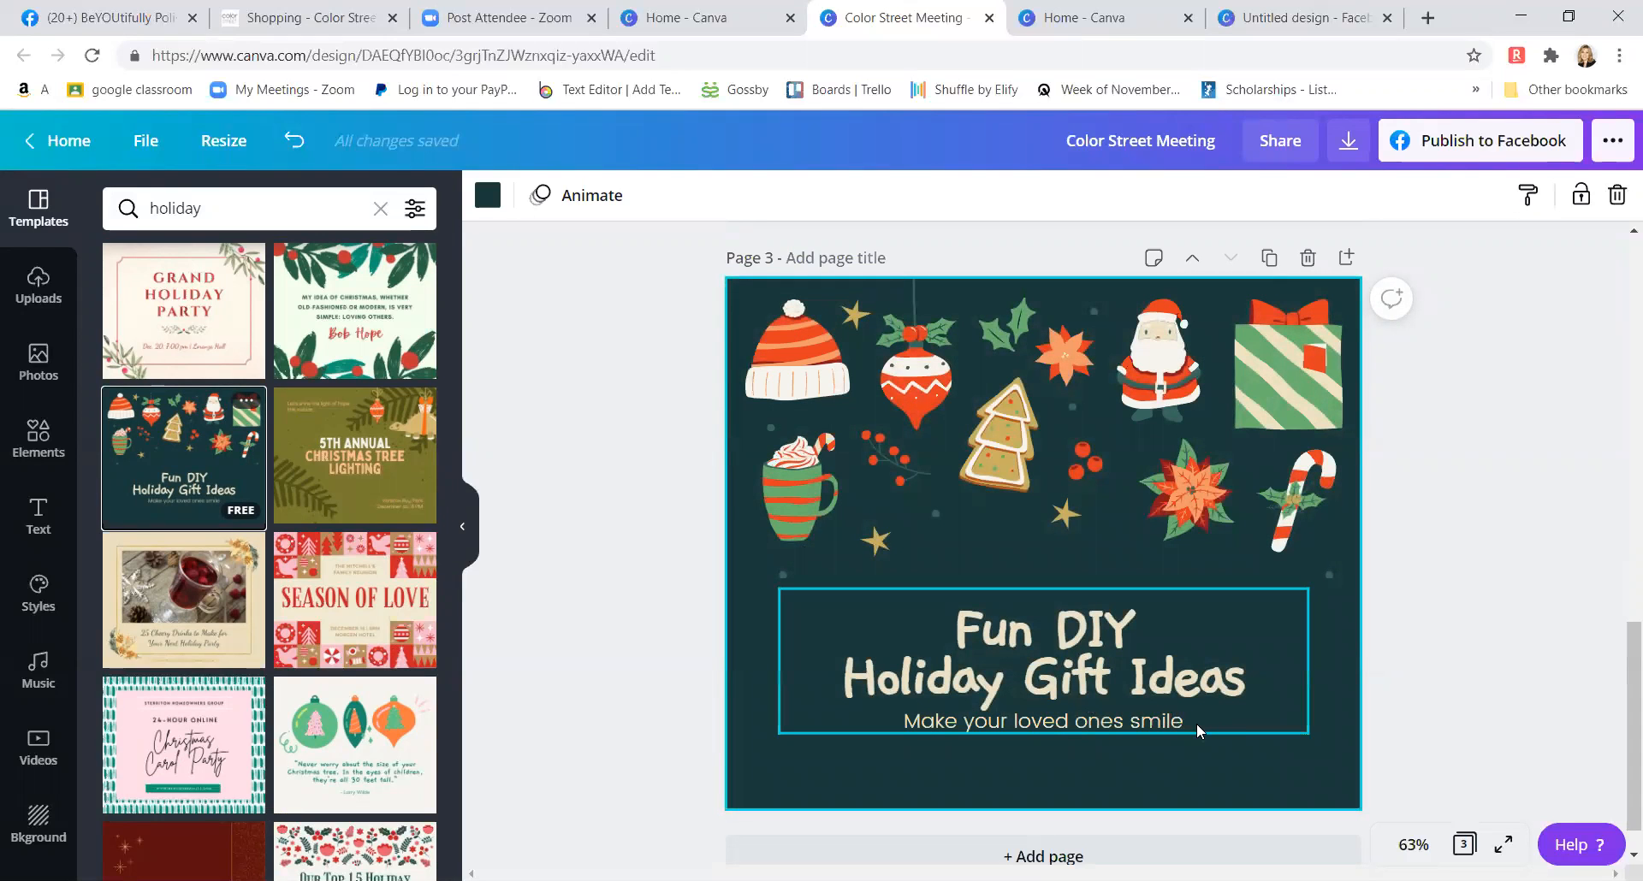
- Replace the "Fun DIY Holiday Gift Ideas" heading with a welcome to the host's "Jingle nail bar!", including the host's first name
double_click(1242, 681)
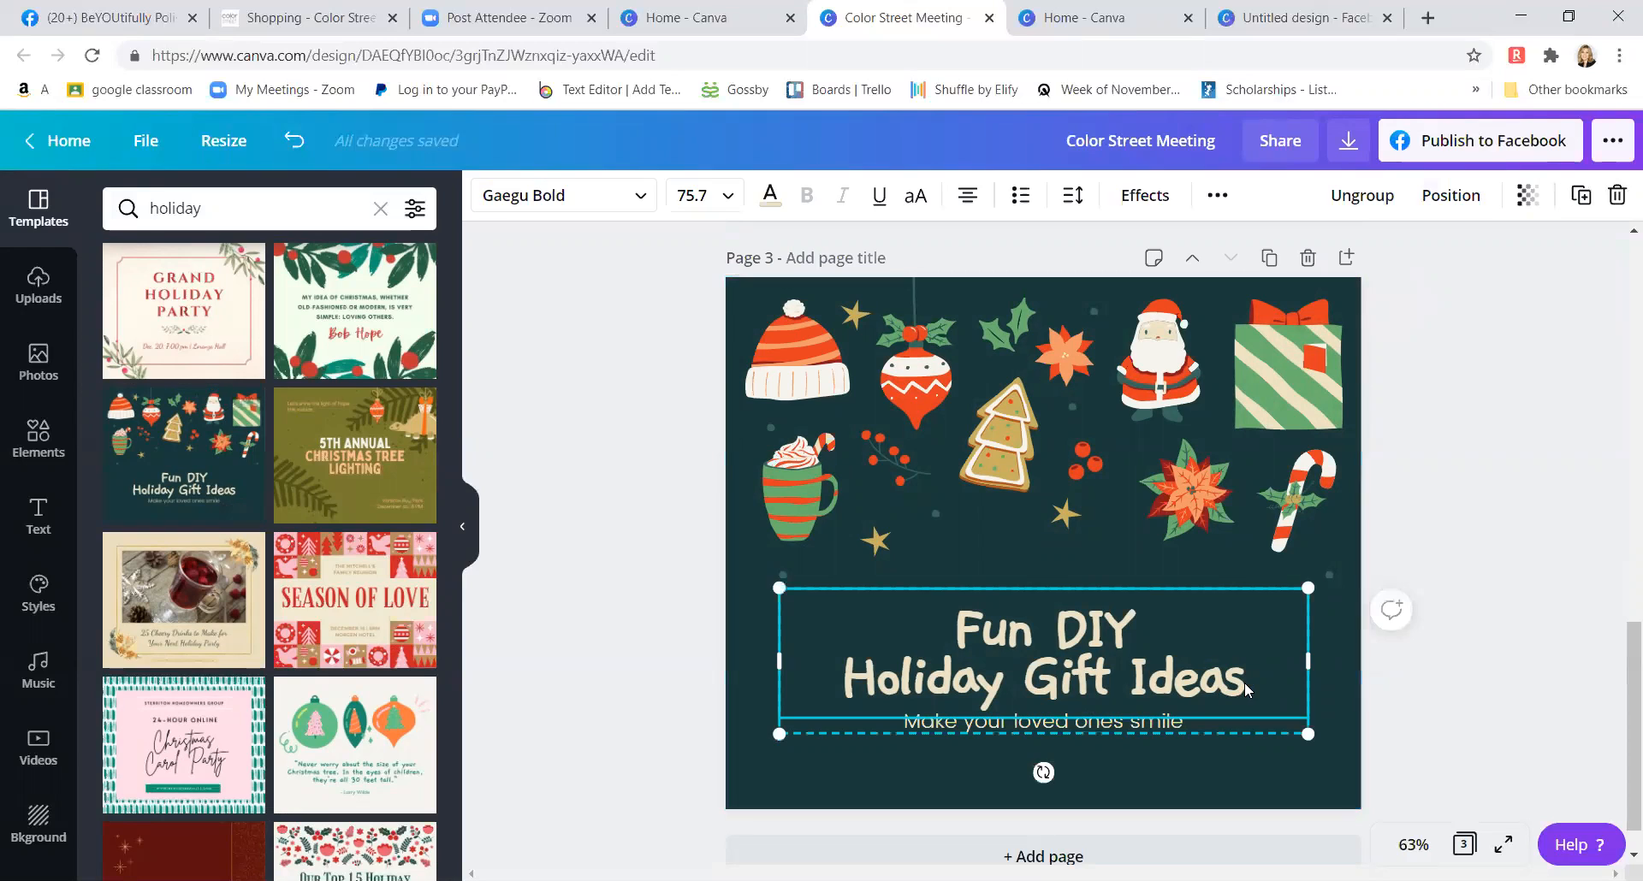
left_click_drag(1243, 681, 880, 602)
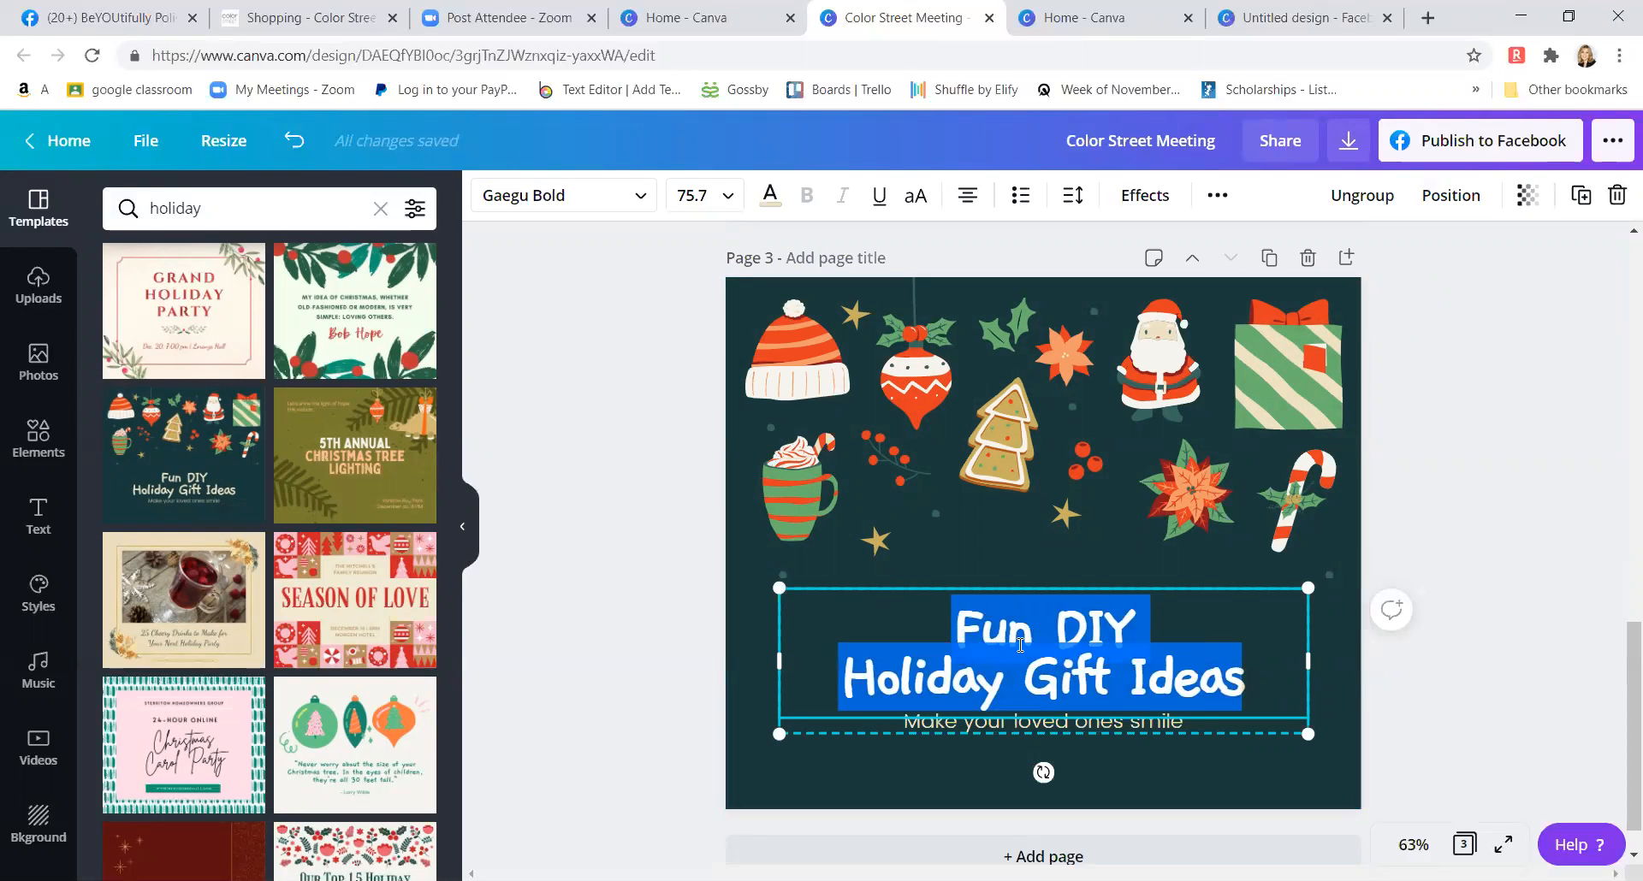
type("Welcome to Jenny's Jingle")
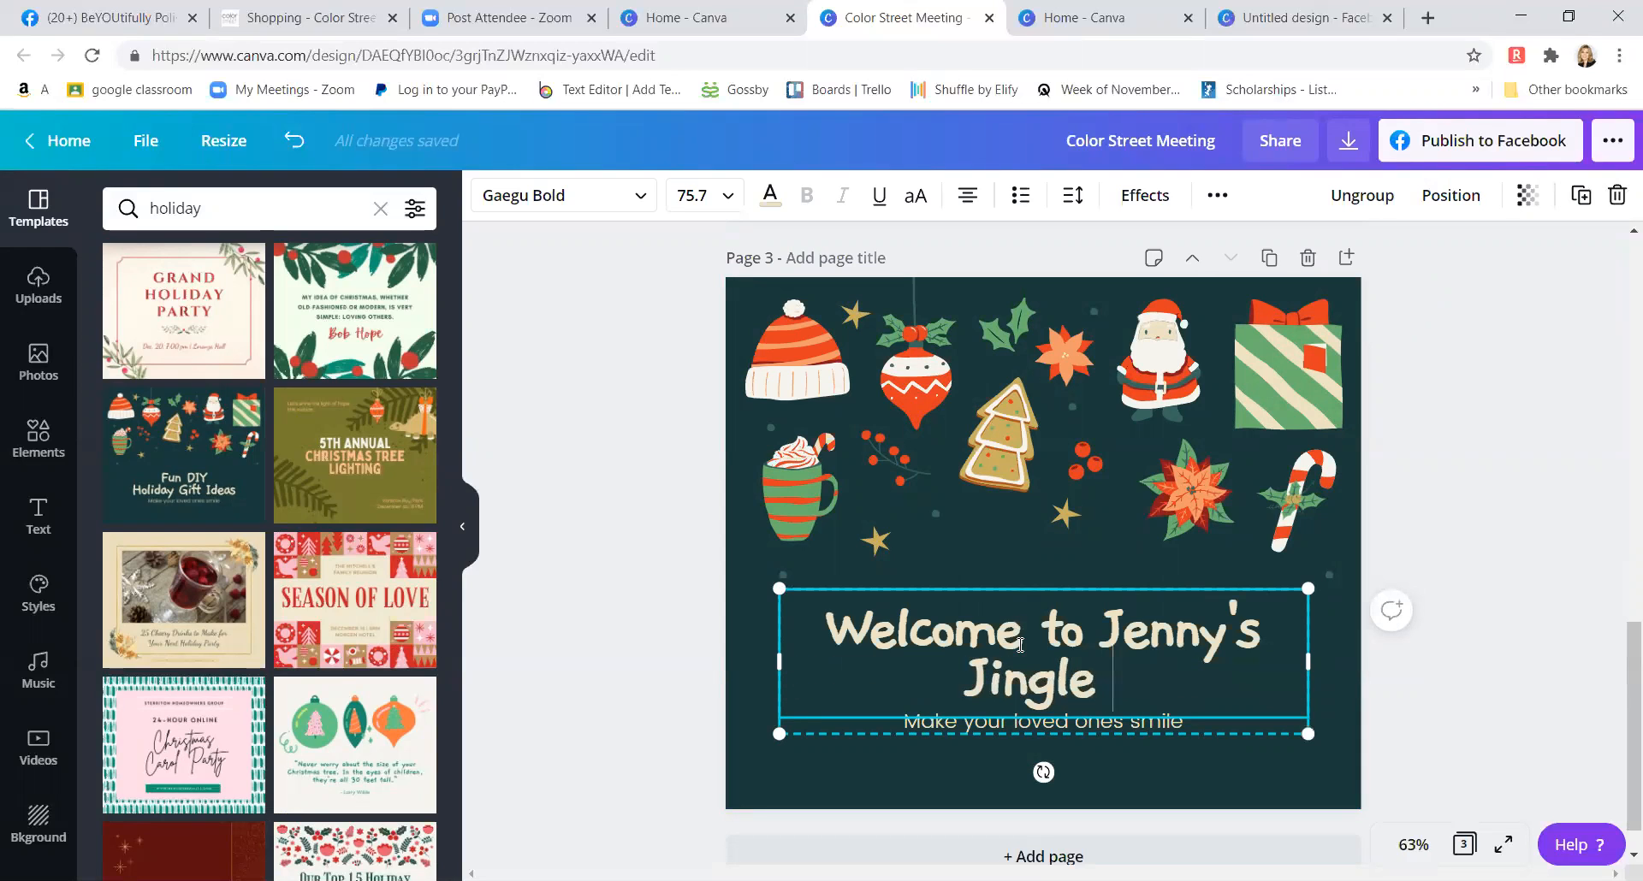
type(" nail bar!")
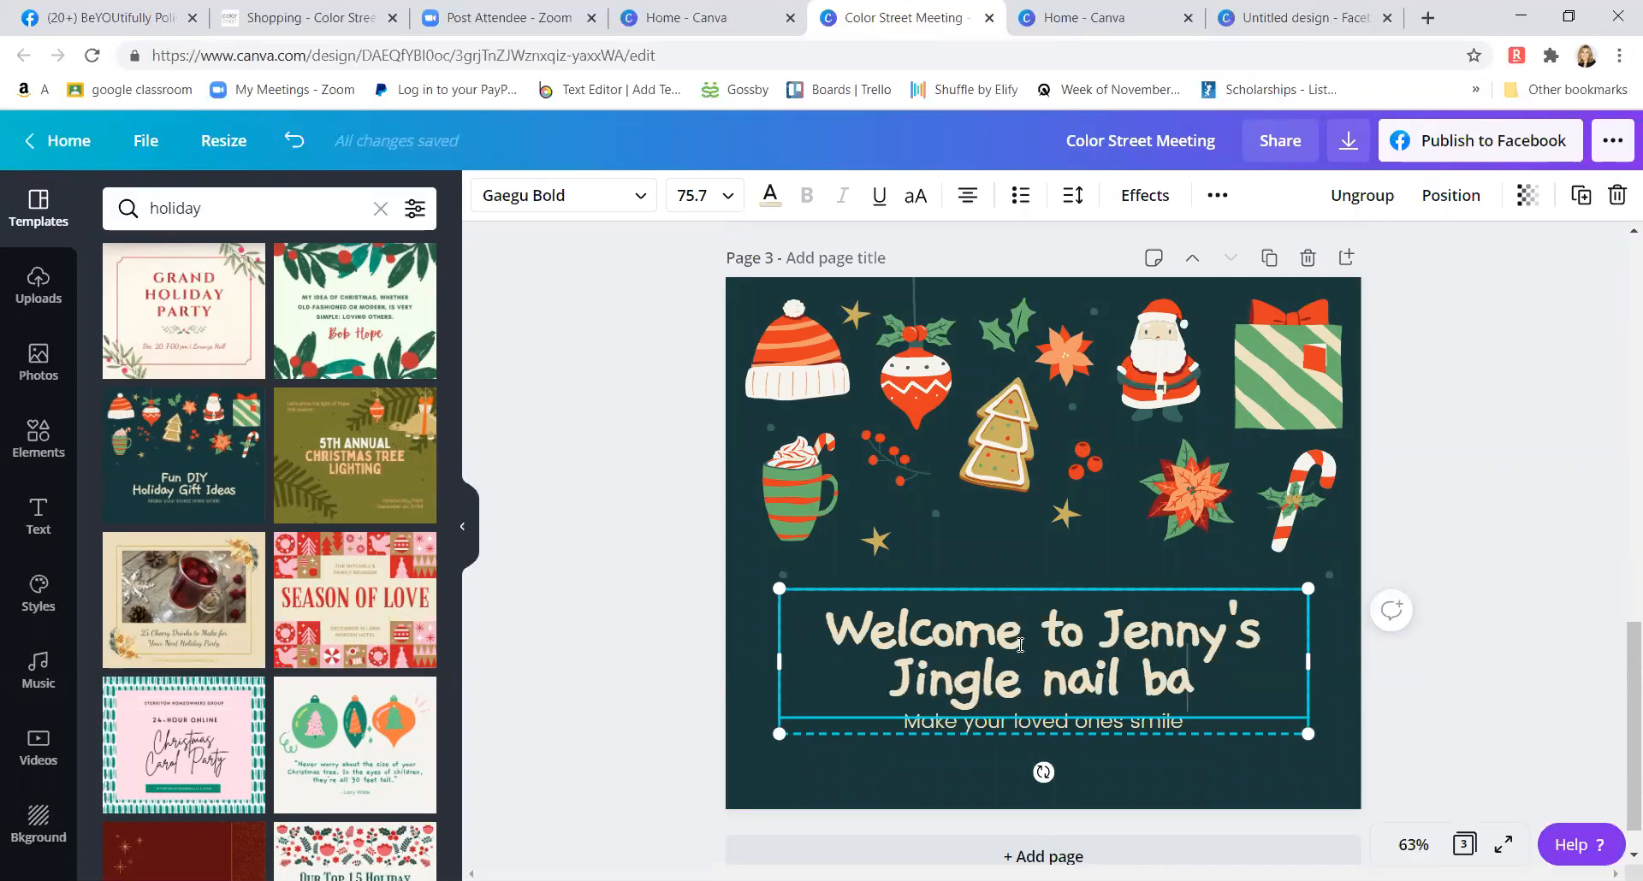
- Replace the "Make your loved ones smile" line below the heading with "We are excited to have you!"
left_click(1188, 734)
left_click_drag(1185, 723, 876, 712)
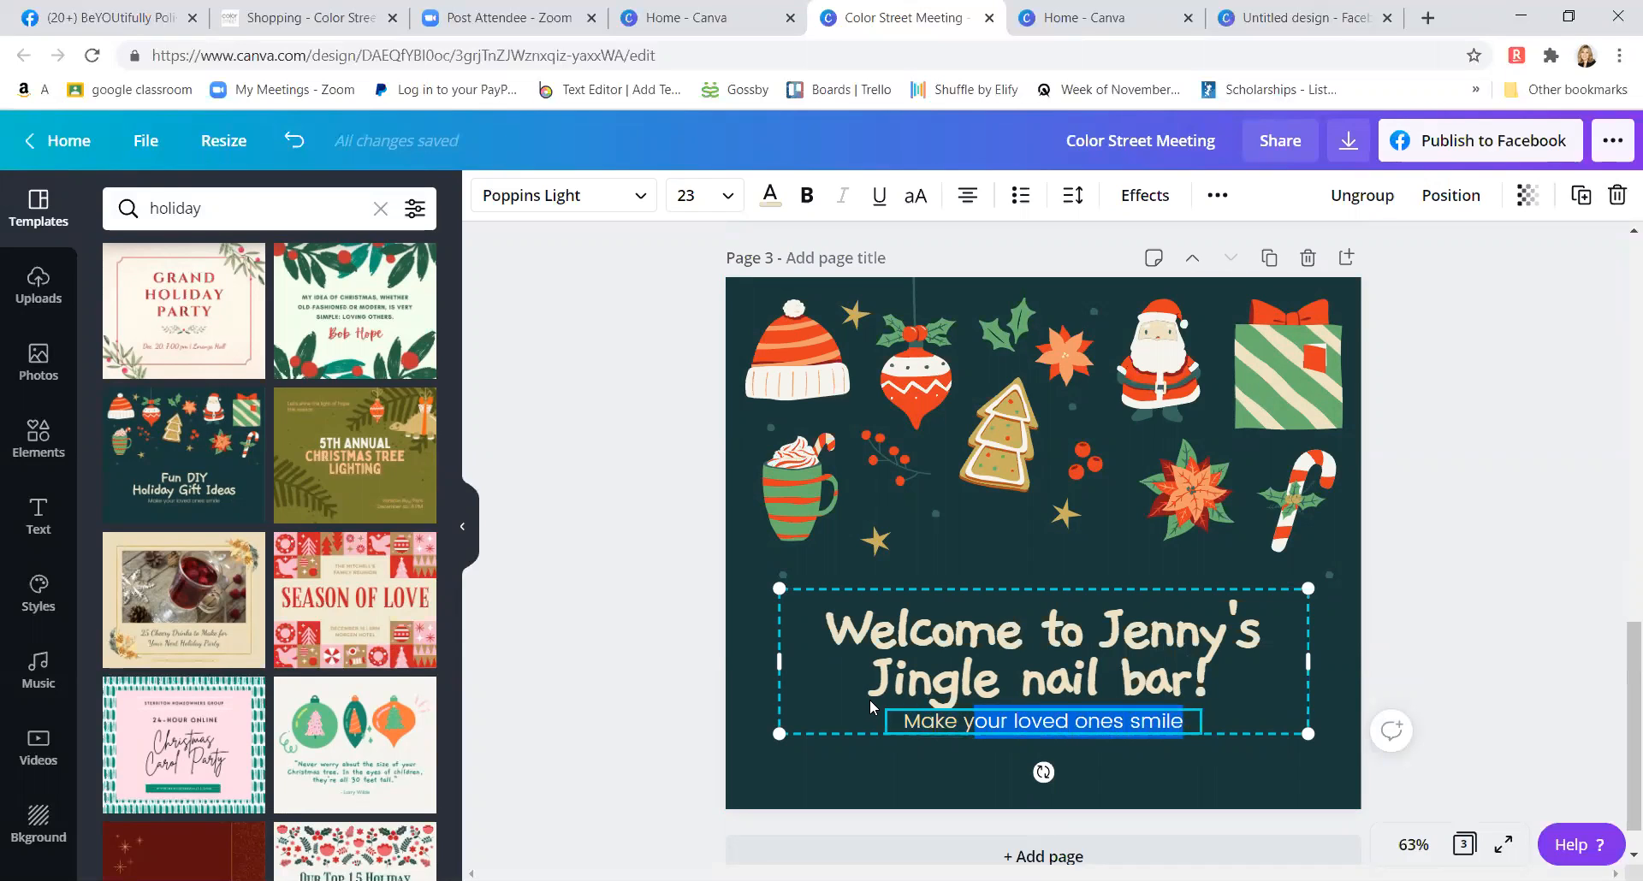
key("BackSpace")
key("BackSpace")
key("BackSpace")
key("BackSpace")
key("BackSpace")
key("BackSpace")
key("BackSpace")
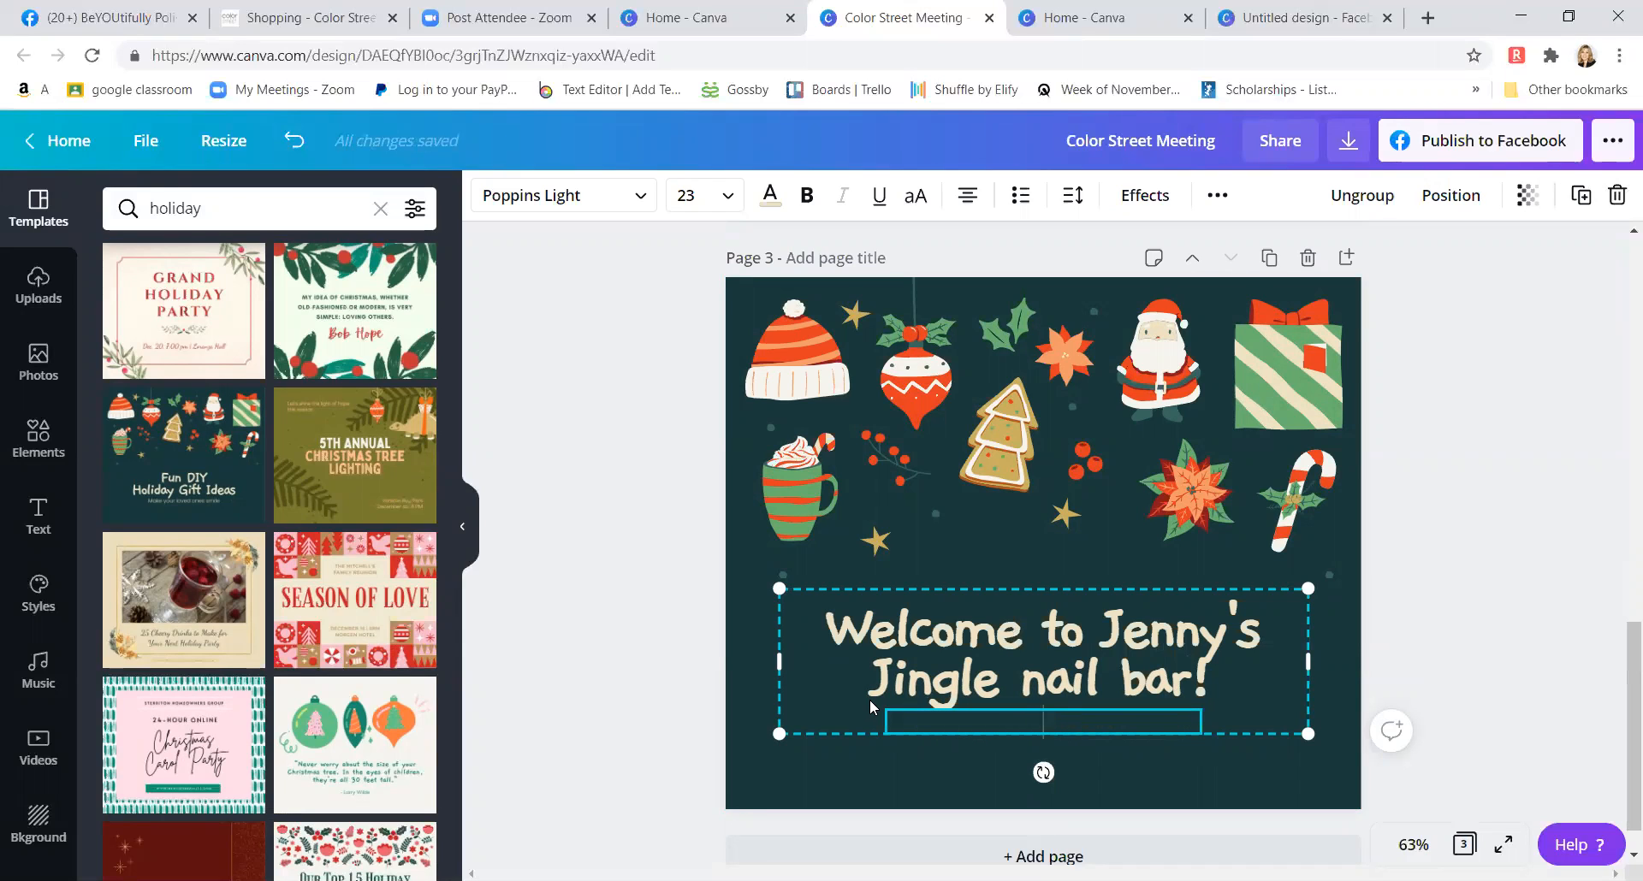
type("We are excited to have you")
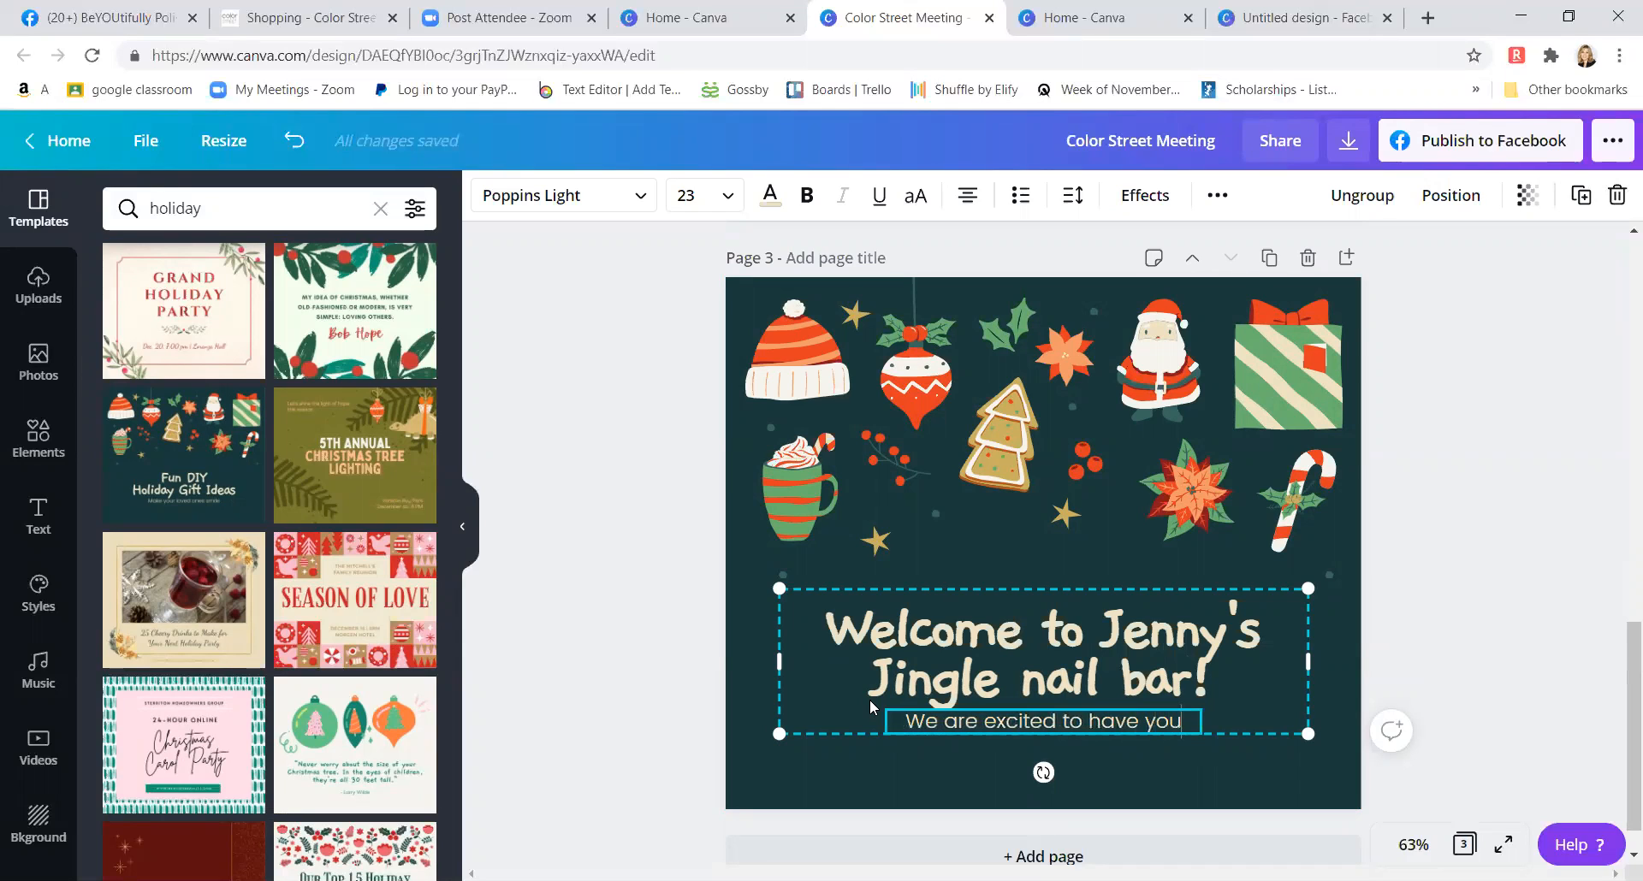
type("!")
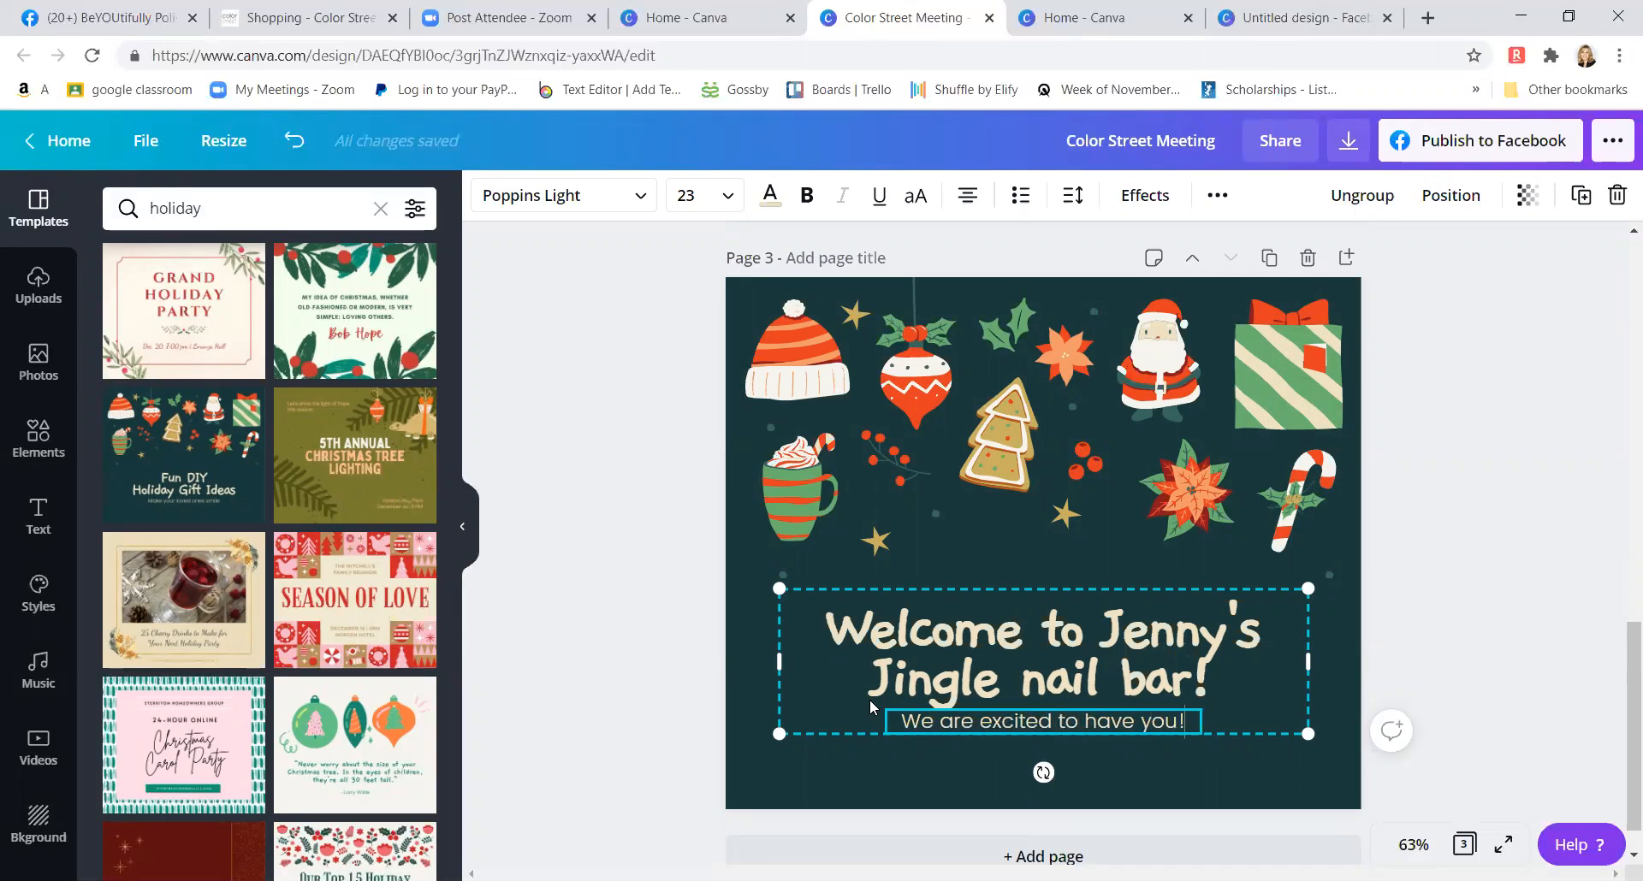
- Search the elements library for "holiday cookies"
left_click(1172, 776)
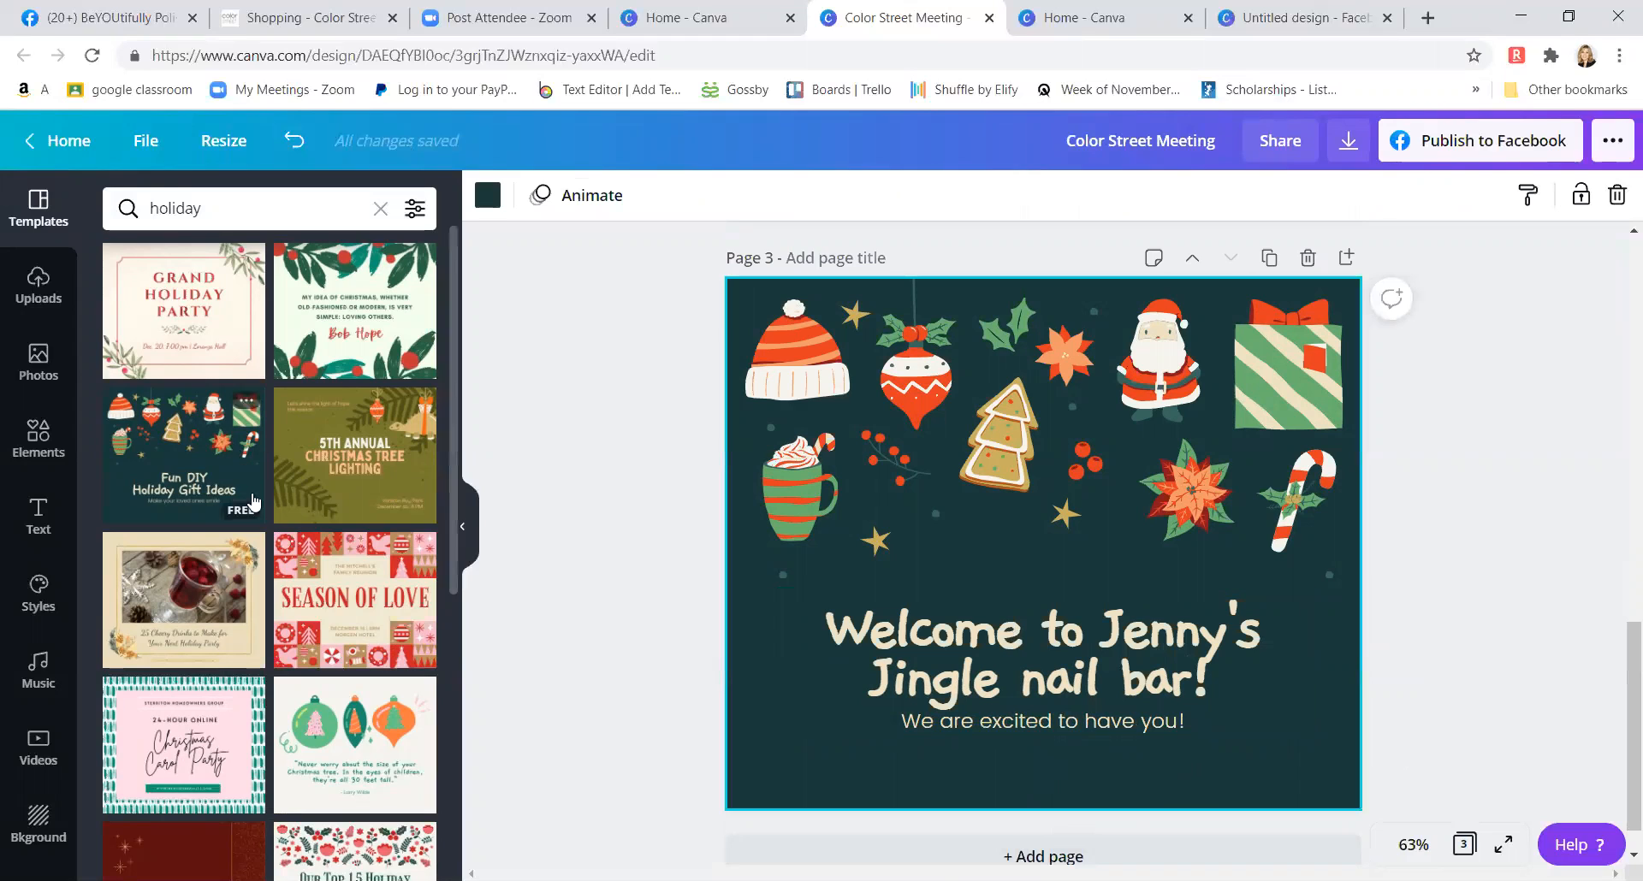
left_click(47, 441)
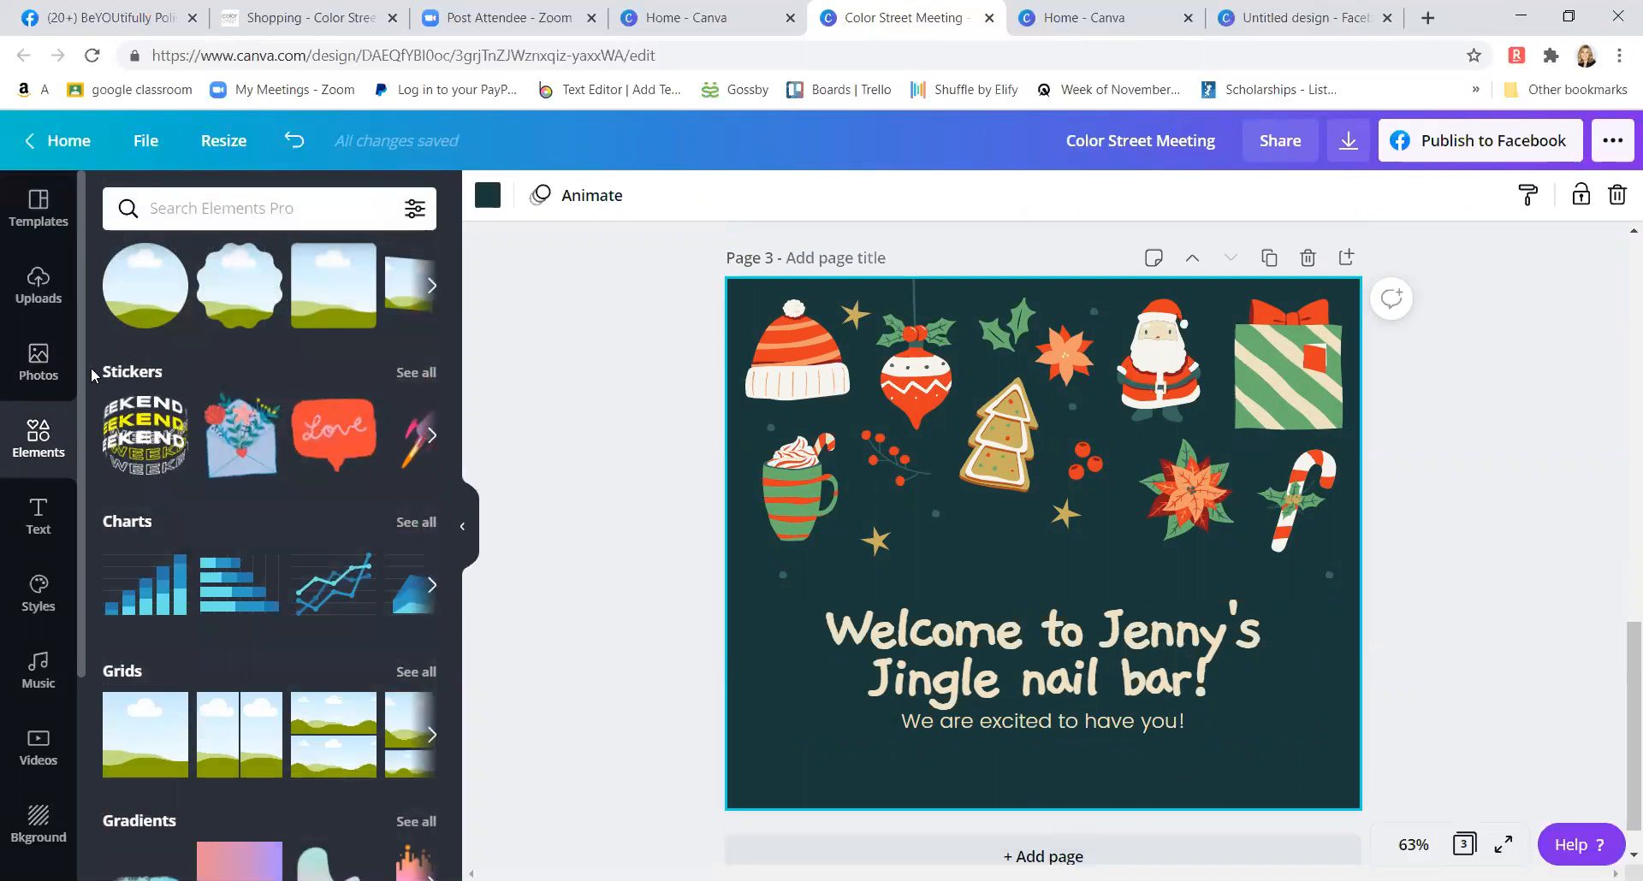
left_click(247, 200)
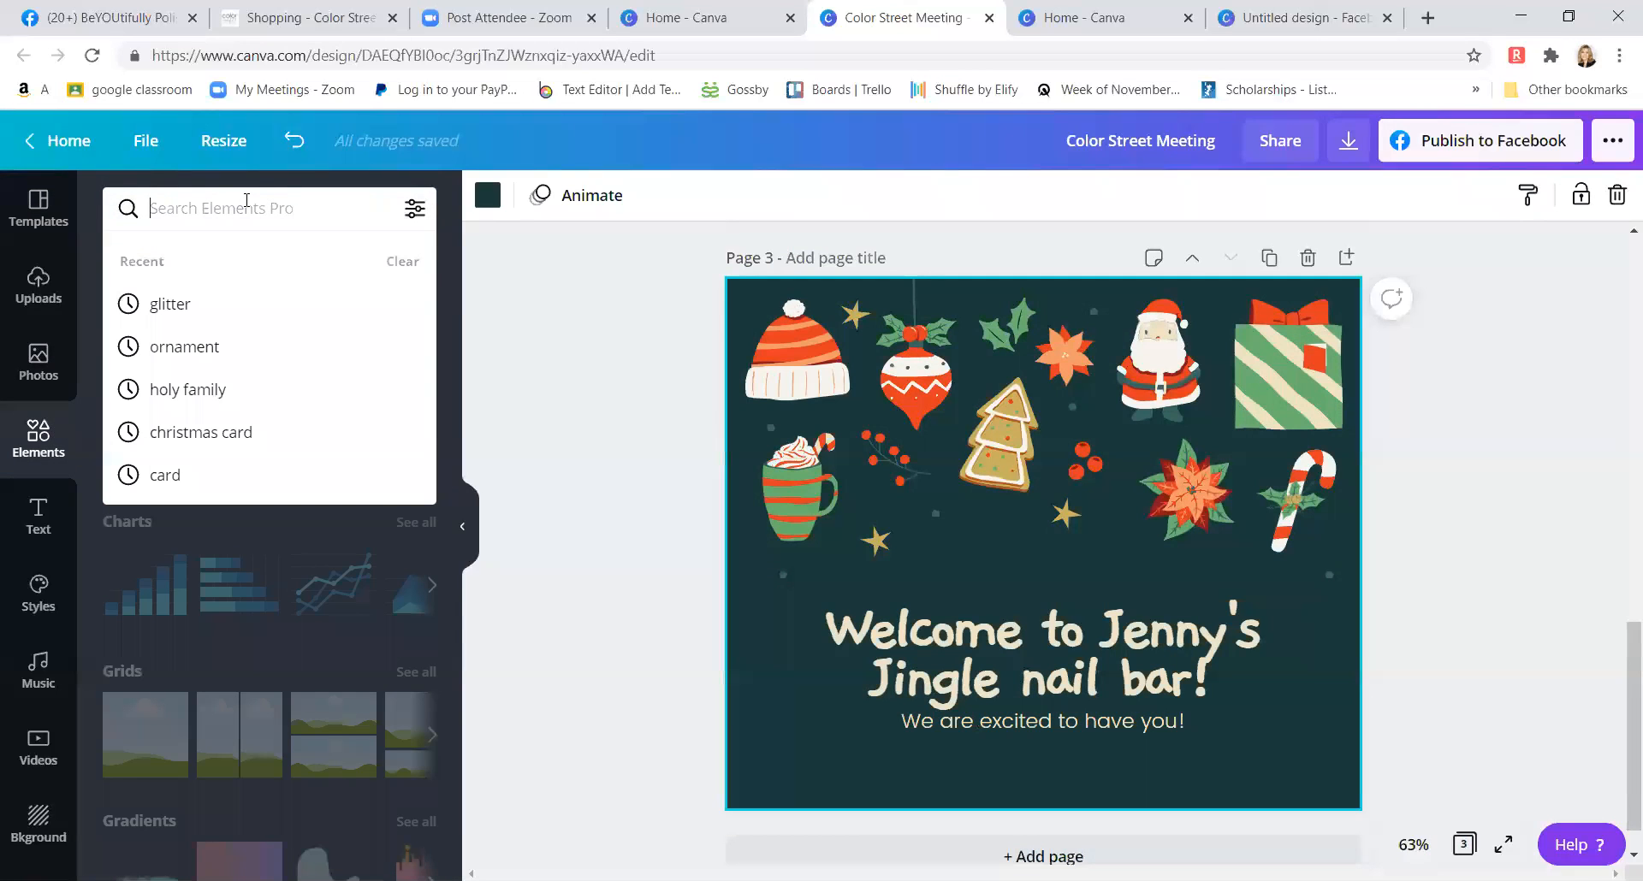
type("h")
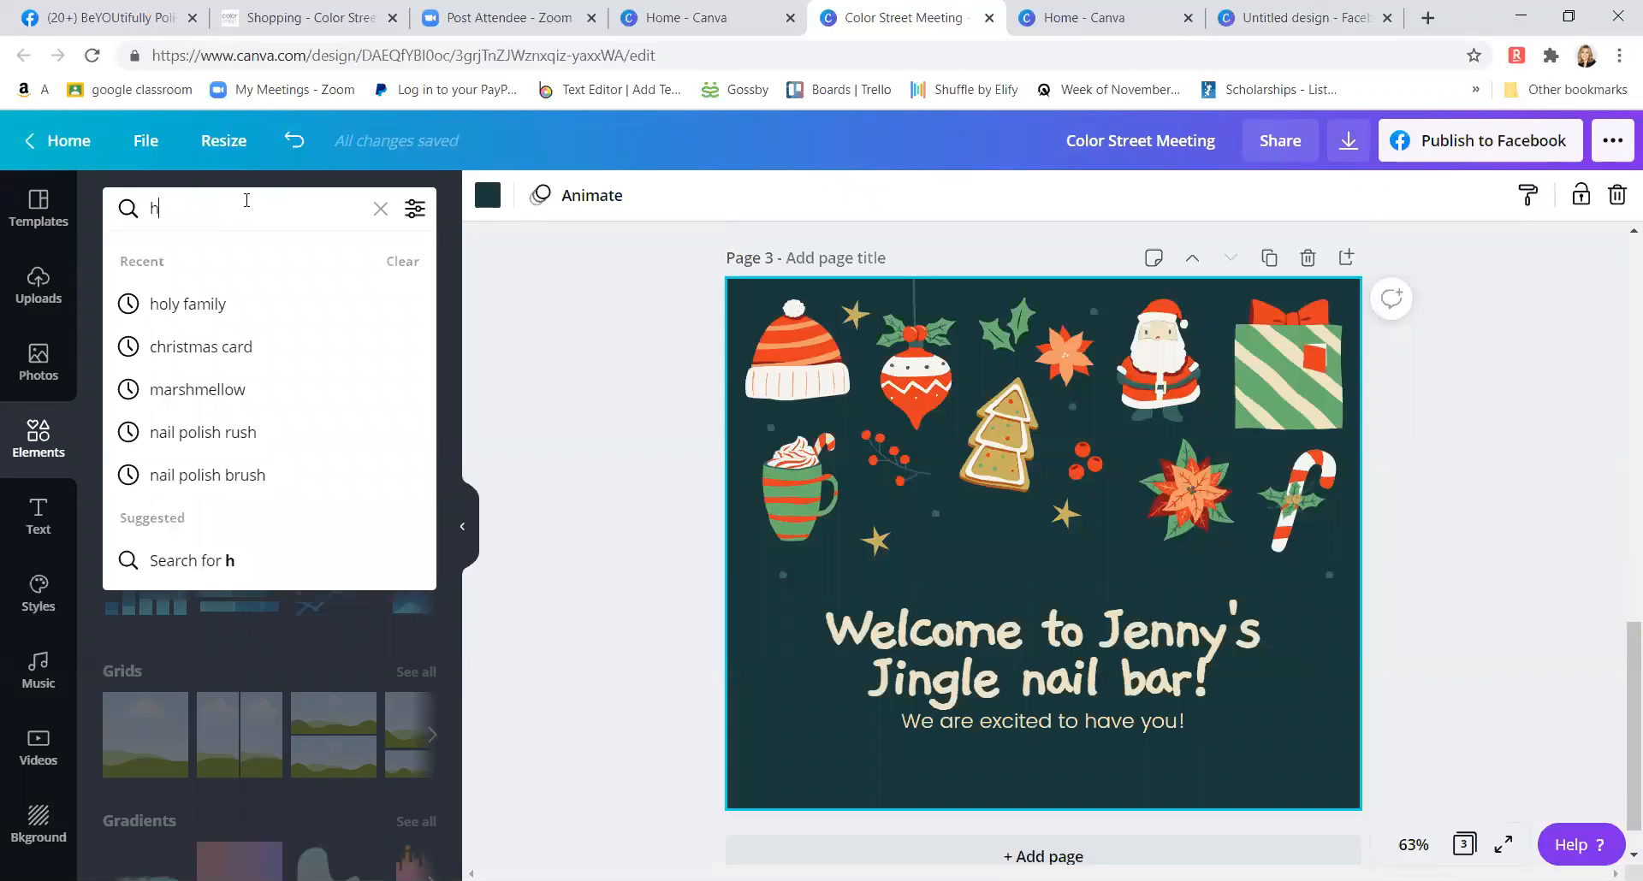
type("oliday cookies")
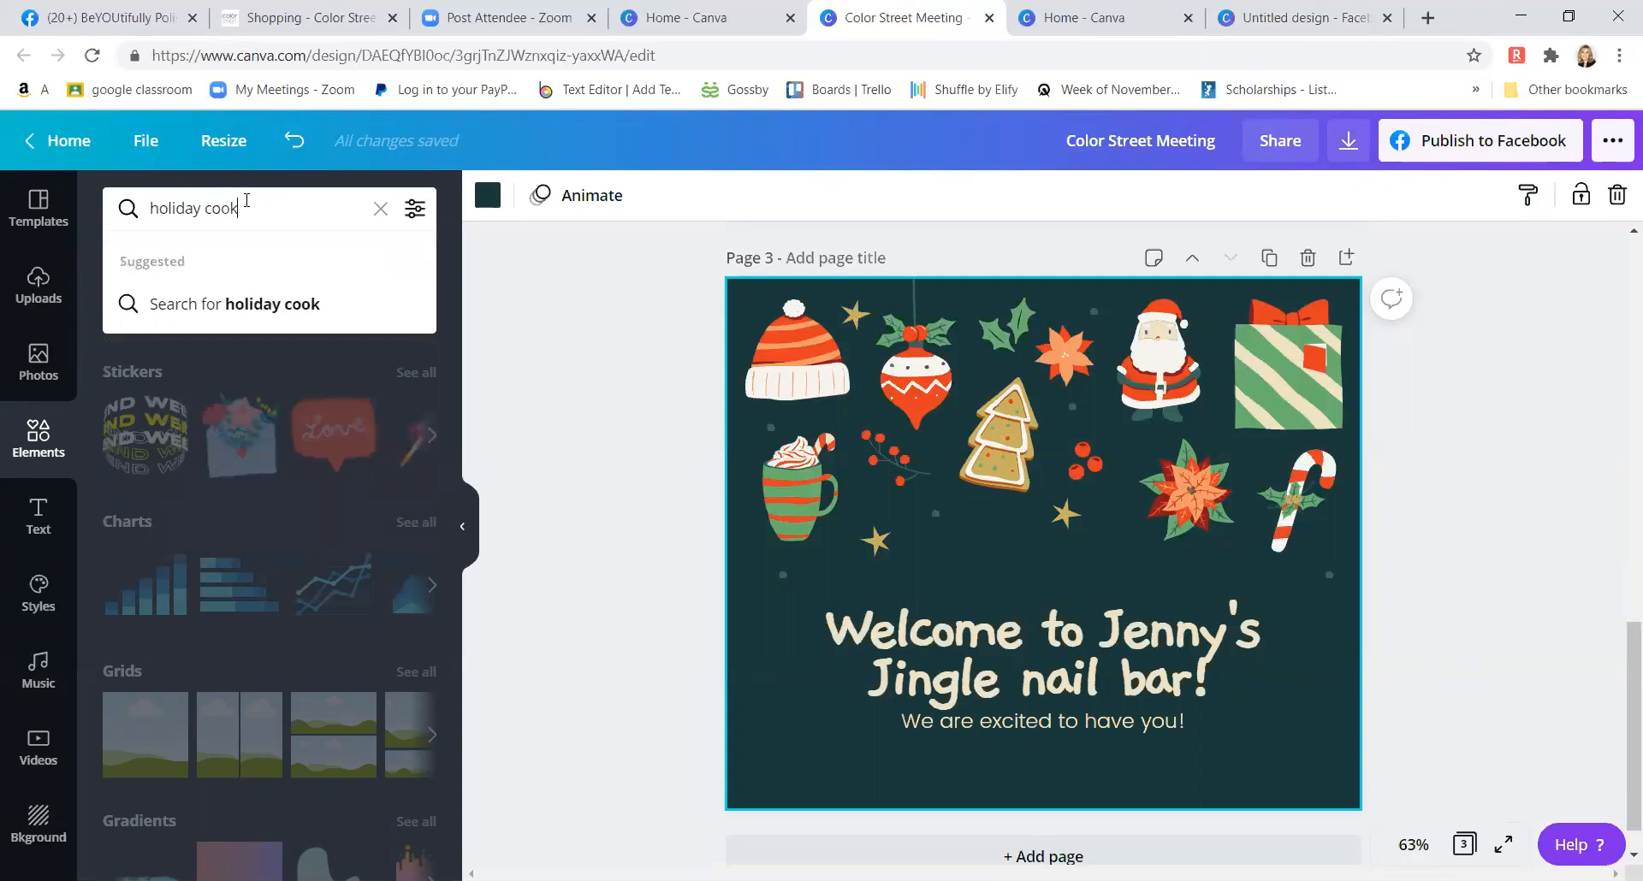
key("Return")
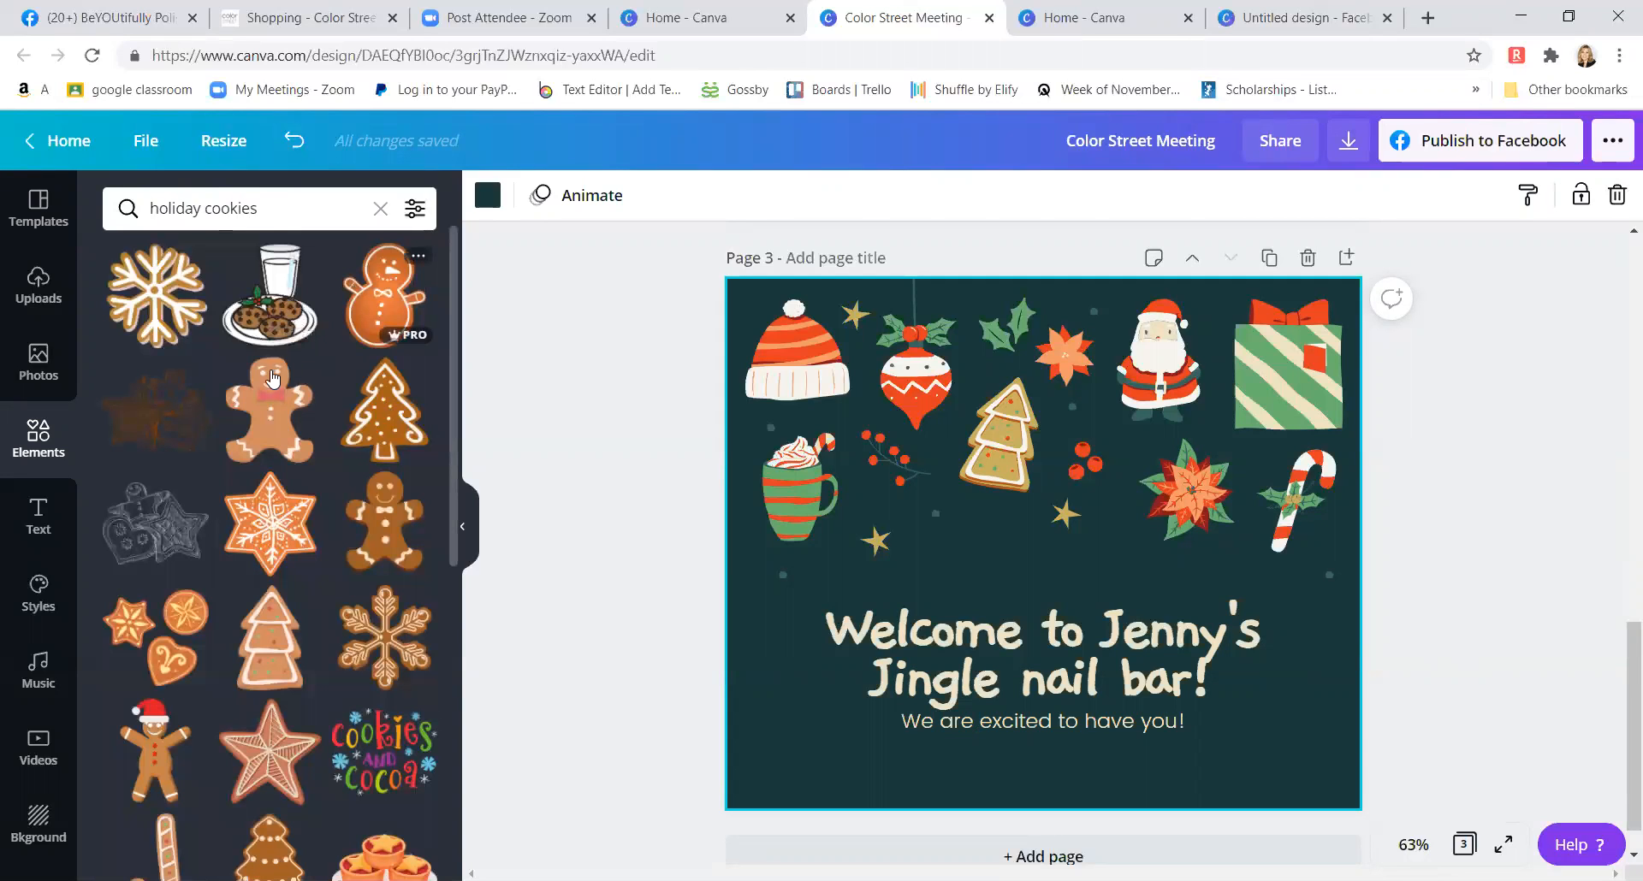
- Add a small gingerbread snowman to page 3's lower-left corner and a small, tilted brown tree cookie to its lower-right corner
left_click(381, 312)
left_click_drag(1090, 481, 773, 745)
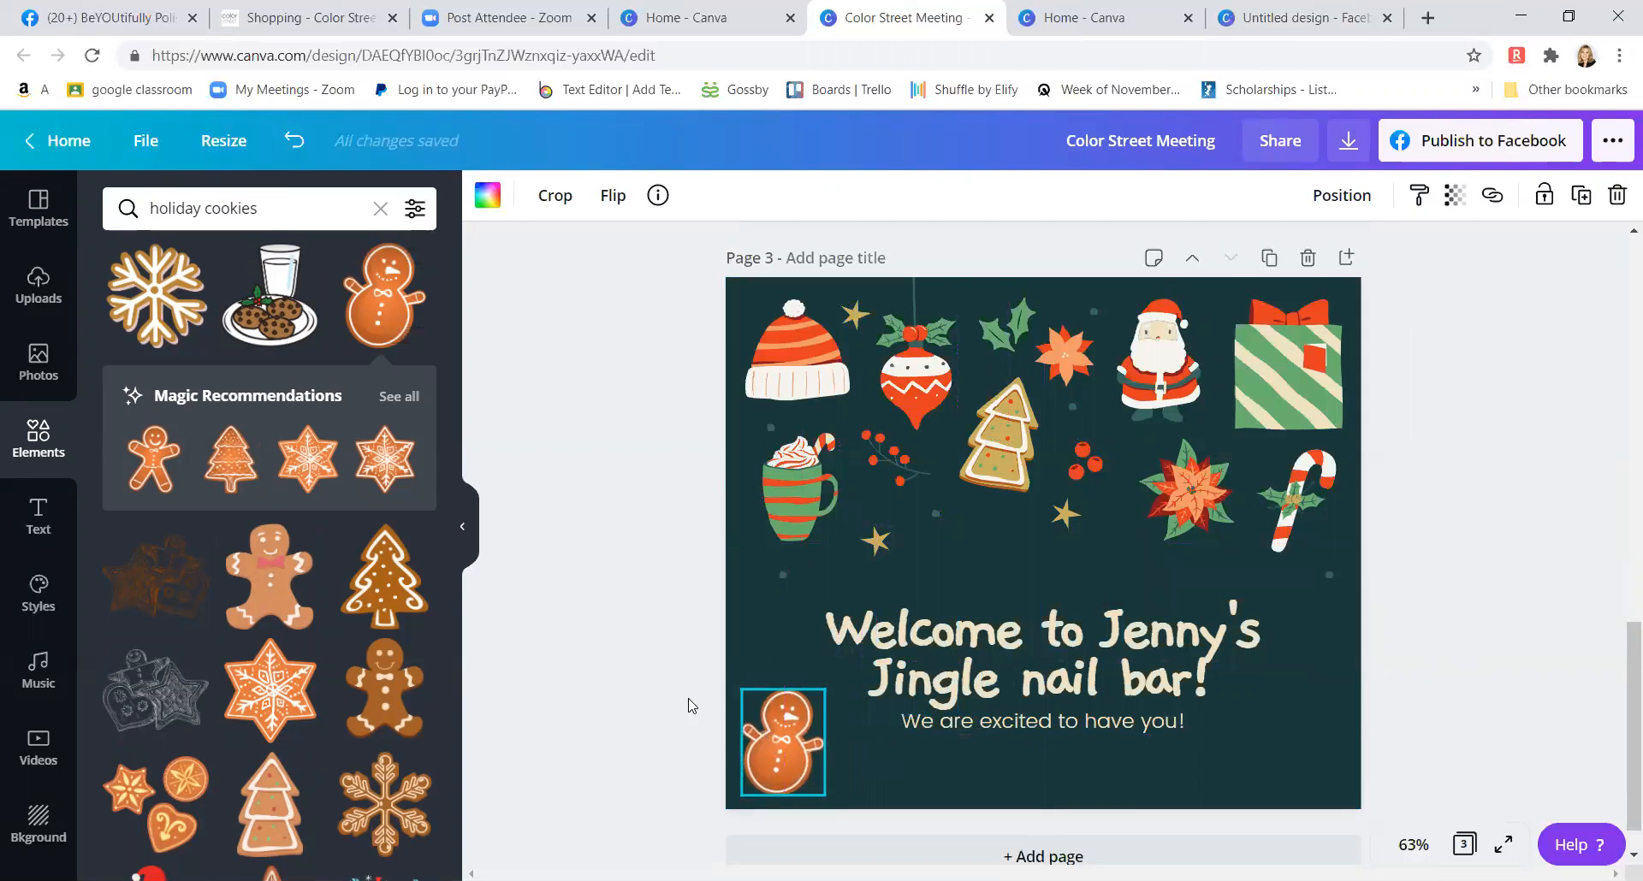
left_click(364, 592)
left_click_drag(954, 431, 1043, 544)
left_click_drag(1089, 618, 1301, 755)
left_click_drag(1300, 826, 1270, 821)
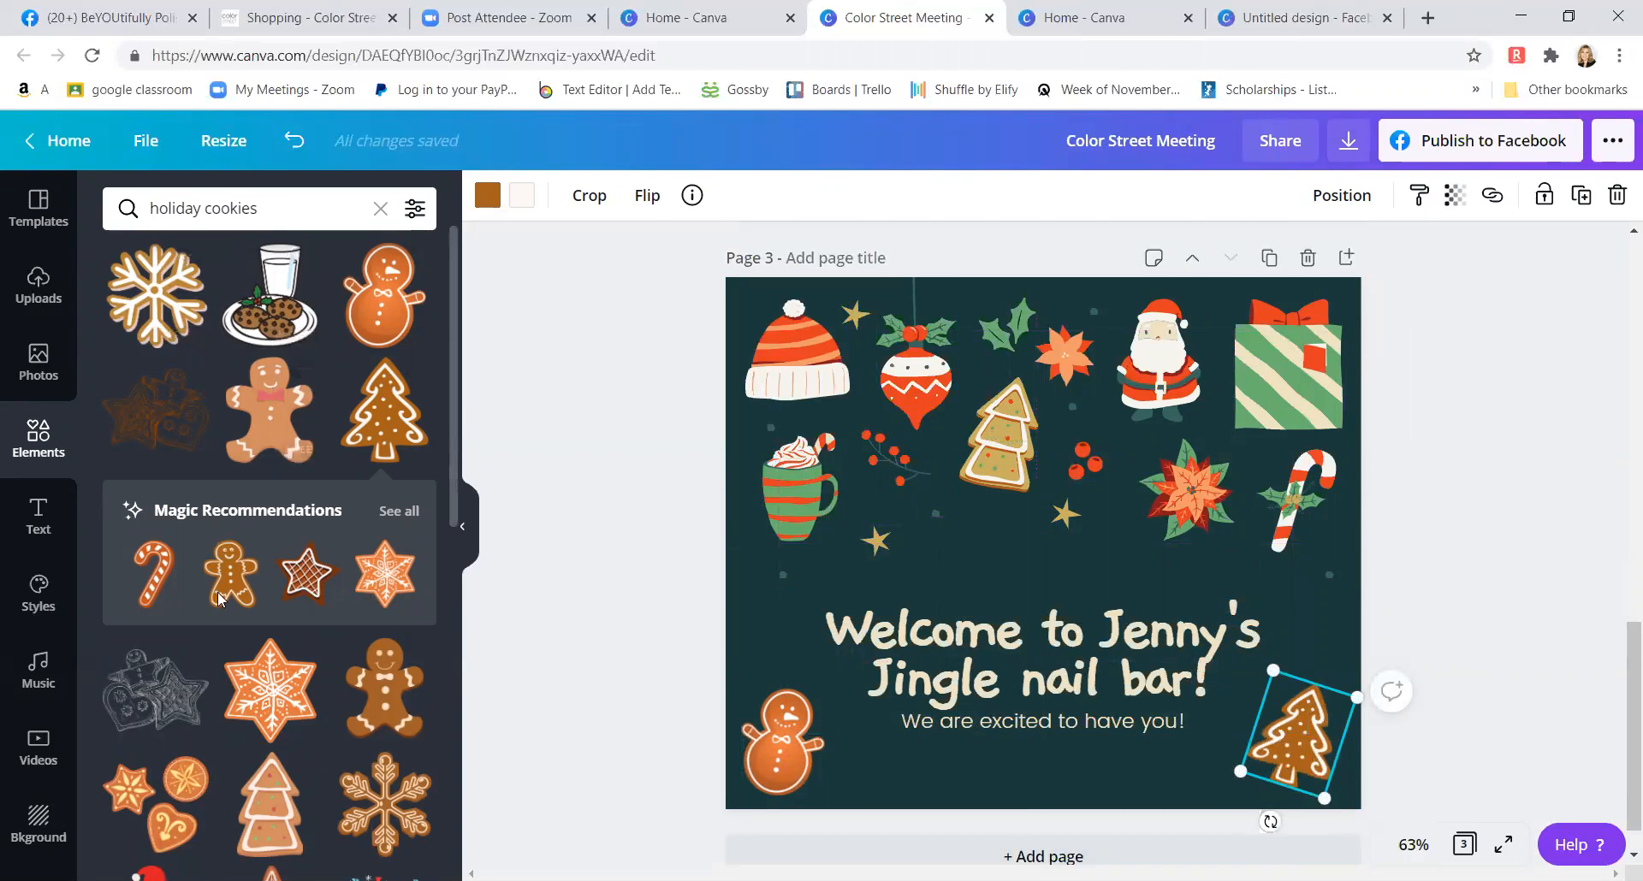
- Add the green Christmas tree cookie, shrink and tilt it, and place it beside the gingerbread snowman
scroll(186, 768, "down", 8)
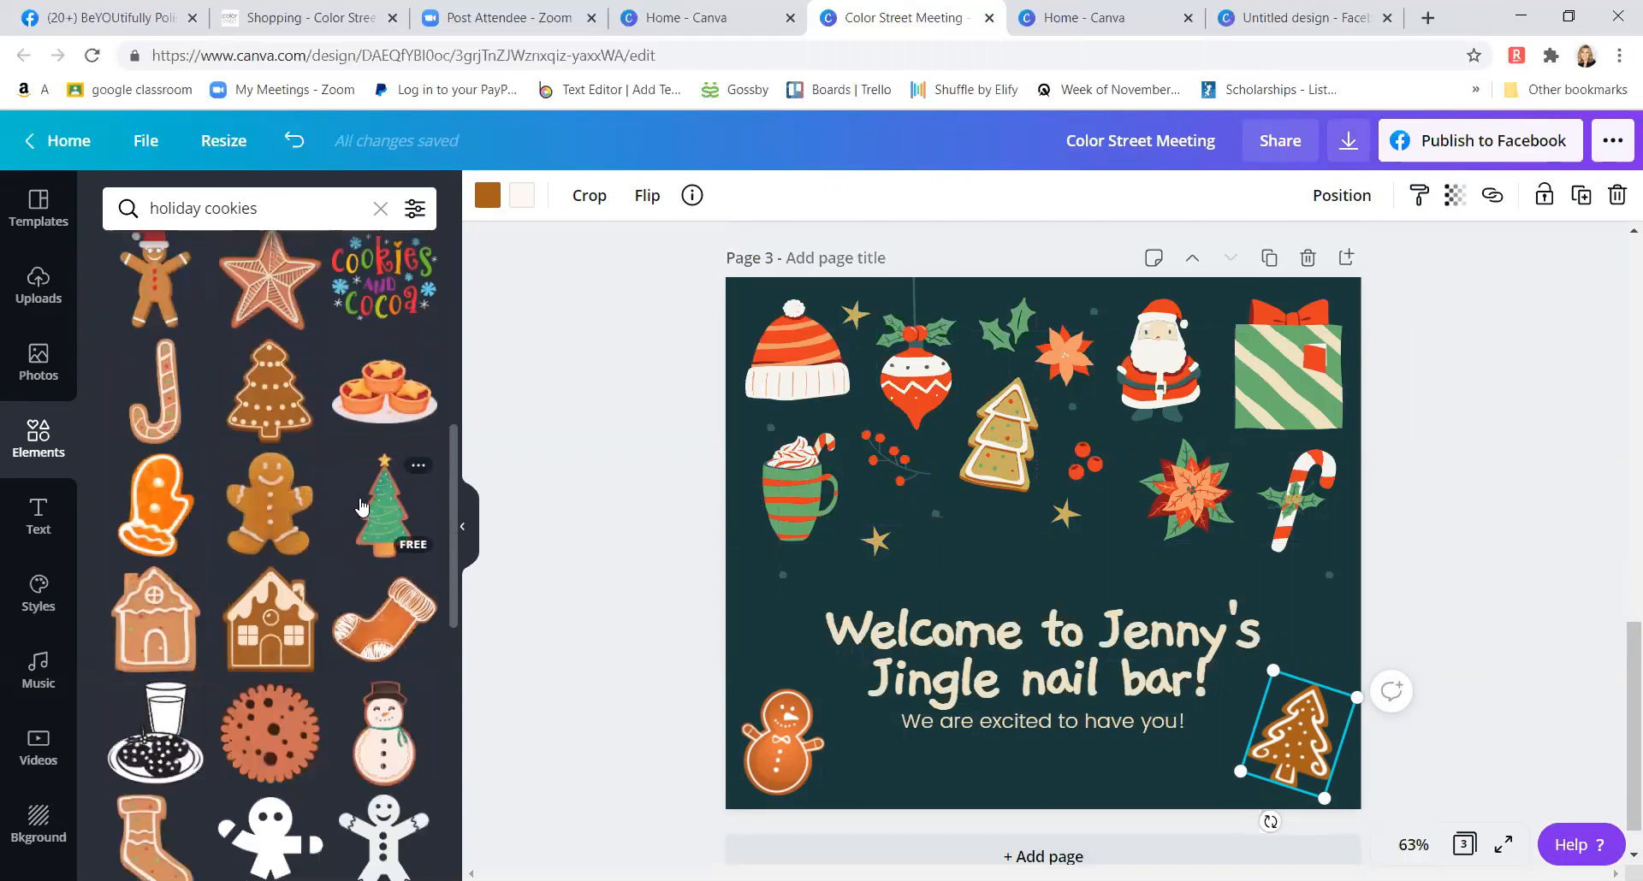
left_click(383, 505)
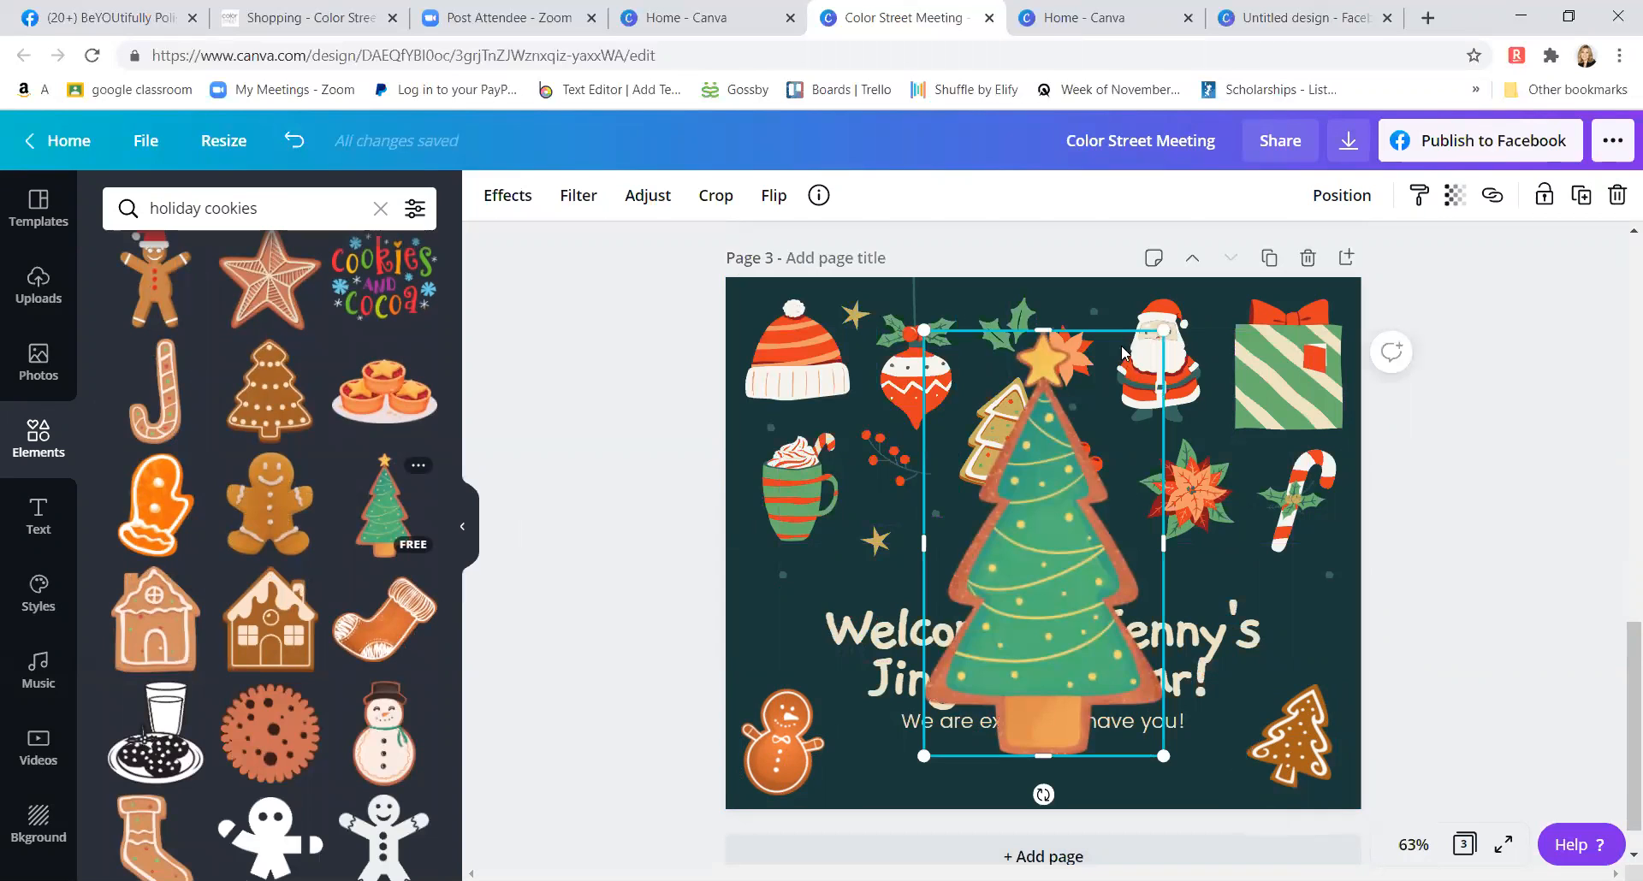
left_click_drag(1163, 331, 978, 657)
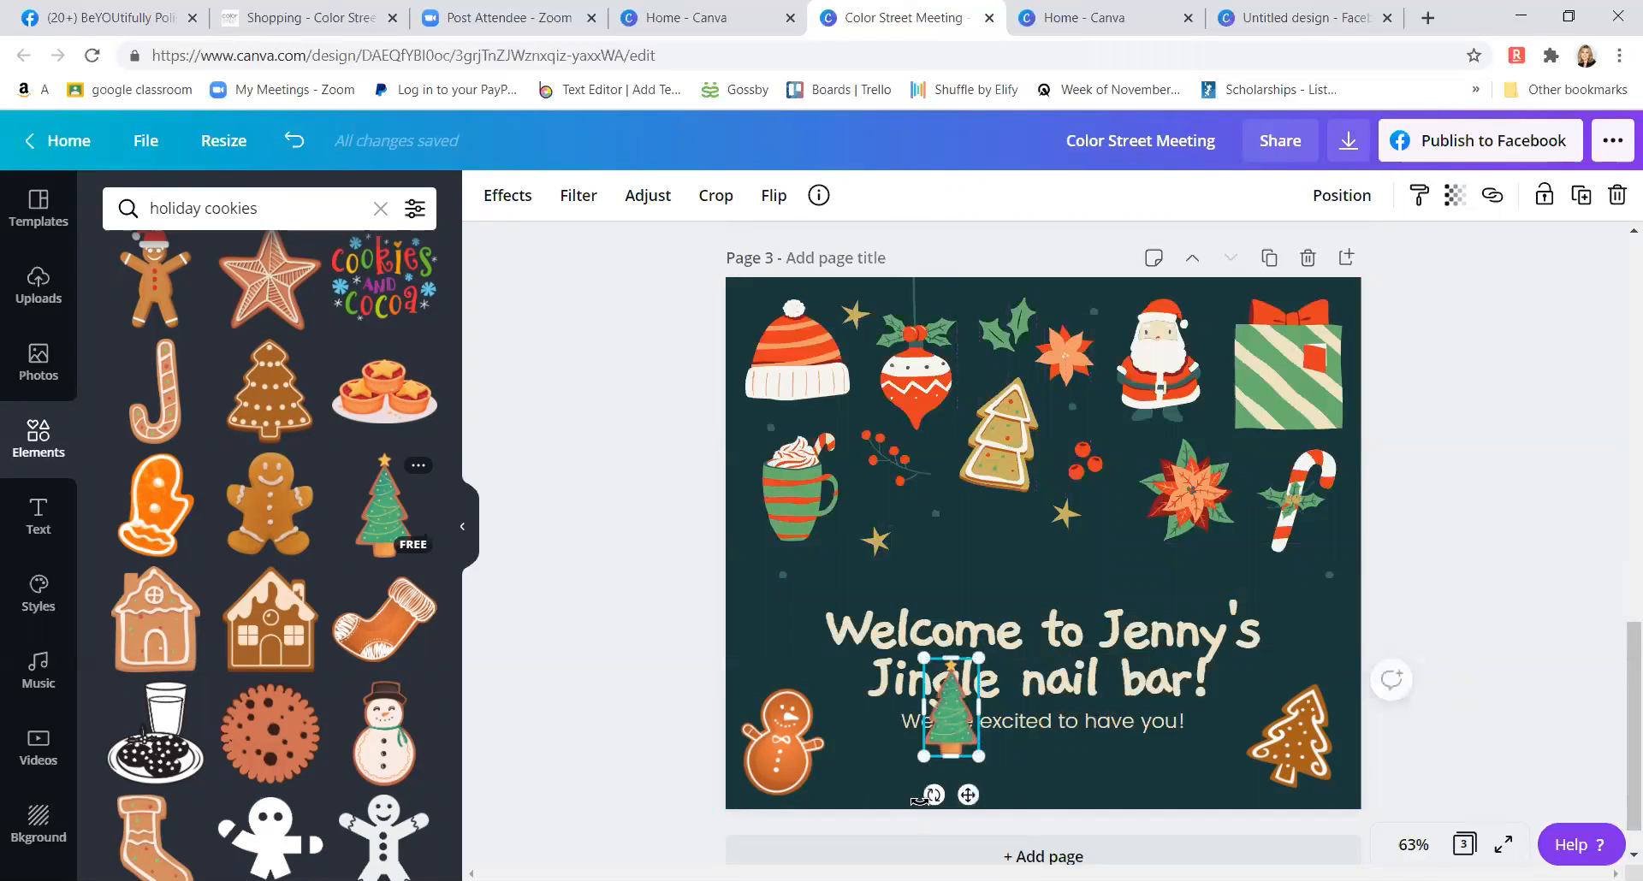
left_click_drag(933, 795, 895, 825)
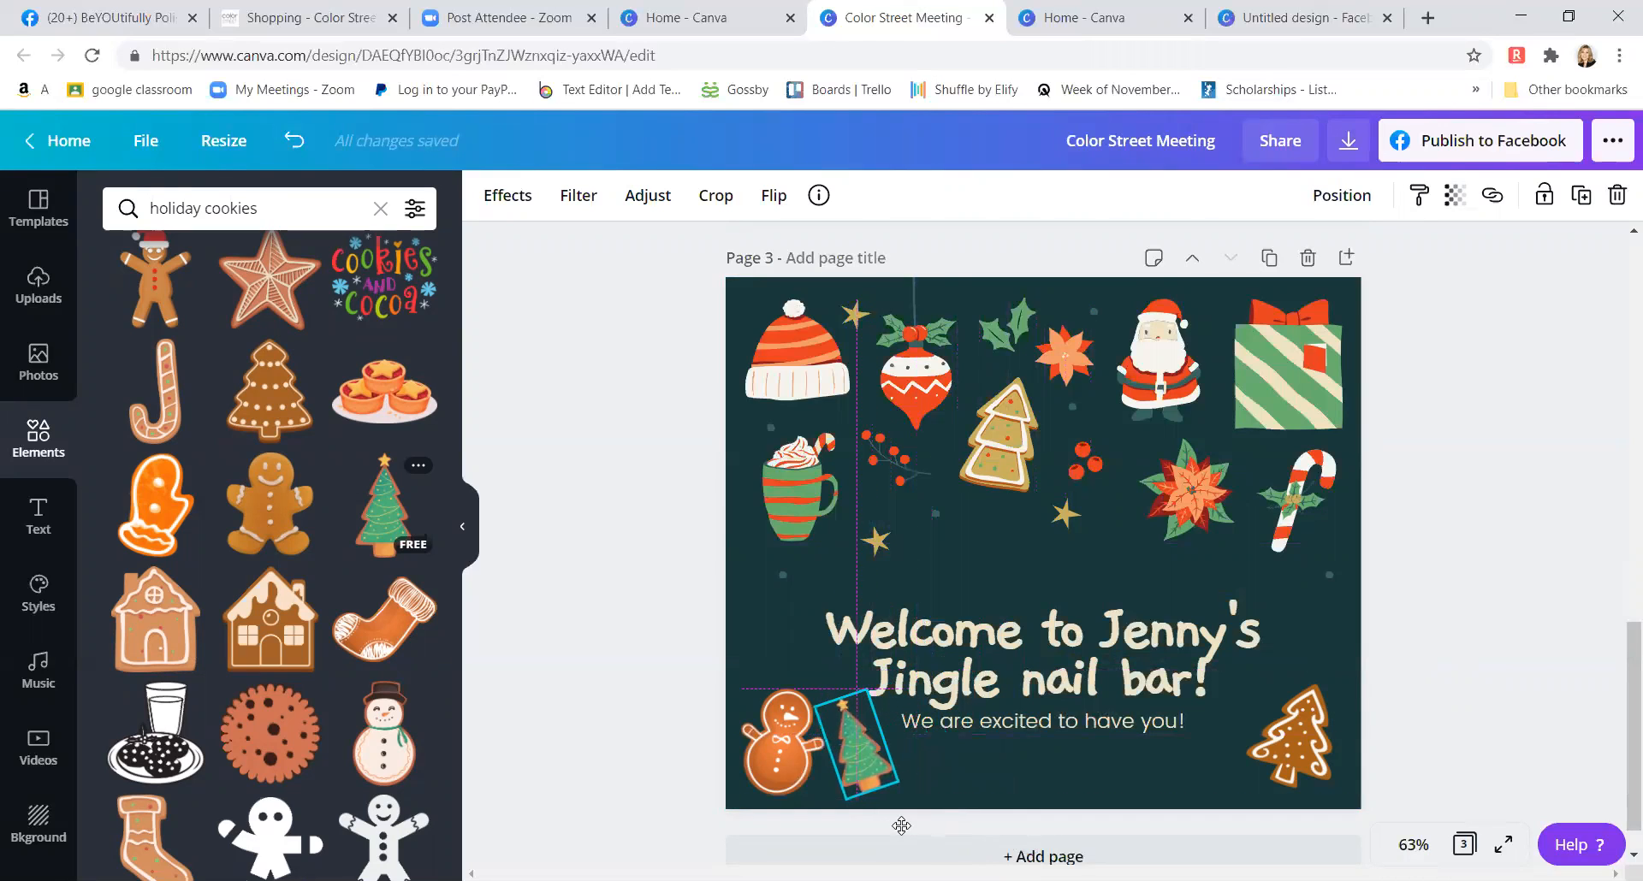
left_click(1051, 551)
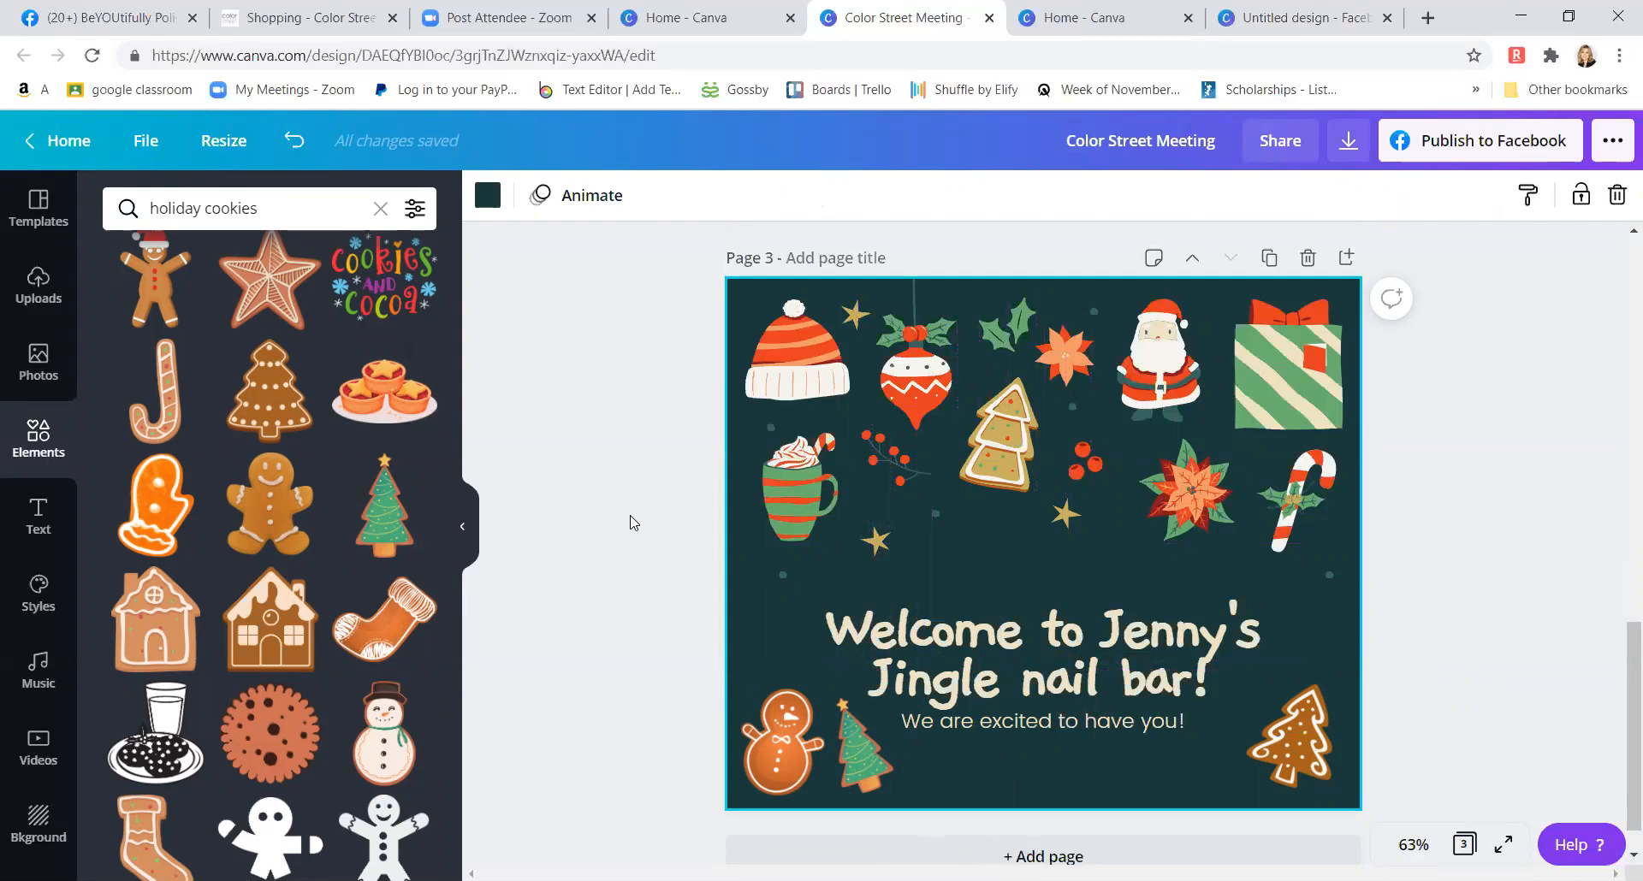
- Add a blank fourth page after the holiday nail bar page
scroll(627, 512, "down", 1)
scroll(664, 436, "up", 15)
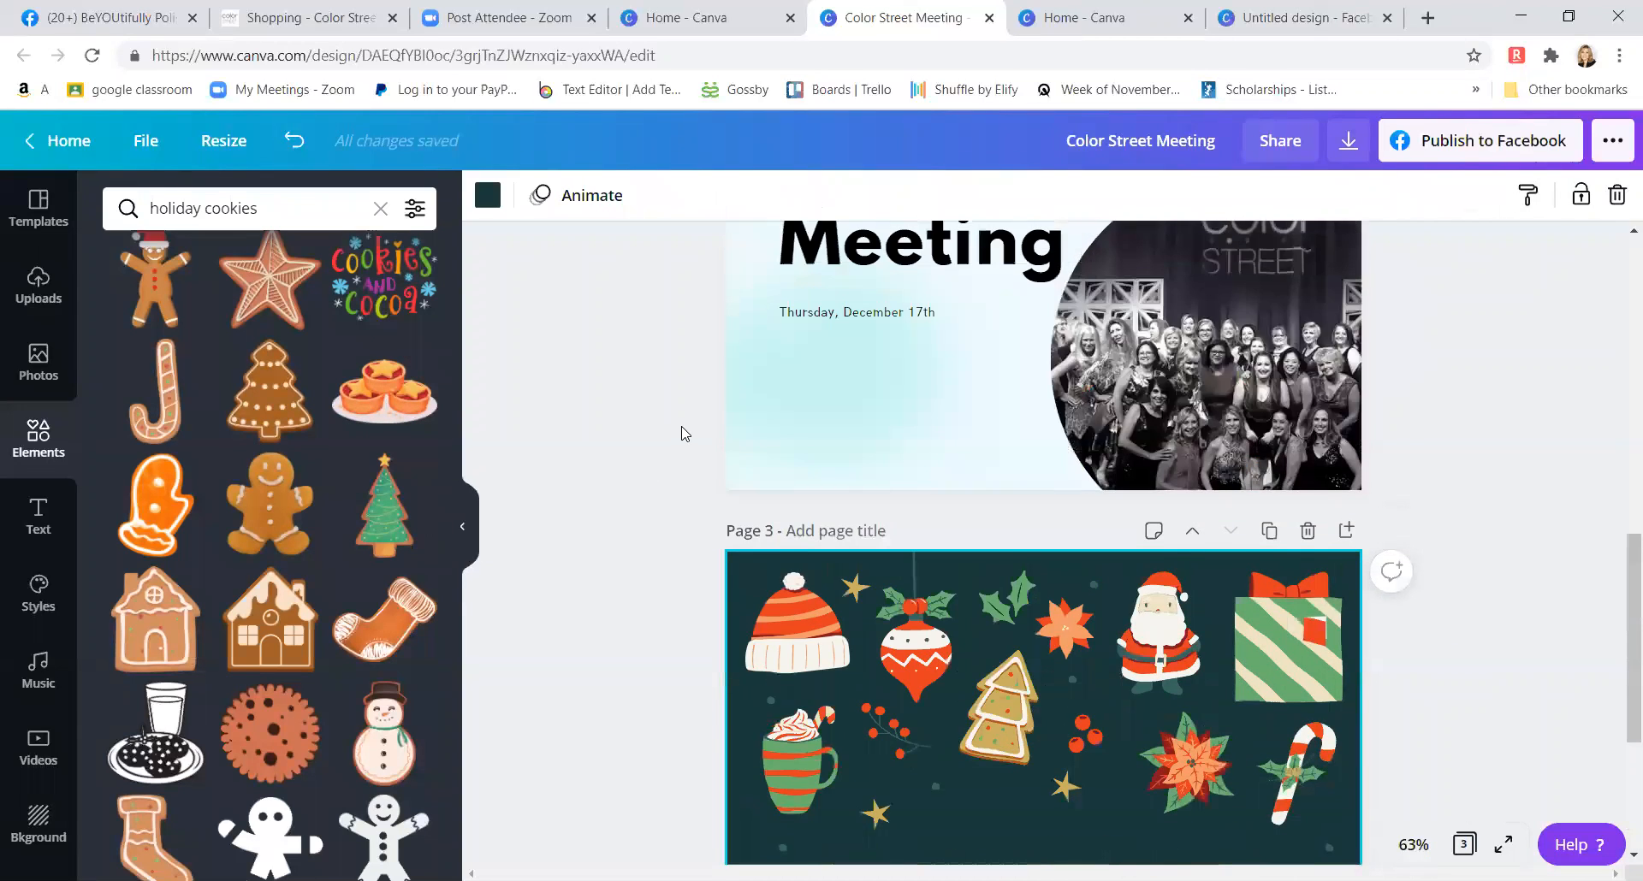
scroll(683, 434, "down", 15)
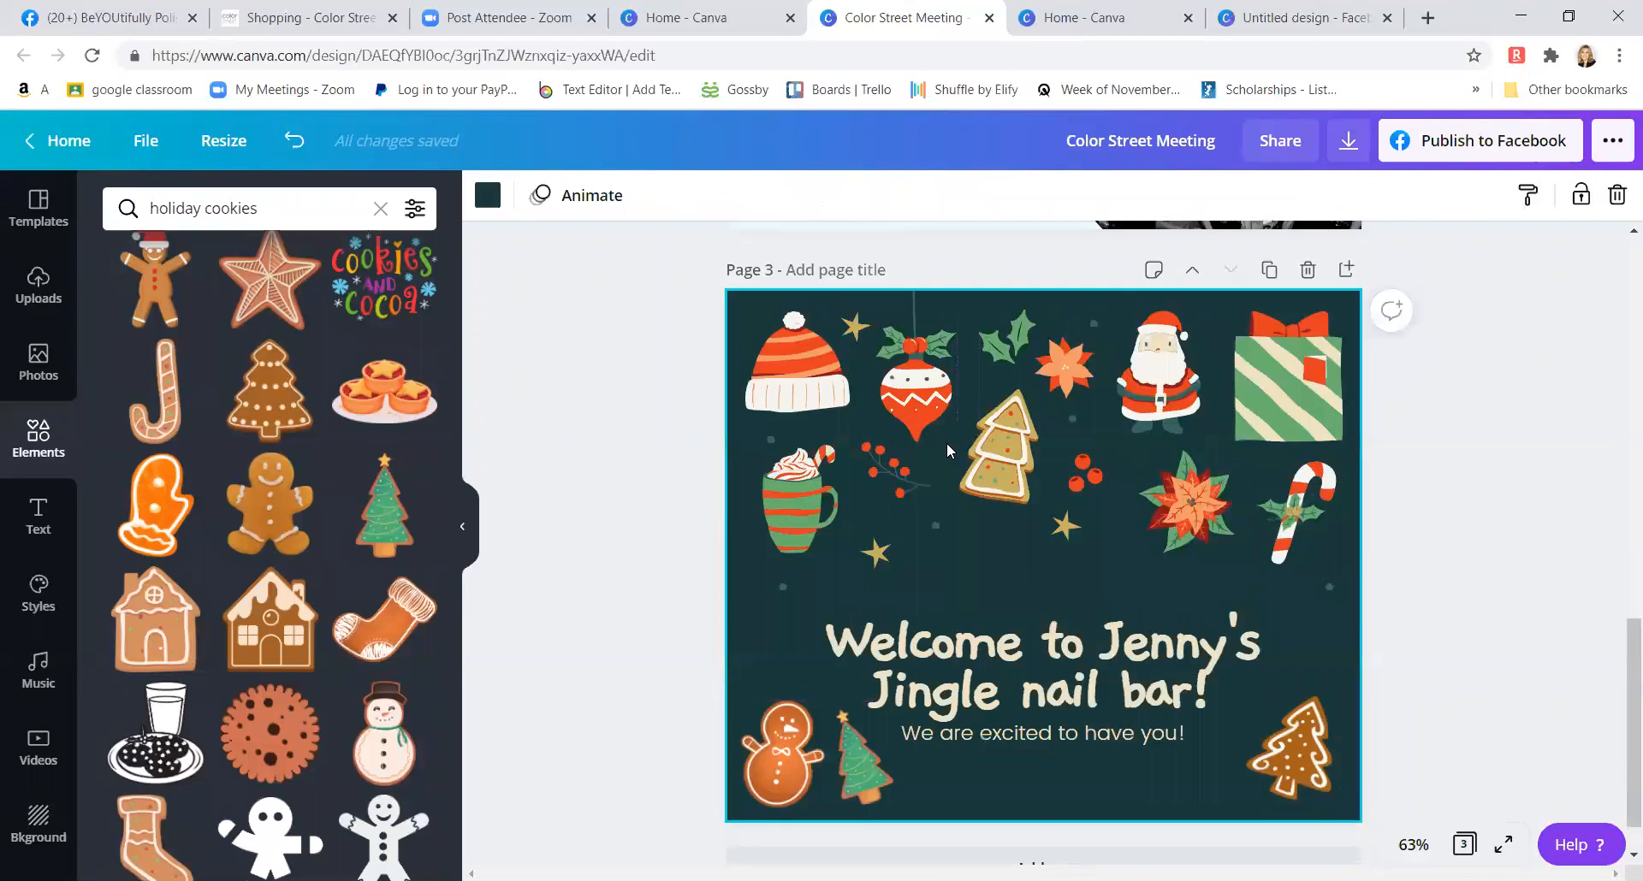
scroll(1345, 484, "up", 3)
left_click(1345, 484)
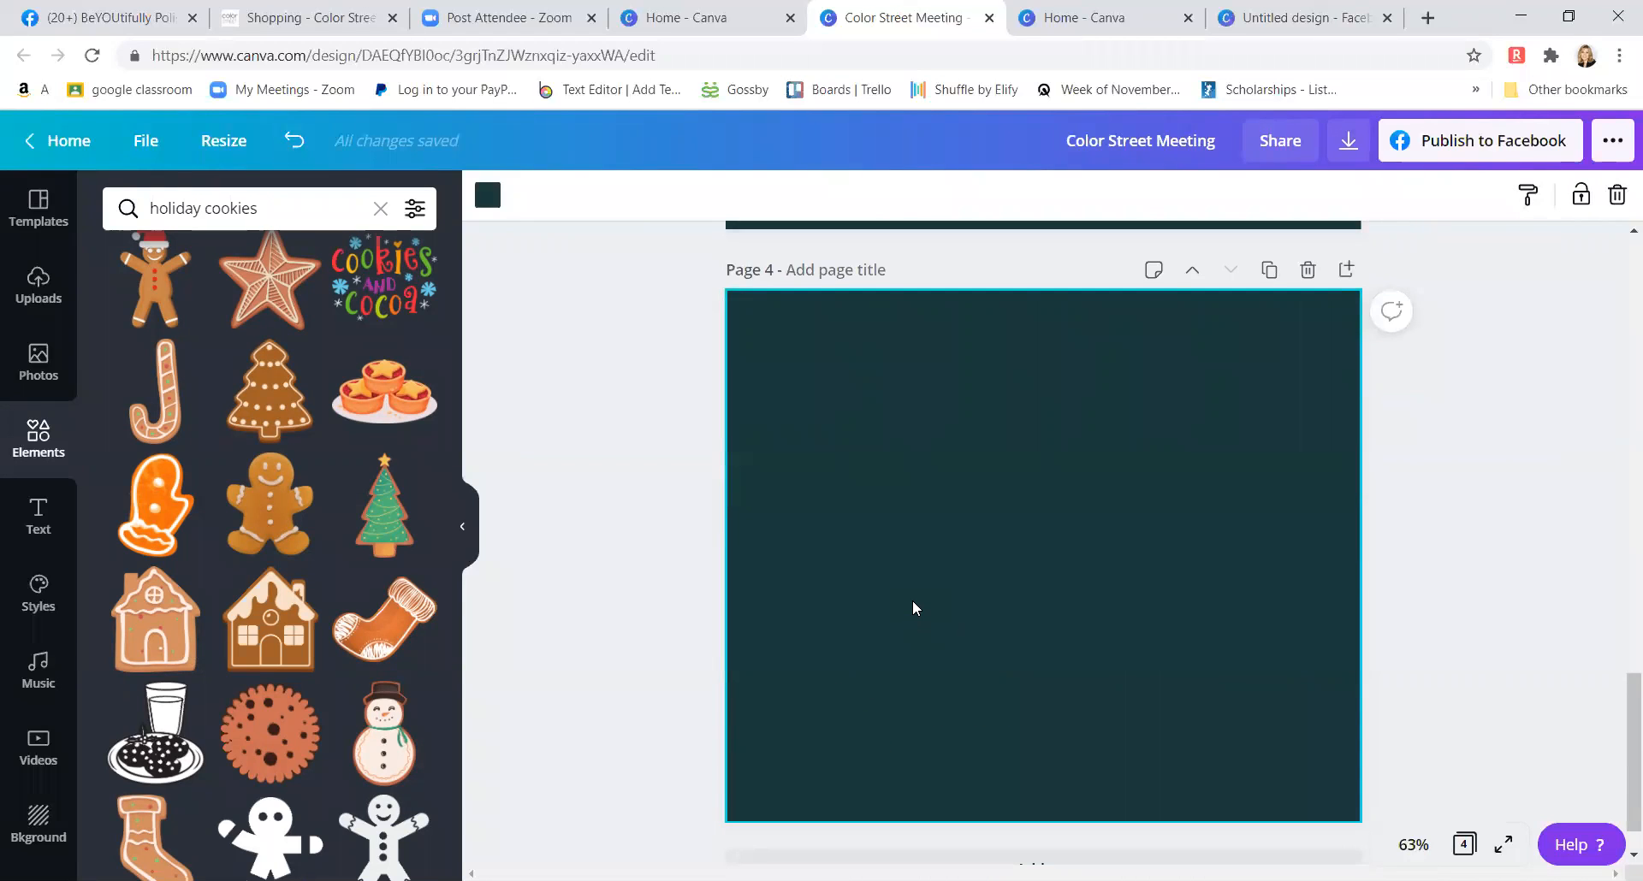
- Return to page 1 and save the Color Street Meeting design
scroll(912, 608, "up", 10)
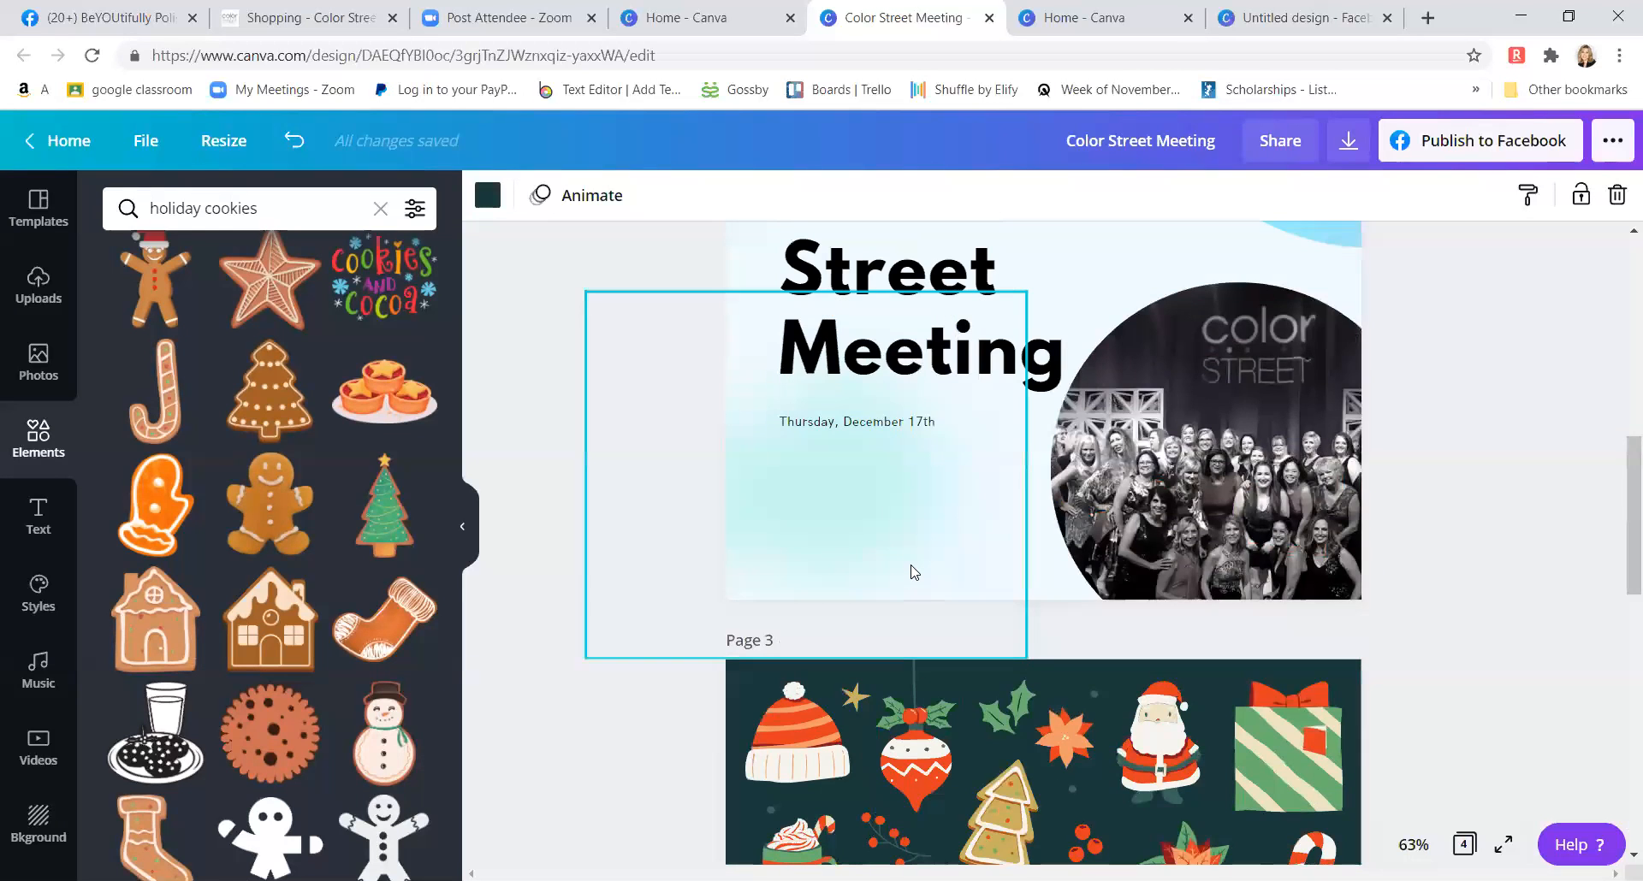
scroll(912, 572, "up", 7)
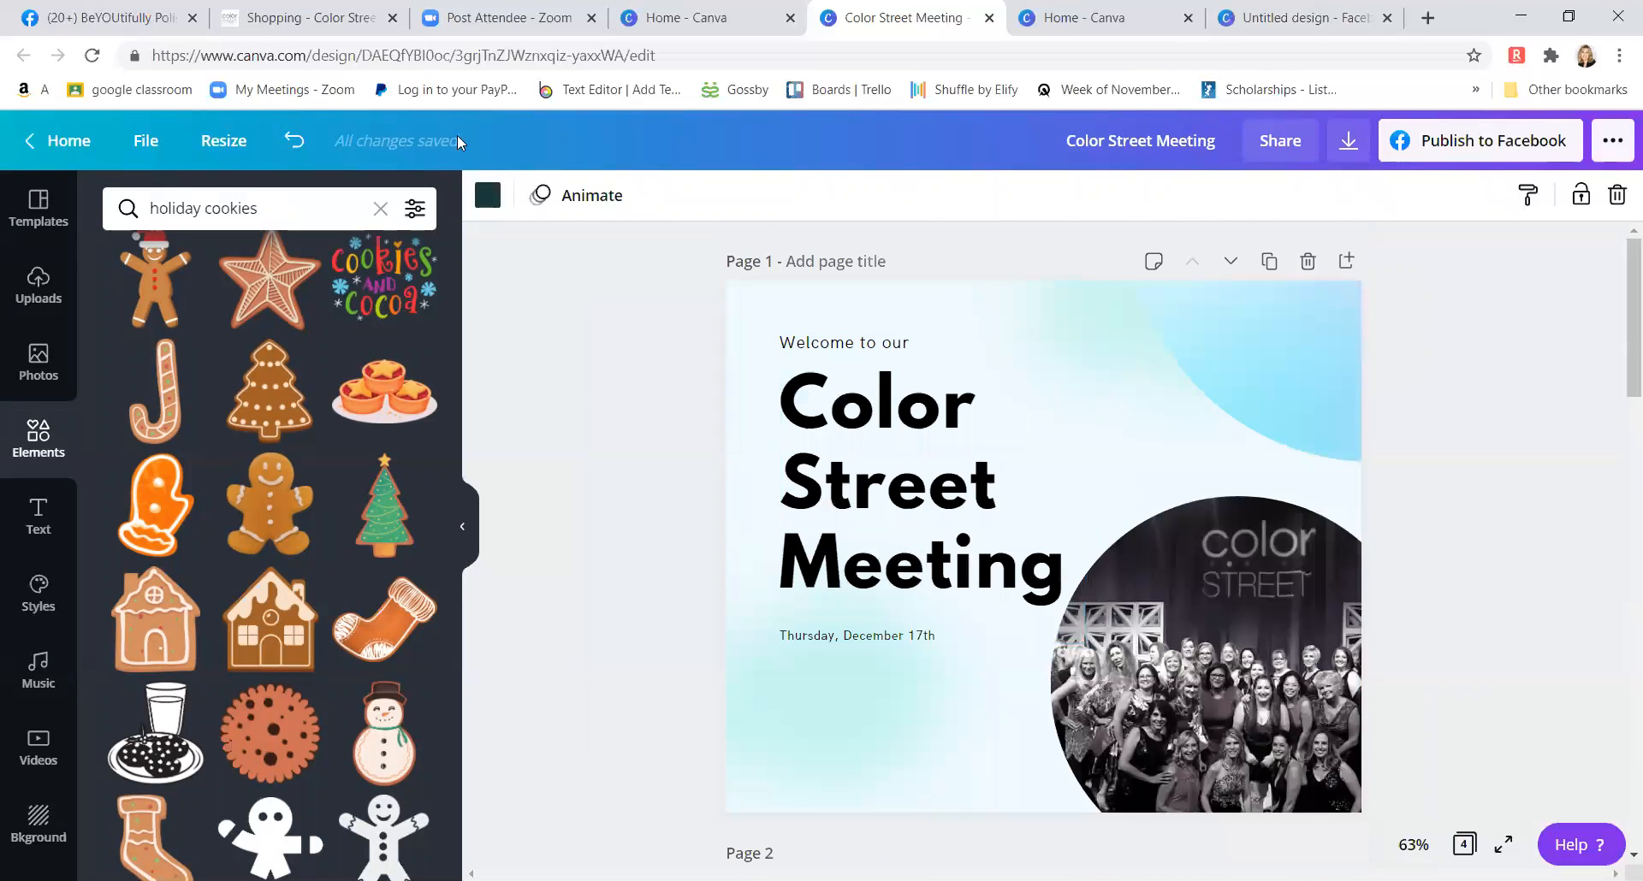
left_click(144, 145)
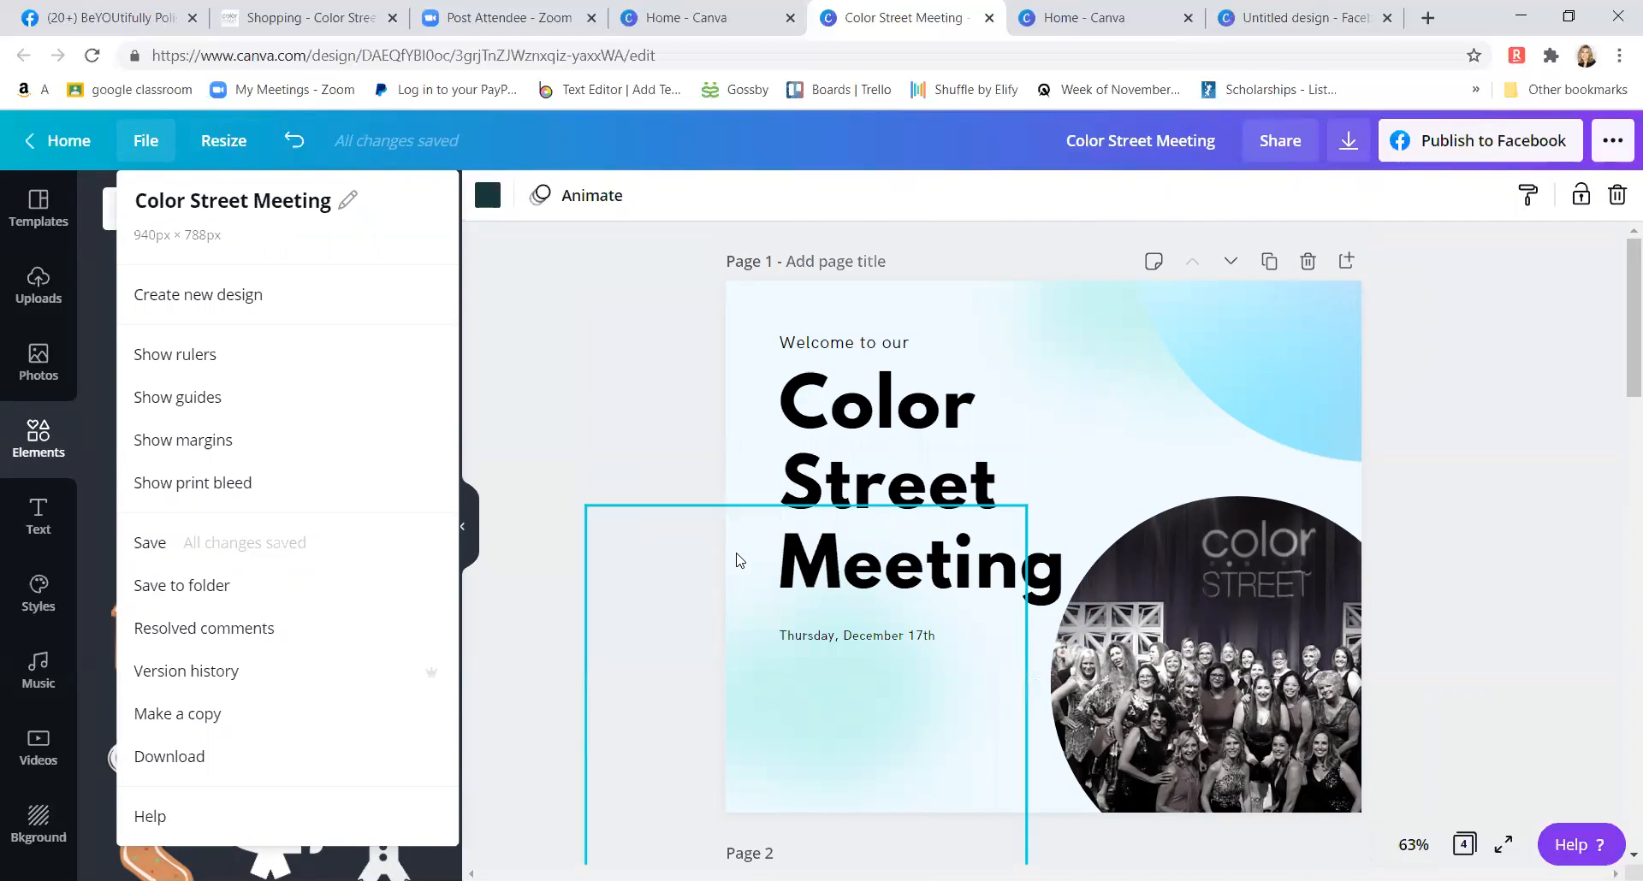
left_click(154, 546)
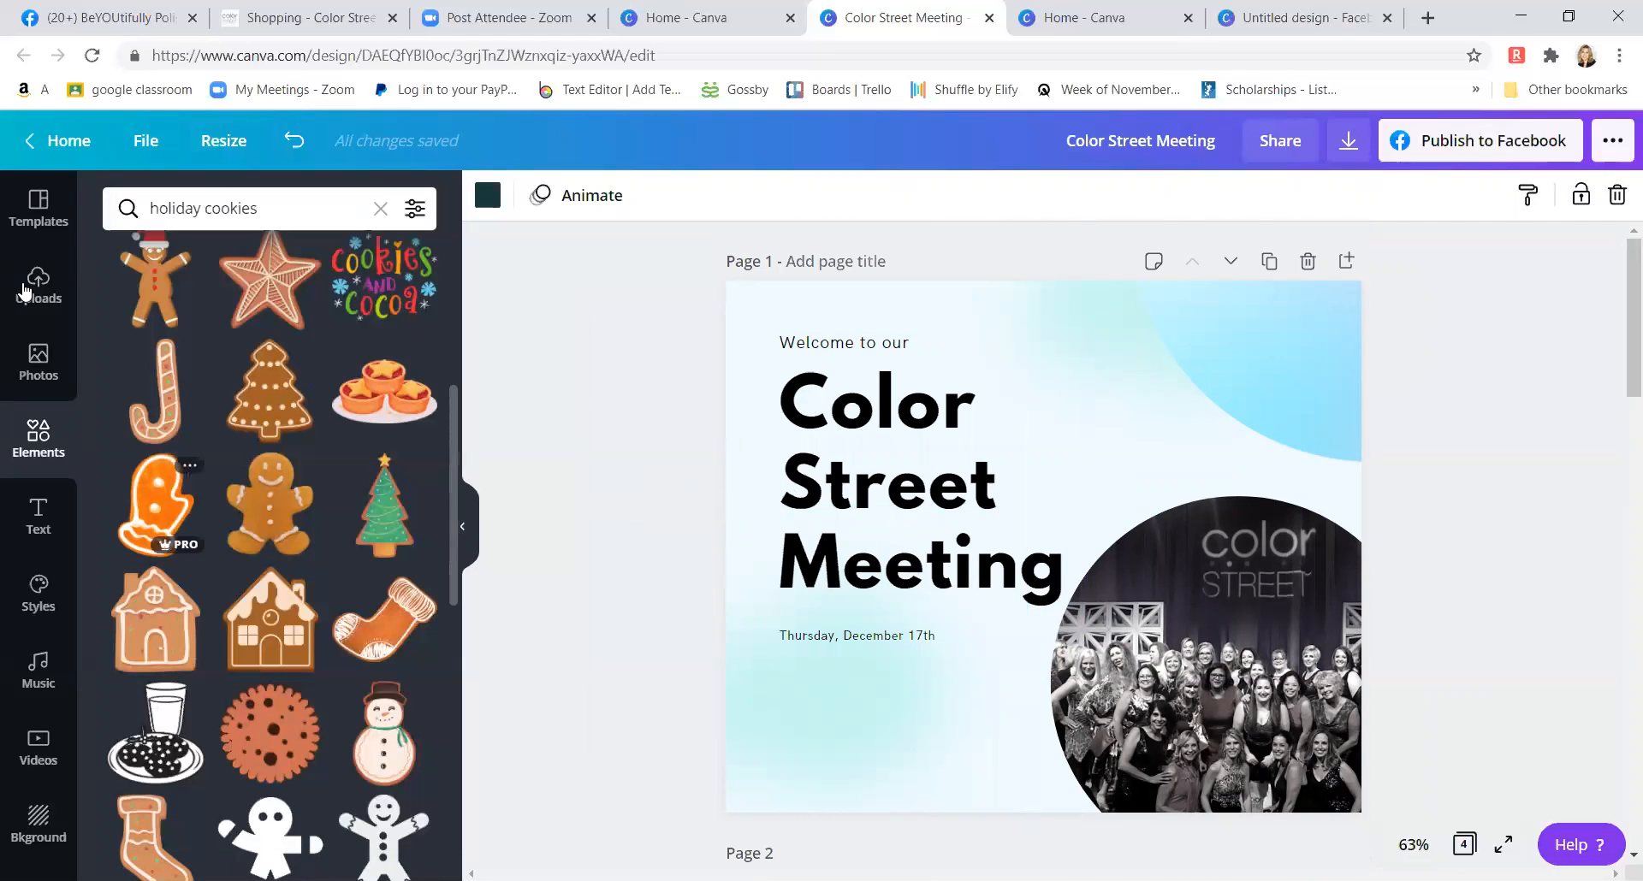
- Leave the editor and look through the overview of all saved designs
left_click(75, 139)
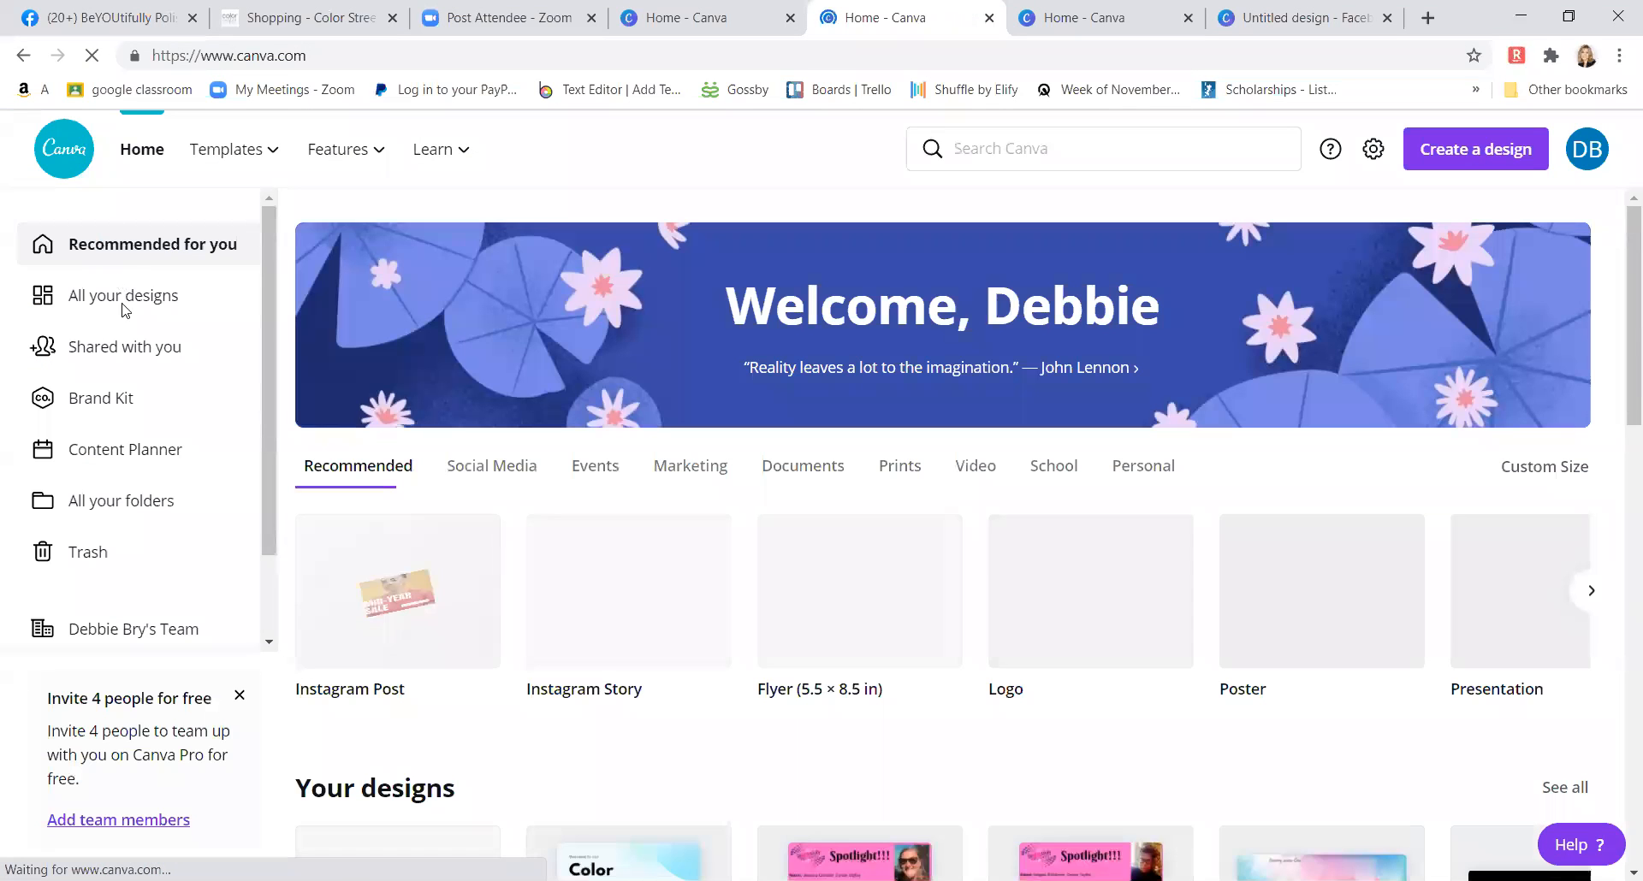
left_click(124, 299)
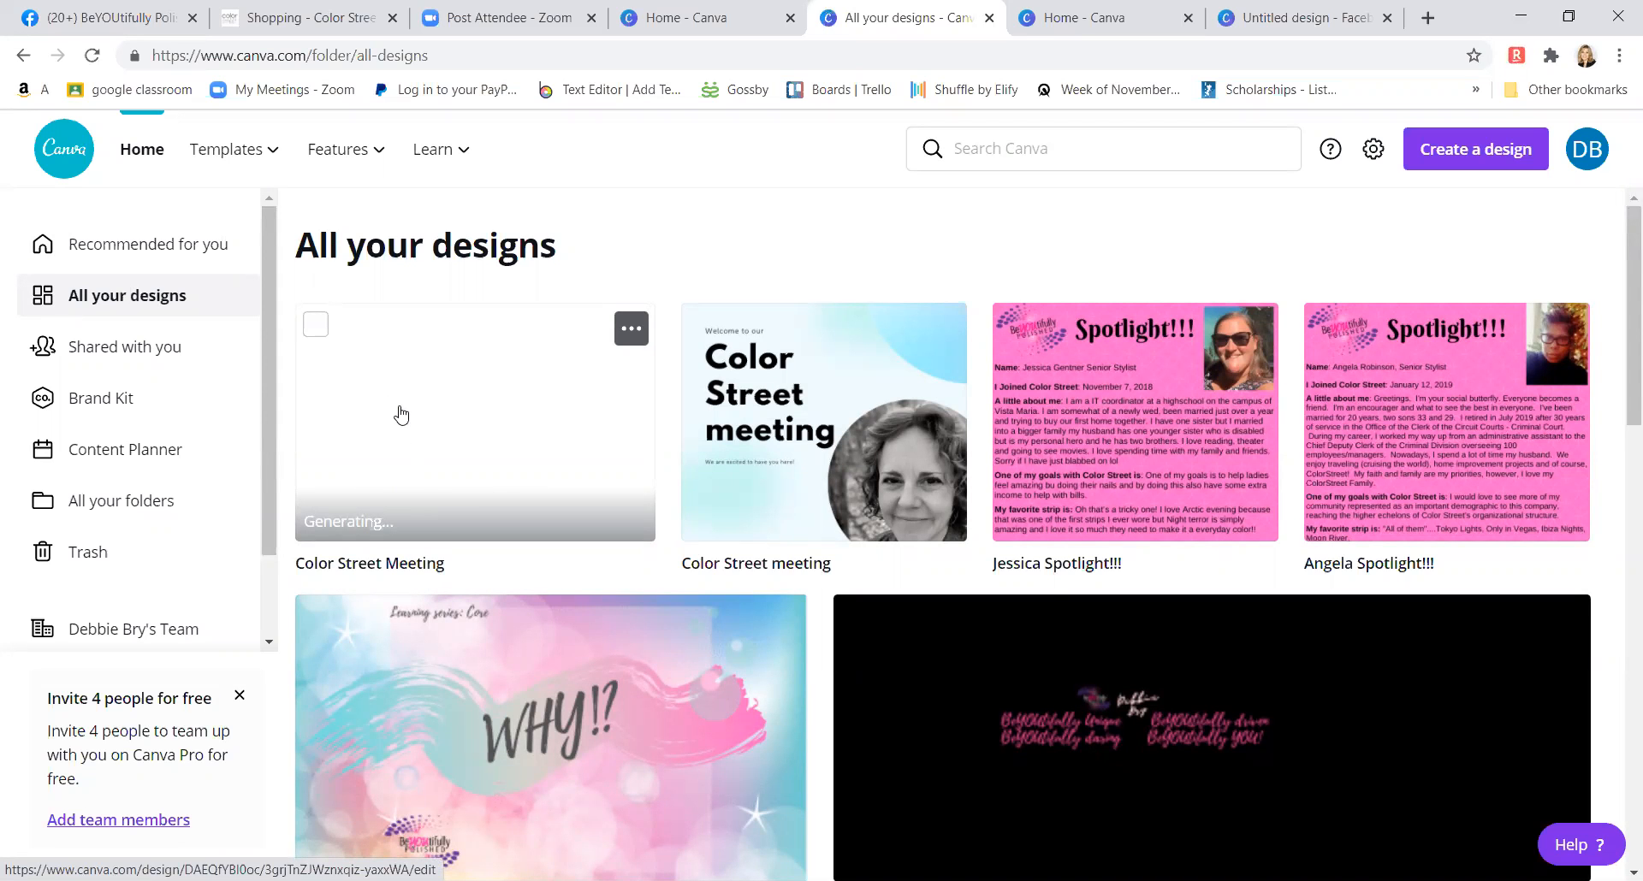
scroll(1138, 513, "down", 12)
scroll(1138, 531, "up", 8)
scroll(1138, 496, "down", 8)
scroll(359, 413, "up", 8)
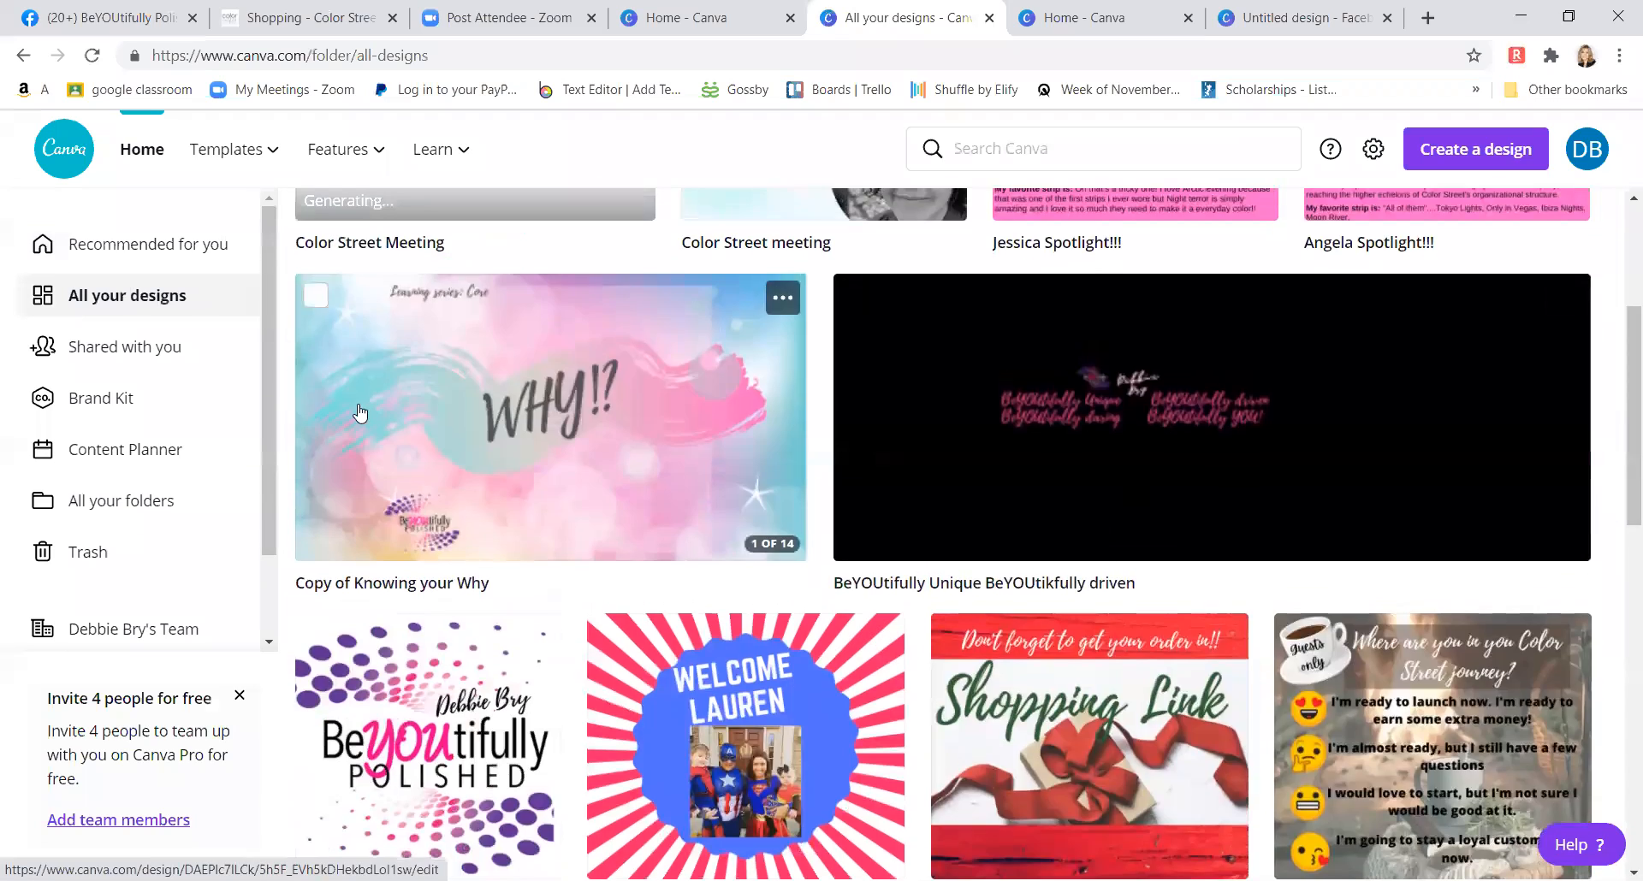
scroll(359, 413, "up", 4)
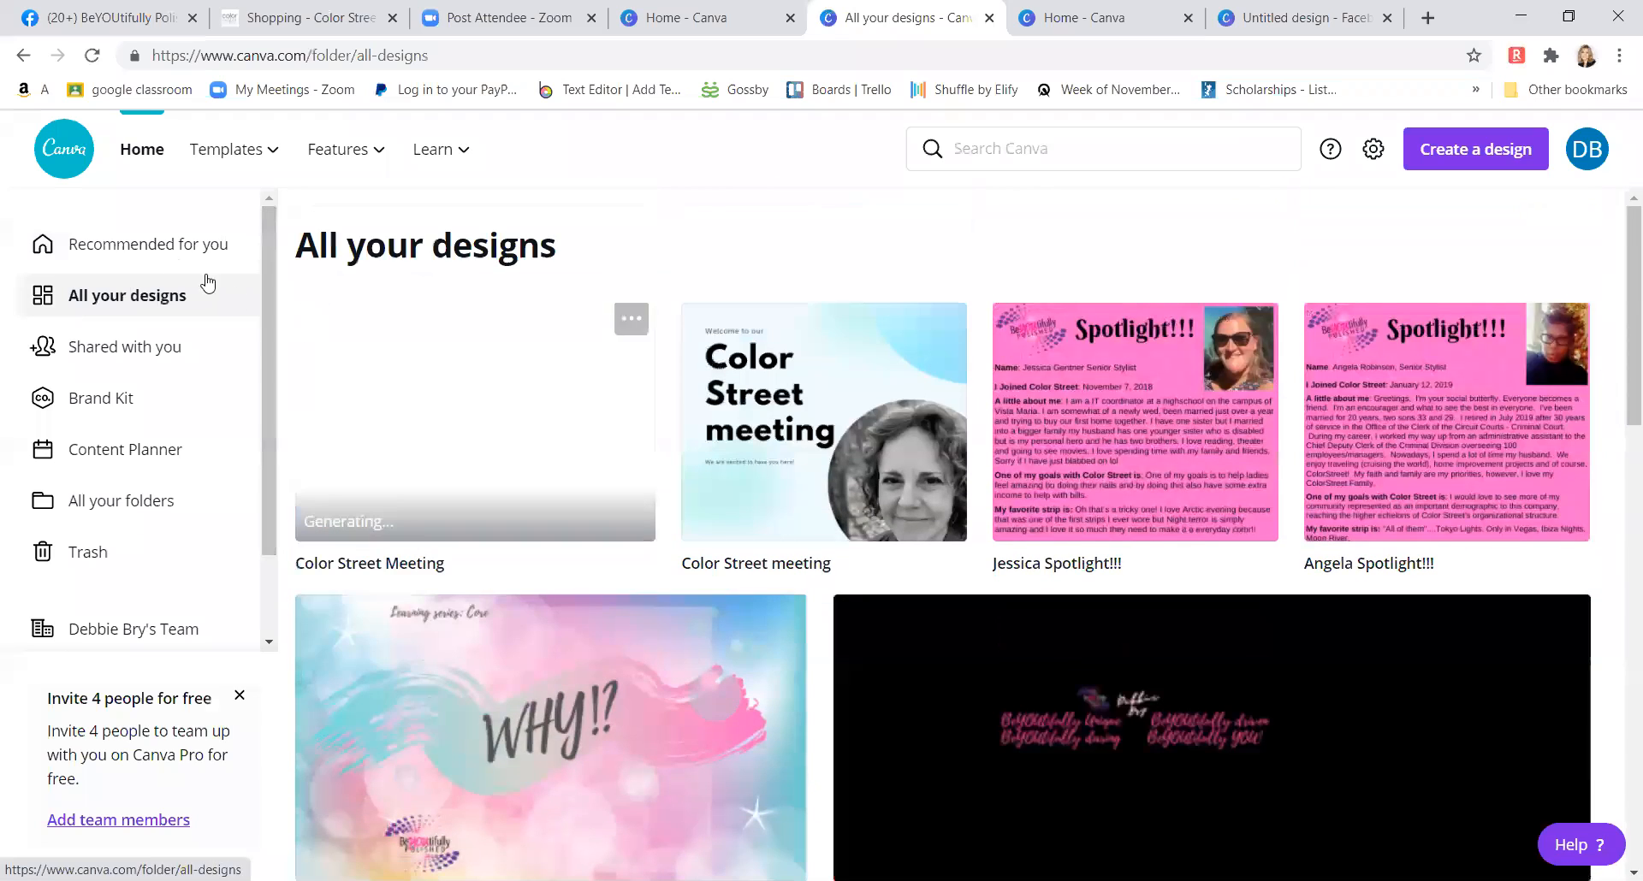
- Create a new blank Instagram Post design from the home page and look over its templates
left_click(137, 162)
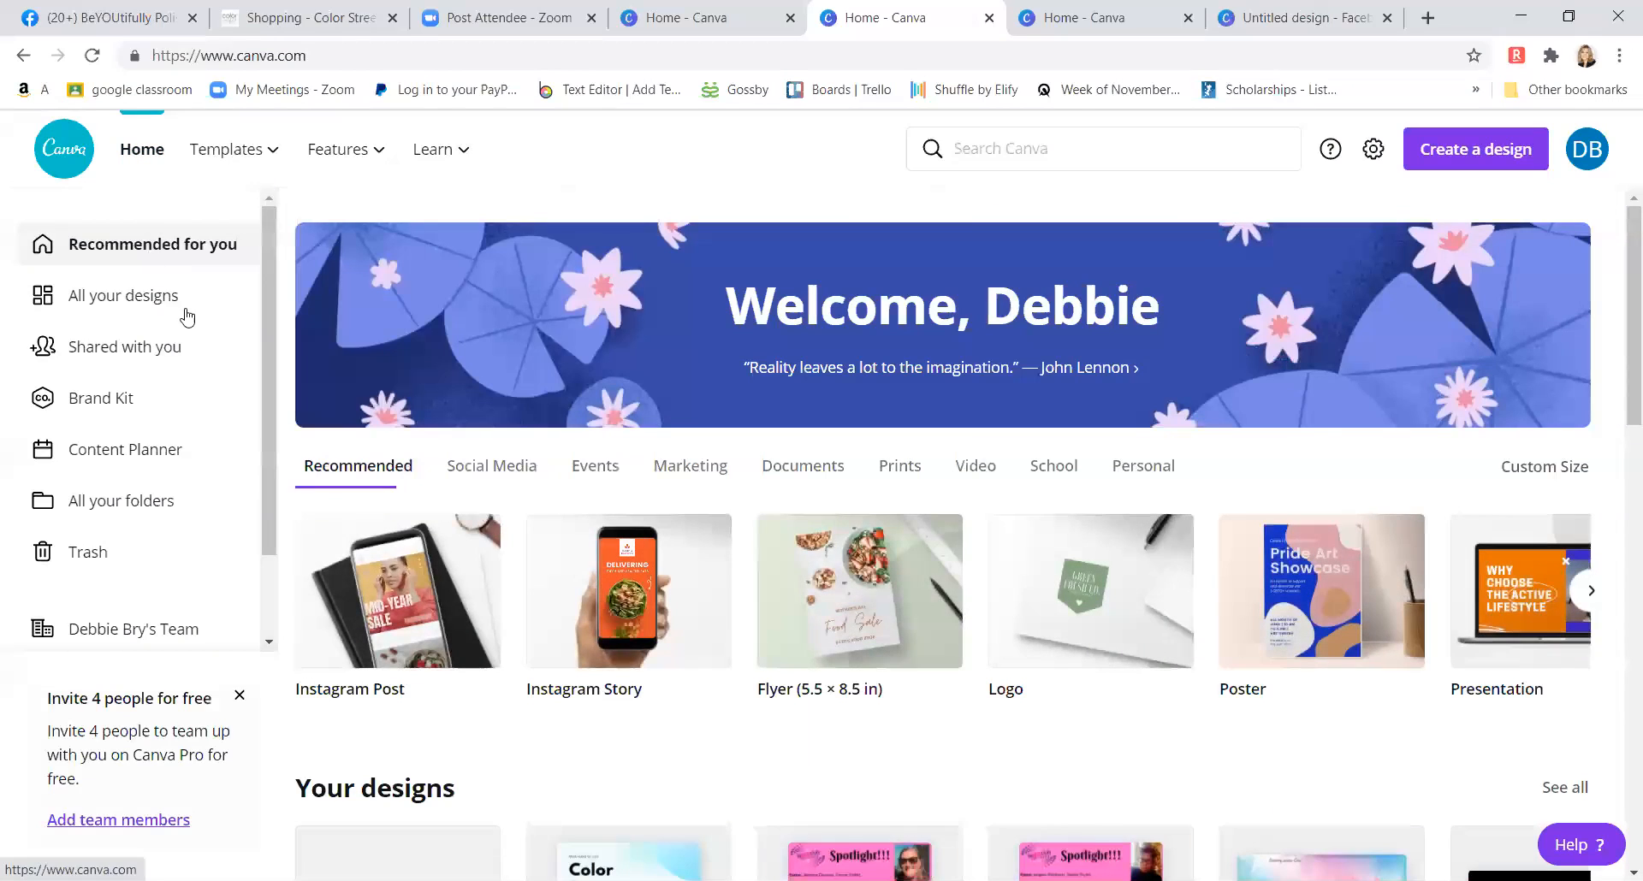
left_click(405, 605)
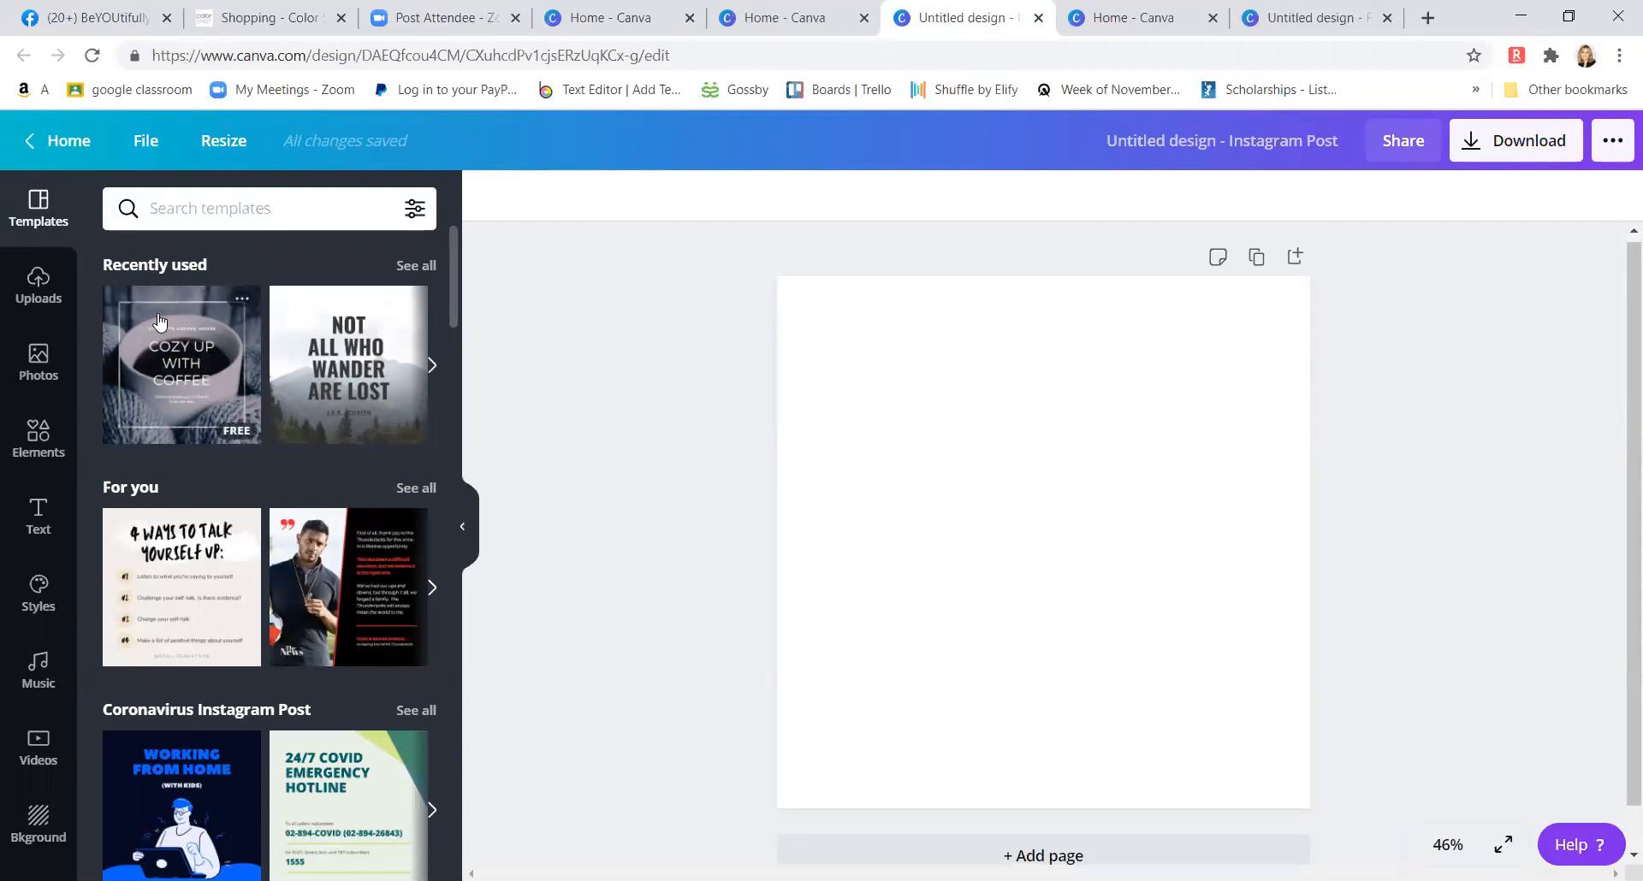
scroll(250, 584, "down", 7)
scroll(250, 583, "up", 7)
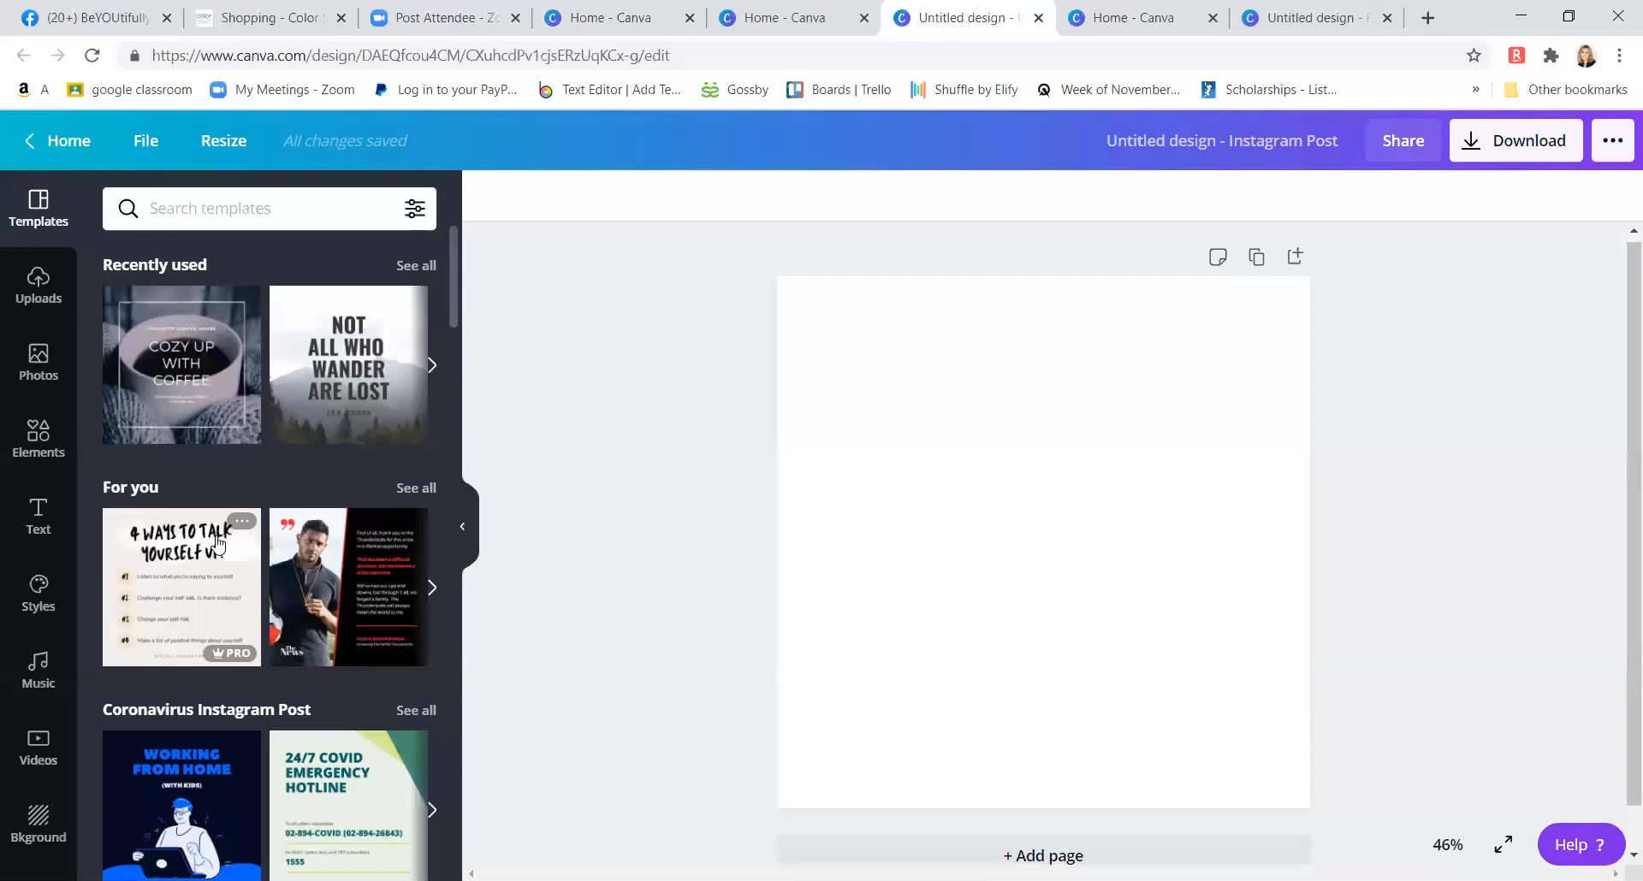
scroll(43, 428, "down", 3)
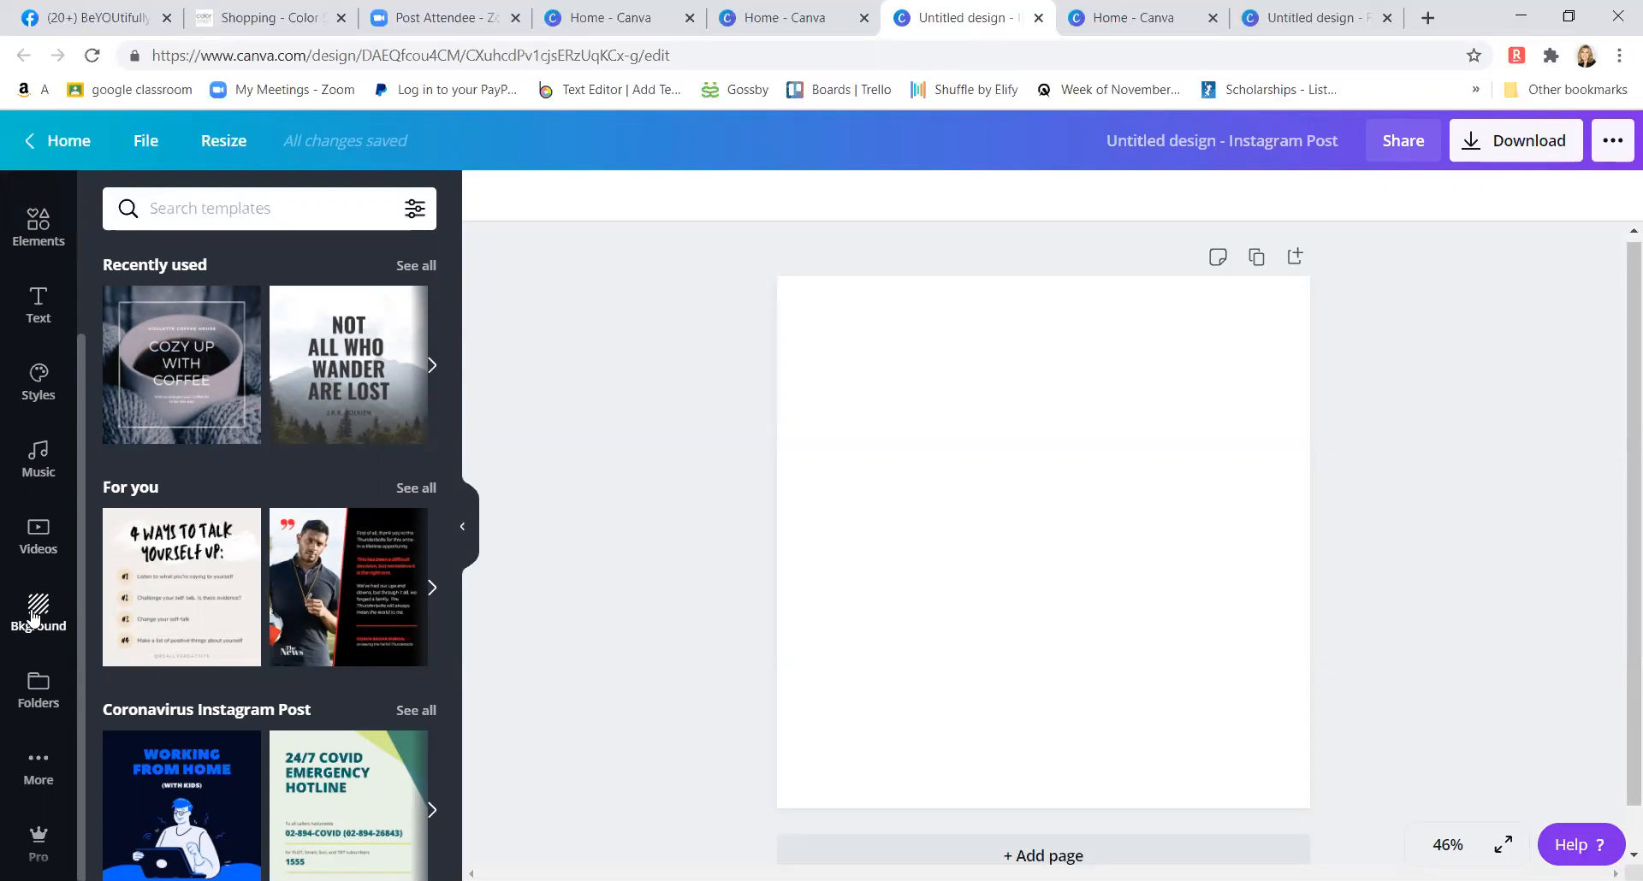
- Try the daisy field and the snowy forest landscapes as the page background
left_click(34, 616)
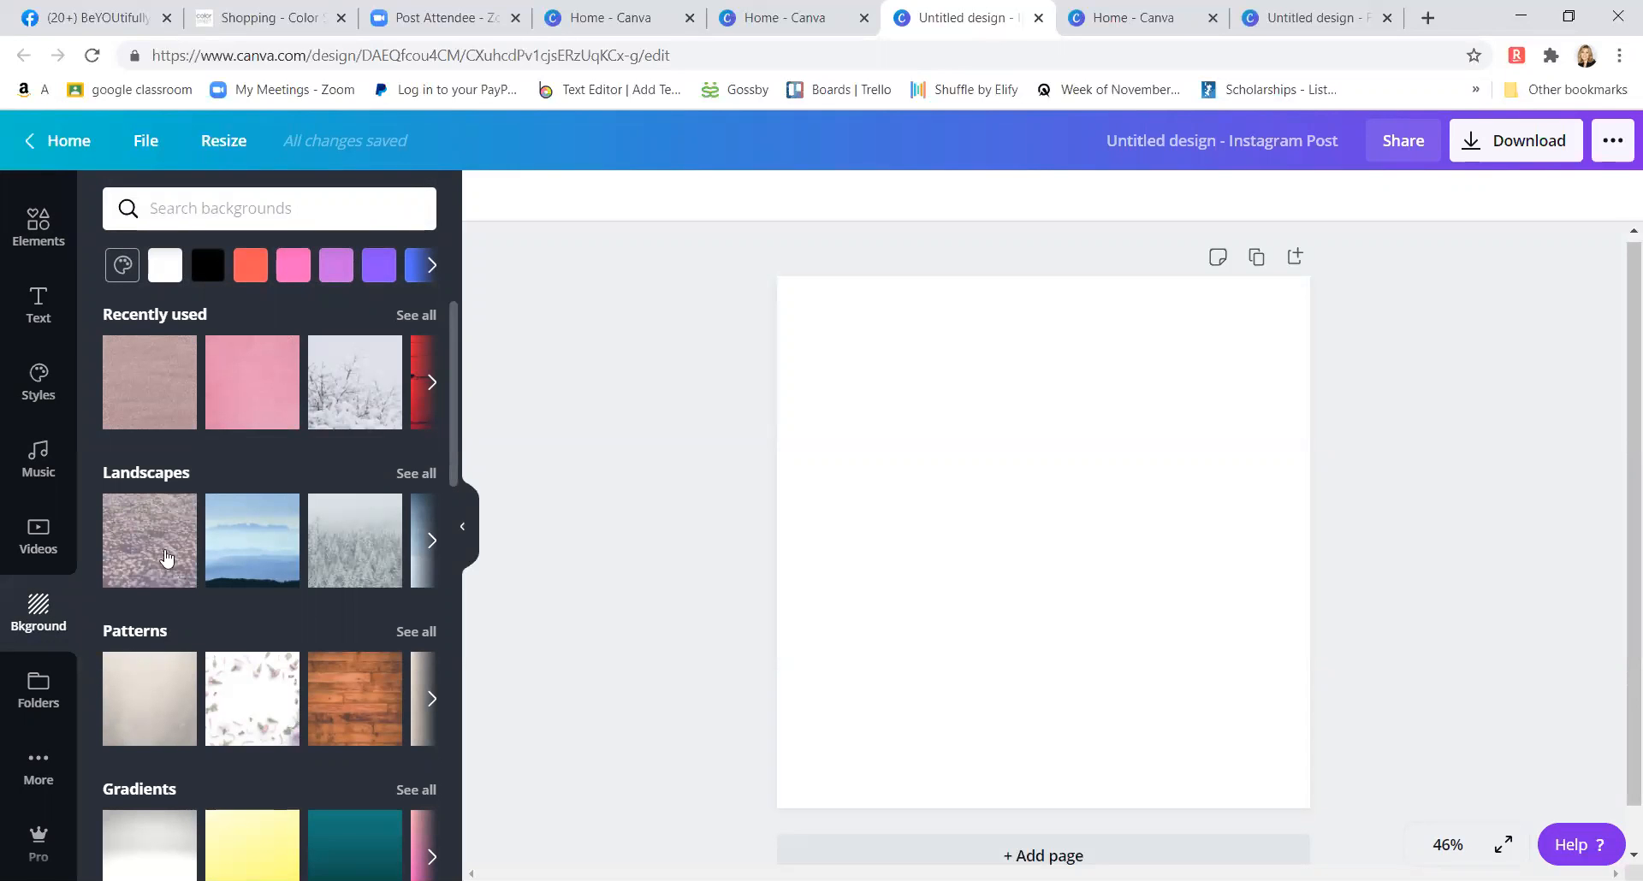
left_click(143, 547)
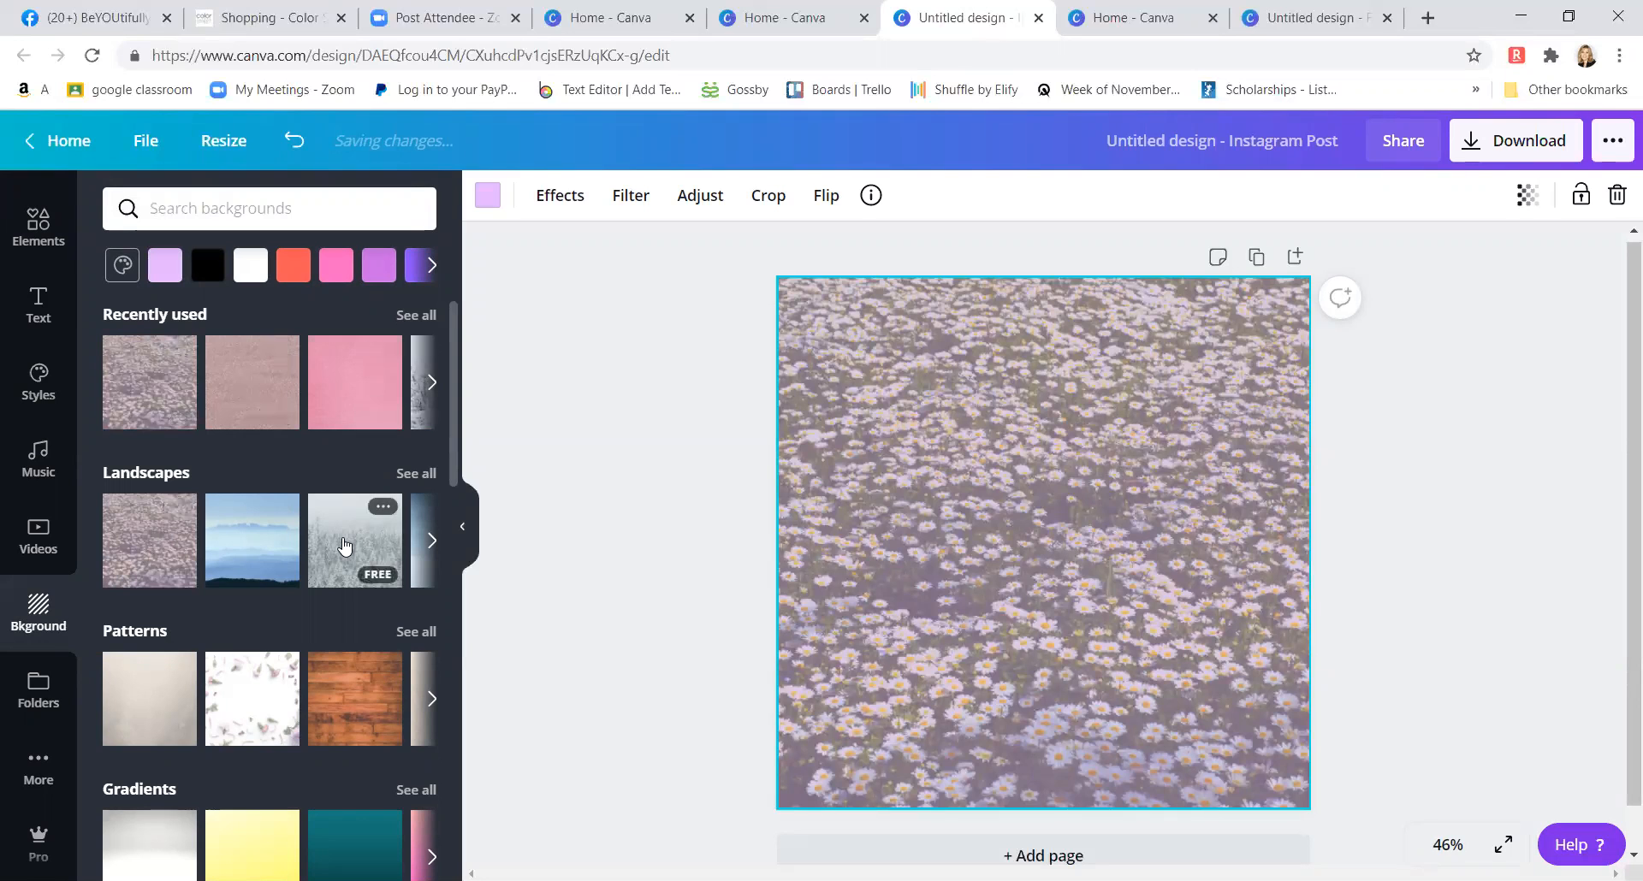
left_click(348, 543)
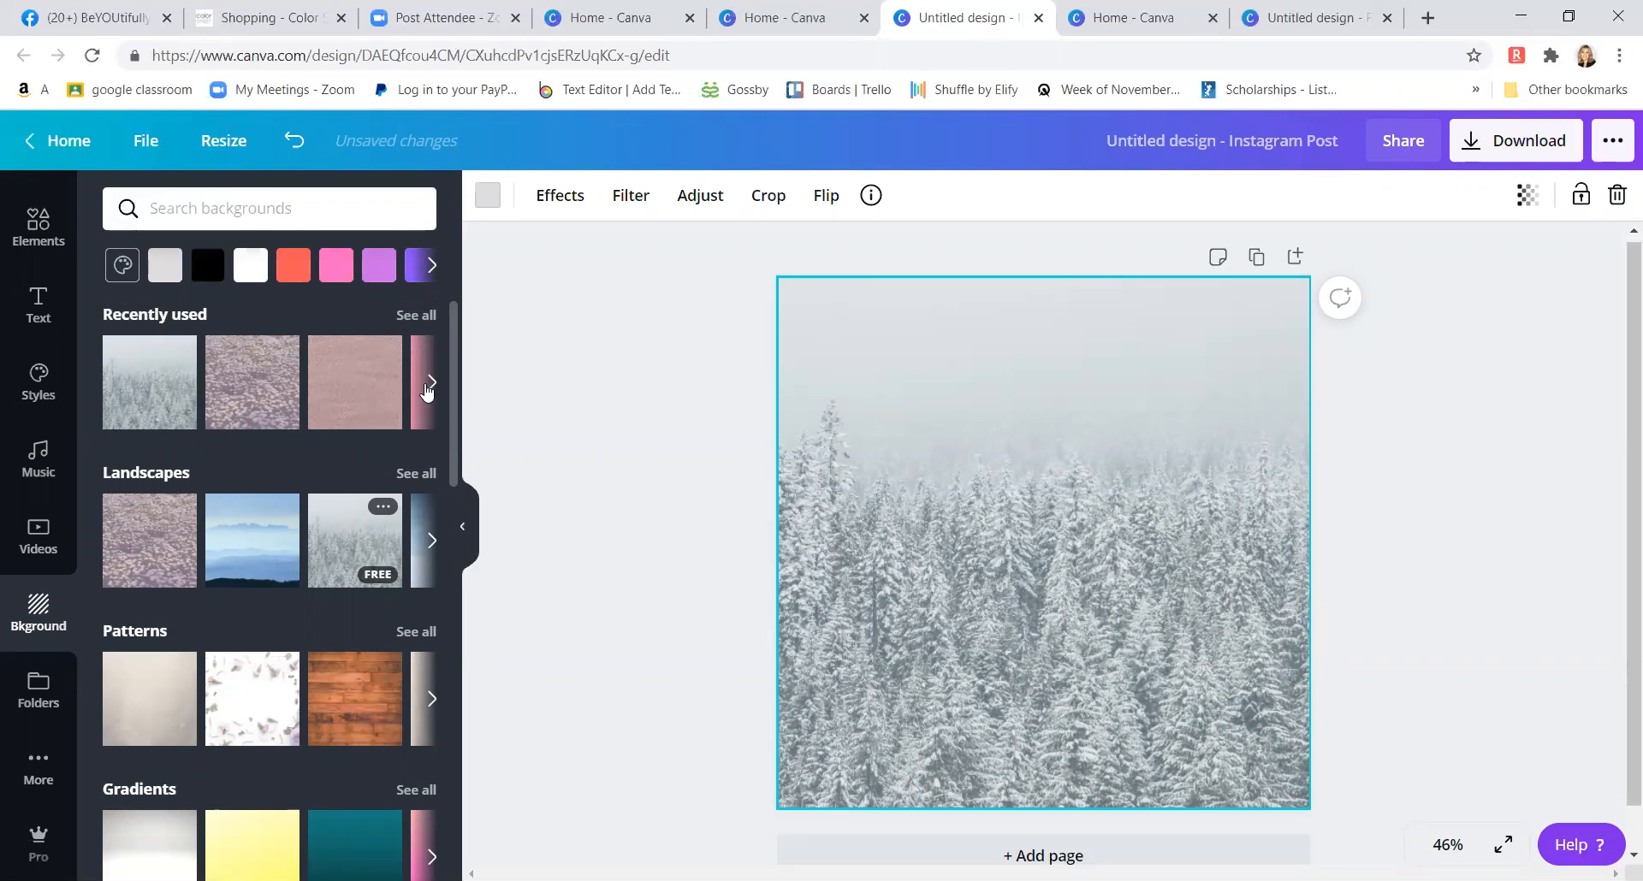
- Set the page background to the recently used red wood planks image
left_click(432, 385)
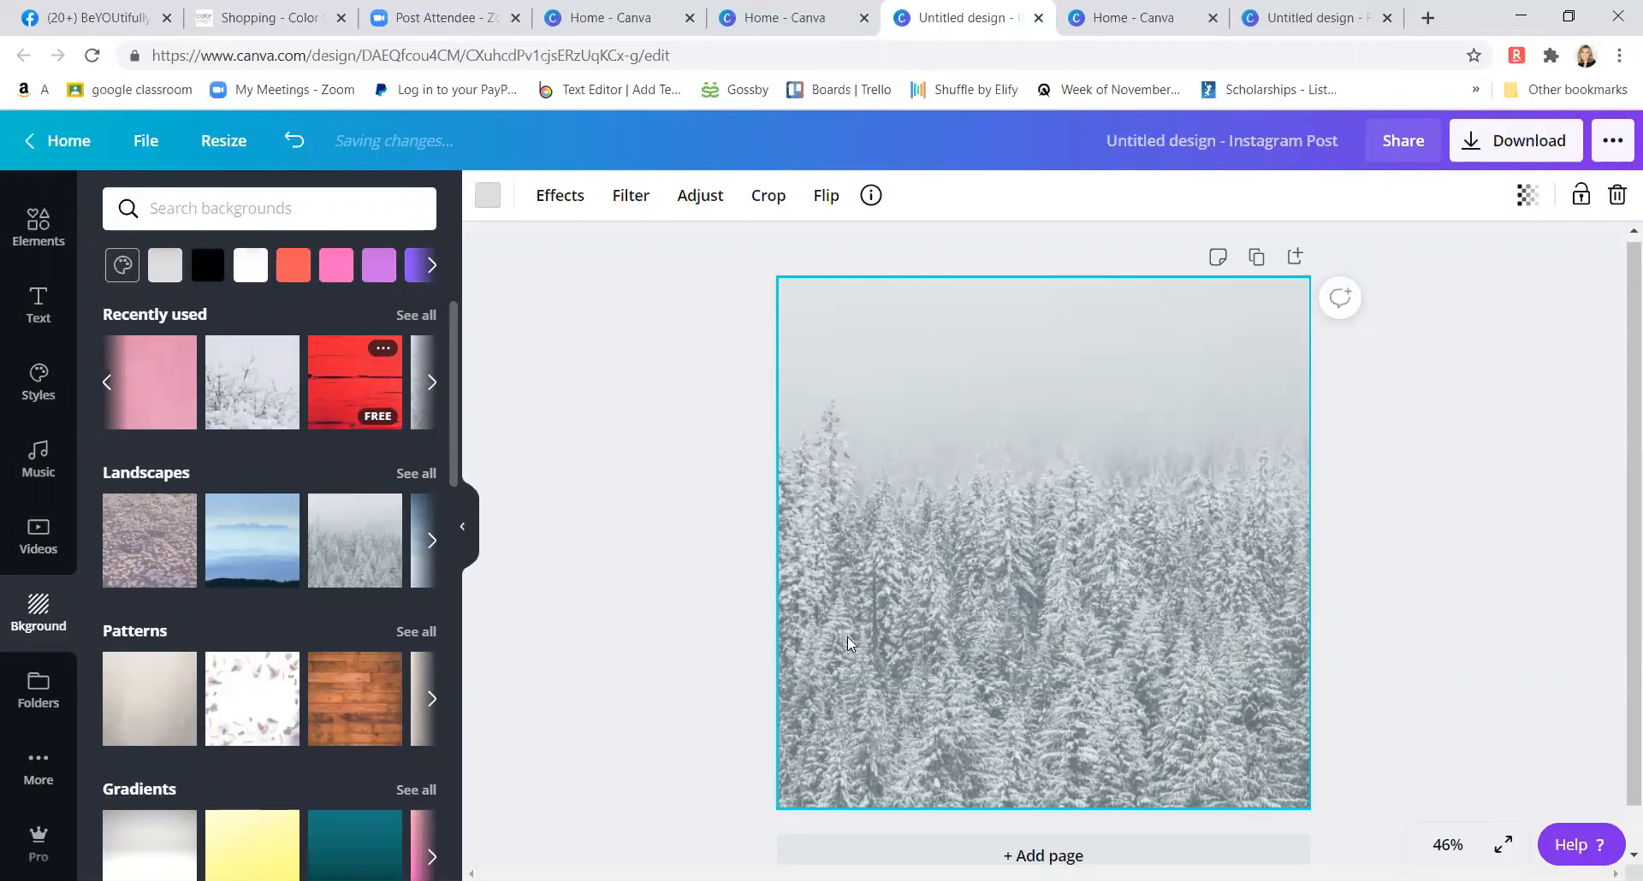
left_click(349, 391)
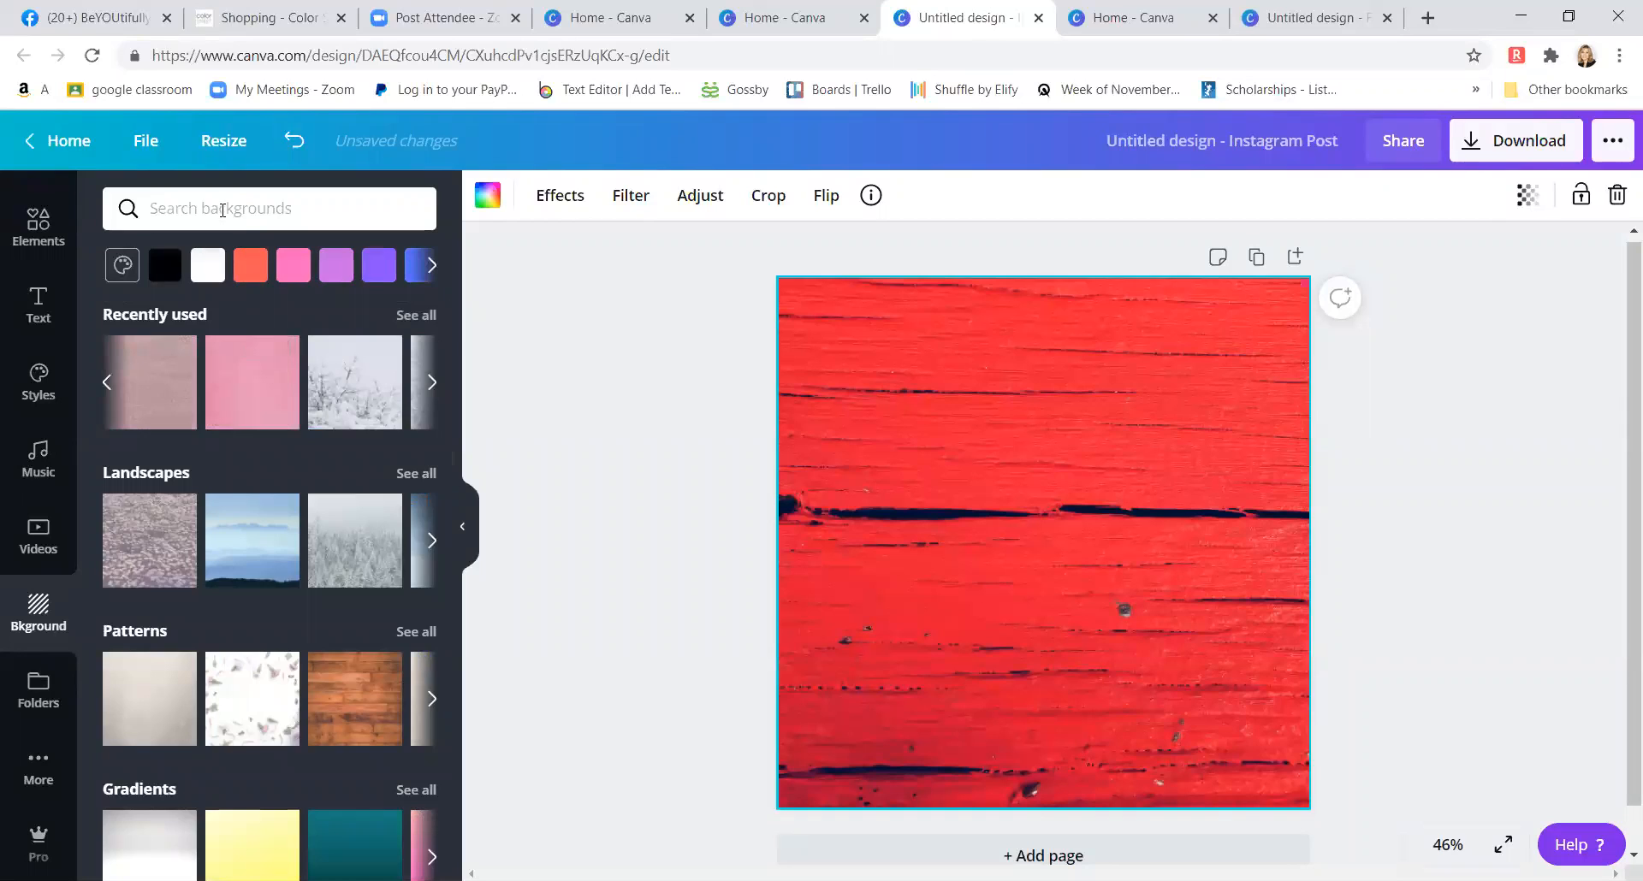
- Search the backgrounds for "grass" and try the bright green blades, rolling green hills and golden grass stalks on the page
left_click(222, 206)
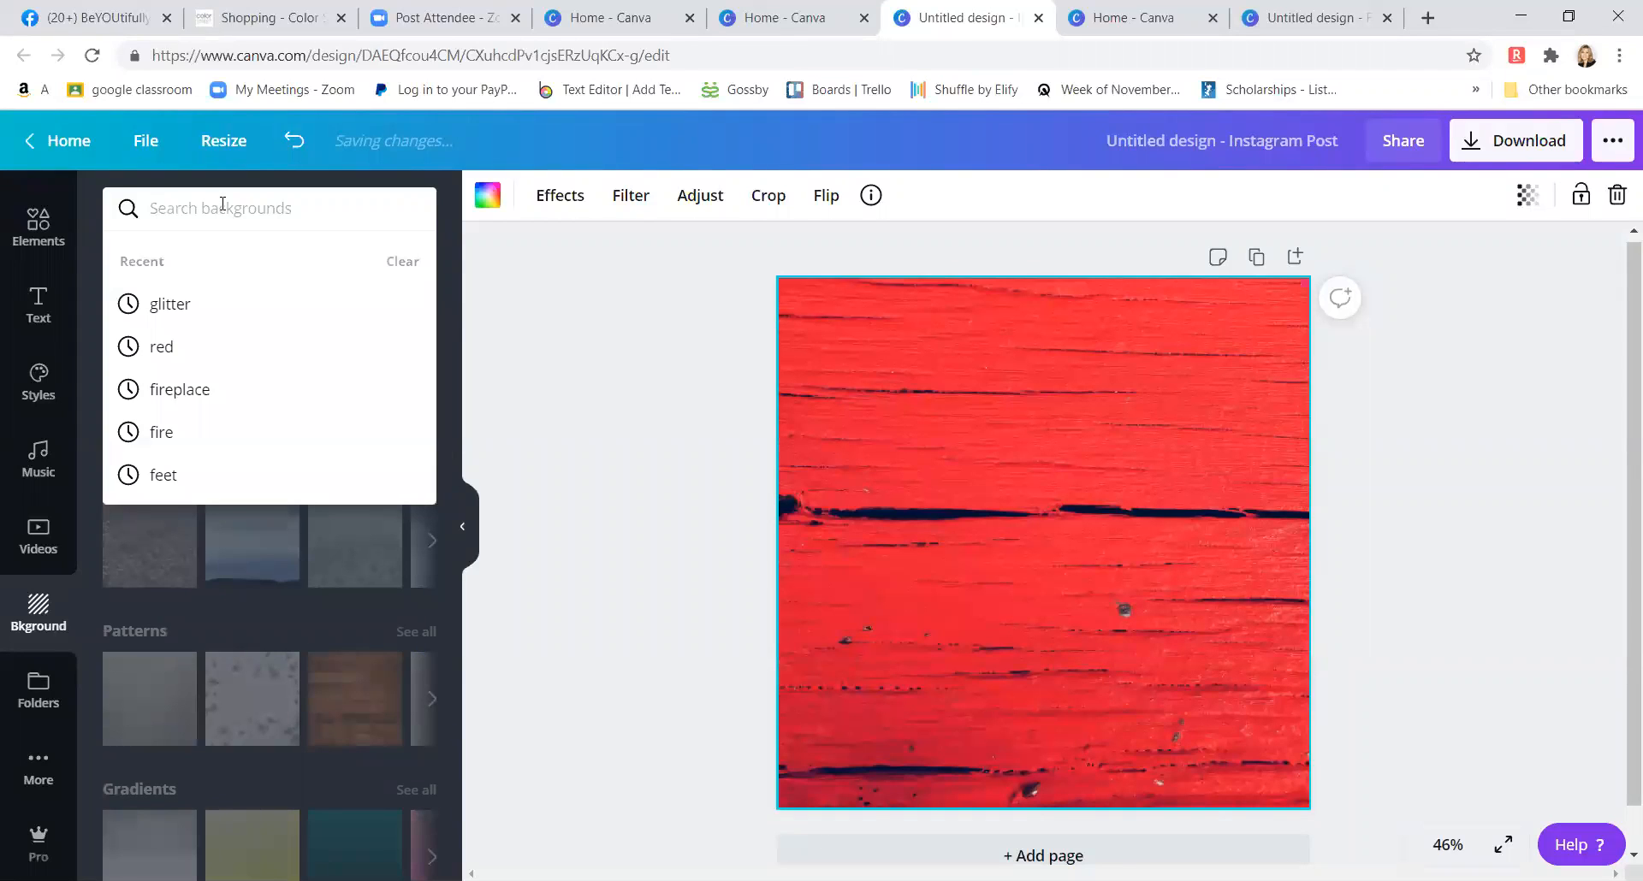
type("grass")
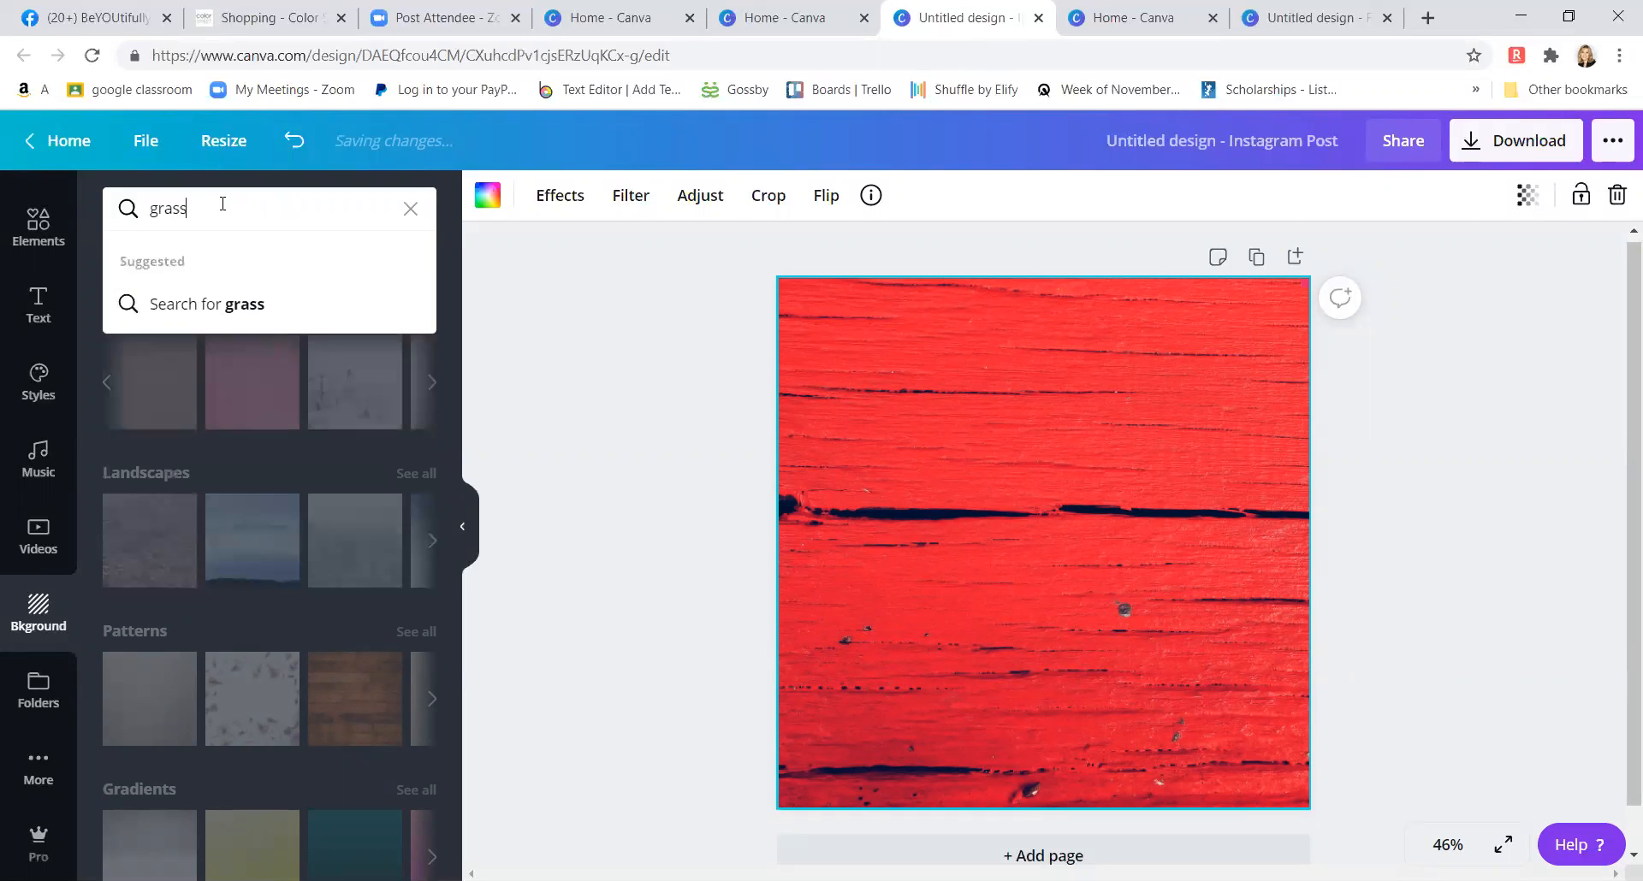
key("Return")
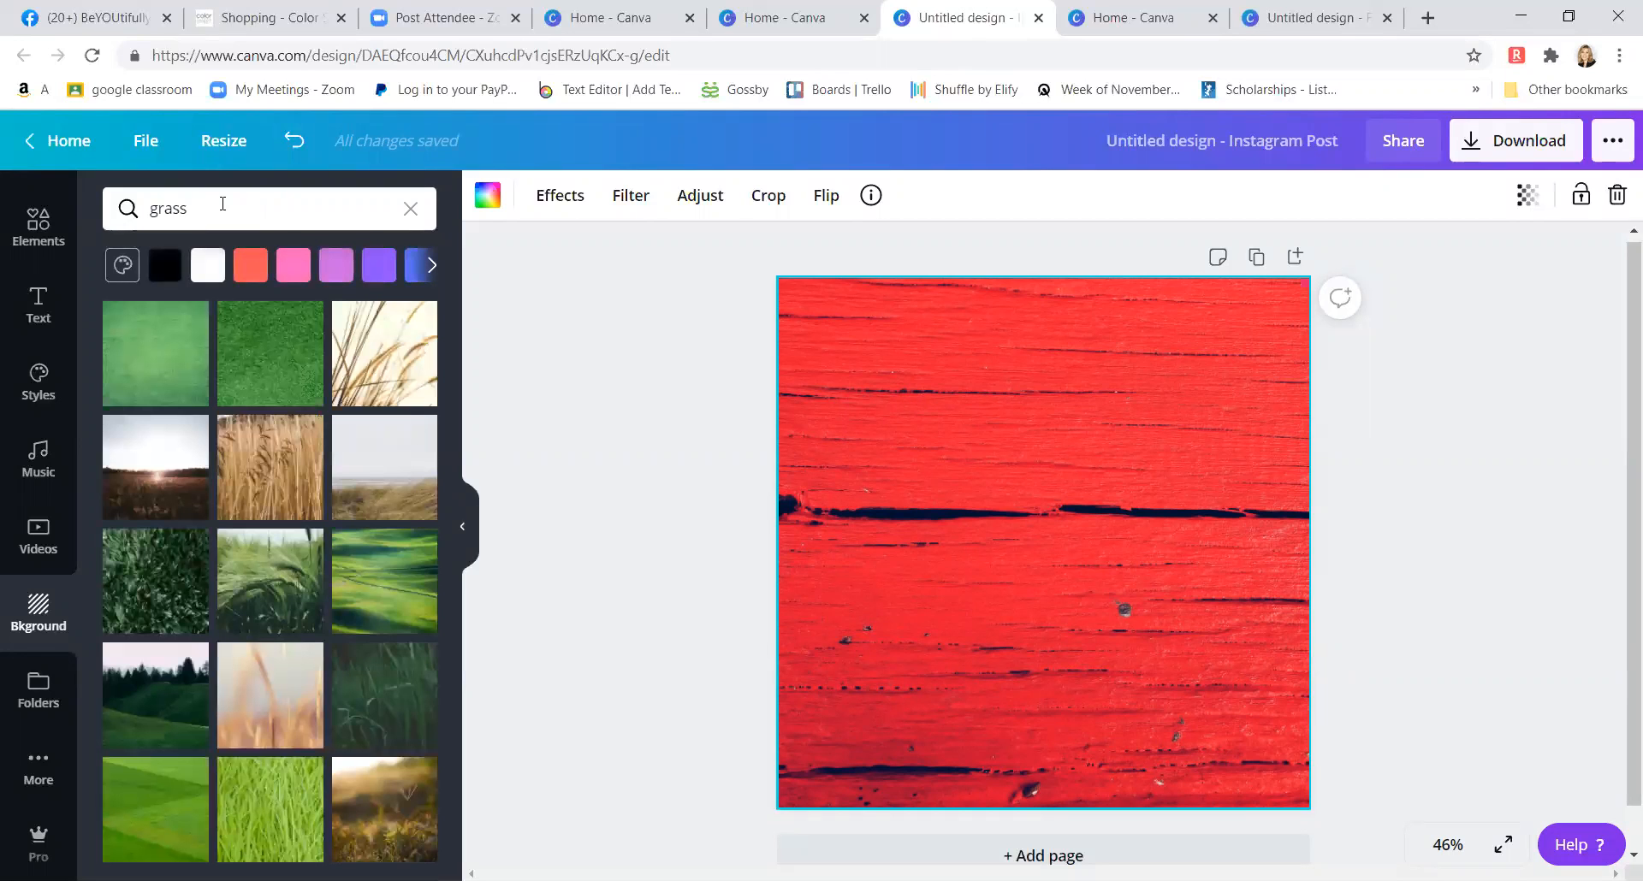
left_click(260, 824)
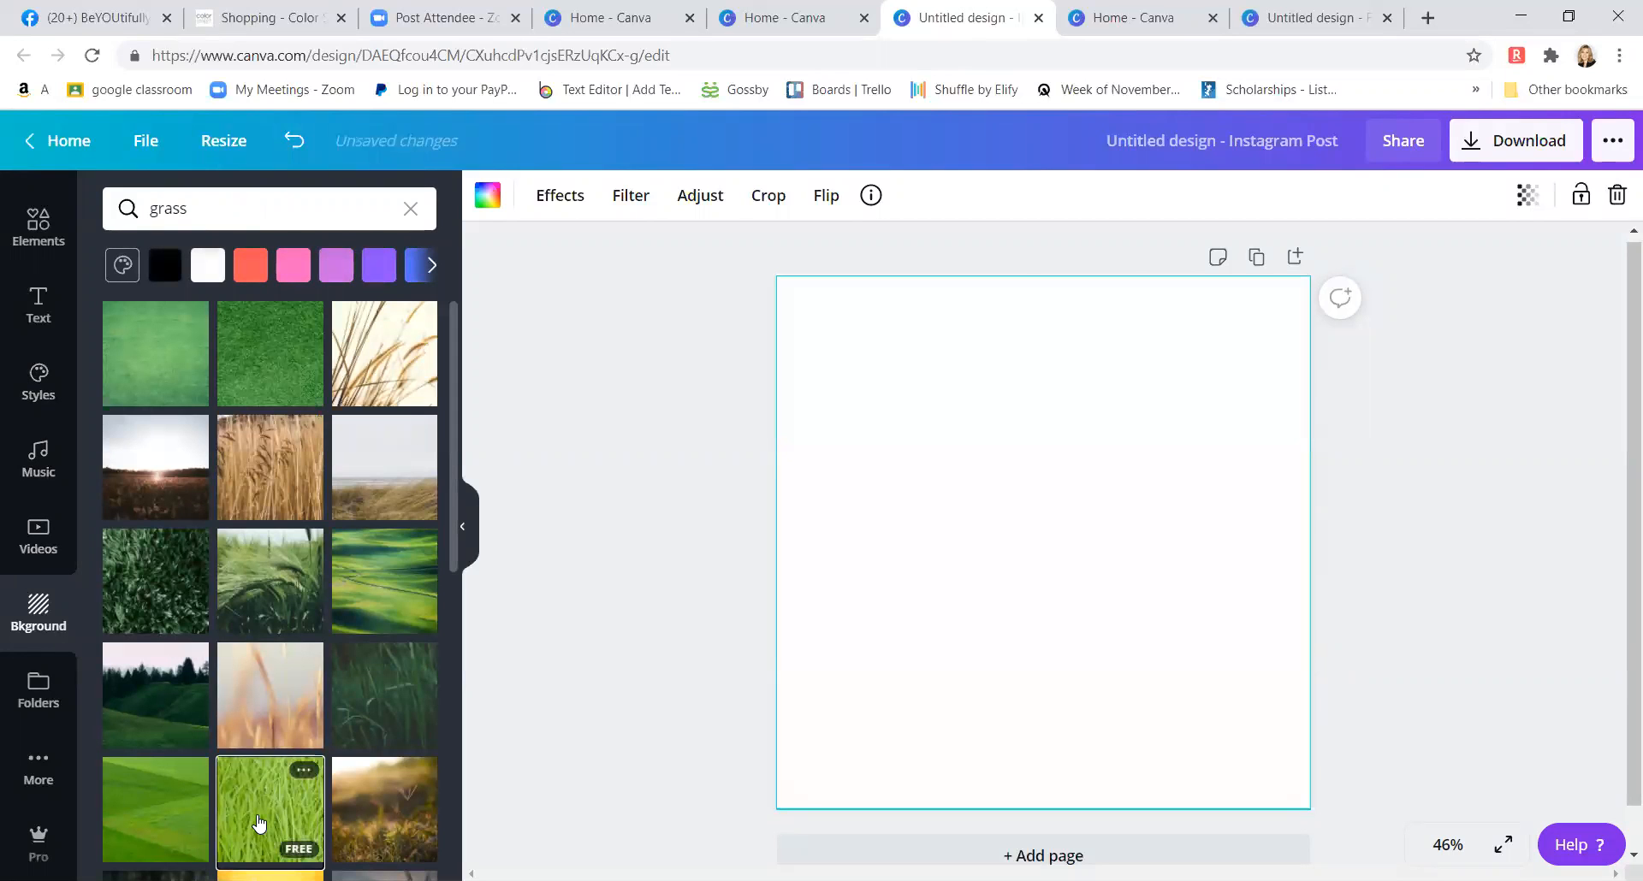
left_click(390, 580)
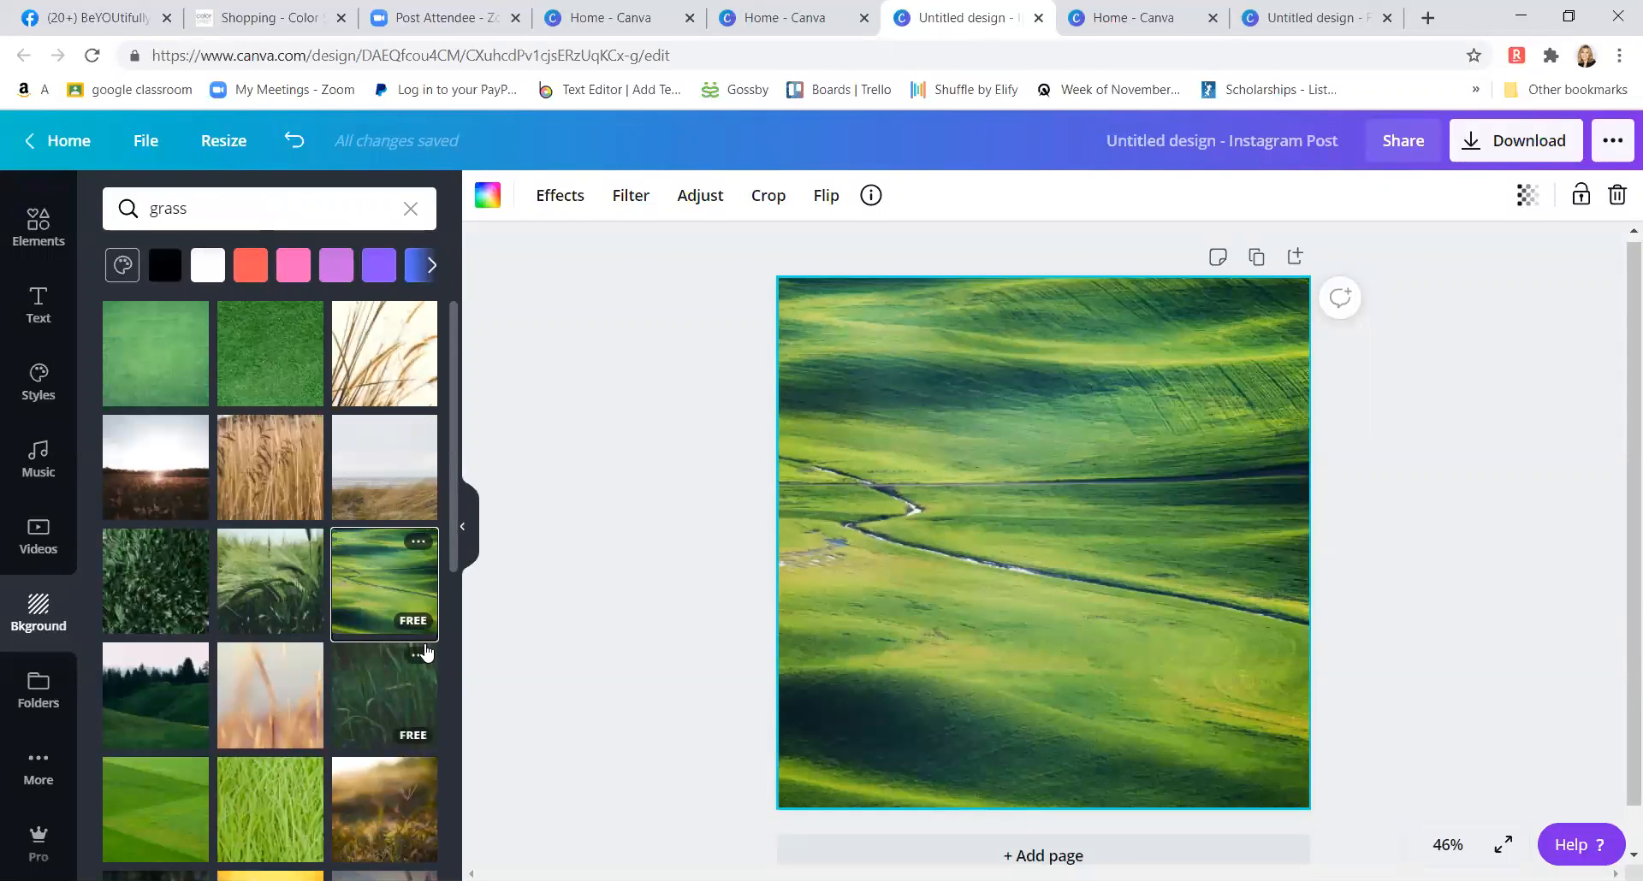
left_click(373, 362)
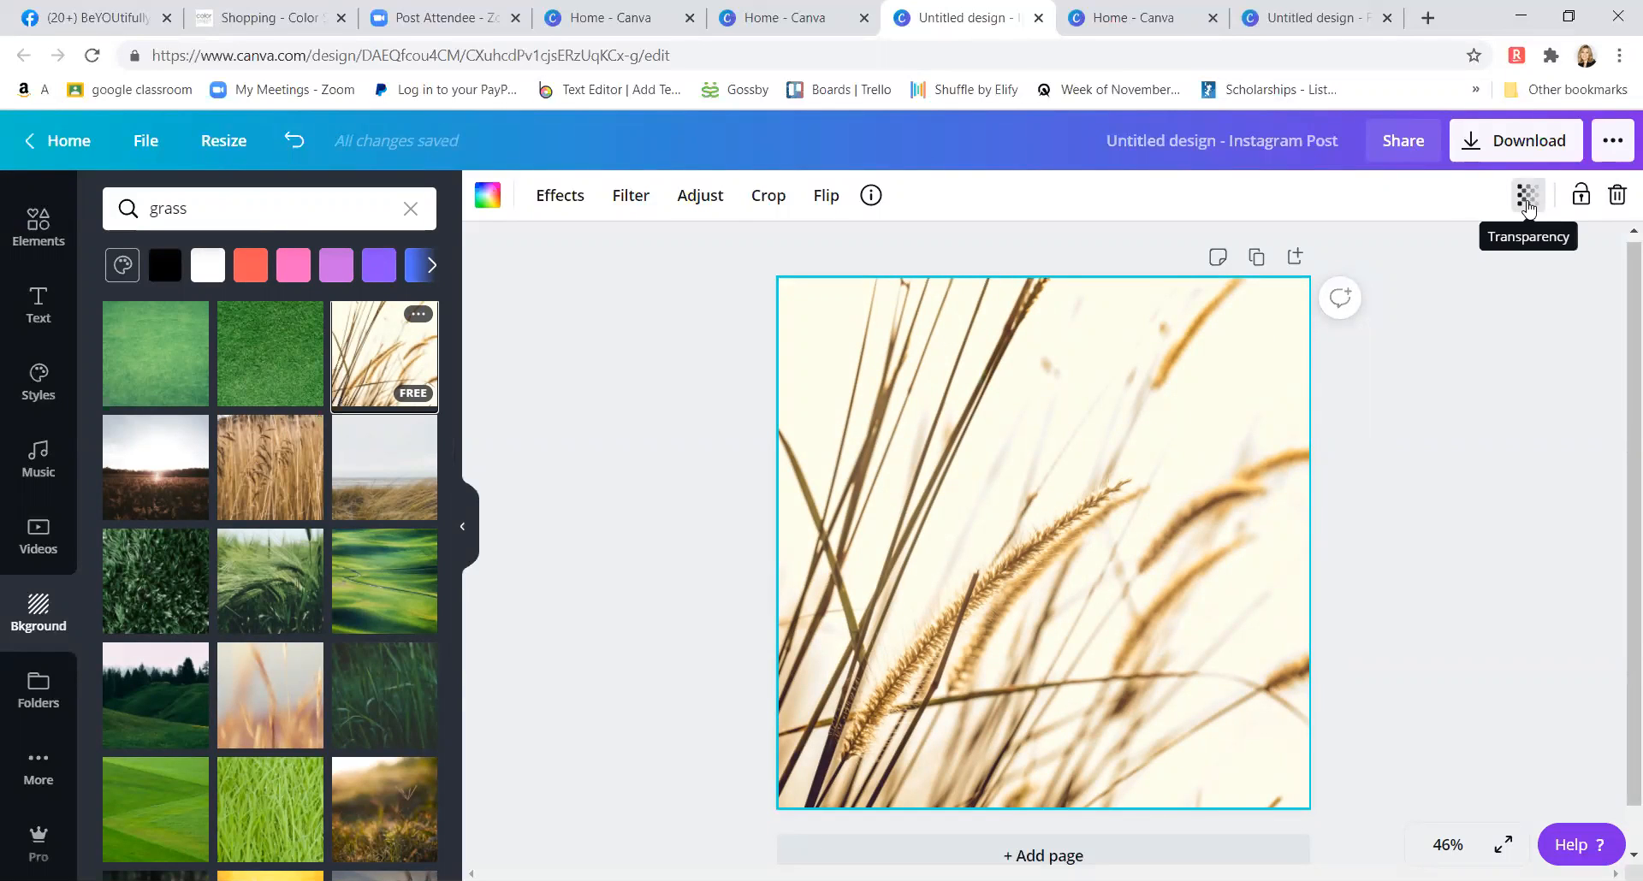
- Fade the golden grass background by setting its transparency to 35
left_click(1527, 197)
left_click_drag(1465, 251, 1379, 283)
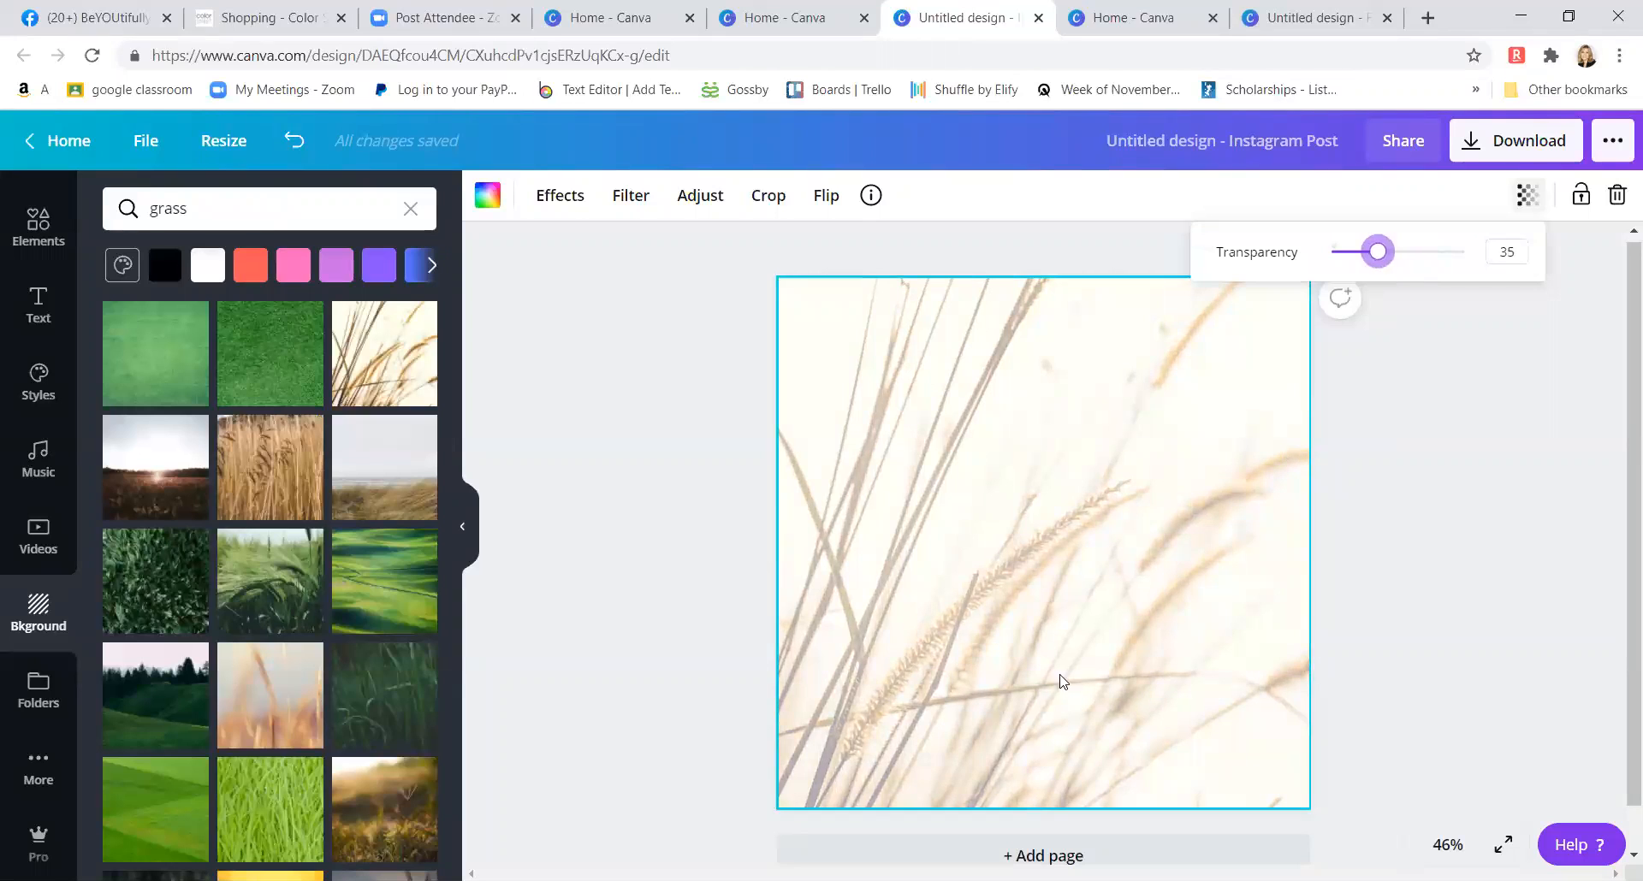
left_click(1026, 714)
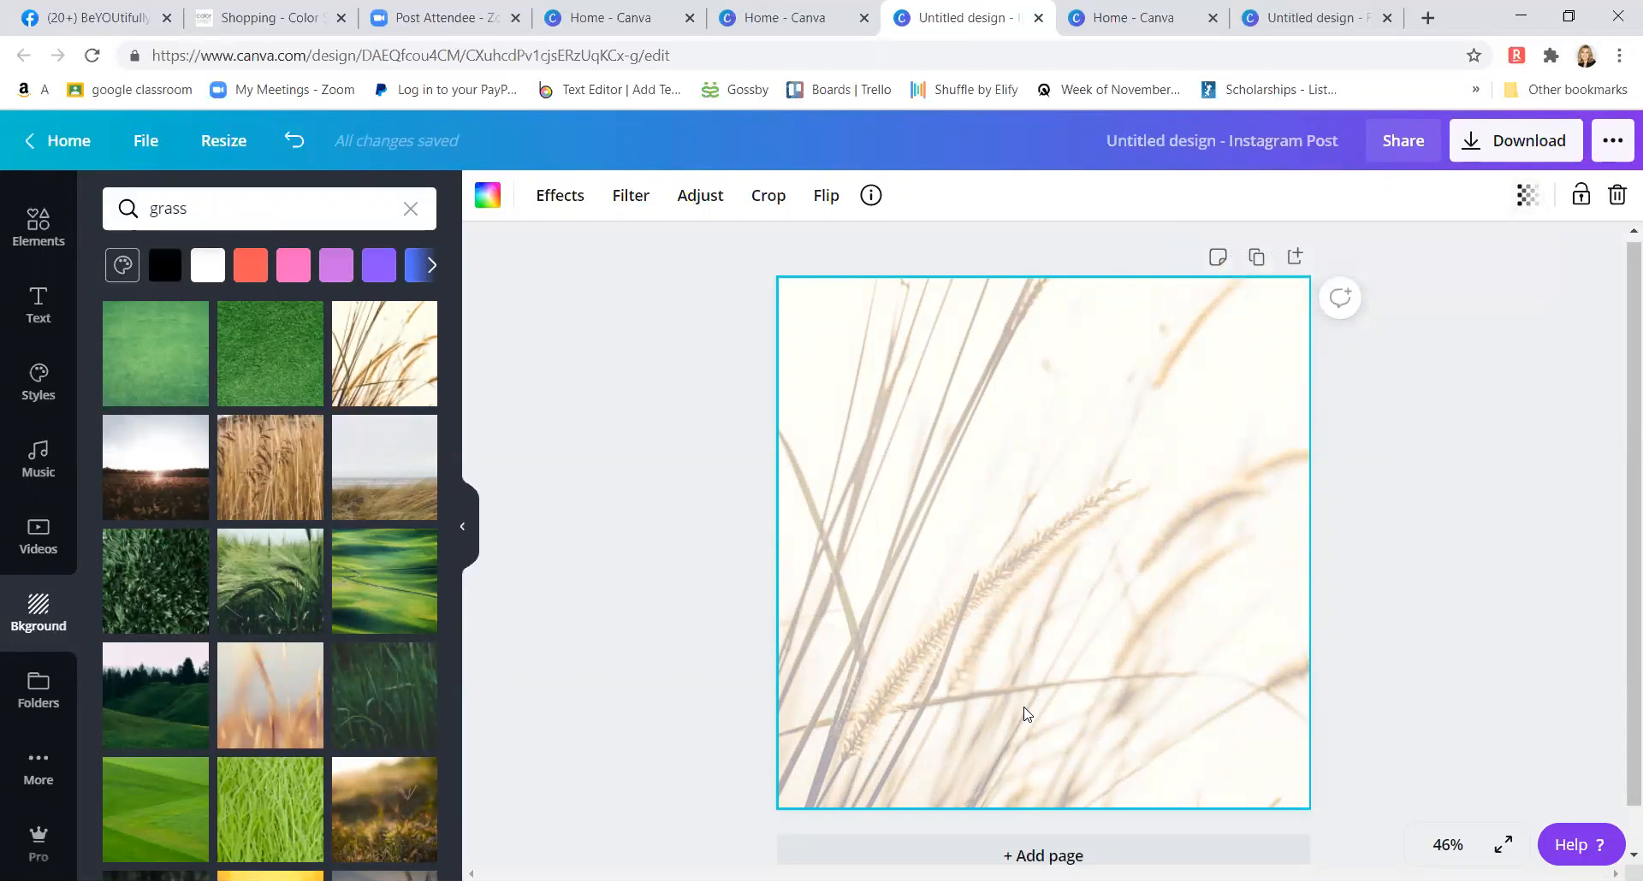
scroll(1058, 626, "up", 1)
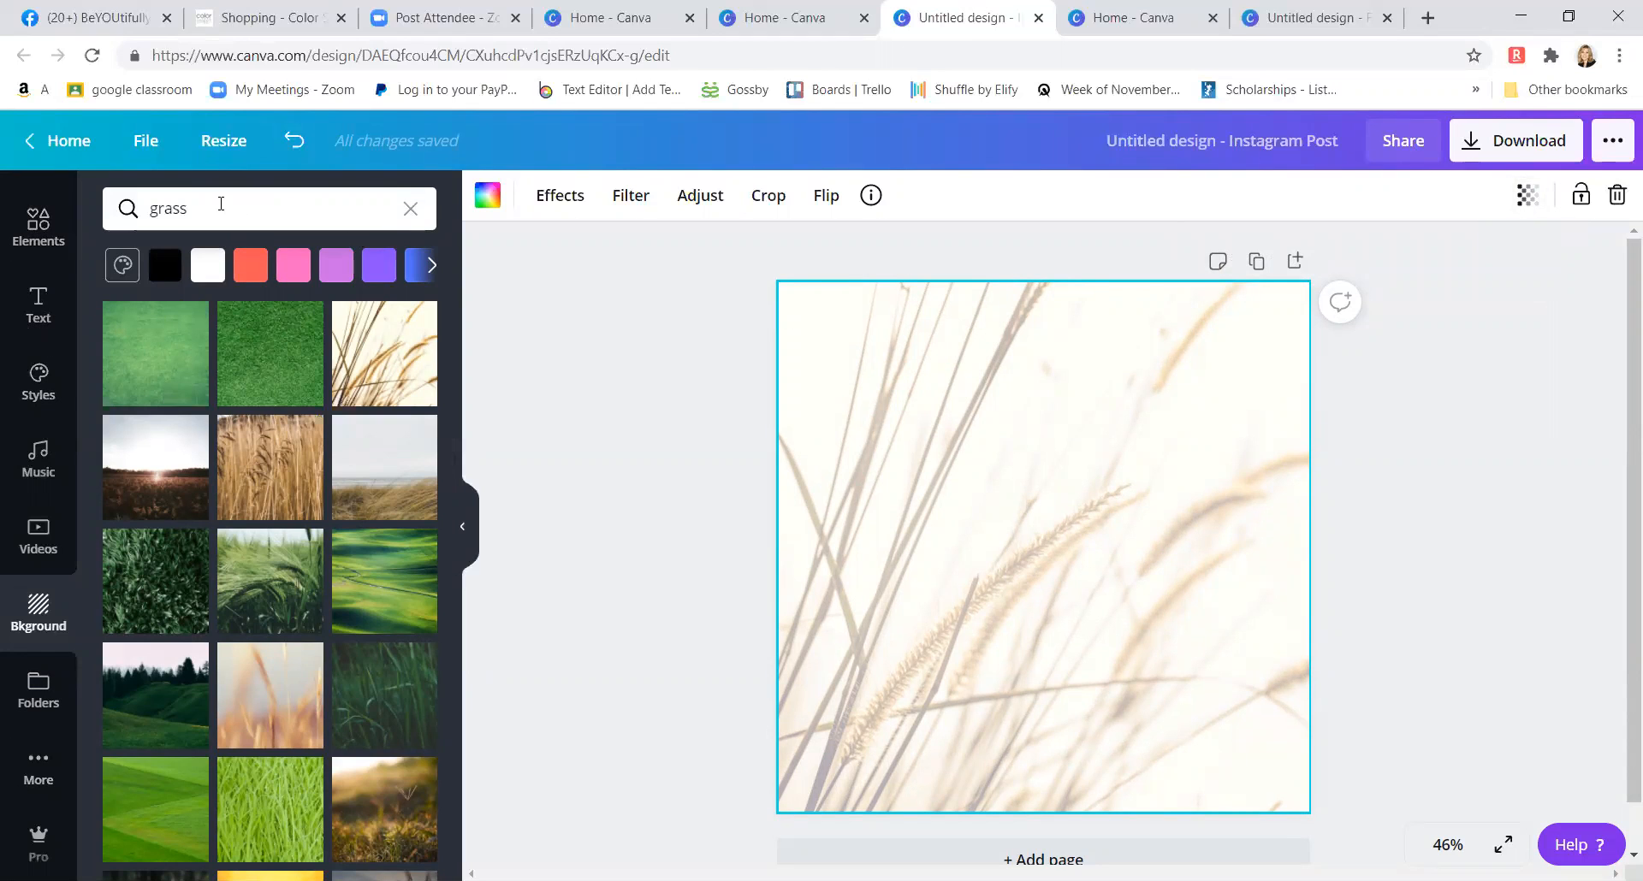
- Search the backgrounds for "stockings"
left_click(207, 204)
double_click(207, 204)
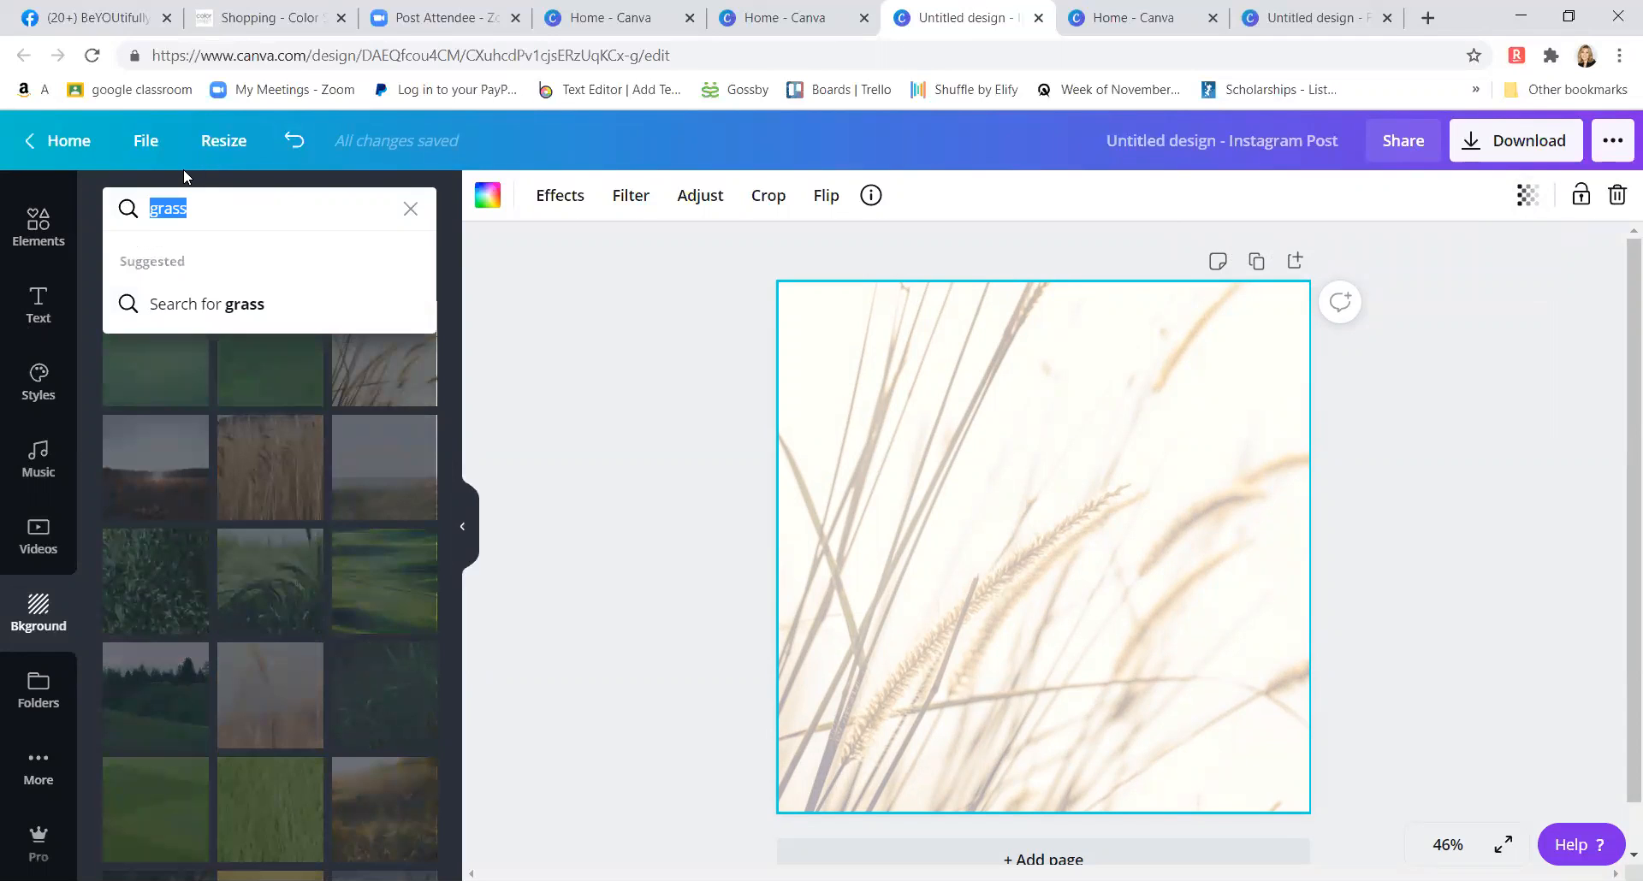
type("h")
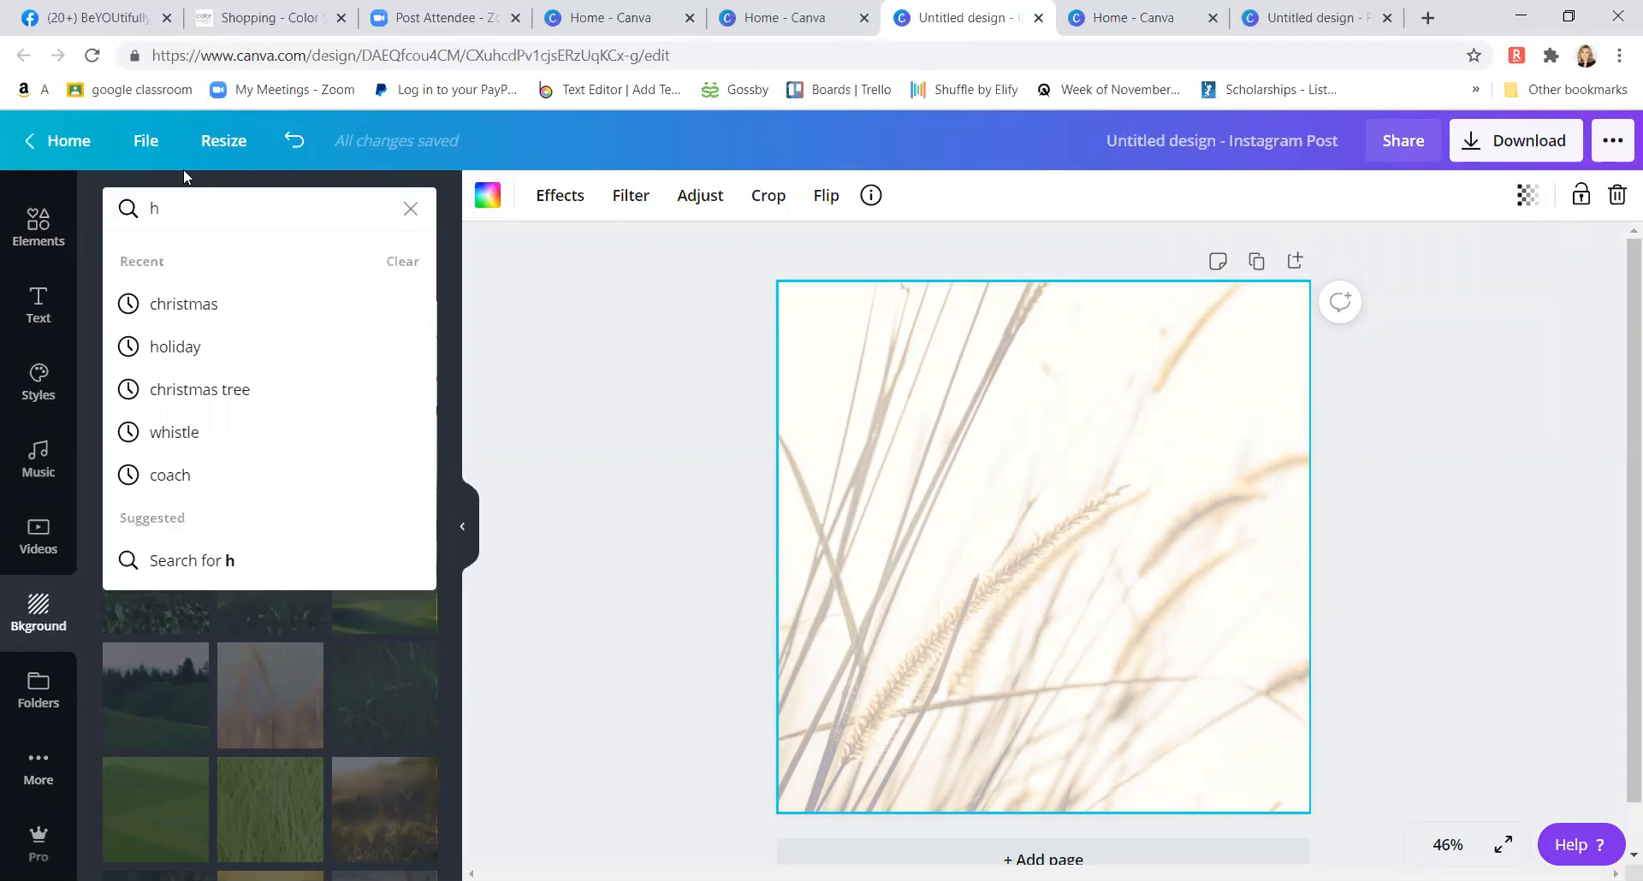
key("BackSpace")
type("s")
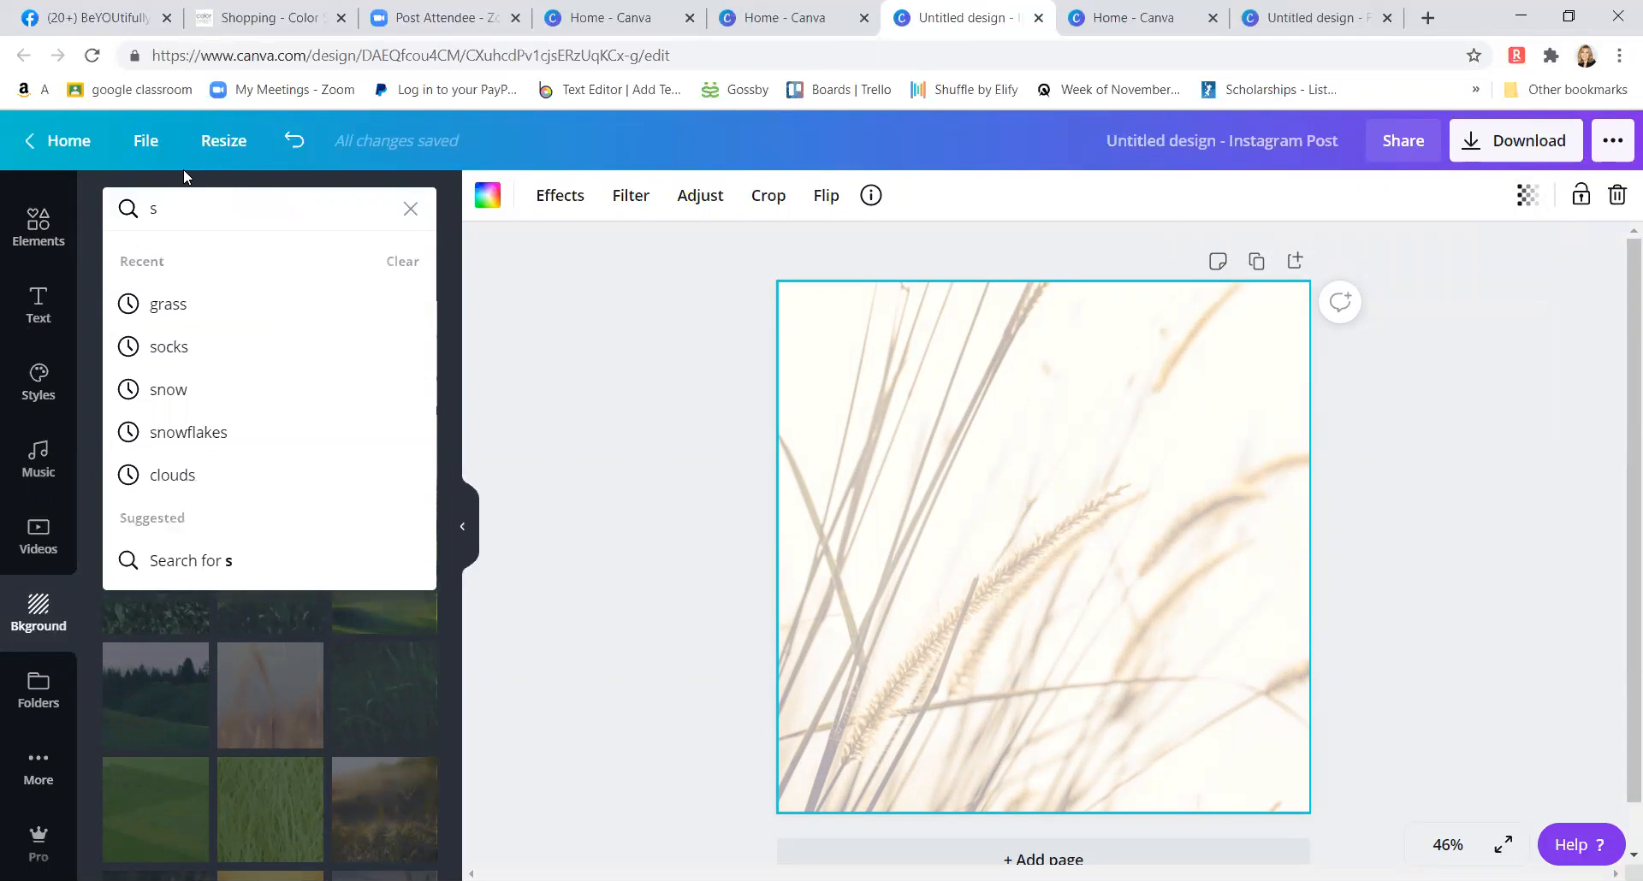
type("tocki")
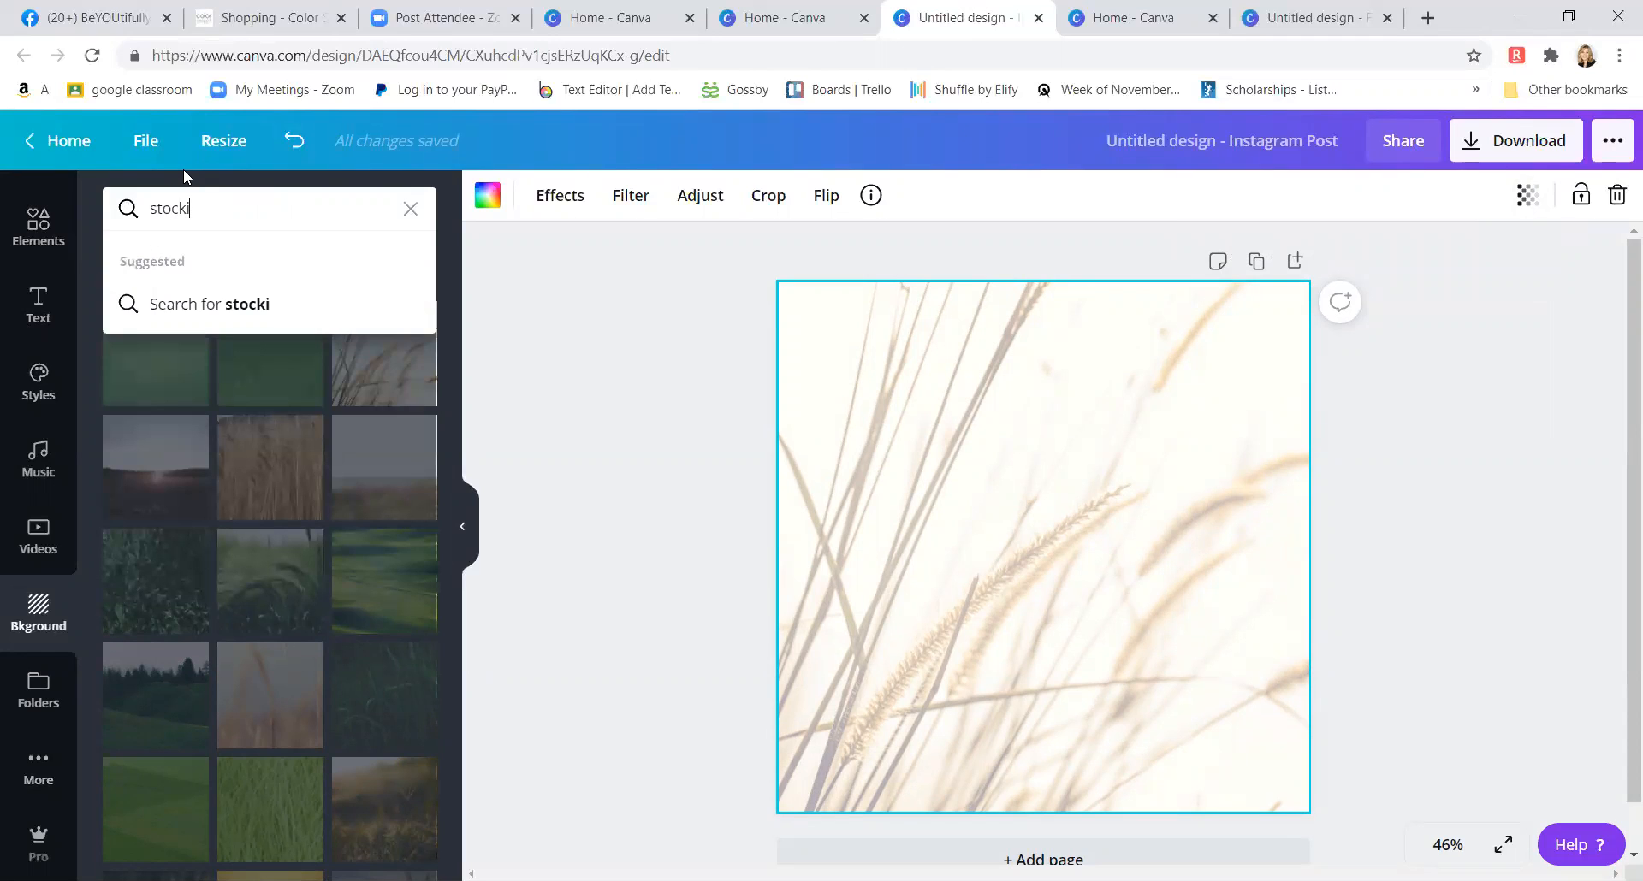
type("ngs")
key("Return")
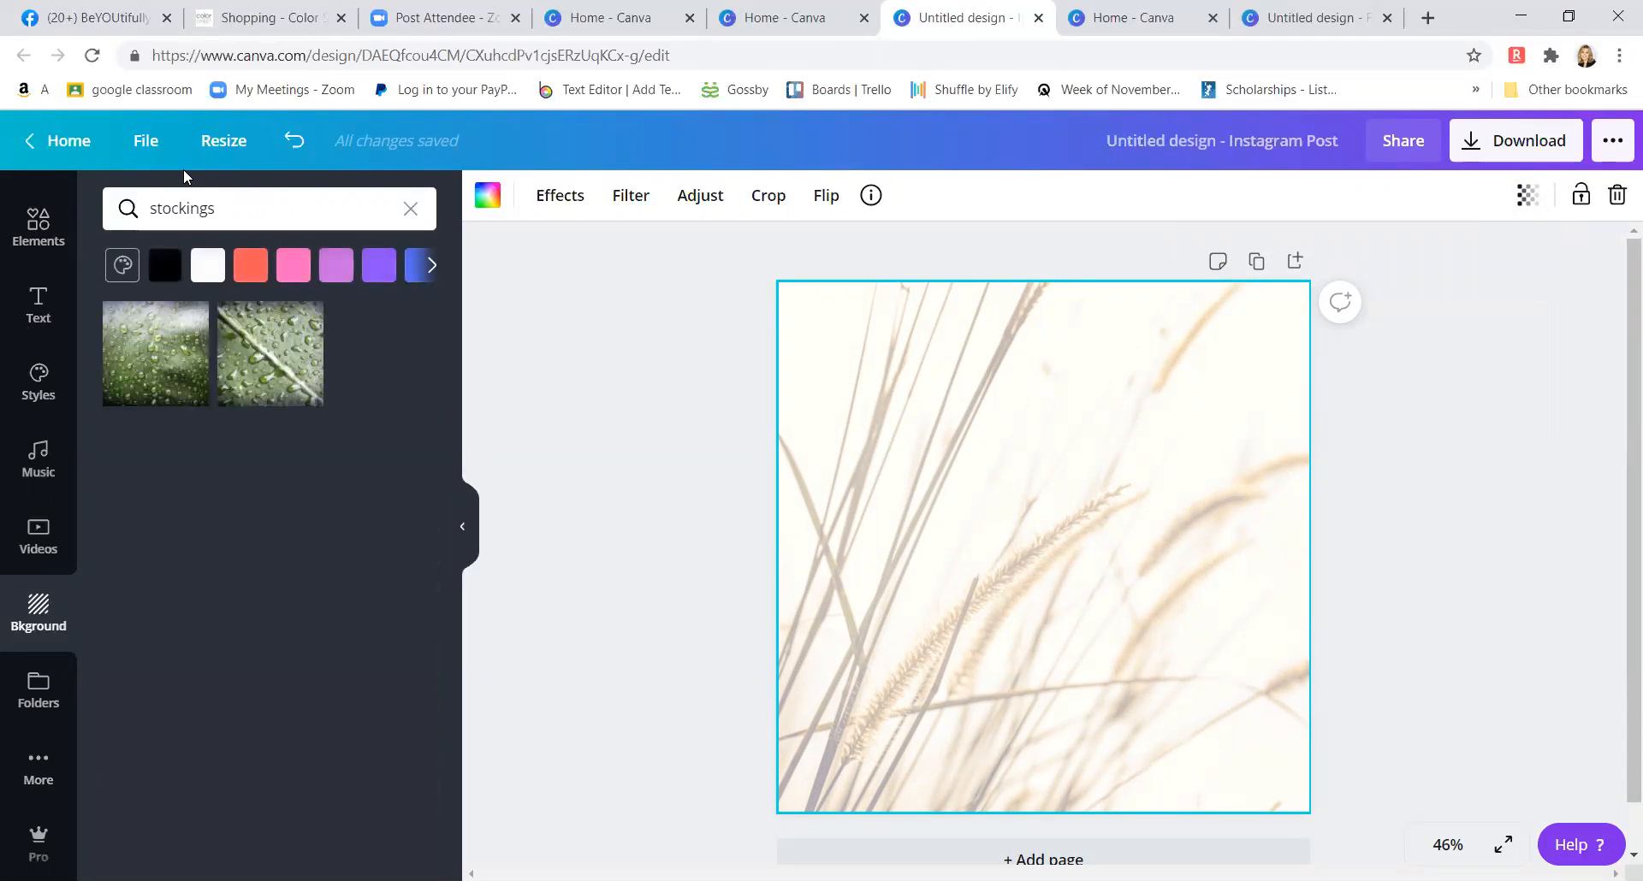
- Search the backgrounds for "winter", apply the frosty ice crystal texture to the page and set its transparency to 76
left_click_drag(253, 204, 33, 209)
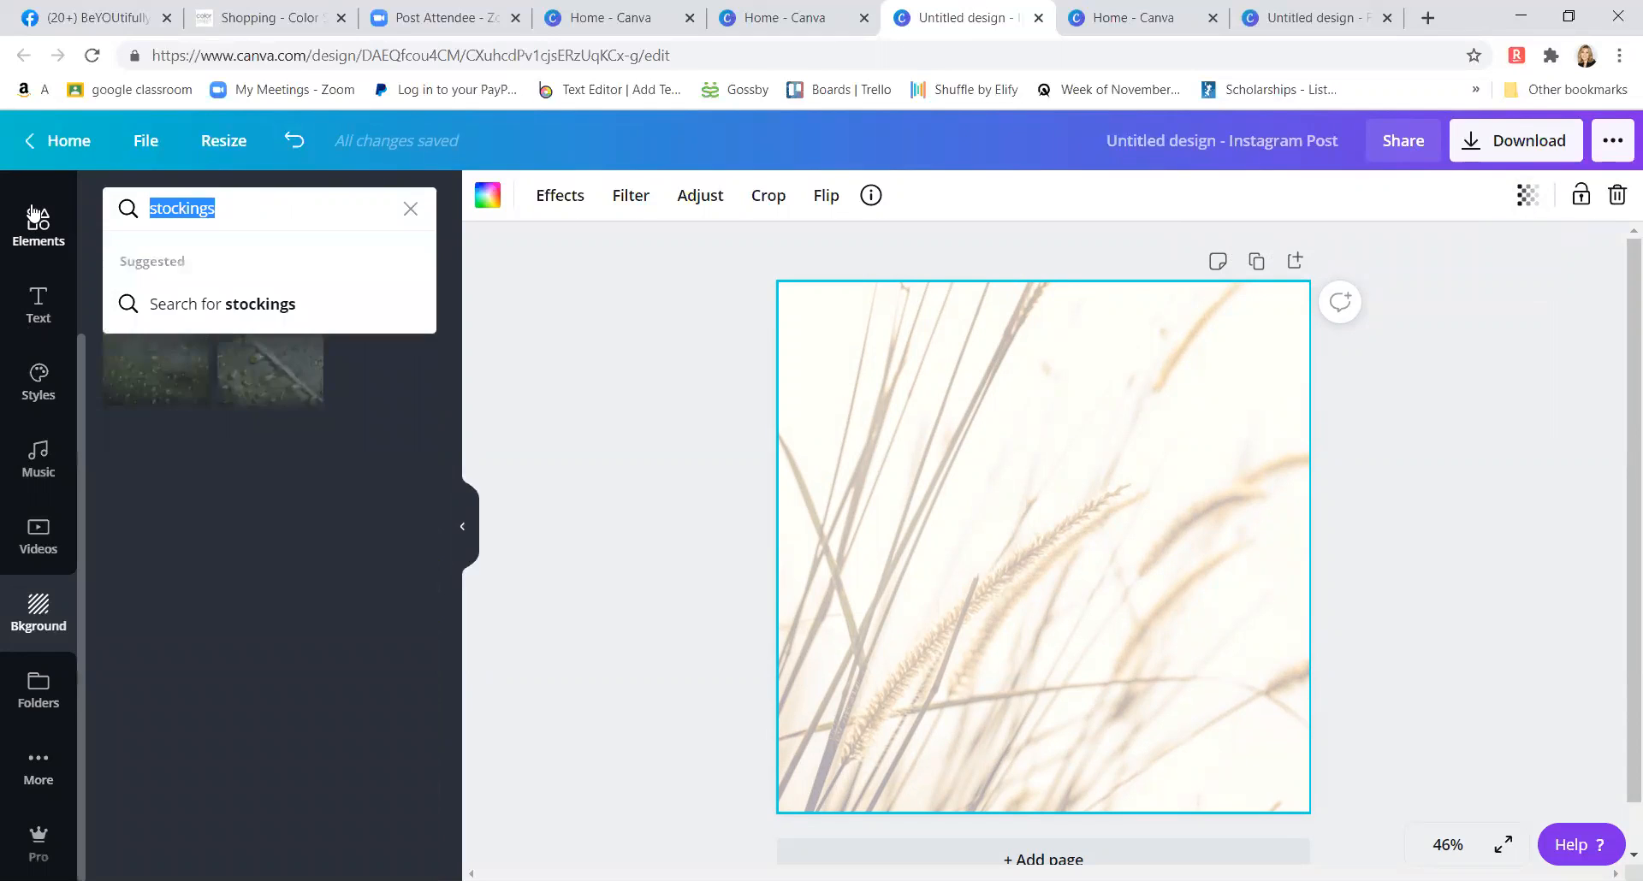
type("winter")
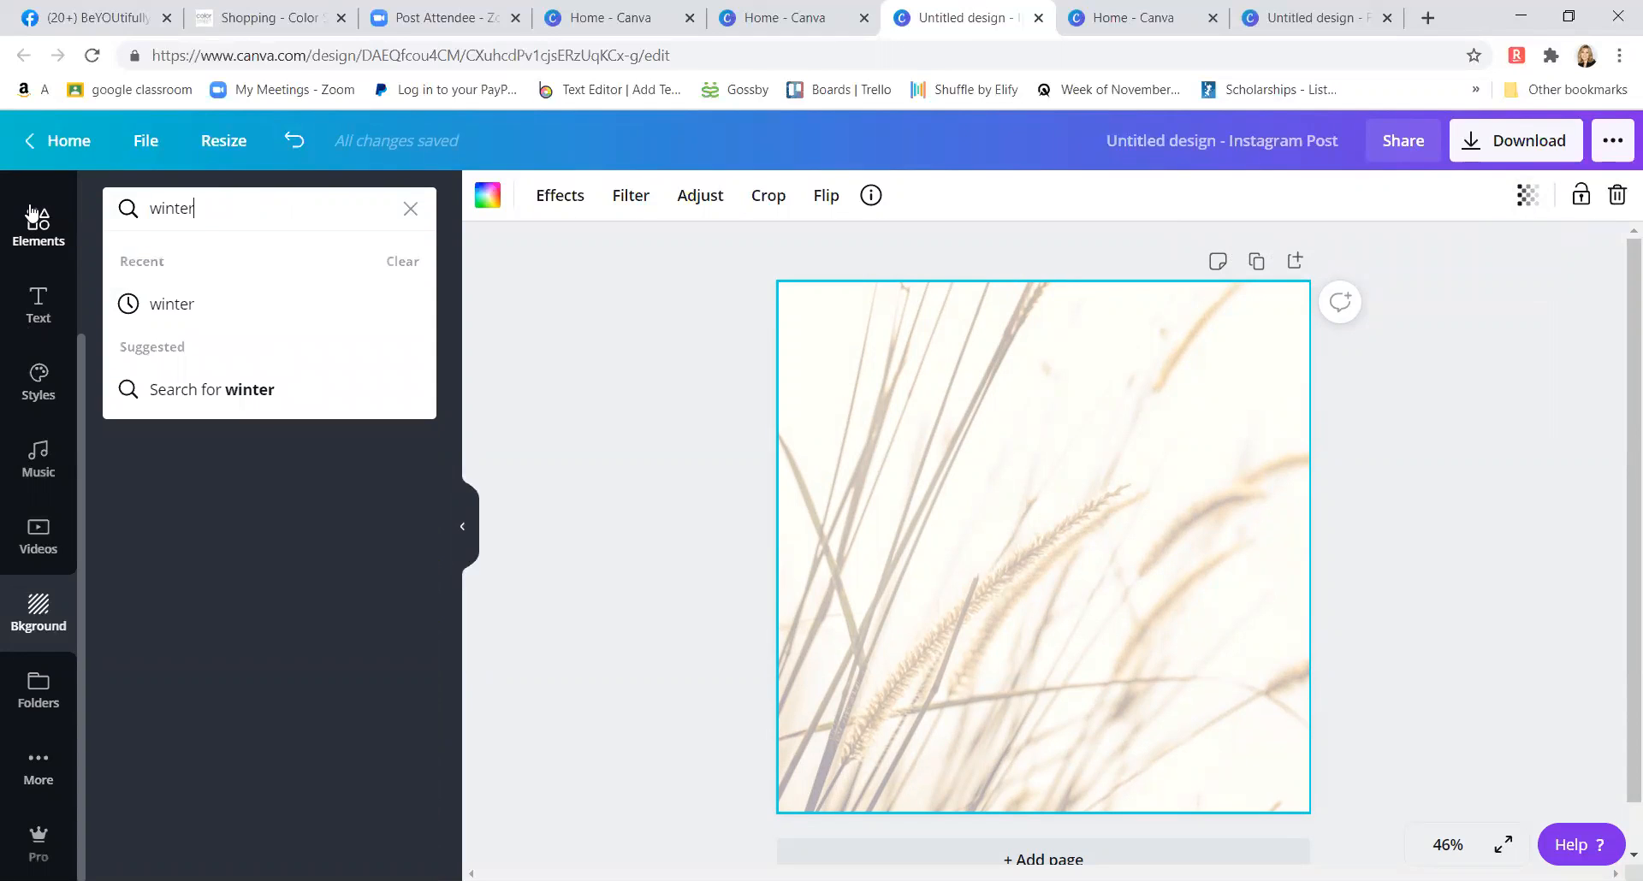
key("Return")
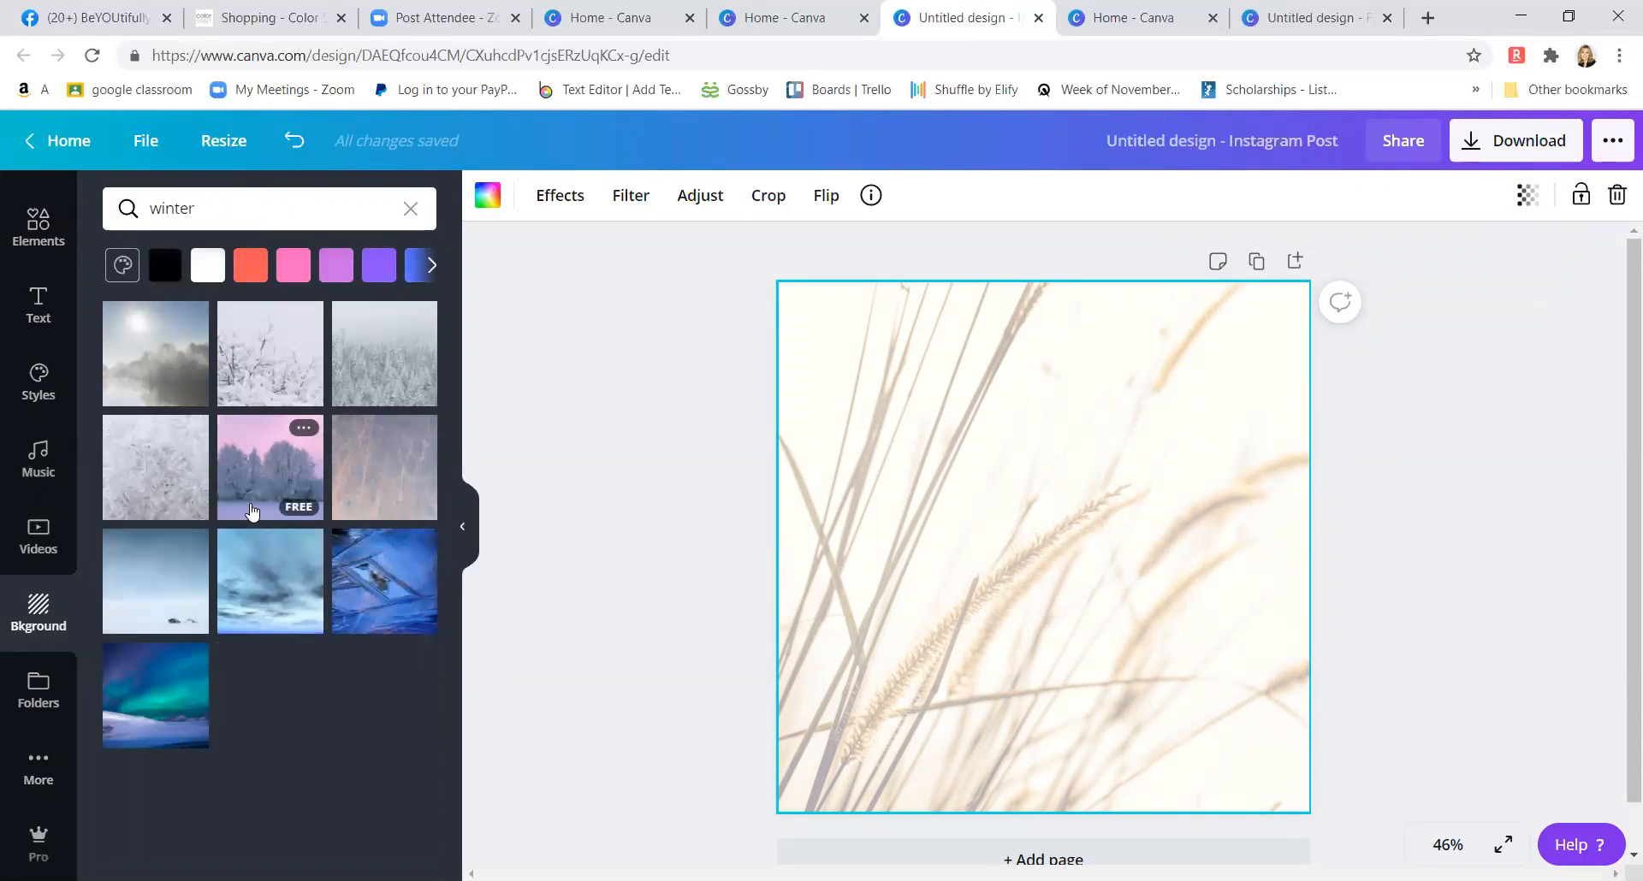
left_click(261, 342)
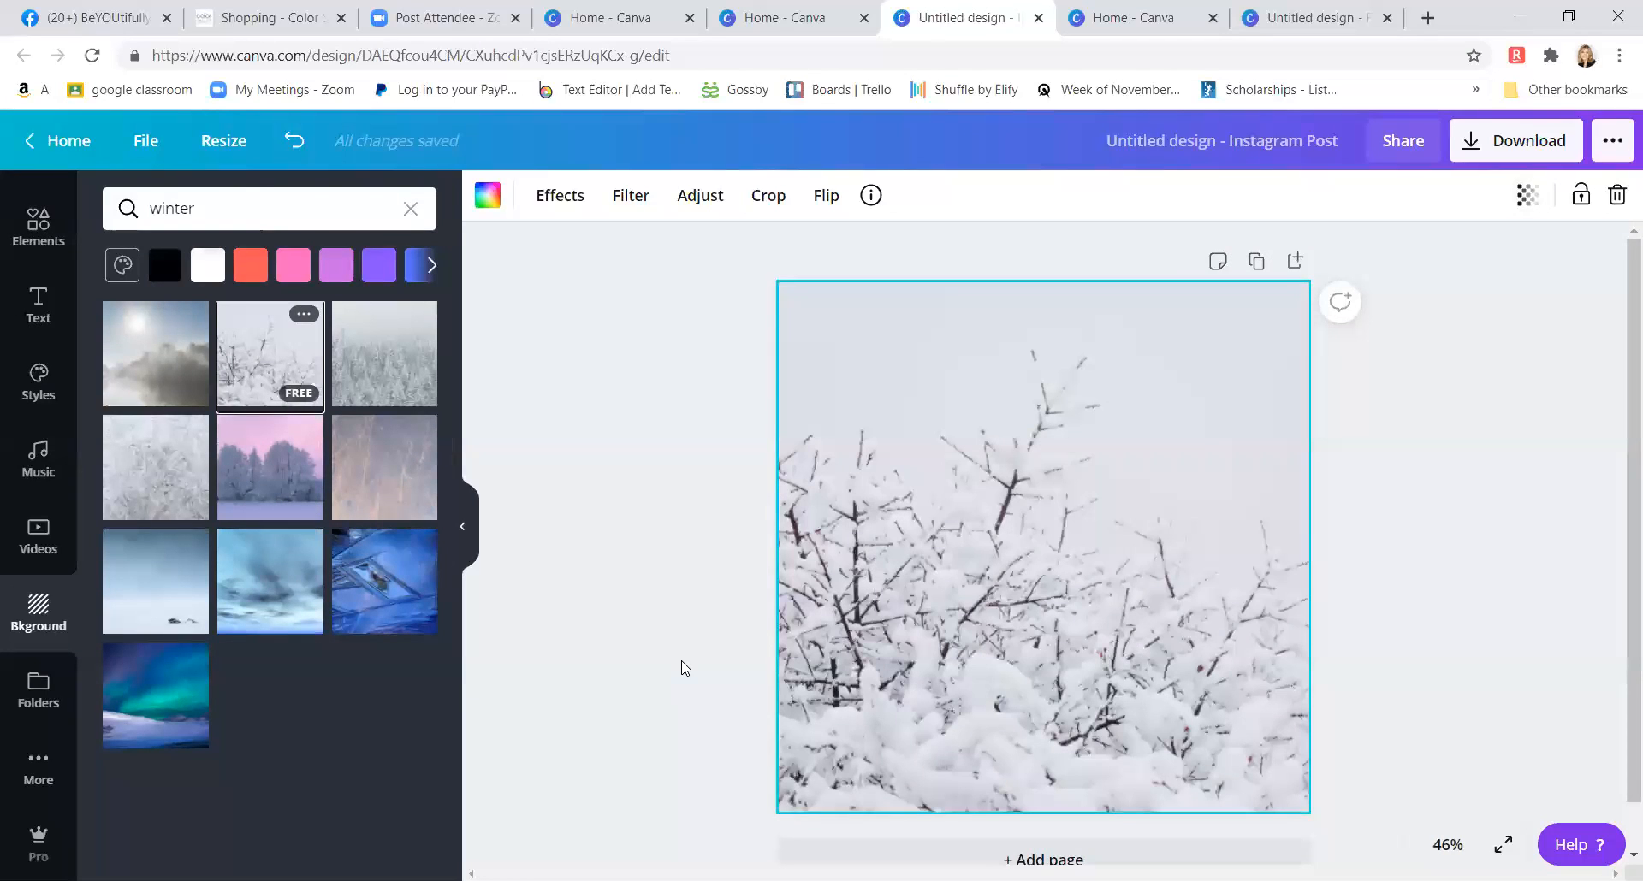
left_click(156, 468)
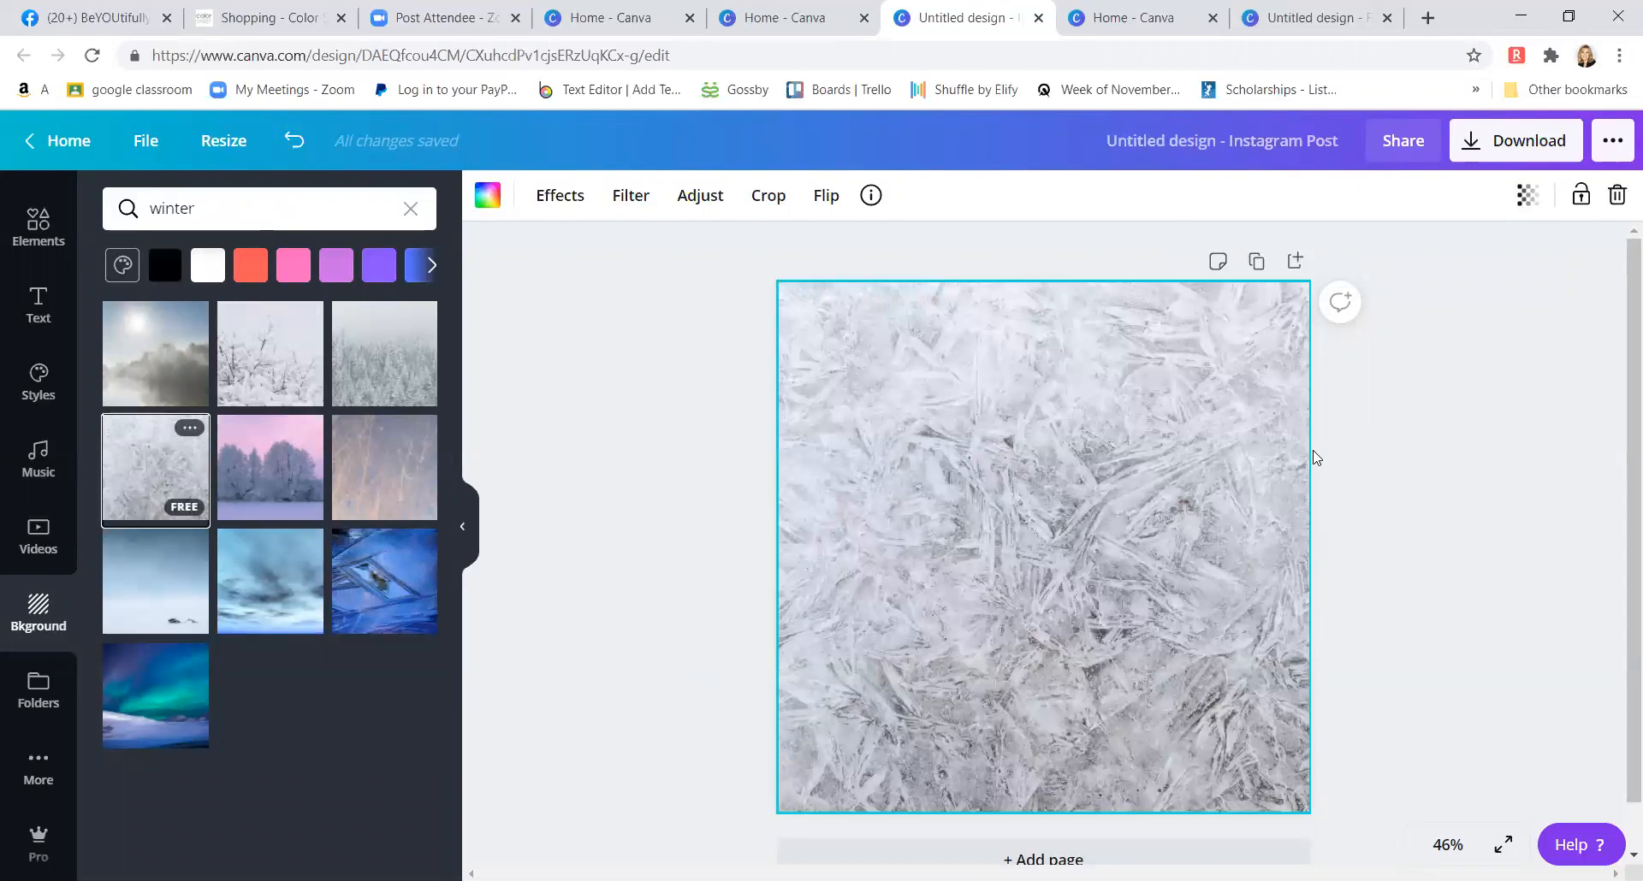
left_click(1528, 197)
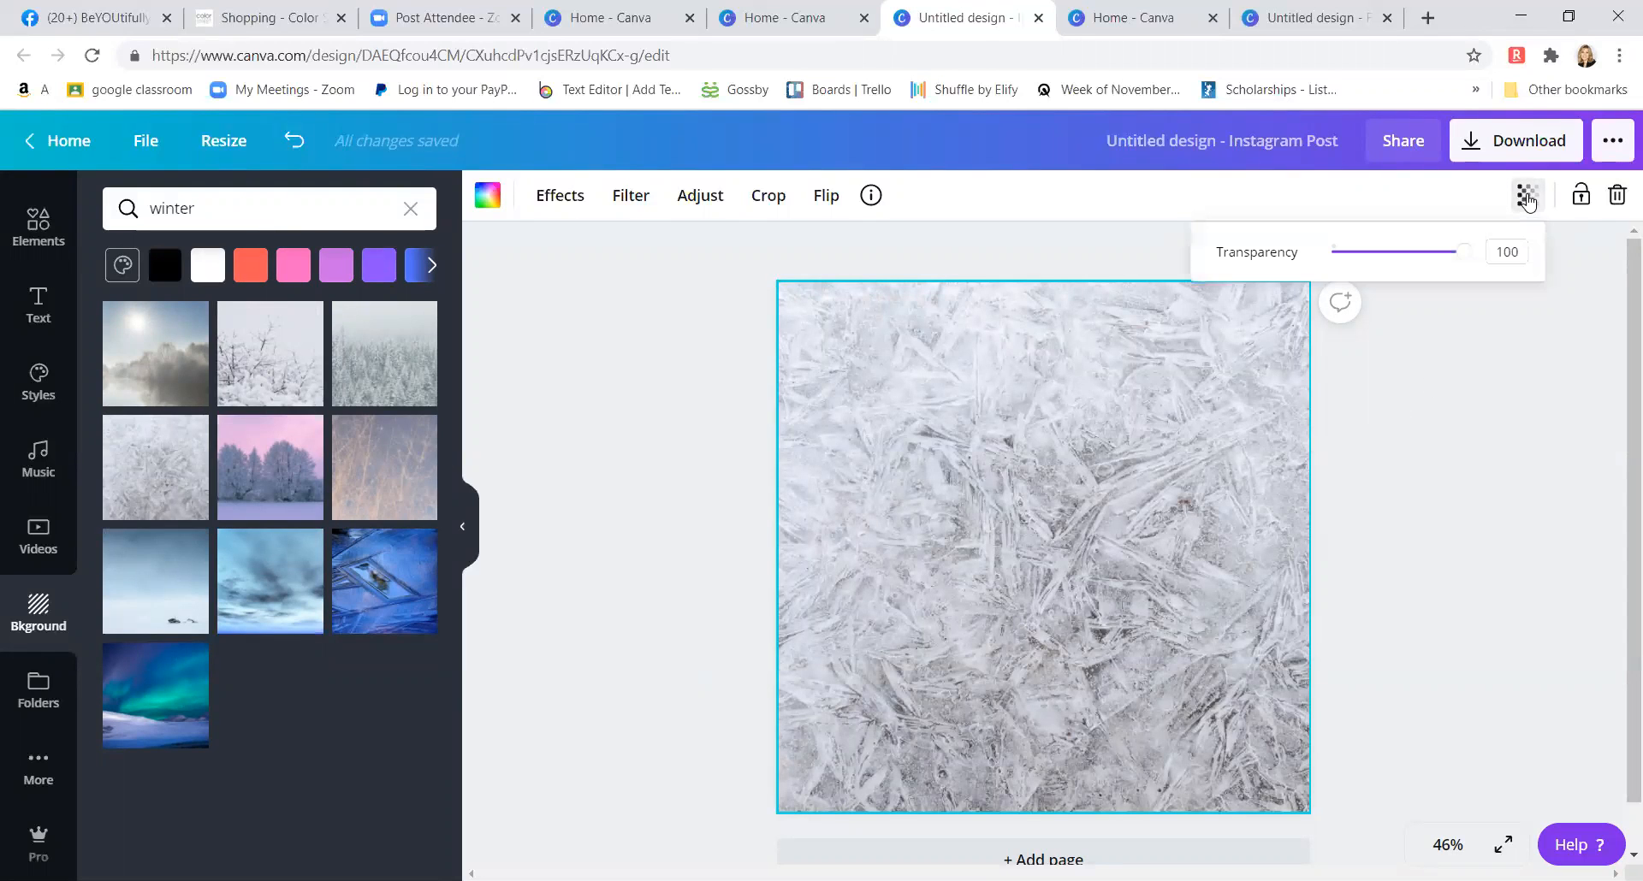
left_click_drag(1464, 253, 1434, 269)
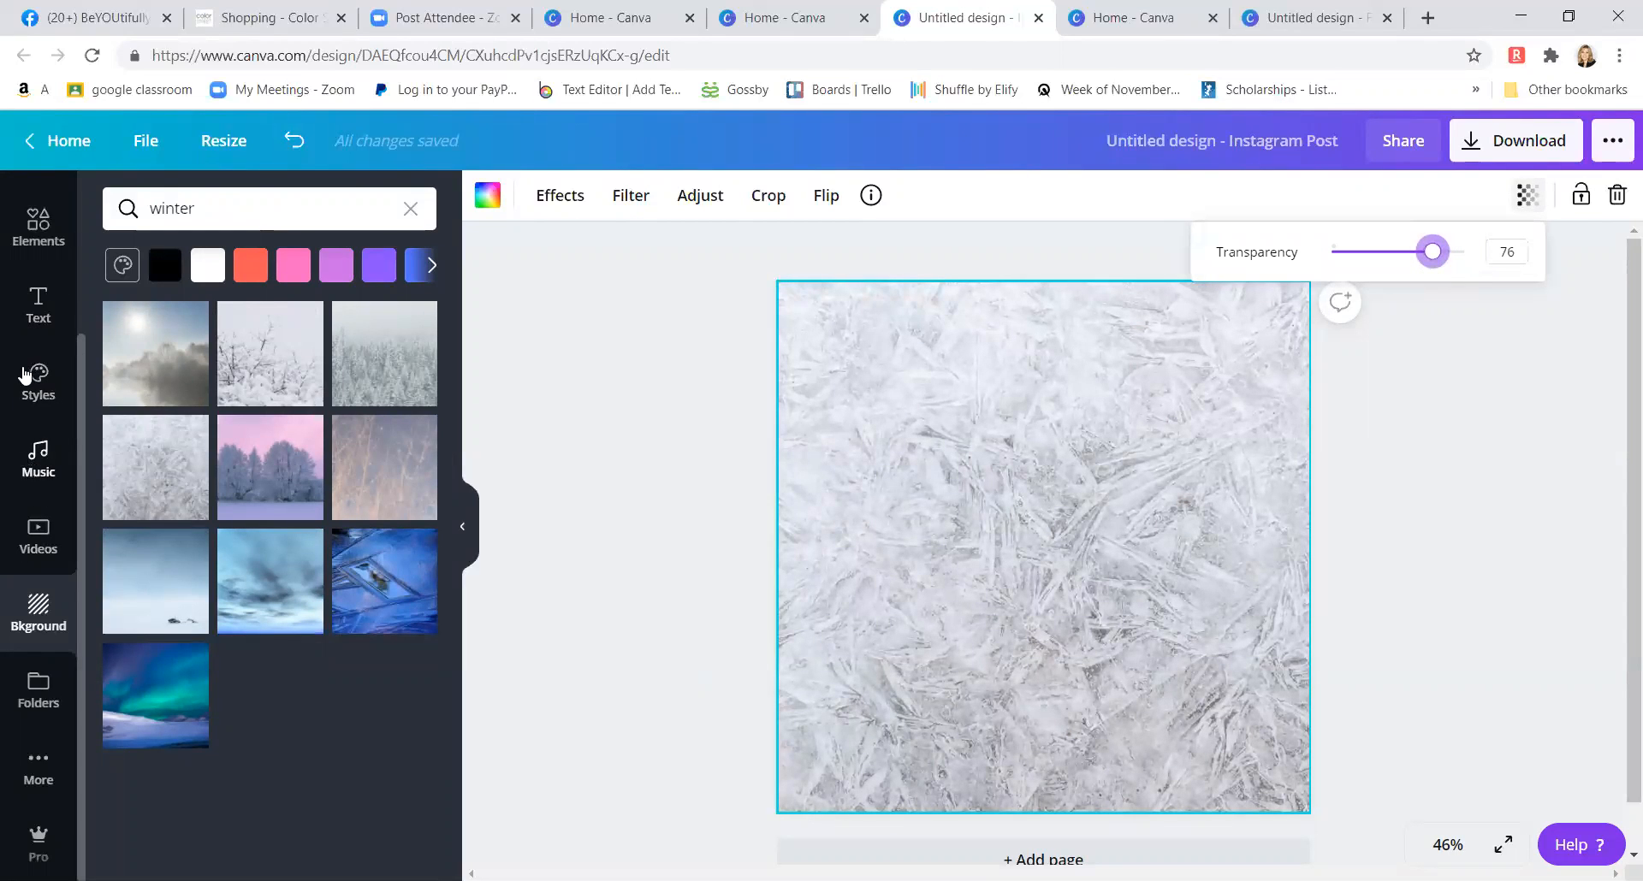
- Add a heading text box to the page and set its font to Gotham Book
left_click(36, 318)
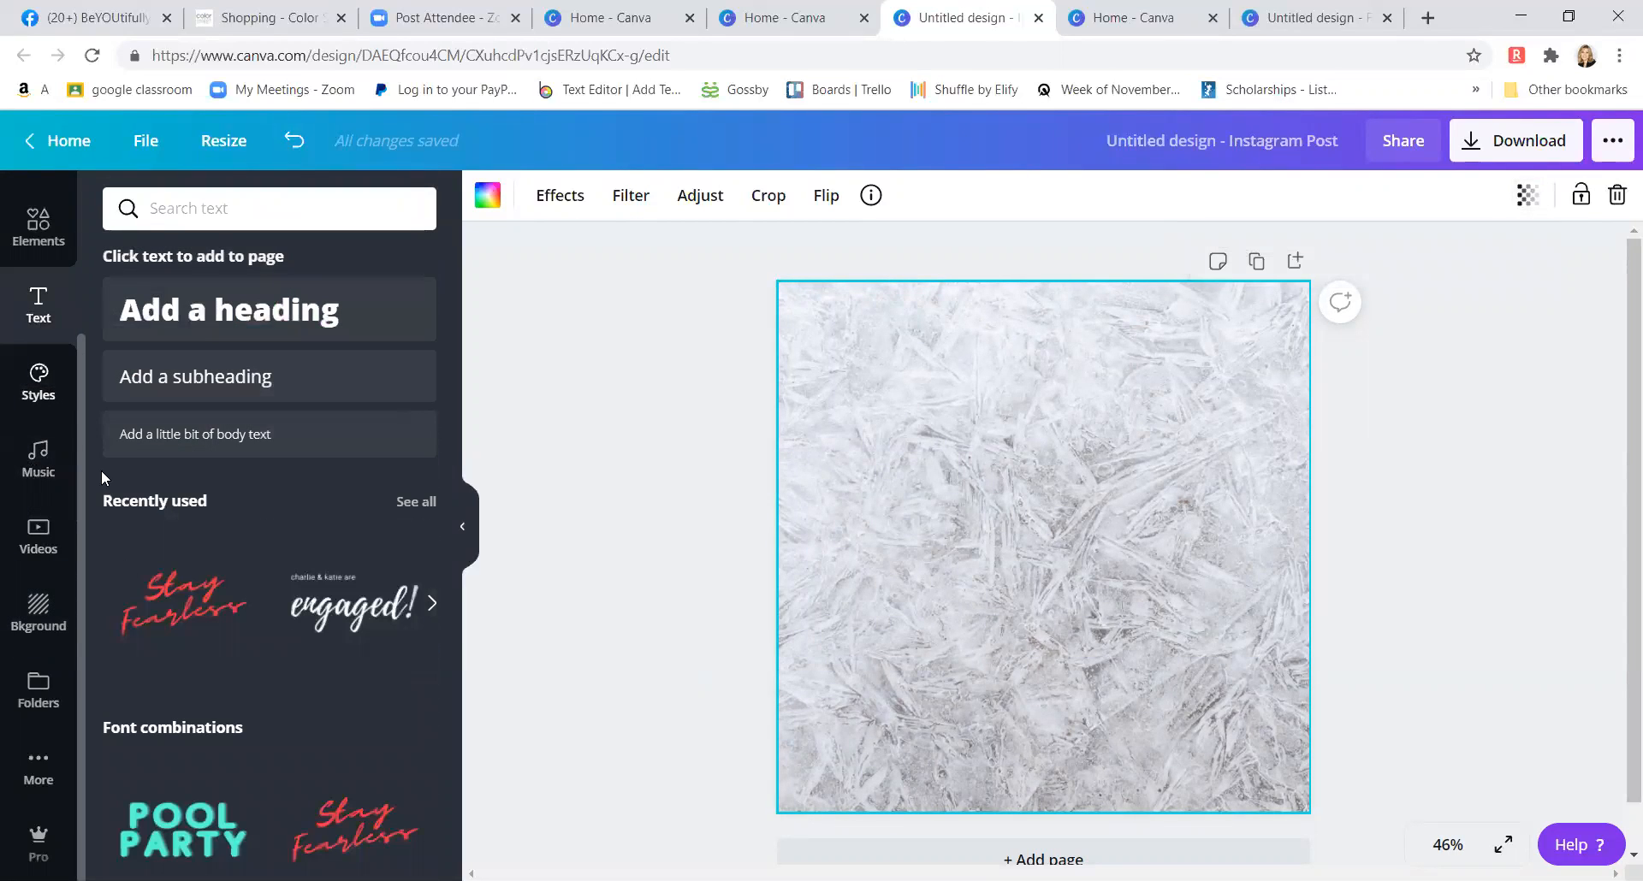
left_click(272, 320)
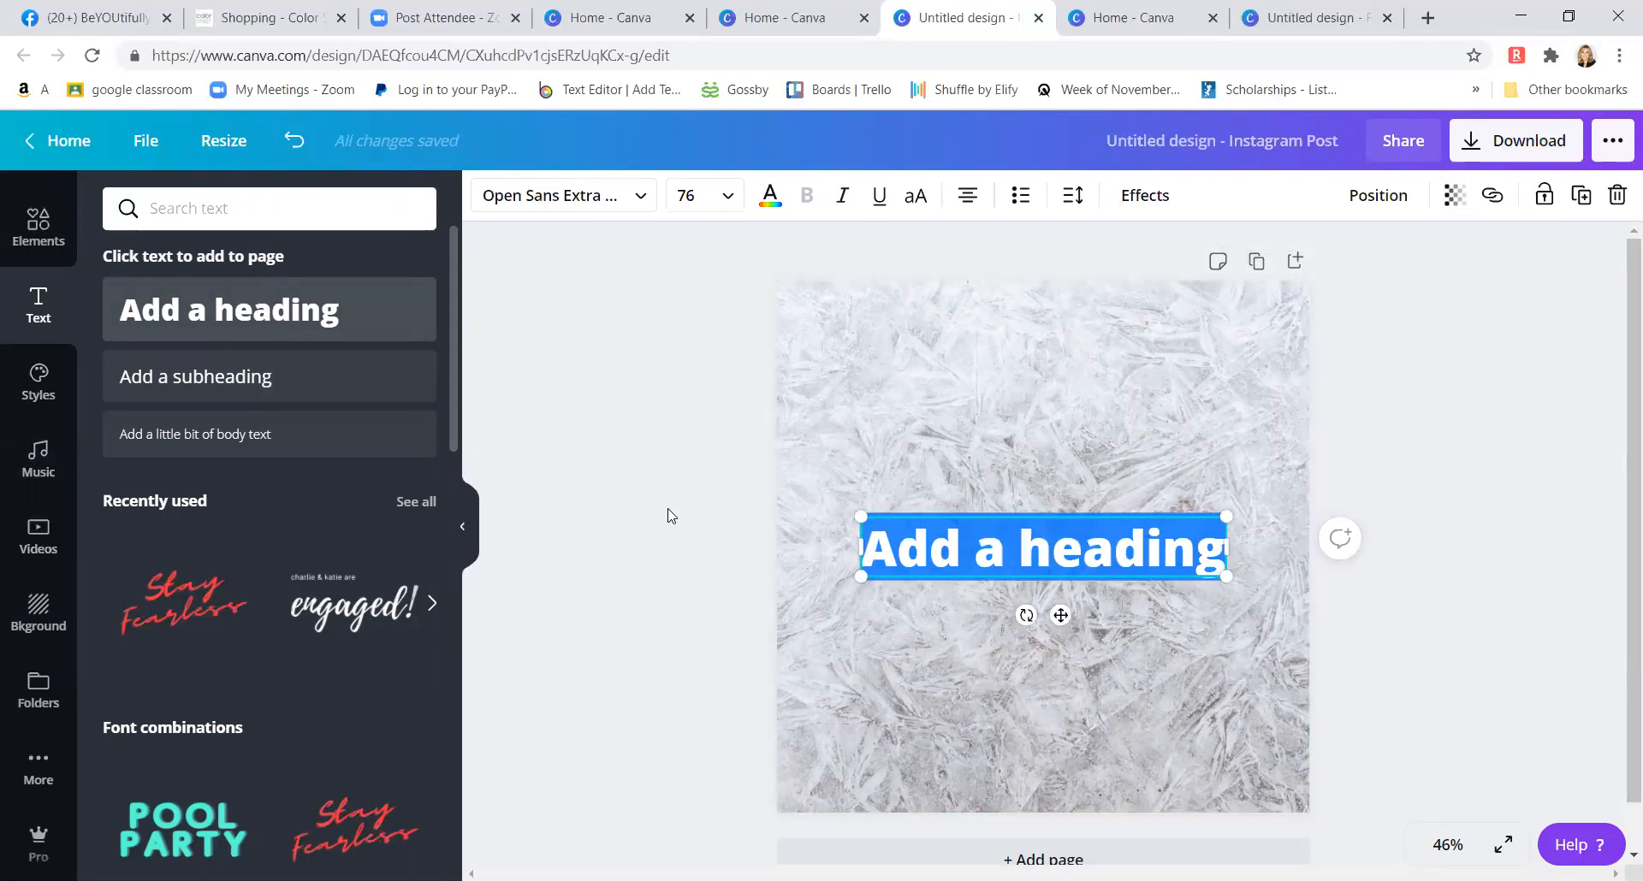
left_click(638, 193)
left_click(169, 385)
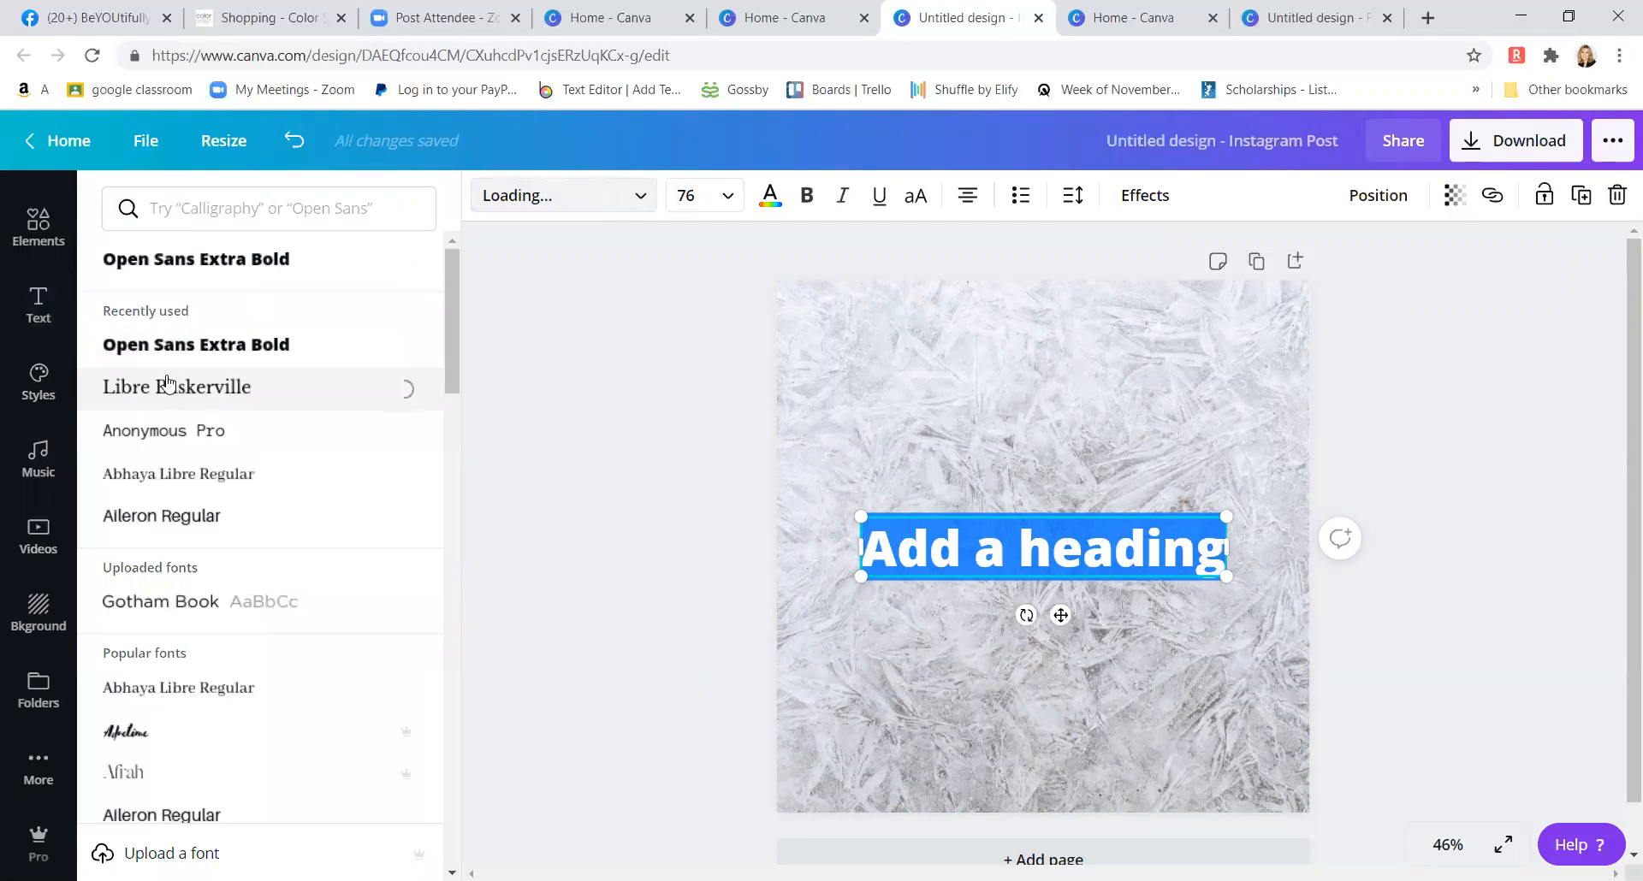
left_click(178, 515)
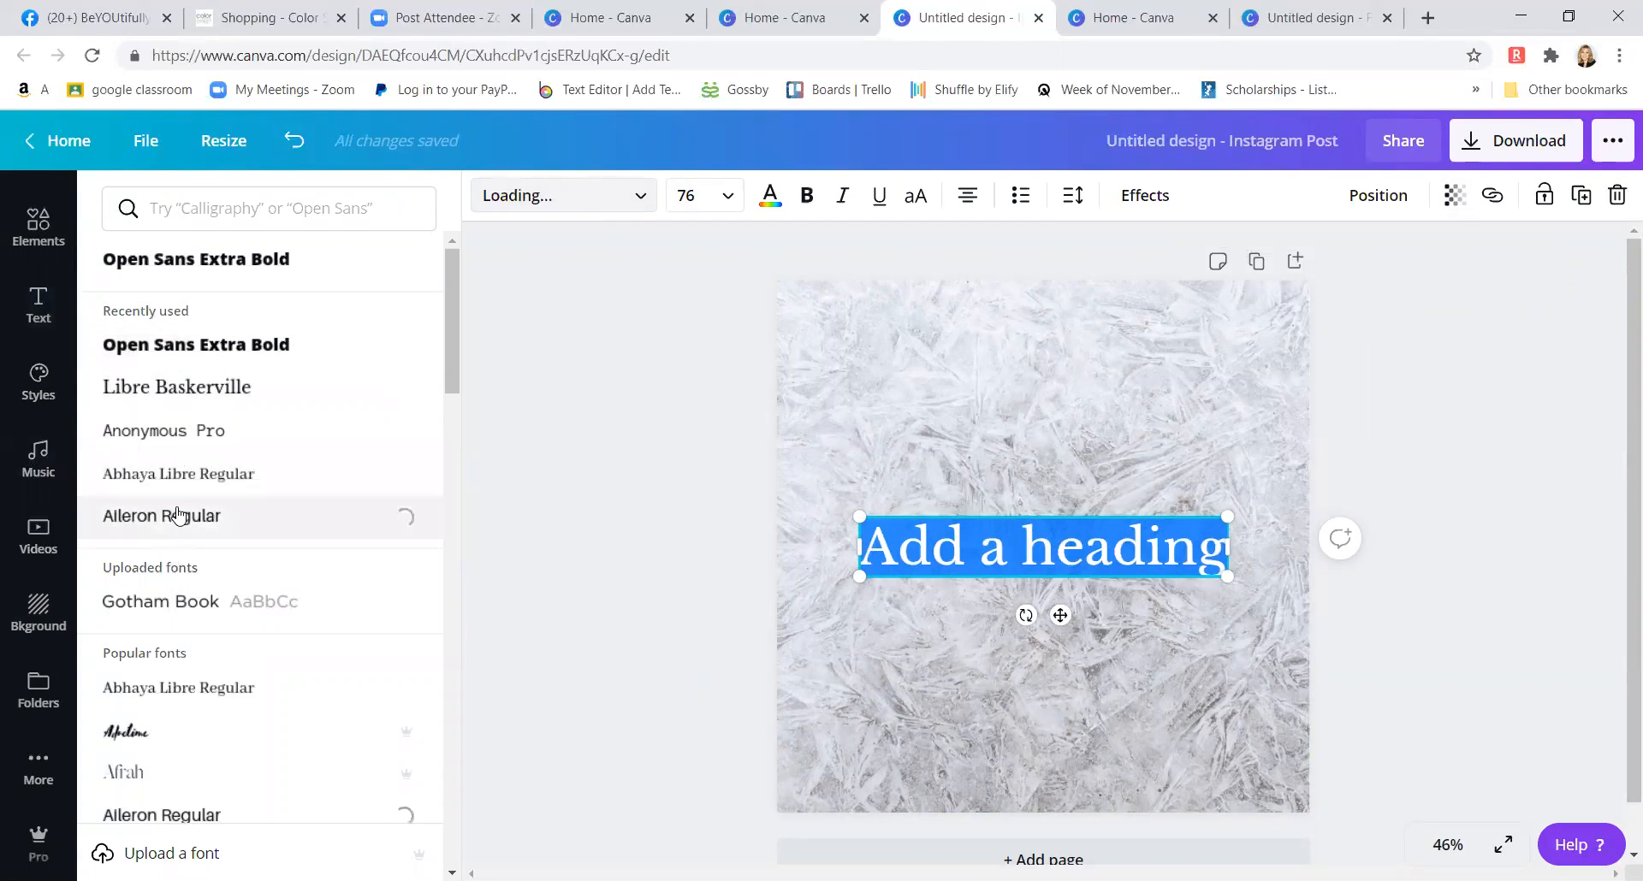
left_click(162, 603)
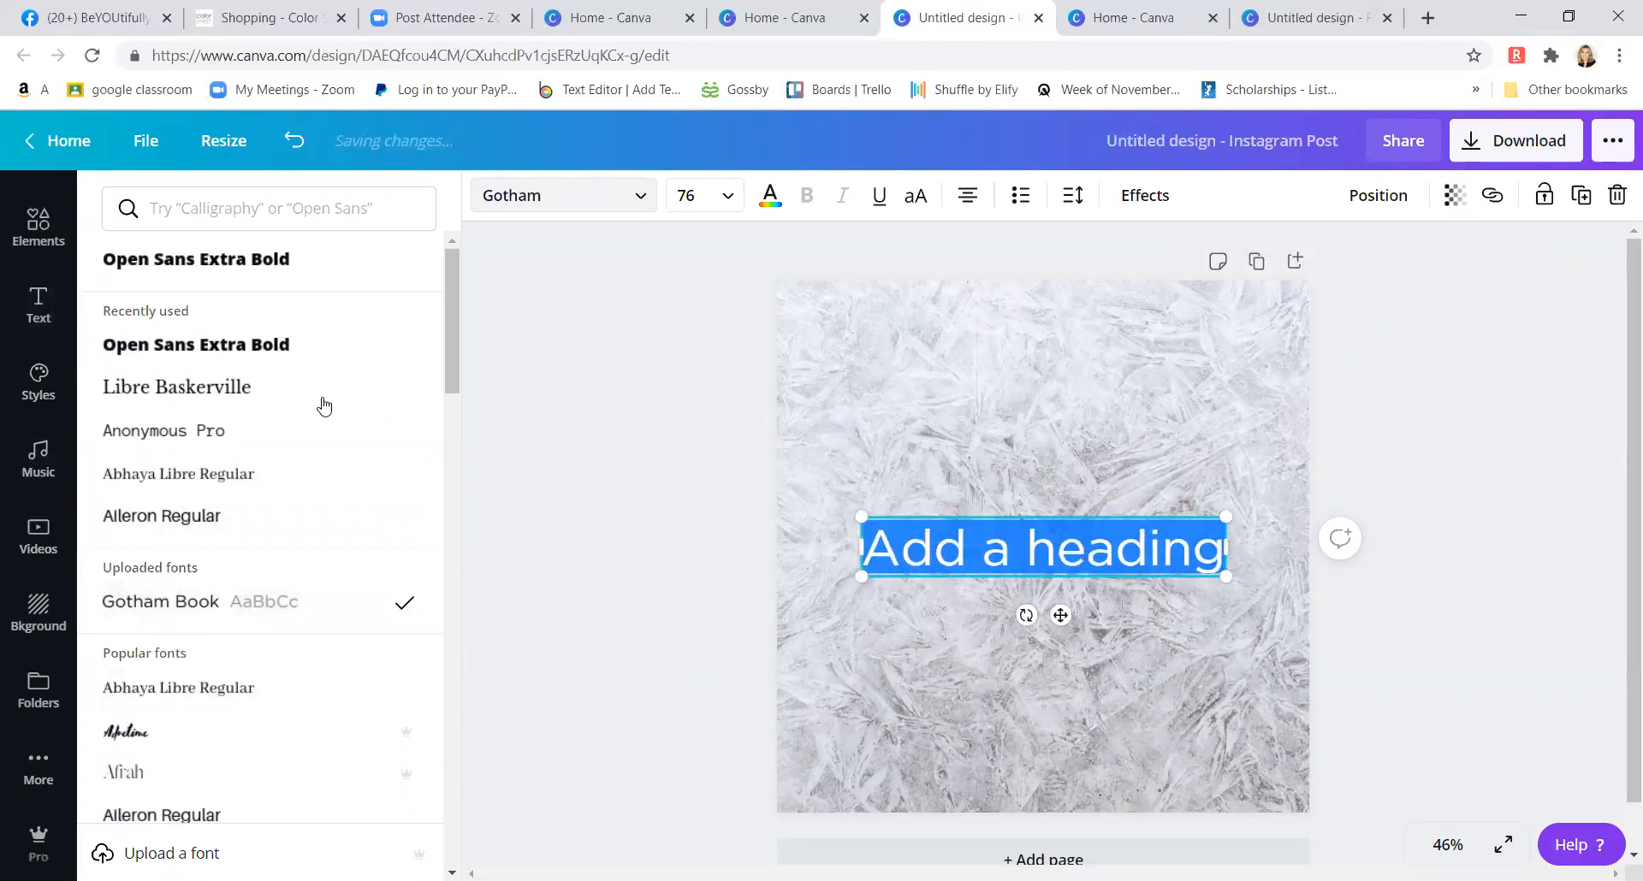
- Set the heading's font size to 48 and its text color to the default turquoise blue
left_click(728, 195)
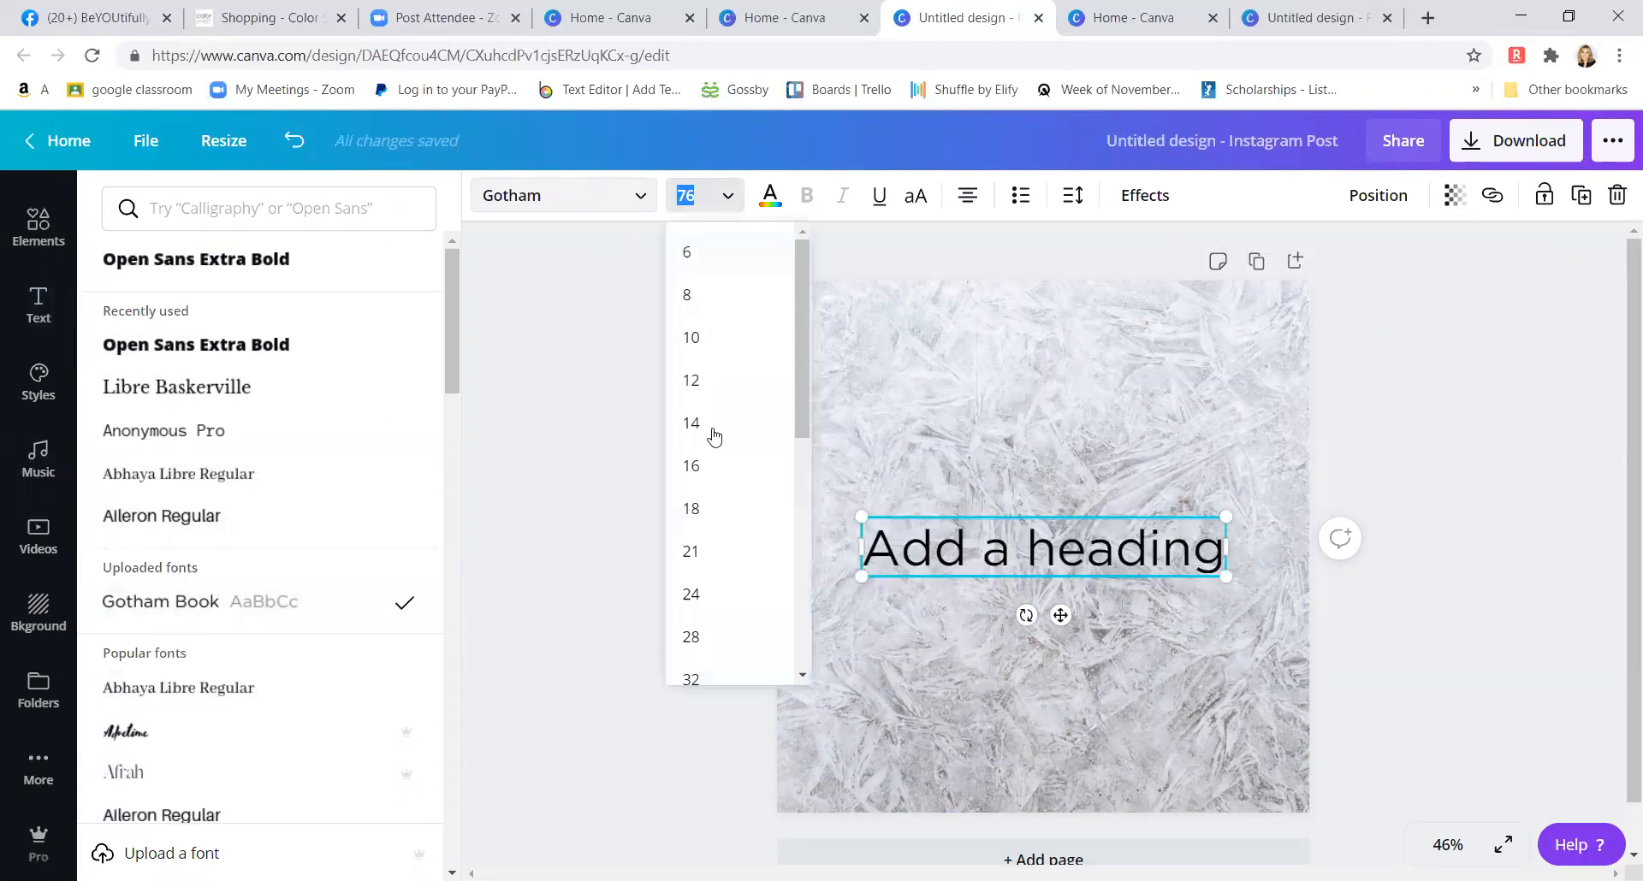
left_click(696, 607)
left_click(709, 202)
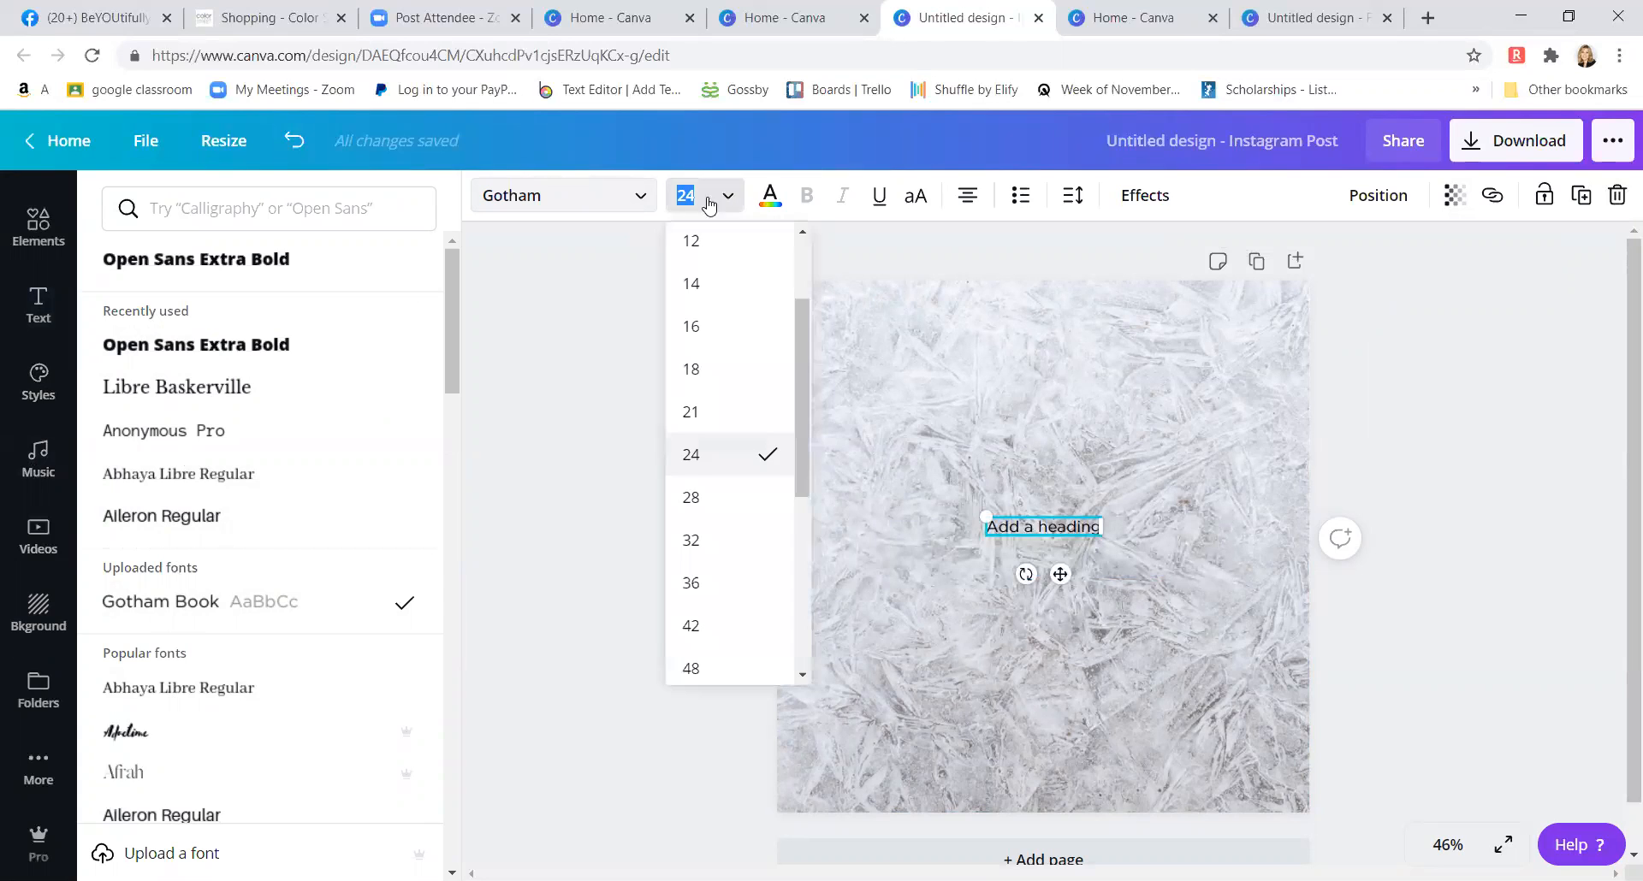
left_click(692, 669)
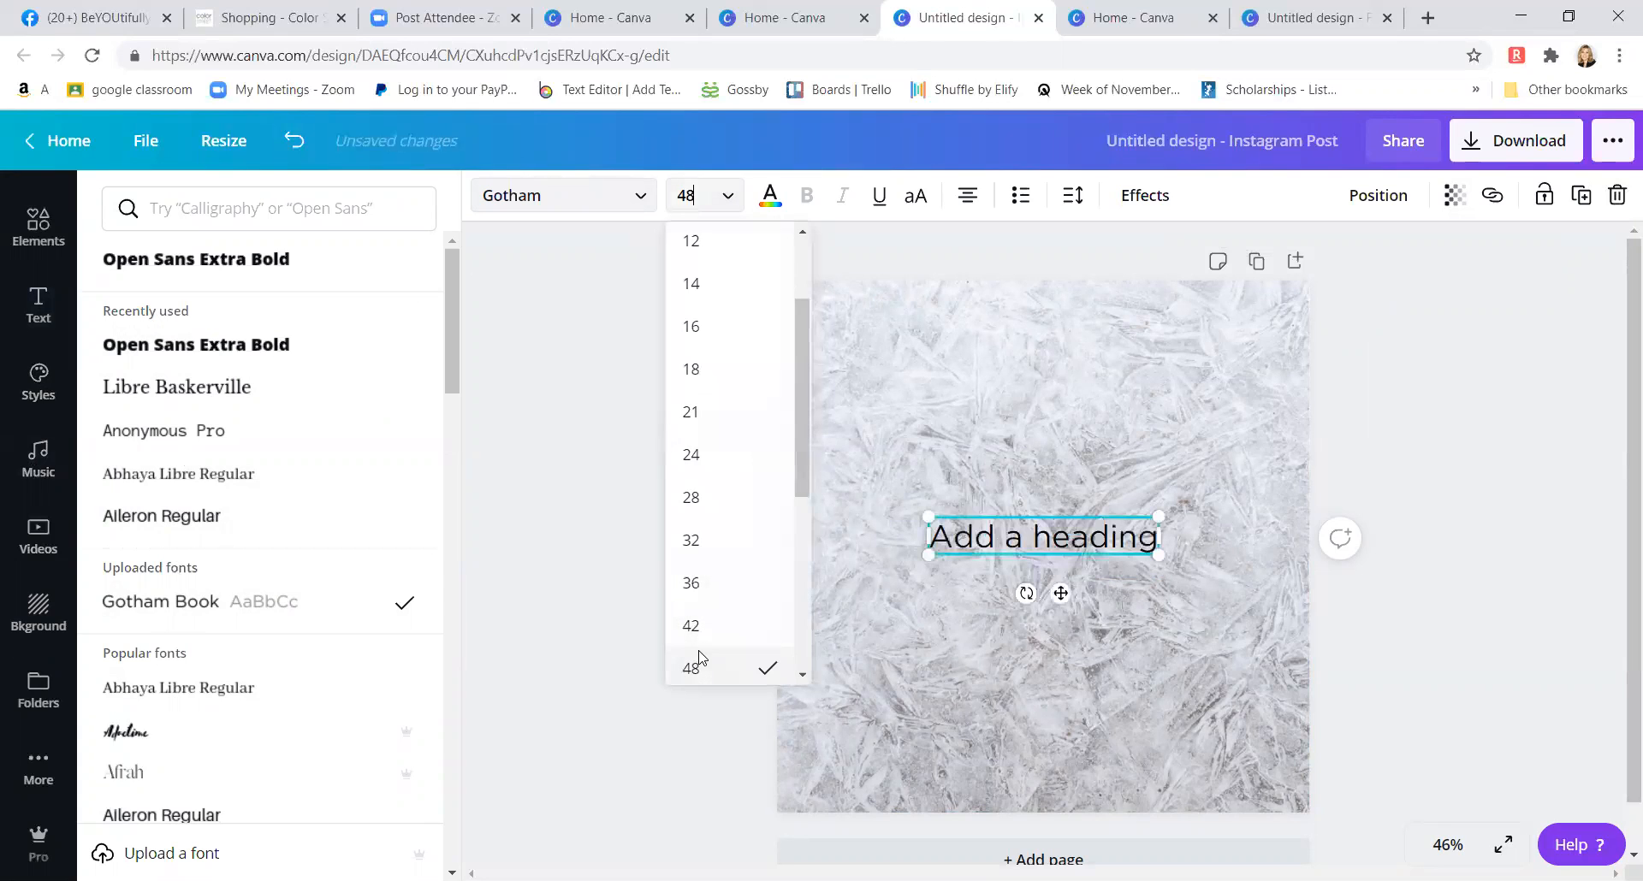
left_click(770, 199)
left_click(177, 568)
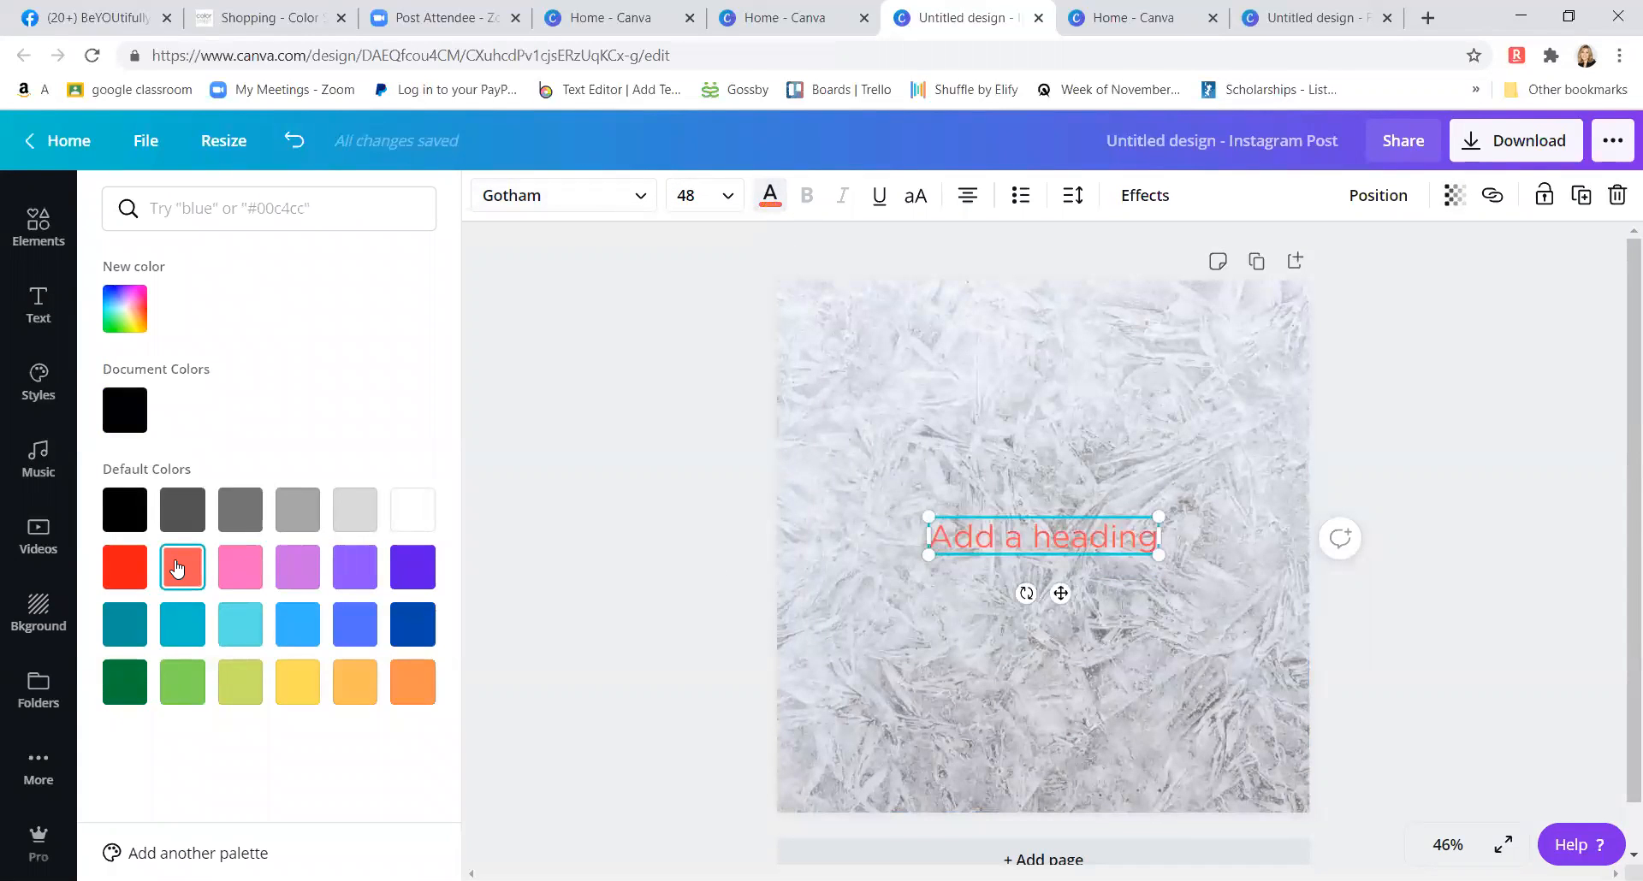
left_click(182, 624)
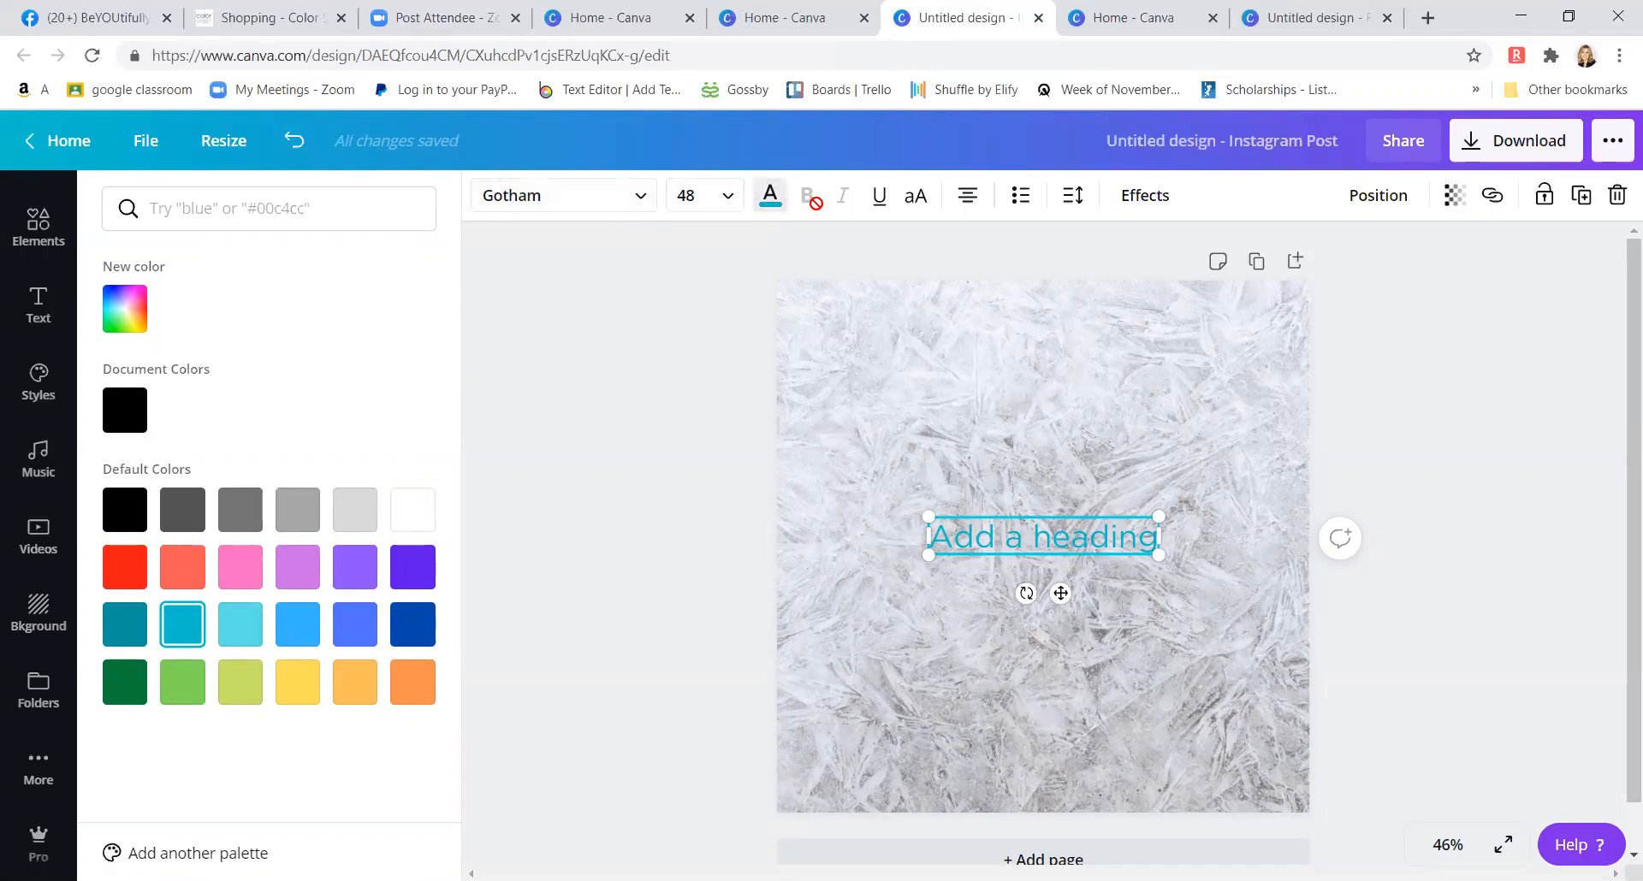
- Browse the popular fonts and change the heading's font to League Spartan
left_click(562, 210)
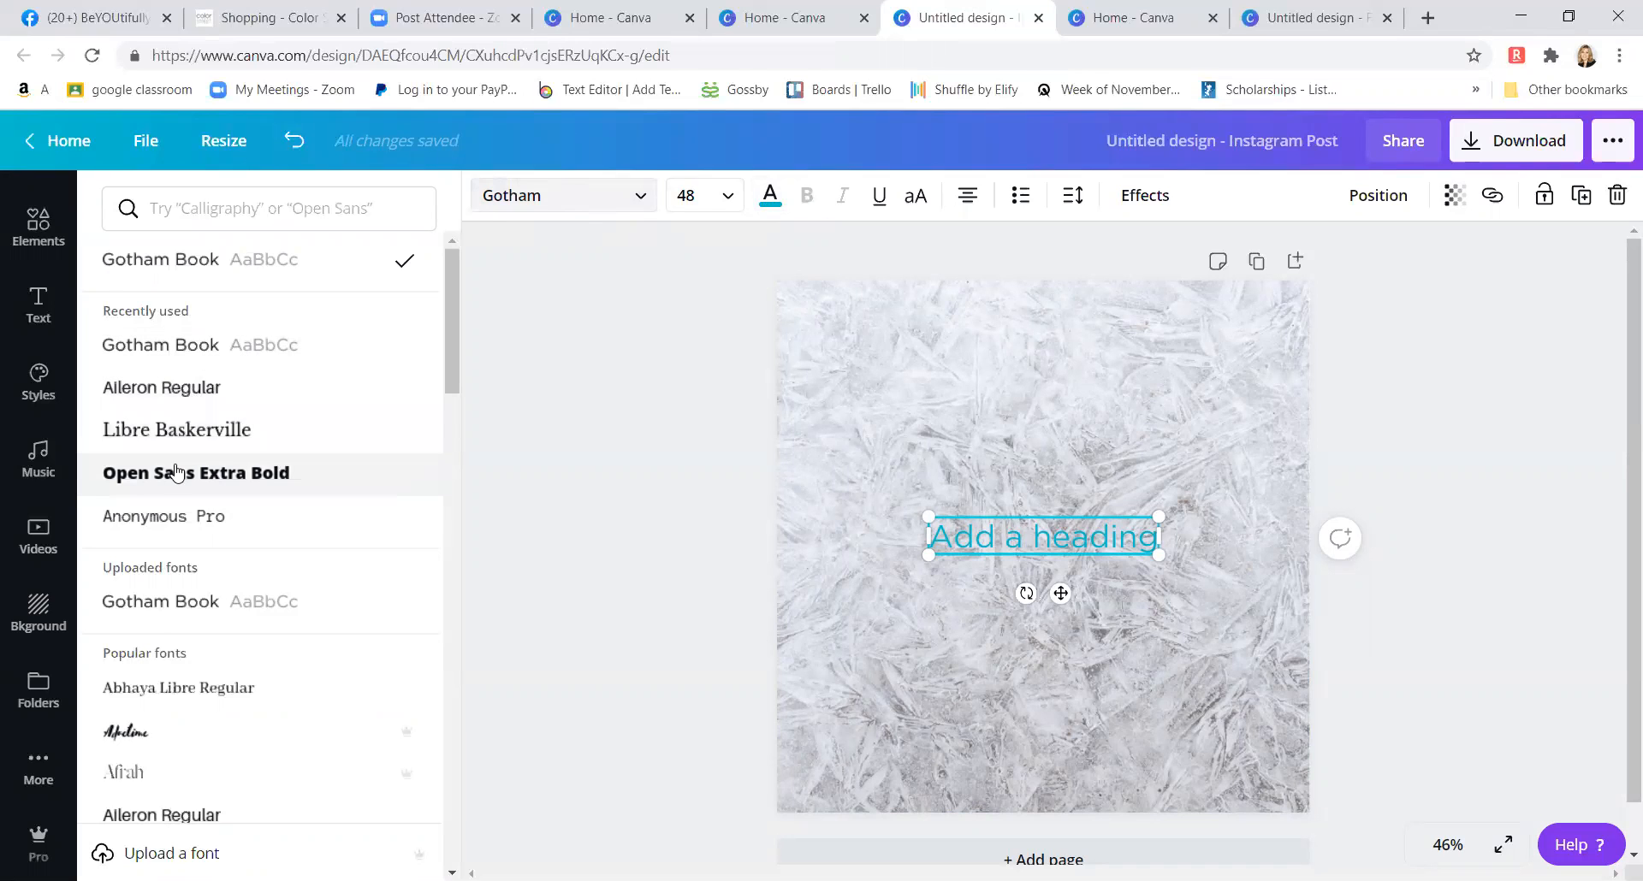
scroll(177, 472, "down", 6)
scroll(178, 472, "down", 10)
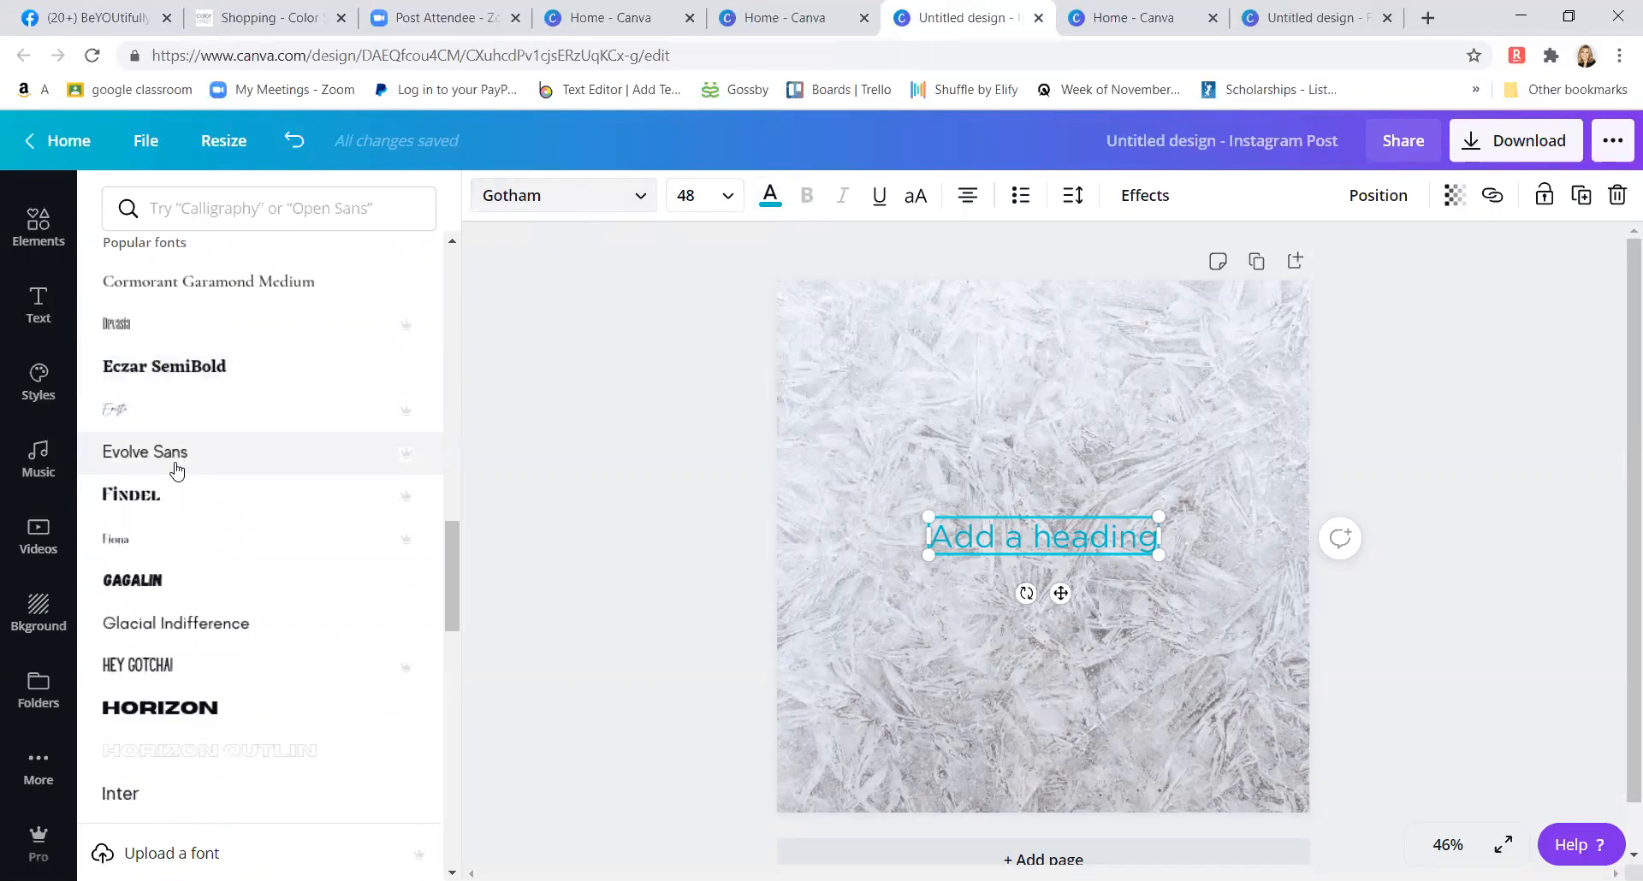
scroll(175, 469, "up", 5)
scroll(177, 470, "down", 9)
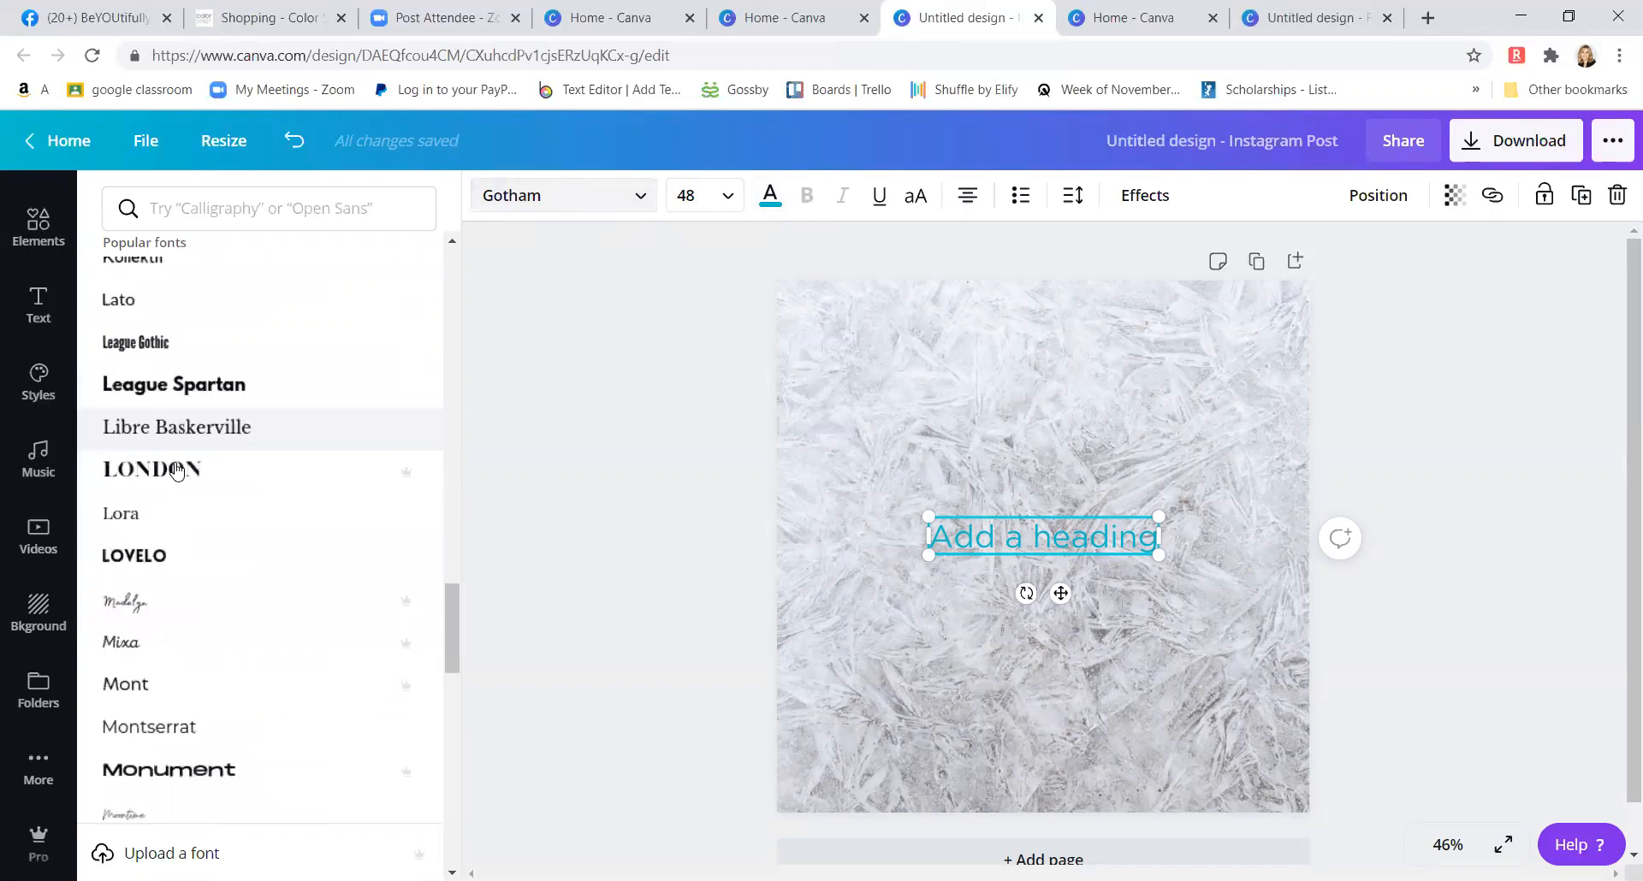
left_click(184, 370)
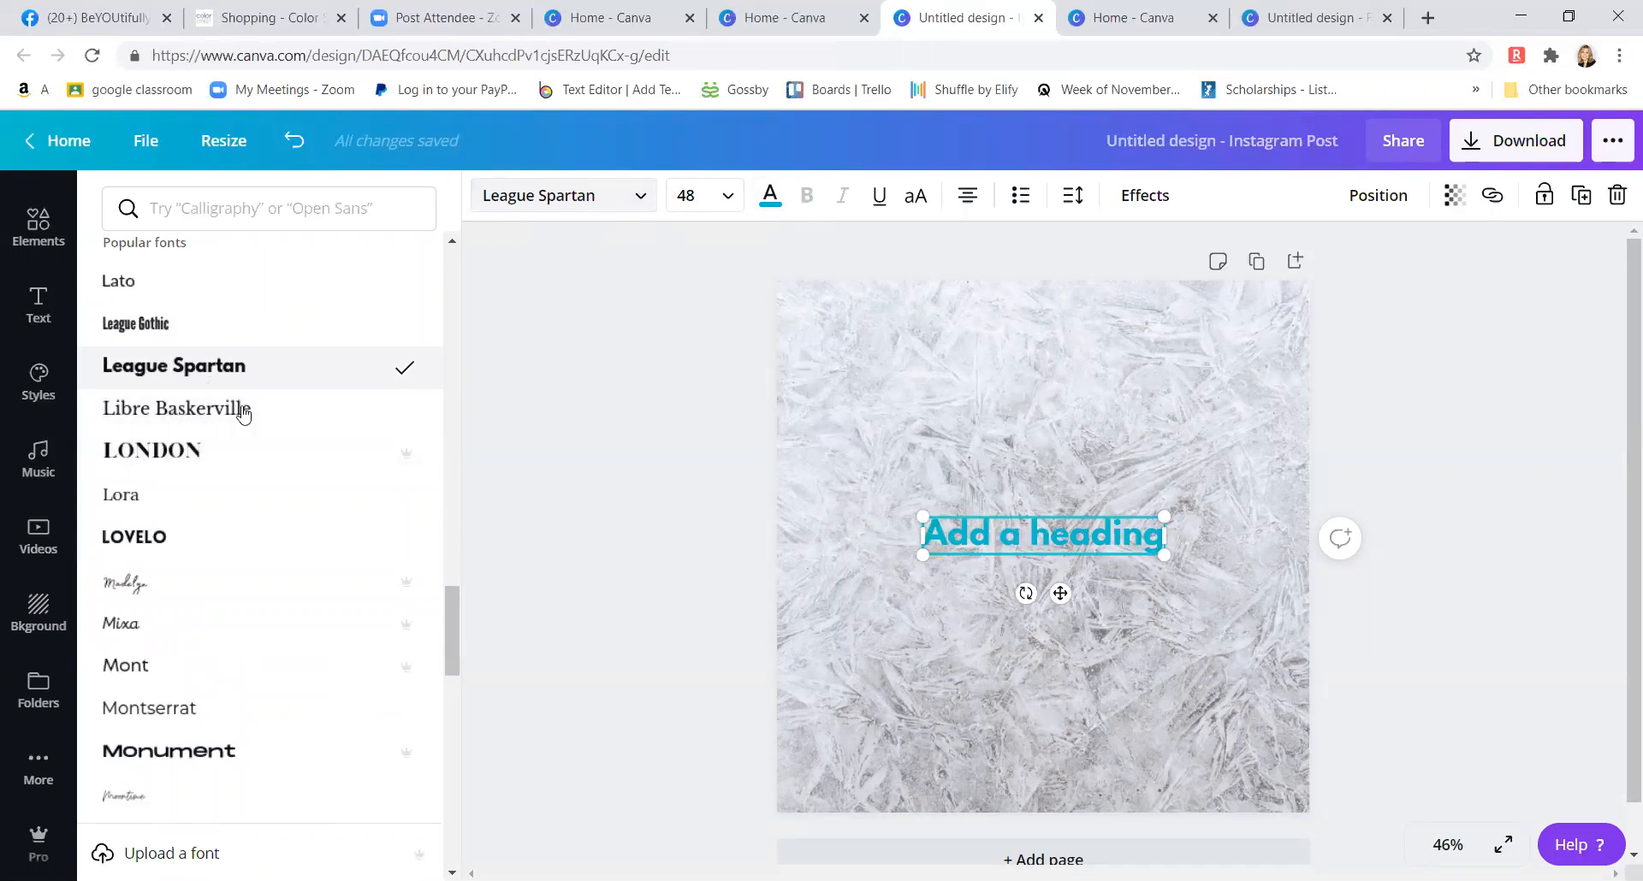
- Replace the placeholder text of the heading with "Winter party planning!"
left_click(540, 206)
left_click_drag(1159, 537, 945, 538)
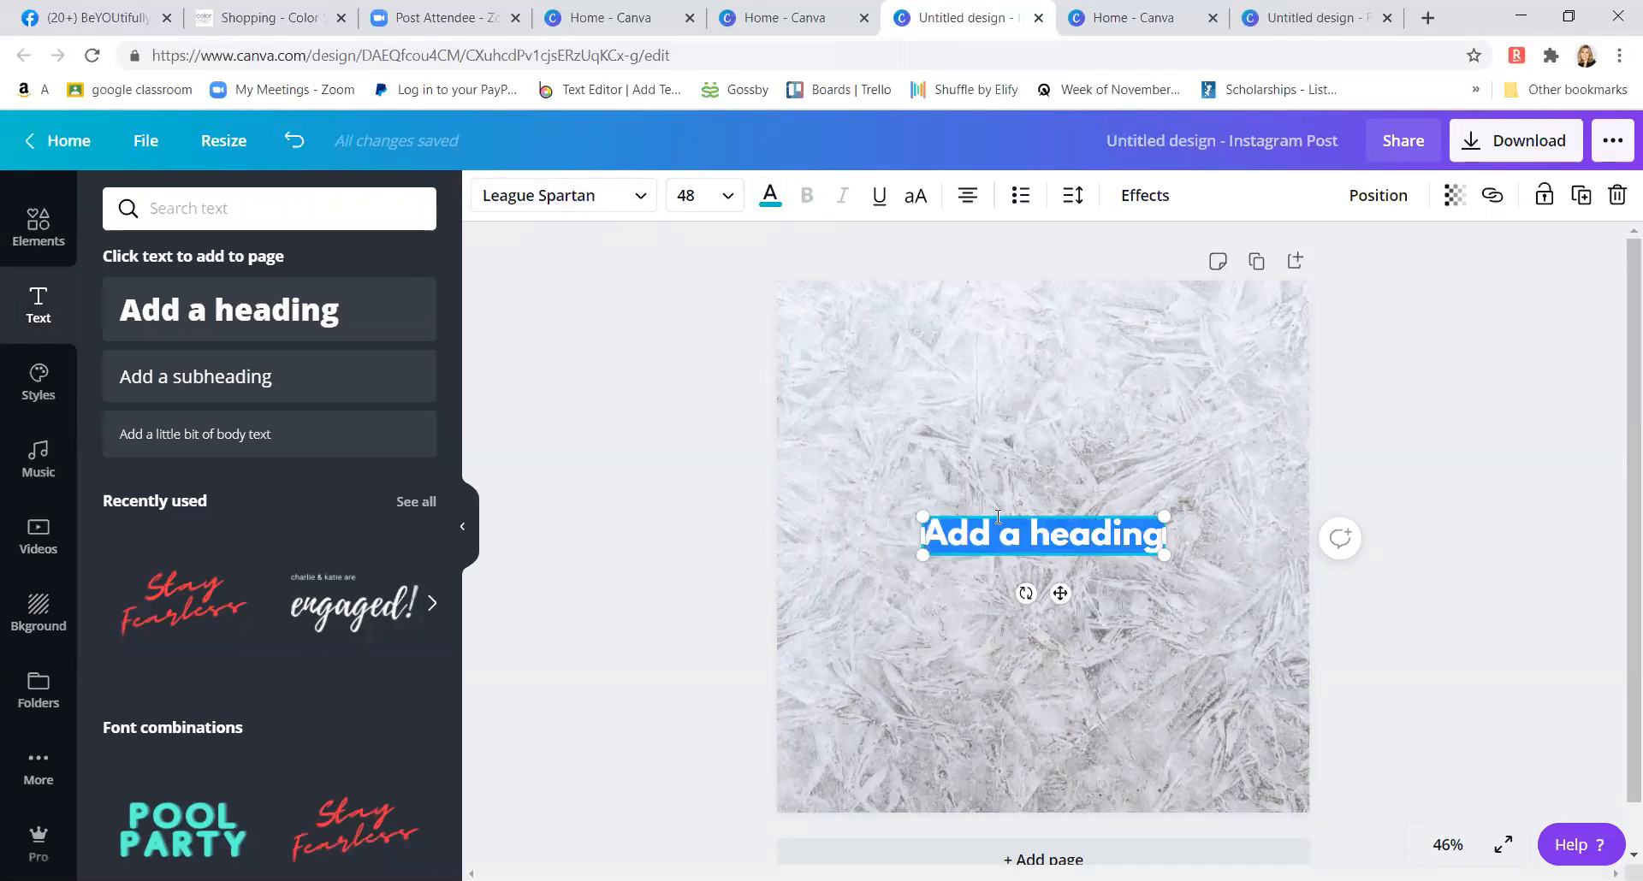
type("Winter party")
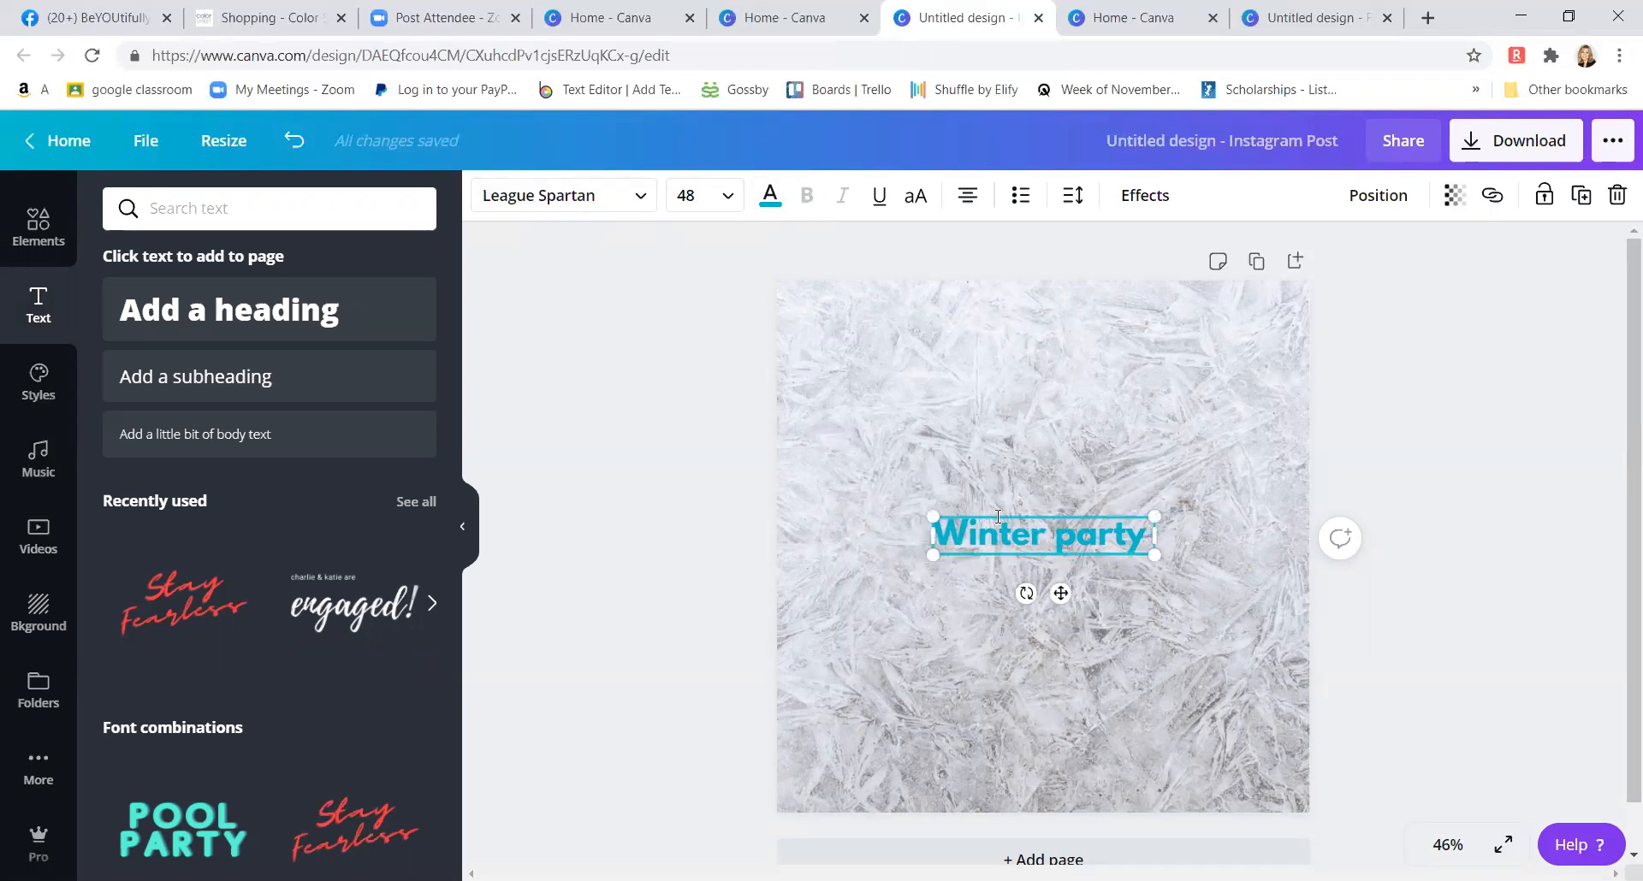
type(" plannin")
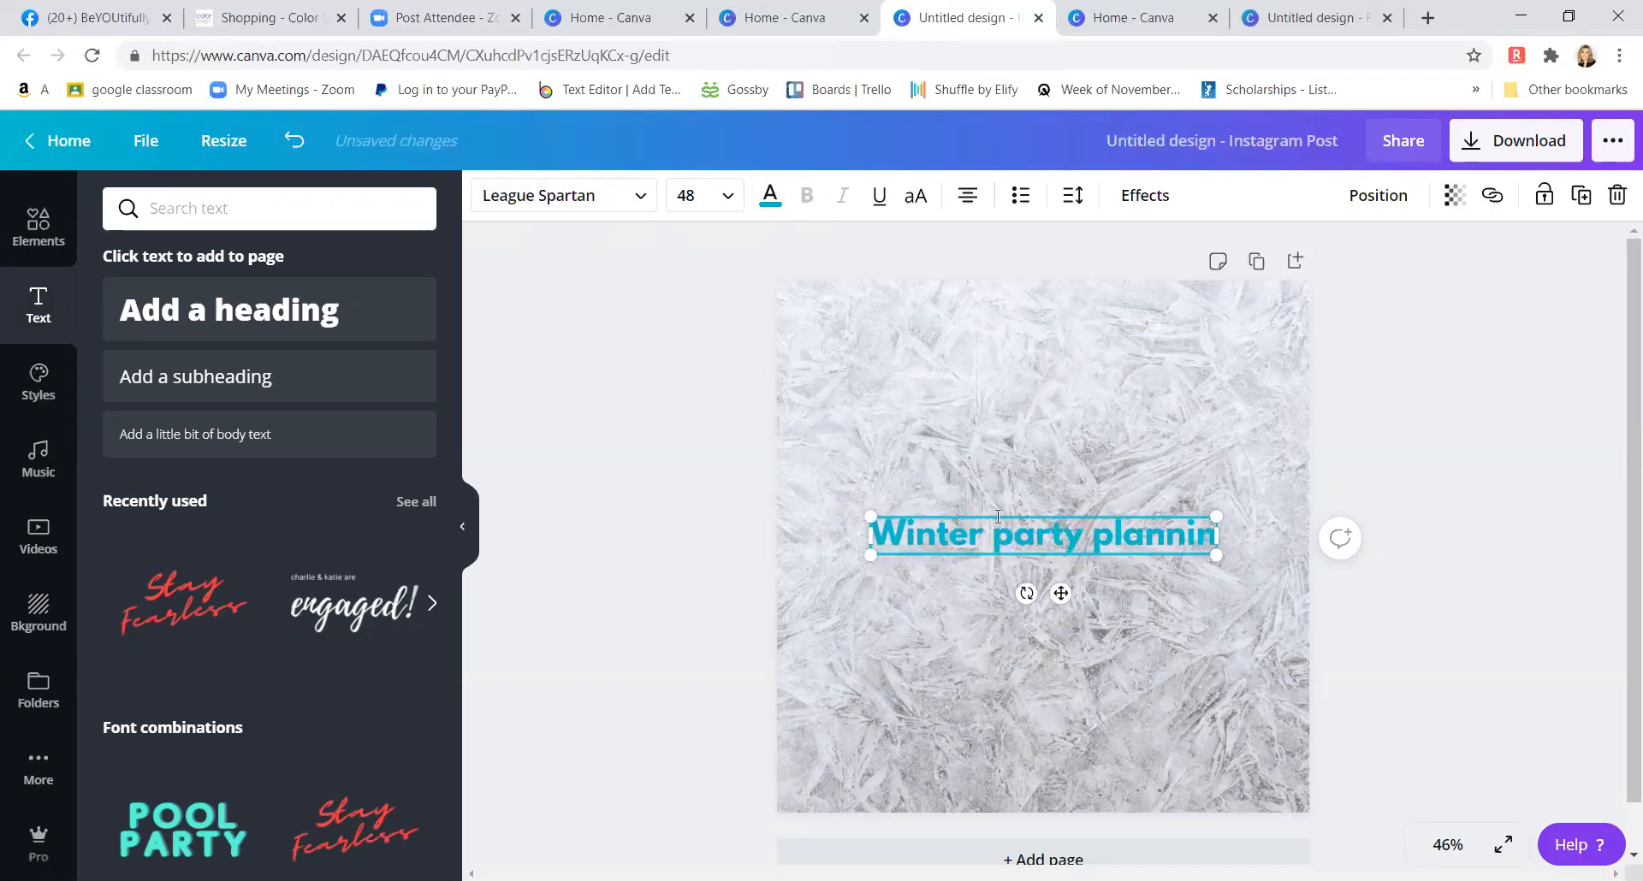
type("g!")
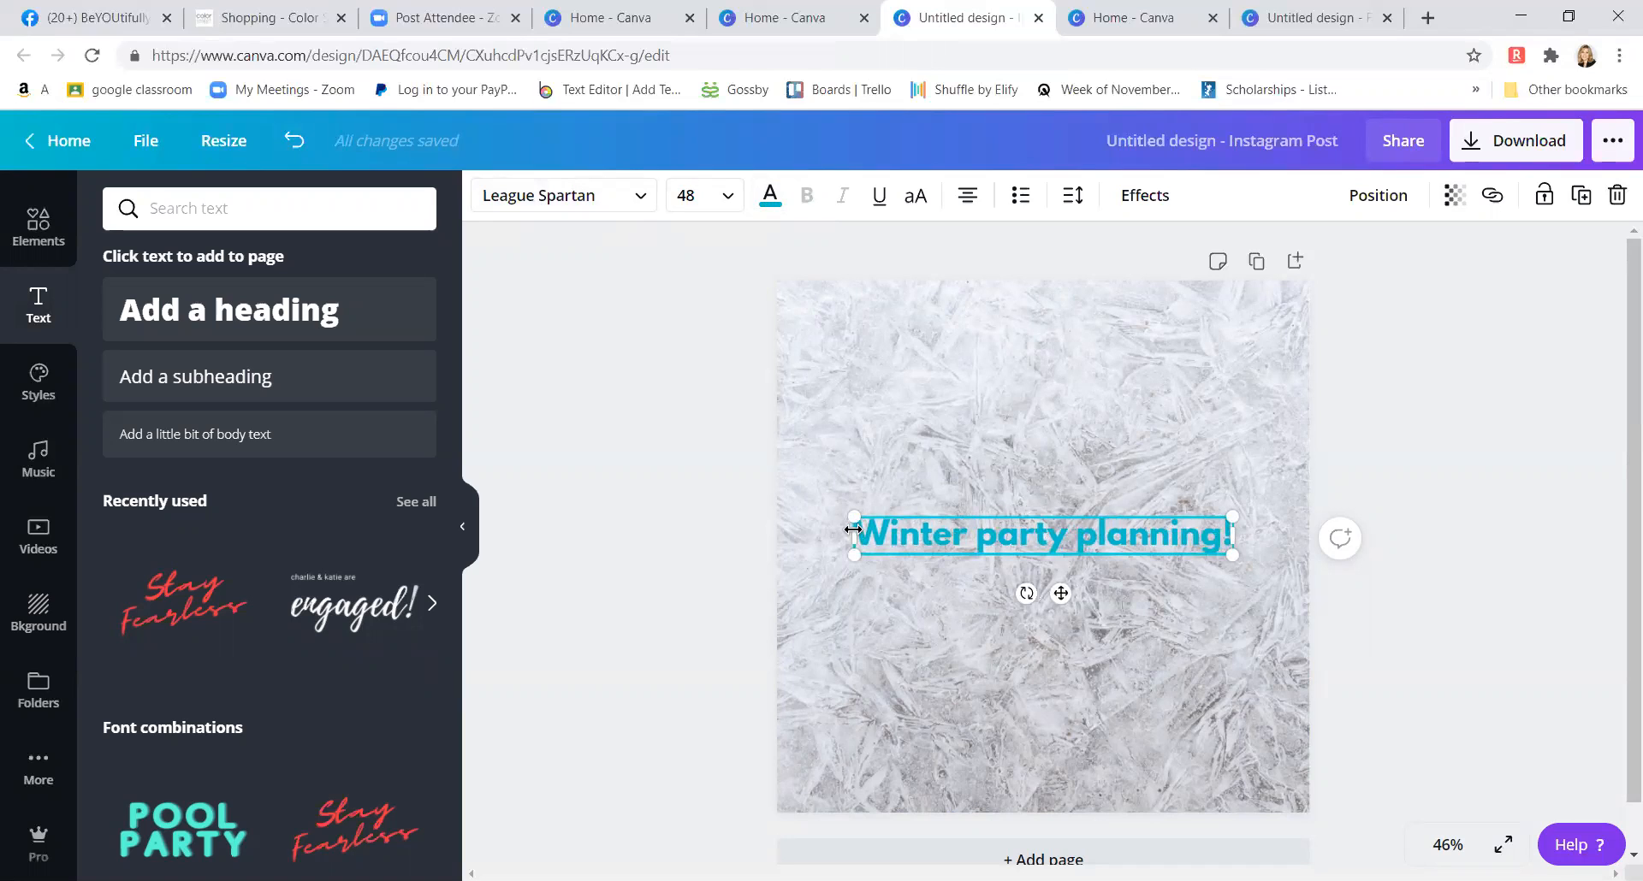
- Recolor the heading's words to the default violet and move the heading to the upper edge of the page
left_click_drag(859, 534, 1213, 534)
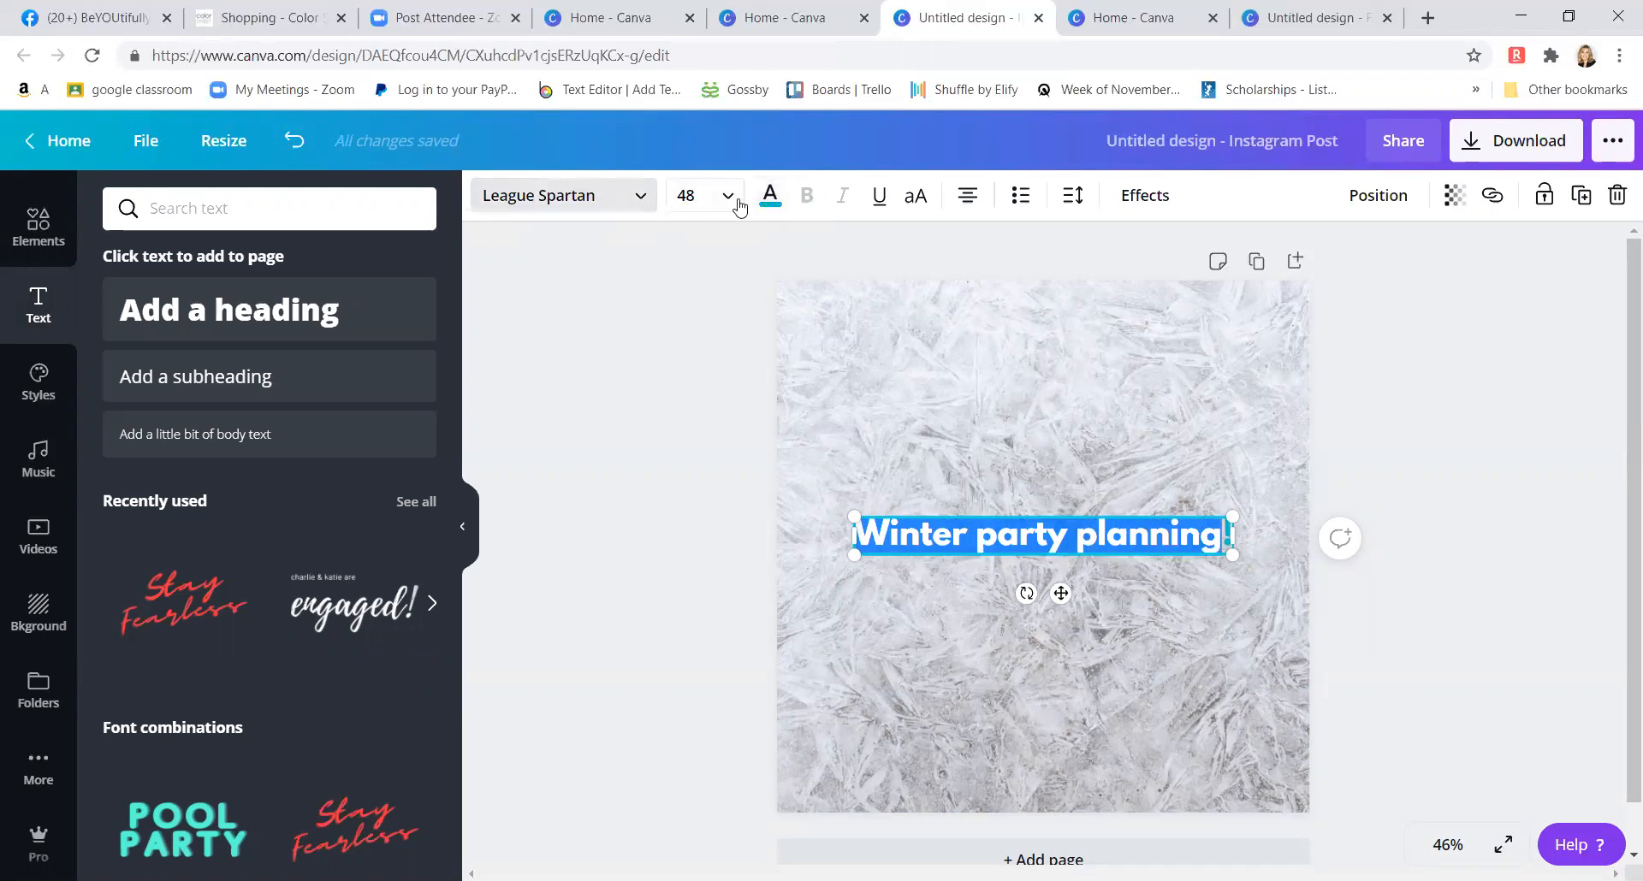
left_click(770, 201)
left_click(412, 567)
left_click(958, 702)
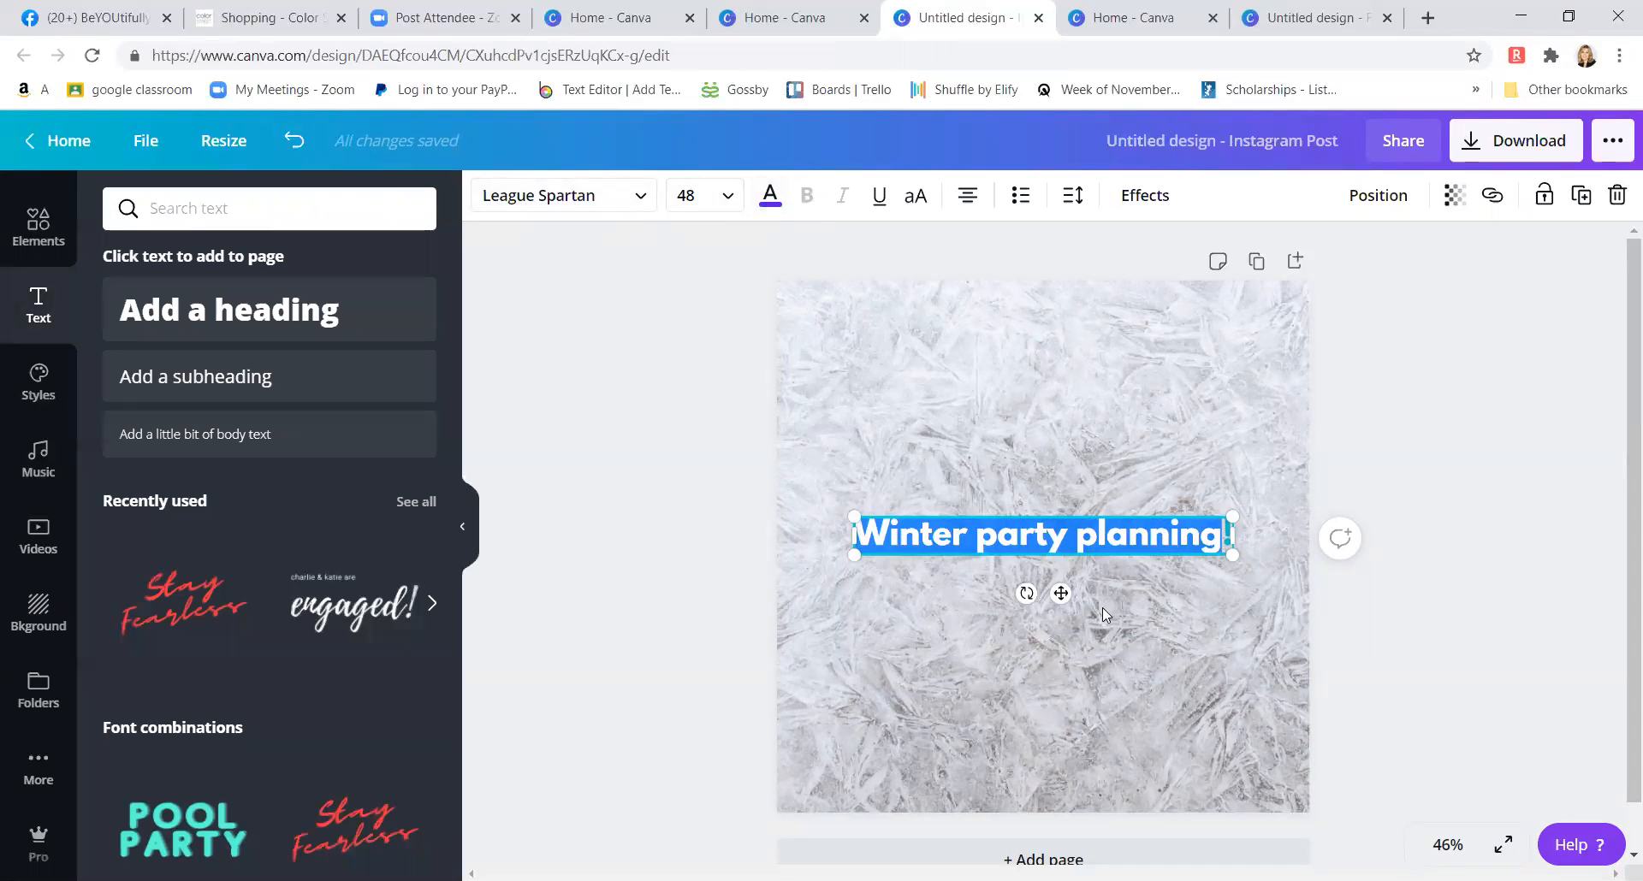
left_click(1102, 607)
left_click(1035, 531)
left_click_drag(1061, 597, 1072, 391)
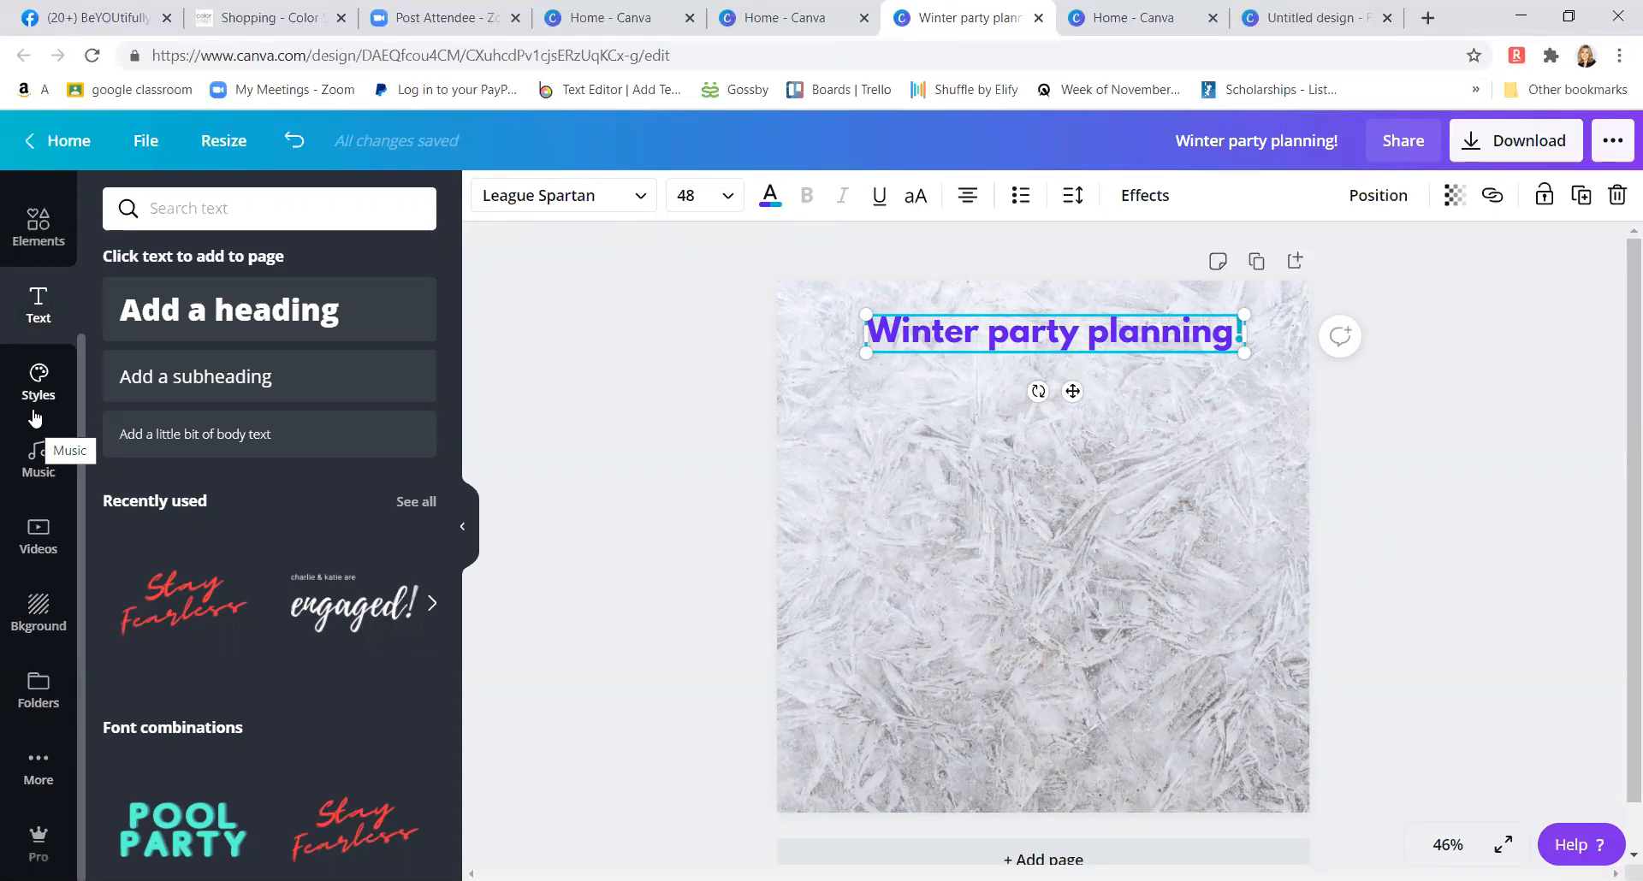
- Add a square shape and stretch it into a pale lavender banner behind the "Winter party planning!" heading
left_click(30, 230)
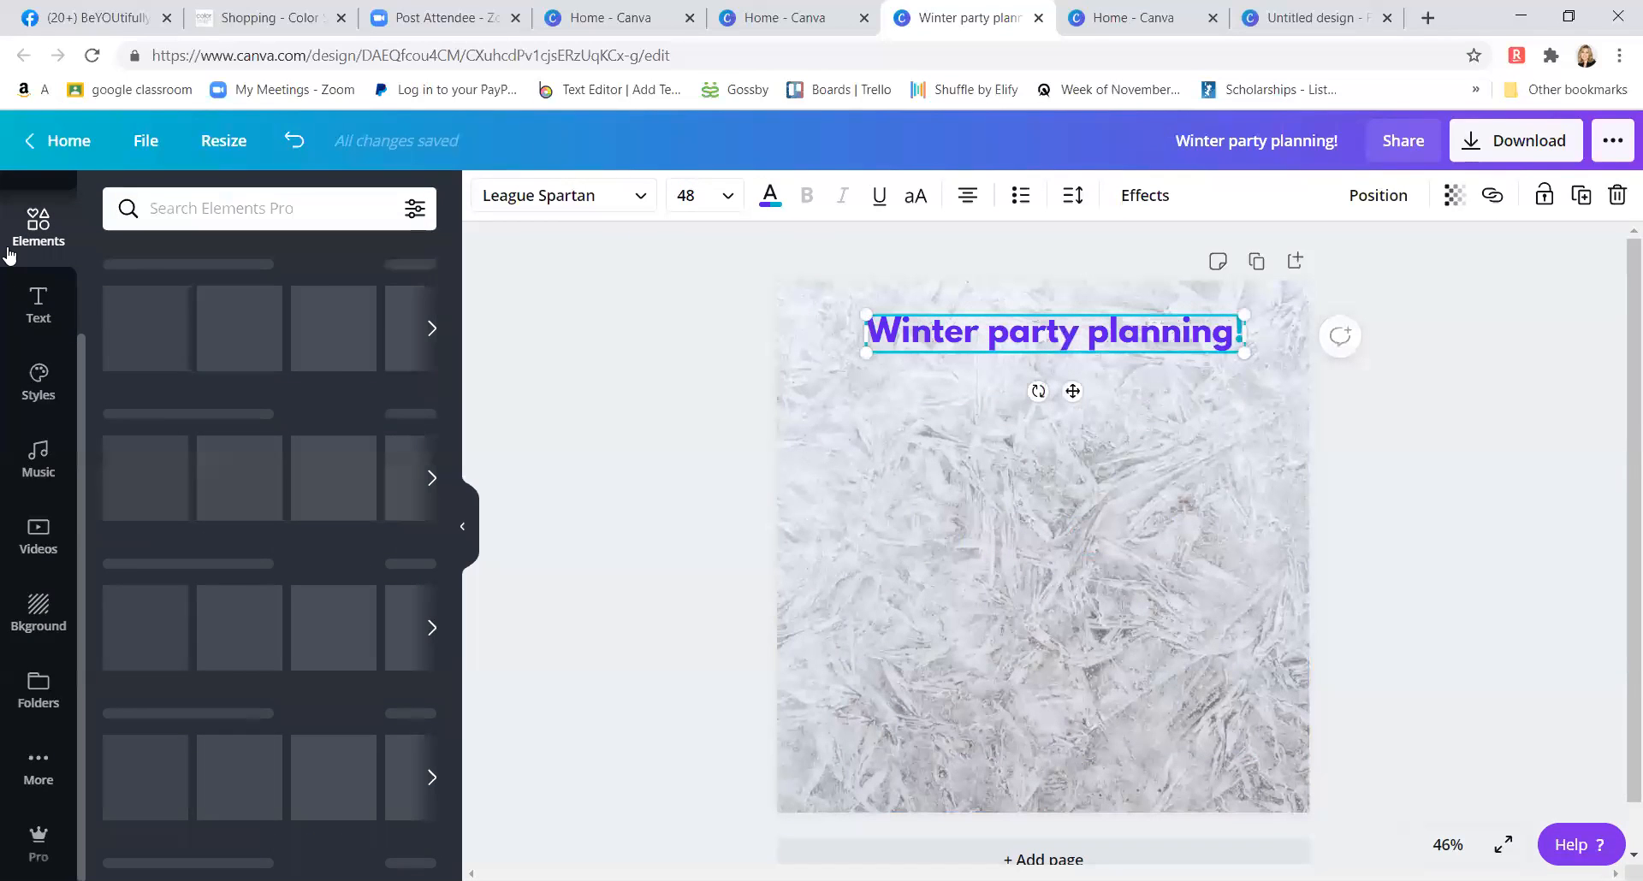
scroll(164, 609, "down", 2)
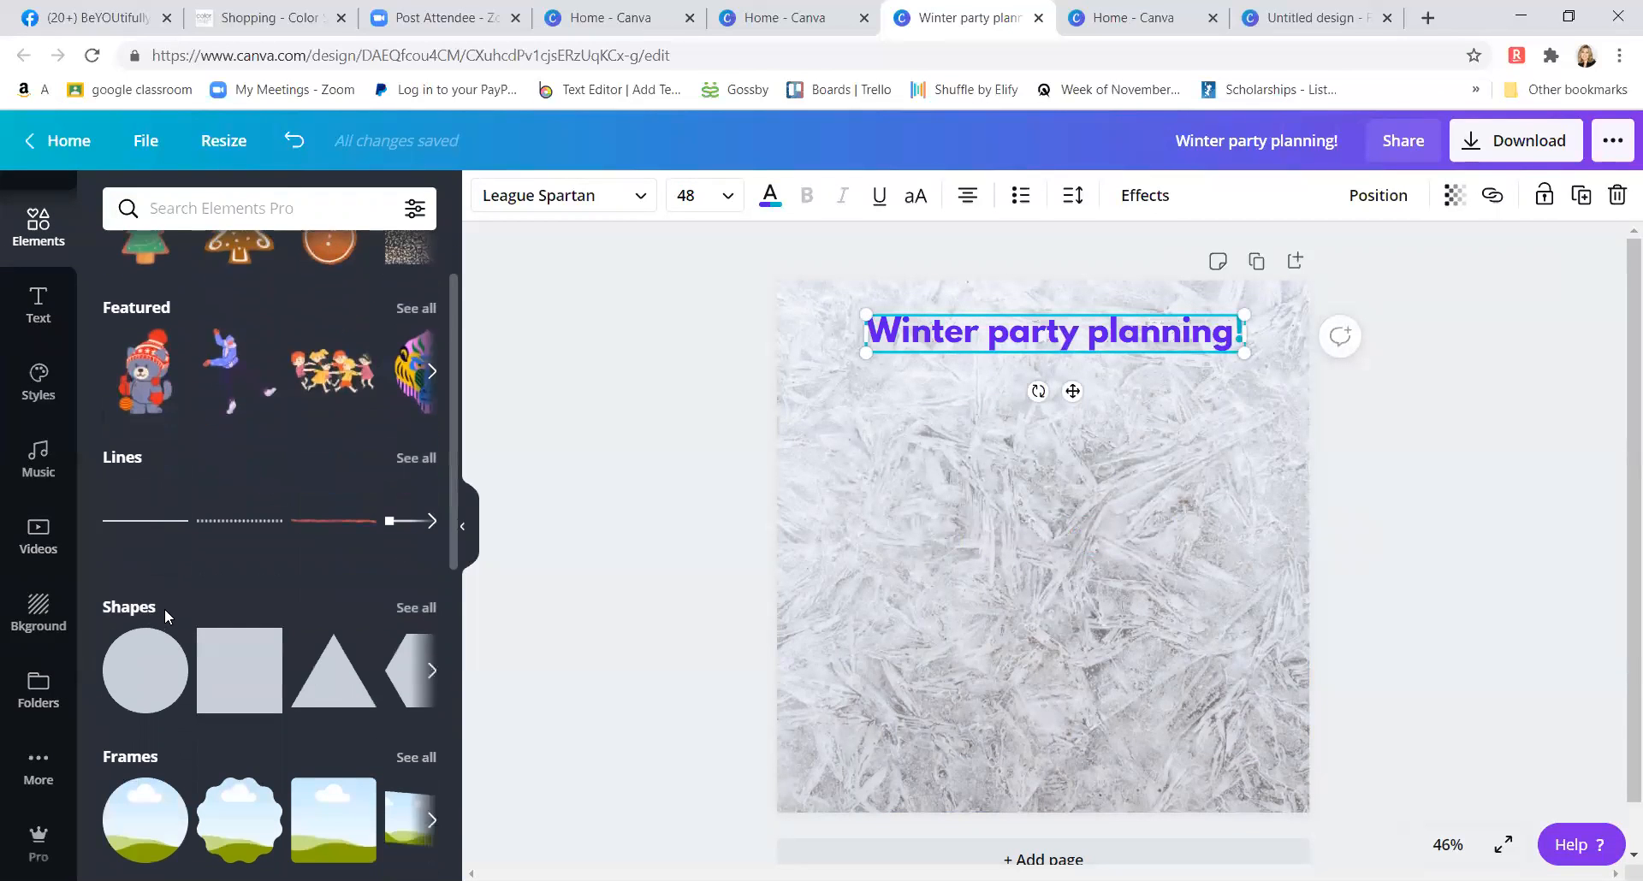
left_click(243, 580)
left_click_drag(963, 459, 1006, 369)
left_click_drag(1147, 329, 1256, 330)
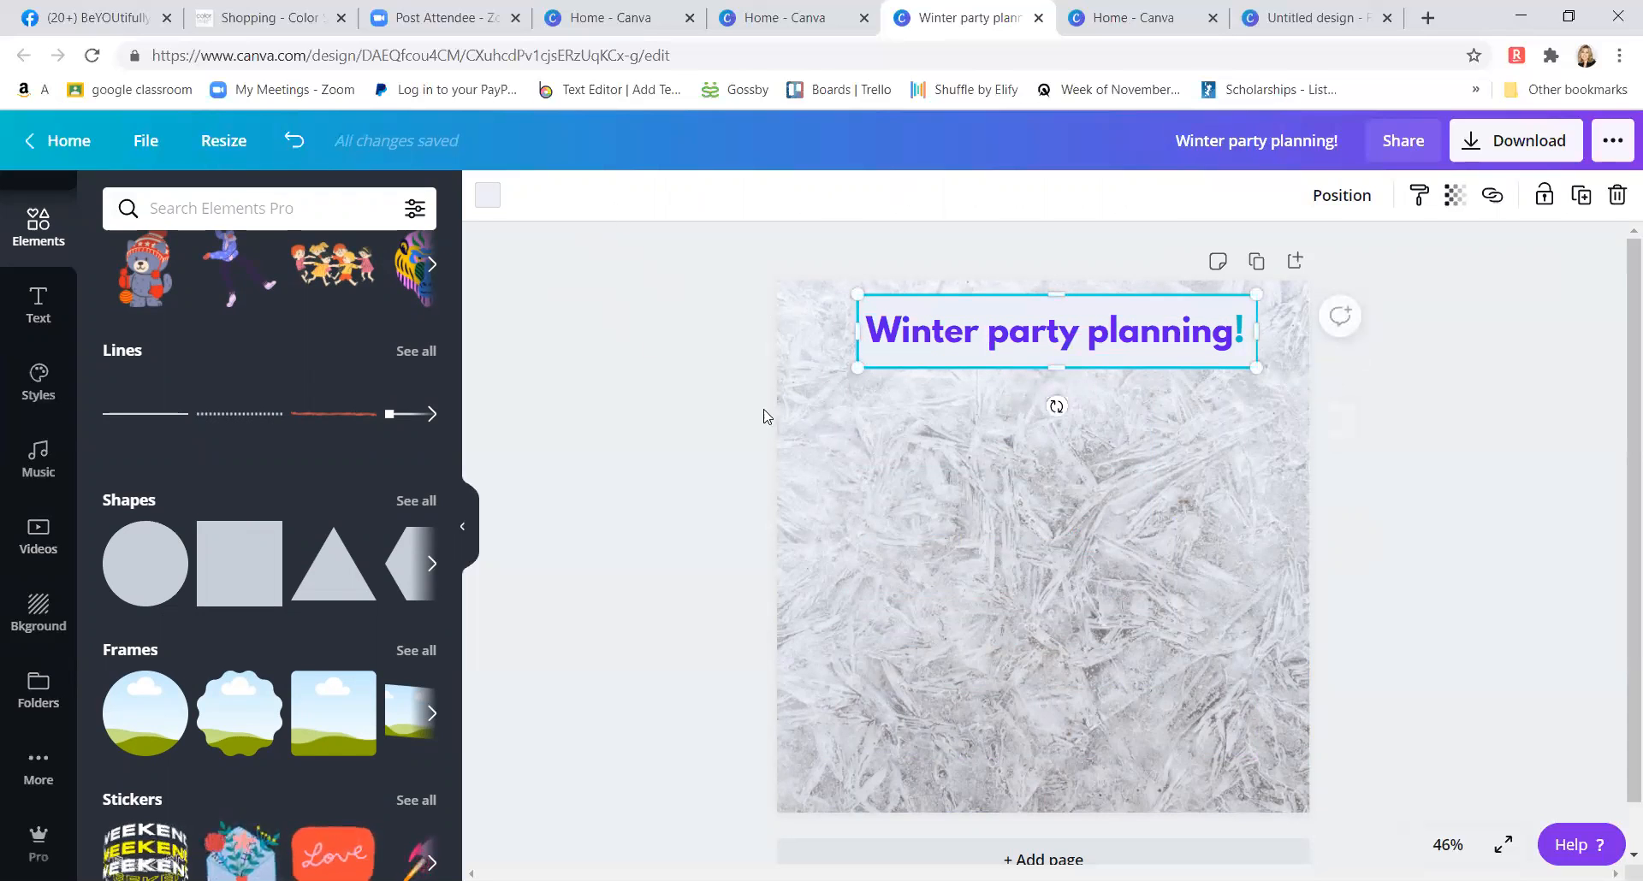
left_click(905, 475)
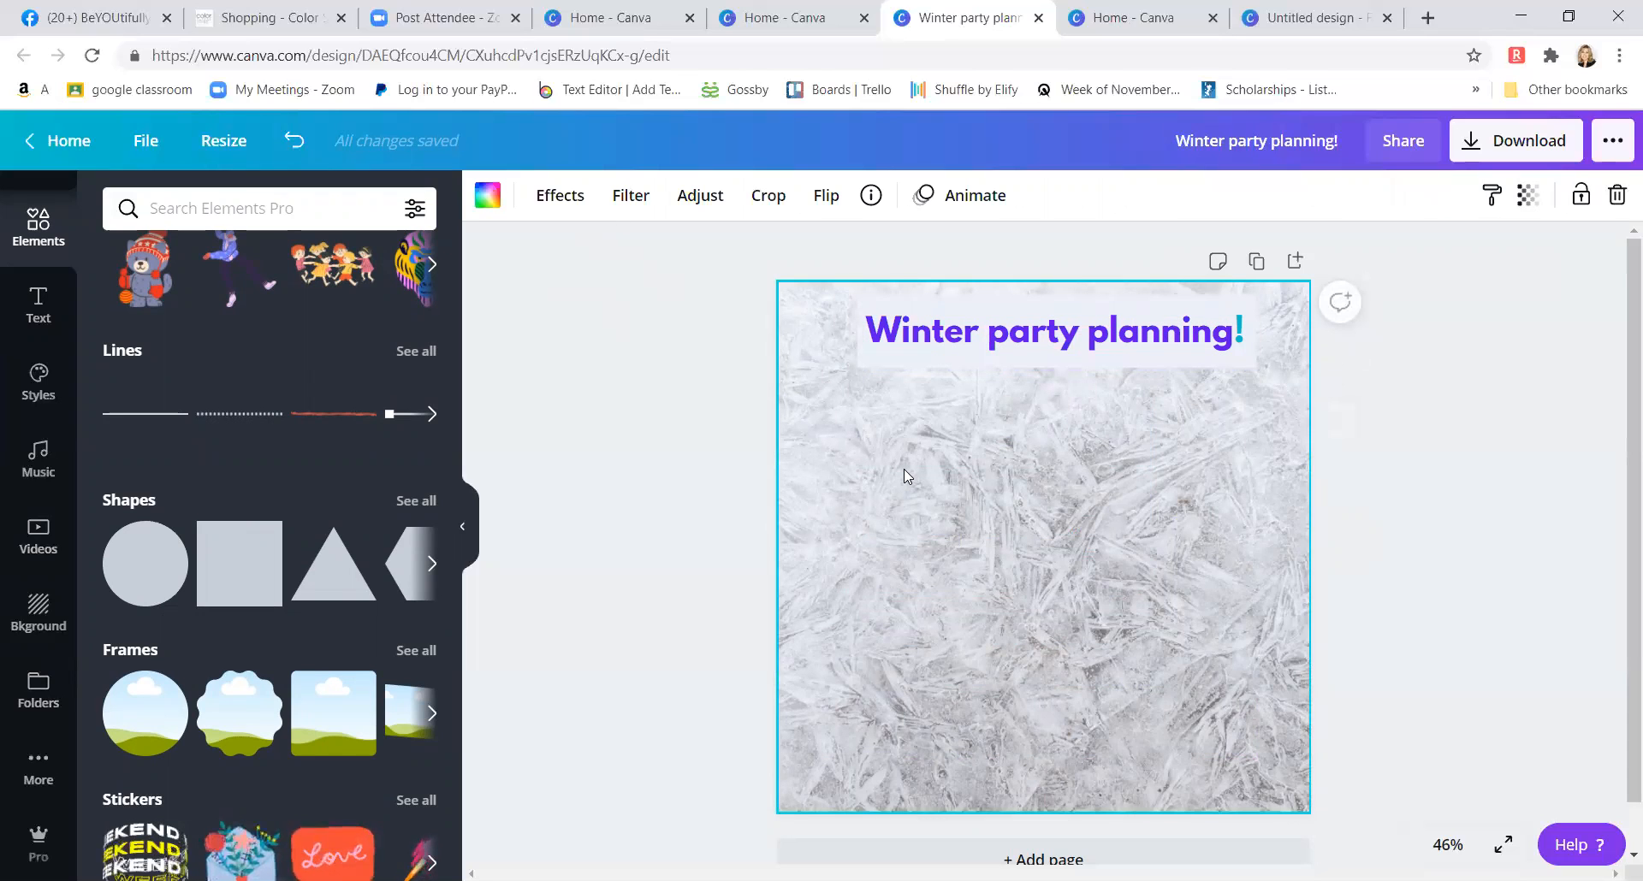
- Set the color of the heading's exclamation mark to the violet from the document colors
left_click(1239, 330)
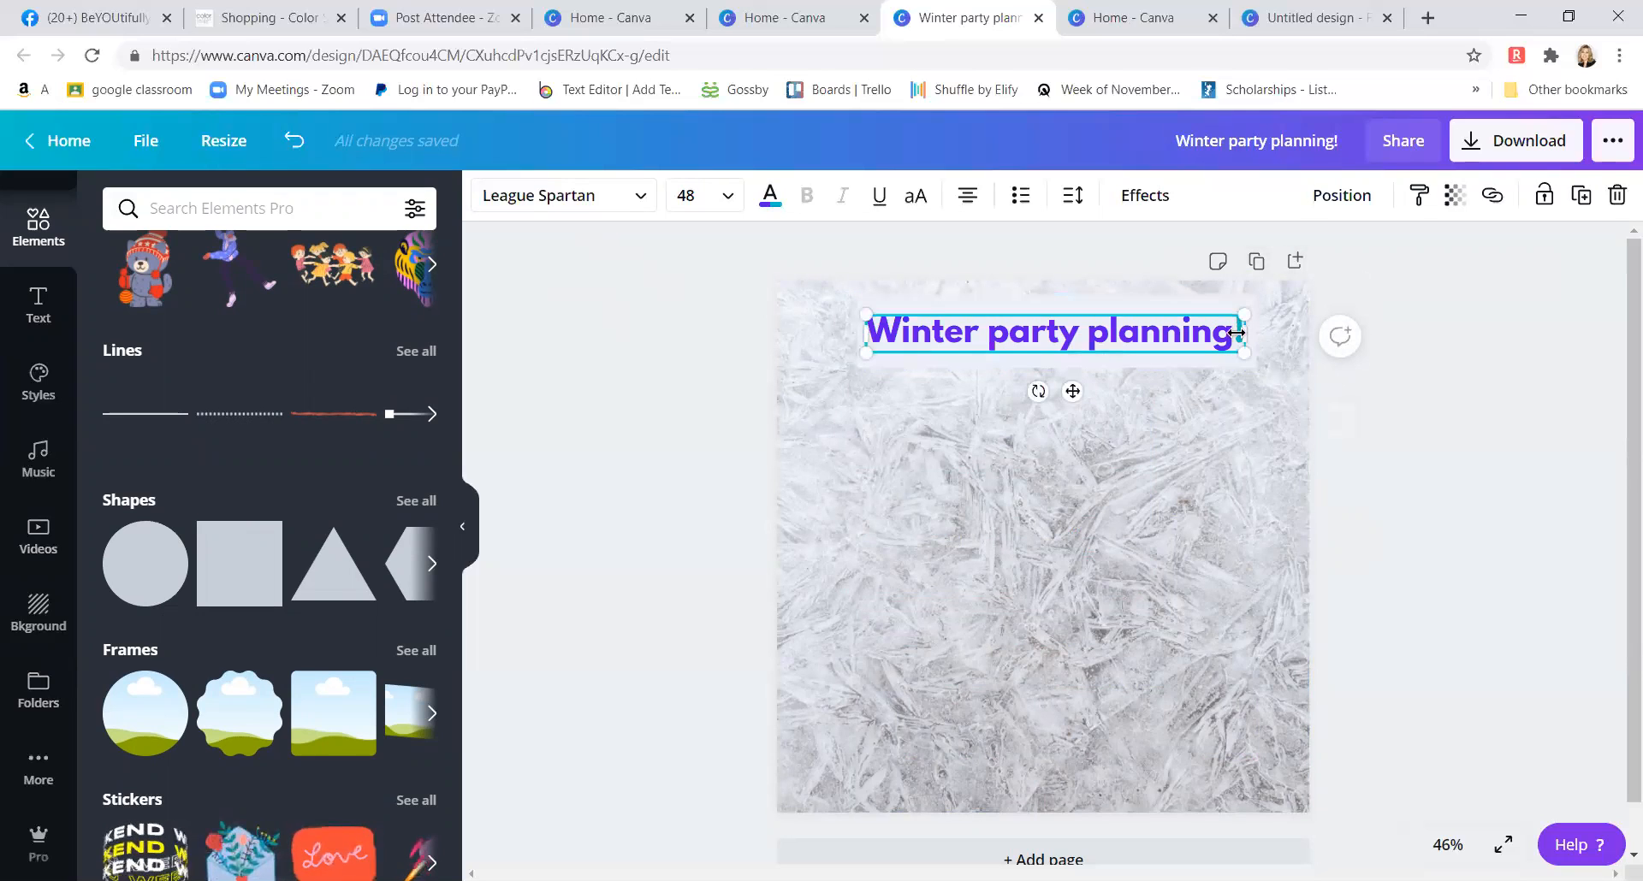
left_click_drag(1236, 332, 1233, 332)
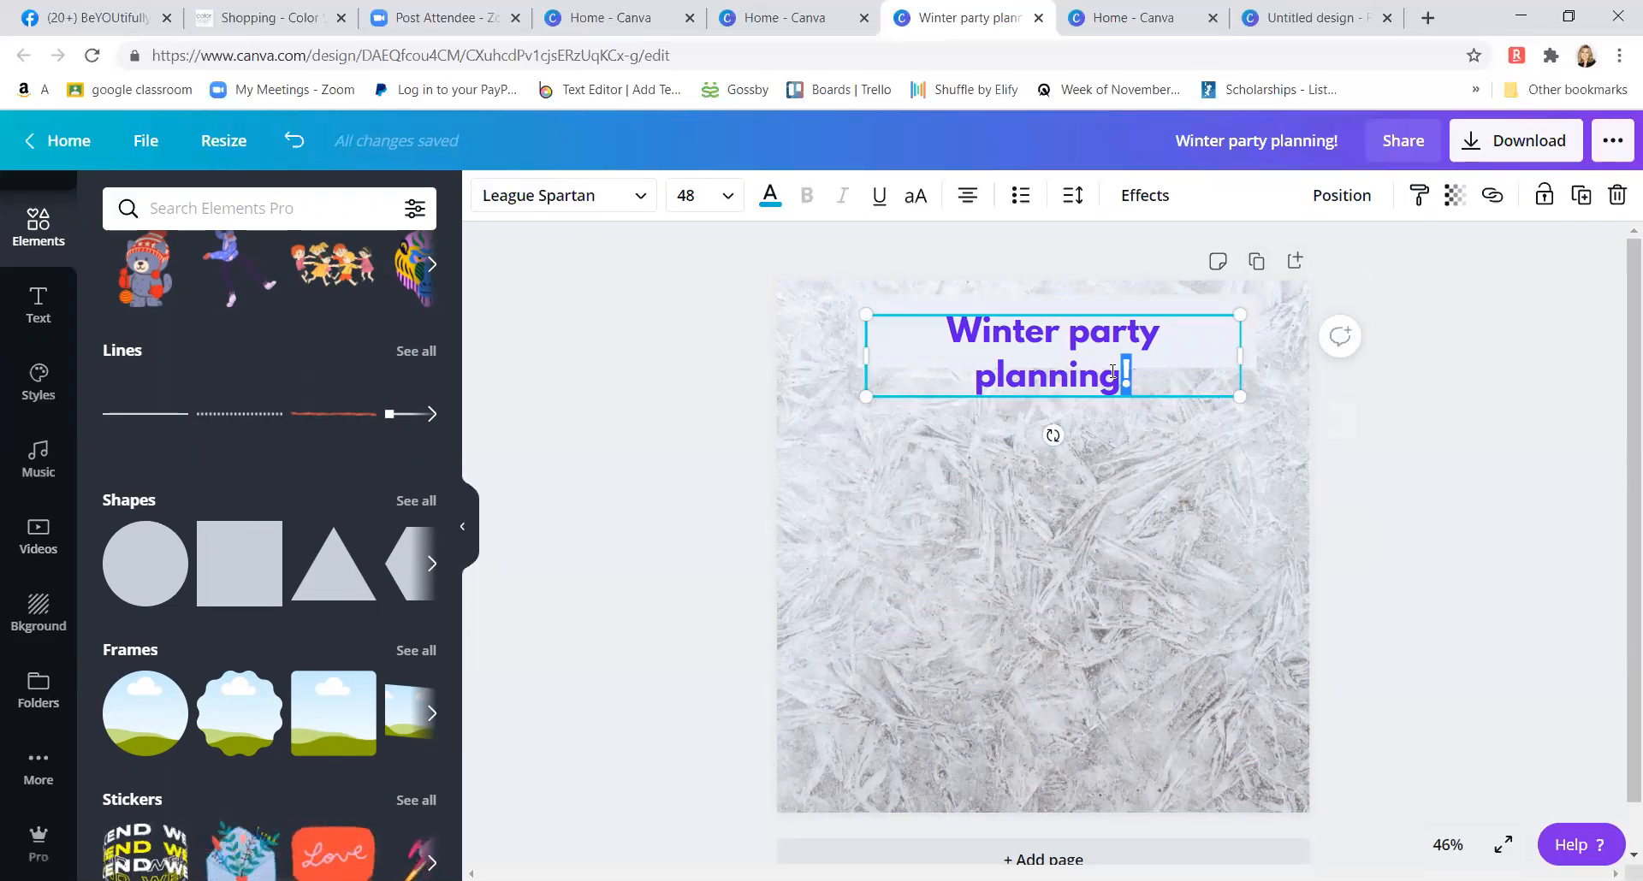
left_click(770, 197)
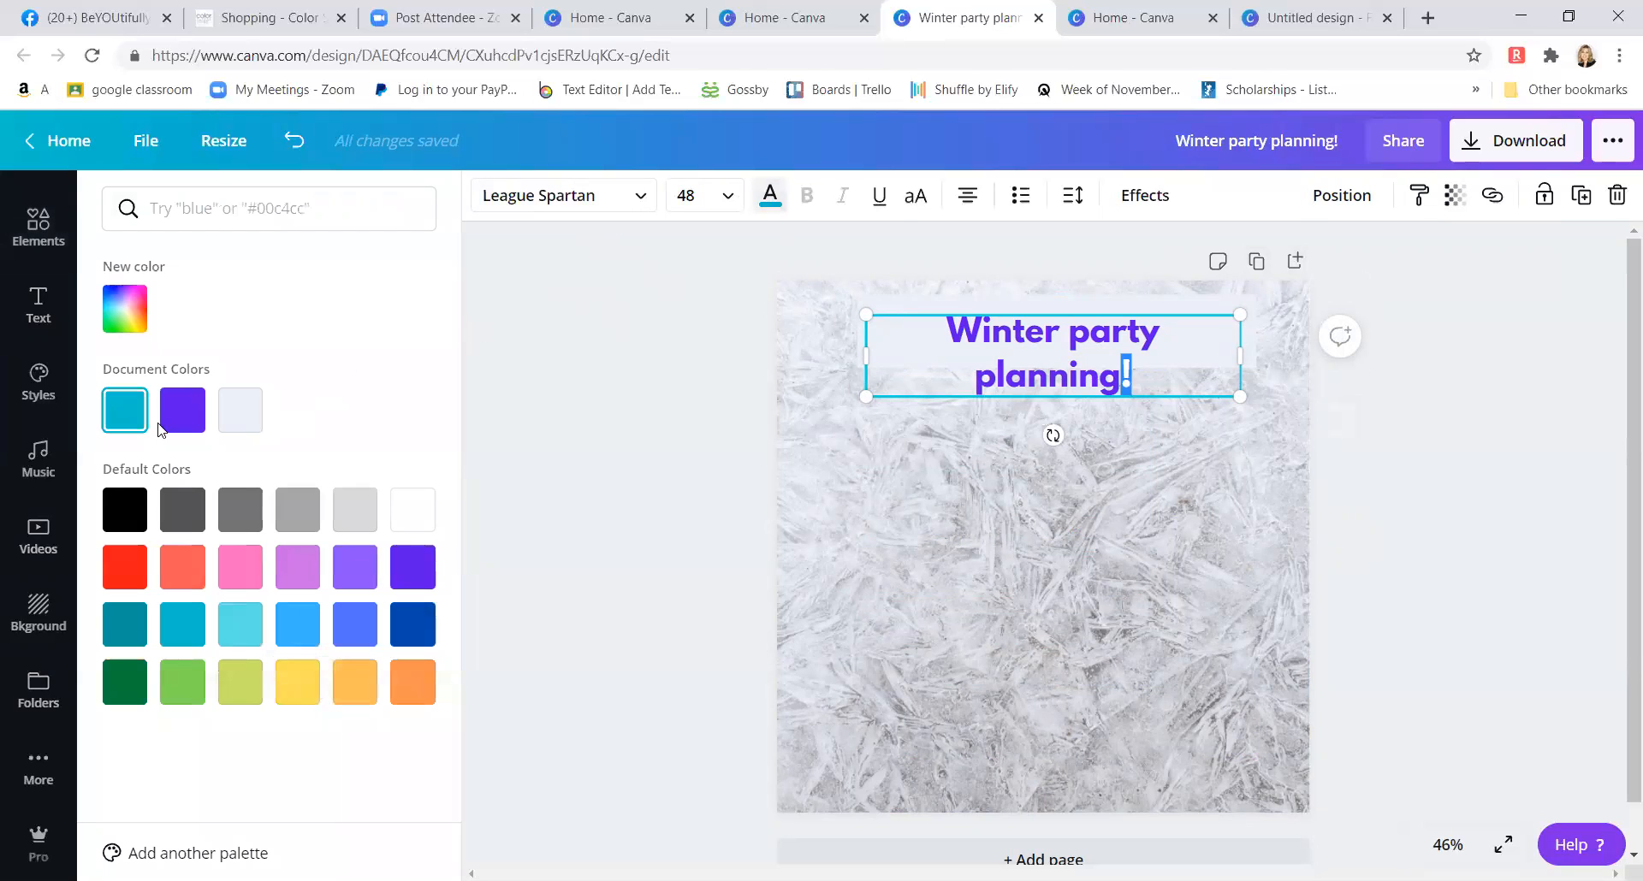
left_click(182, 410)
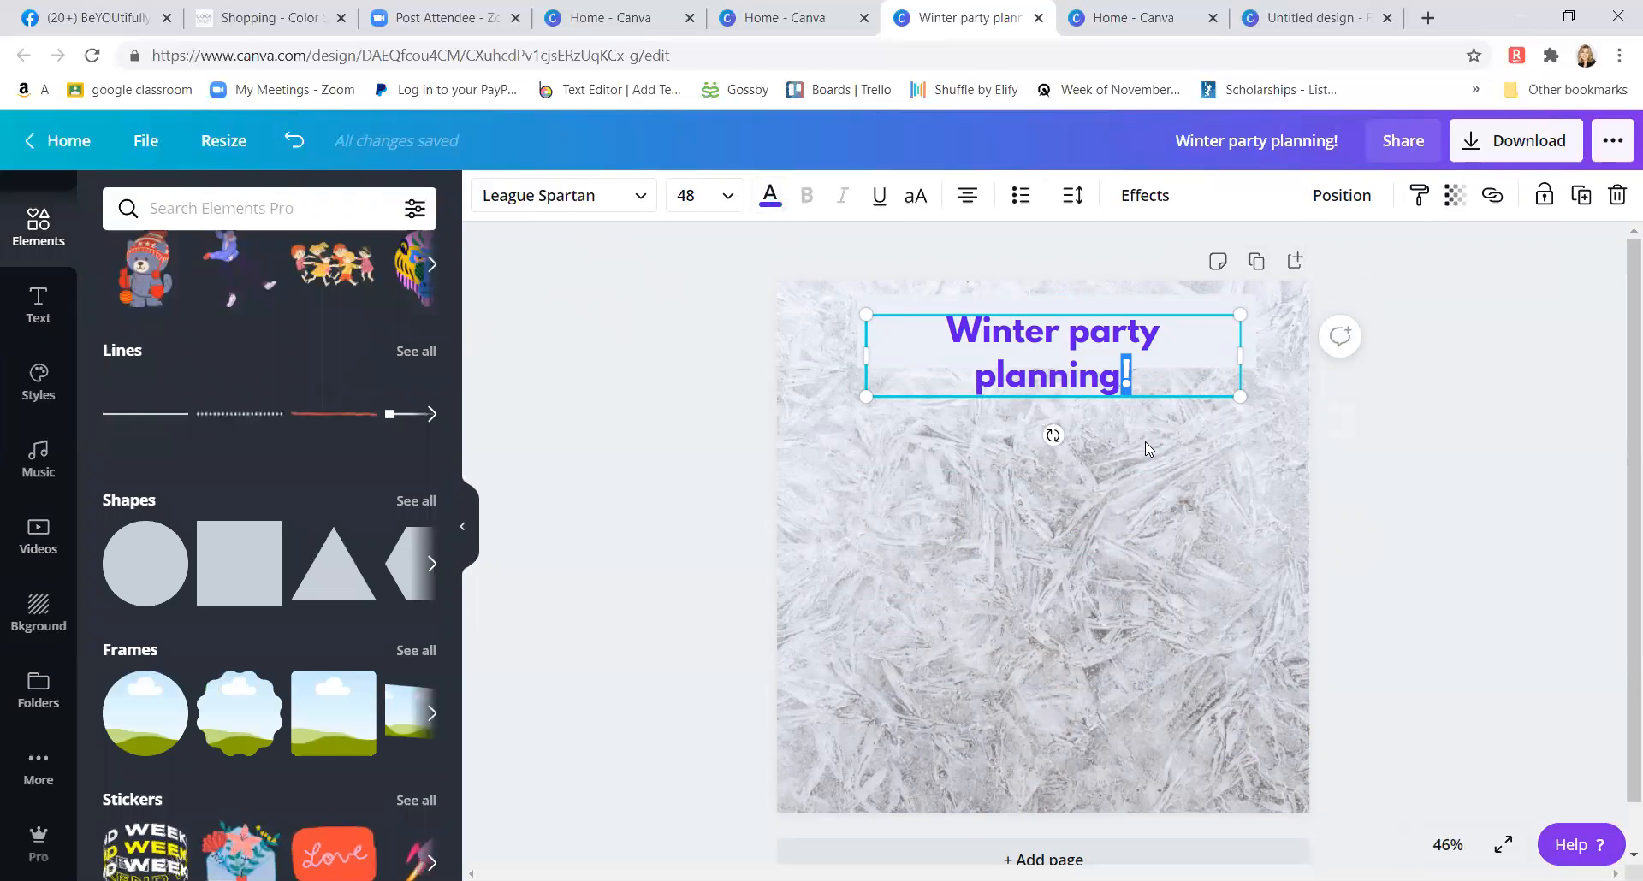
left_click(1145, 442)
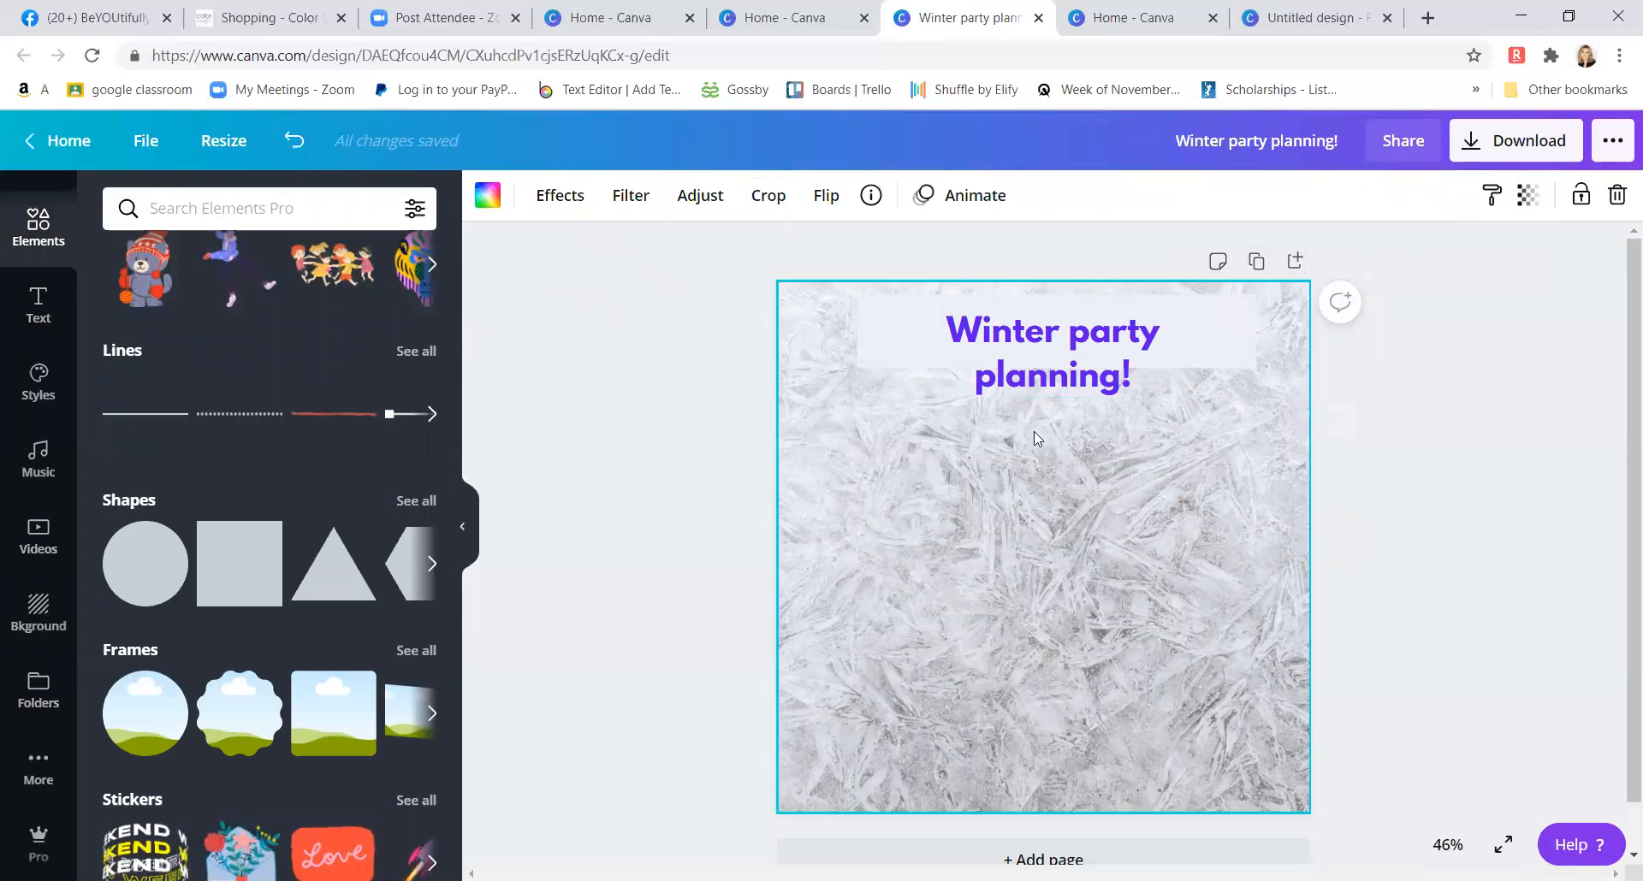
- Browse the font combinations and add the script-style "Stay Fearless" text to the page
left_click(36, 308)
scroll(211, 428, "down", 8)
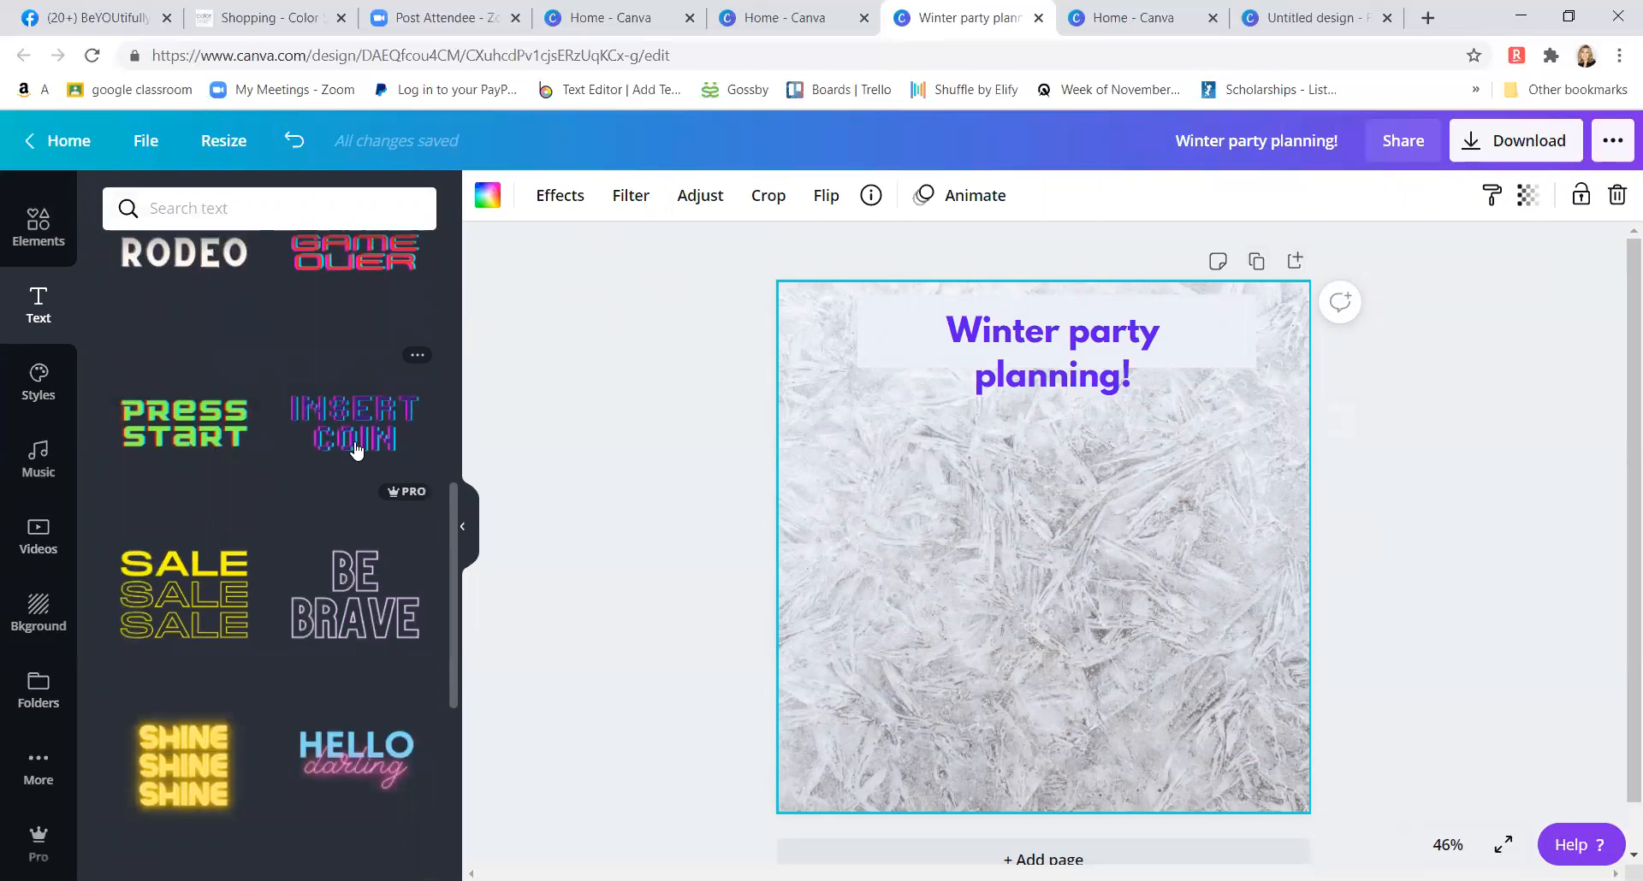
scroll(359, 409, "up", 4)
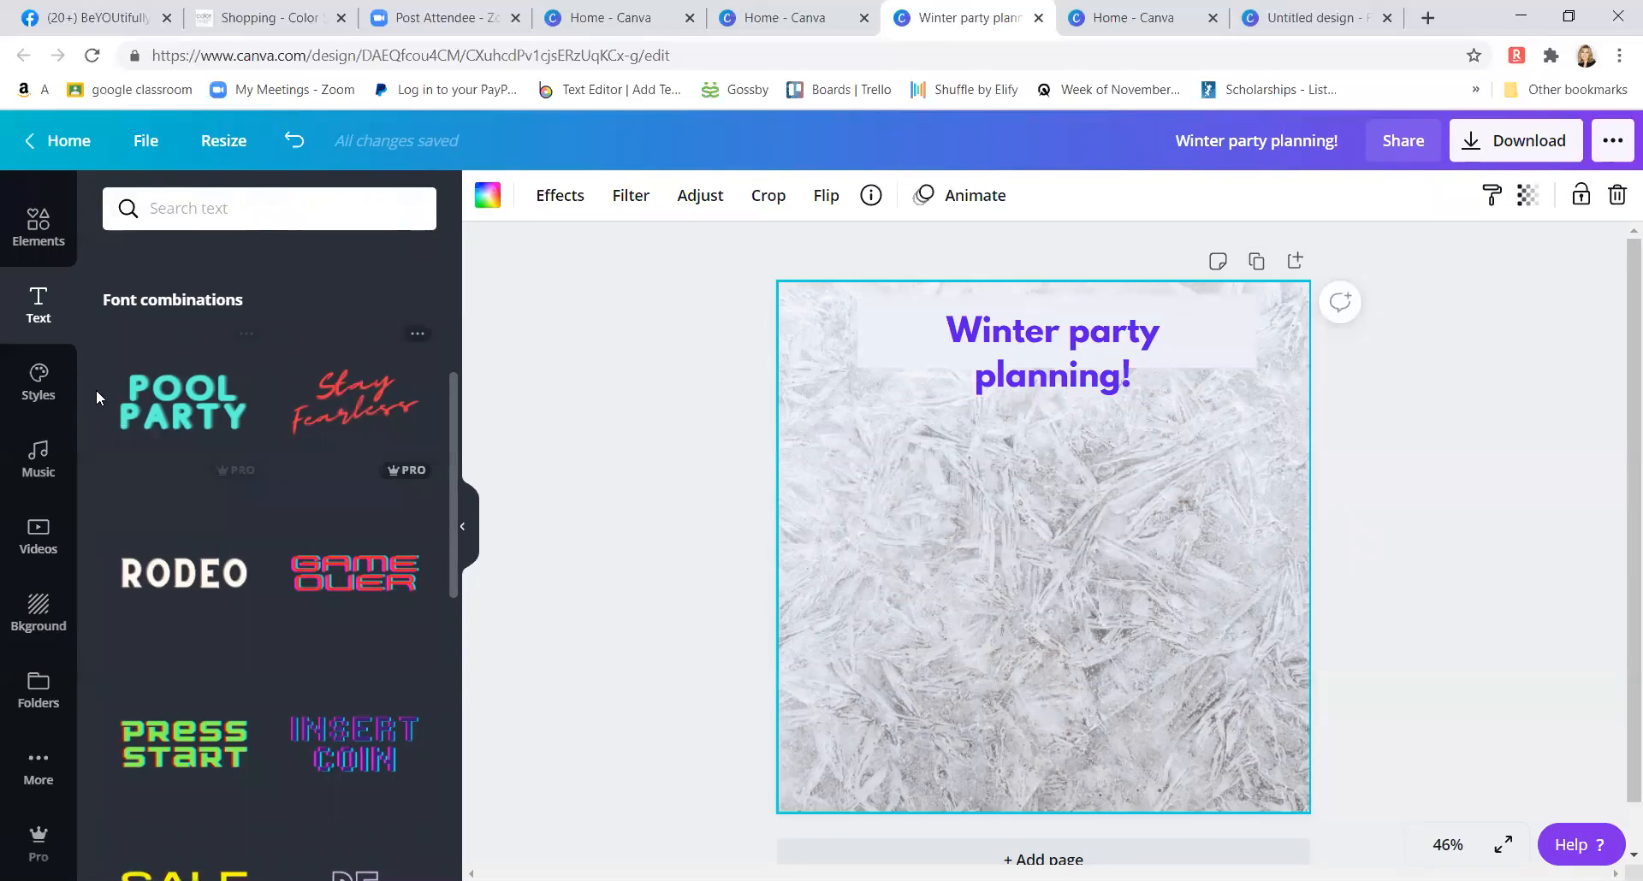
left_click(328, 417)
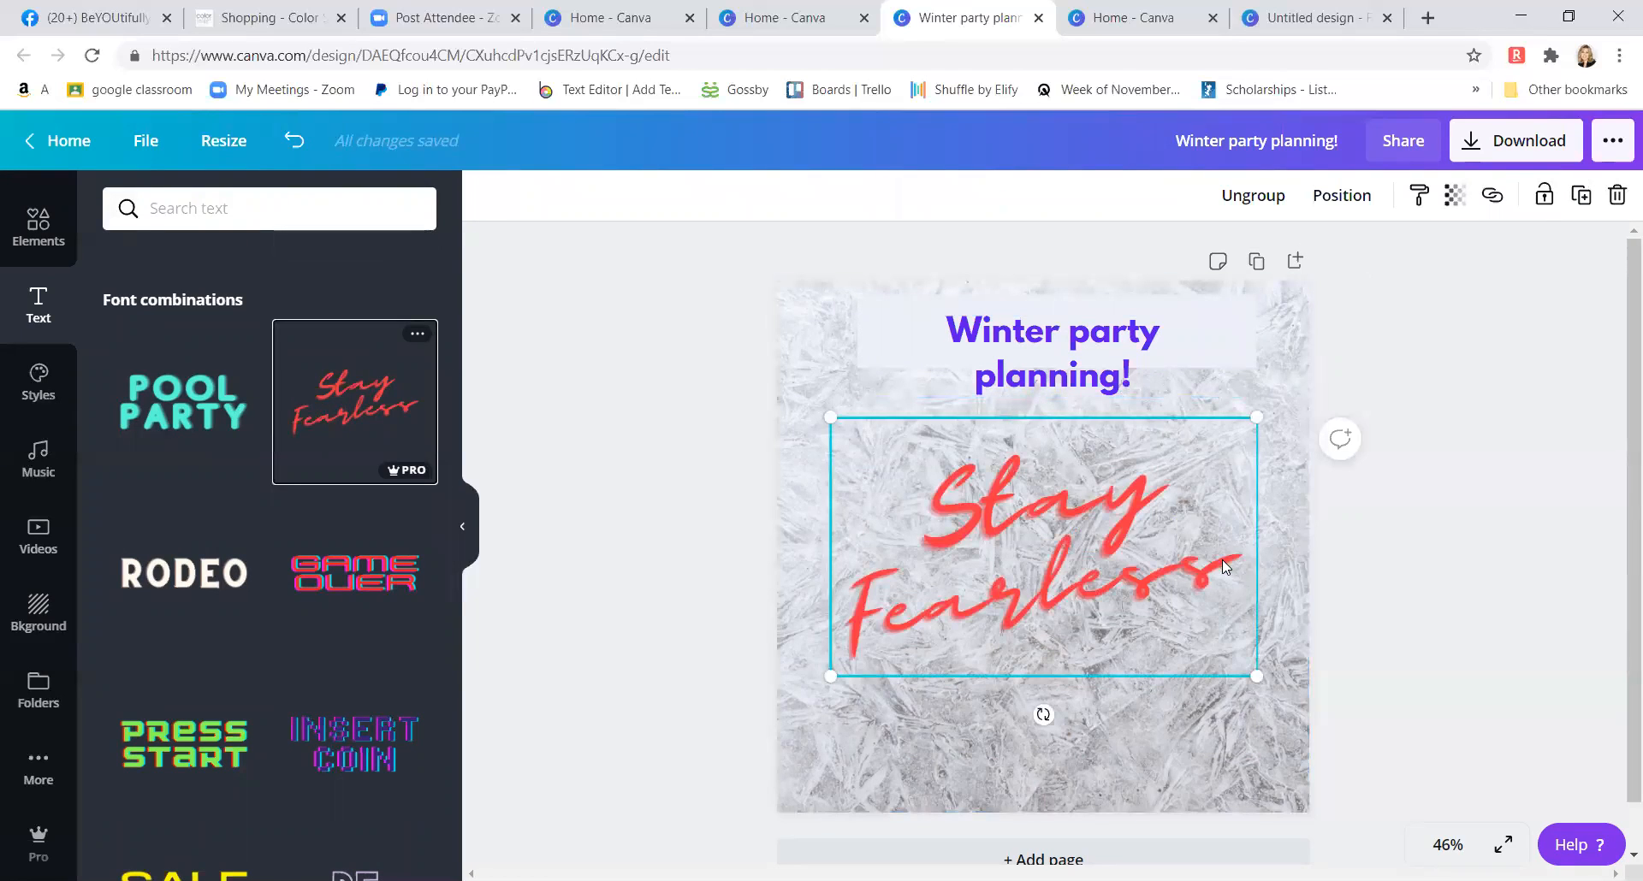
- Replace "Stay" with "Lots" and "Fearless" with "of fun!" in the script text group
left_click(1226, 571)
left_click_drag(1225, 572, 837, 651)
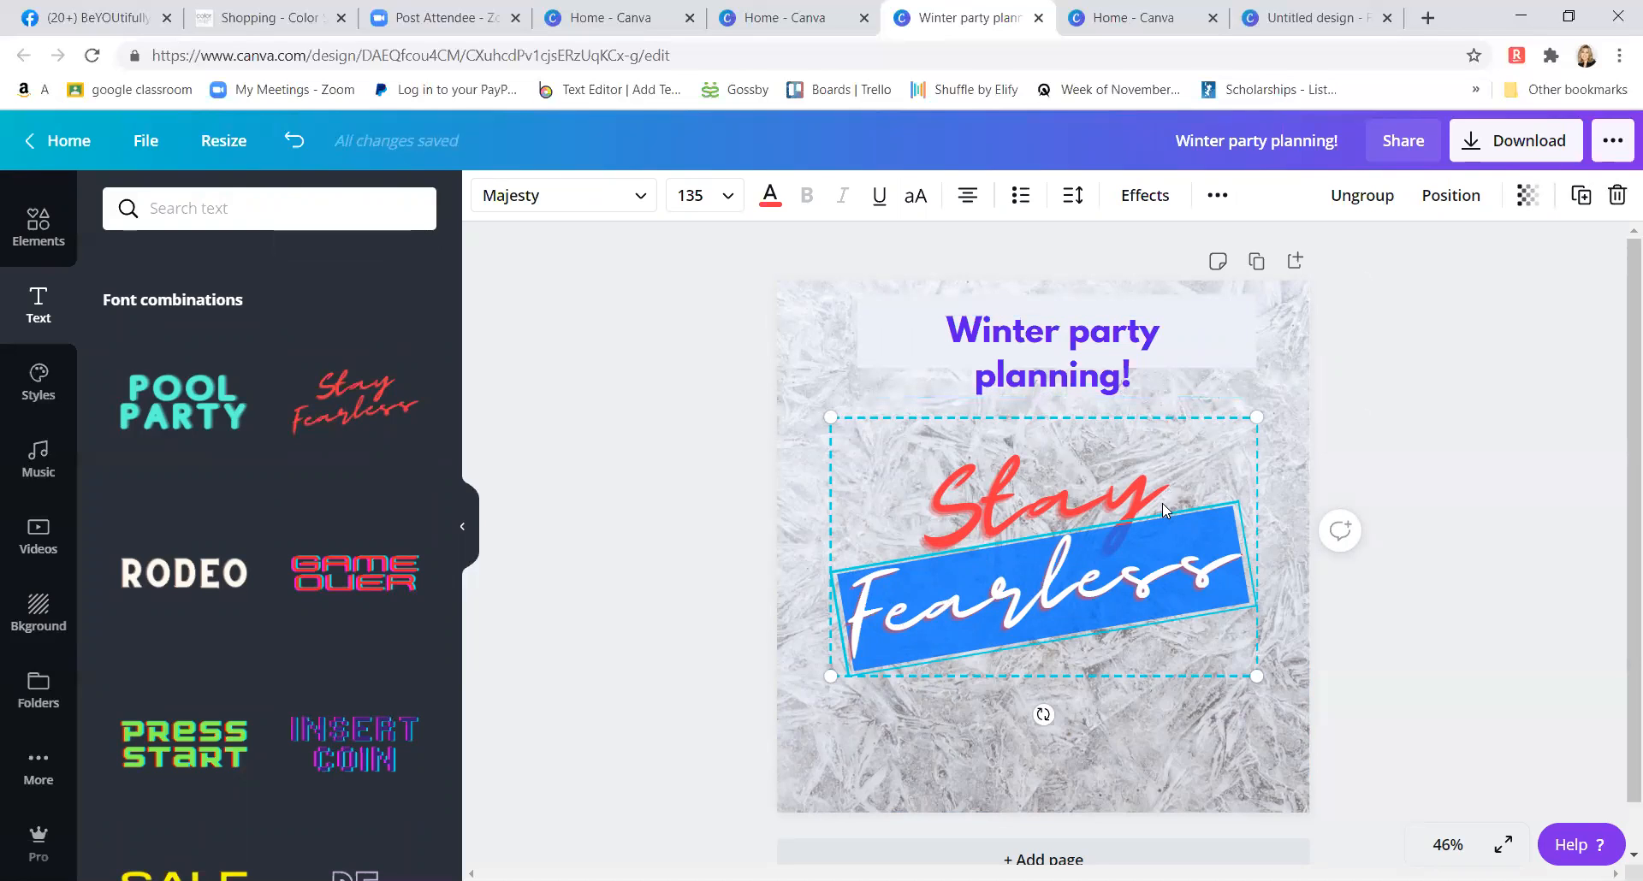
key("ctrl+z")
left_click_drag(1159, 494, 924, 582)
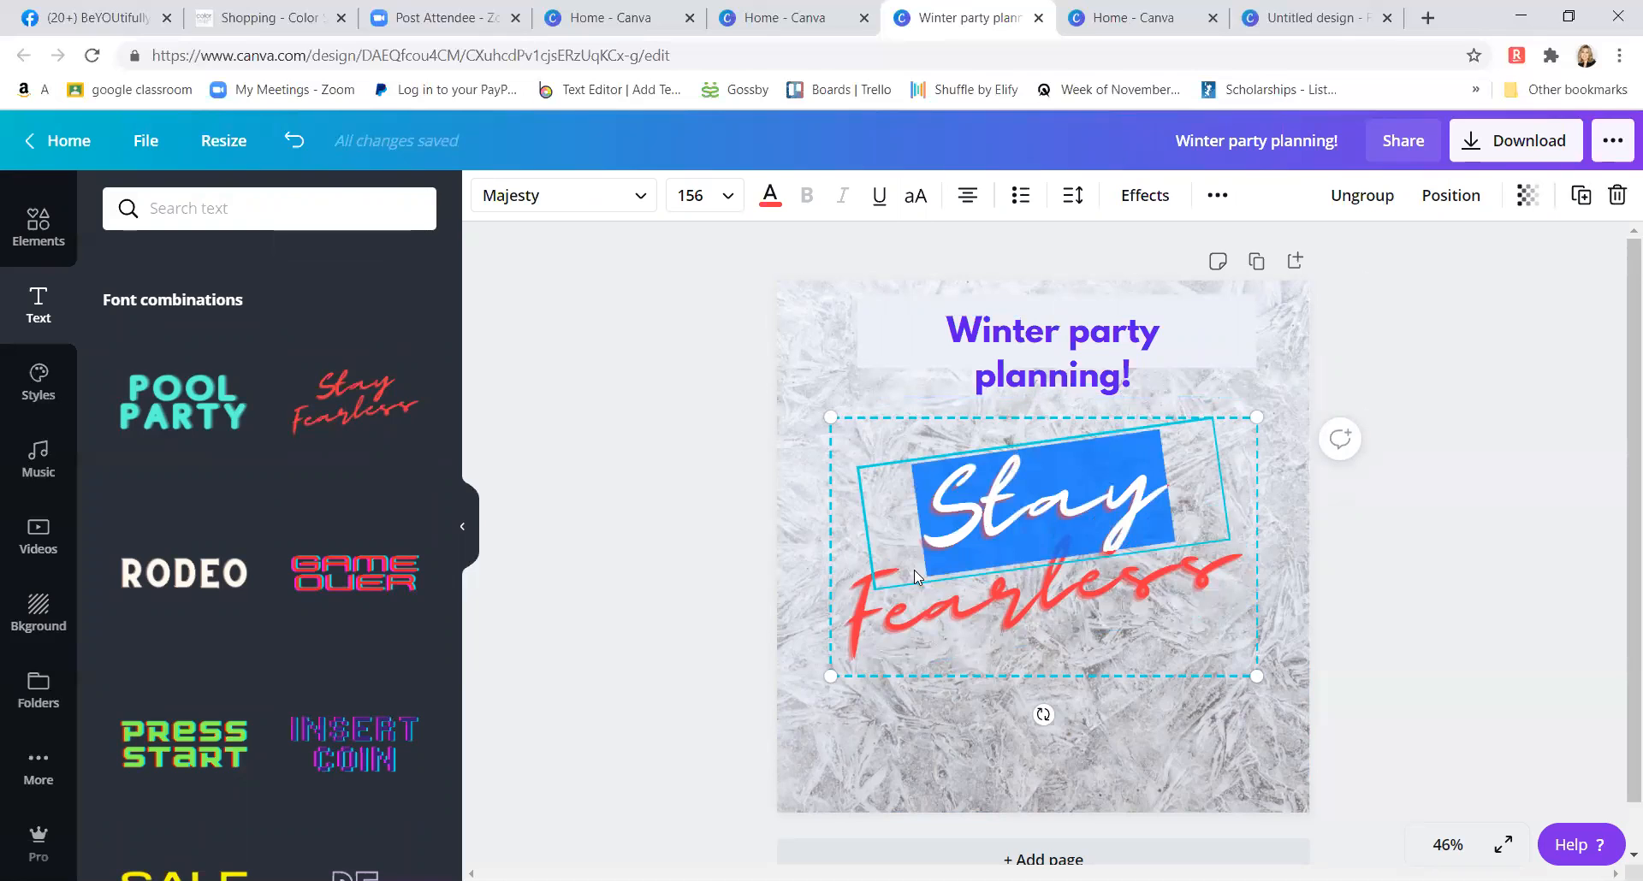
type("Lots of")
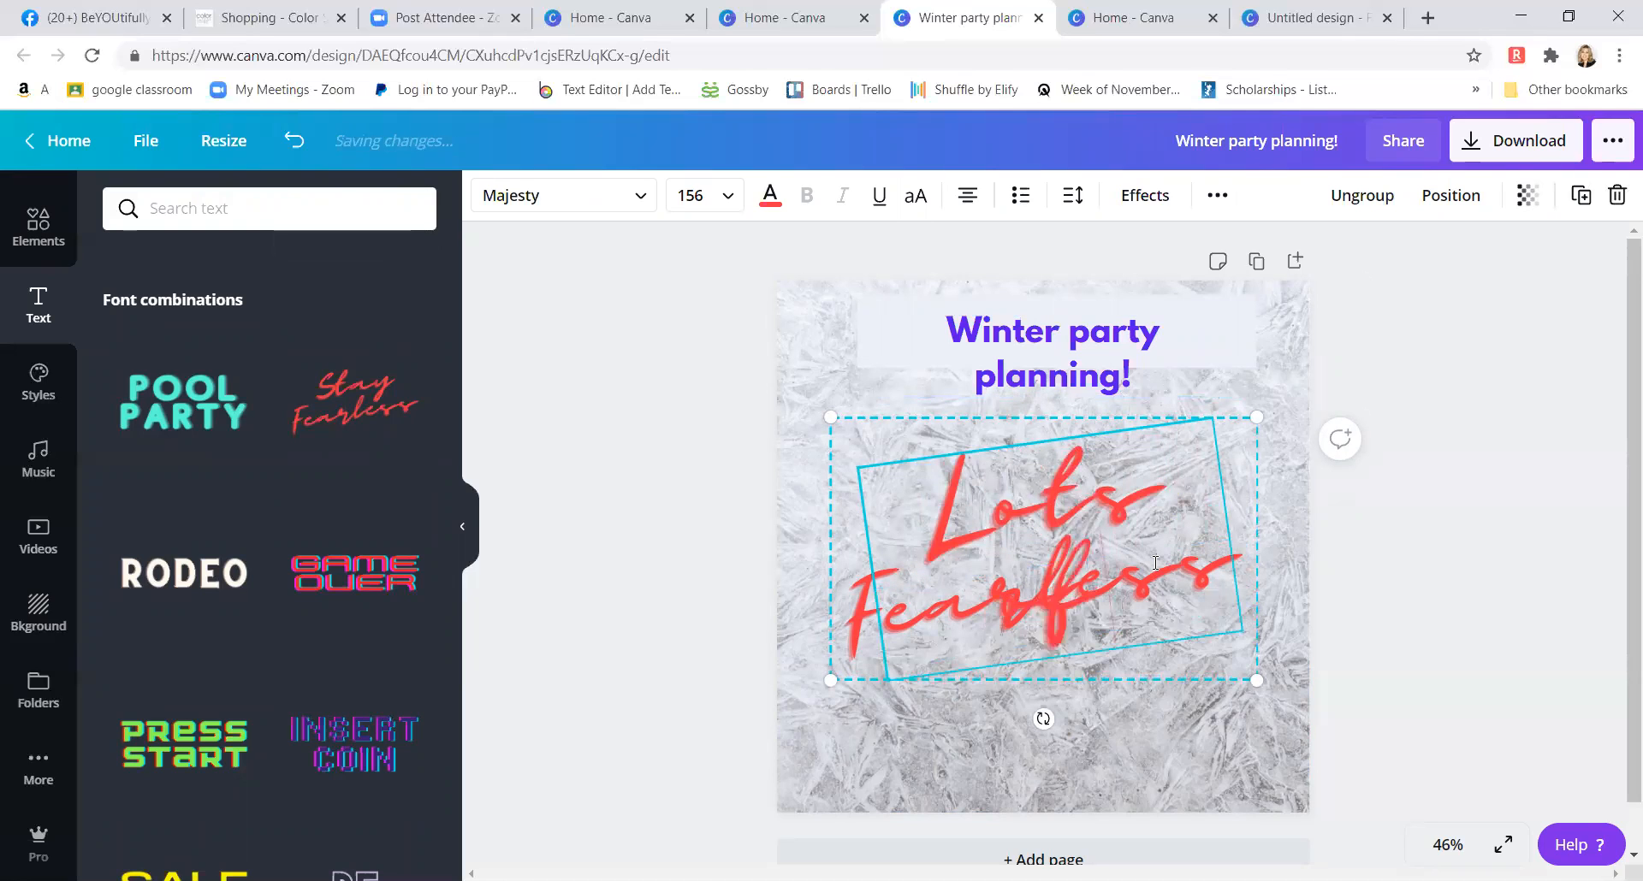
key("BackSpace")
key("BackSpace")
key("BackSpace")
left_click(1232, 585)
left_click_drag(1222, 569, 865, 613)
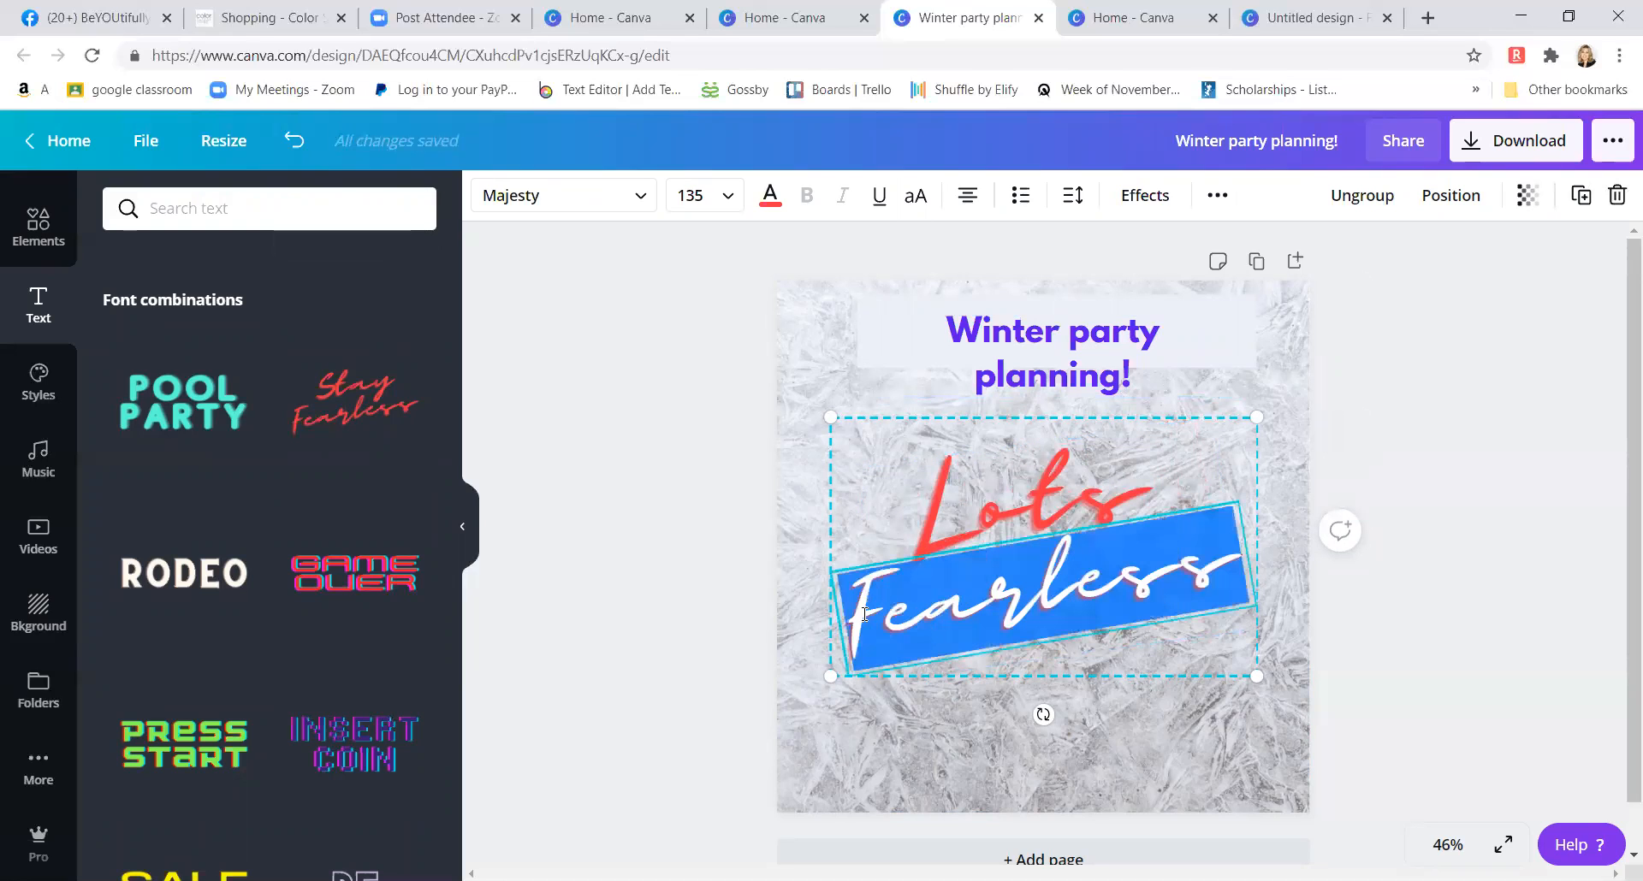
type("of fun!")
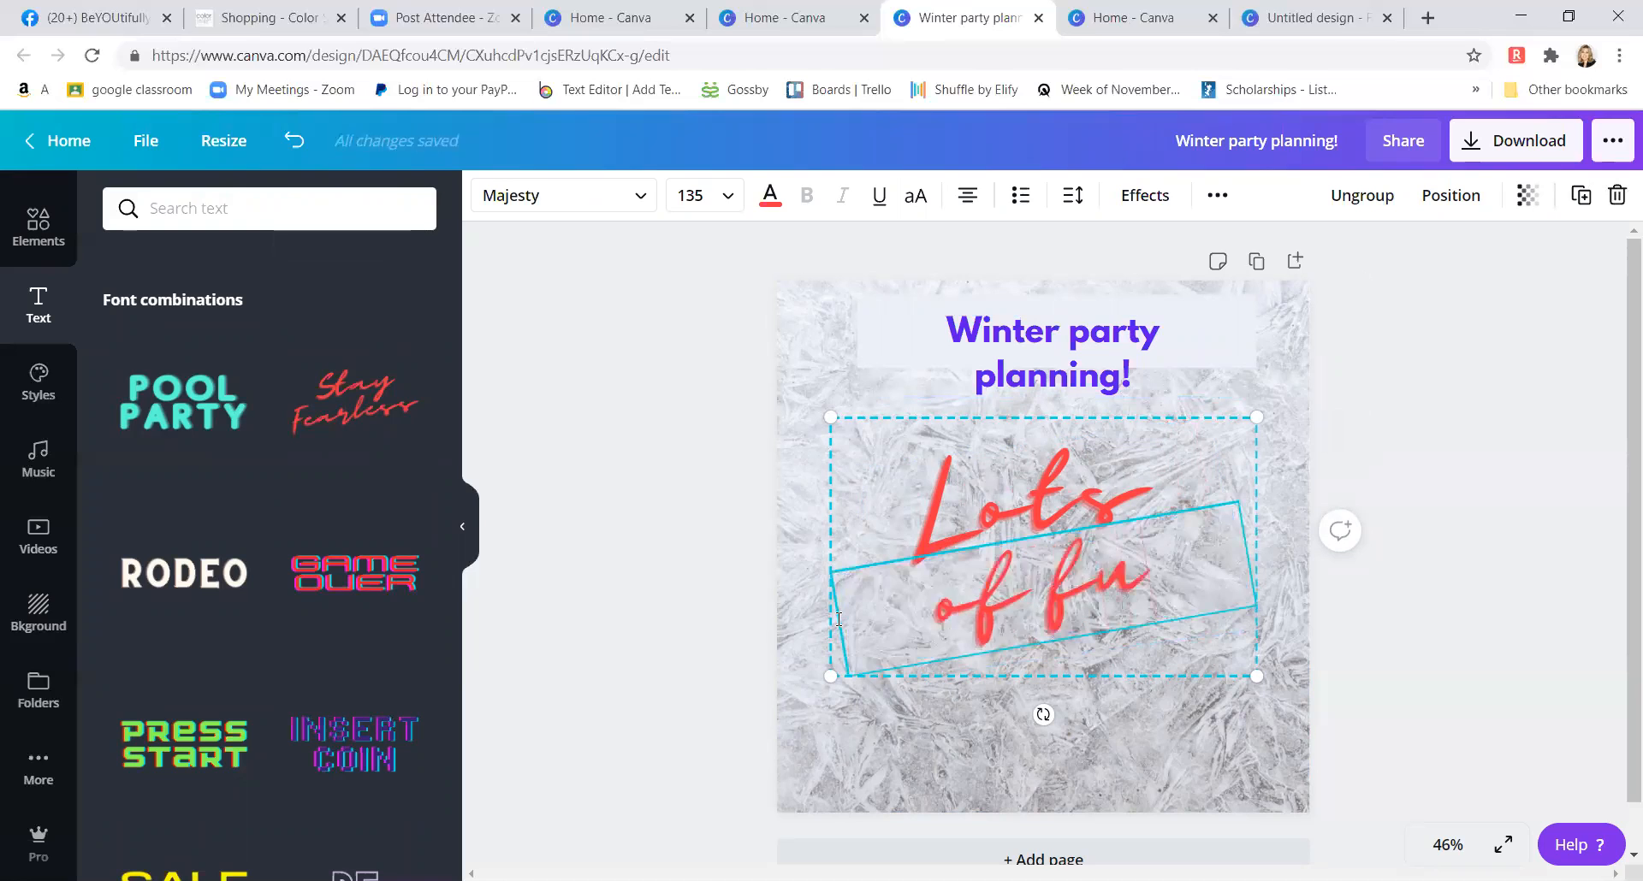
- Change the text color of both "of fun!" and "Lots" to the same violet as the heading
left_click_drag(1191, 571, 884, 632)
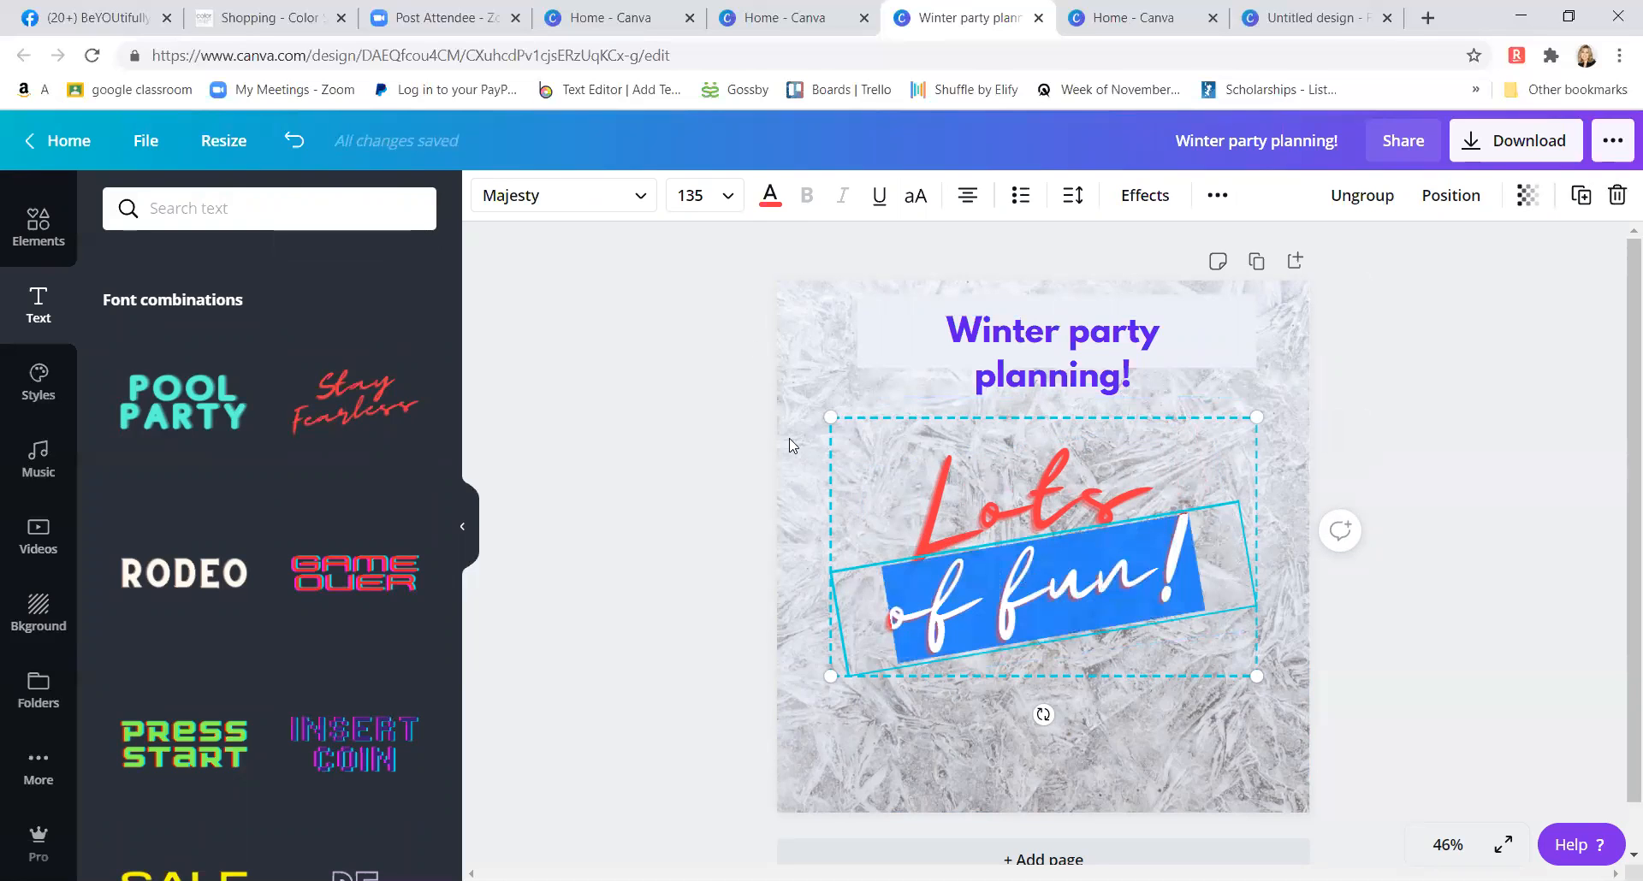
left_click(770, 197)
left_click(415, 582)
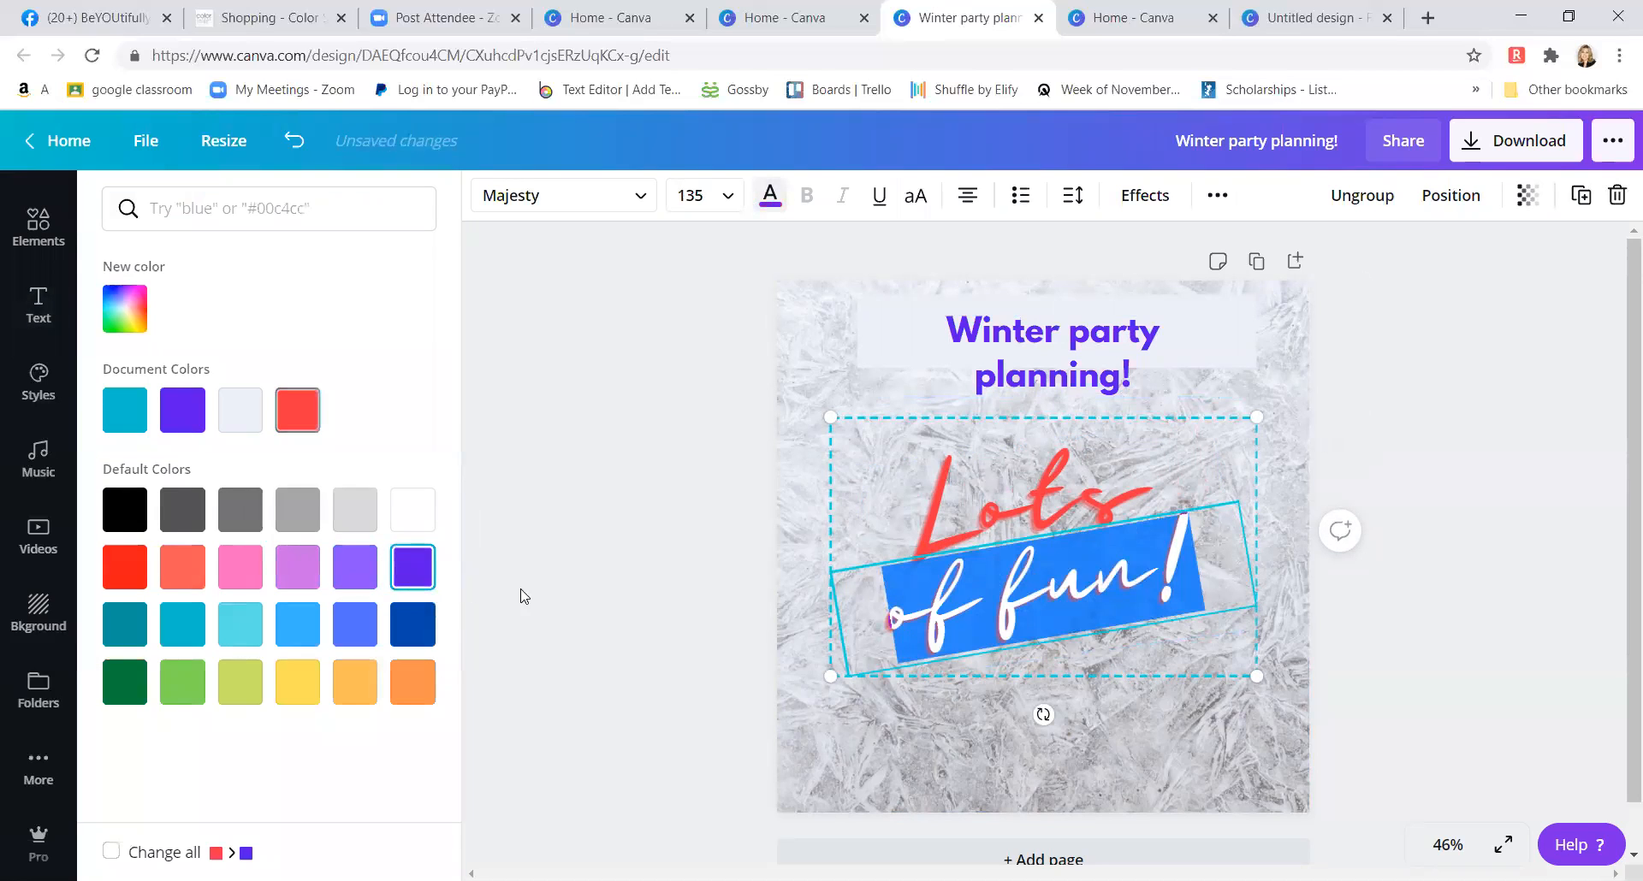
left_click(1083, 645)
left_click(1123, 503)
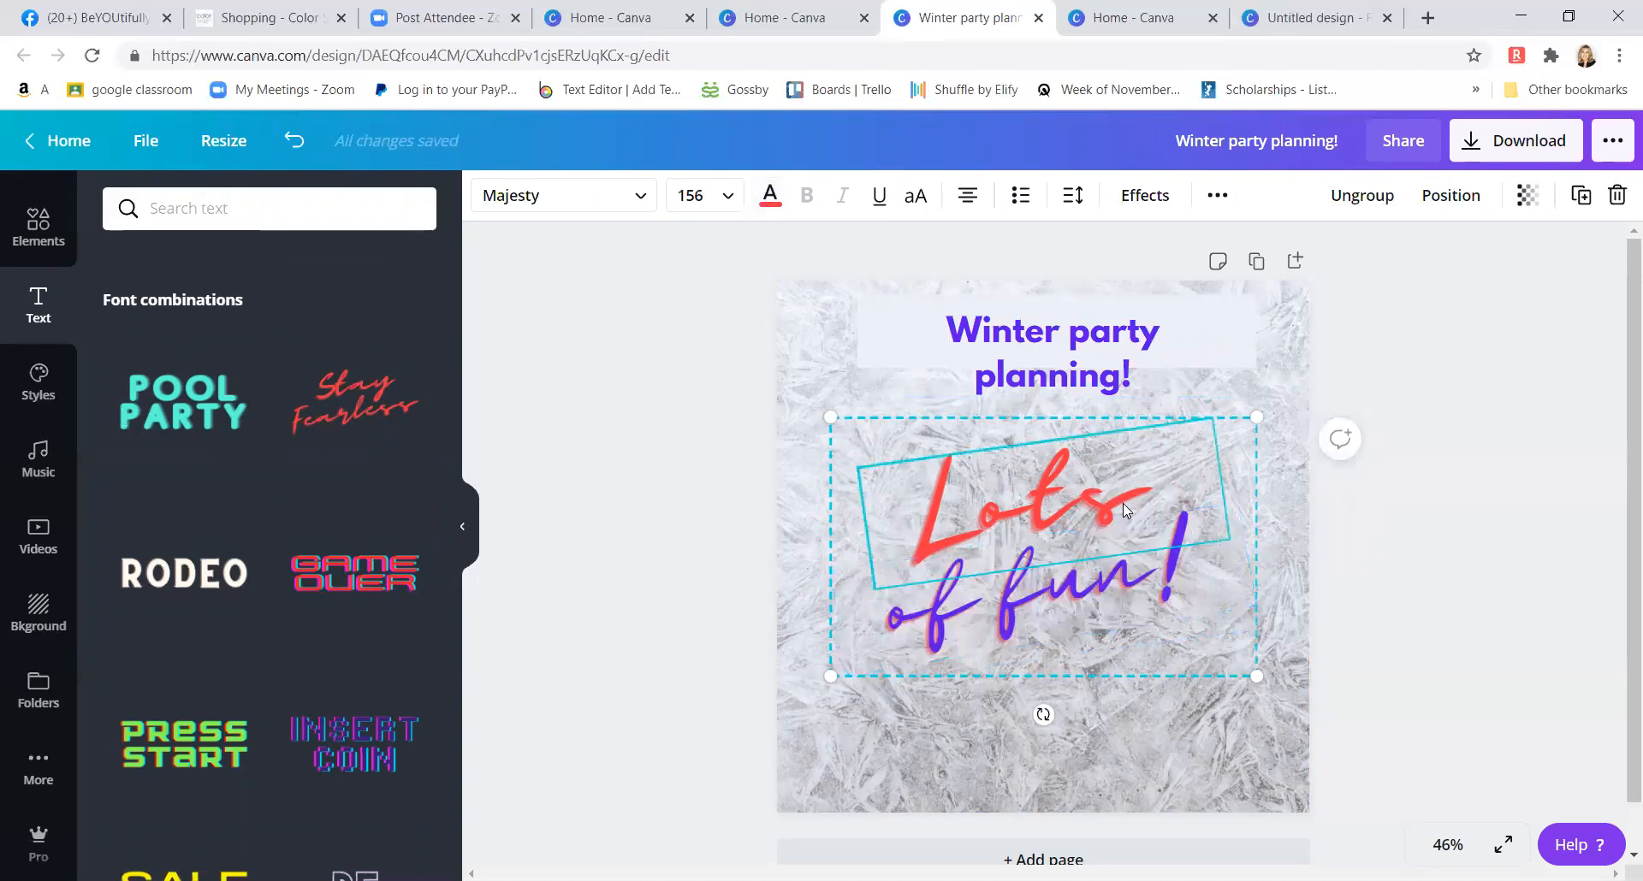
left_click_drag(1123, 503, 917, 514)
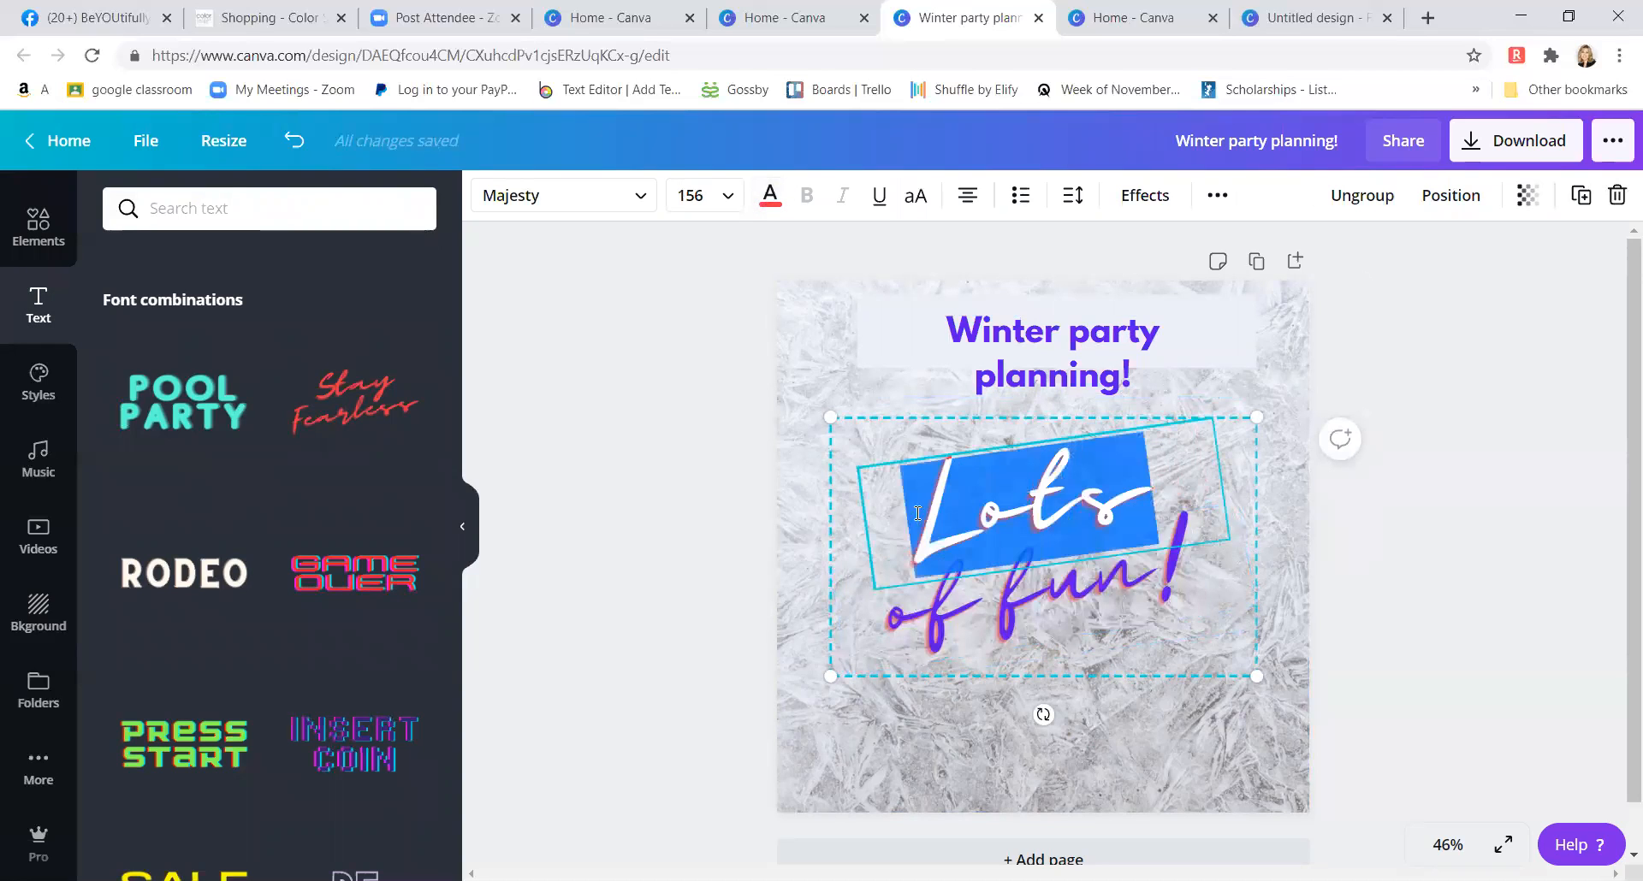
left_click(770, 197)
left_click(183, 411)
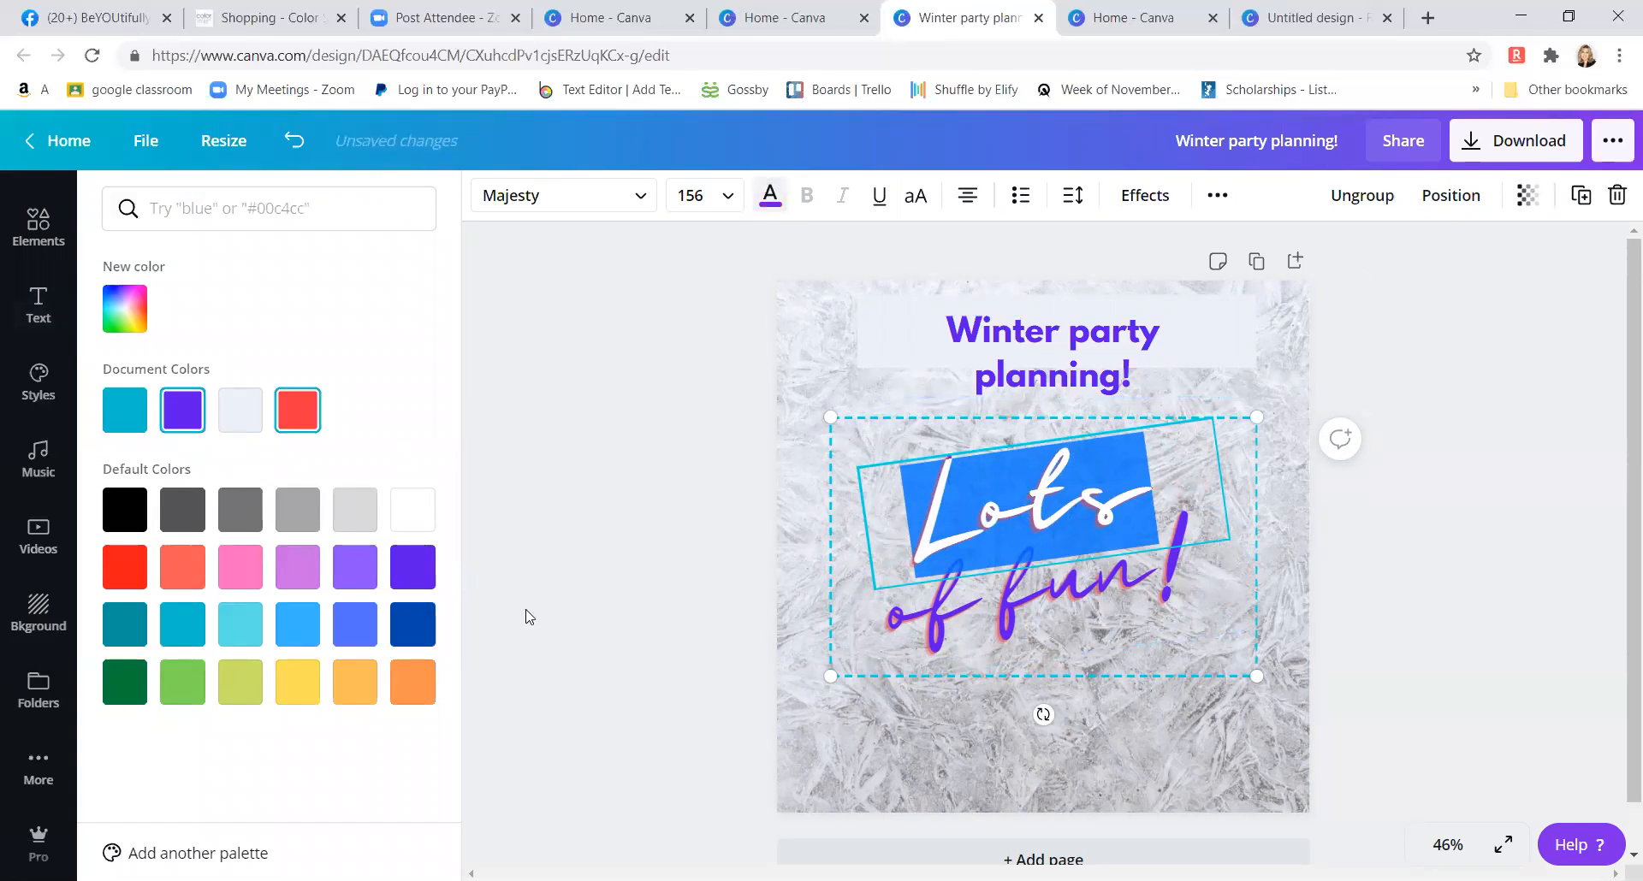
key("Escape")
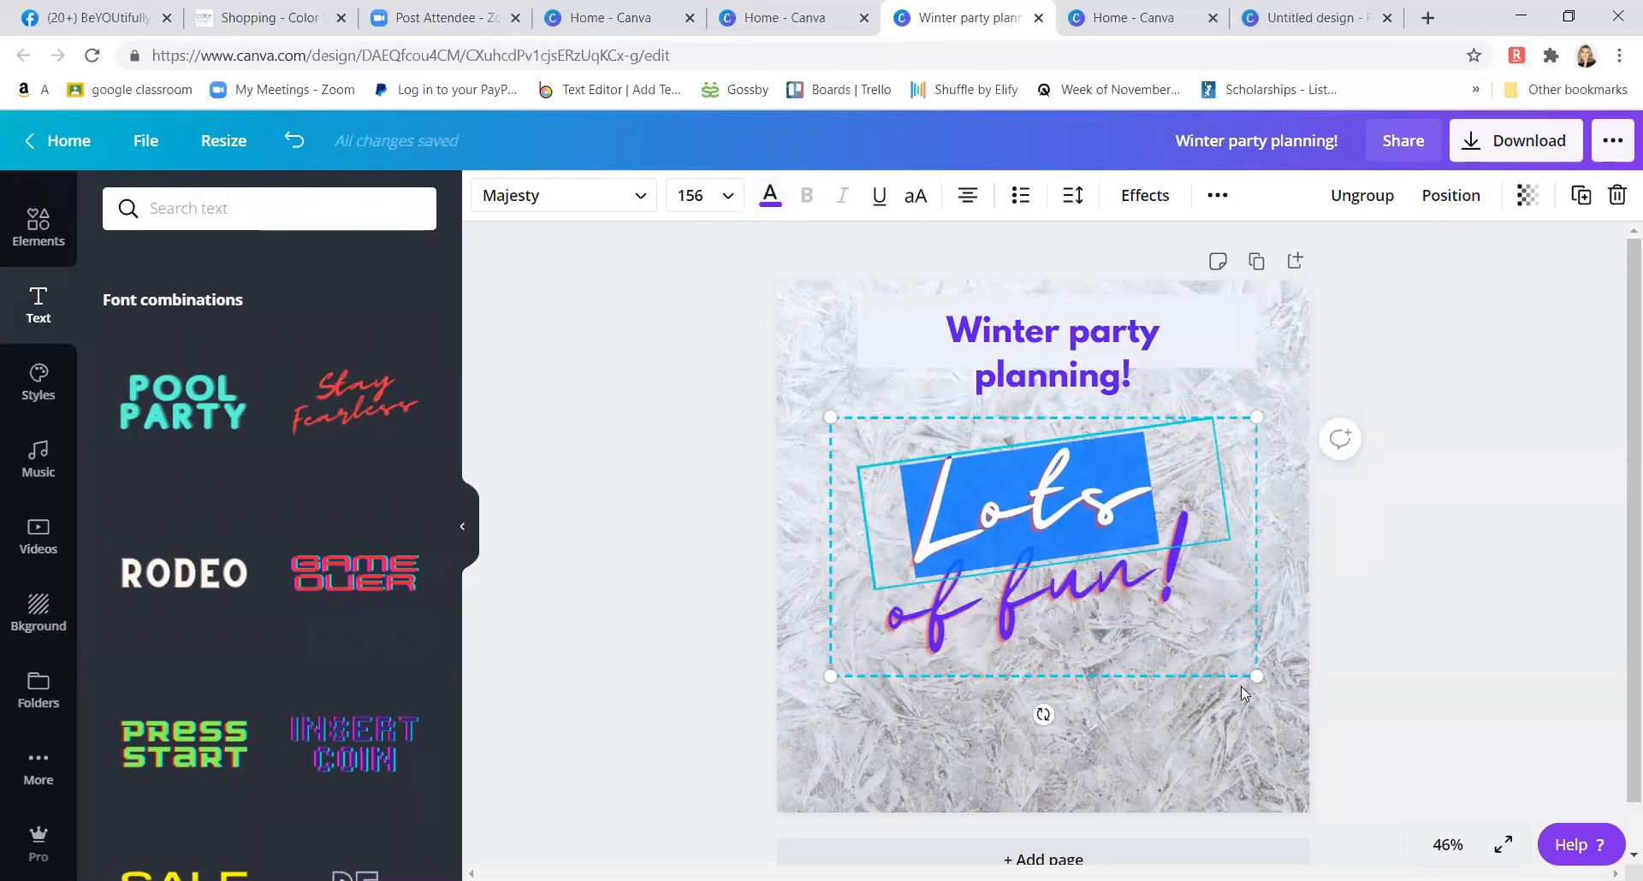
- Shrink the "Lots of fun!" group until "of fun!" is about size 52.9 and place it in the page's upper-left corner beside the heading
left_click_drag(1258, 673, 1130, 594)
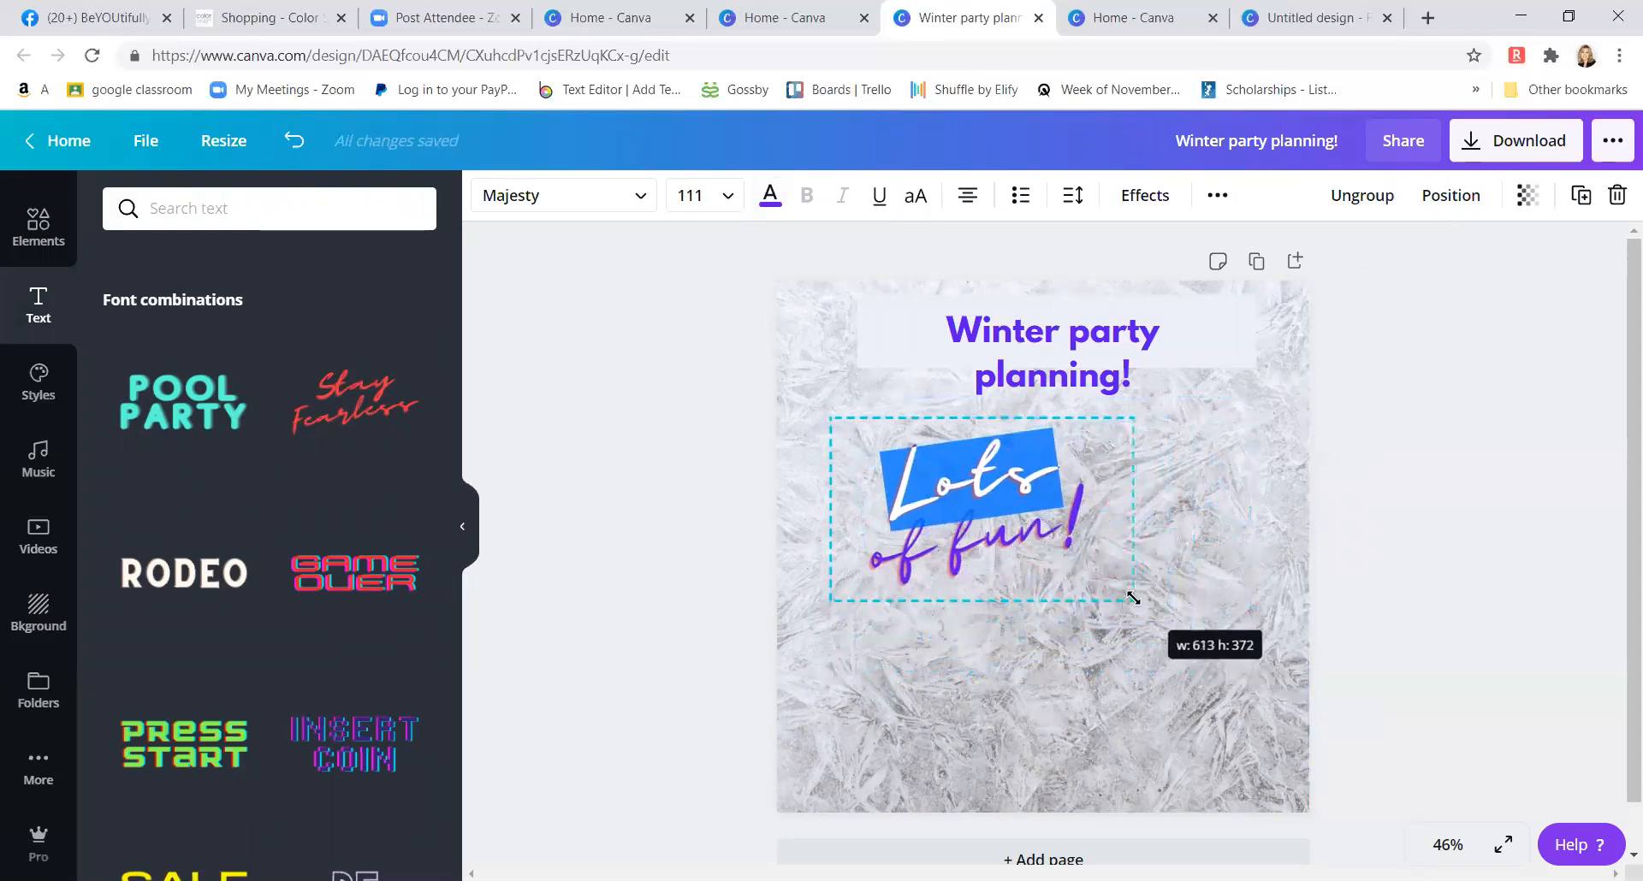
left_click(1015, 702)
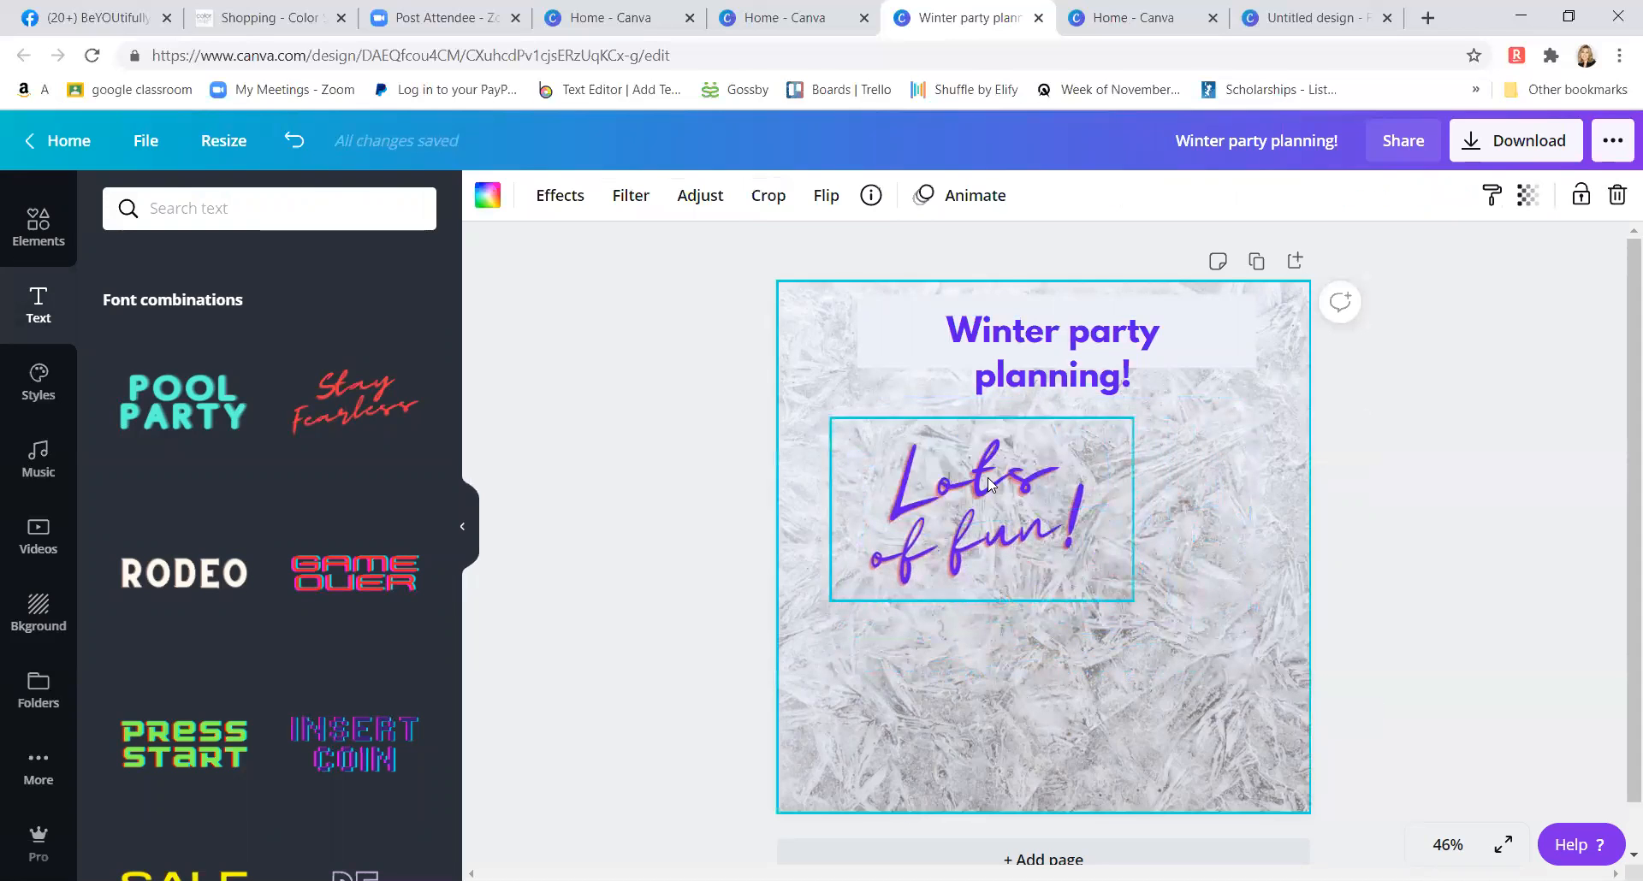
left_click(987, 563)
left_click_drag(952, 500, 936, 438)
left_click_drag(1080, 546, 946, 463)
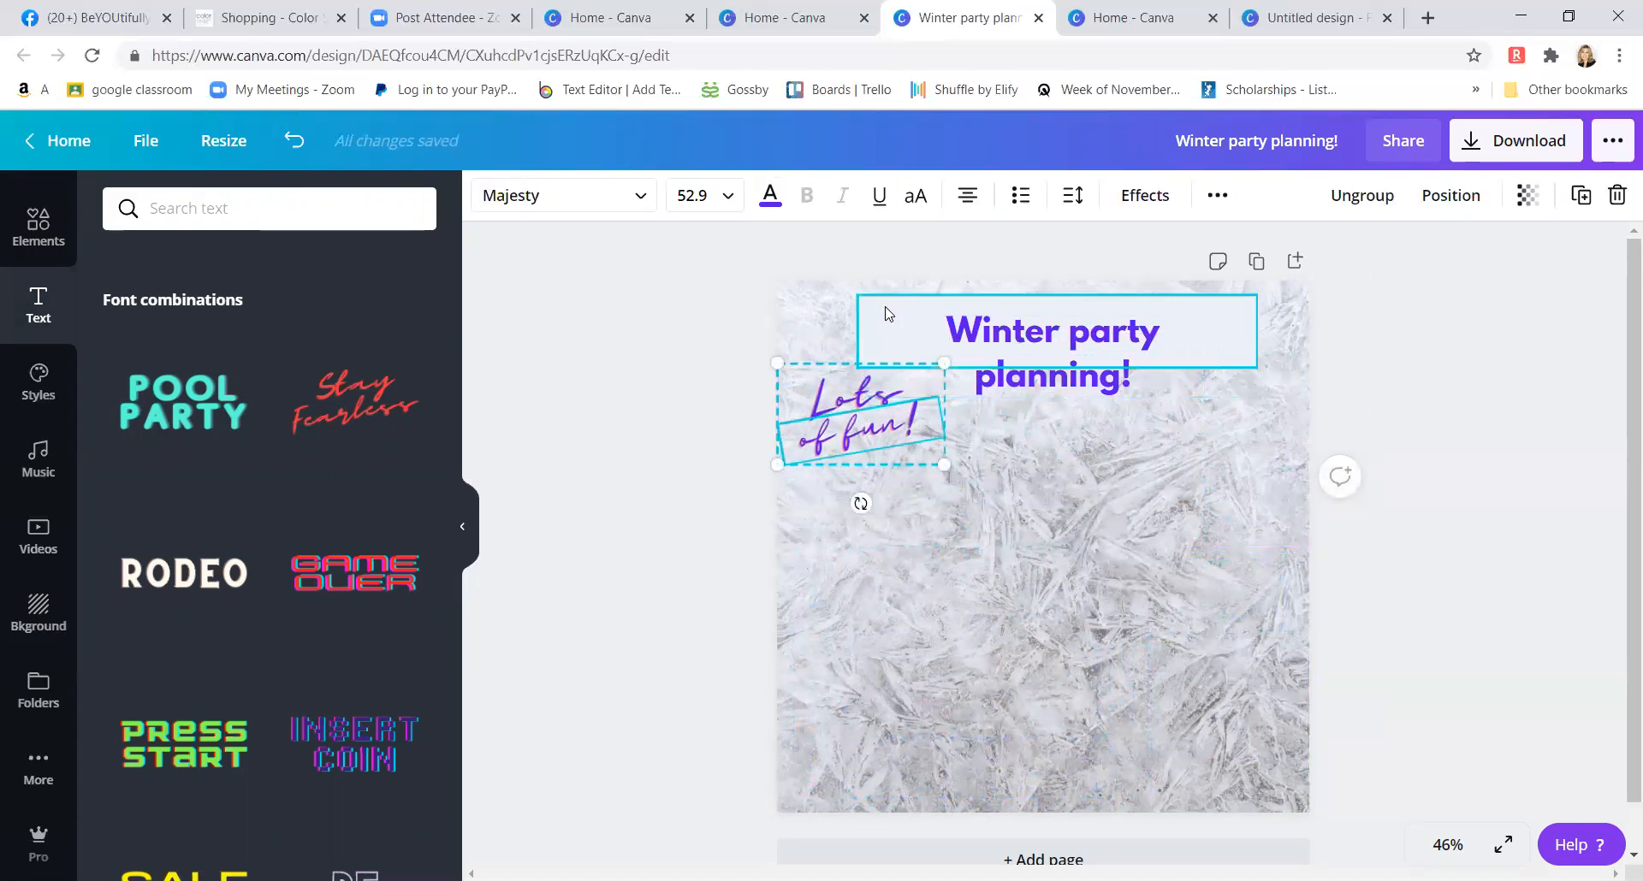
left_click(859, 505)
left_click(854, 412)
left_click_drag(854, 411, 859, 331)
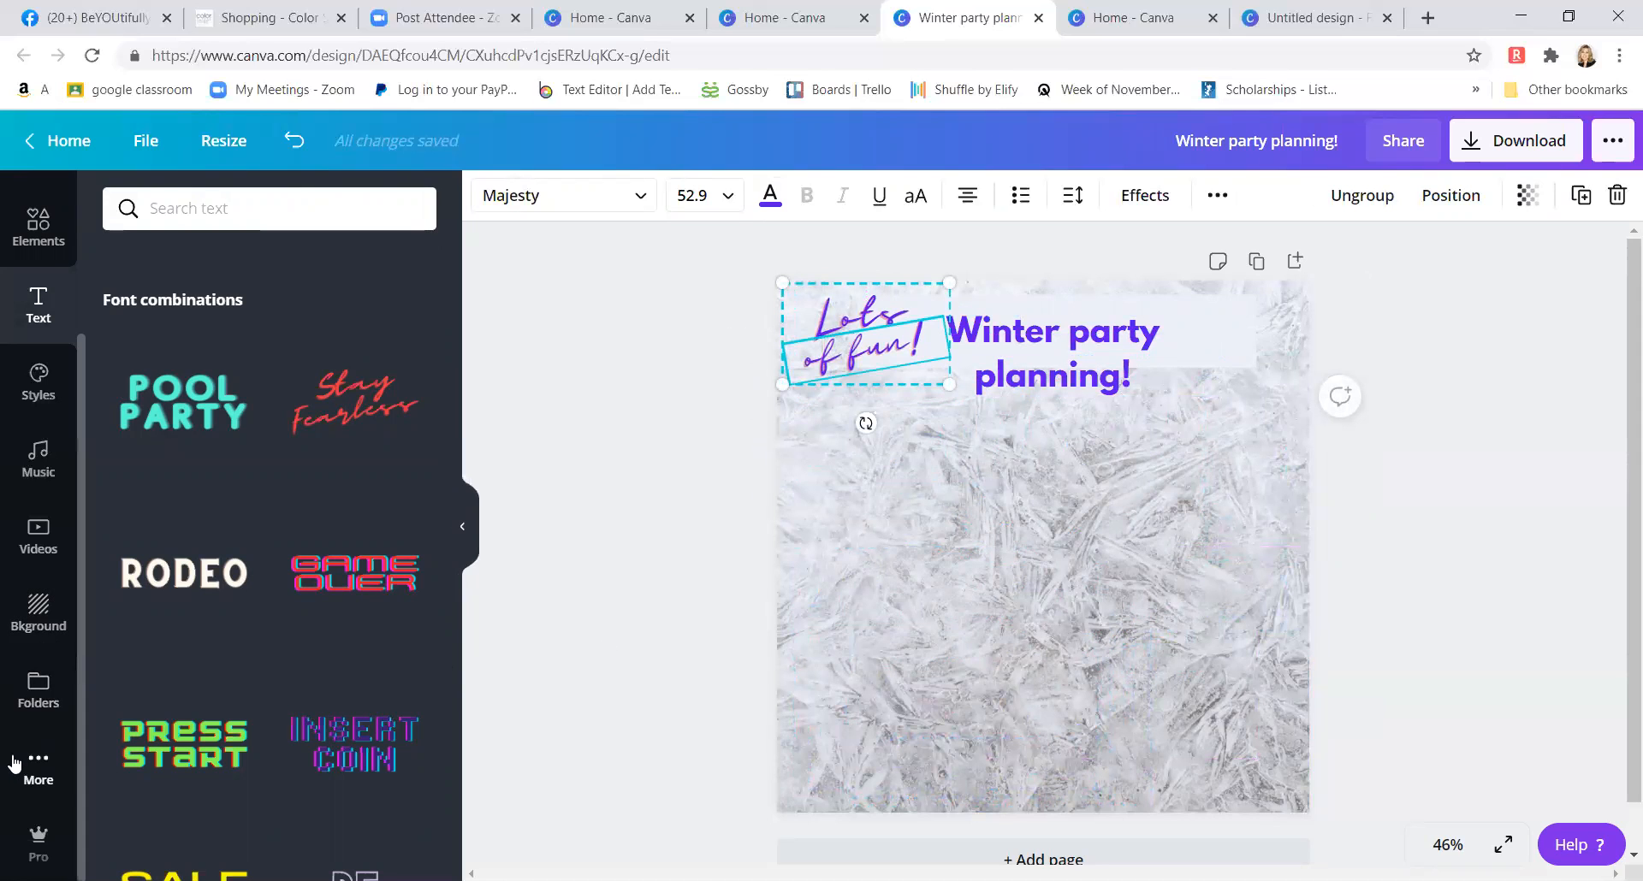
- Search the elements library for "planner"
left_click(36, 221)
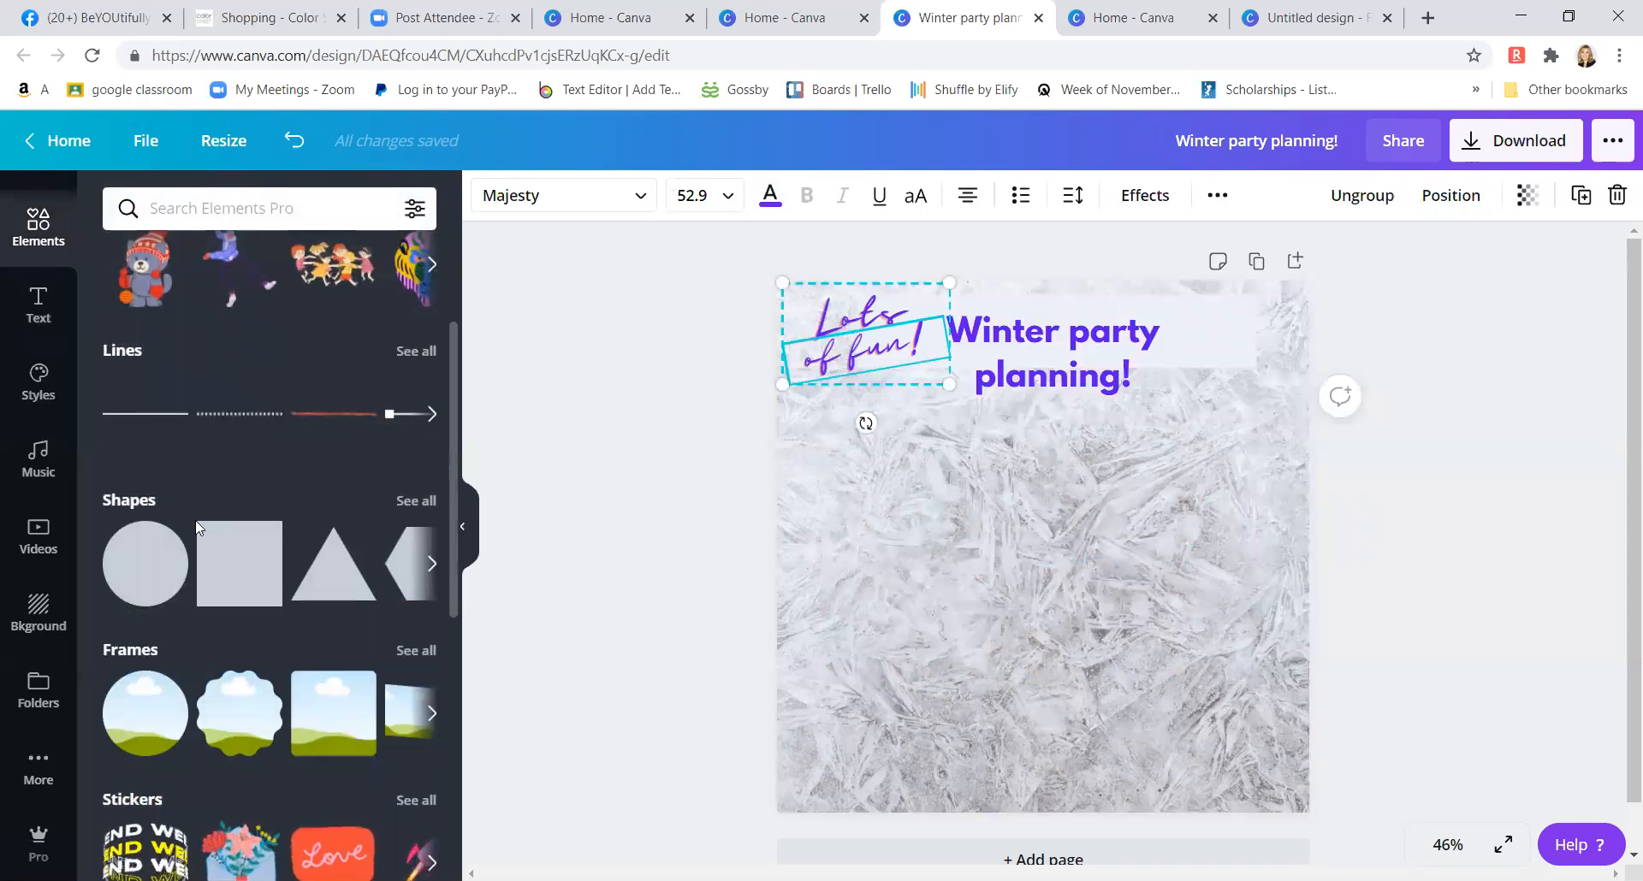
scroll(190, 494, "up", 3)
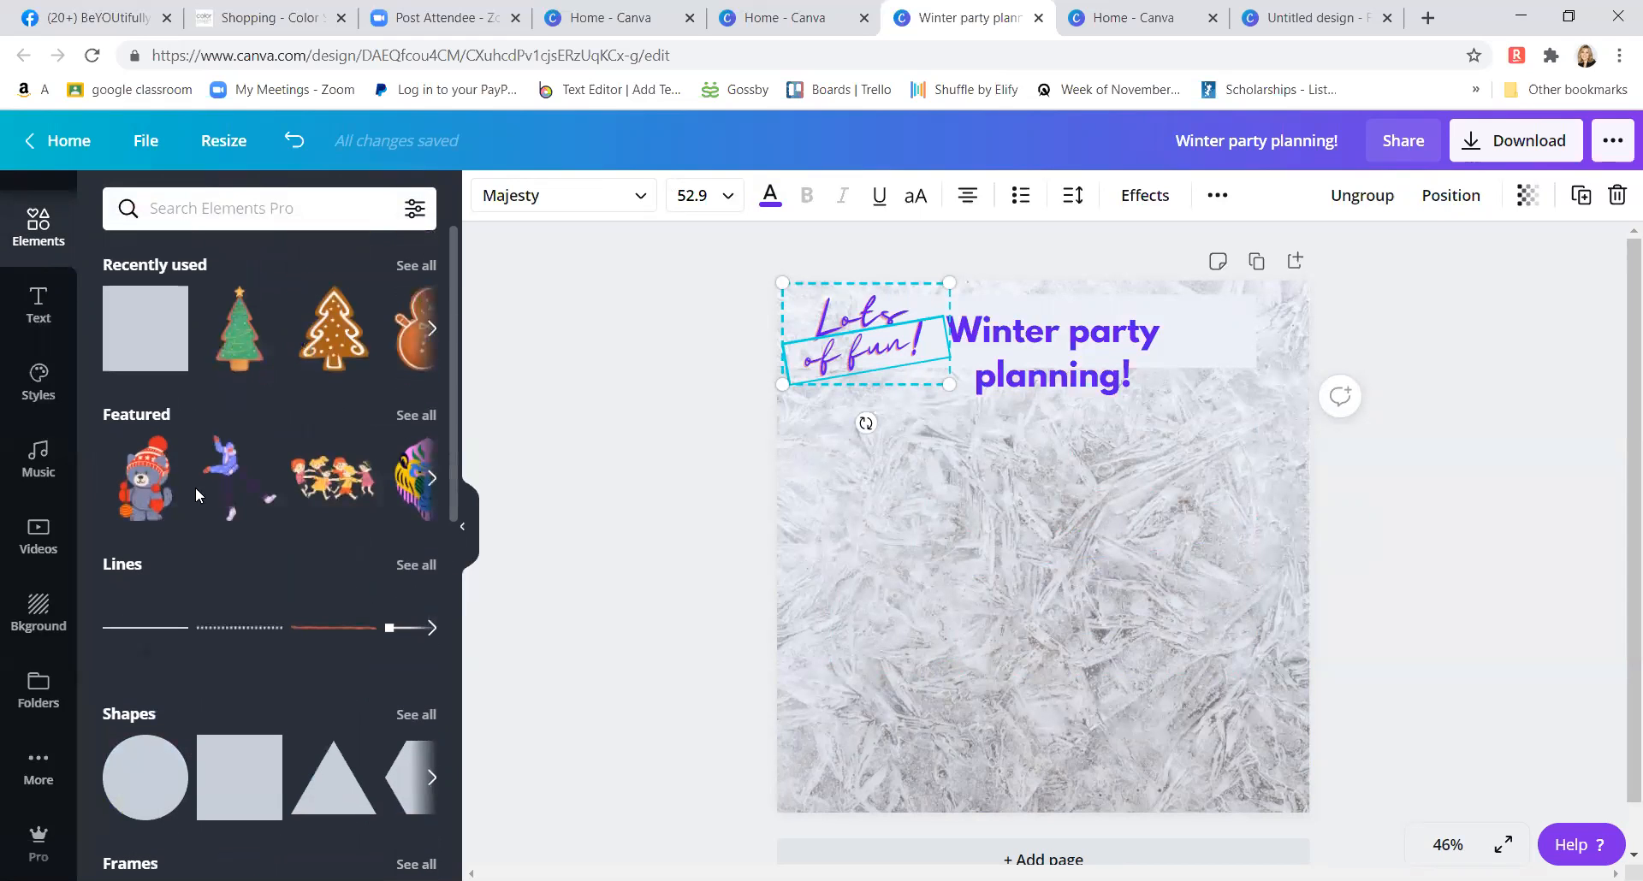
left_click(219, 210)
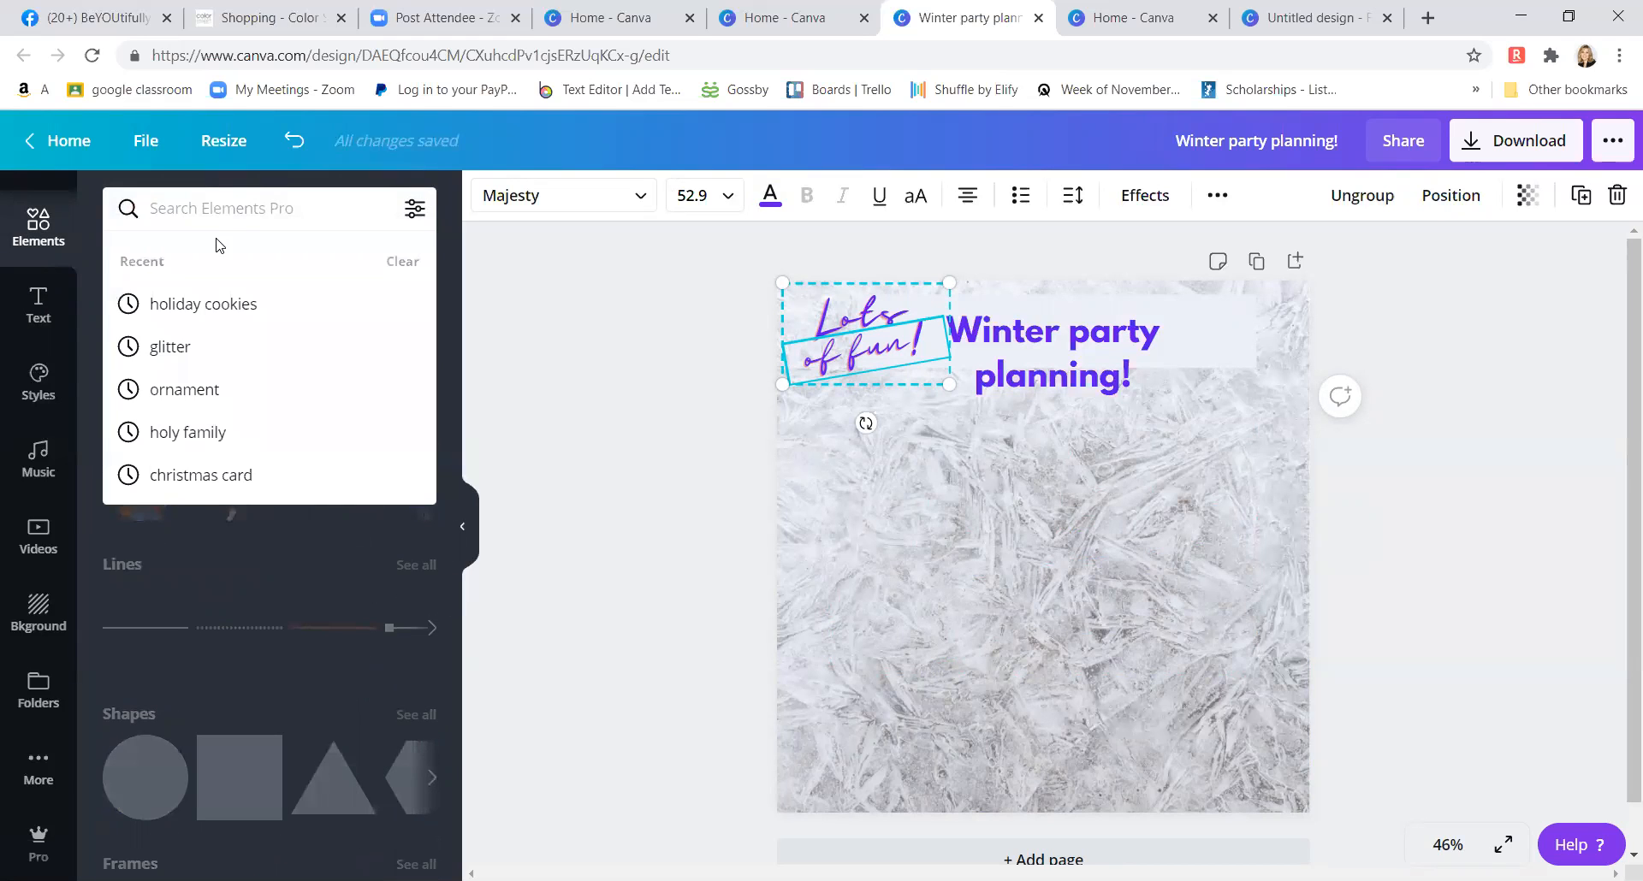
type("planner")
key("Return")
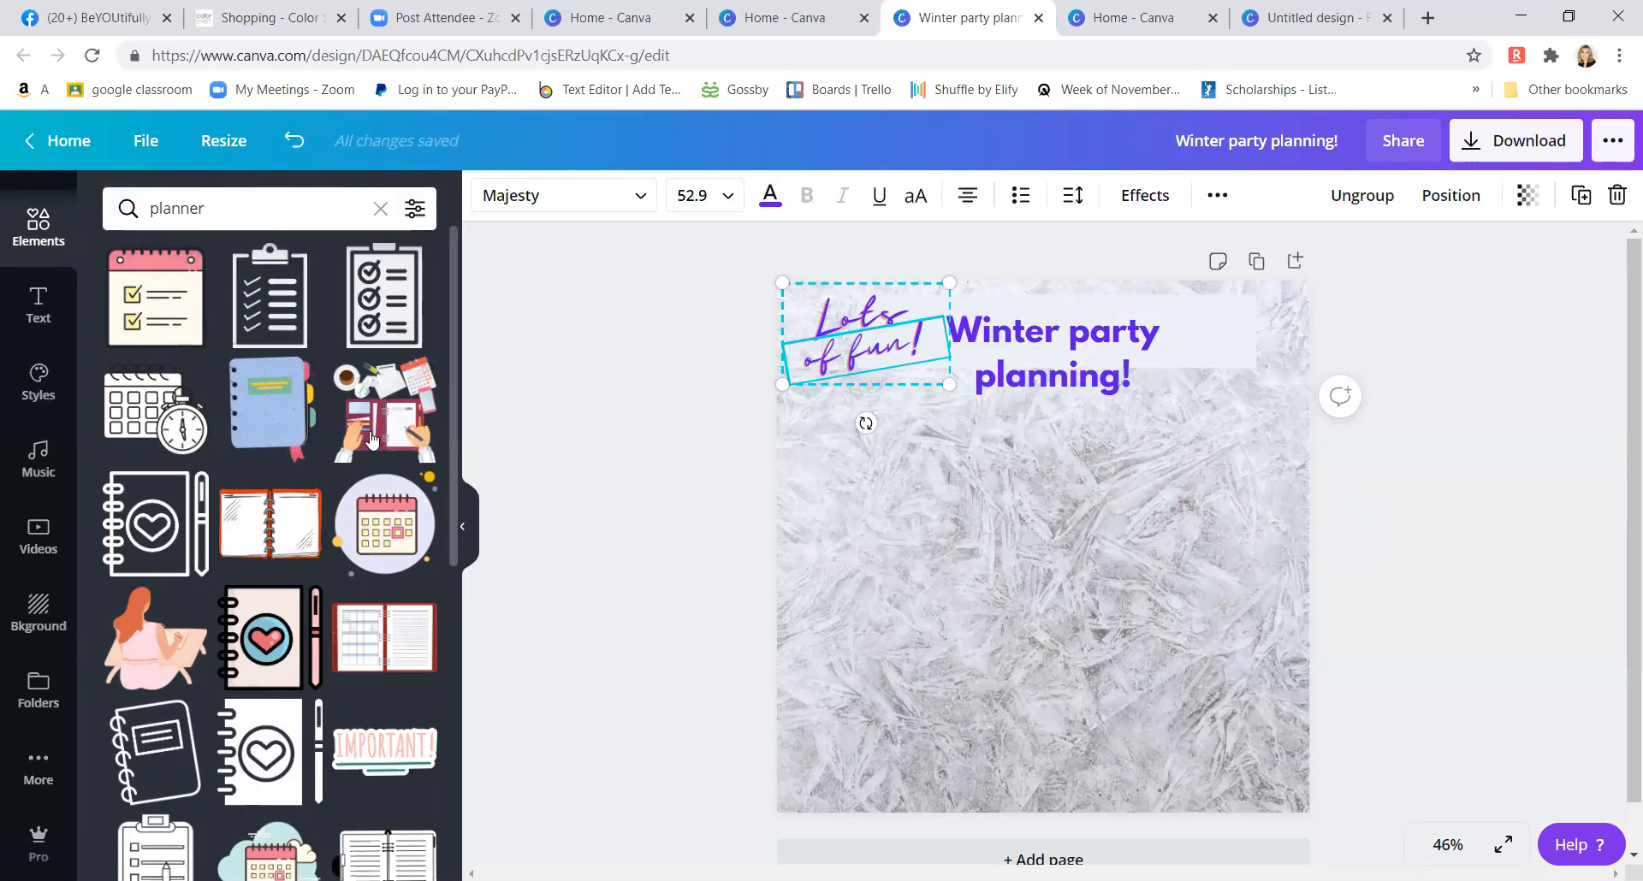
- Add the blue spiral planner graphic, tilt it counterclockwise, shrink it, and place it in the page's lower-left corner
left_click(283, 428)
left_click_drag(1010, 561, 909, 786)
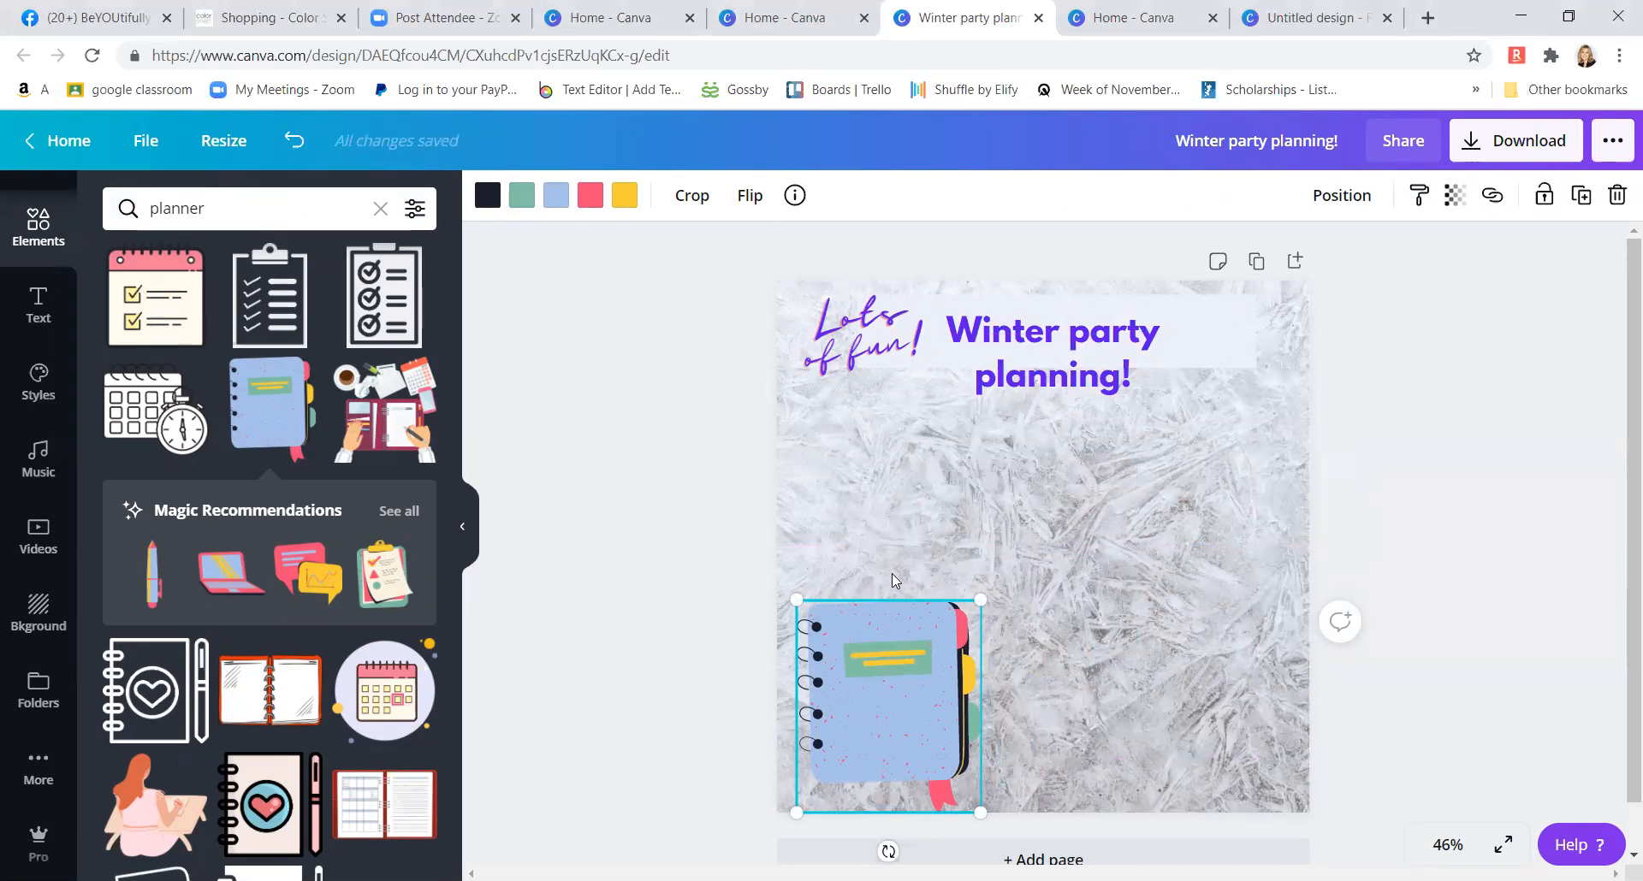
left_click(1106, 548)
left_click_drag(891, 632, 891, 558)
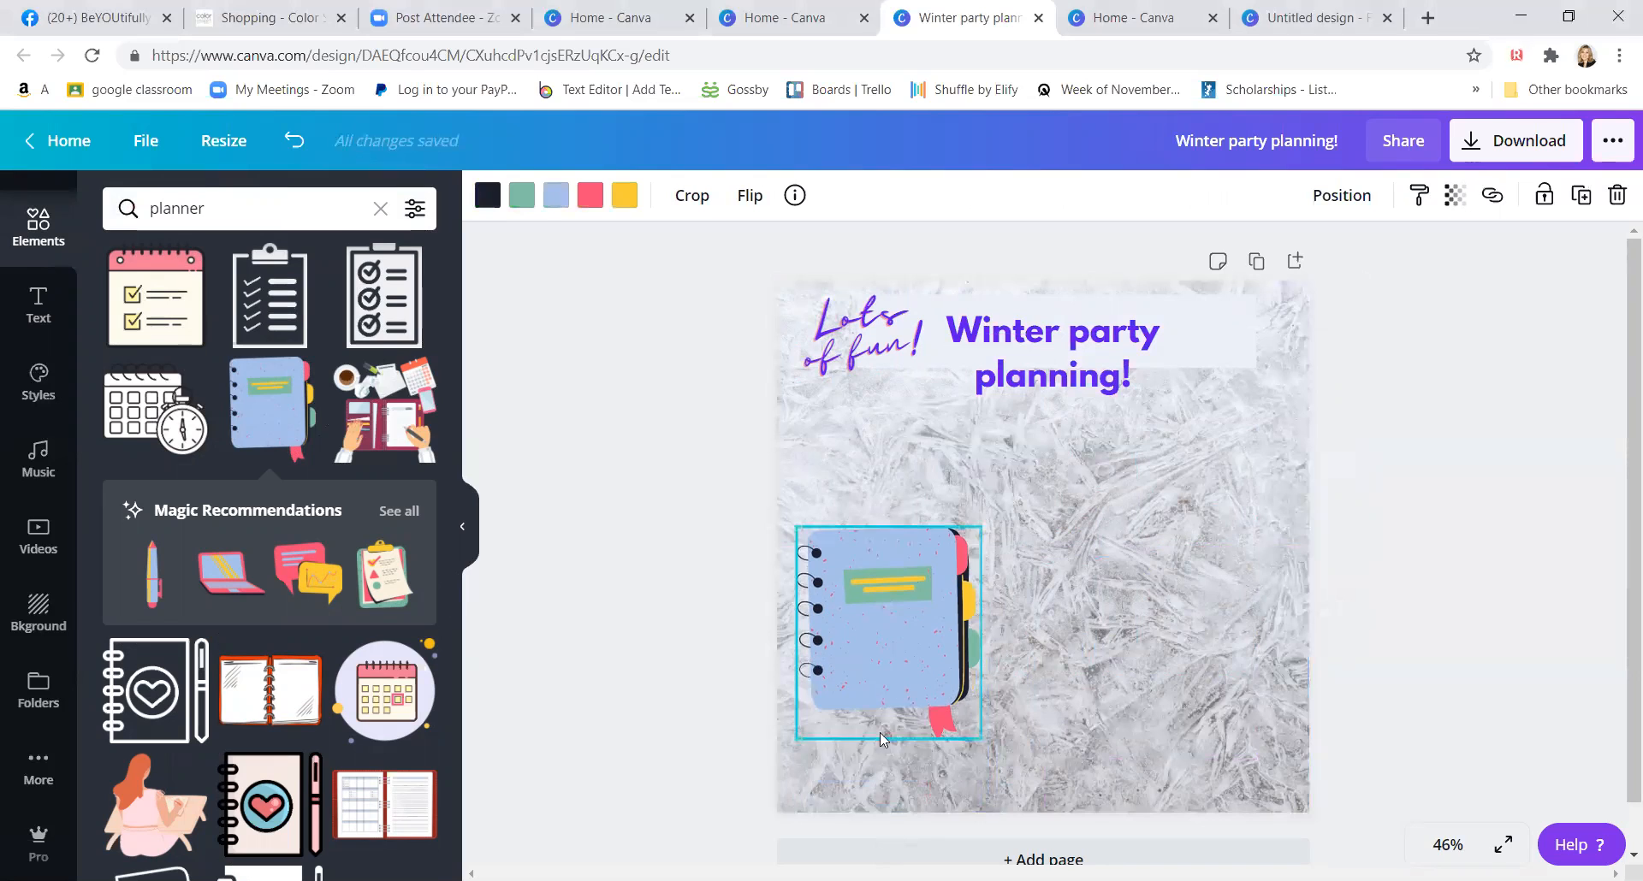
left_click_drag(890, 777, 933, 762)
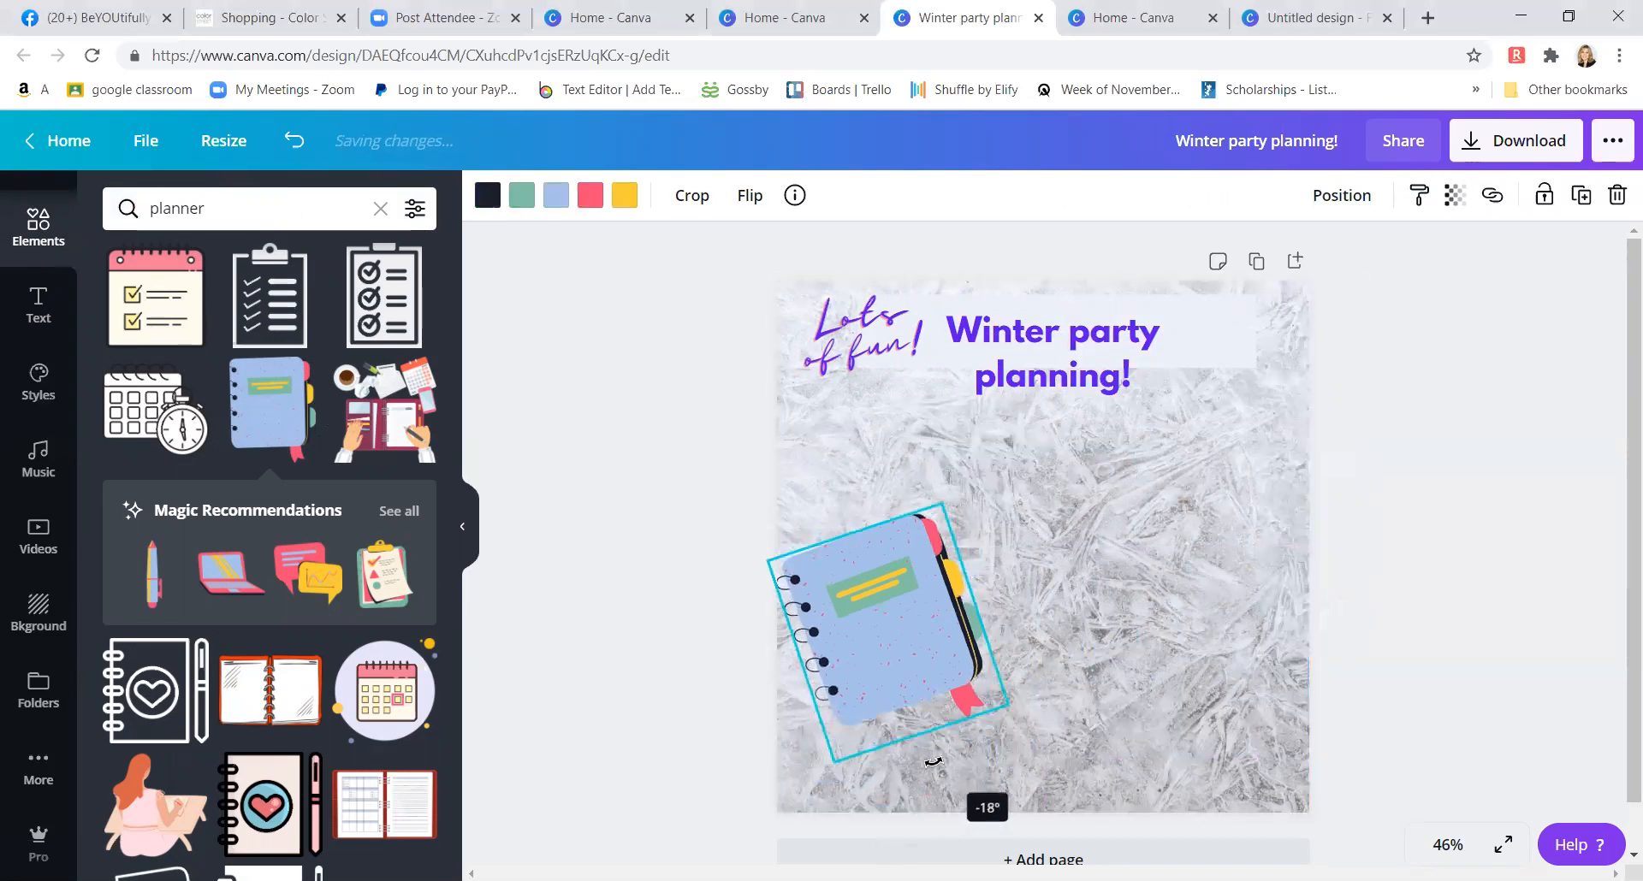
left_click_drag(942, 505, 892, 625)
left_click_drag(856, 717, 853, 764)
left_click(1031, 640)
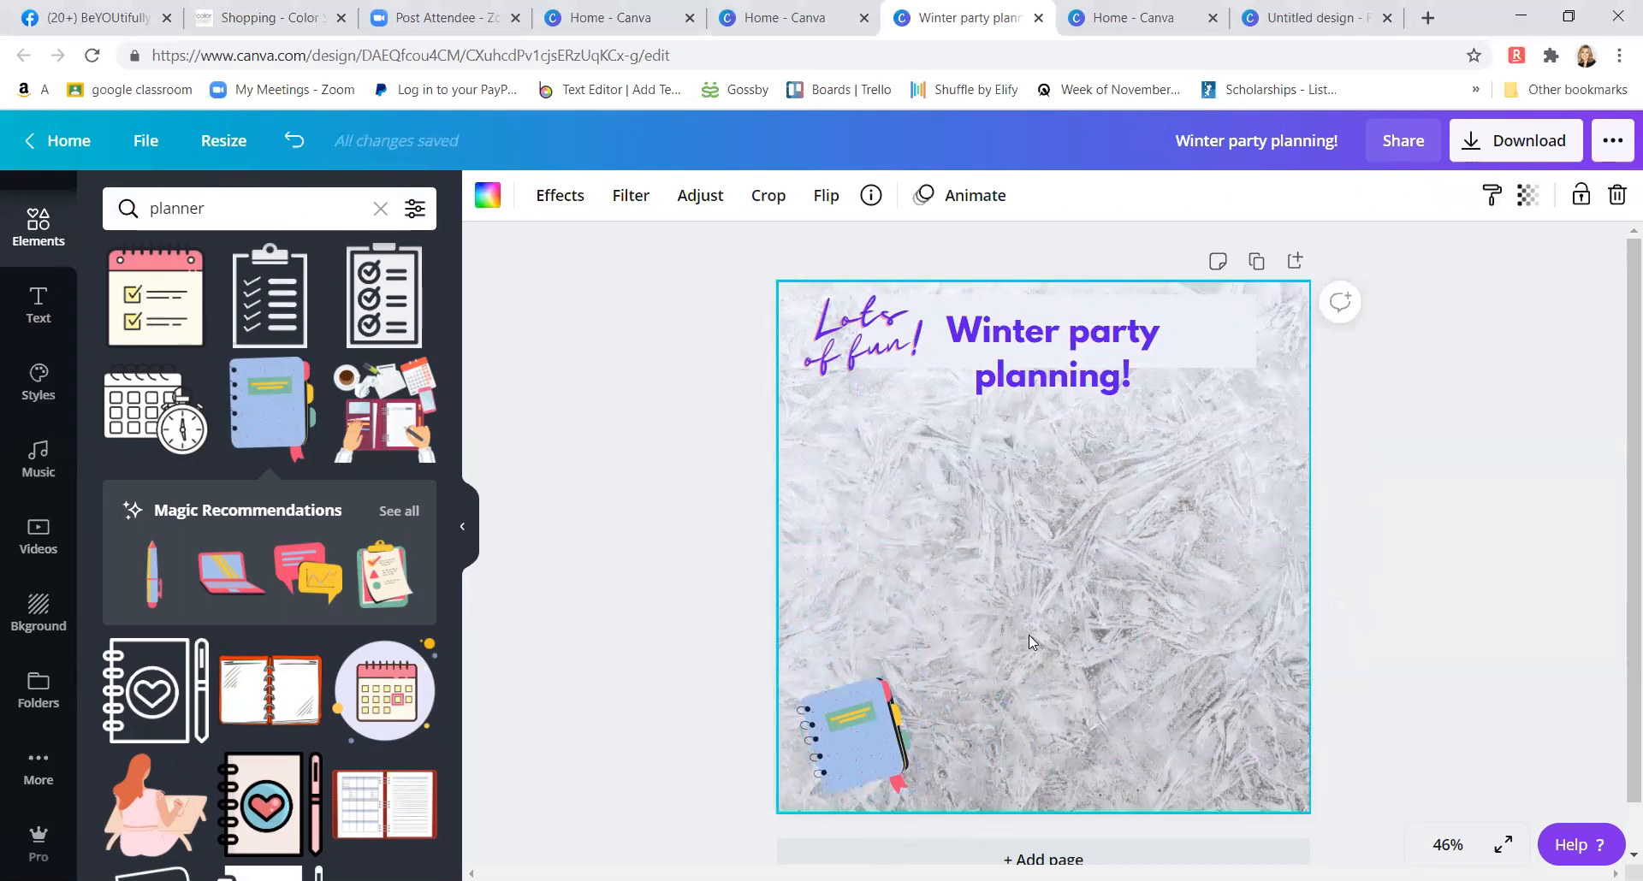
- Add the graphic of the woman writing at a desk in the page's lower-left corner and move the blue planner to the heading's right end
left_click(155, 805)
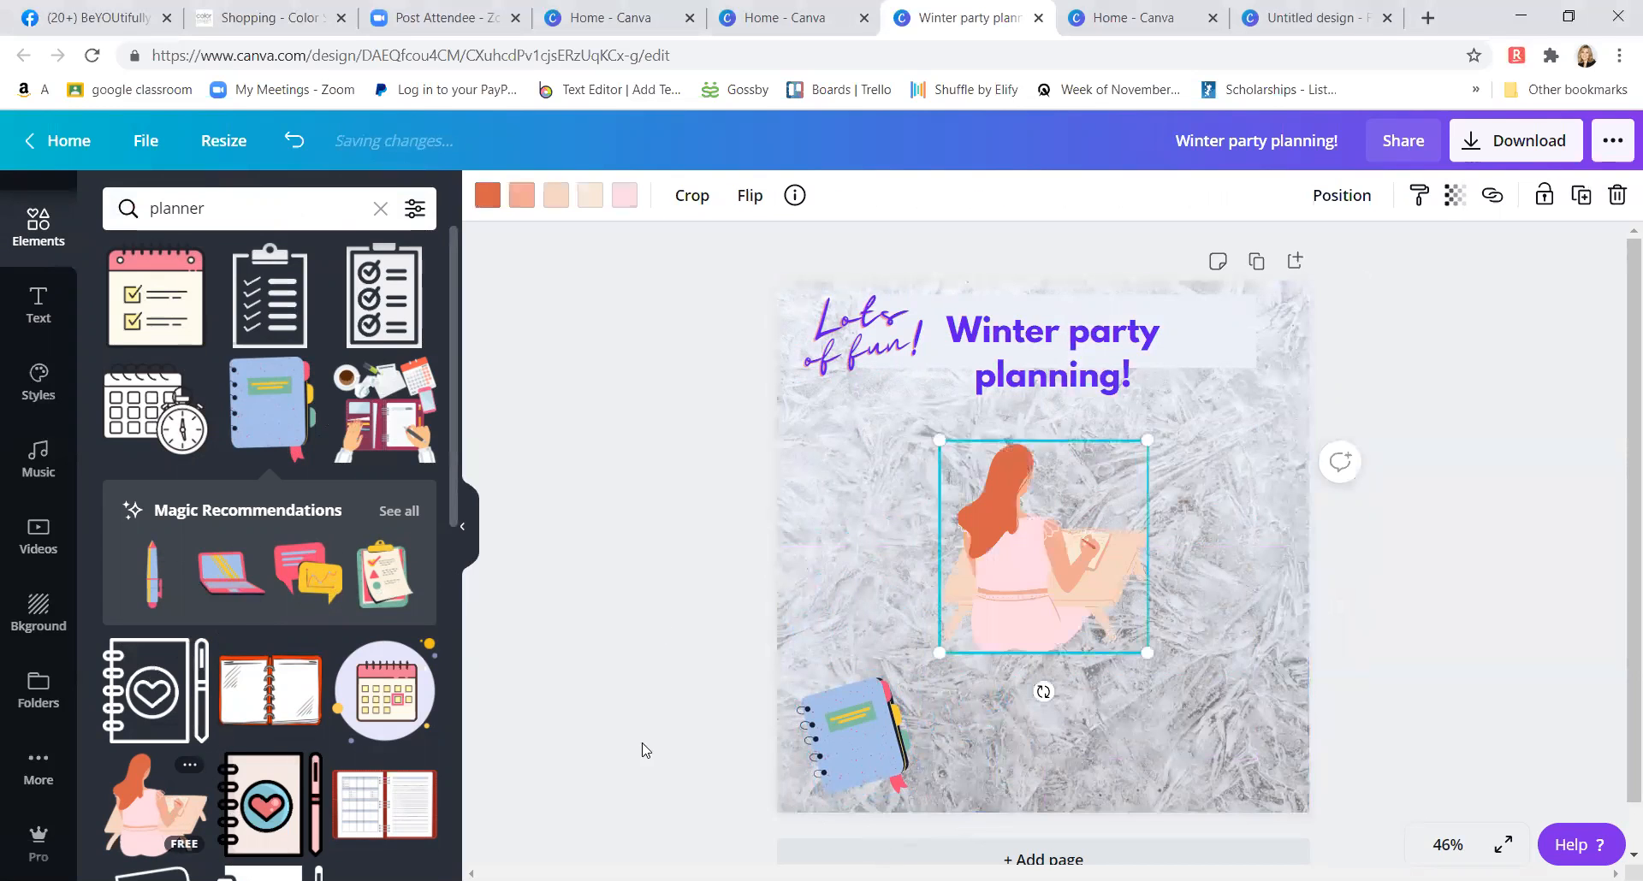
left_click_drag(1044, 614, 1002, 699)
left_click_drag(853, 760, 1212, 405)
left_click_drag(981, 662, 872, 737)
left_click(1167, 661)
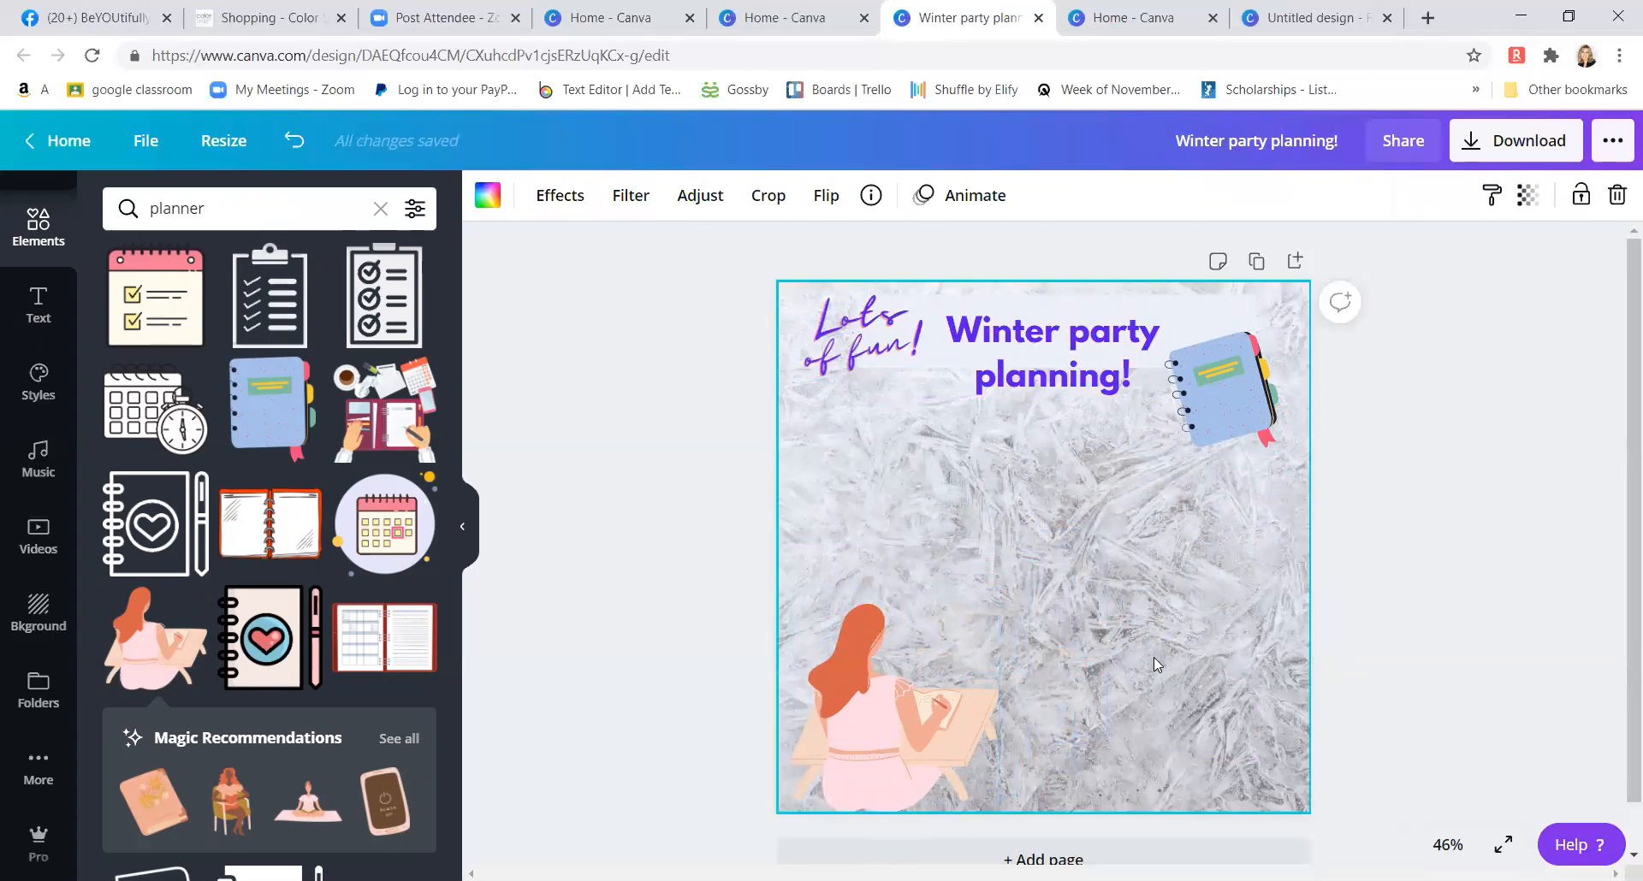
- Try the heart notebook-and-pen graphic on the page and delete it
scroll(180, 705, "down", 4)
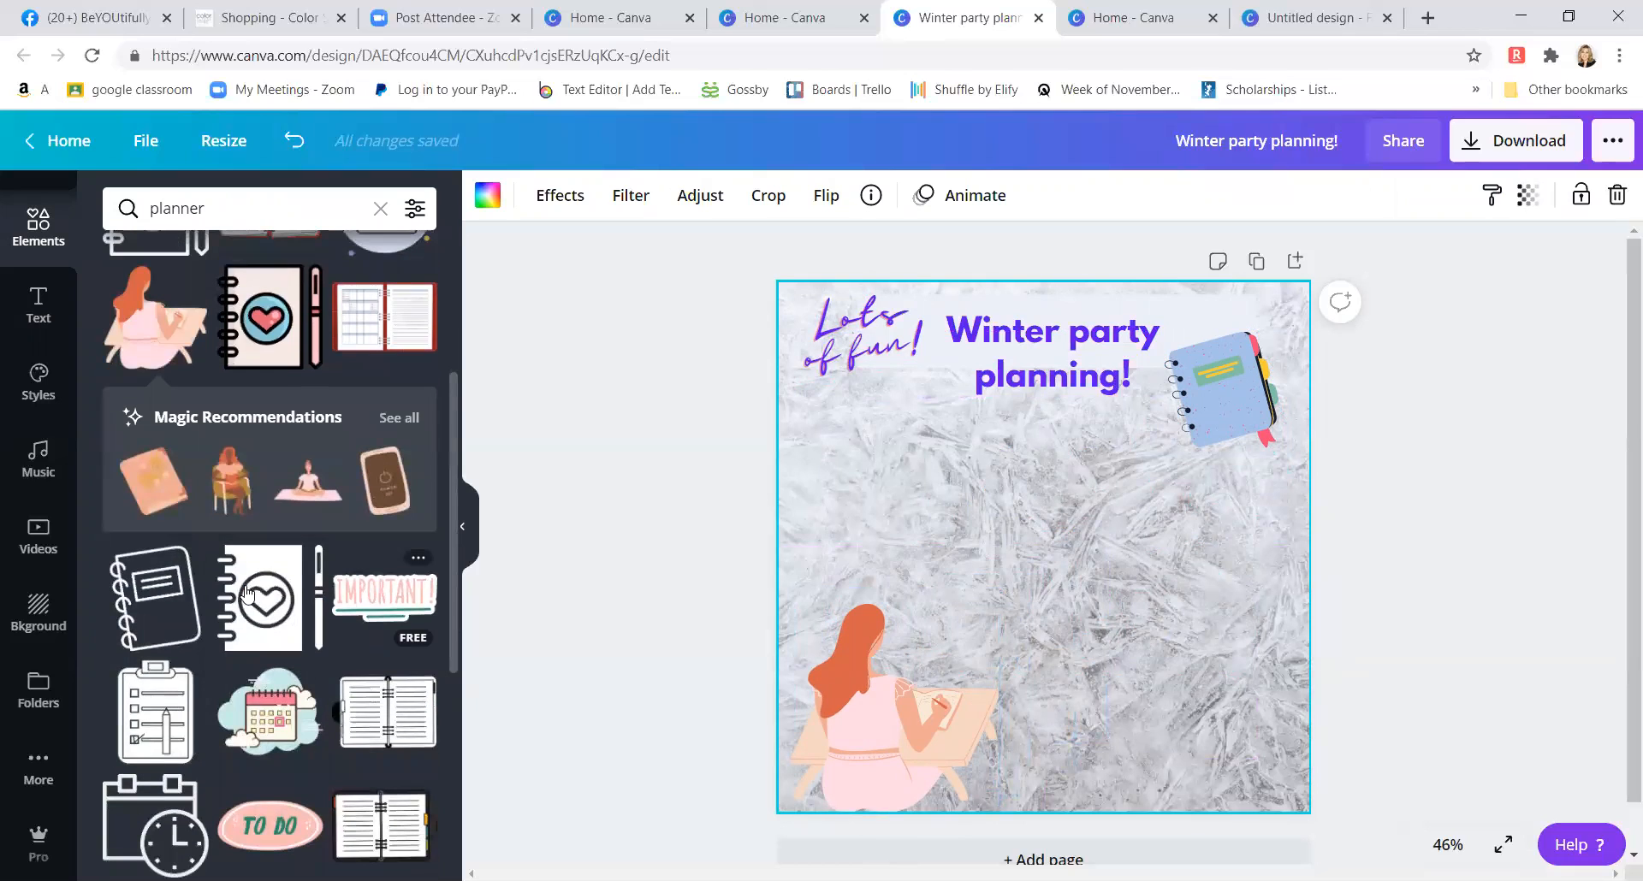
left_click(262, 585)
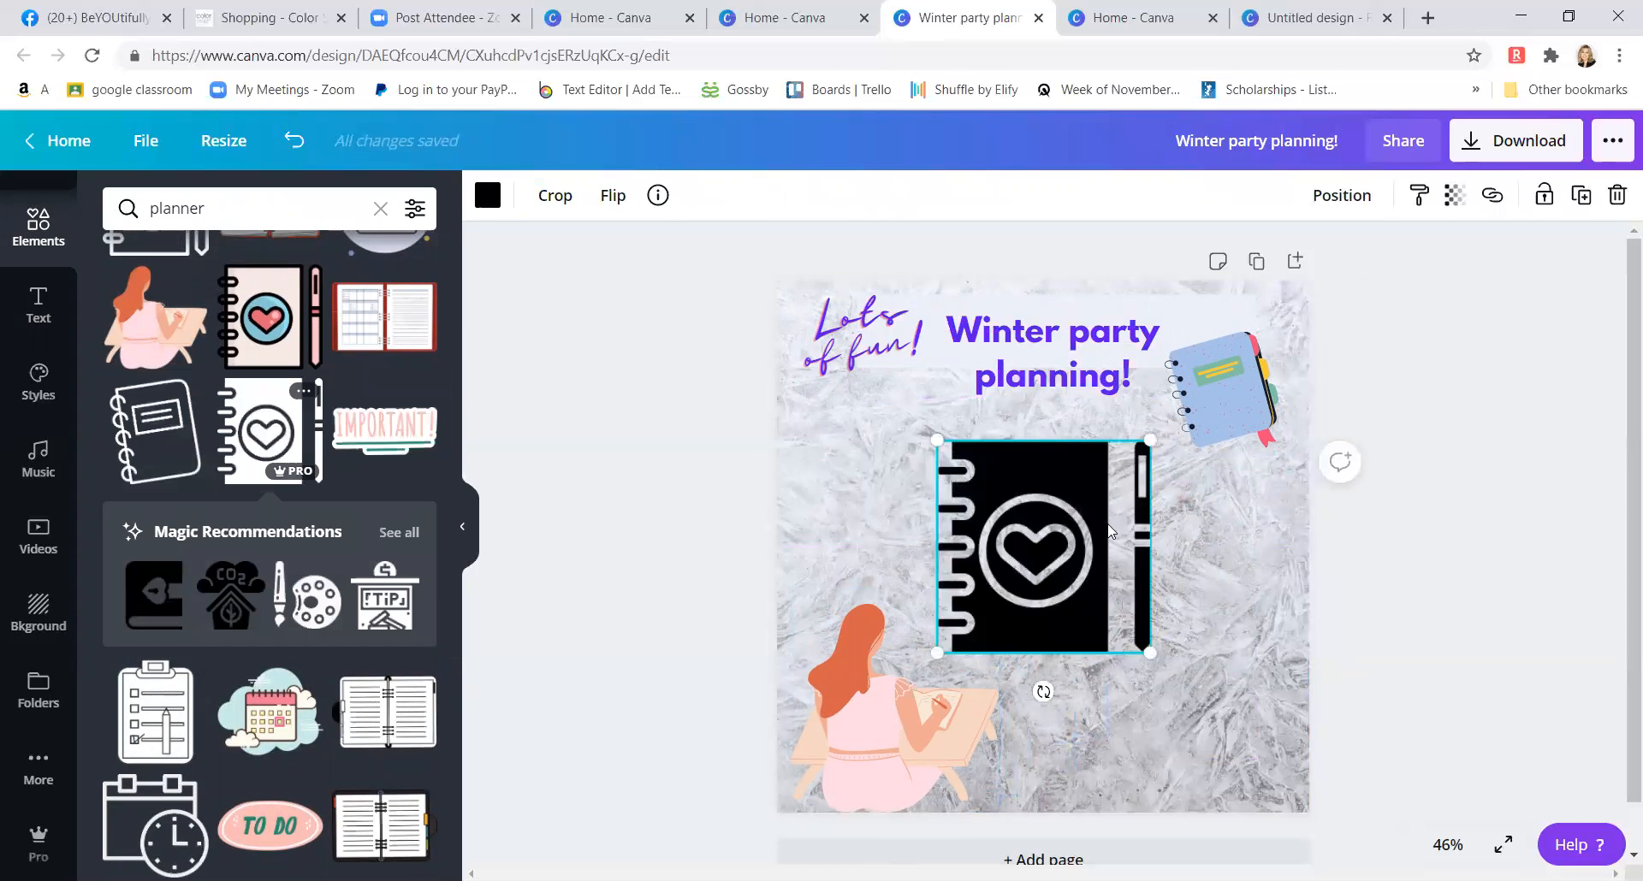
right_click(1005, 558)
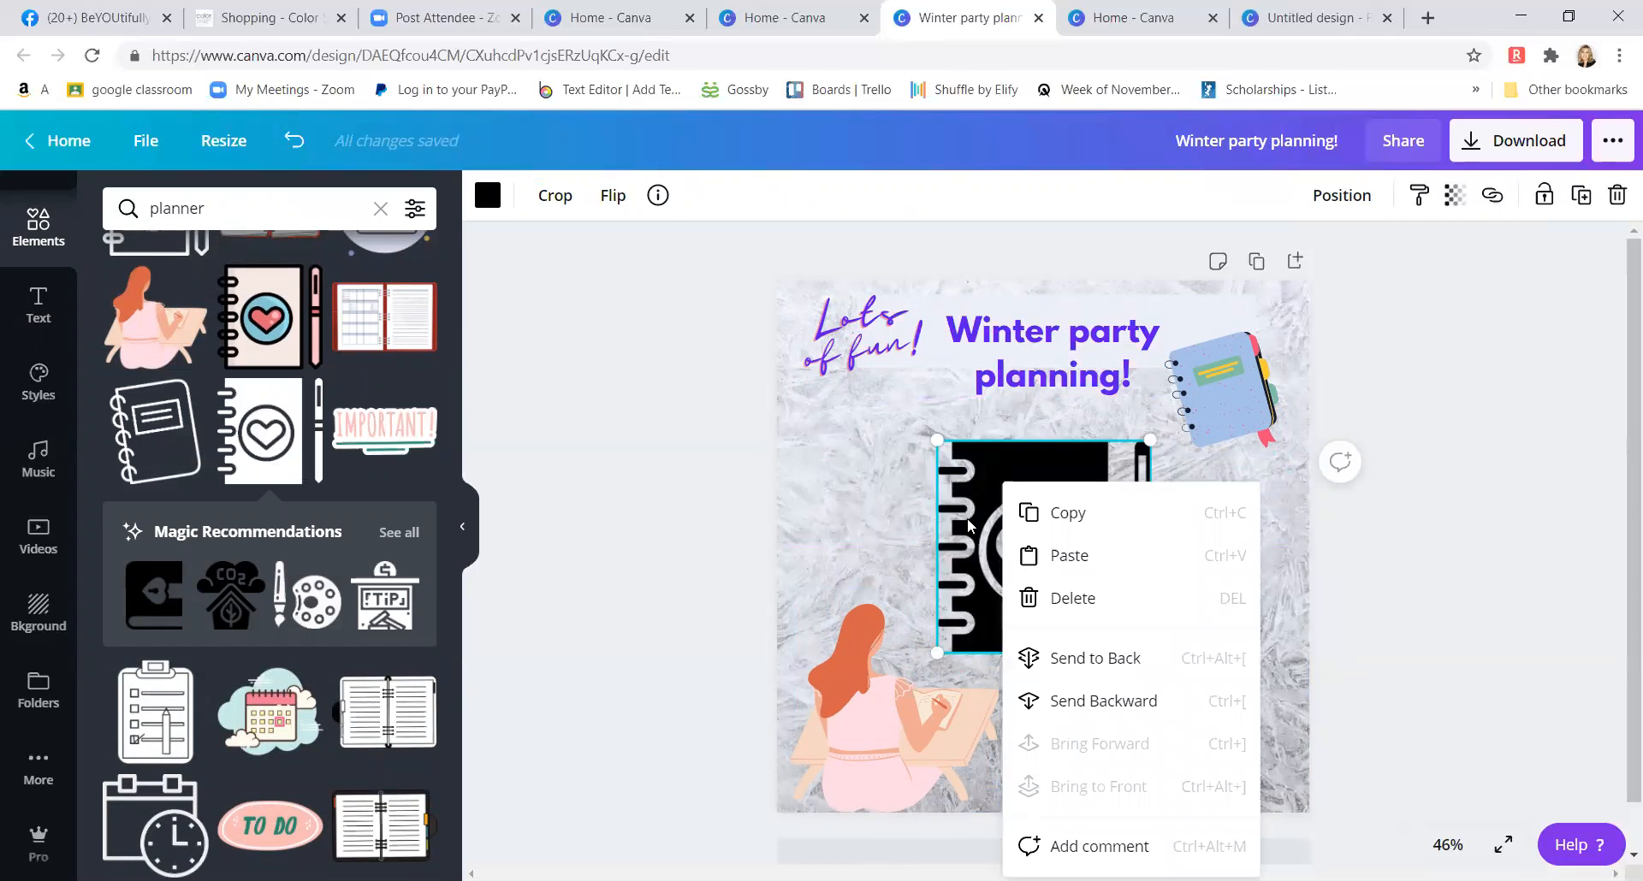
left_click(1077, 601)
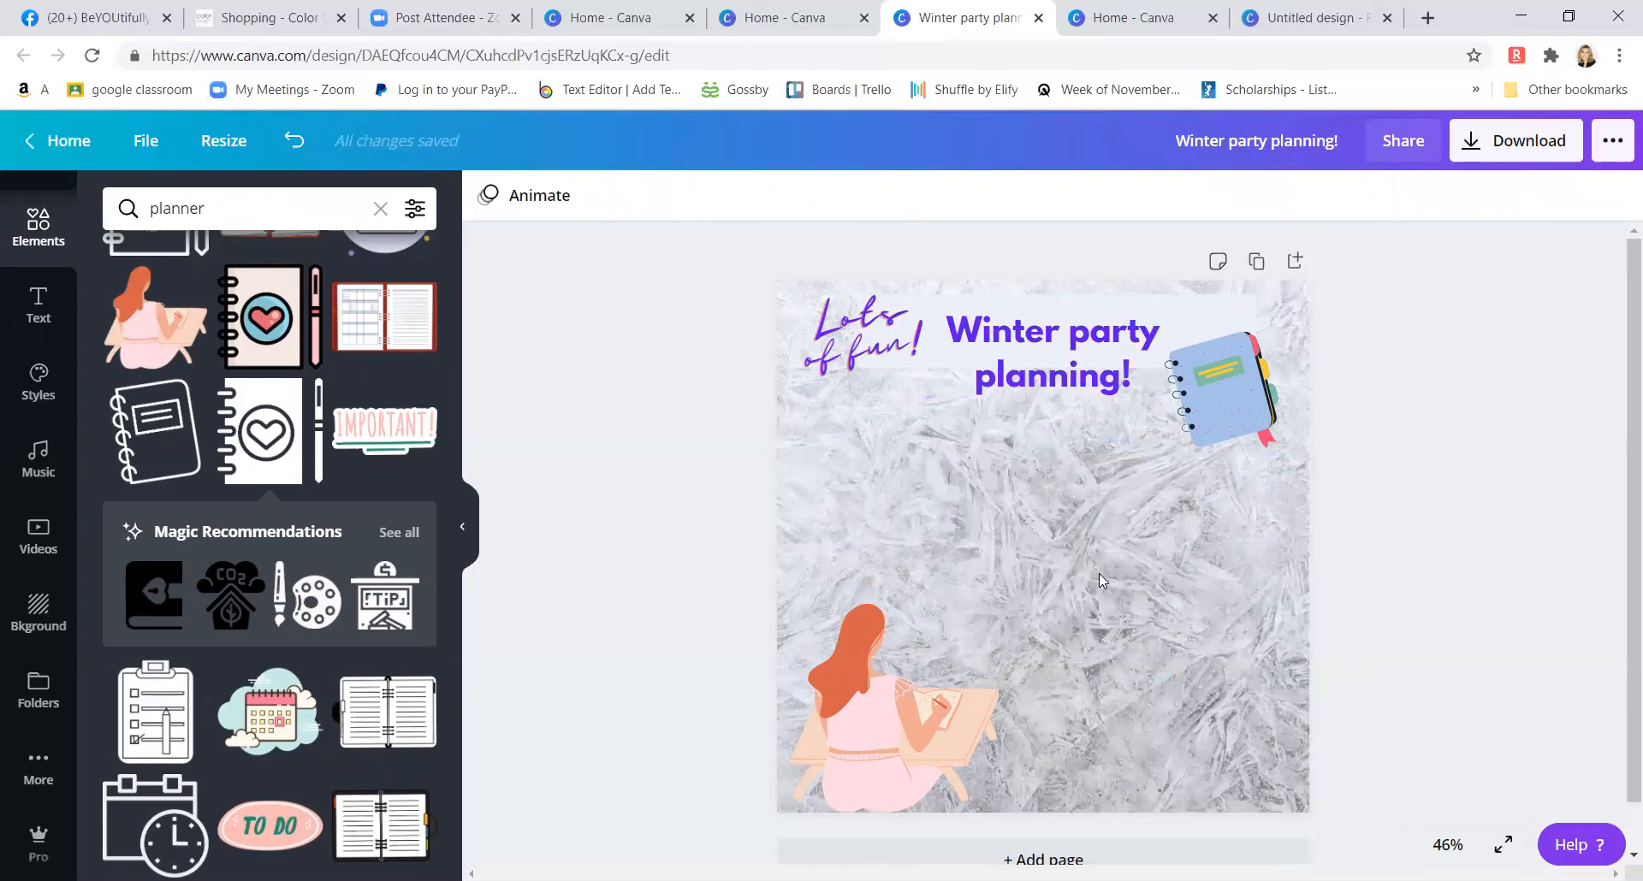
- Copy the blue planner and paste two duplicates of it onto the page
left_click(1243, 420)
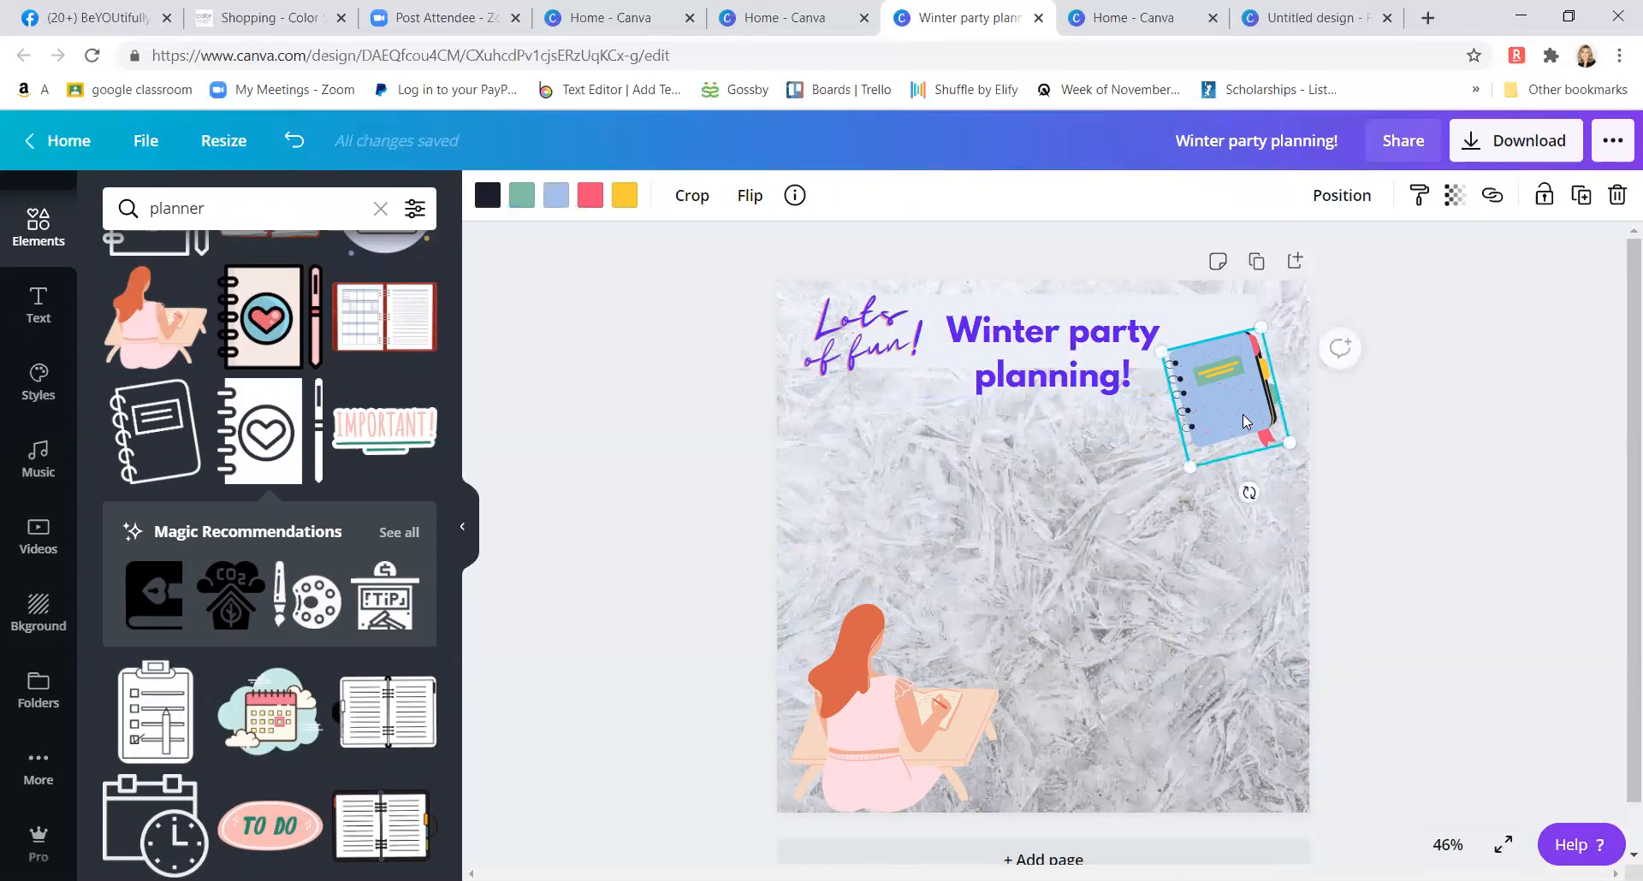
right_click(1242, 414)
left_click(1296, 446)
right_click(1068, 600)
left_click(1136, 669)
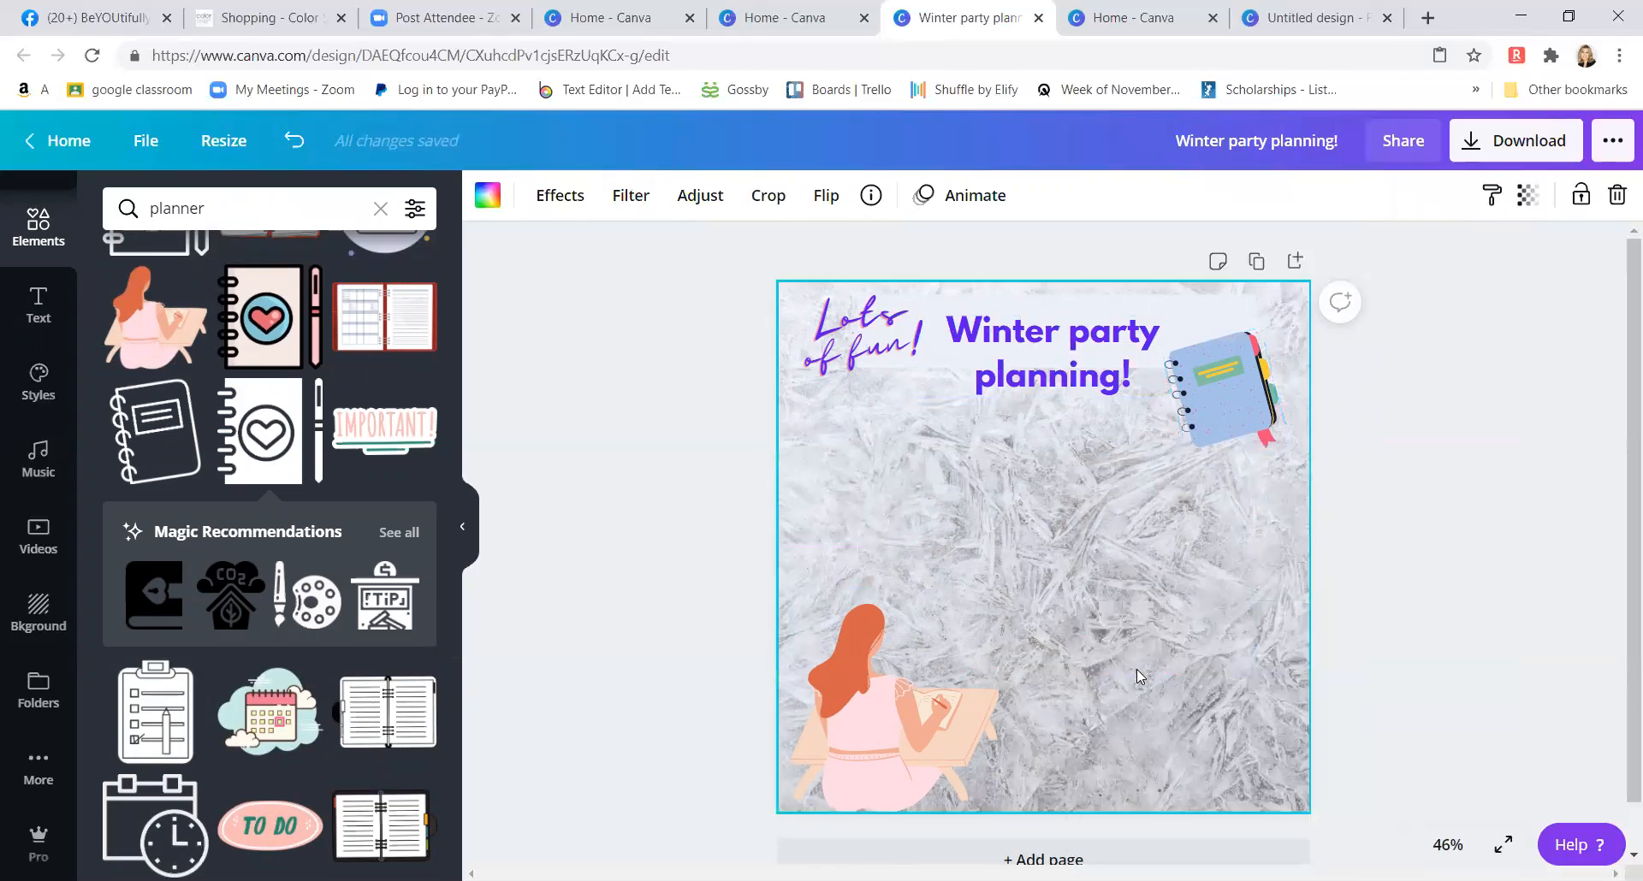
left_click_drag(1245, 422, 1010, 526)
right_click(1010, 526)
left_click(1112, 554)
- Line up the three blue planners along the page's bottom edge beside the woman, and nudge the heading slightly up
left_click_drag(1229, 418, 1233, 747)
left_click_drag(1011, 560, 1128, 779)
left_click_drag(1136, 839, 1059, 843)
mouse_move(1222, 381)
left_mouse_down()
mouse_move(1101, 644)
mouse_move(1227, 369)
left_mouse_up()
left_click_drag(1230, 438, 1018, 783)
left_click_drag(1118, 741, 1129, 736)
left_click_drag(1242, 726, 1259, 734)
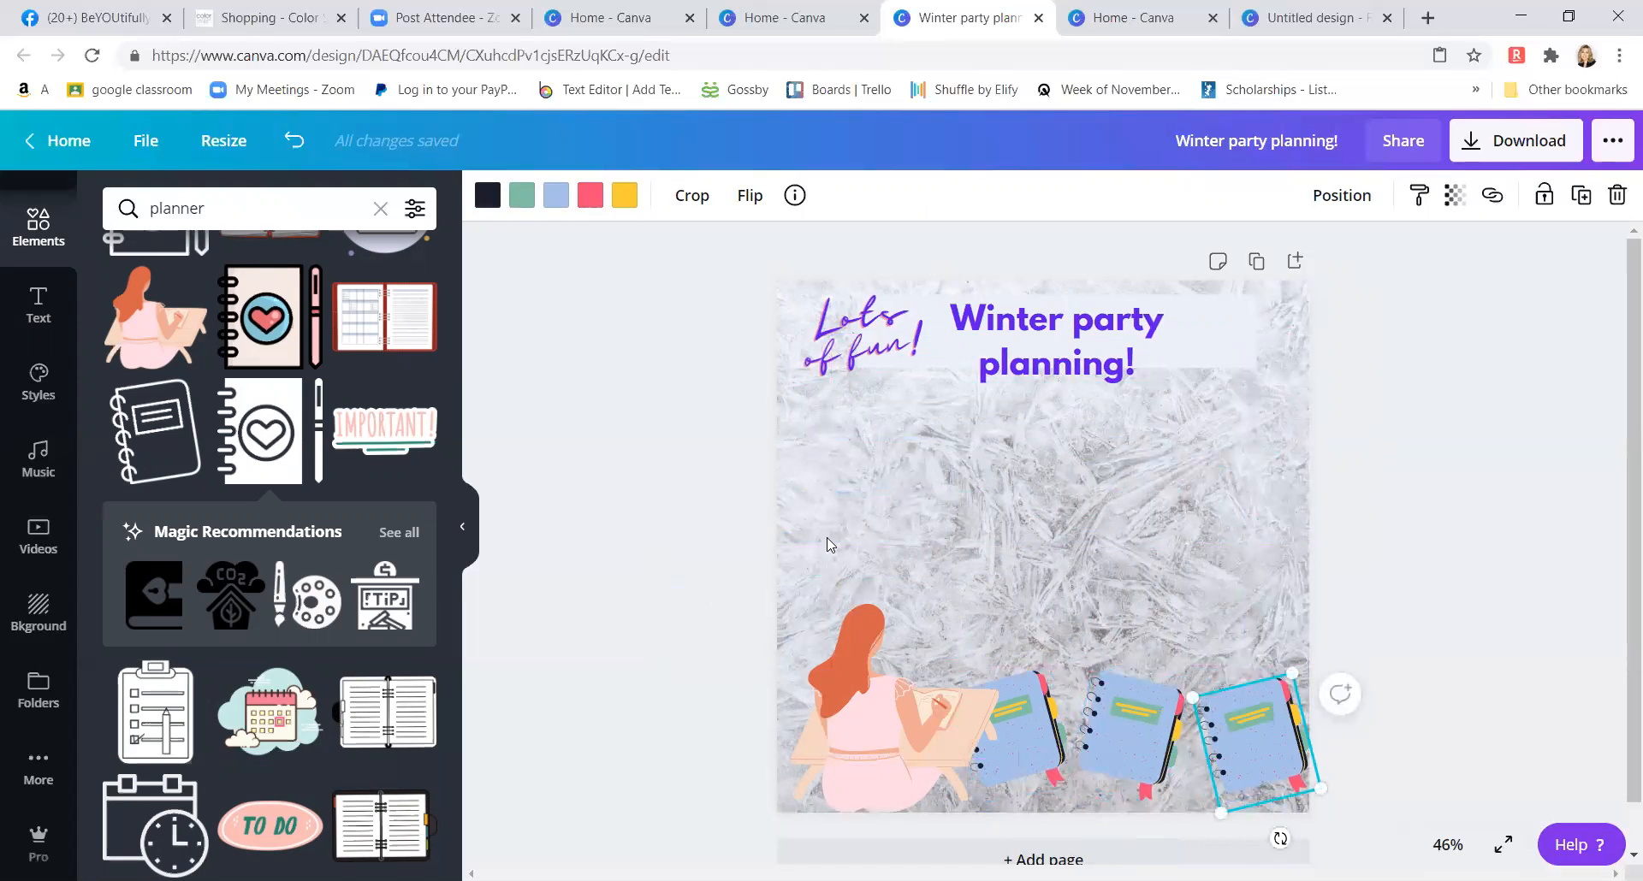
- Look through more planner graphics, clear the search, and browse the general element categories
scroll(219, 612, "down", 6)
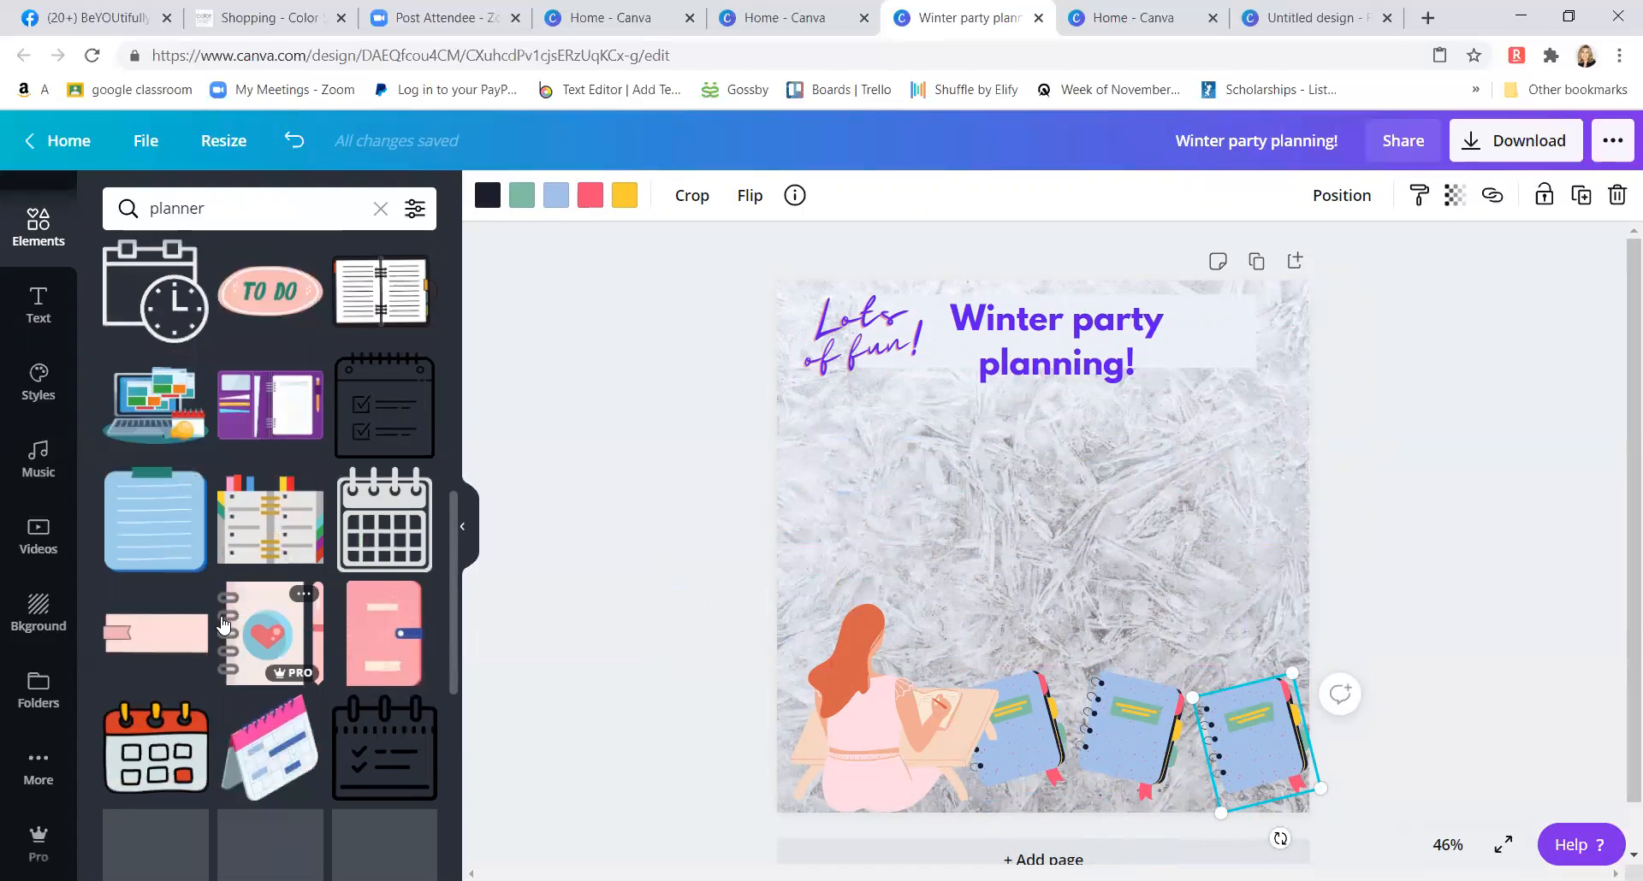
scroll(226, 622, "down", 6)
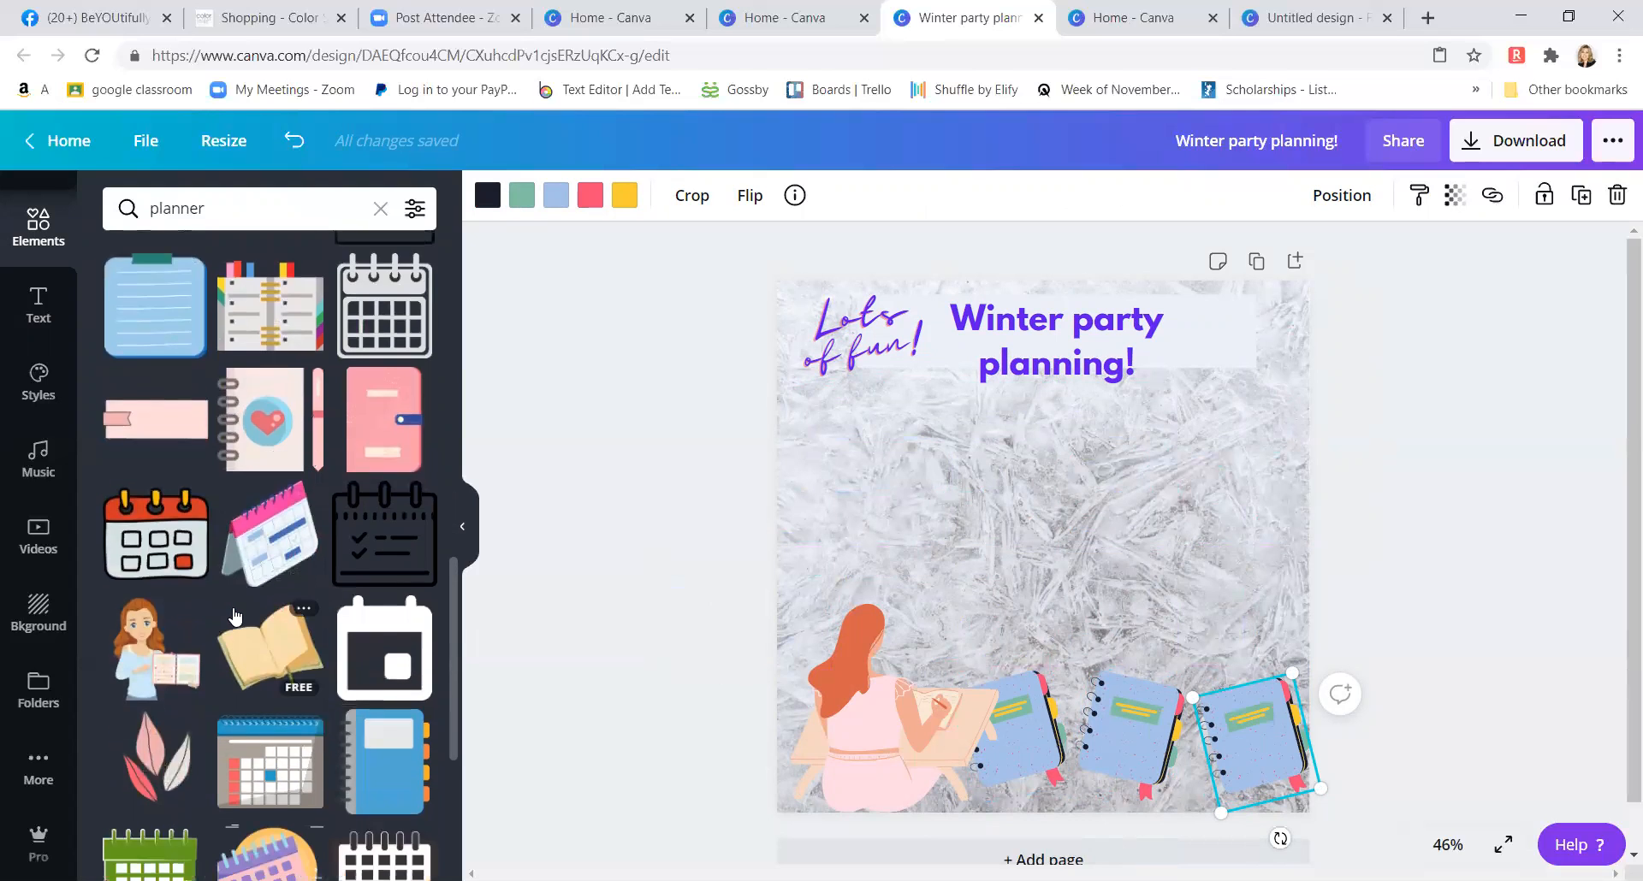
scroll(337, 295, "up", 6)
scroll(343, 282, "up", 3)
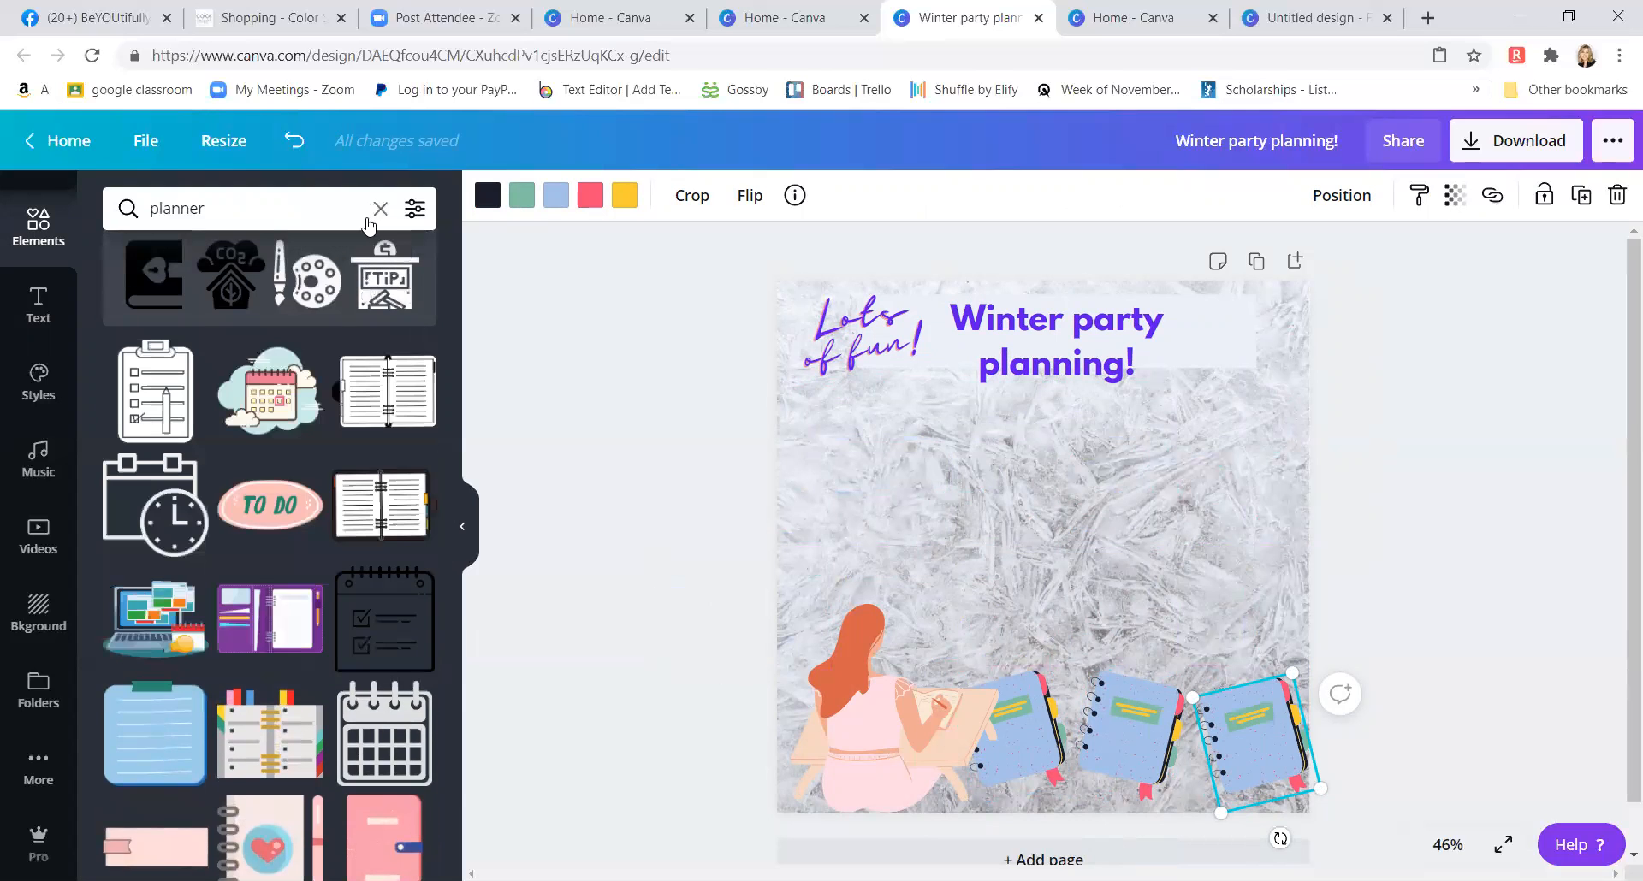
left_click(379, 211)
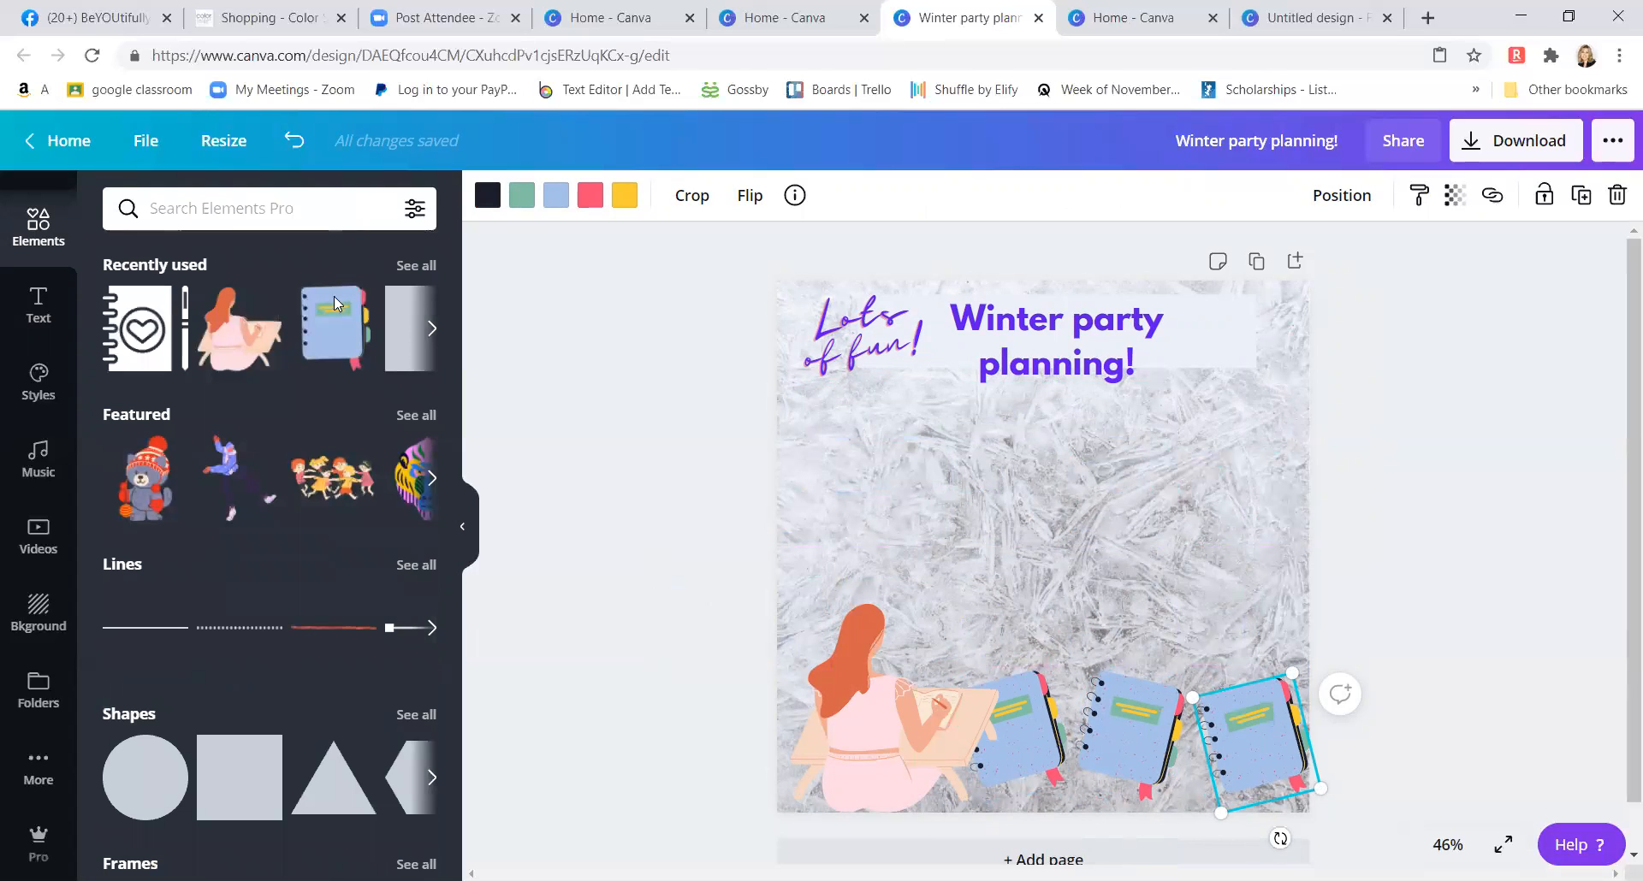
scroll(207, 354, "down", 8)
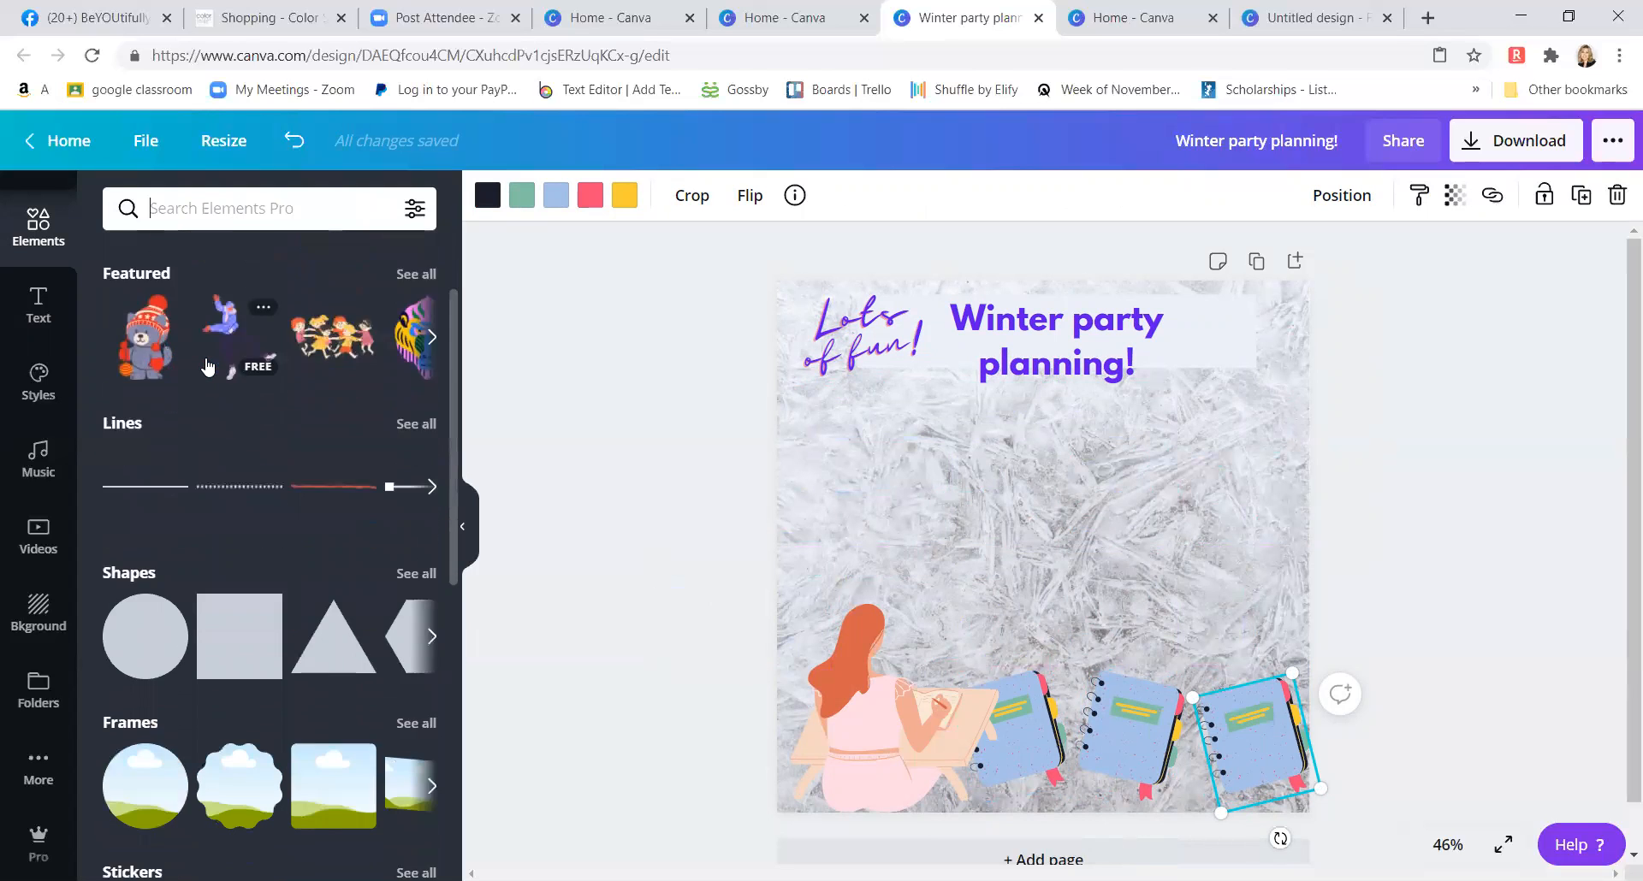
scroll(209, 377, "down", 3)
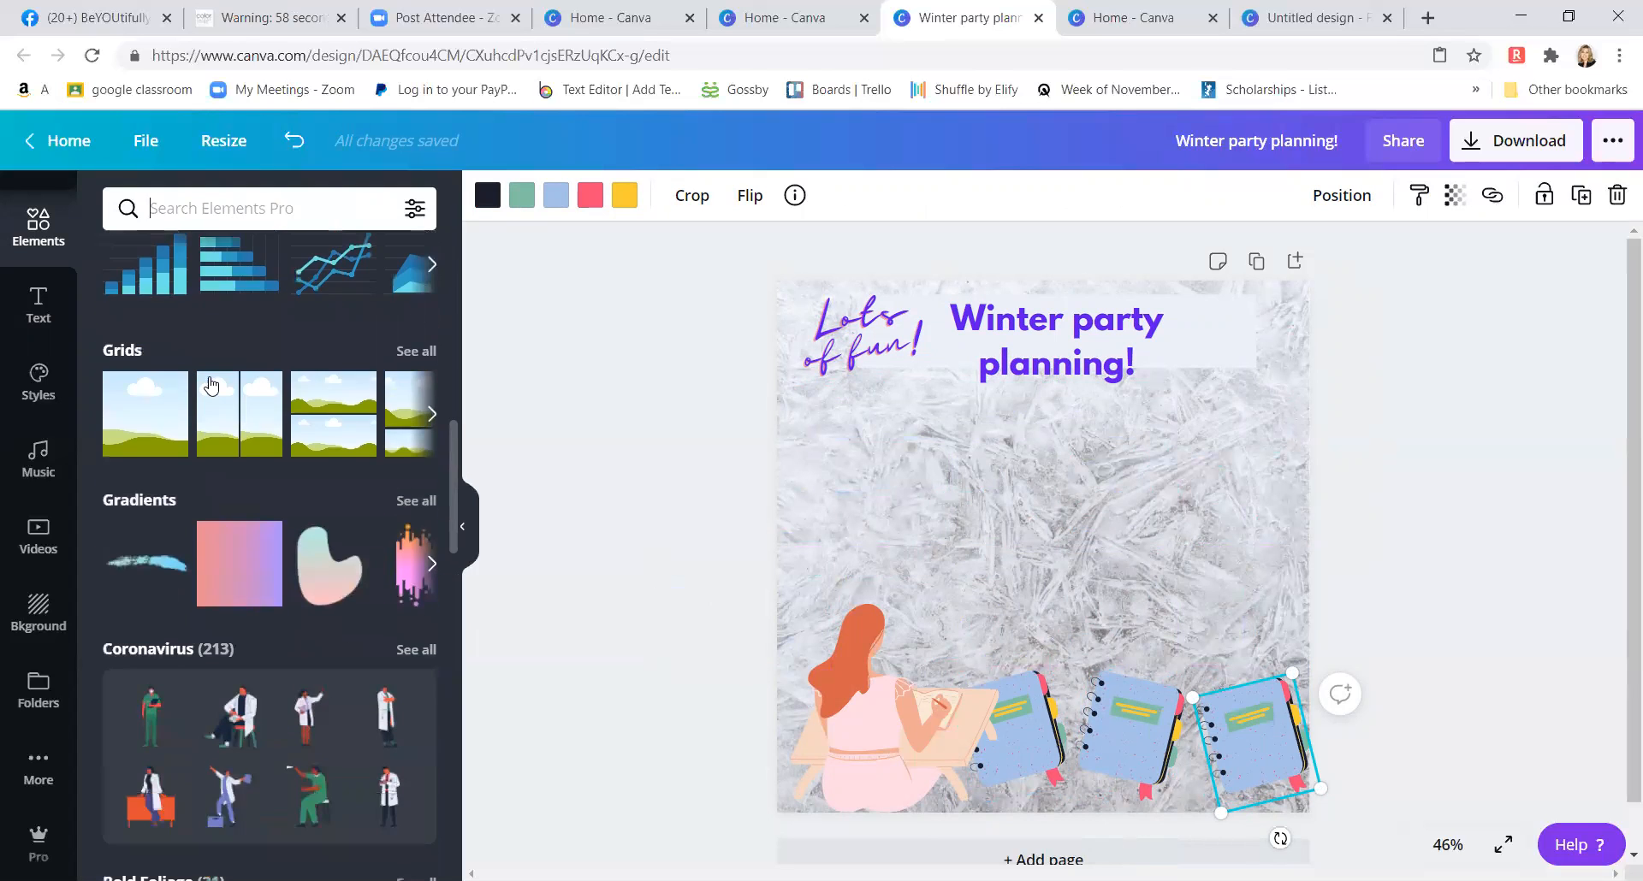
scroll(211, 386, "down", 12)
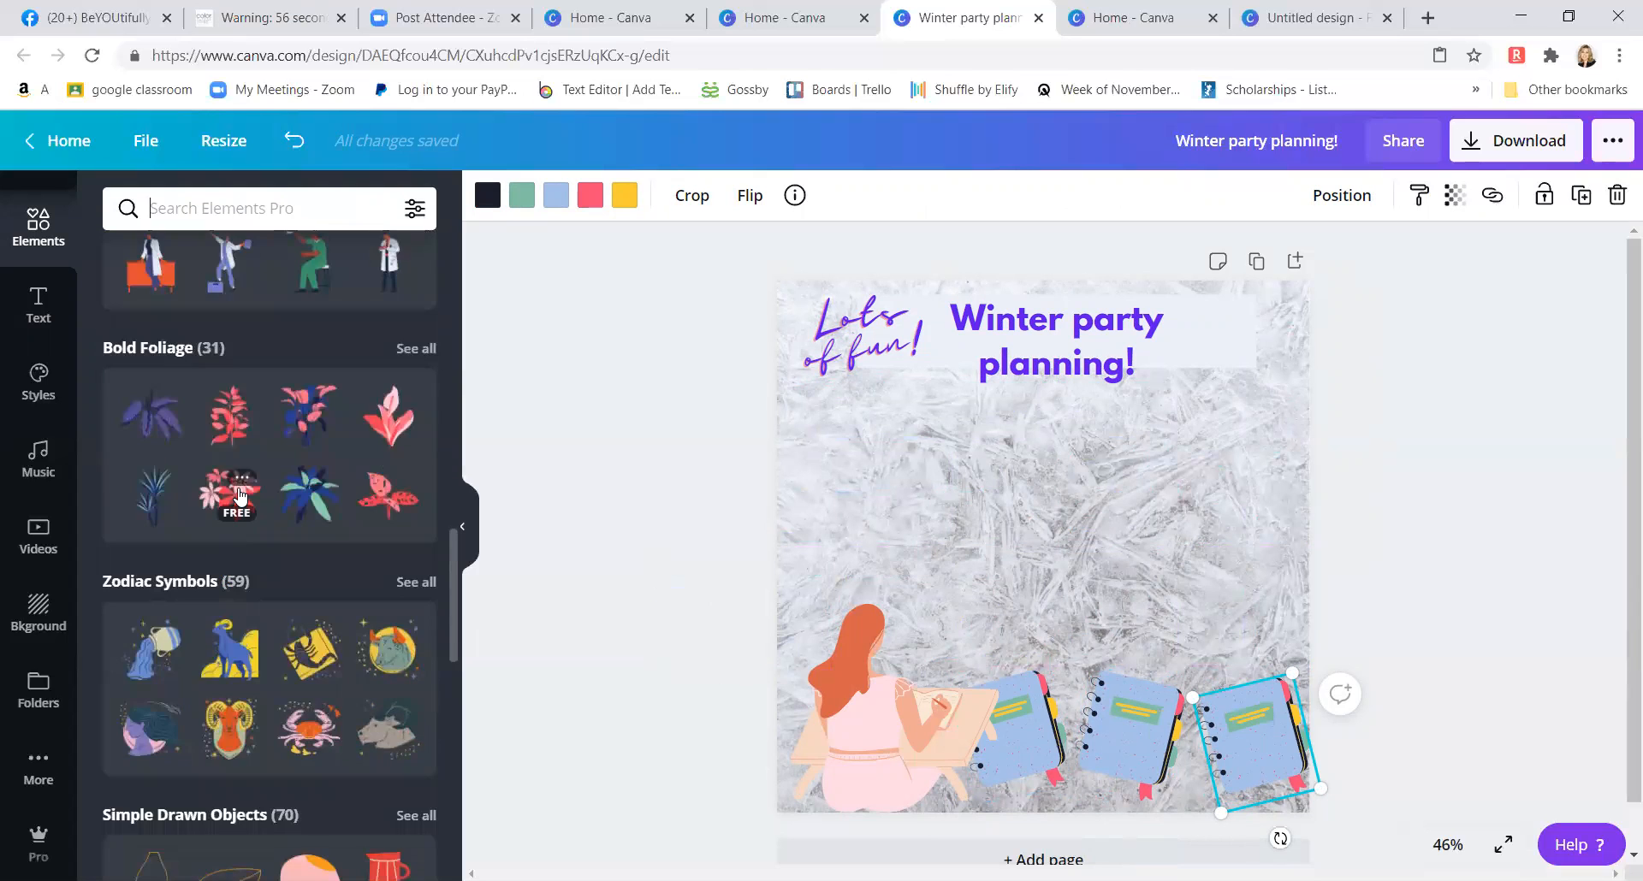
scroll(240, 480, "up", 20)
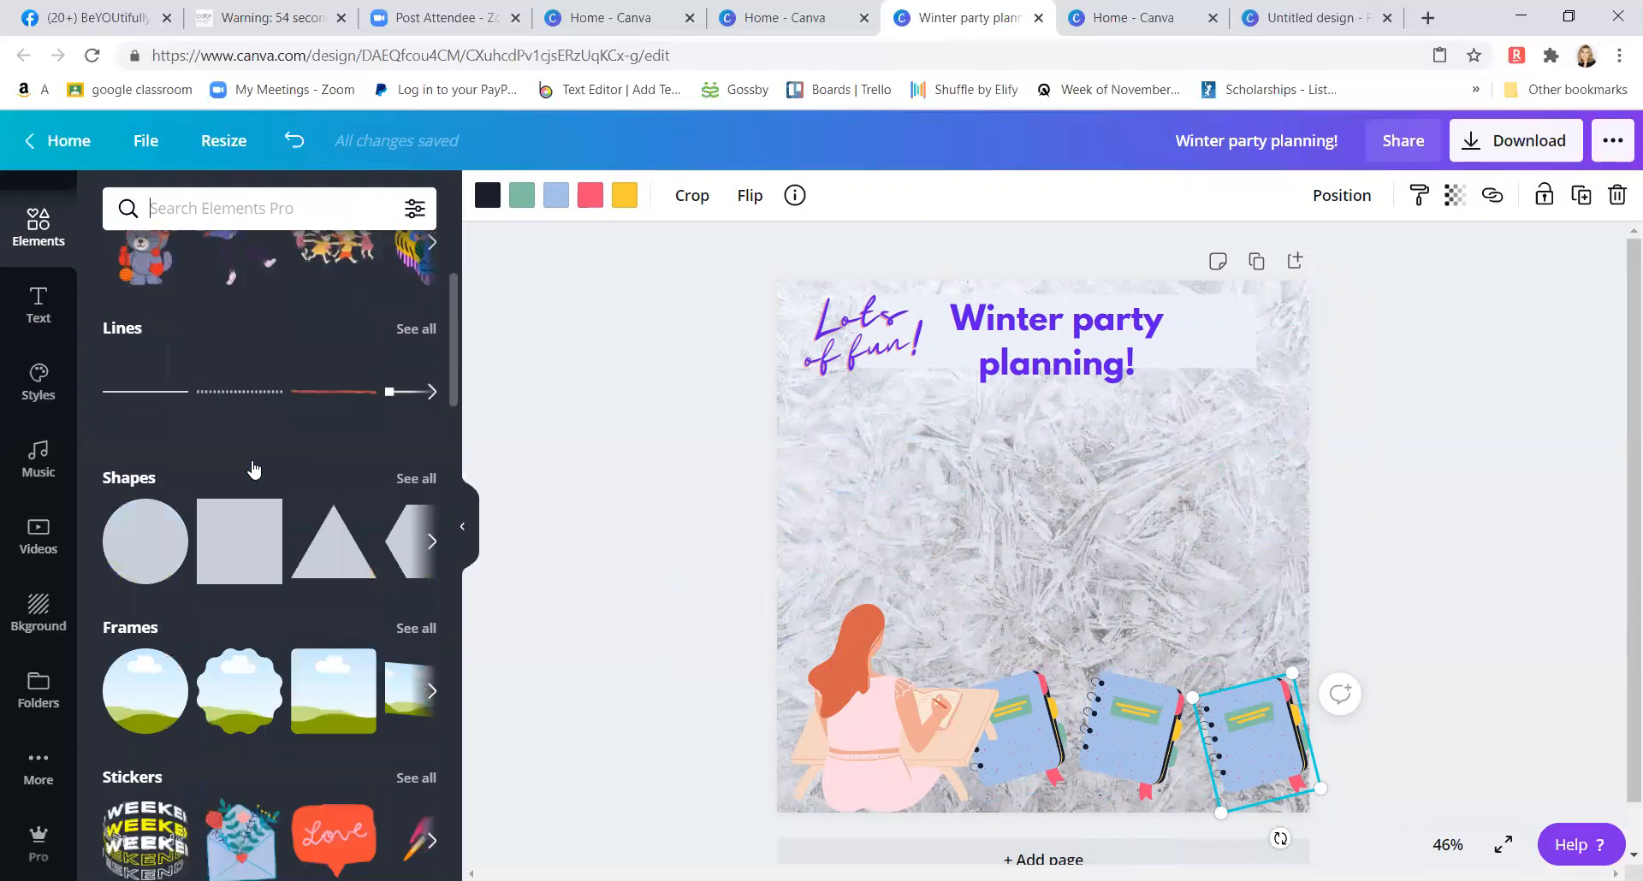
- Add a solid straight line above the woman and planners and enlarge it to about 1,046 wide, spanning the page
left_click(141, 415)
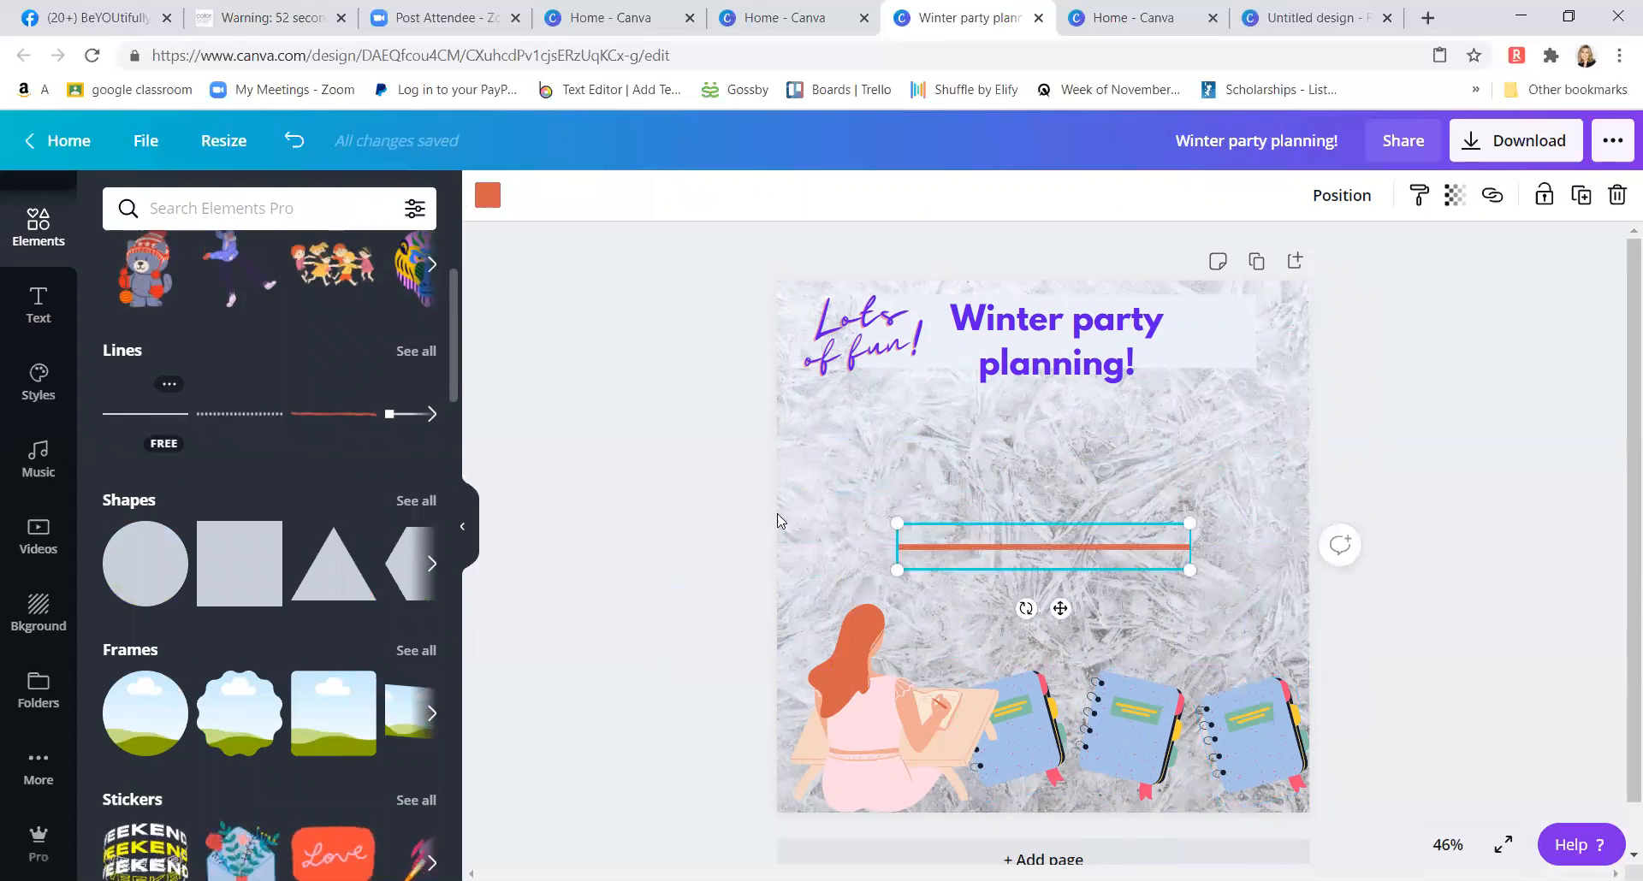
left_click_drag(1060, 607, 933, 624)
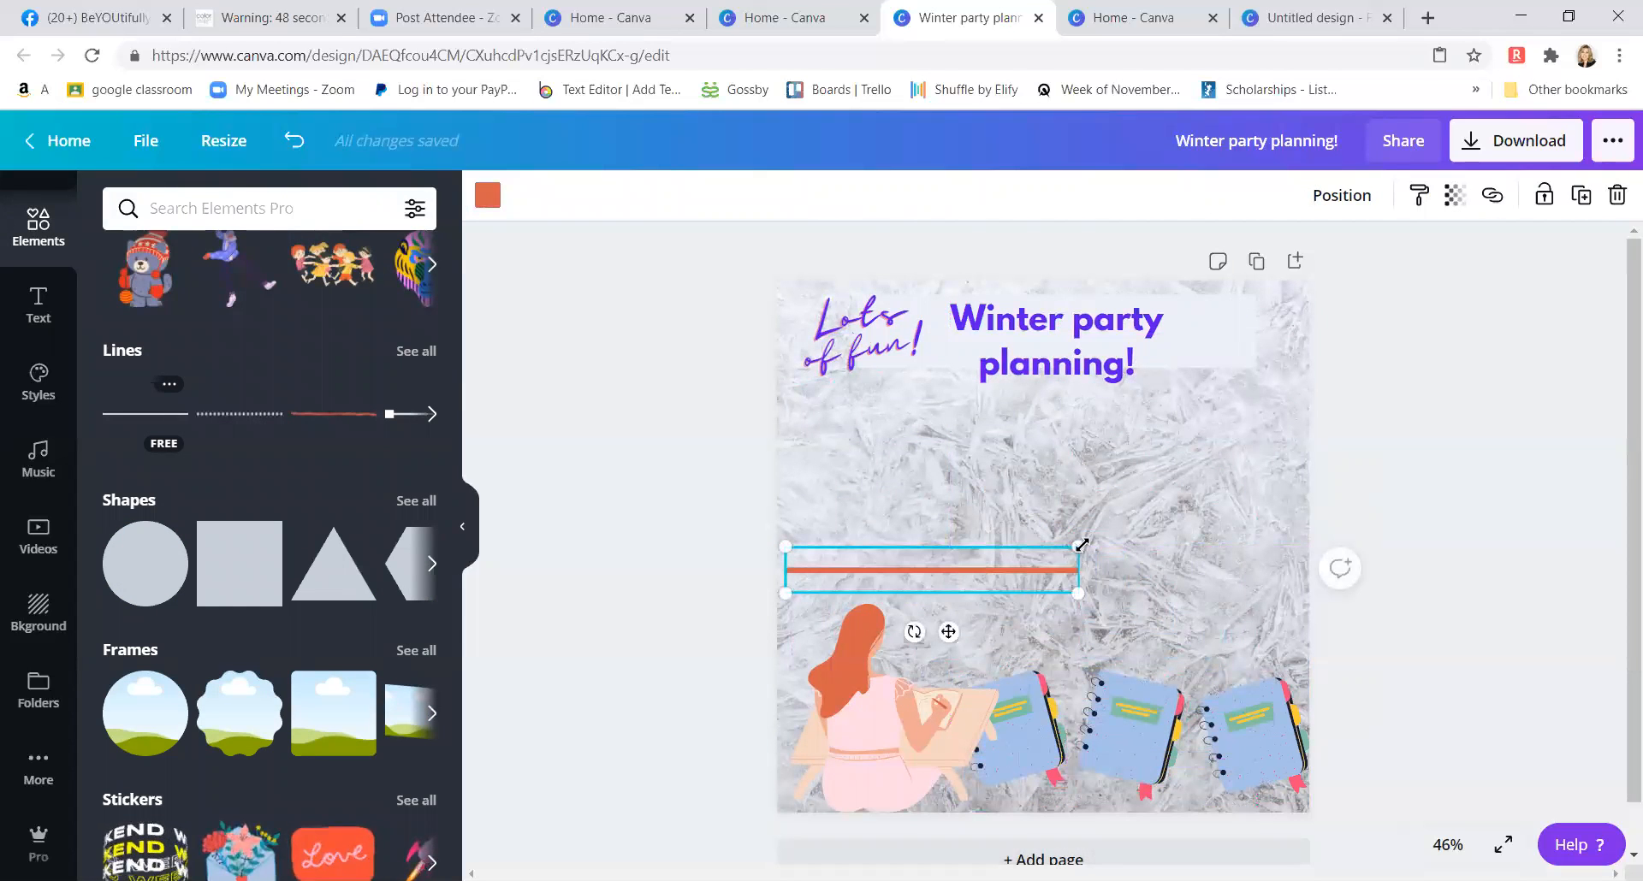
left_click_drag(1115, 537, 1314, 513)
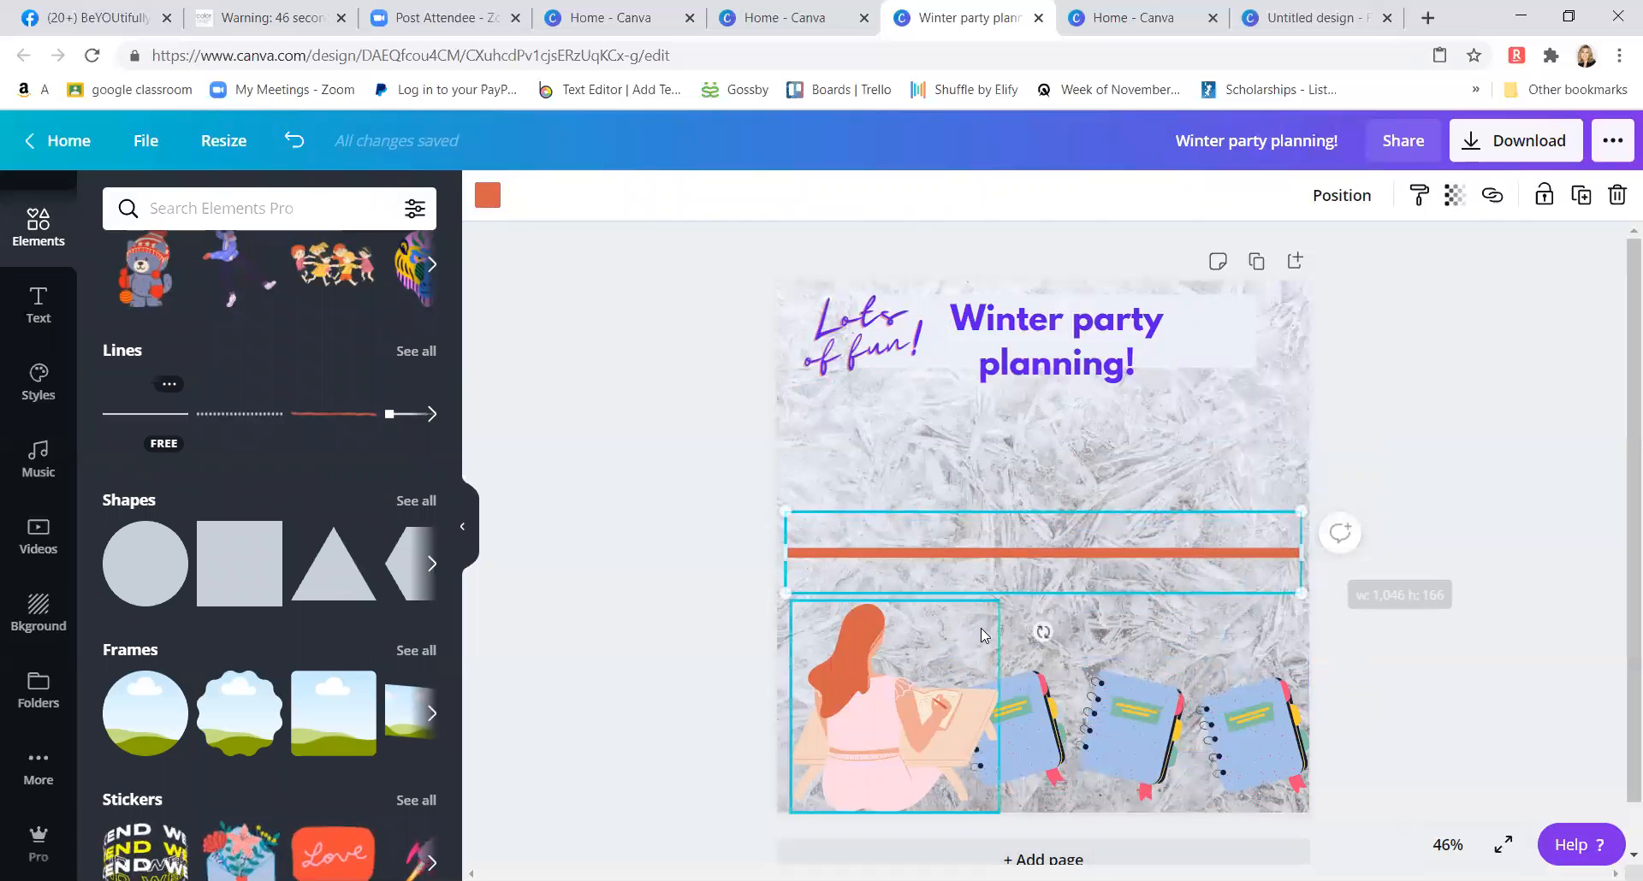
mouse_move(1043, 633)
left_mouse_down()
mouse_move(1072, 645)
mouse_move(1017, 652)
mouse_move(1043, 659)
left_mouse_up()
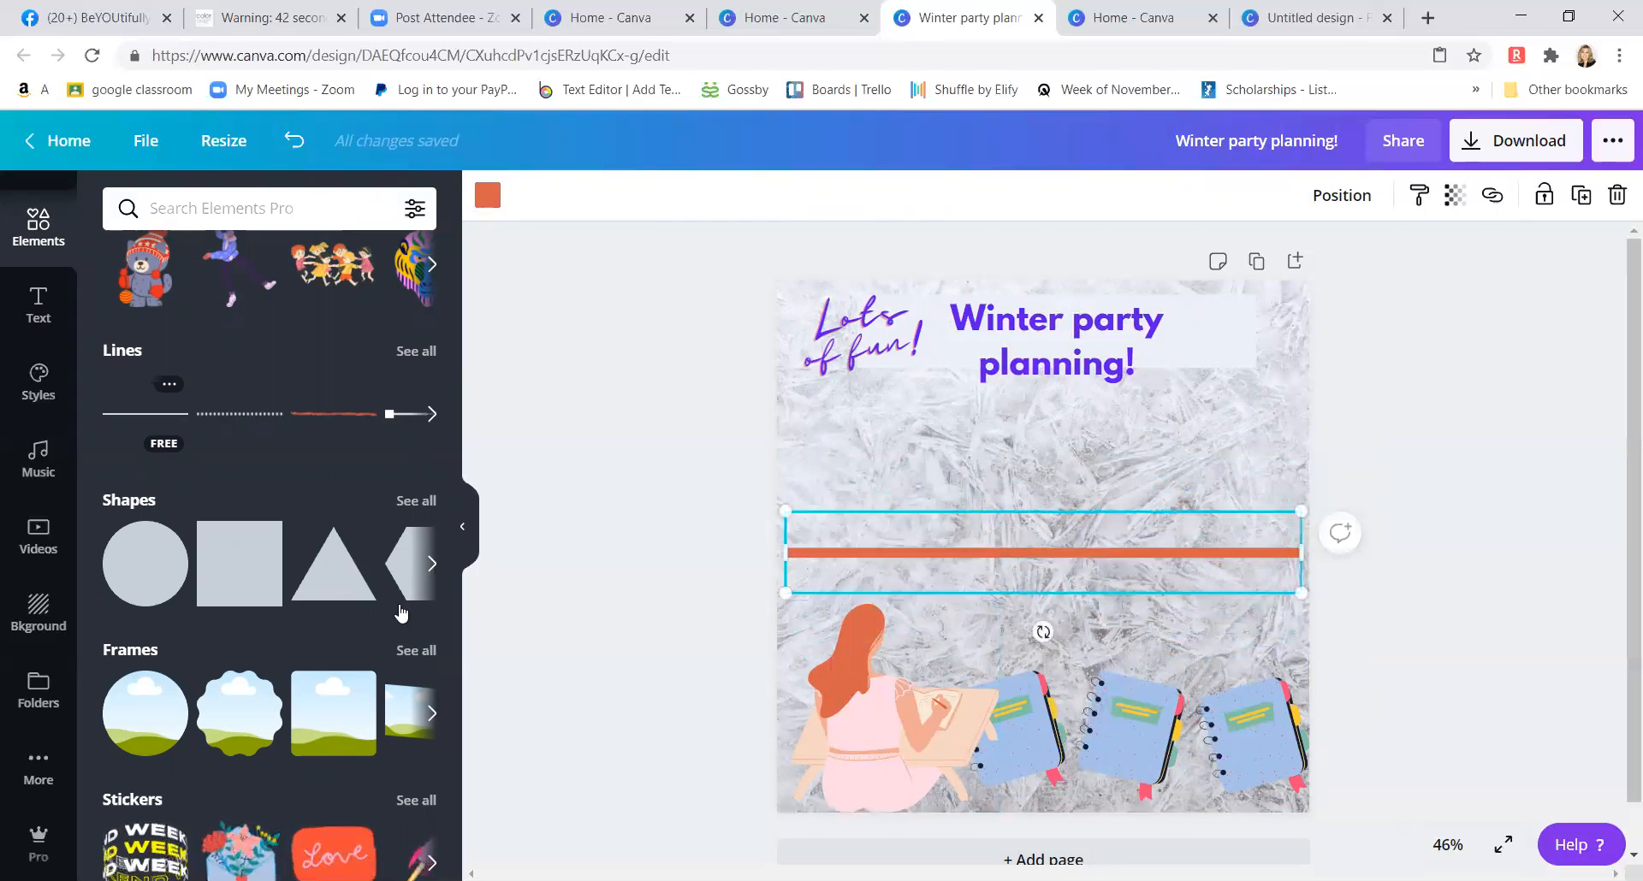
- Try a stacked bar chart on the page, shrink it into the lower-left corner, and delete it
scroll(402, 628, "up", 1)
scroll(402, 629, "up", 2)
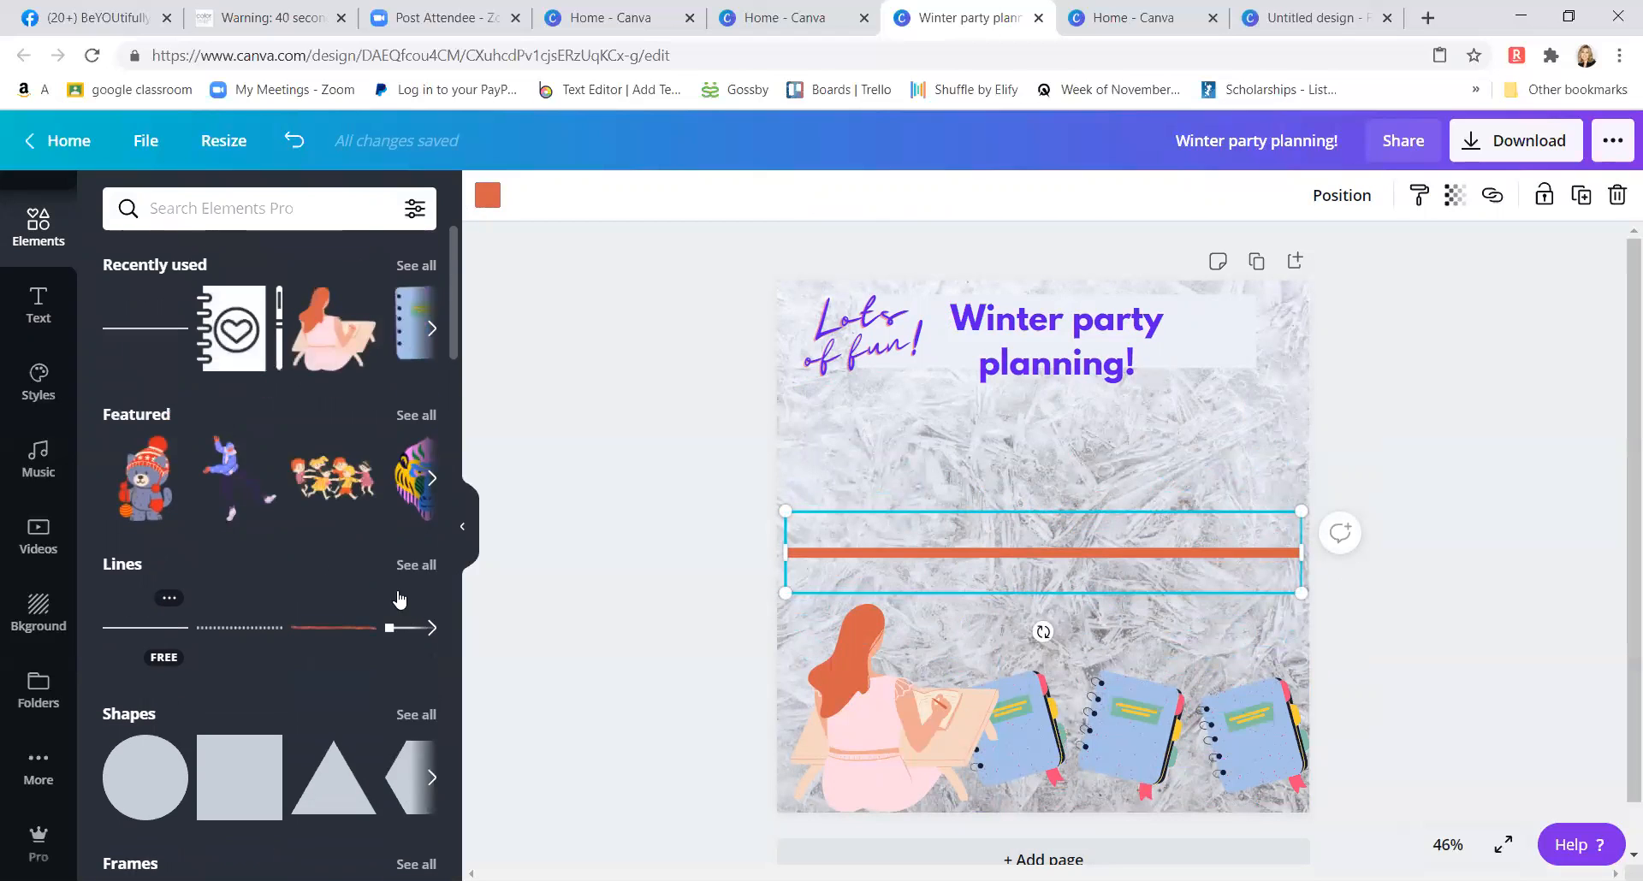
scroll(399, 599, "down", 7)
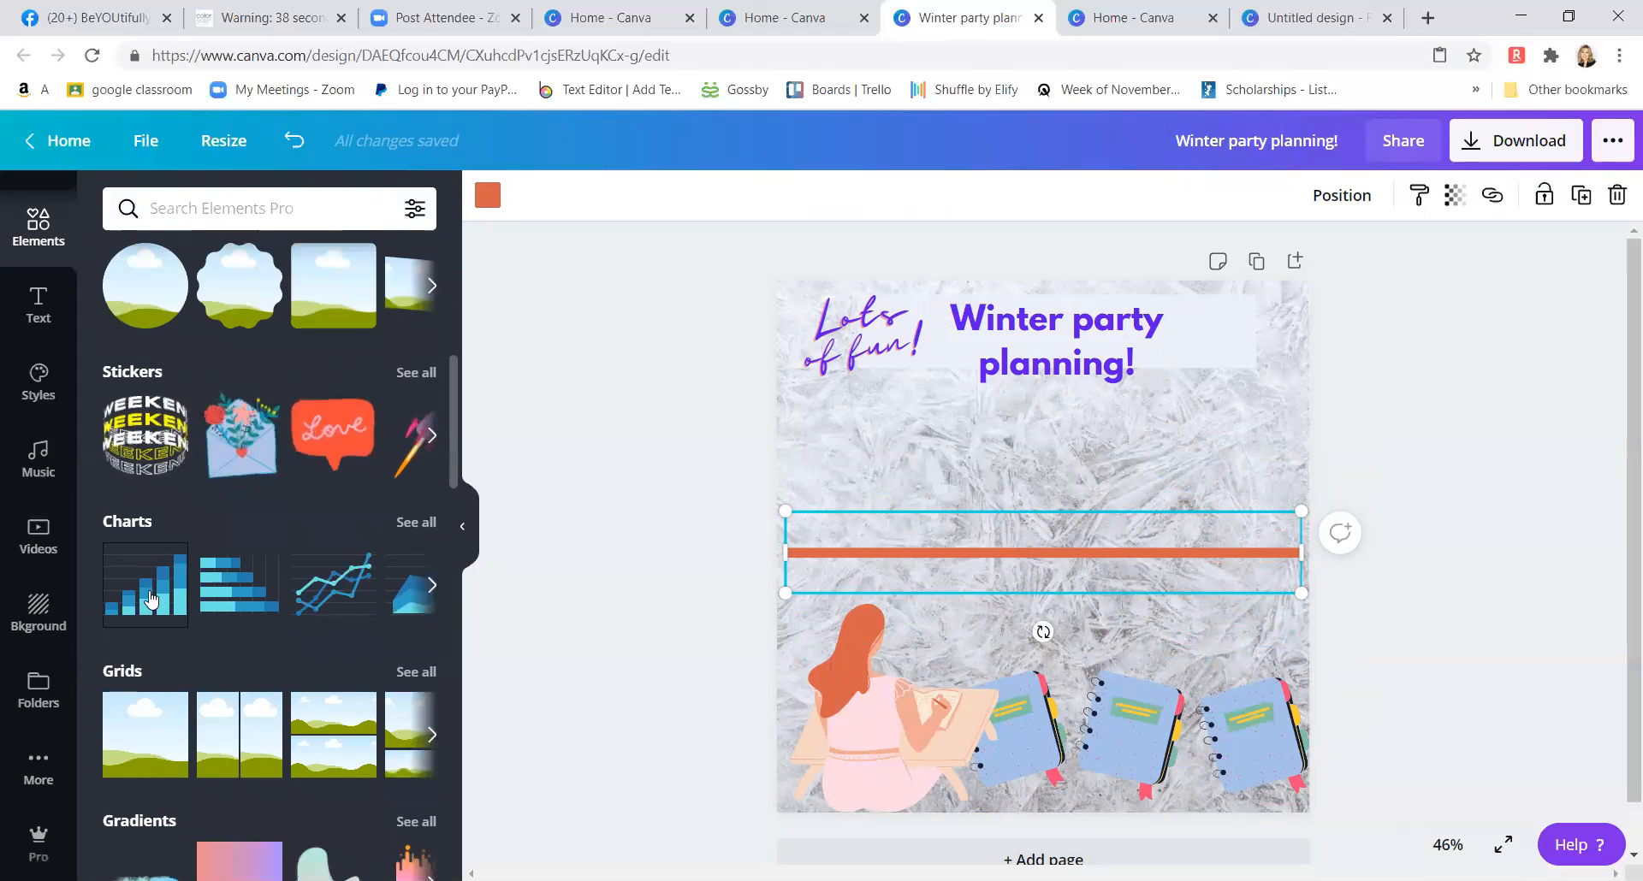
left_click(150, 599)
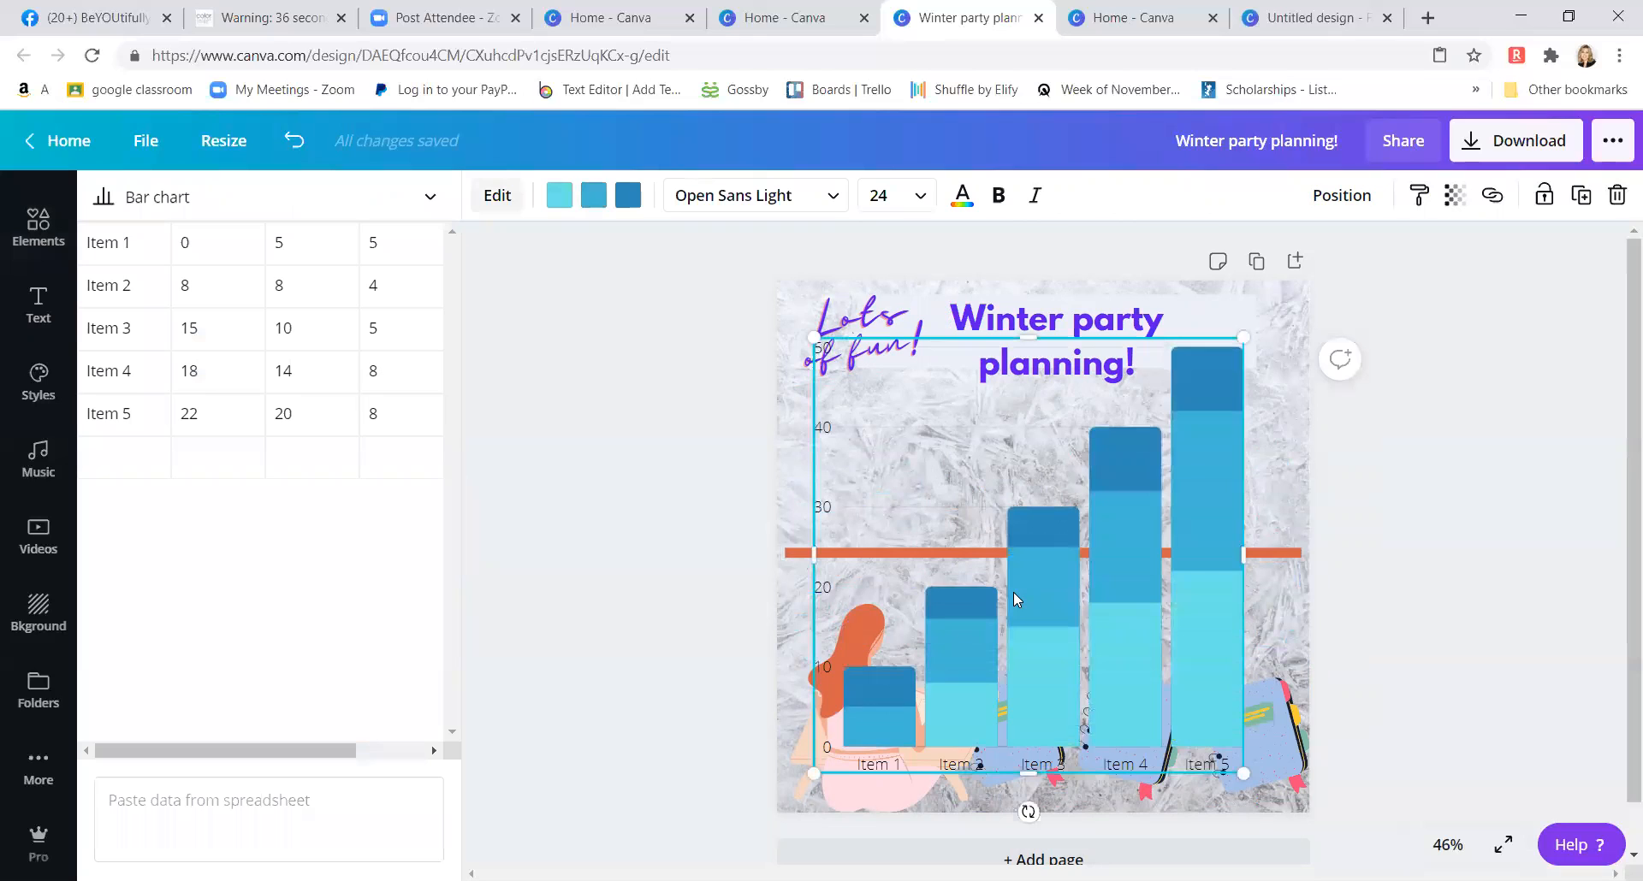
left_click_drag(909, 763, 909, 760)
left_click_drag(1250, 338, 935, 825)
right_click(945, 767)
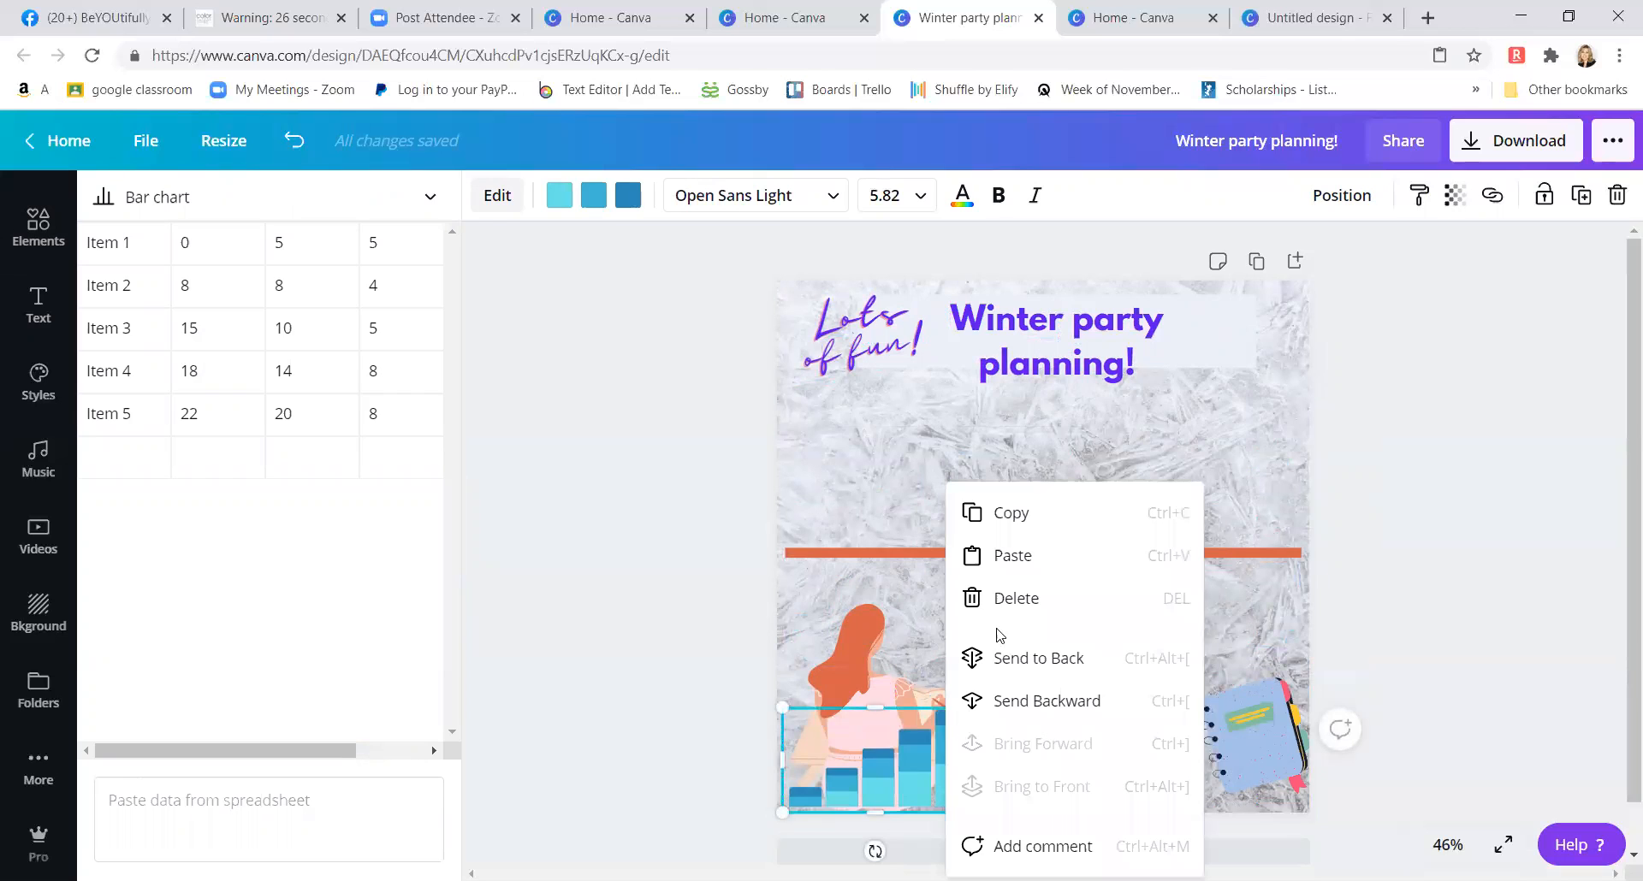
left_click(1017, 599)
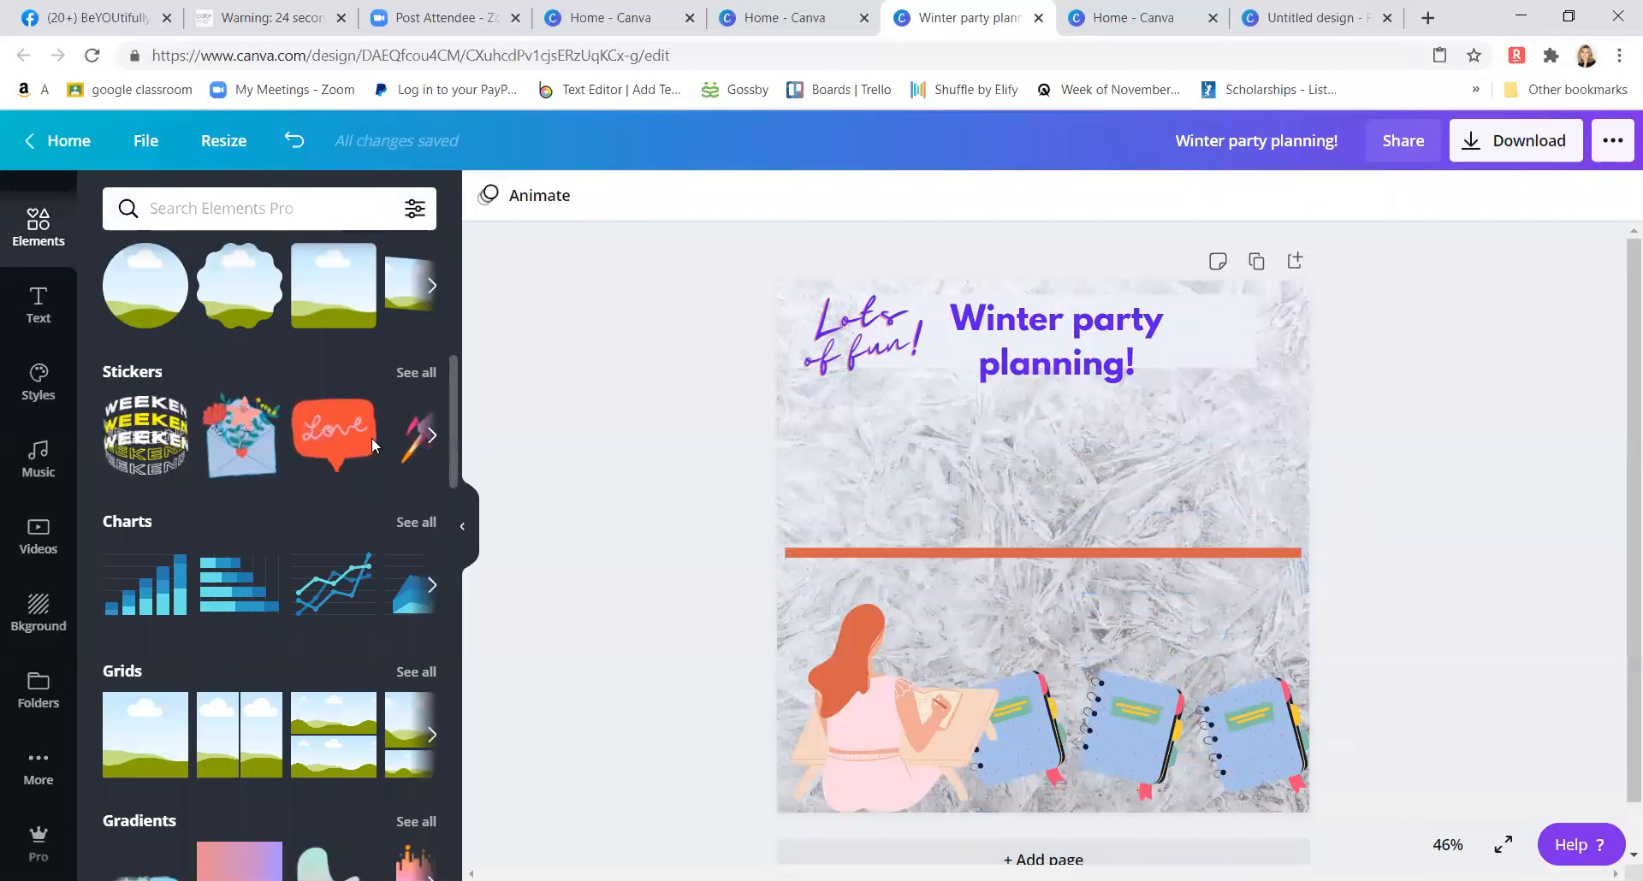
- Bring the planner nearest the woman forward, move it over her upper body, and send it to the back behind her
left_click(1023, 744)
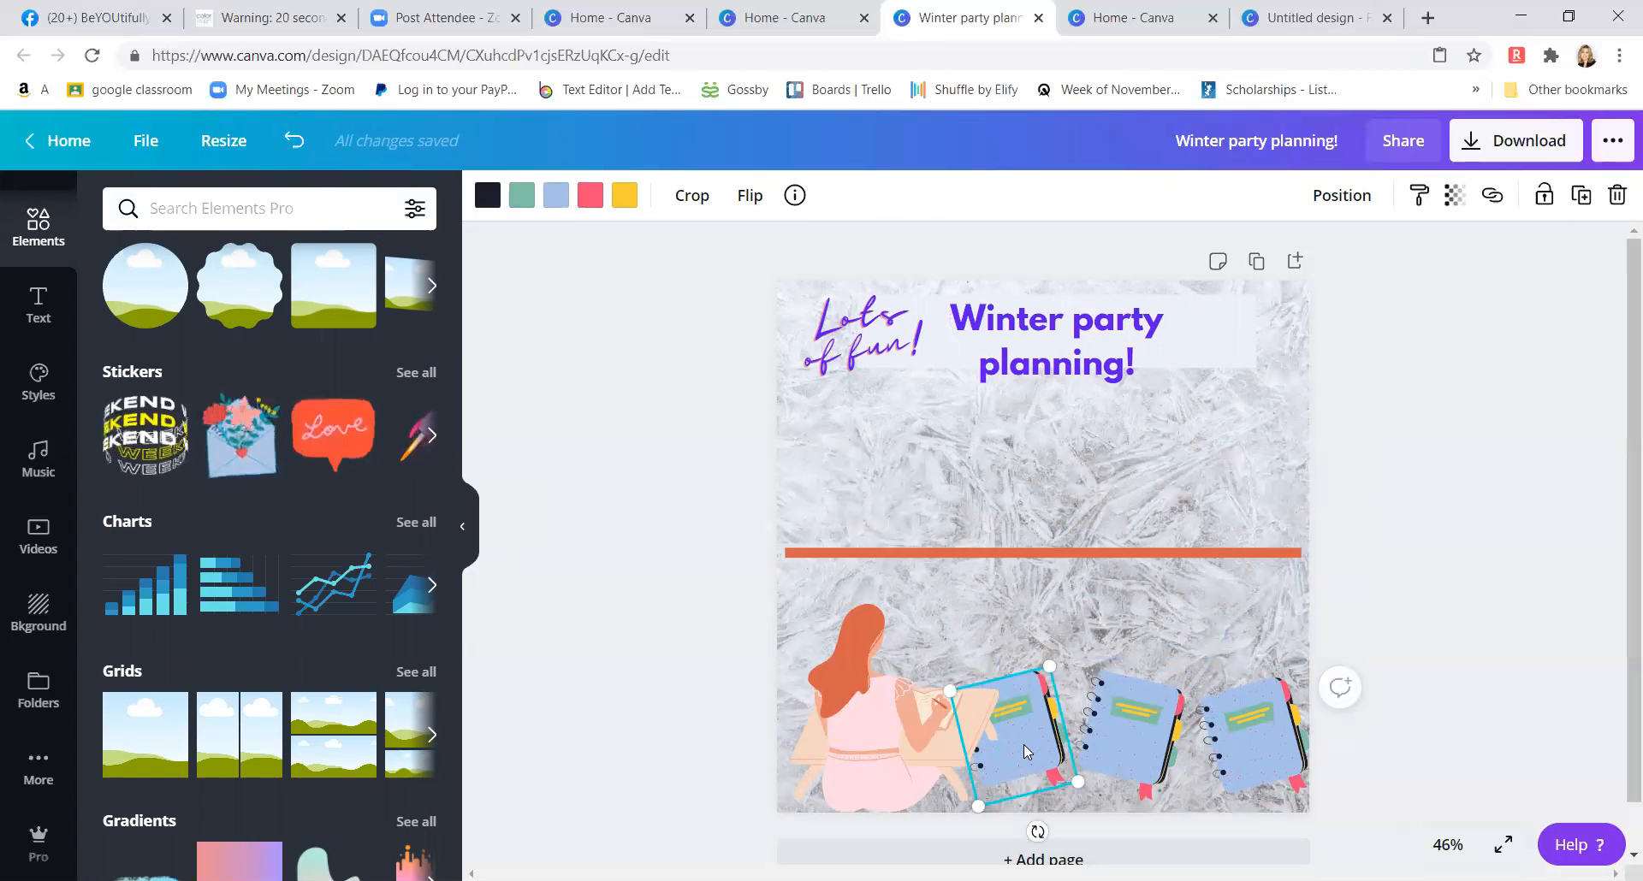
right_click(1024, 744)
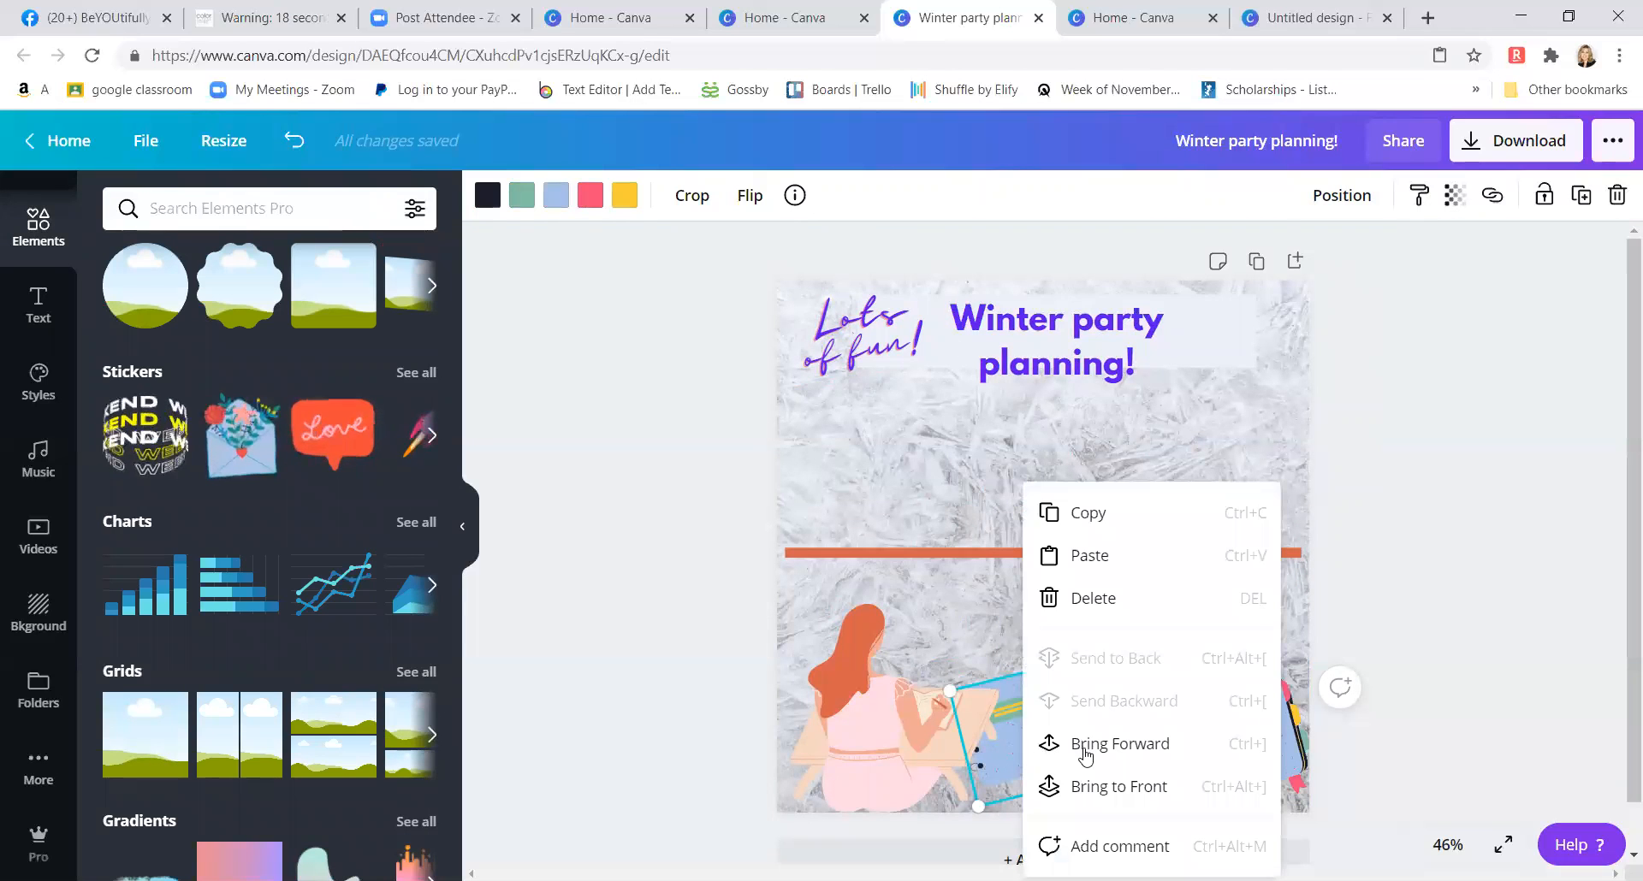
left_click(1135, 754)
left_click_drag(996, 706, 853, 642)
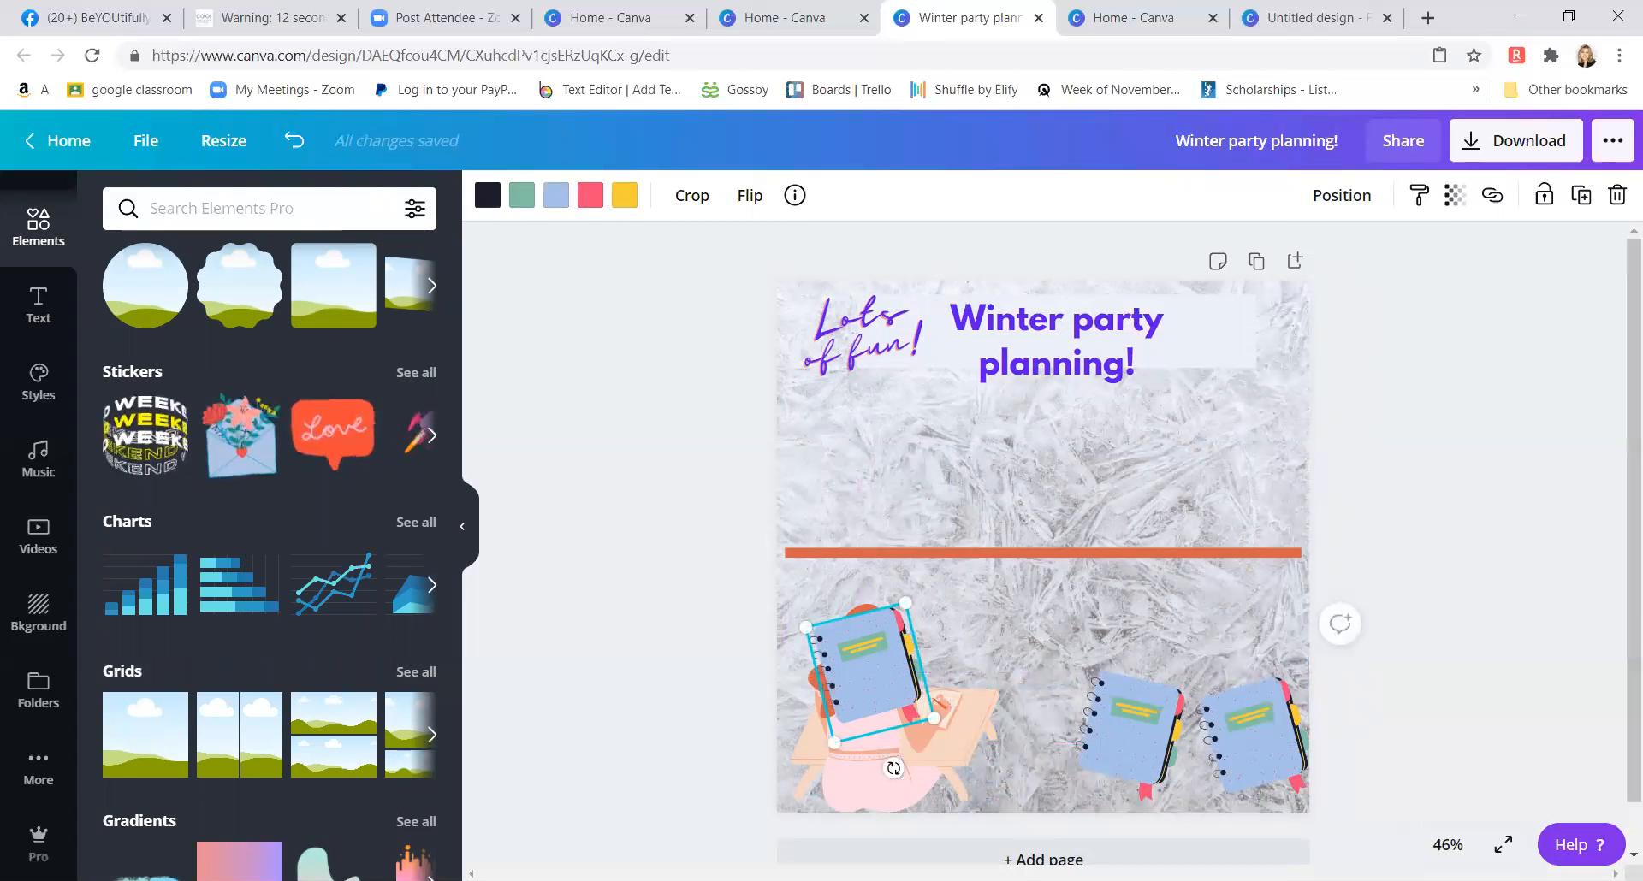
right_click(850, 671)
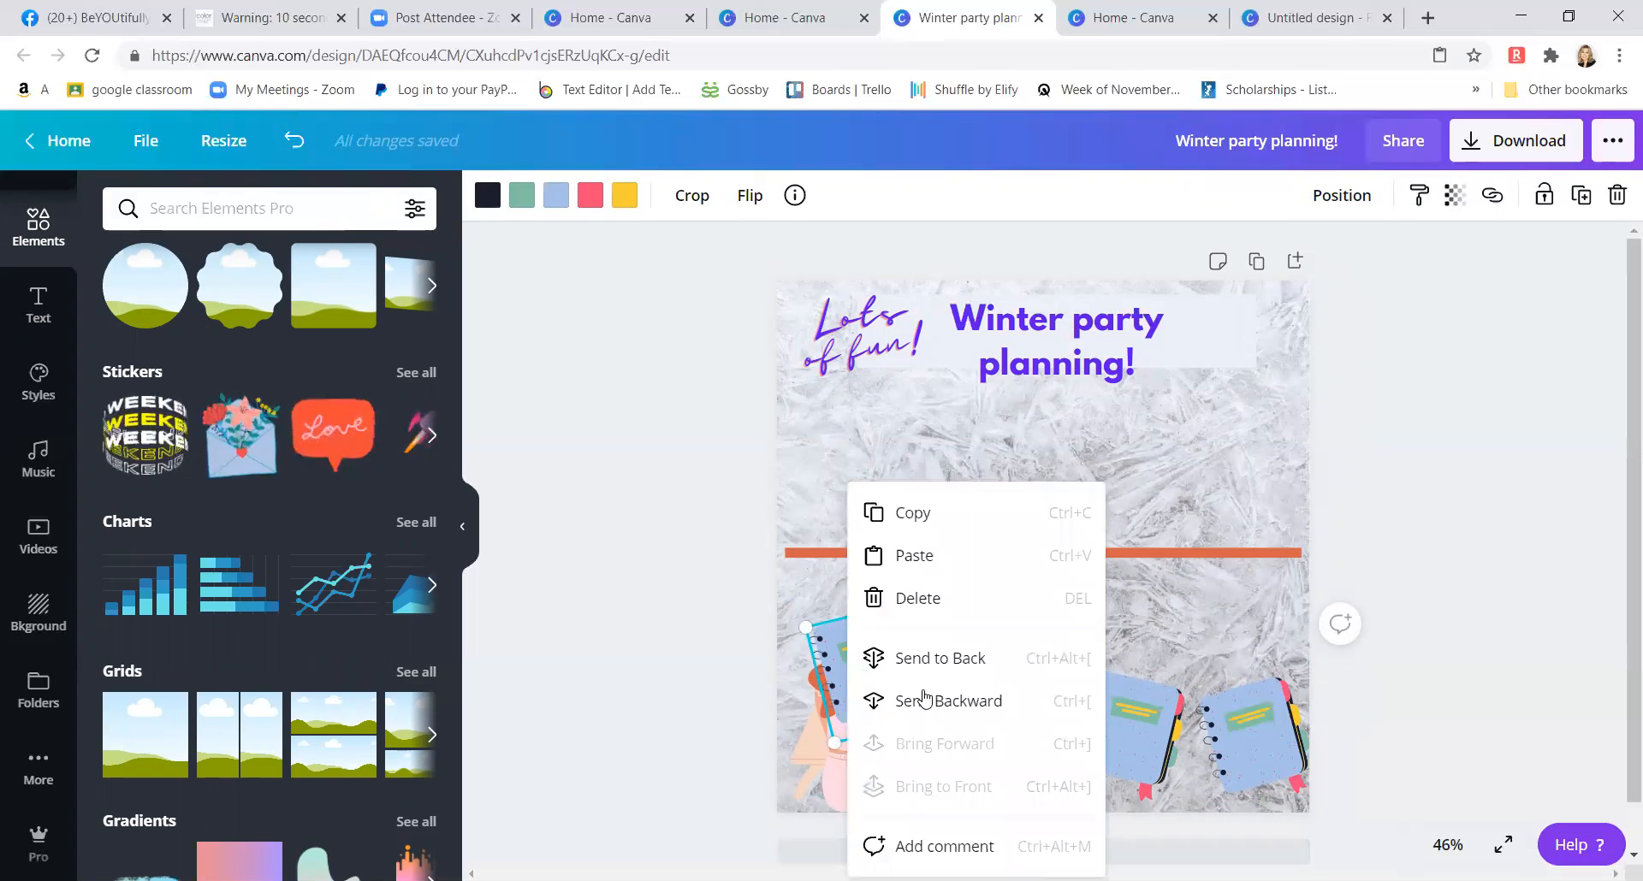
left_click(933, 660)
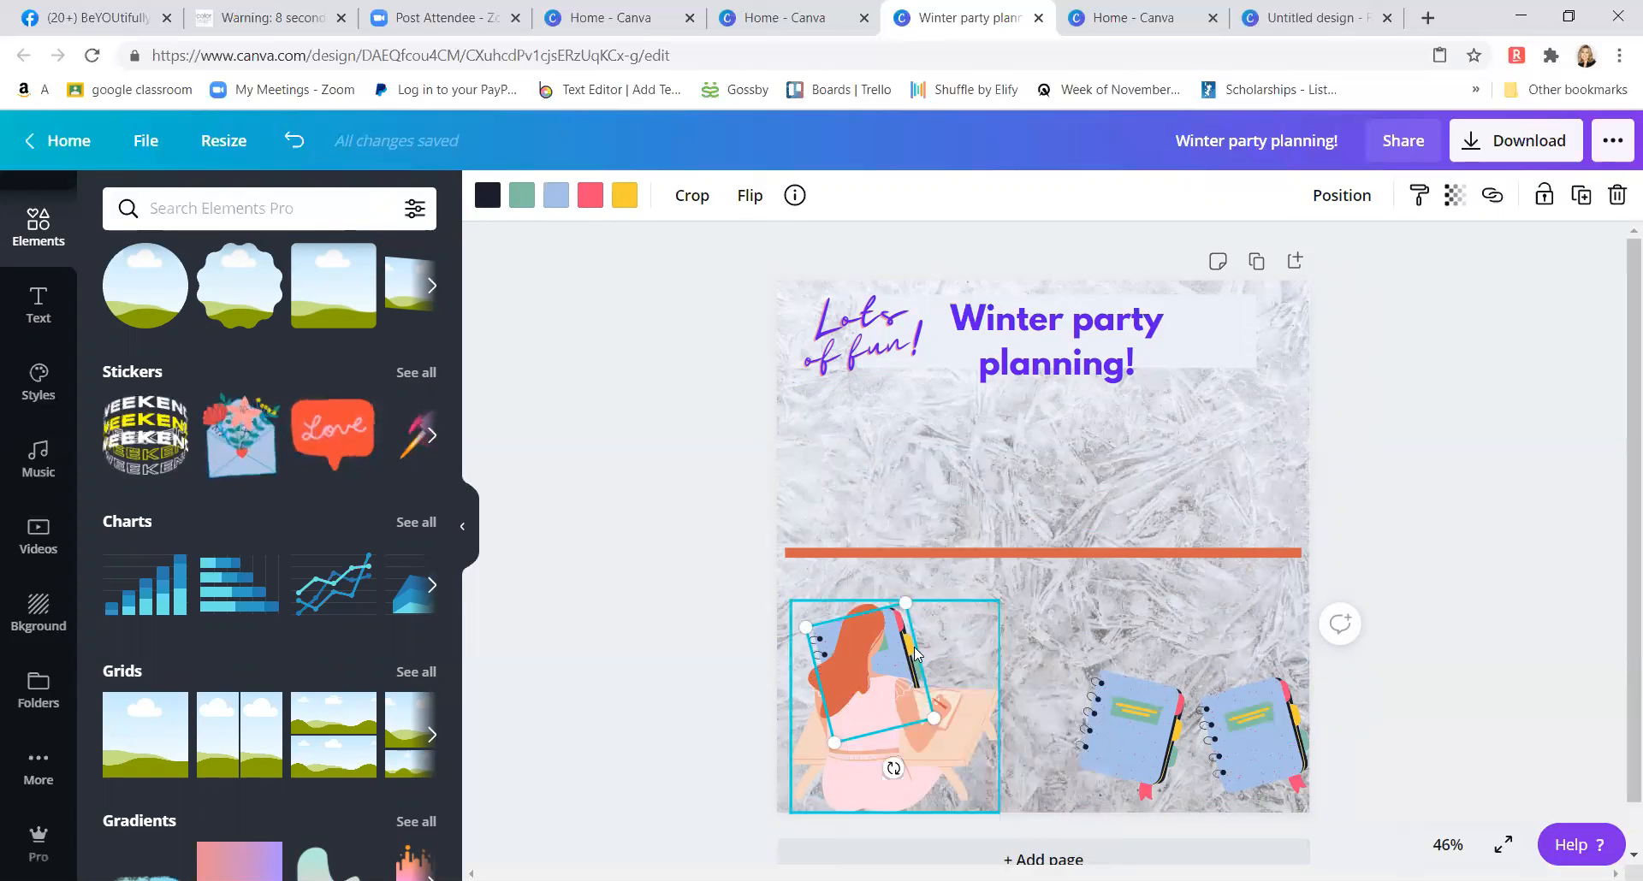
right_click(893, 659)
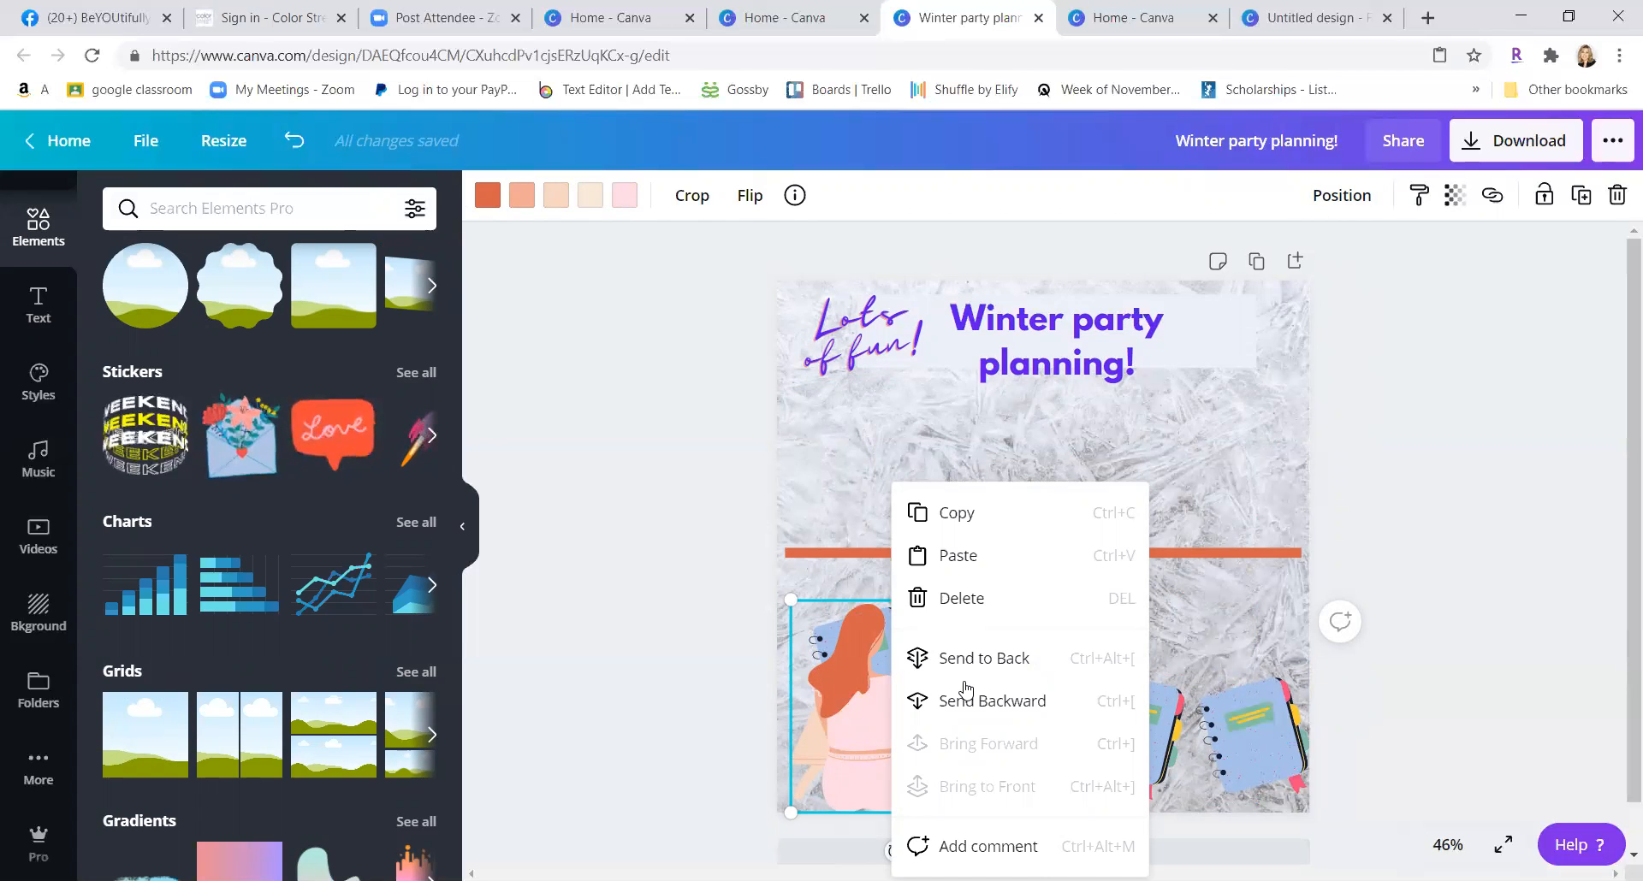
left_click(1044, 464)
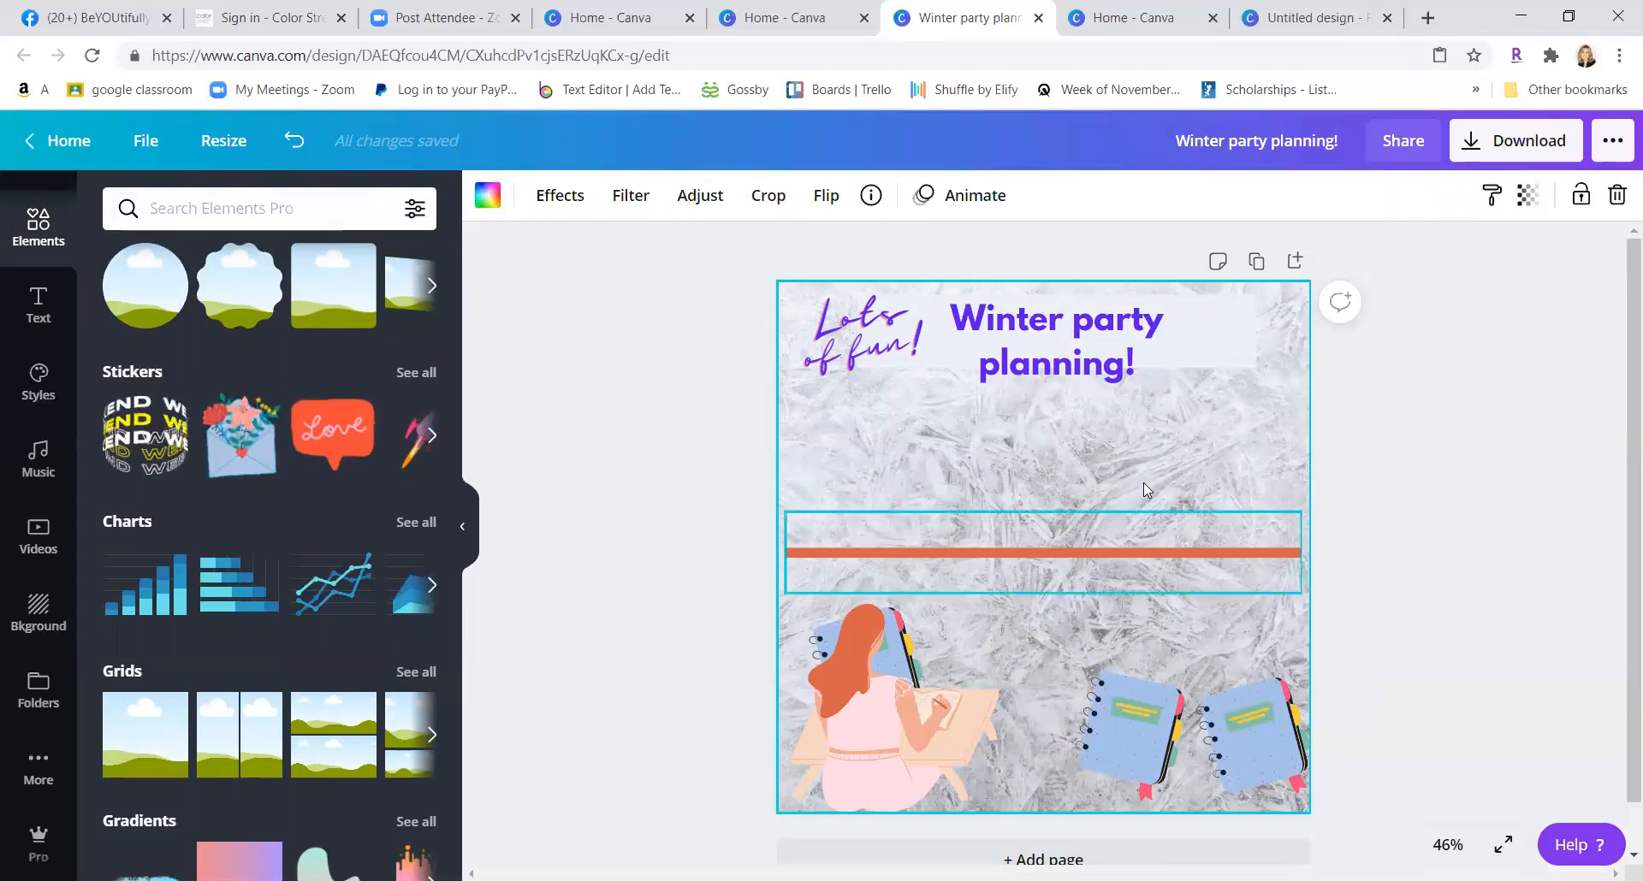
- Detach the ice image from the background and stretch it to about 970 wide by 1,008 high, leaving a margin around the page
right_click(1111, 447)
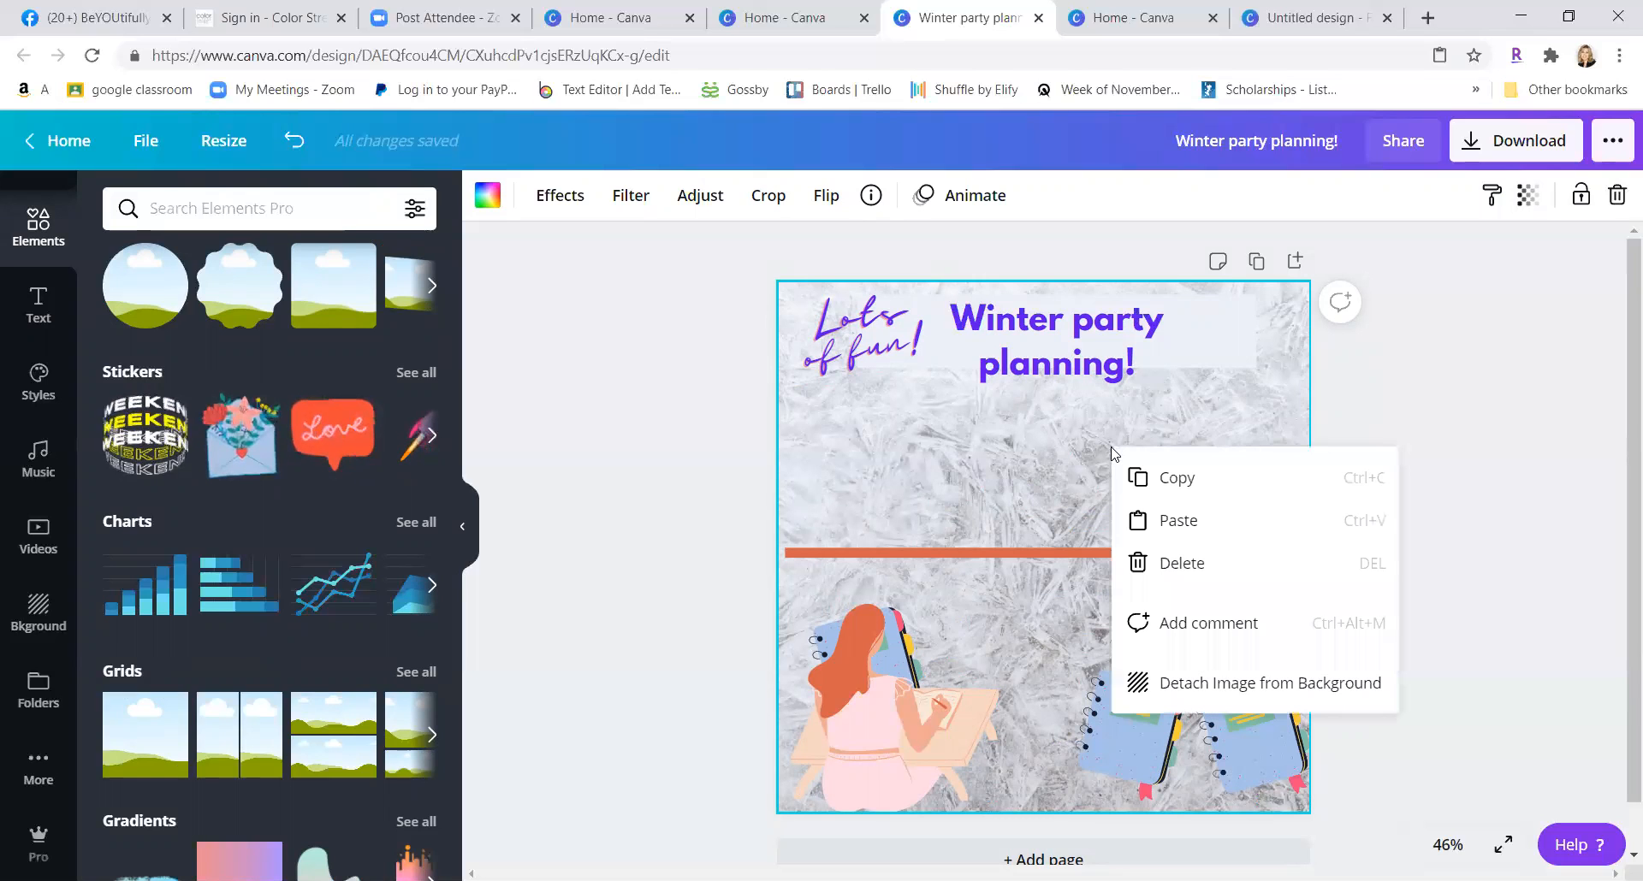
right_click(1216, 687)
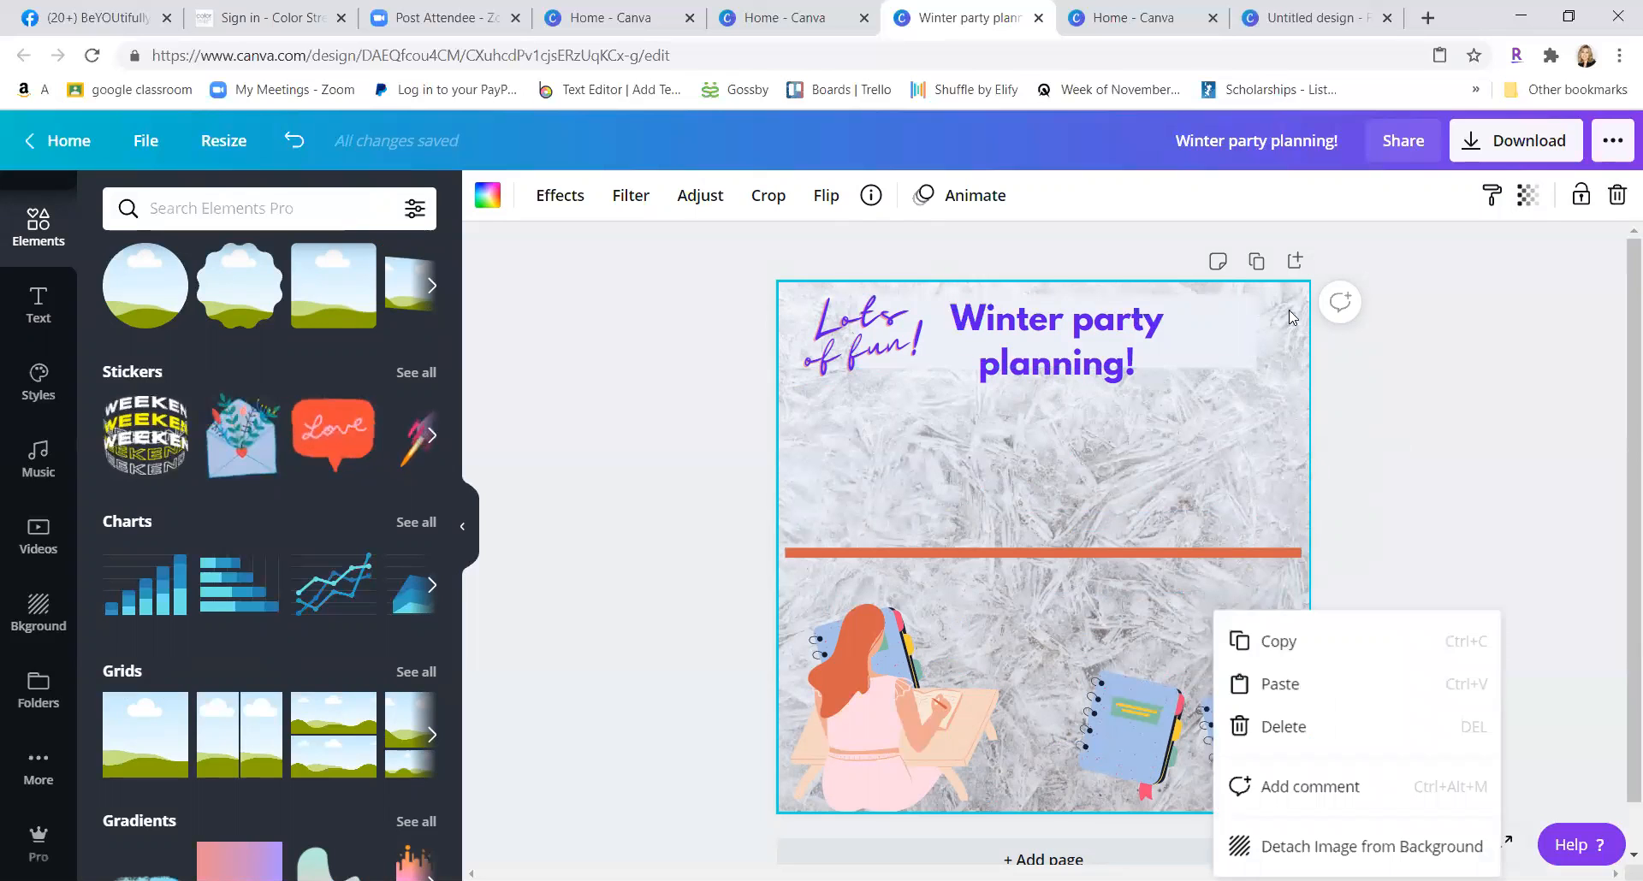
left_click(1276, 404)
right_click(1210, 482)
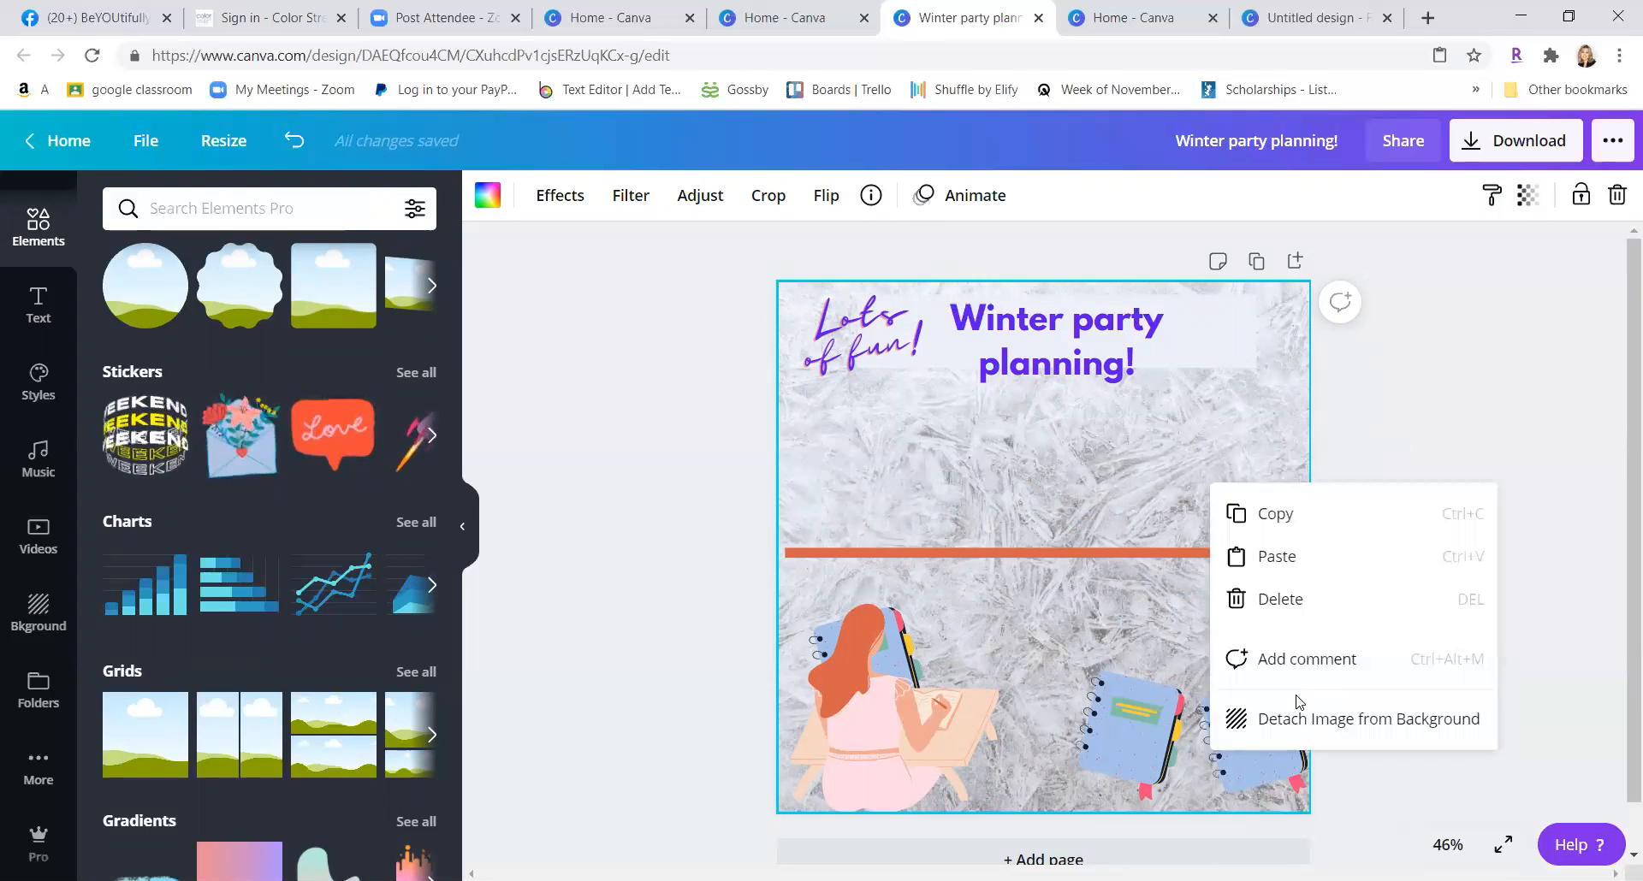
left_click(1315, 729)
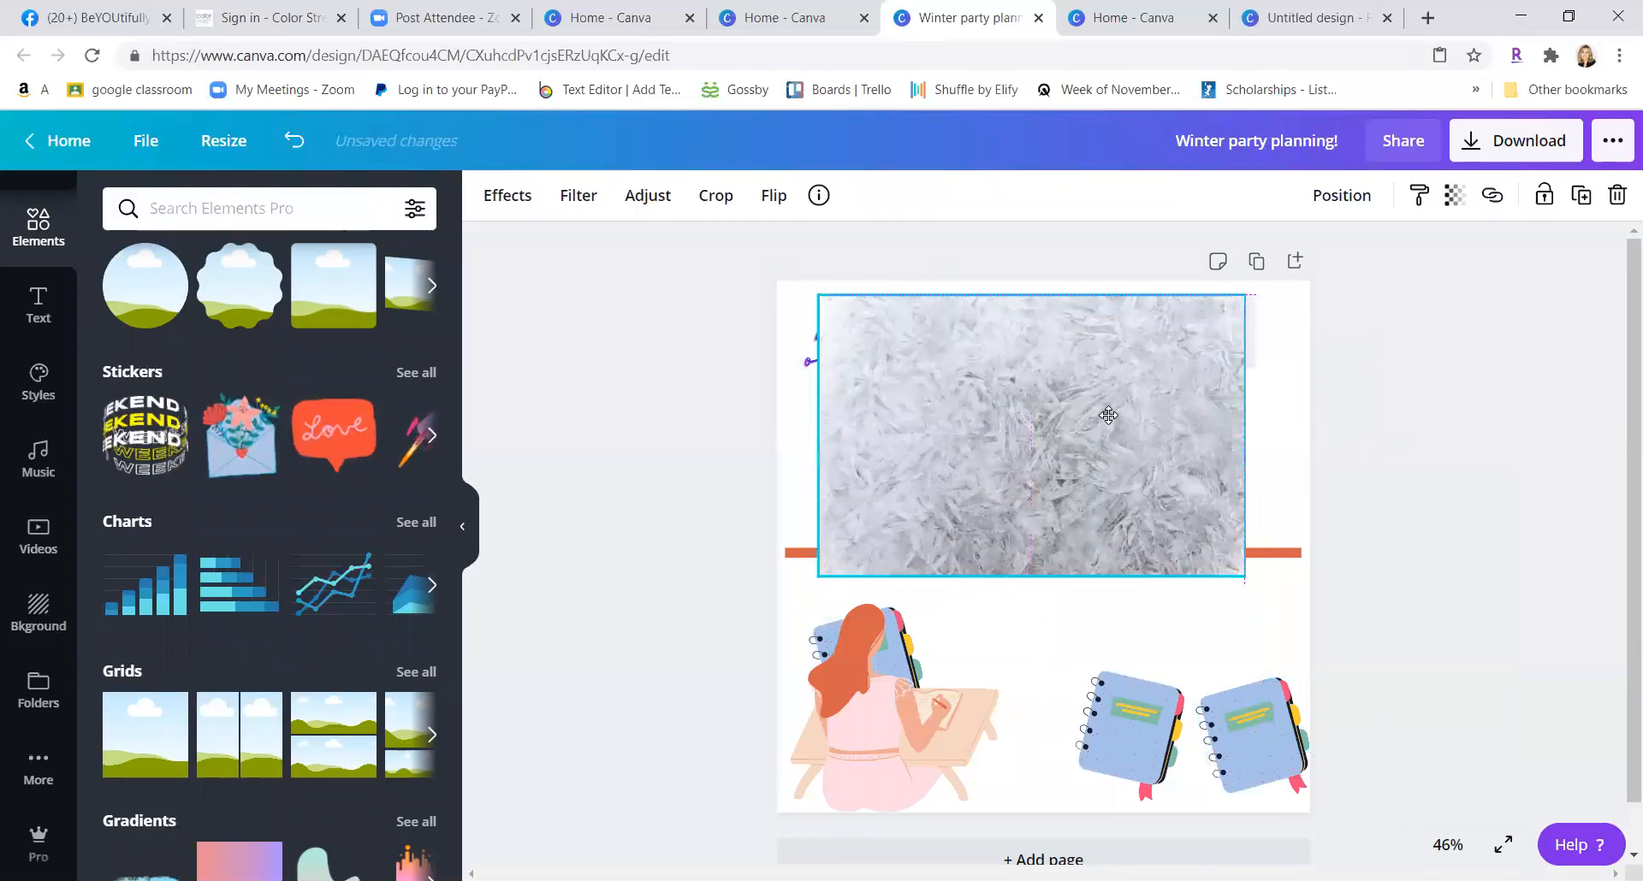
left_click_drag(1017, 586, 1036, 801)
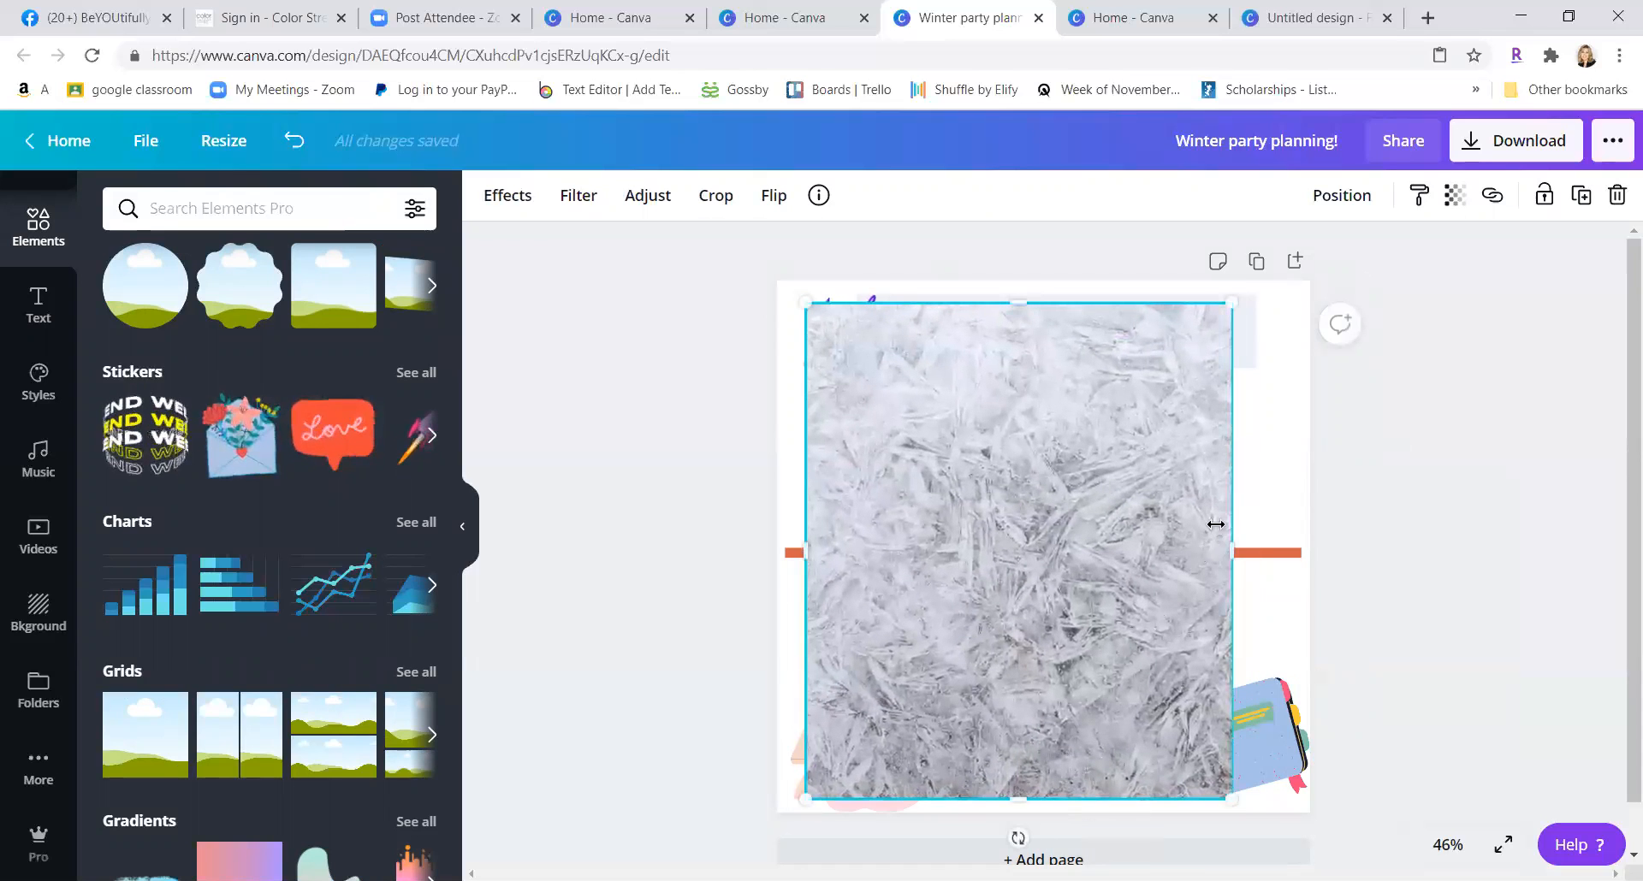
left_click_drag(1235, 556, 1285, 555)
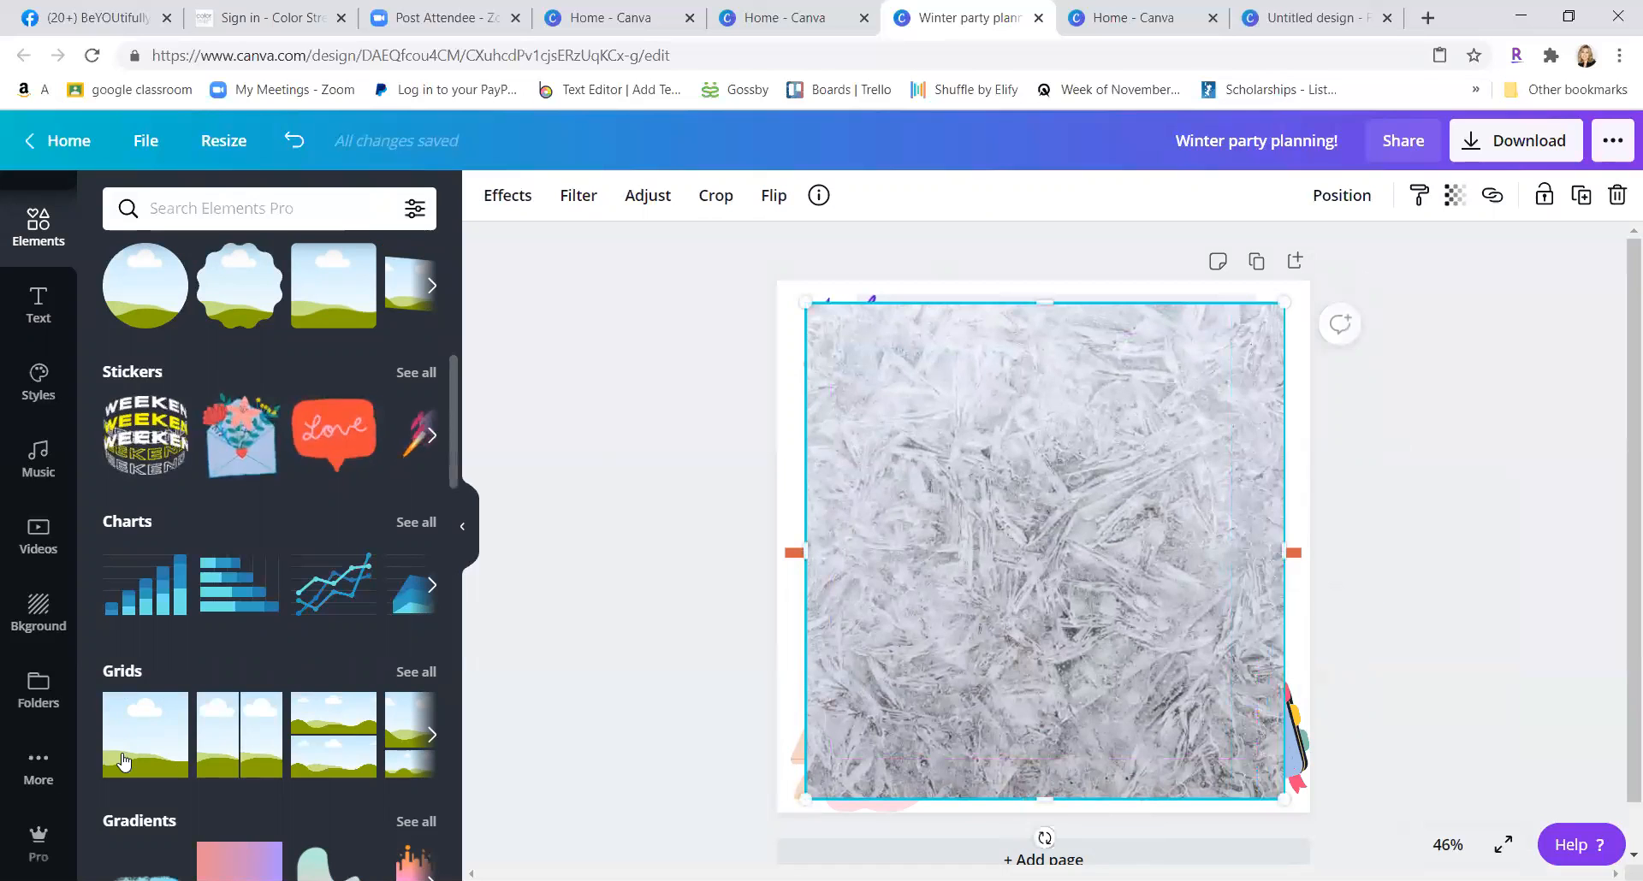
- Set the page background to the purple document color and send the ice image to the back as a framed layer
left_click(35, 609)
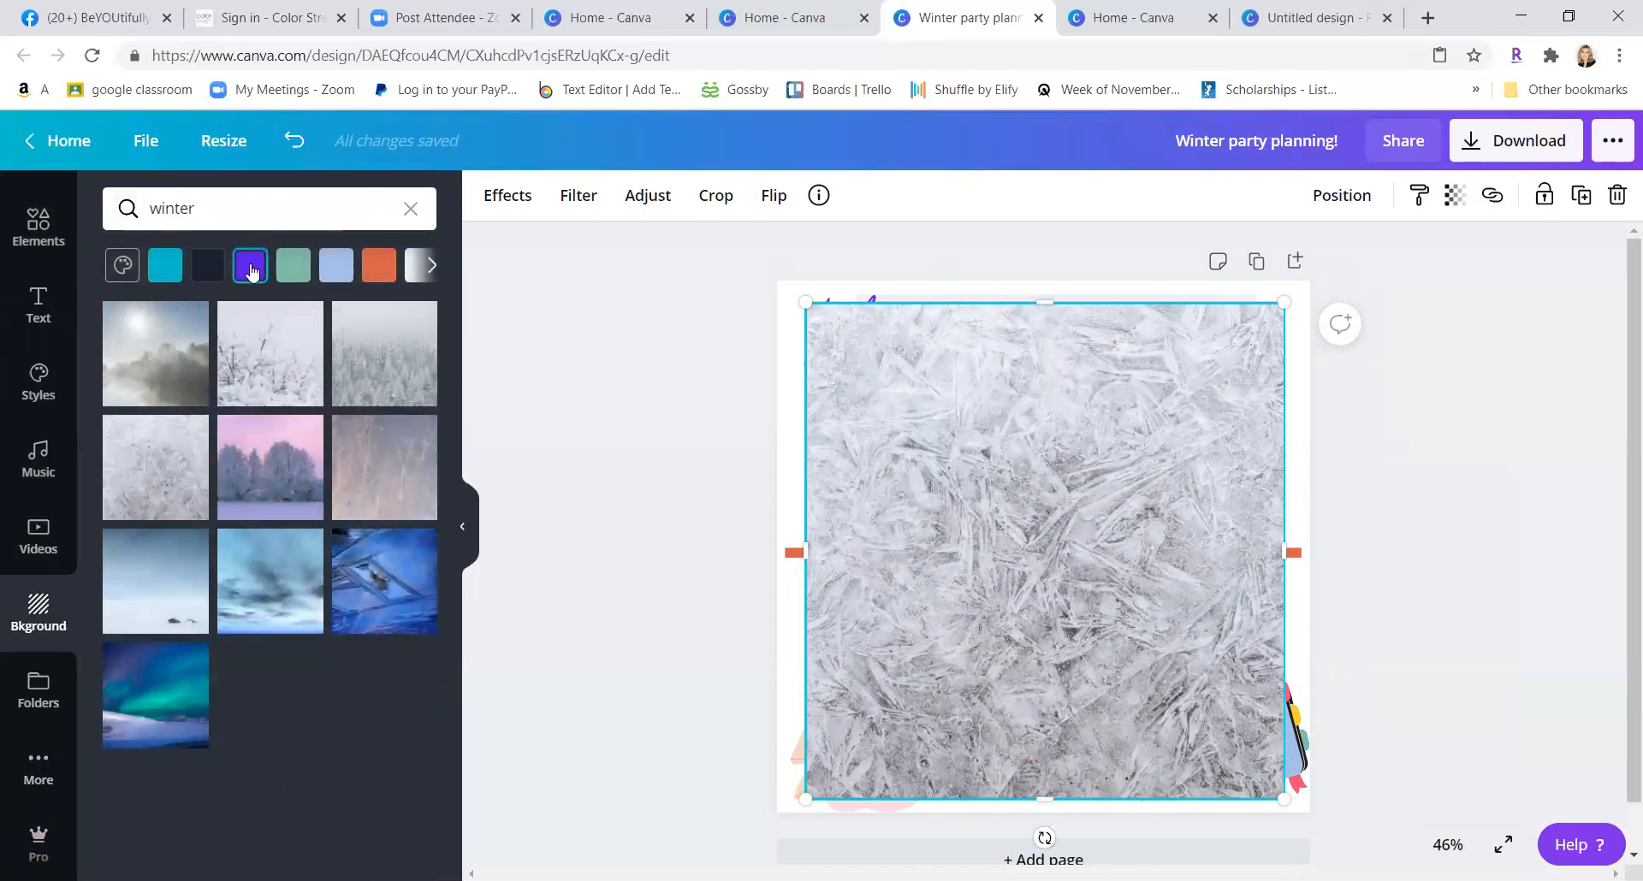
left_click(250, 267)
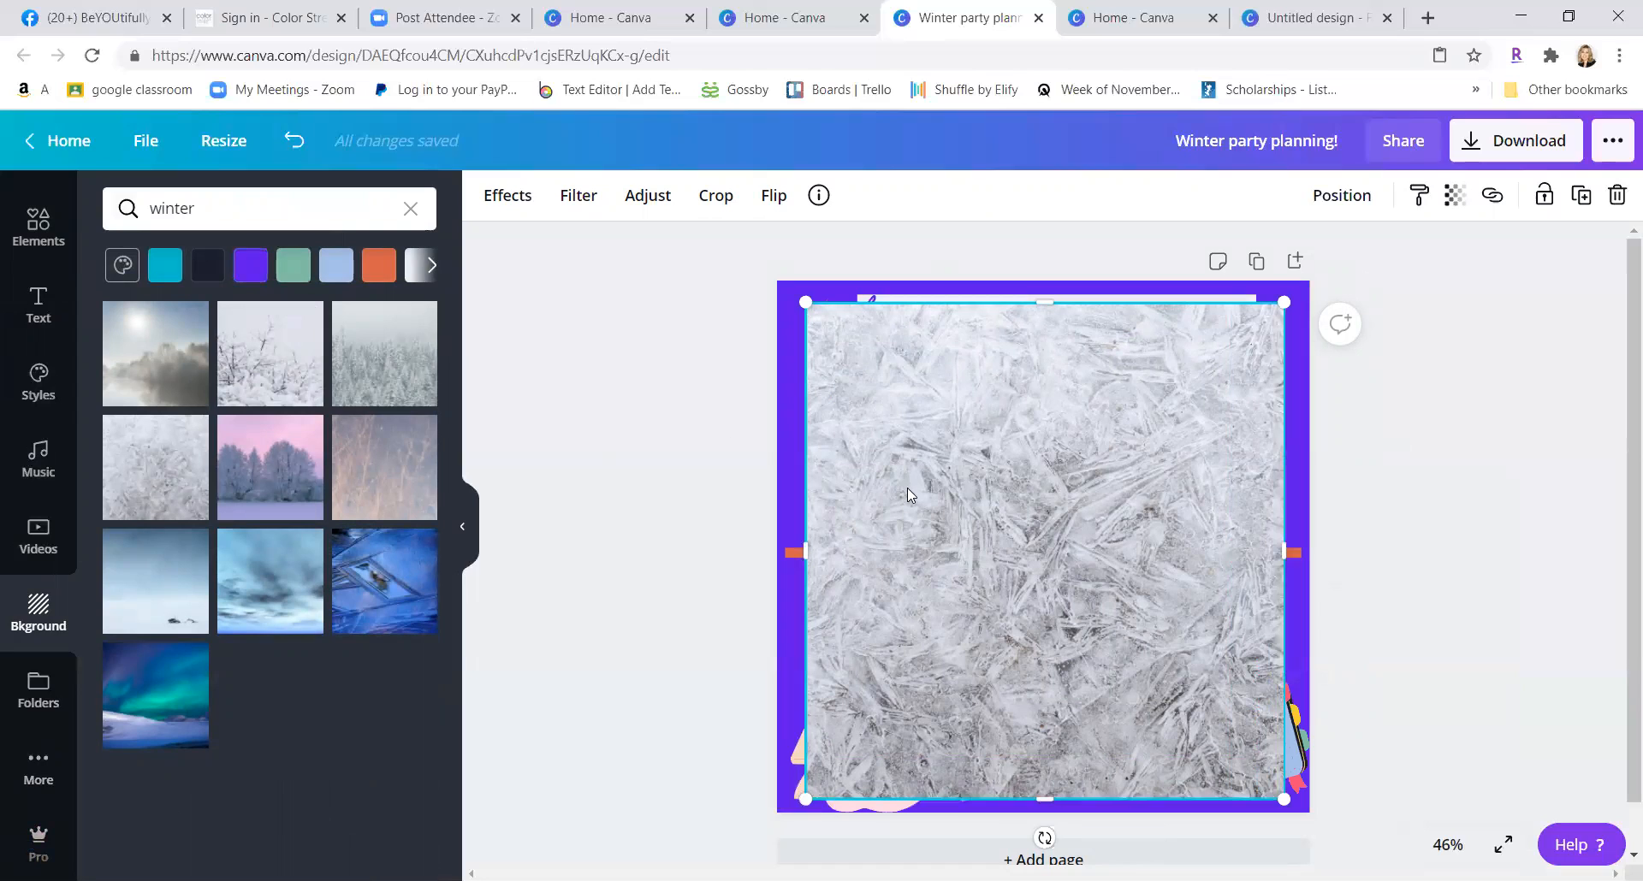
left_click(804, 301)
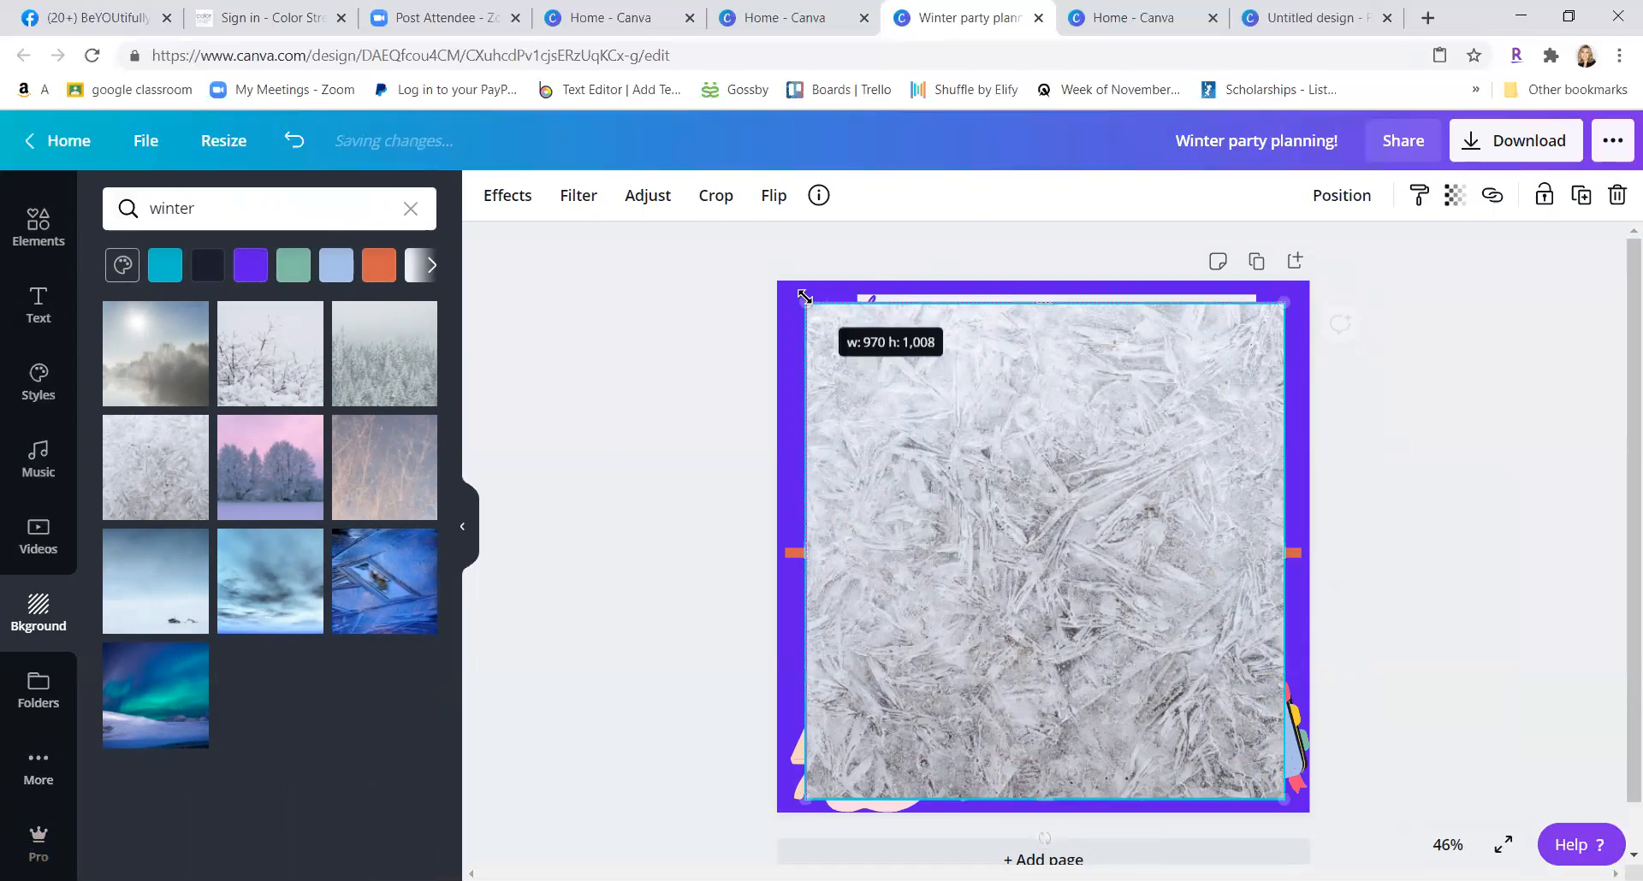
right_click(1029, 555)
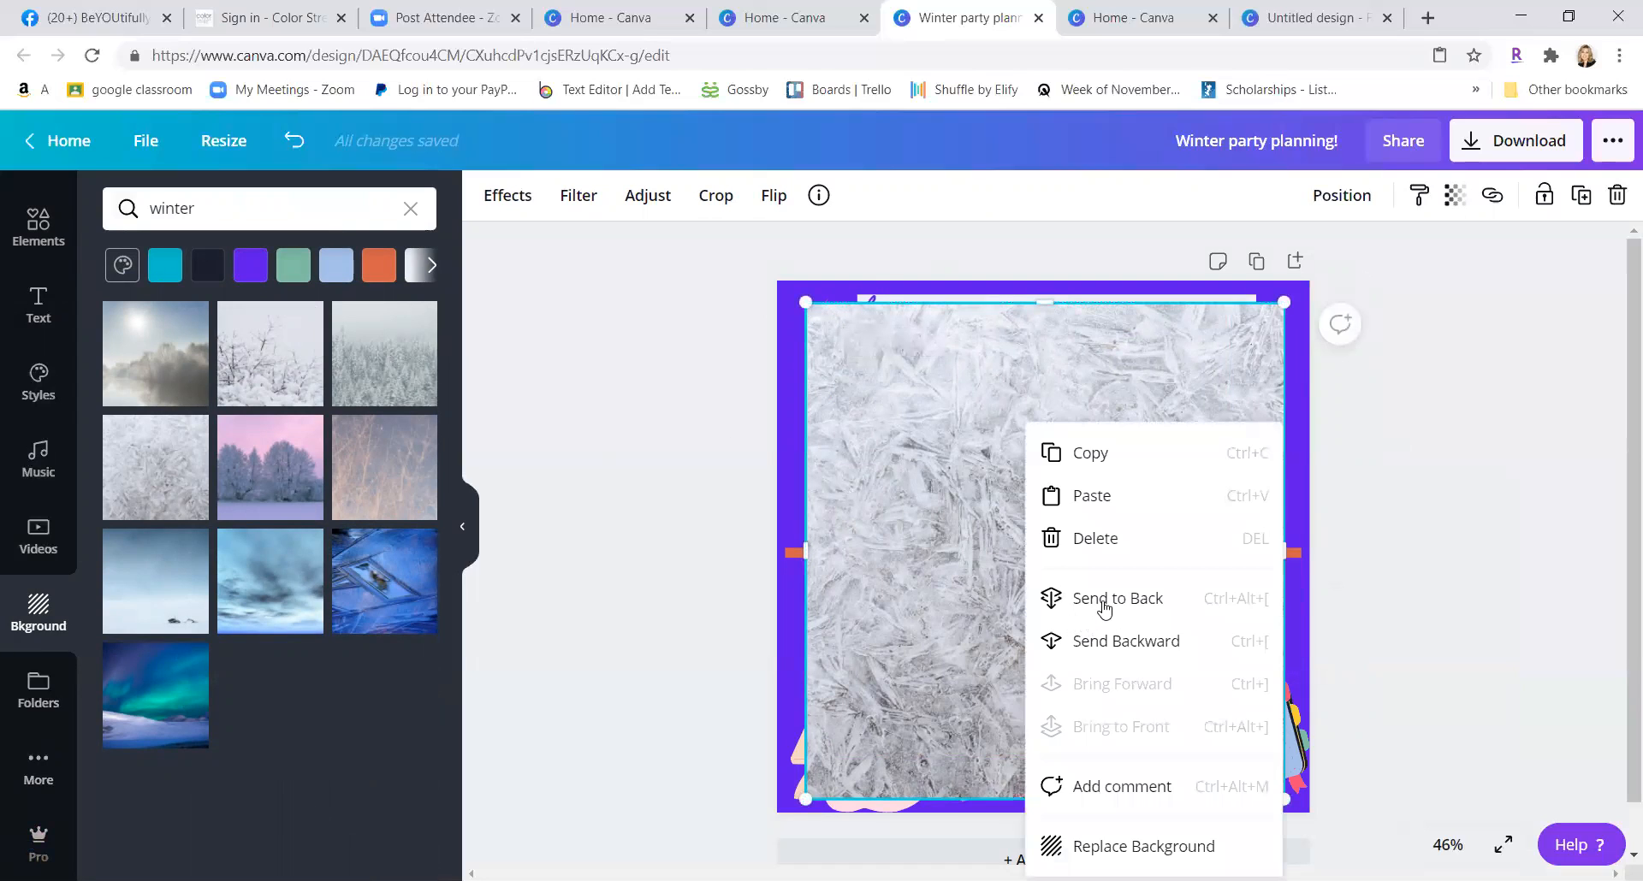
left_click(1104, 600)
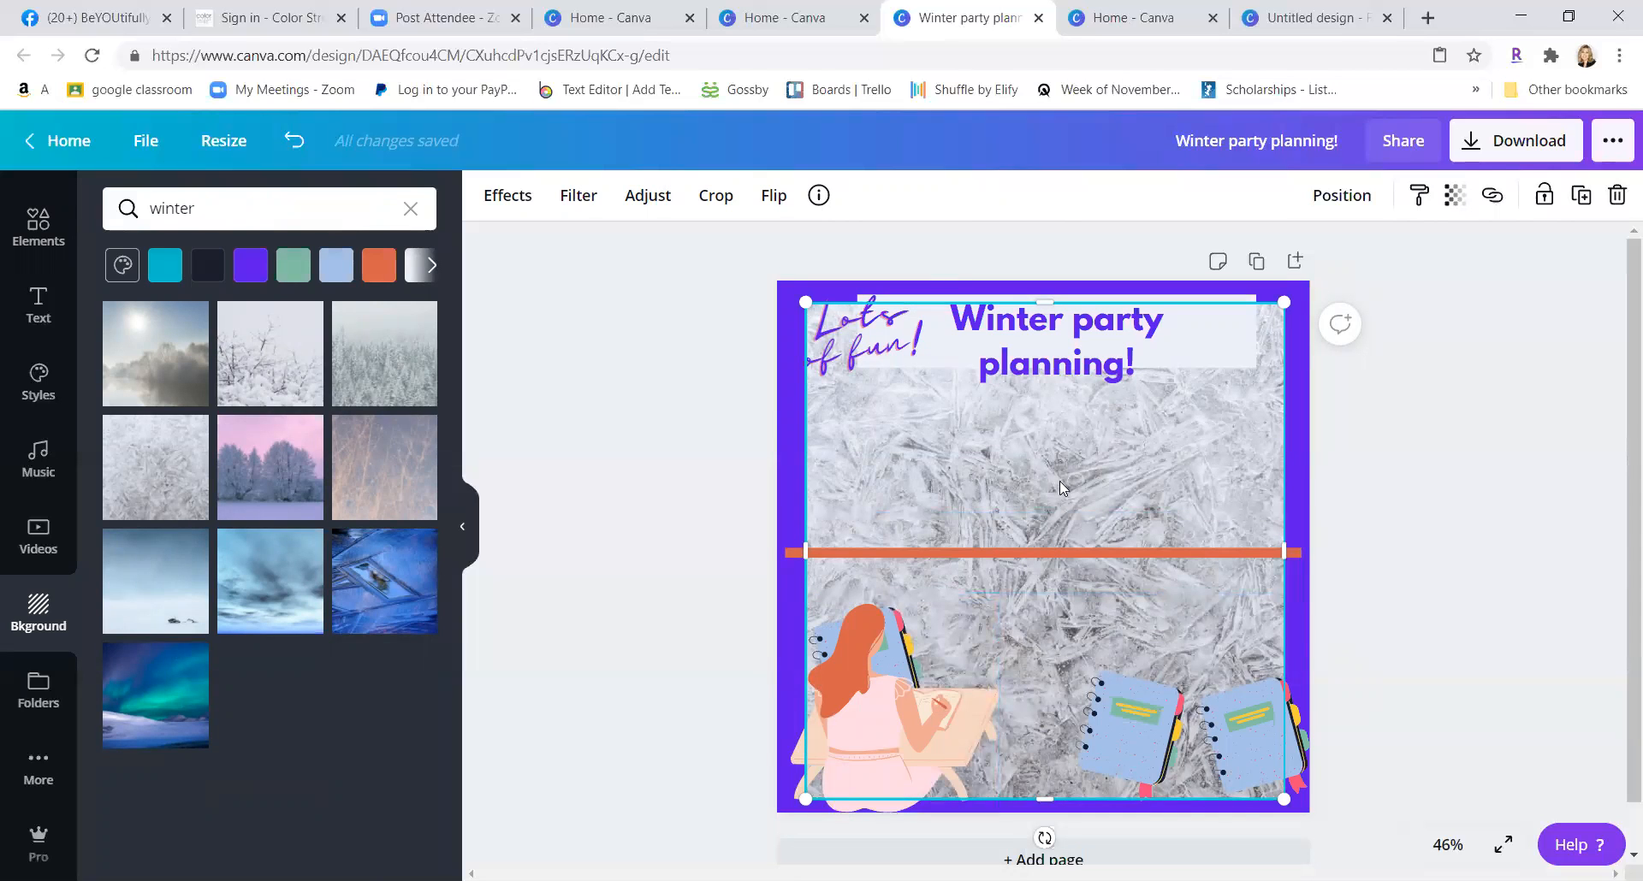
- Duplicate the winter party planning page and compare the copy with the original
left_click(1257, 261)
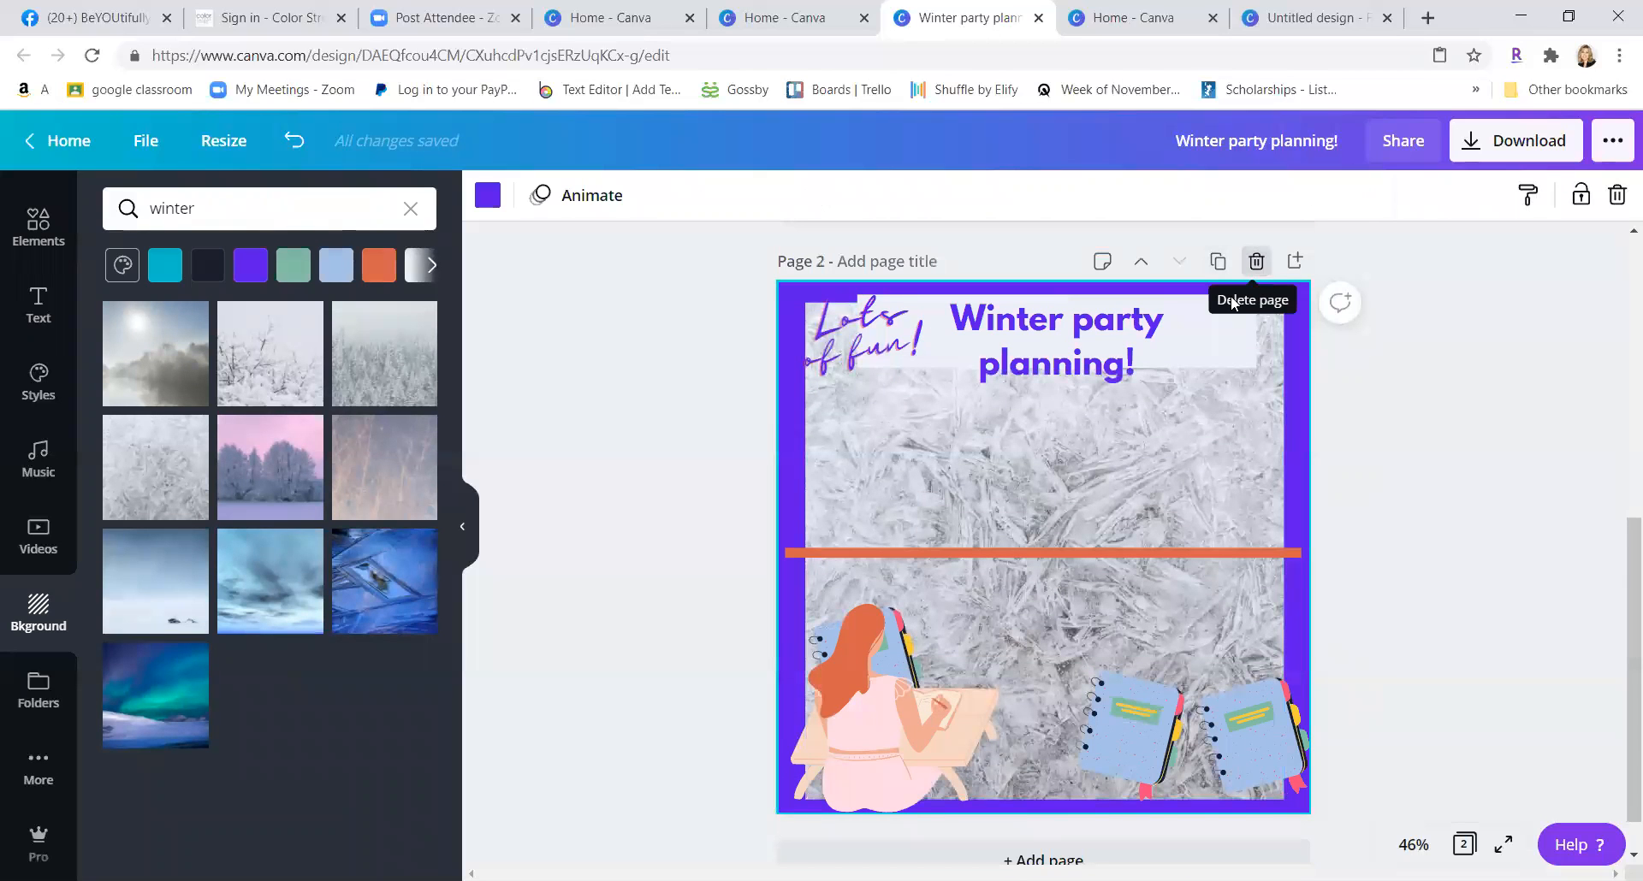
scroll(1150, 571, "up", 2)
scroll(1174, 408, "down", 3)
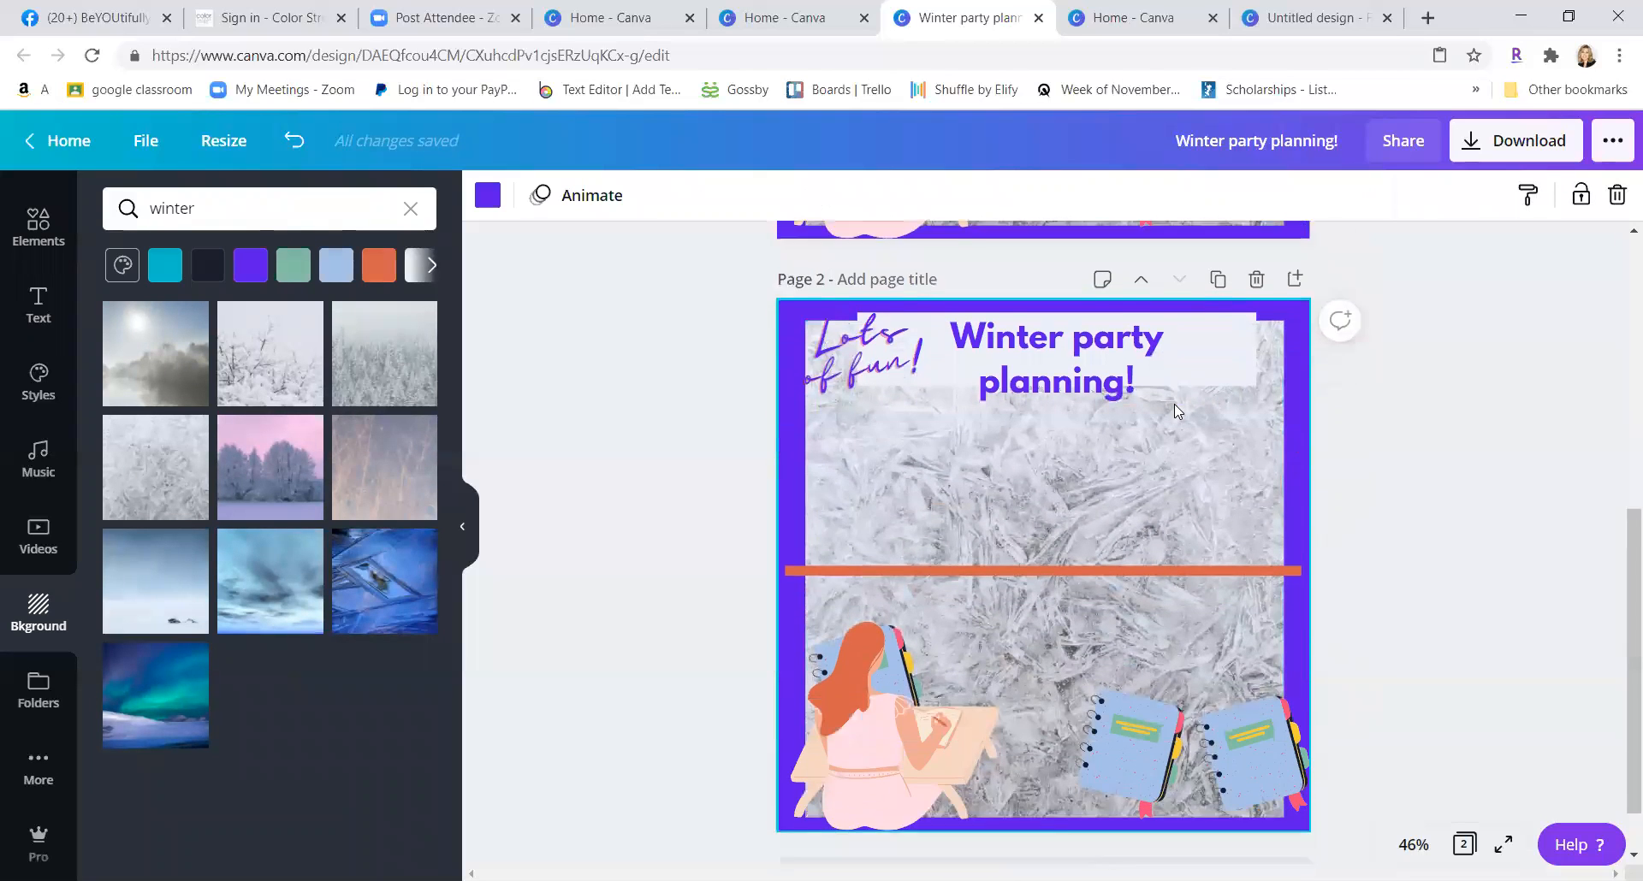
scroll(1235, 388, "up", 6)
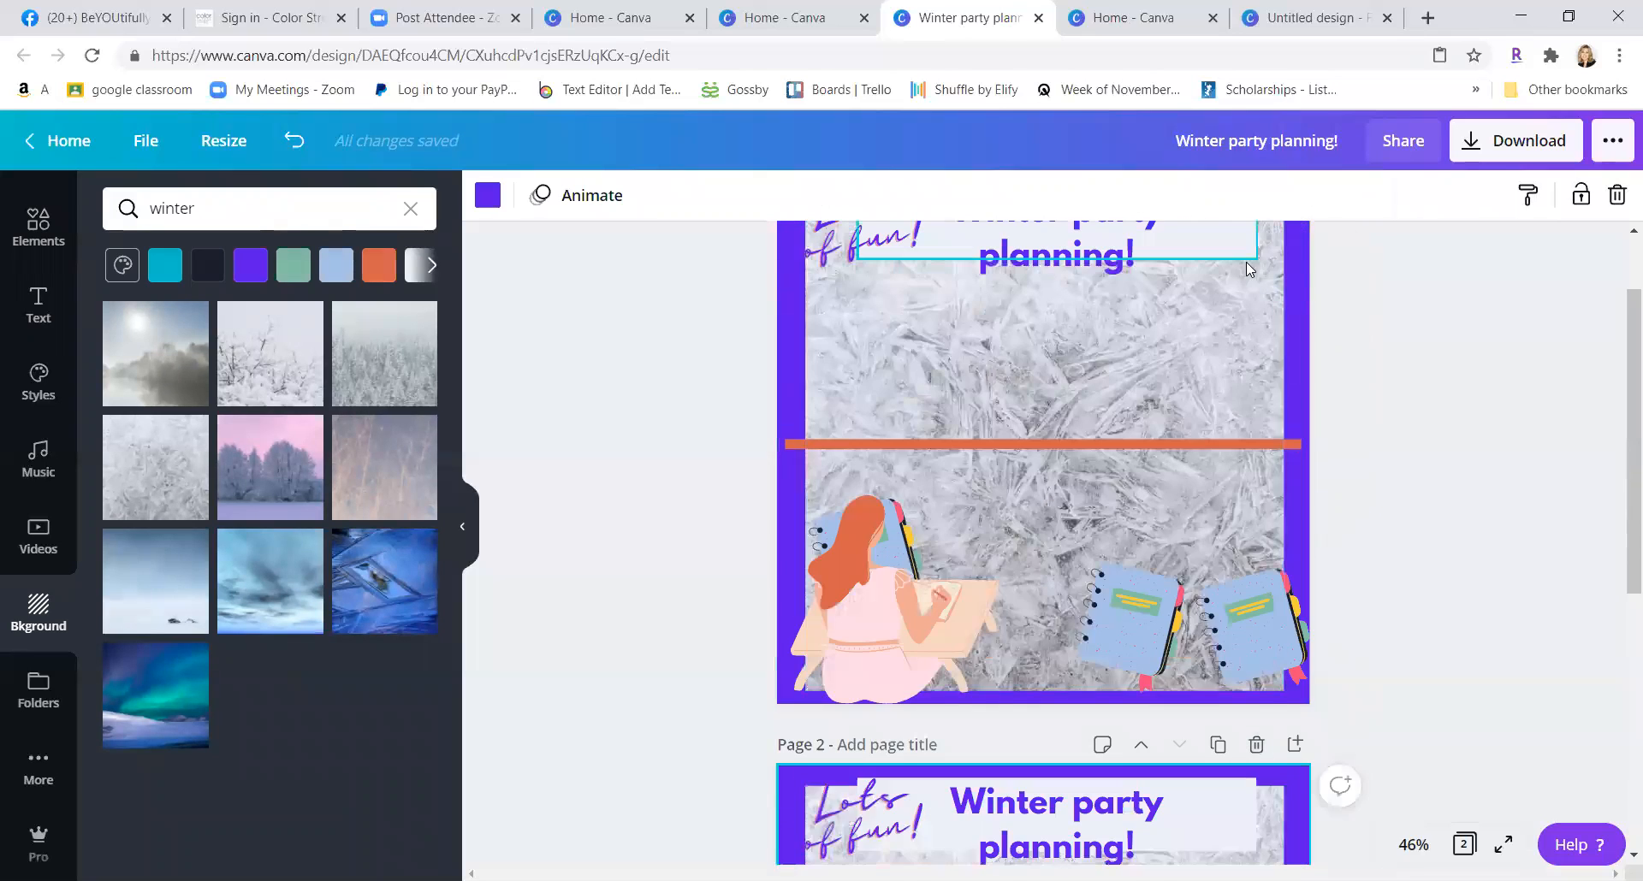
scroll(1245, 262, "up", 1)
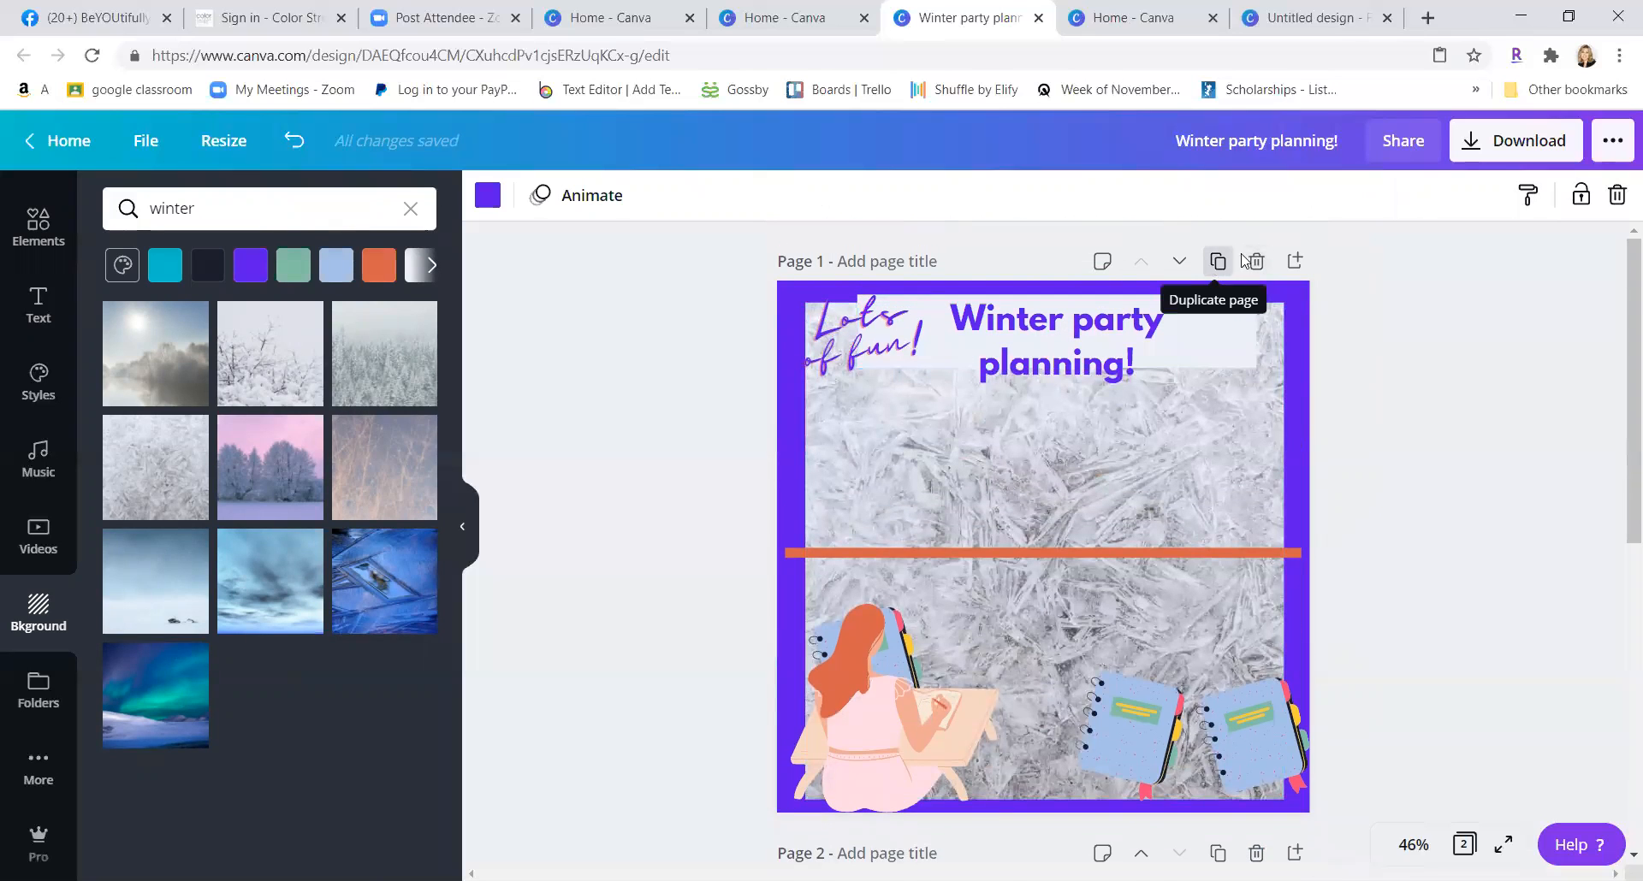
- Add a blank page after page 1 and fill its background with the muted green document color
left_click(1295, 260)
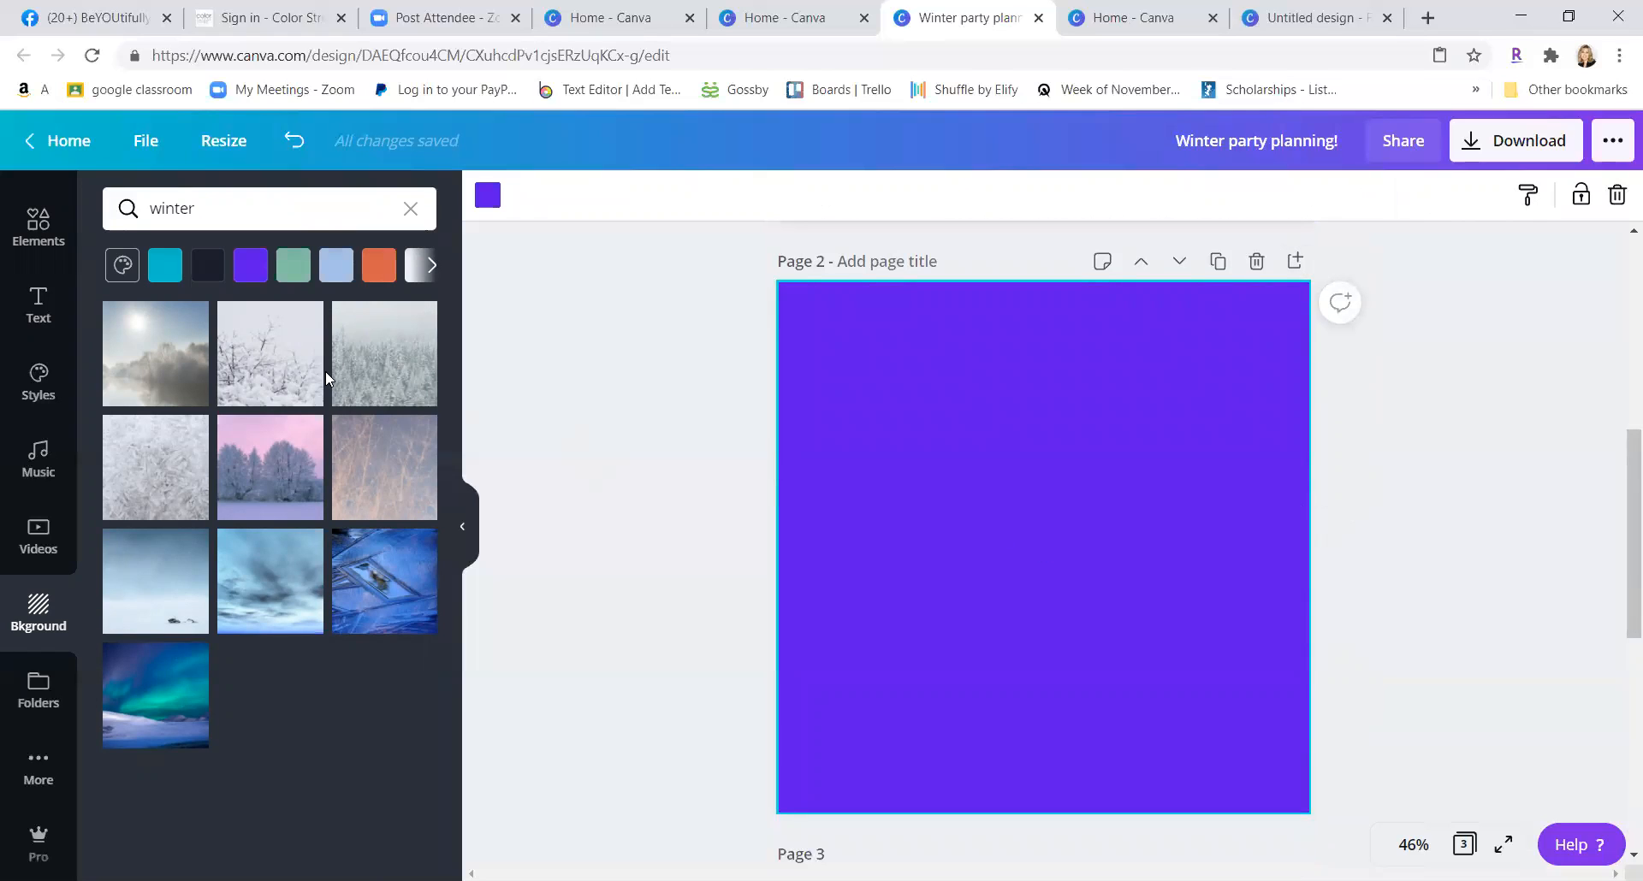
left_click(291, 272)
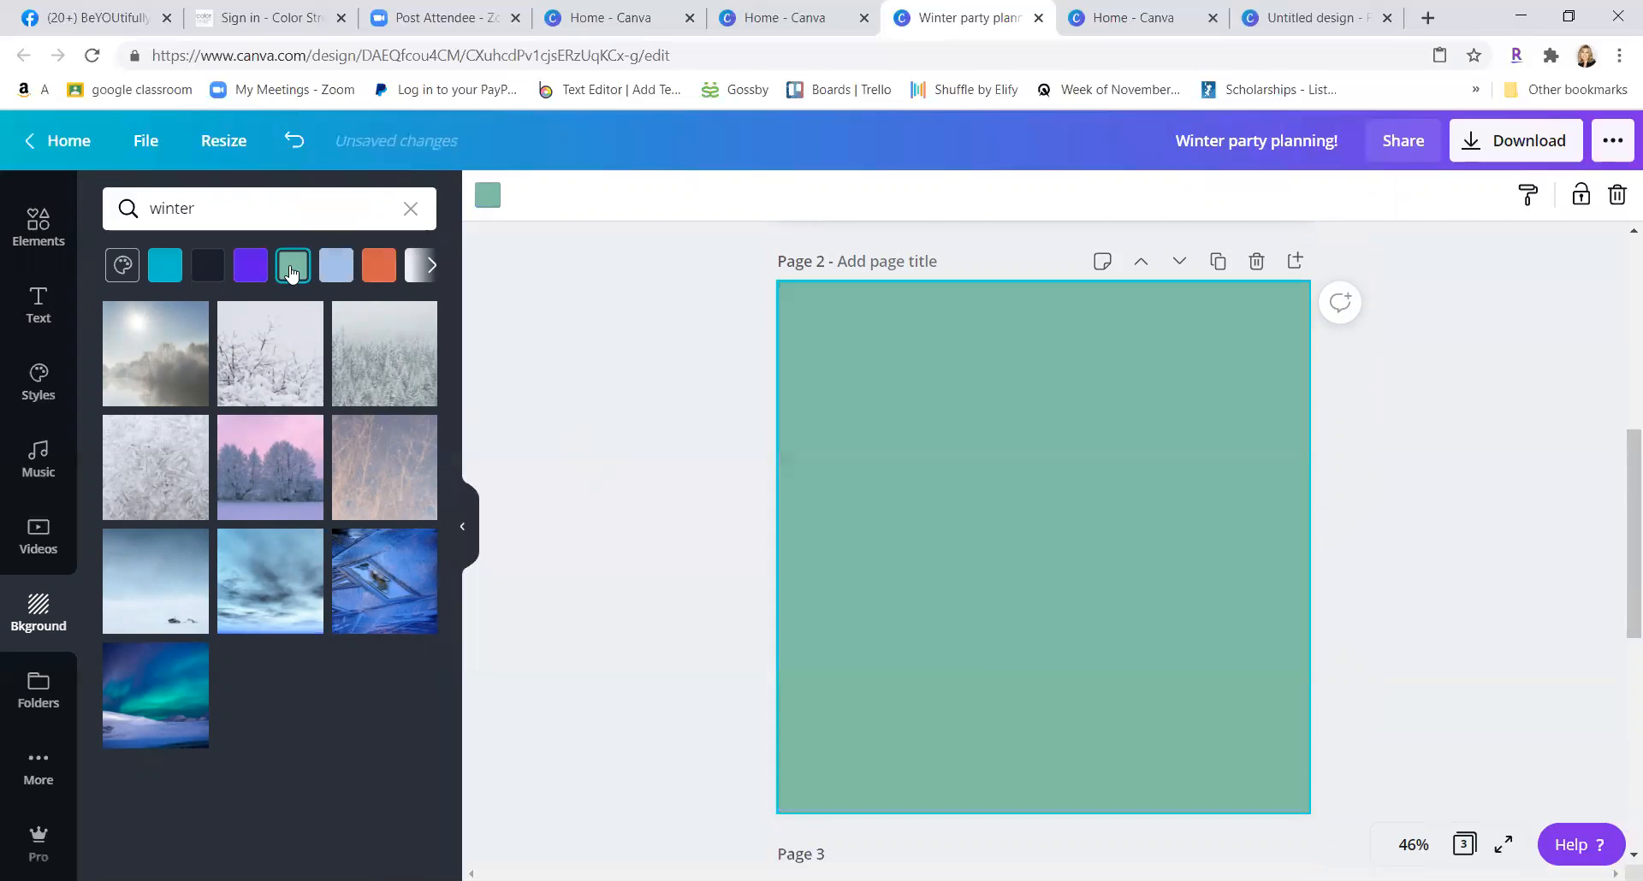
scroll(41, 270, "up", 3)
left_click(38, 291)
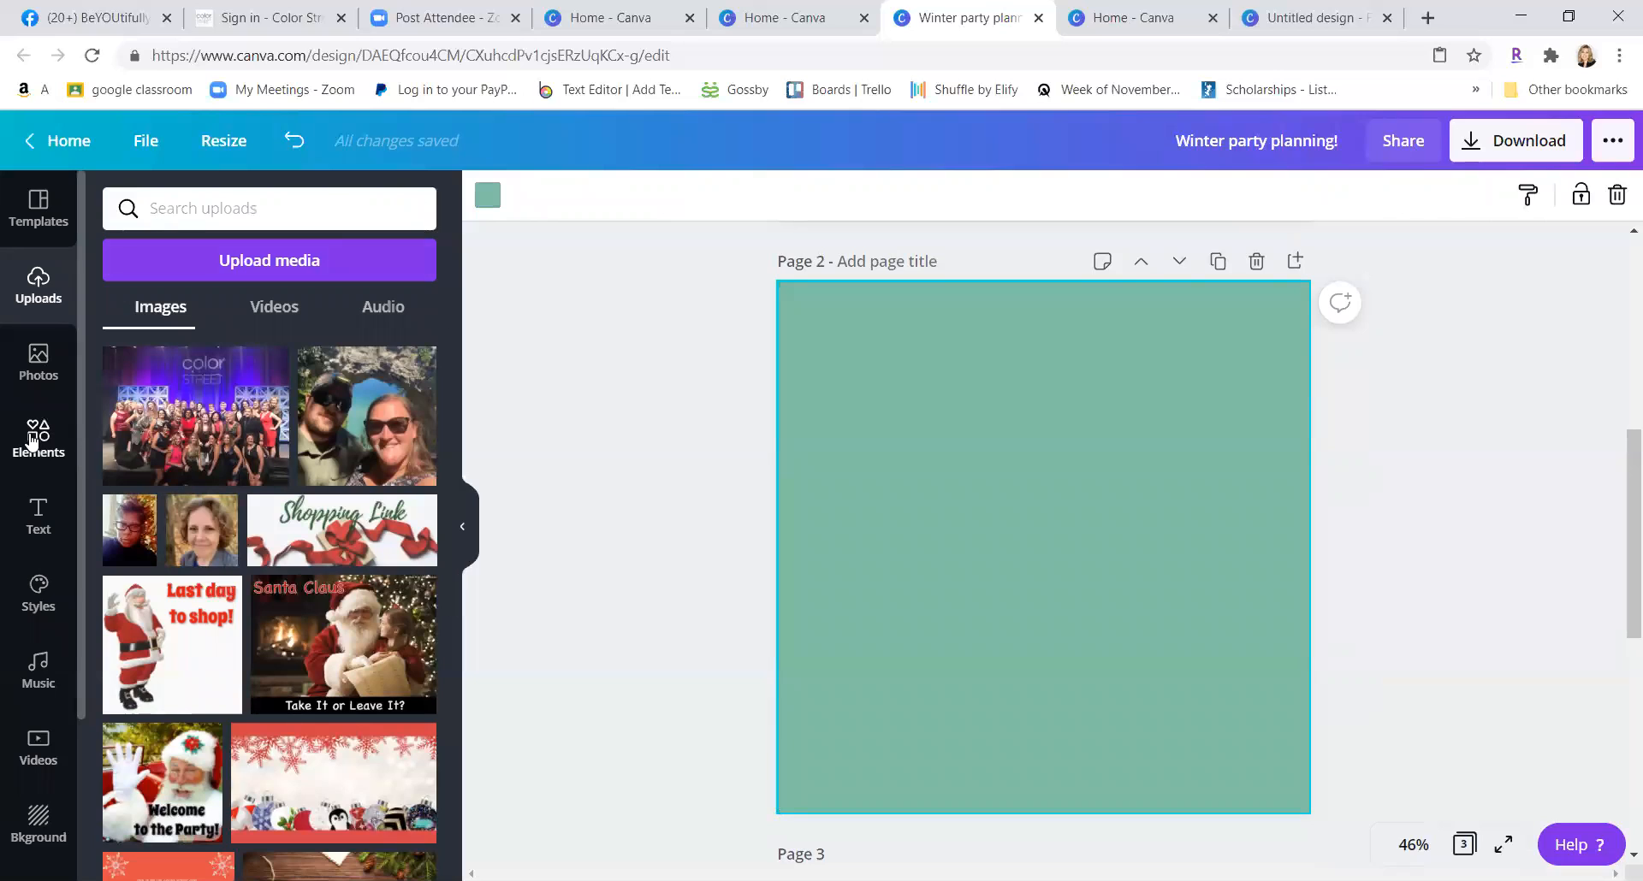
right_click(979, 410)
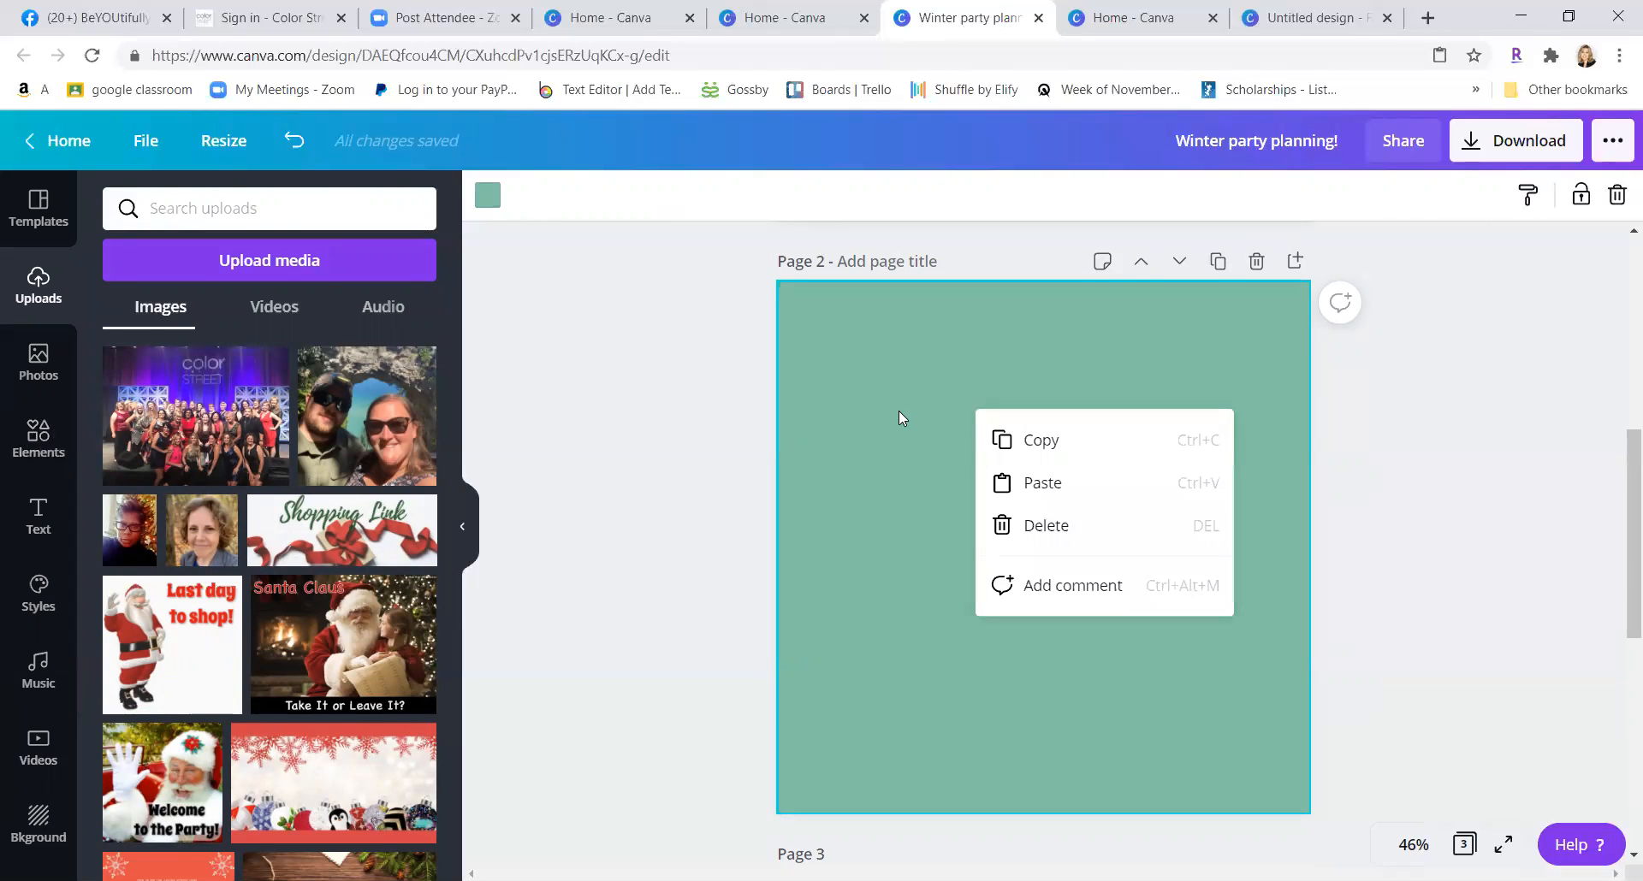
left_click(789, 346)
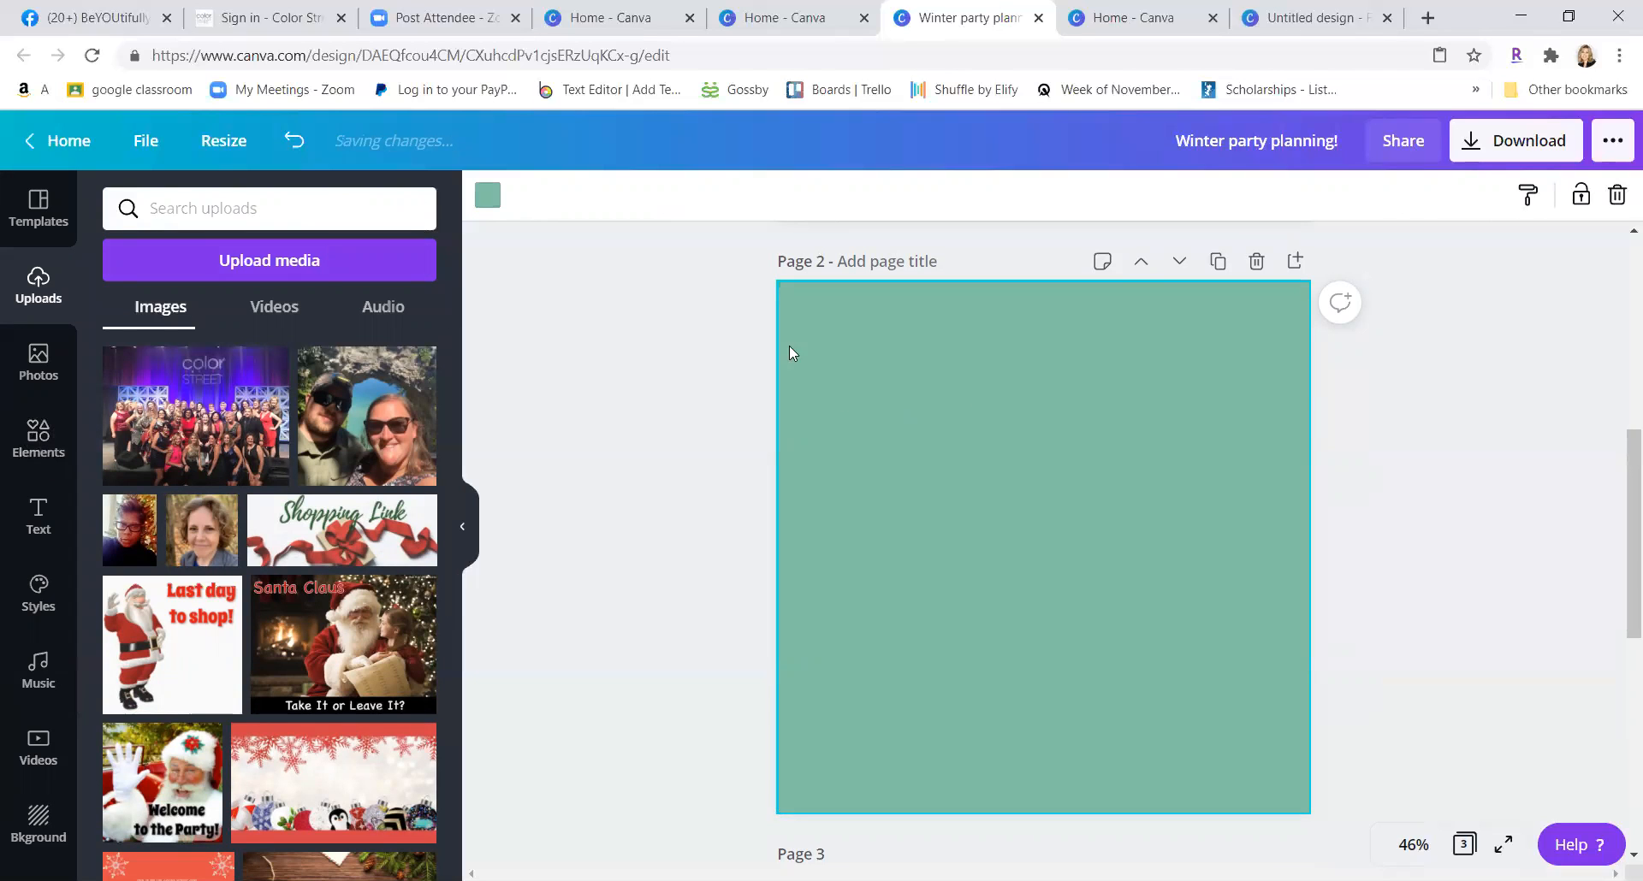
- Change the blank page's background to a custom dark red, #A82828
left_click(490, 202)
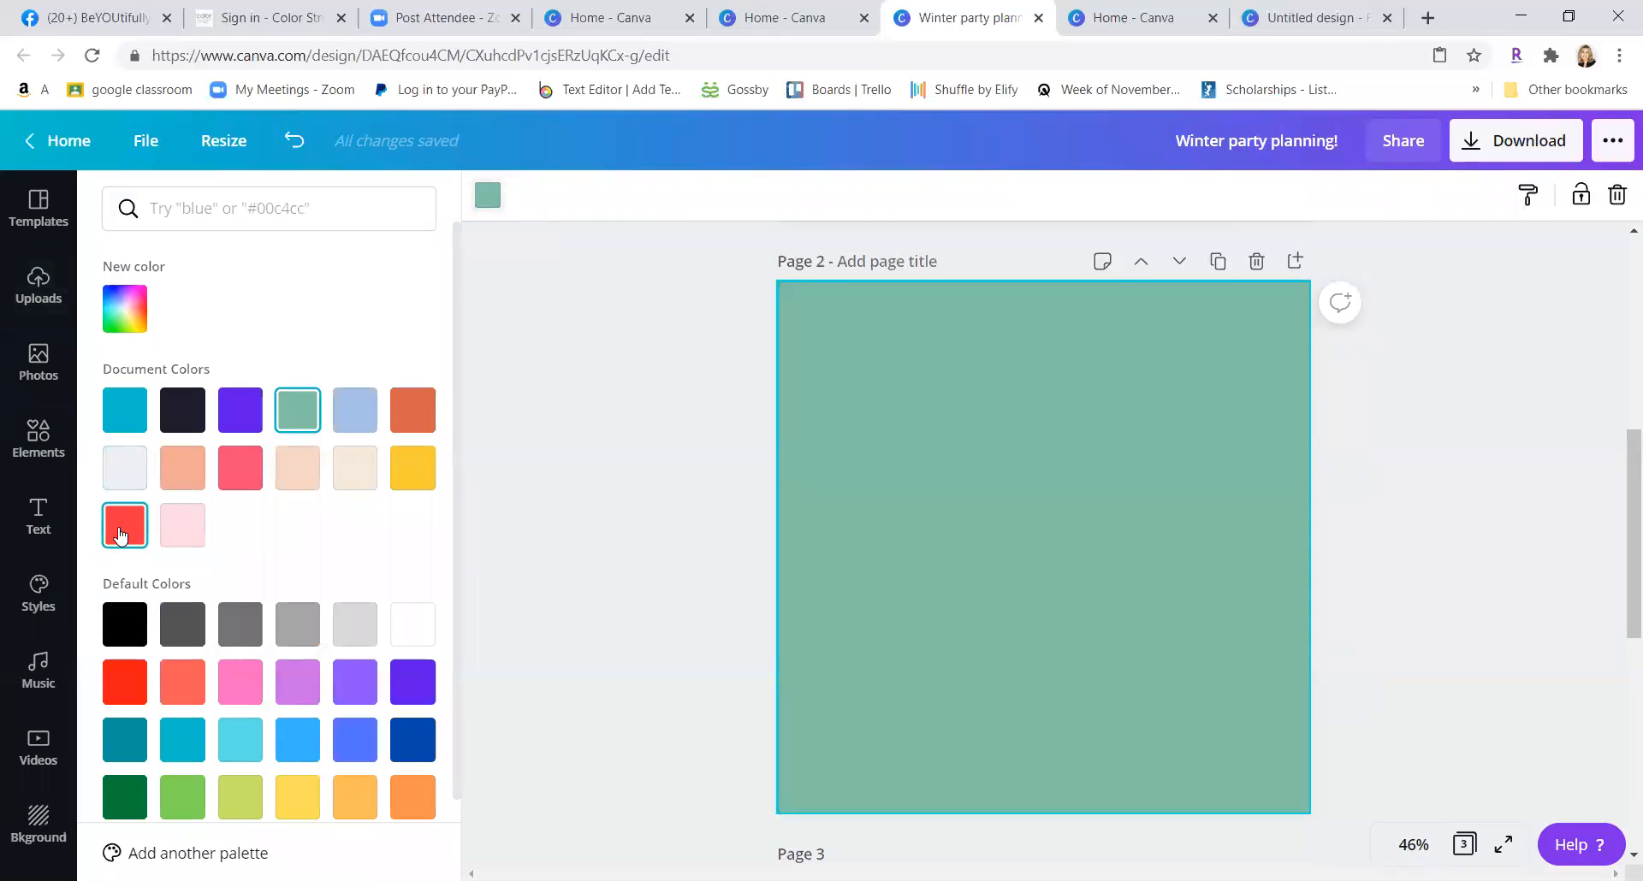
left_click(125, 309)
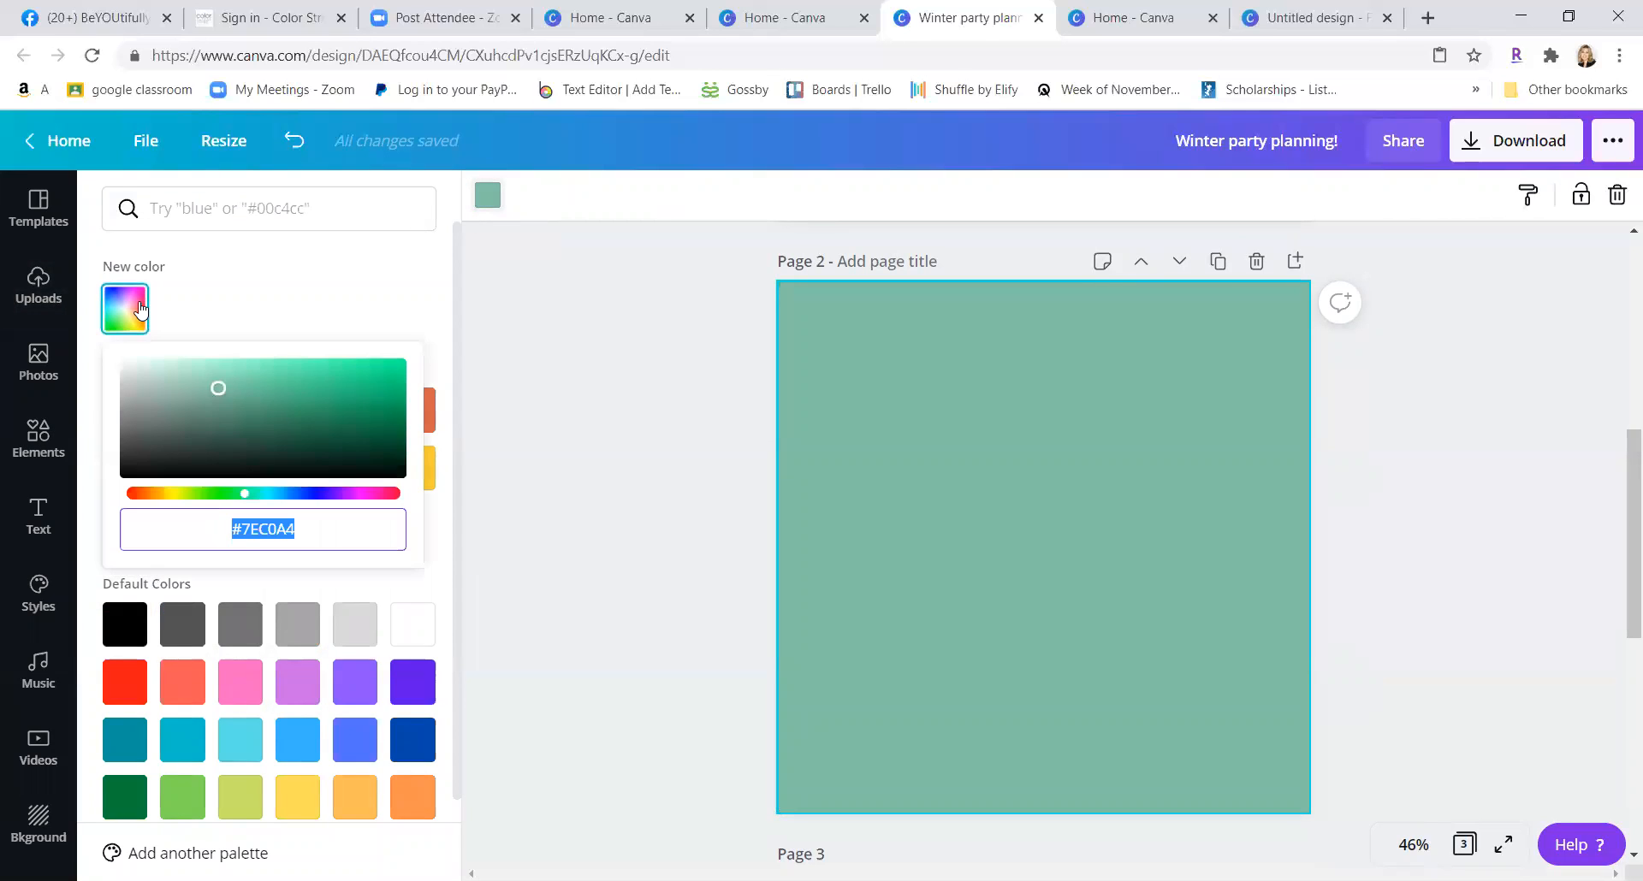
left_click(394, 494)
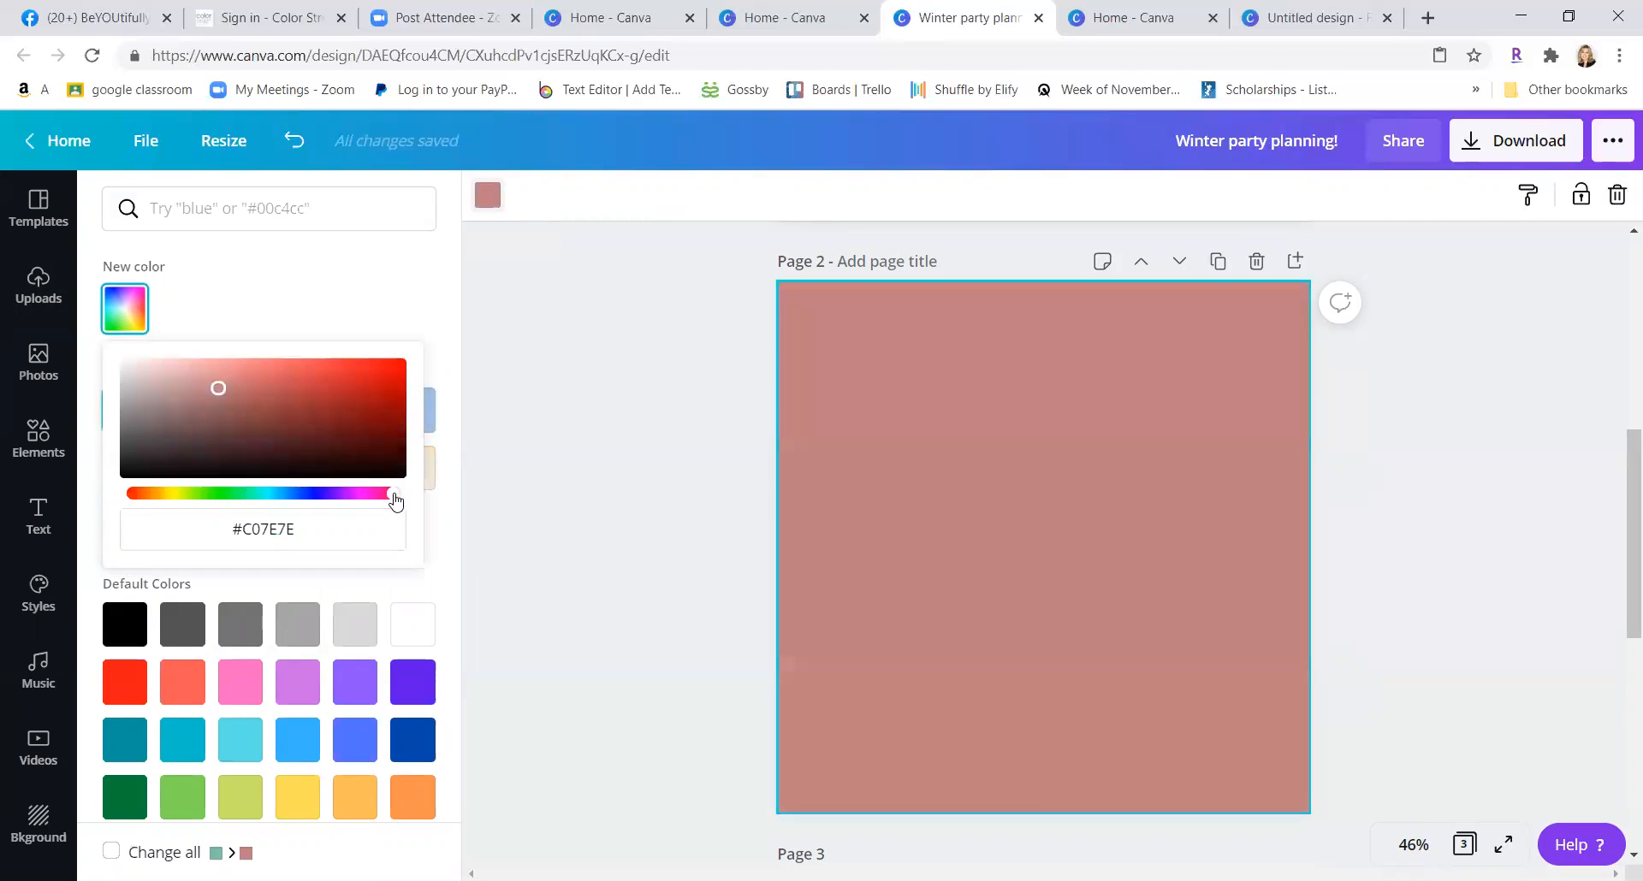
left_click(382, 368)
left_click_drag(362, 370, 340, 402)
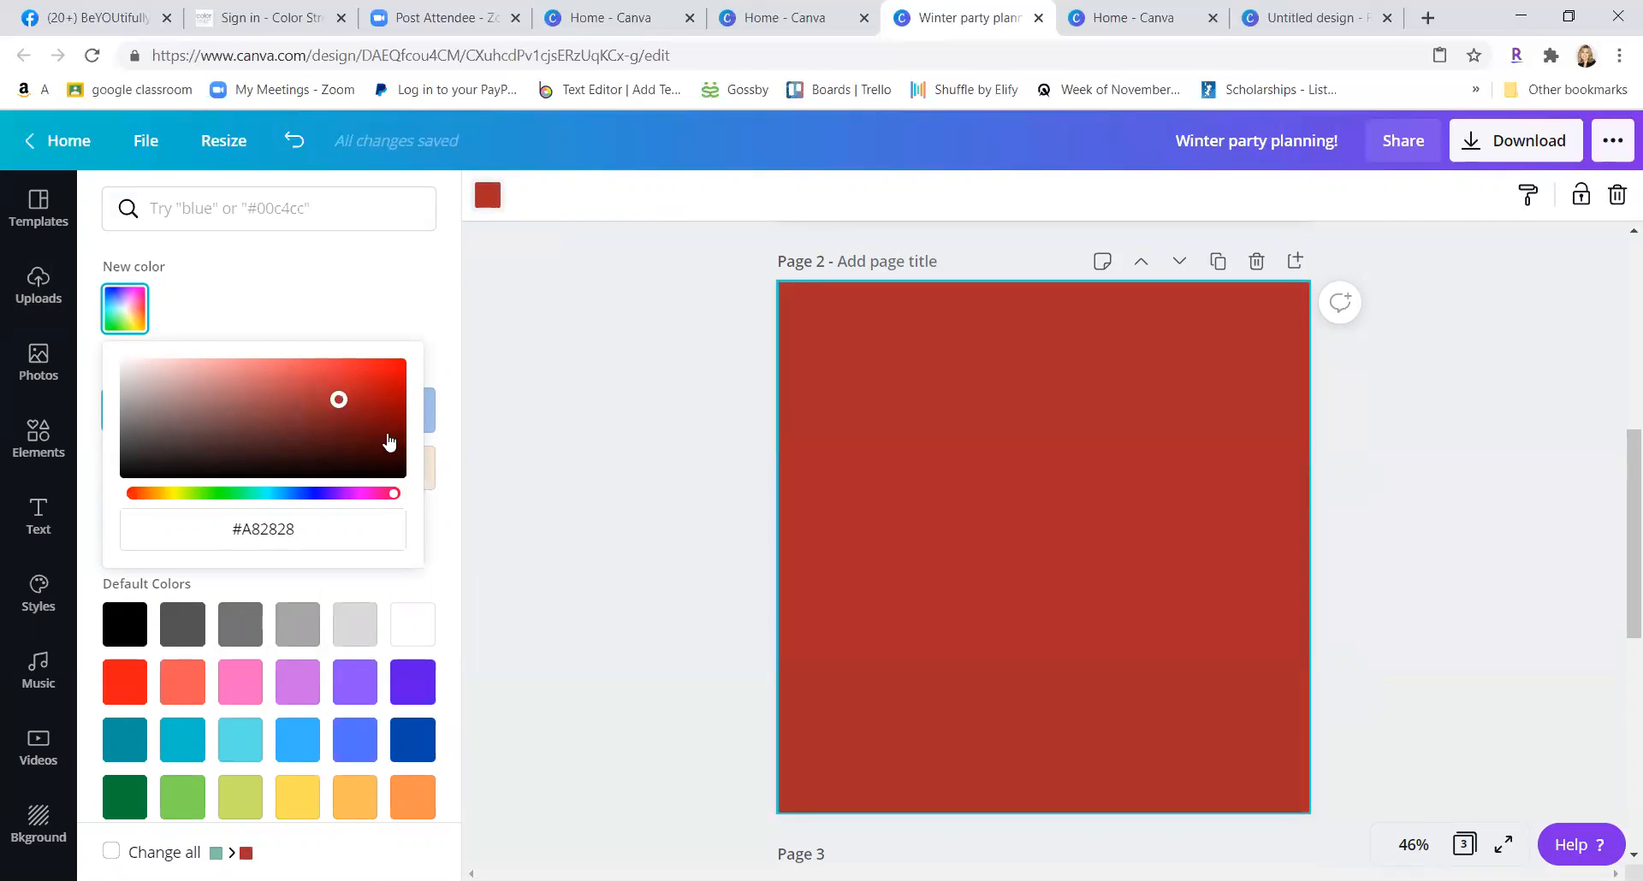
left_click(433, 587)
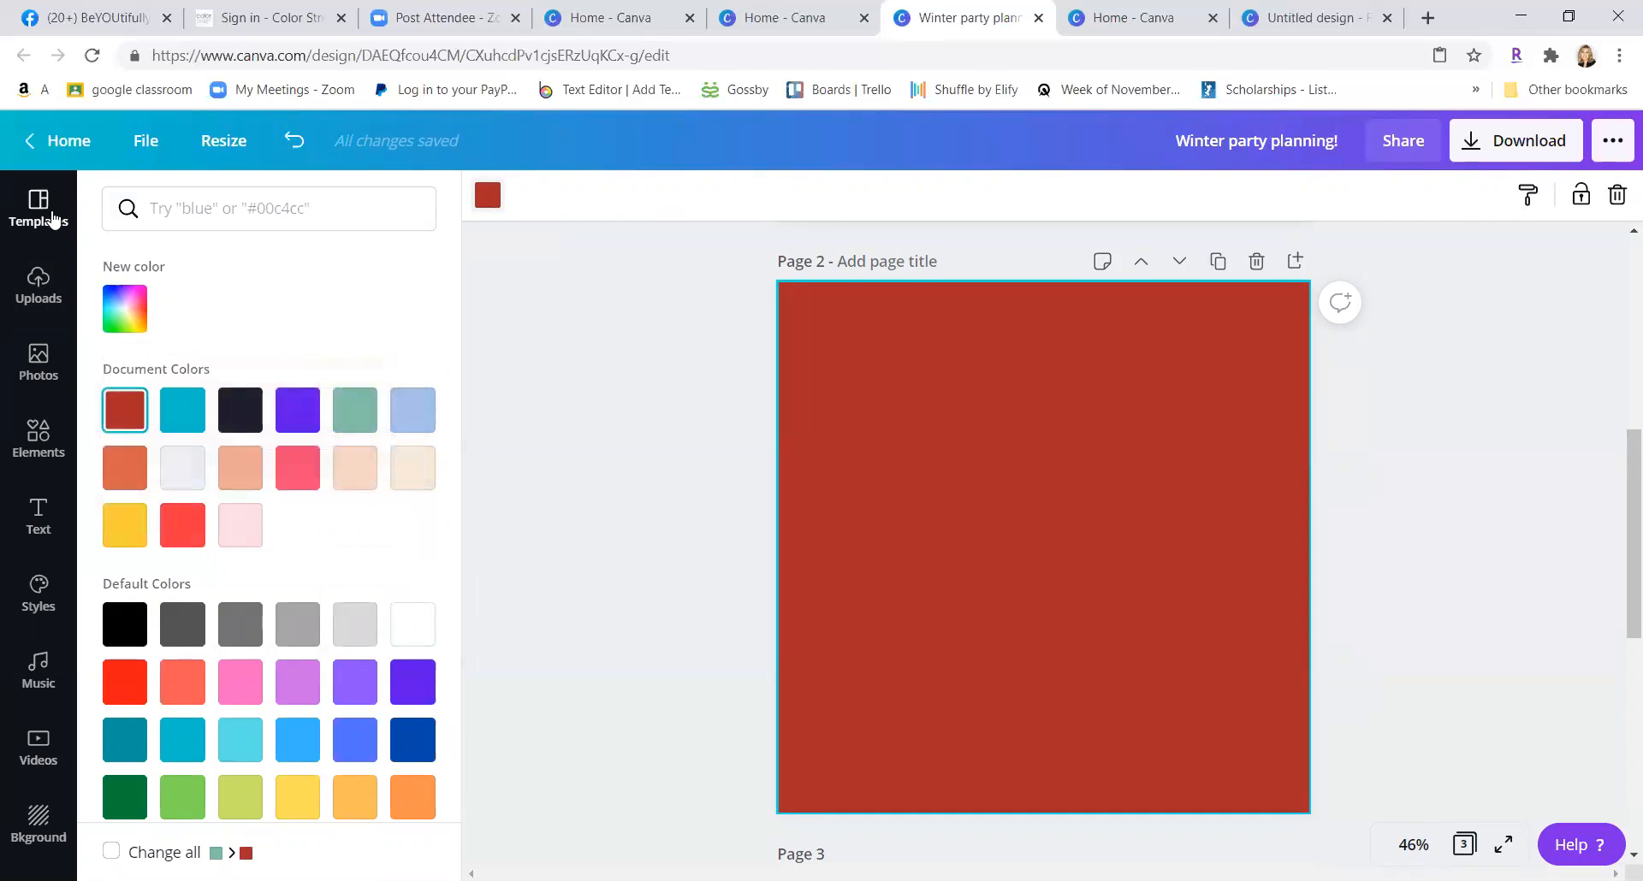
- Insert the uploaded photo of several pairs of patterned winter socks in front of a fireplace onto the red page
left_click(38, 289)
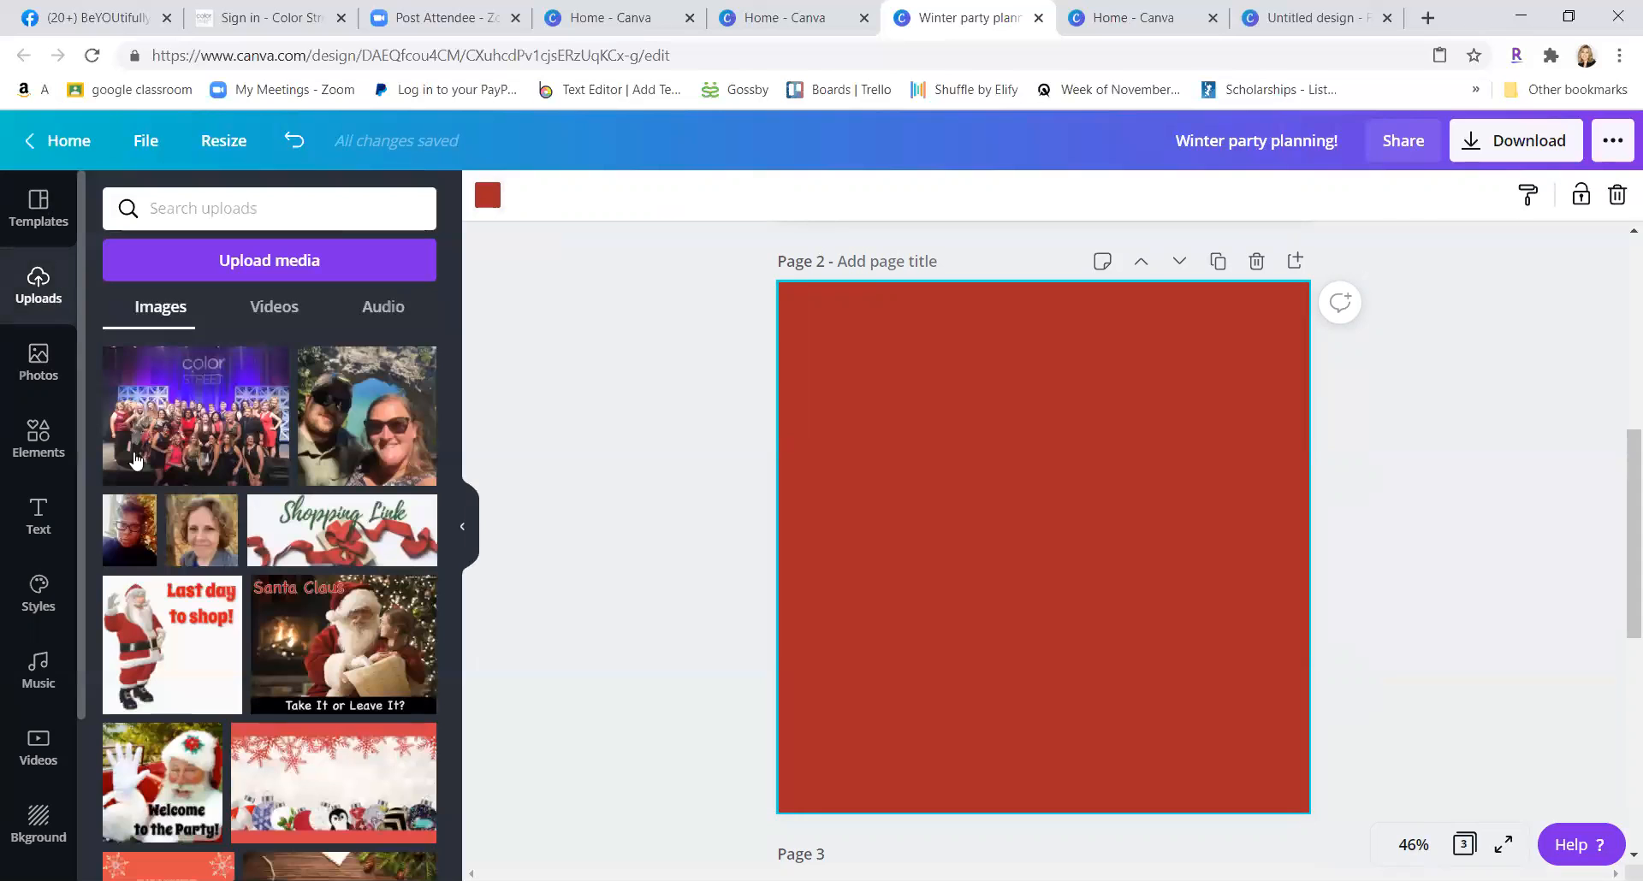
scroll(175, 545, "down", 3)
scroll(175, 545, "down", 6)
scroll(190, 564, "up", 3)
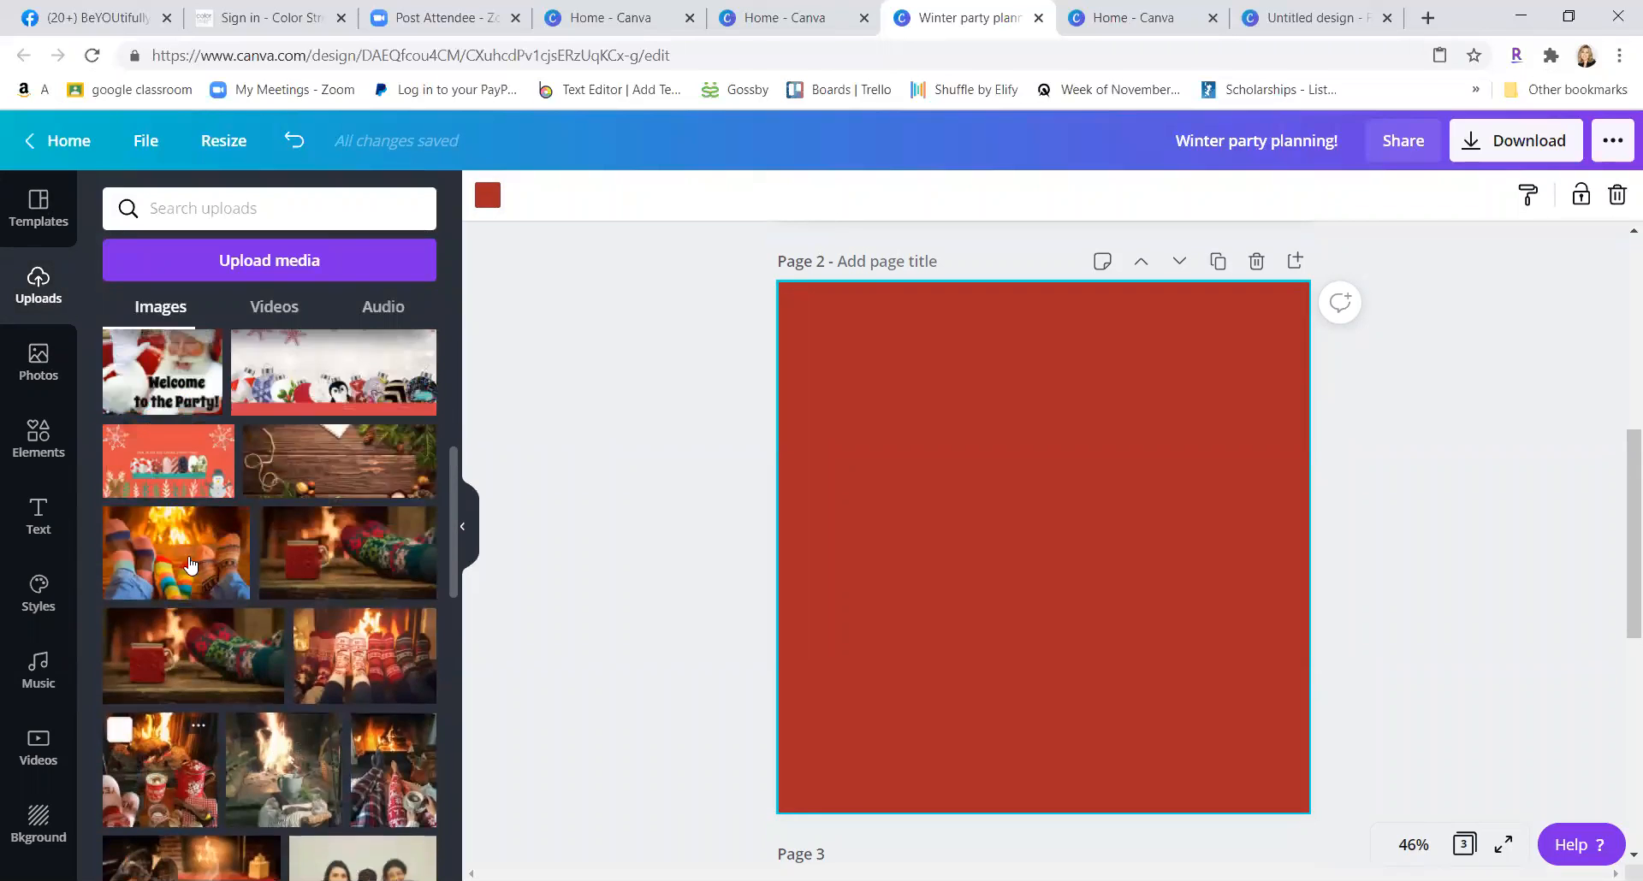
left_click(366, 656)
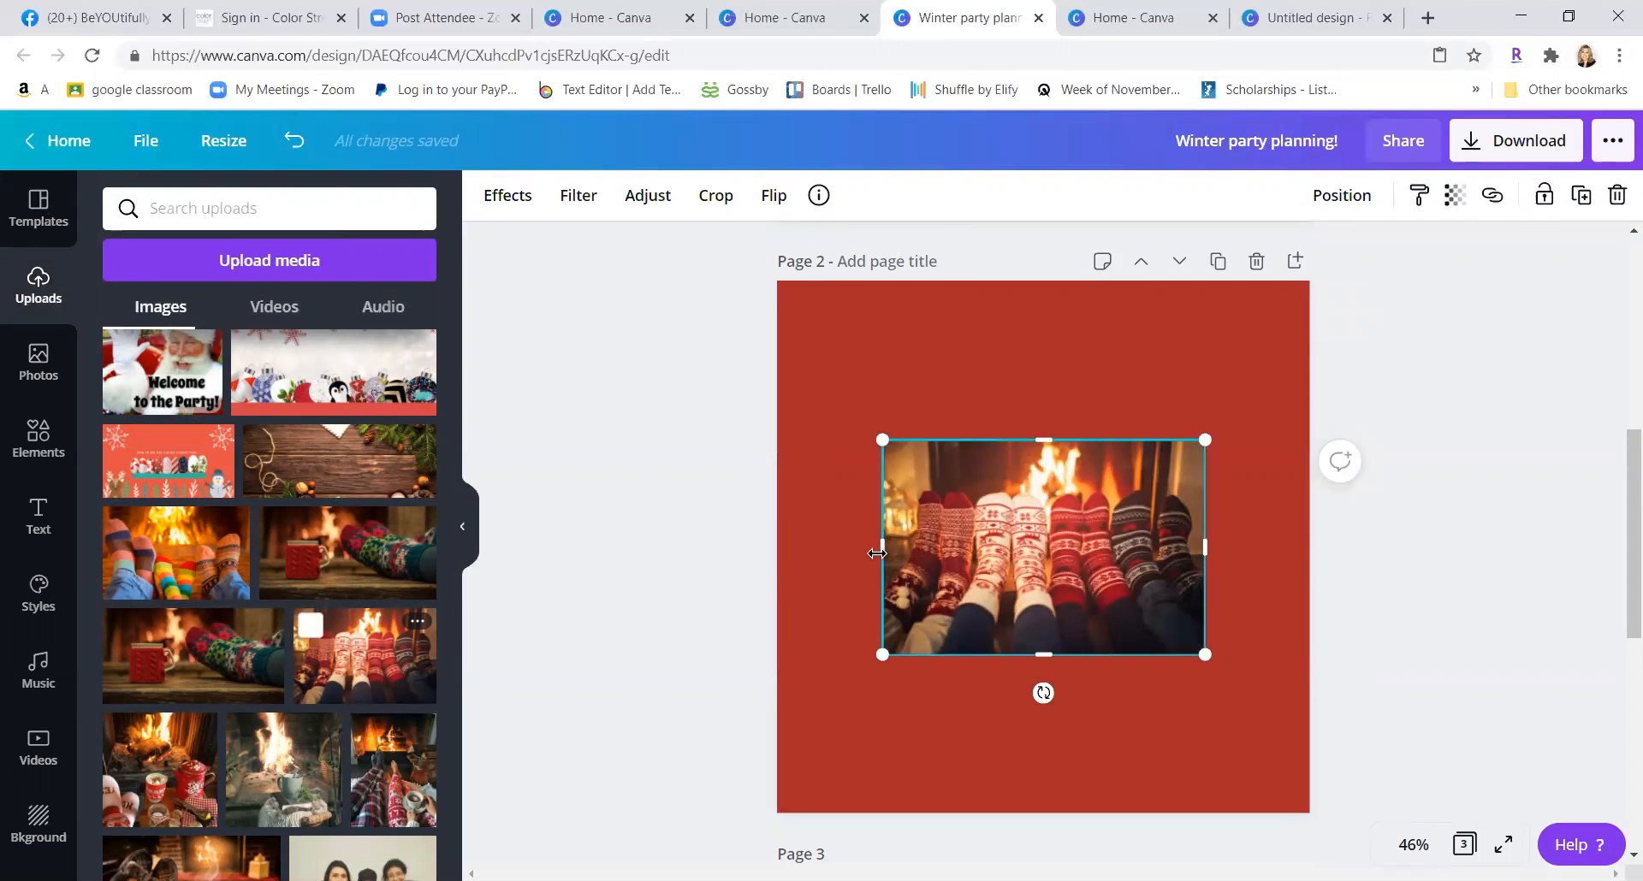
- Enlarge the sock photo on the red page to a width of 955 with more height, and place it near the page's lower edge
left_click_drag(882, 550, 797, 548)
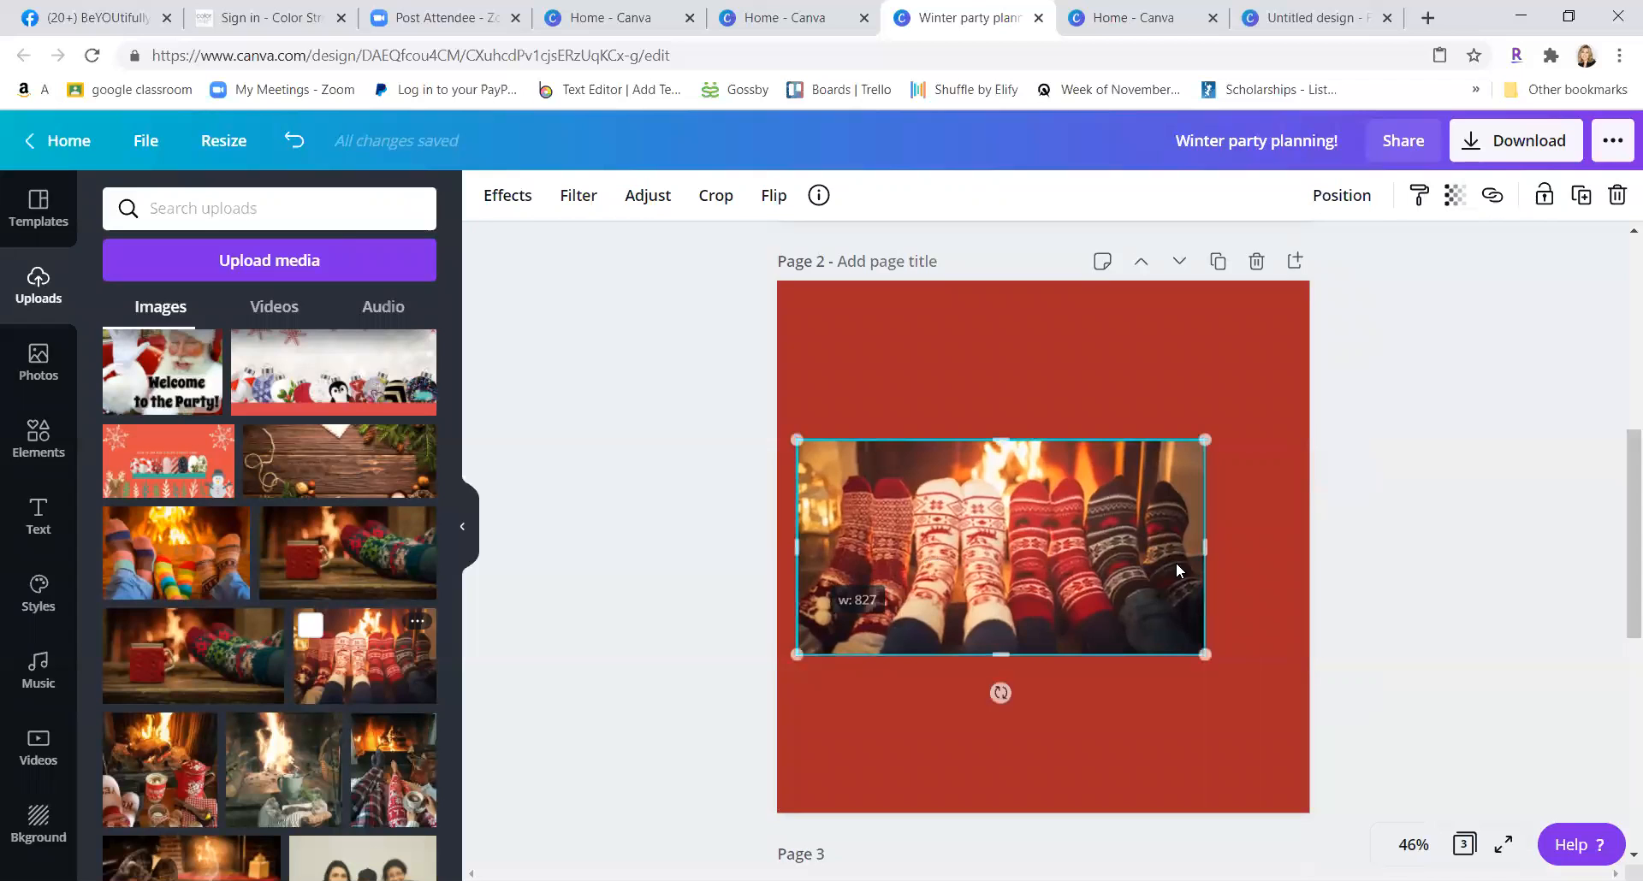
left_click_drag(1202, 547, 1267, 547)
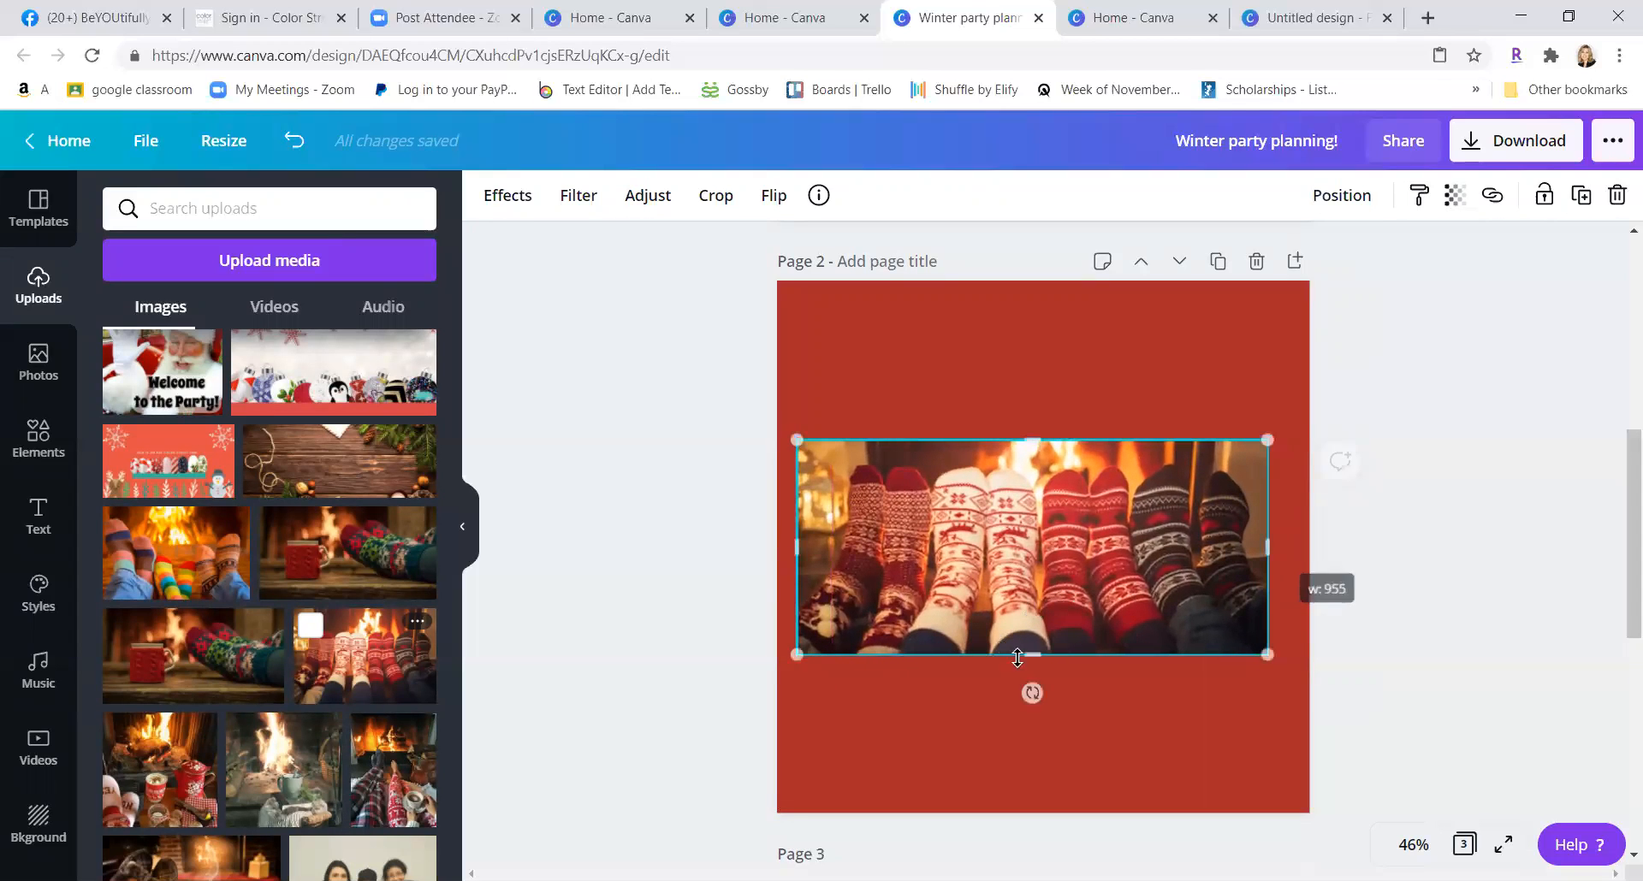
left_click_drag(1037, 652, 1039, 686)
left_click_drag(1036, 608, 1047, 716)
left_click(893, 488)
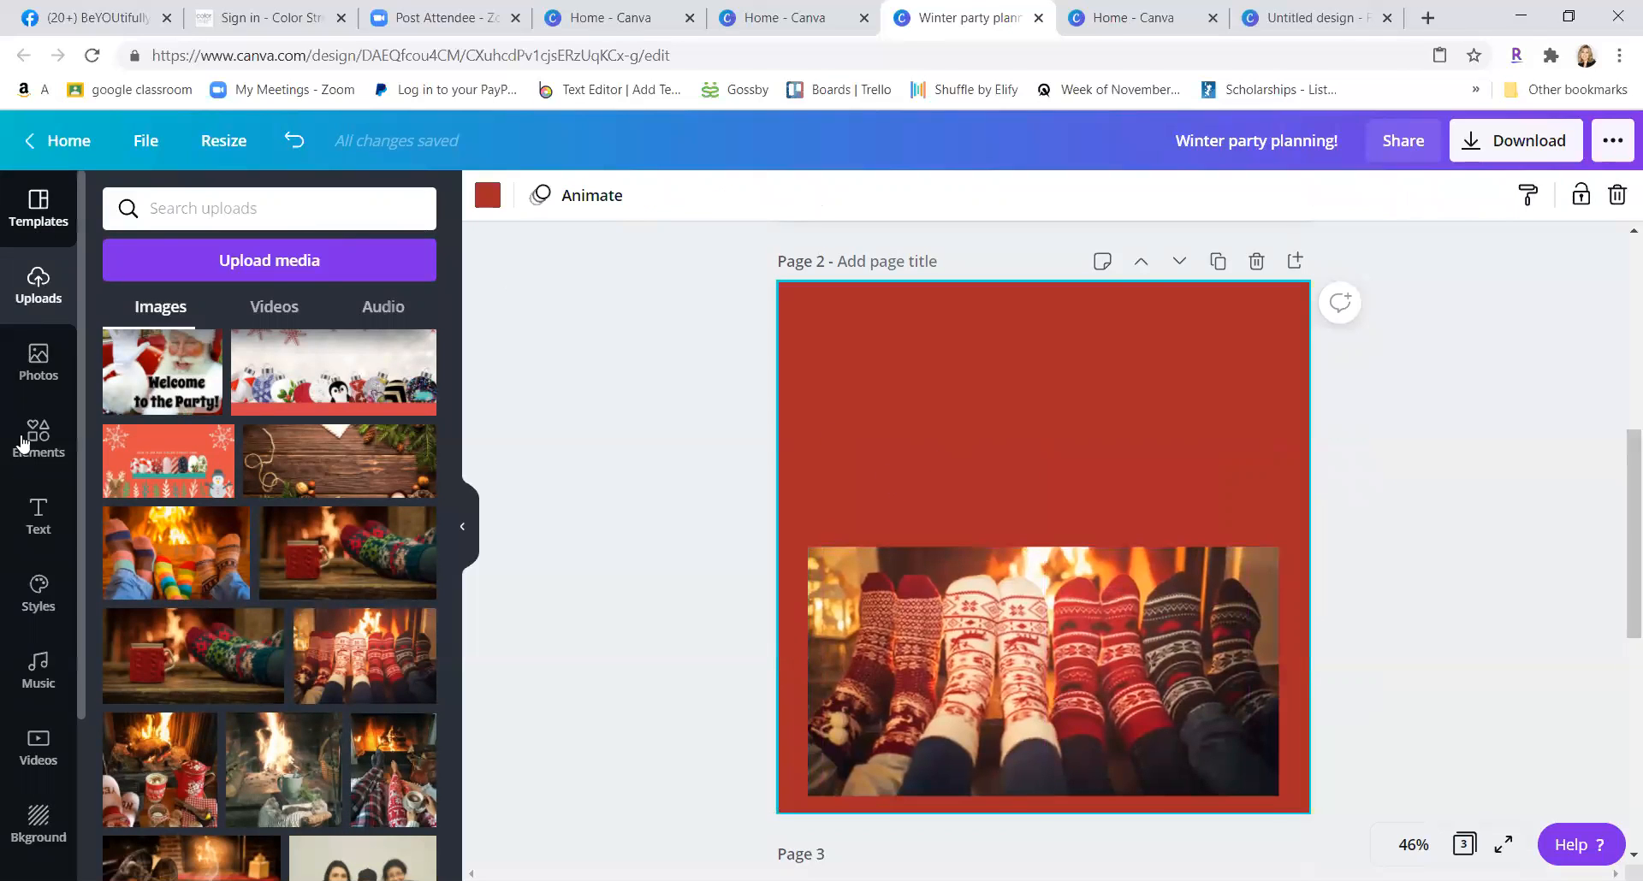
- Add a heading to the red page and replace its placeholder text with "Cozy up with Color Street"
left_click(35, 519)
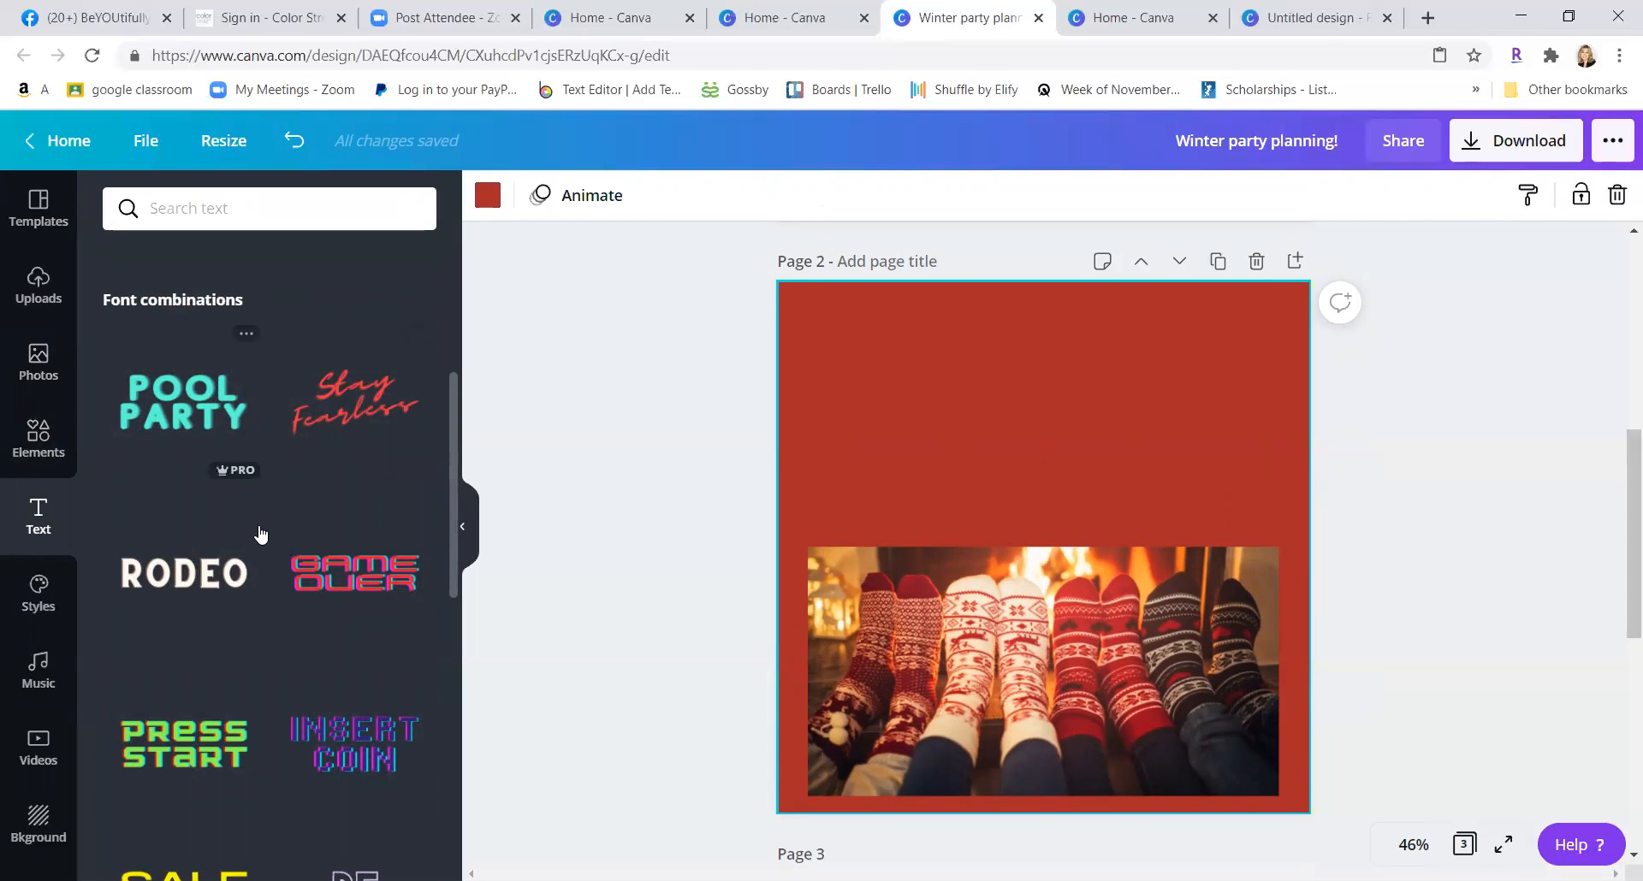
scroll(287, 569, "down", 6)
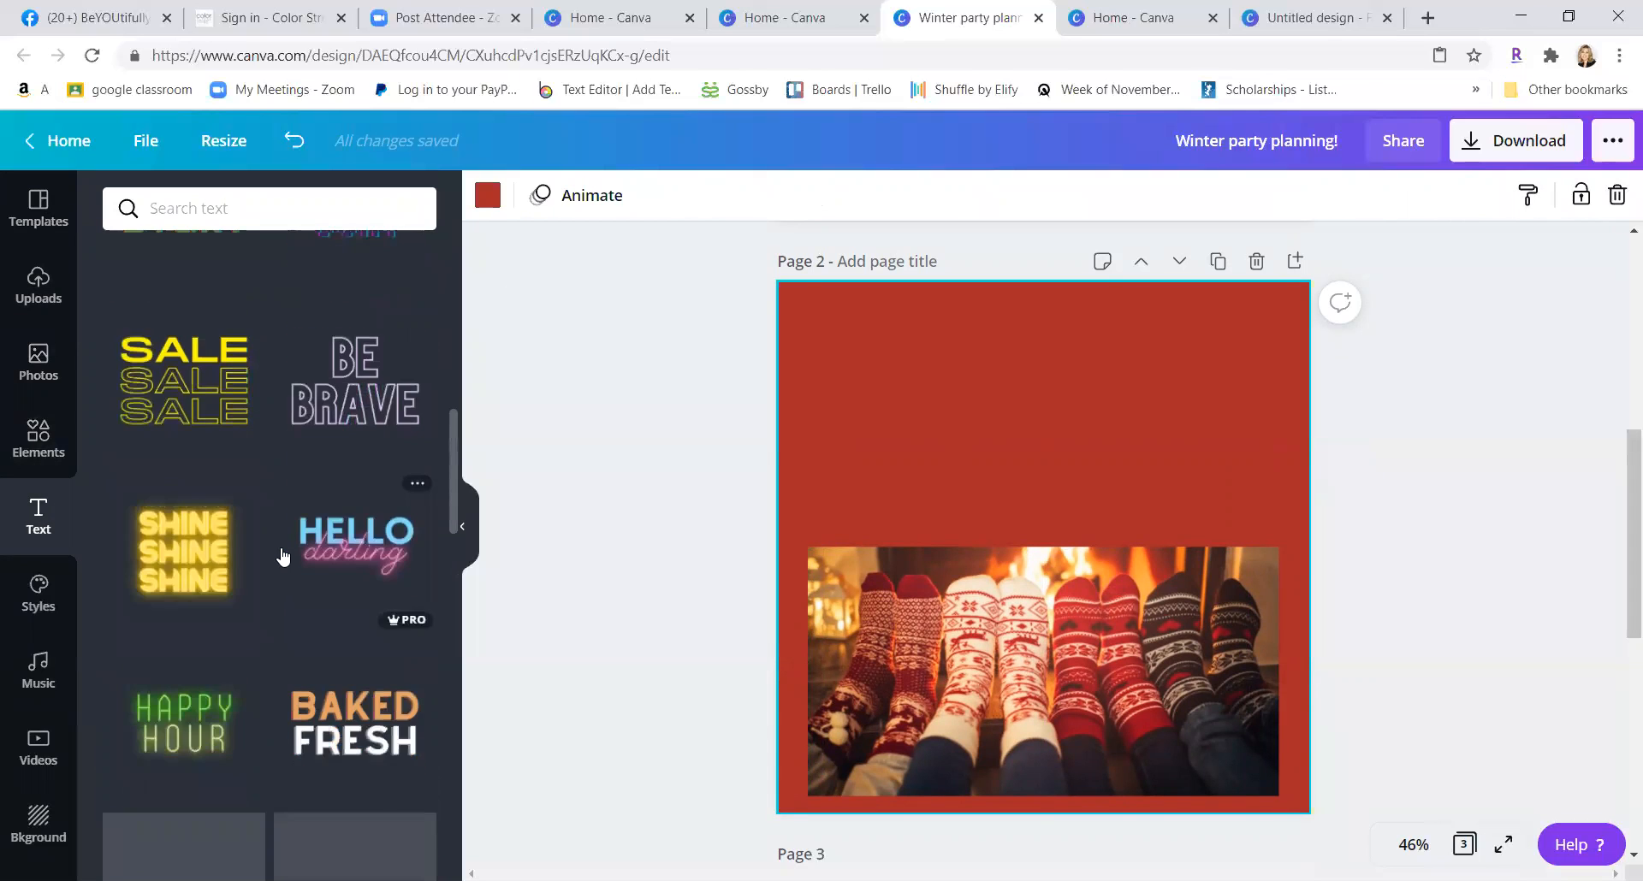
scroll(273, 530, "up", 6)
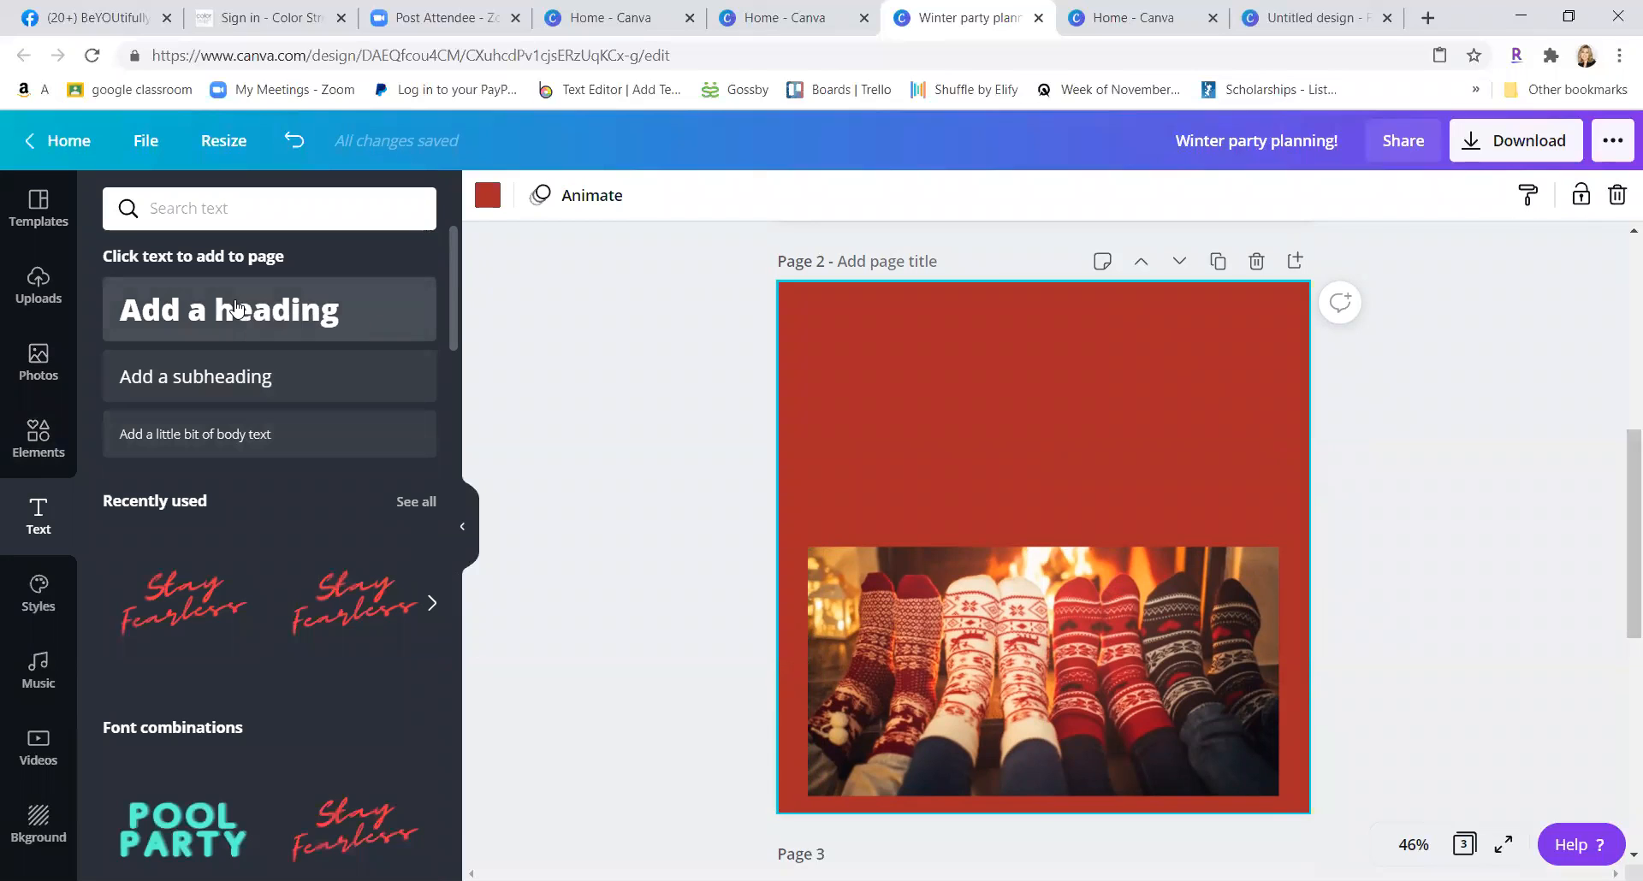
left_click(243, 306)
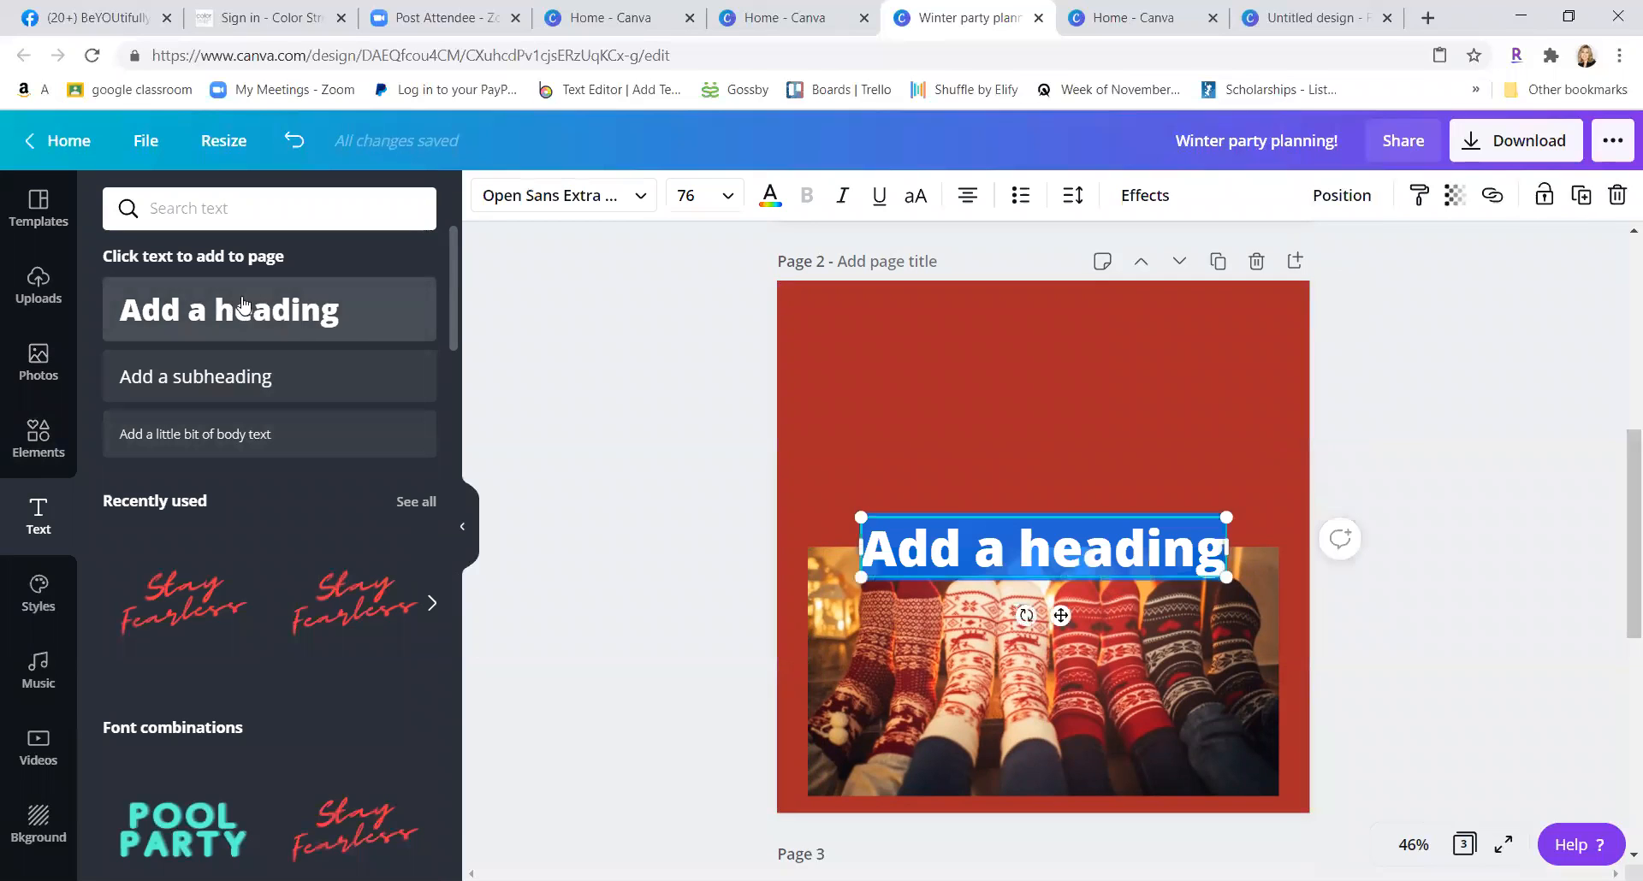
left_click(1219, 544)
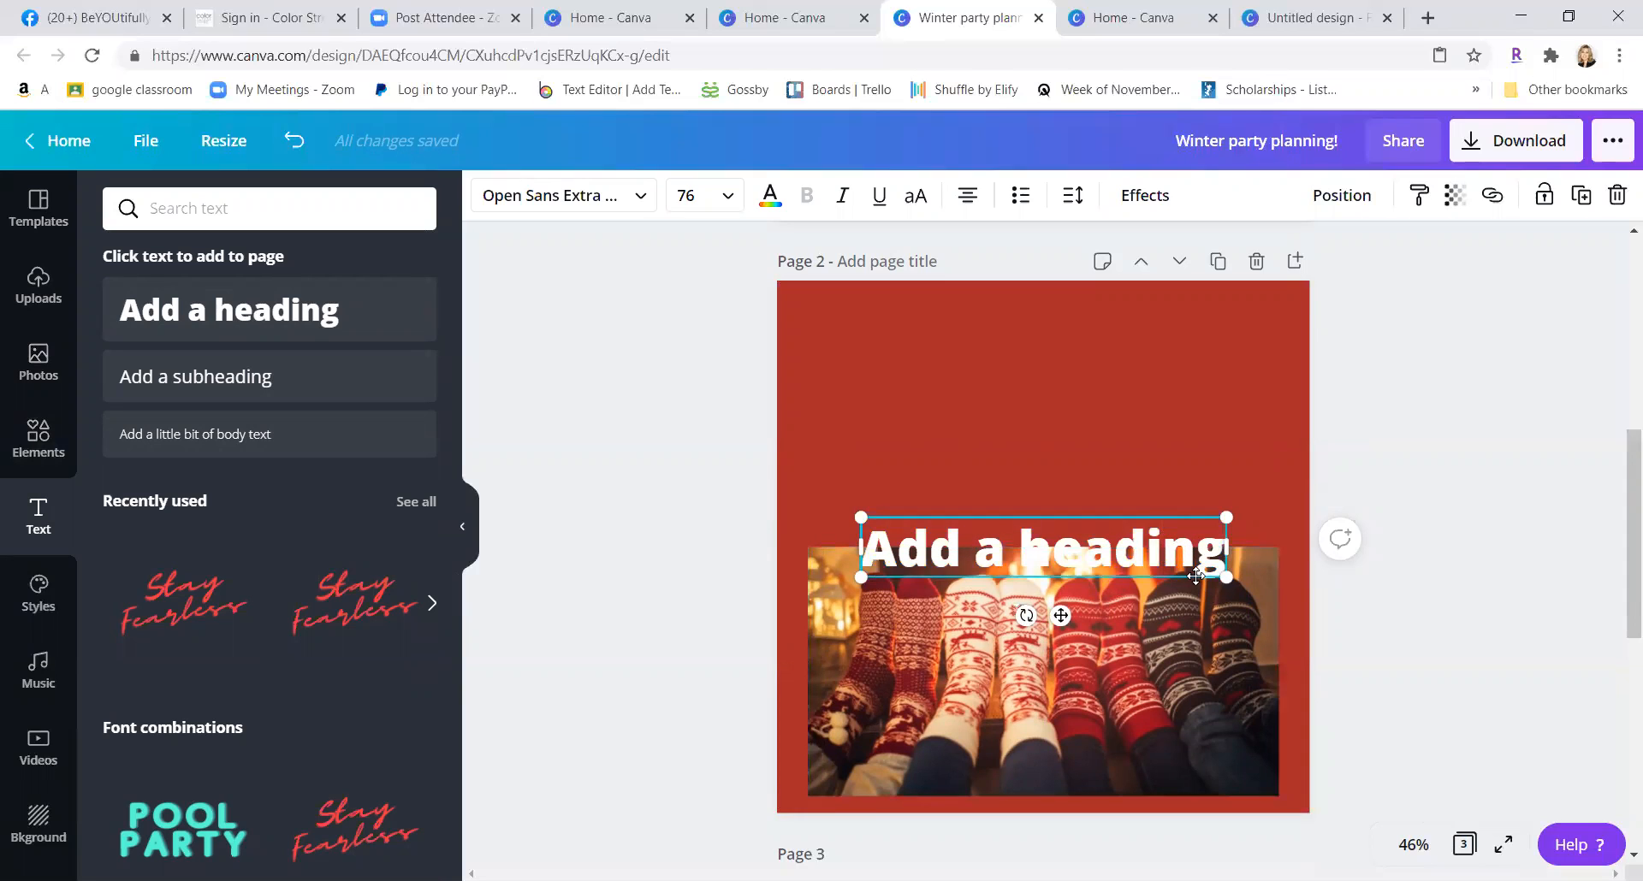
key("BackSpace")
key("BackSpace")
key("BackSpace")
key("BackSpace")
key("BackSpace")
key("BackSpace")
key("BackSpace")
key("BackSpace")
key("BackSpace")
key("BackSpace")
key("BackSpace")
key("BackSpace")
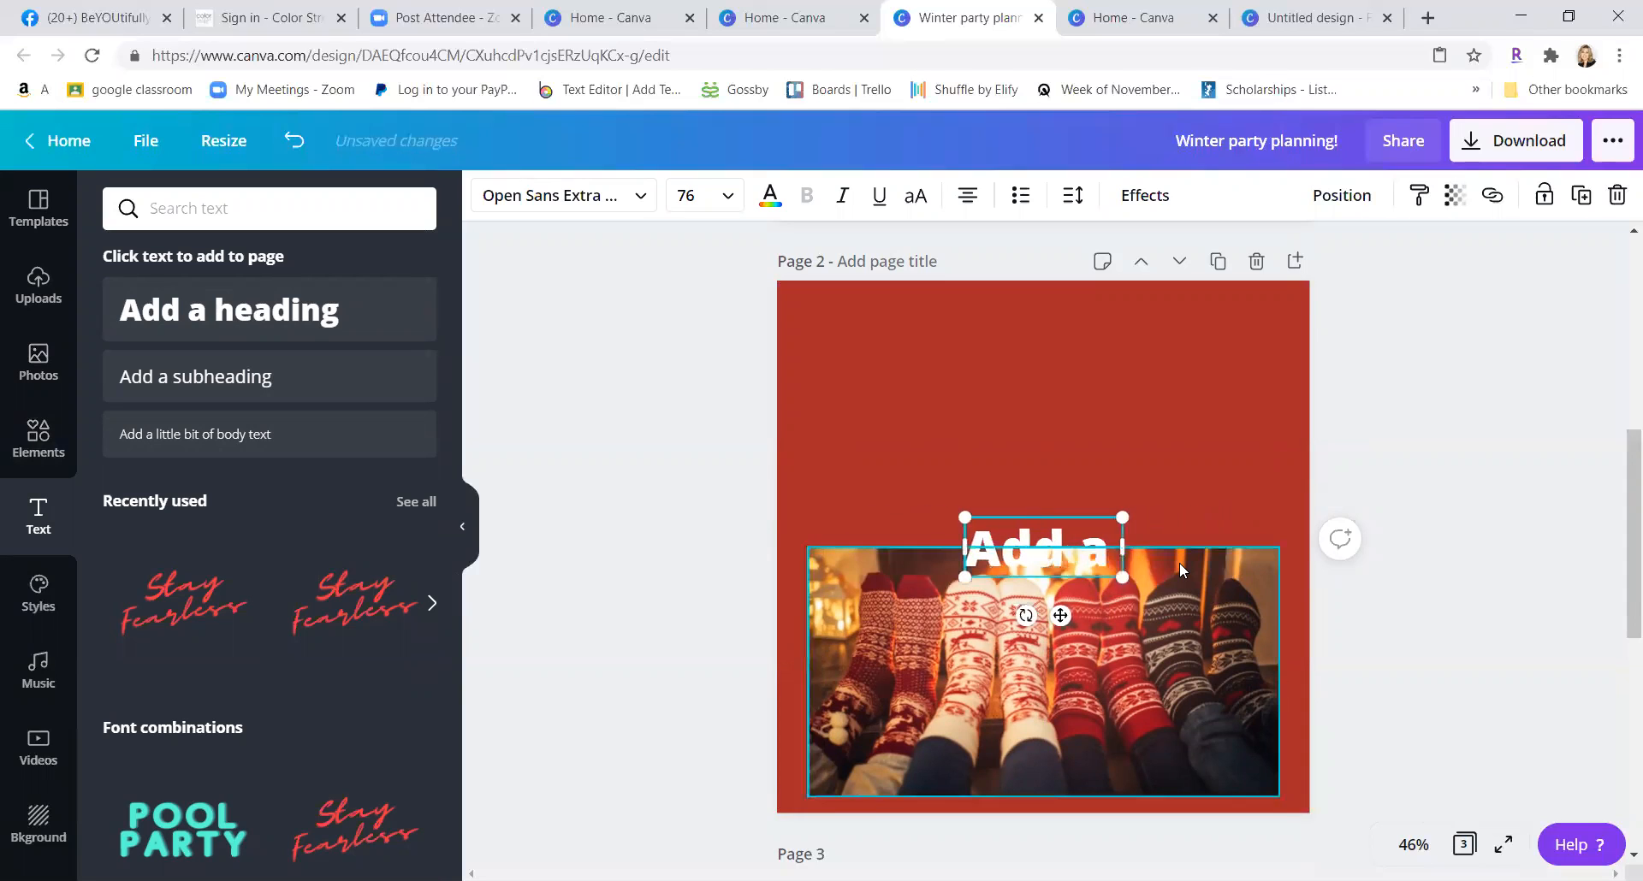
key("BackSpace")
type("Co")
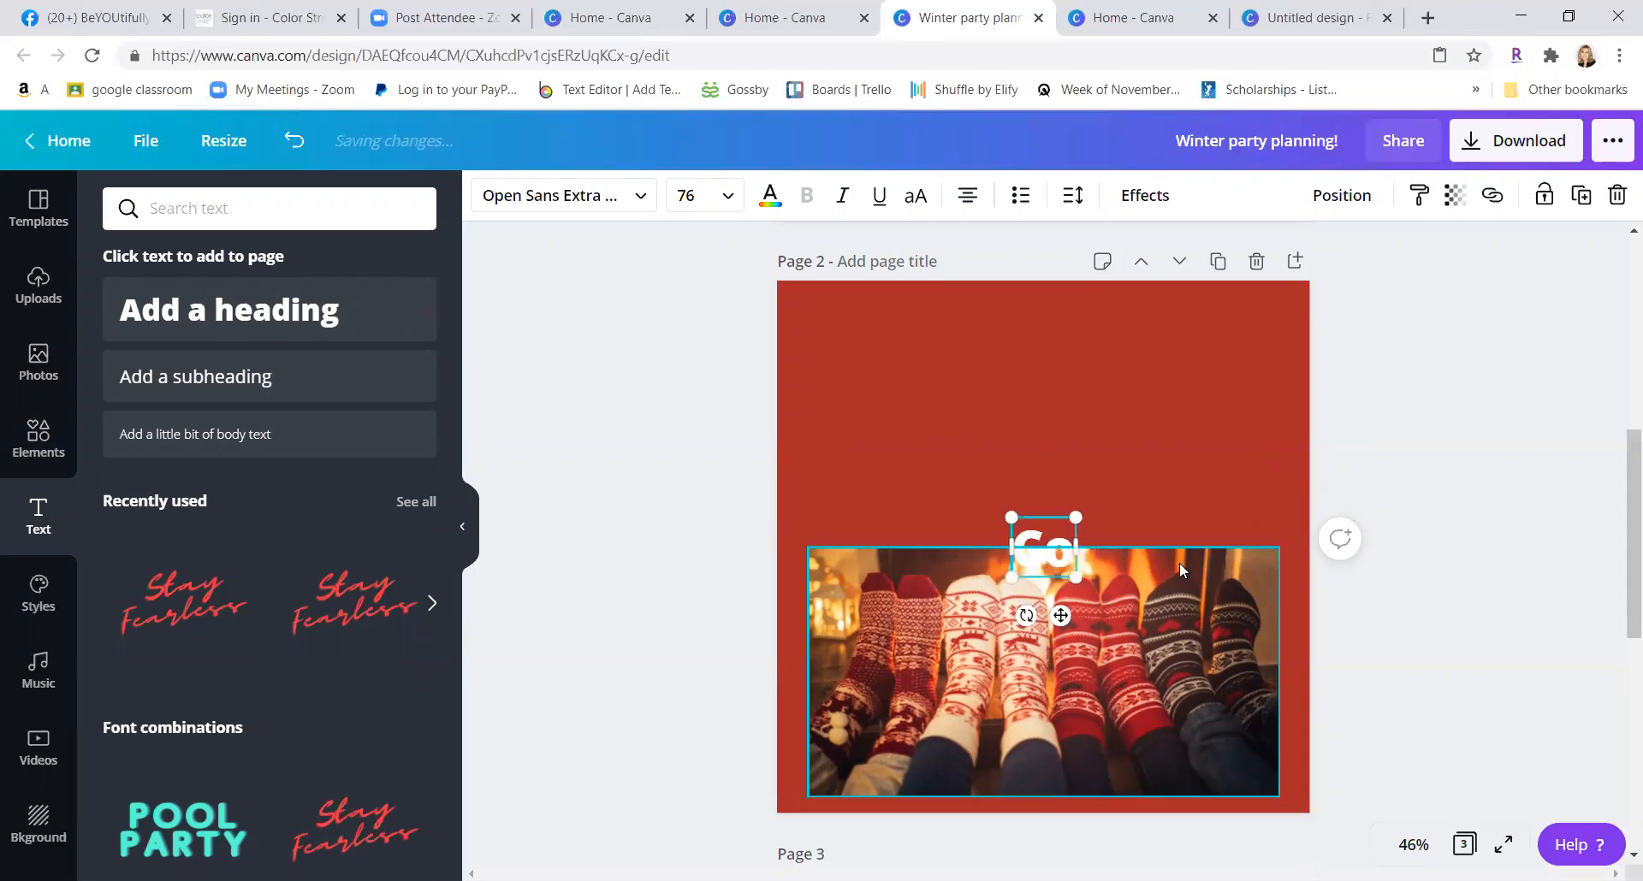
type("zy up with")
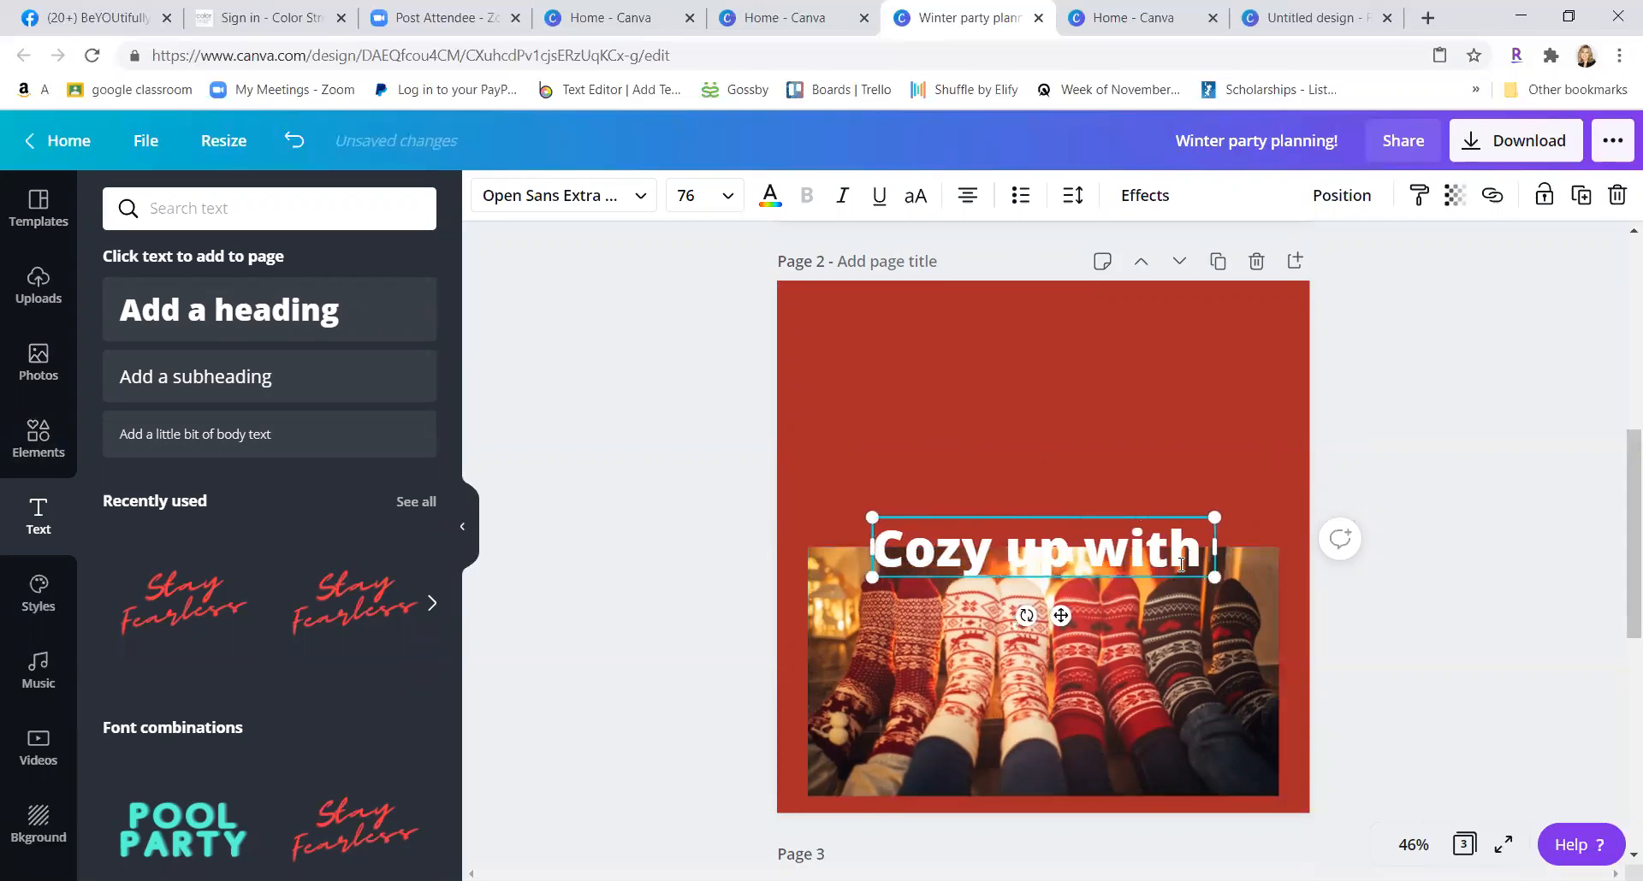
type(" Color Street")
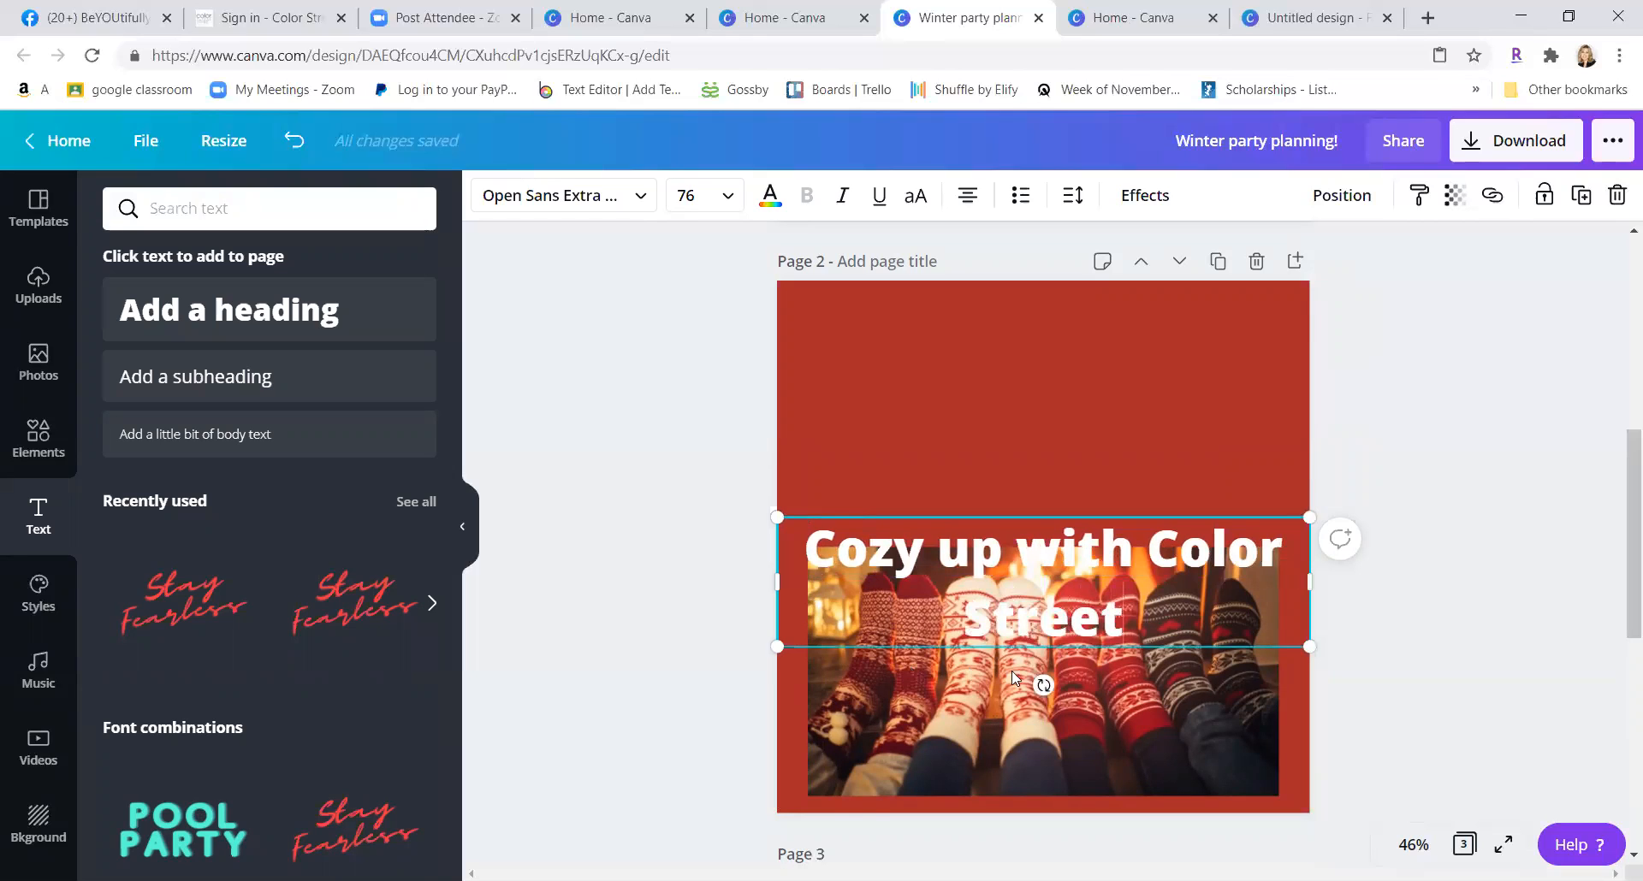
- Set the whole heading's font to Nexa Script and its size to 64
left_click_drag(1111, 613, 789, 545)
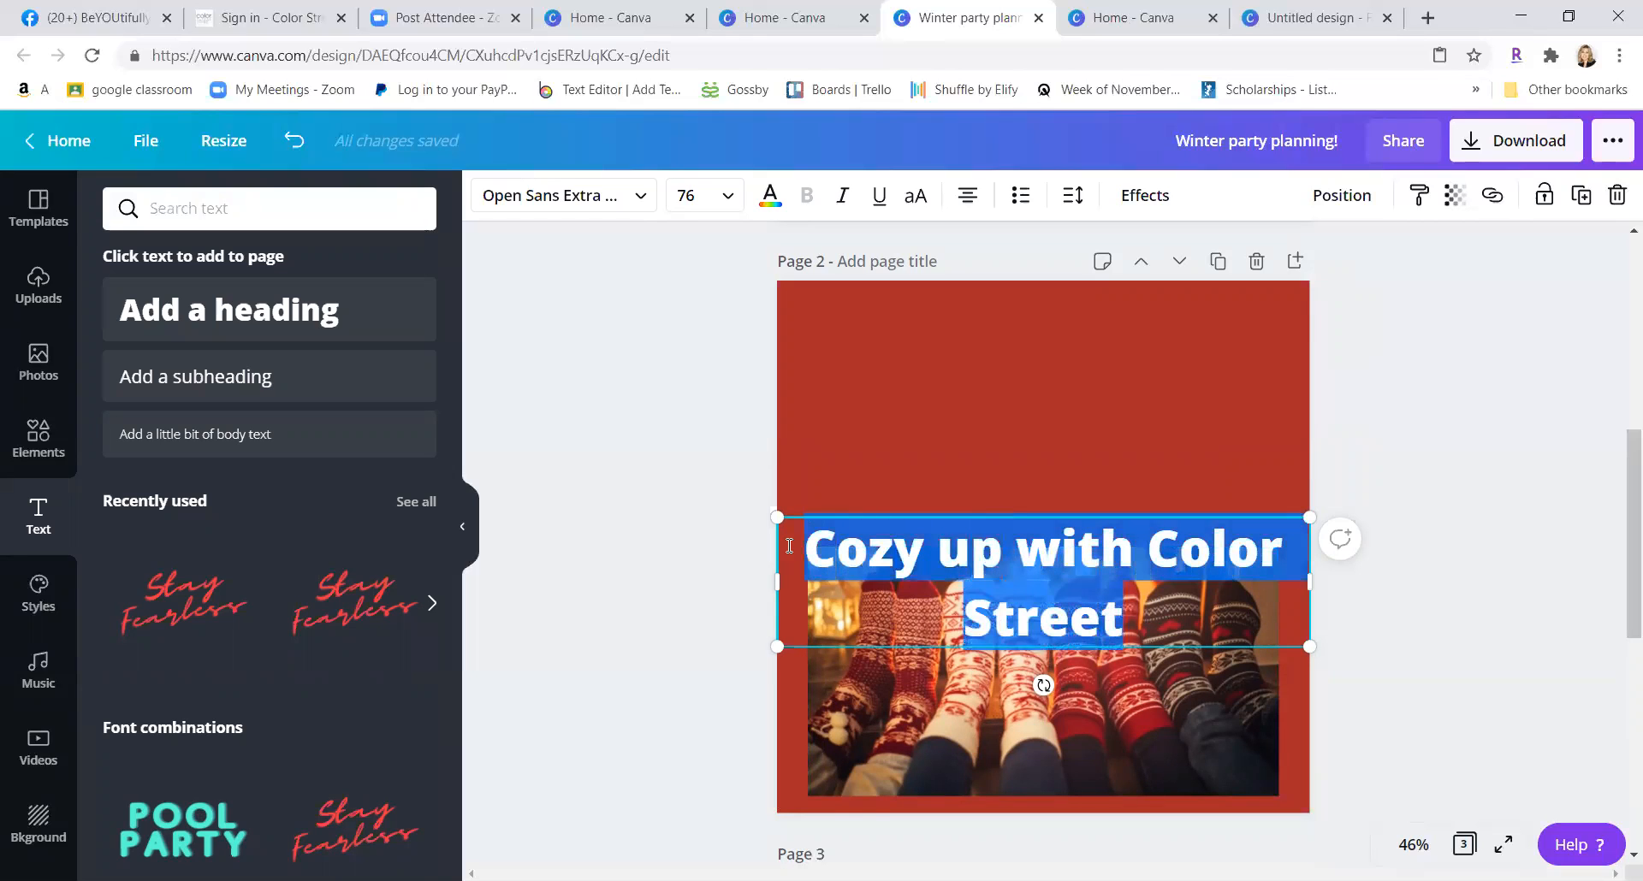
left_click(622, 190)
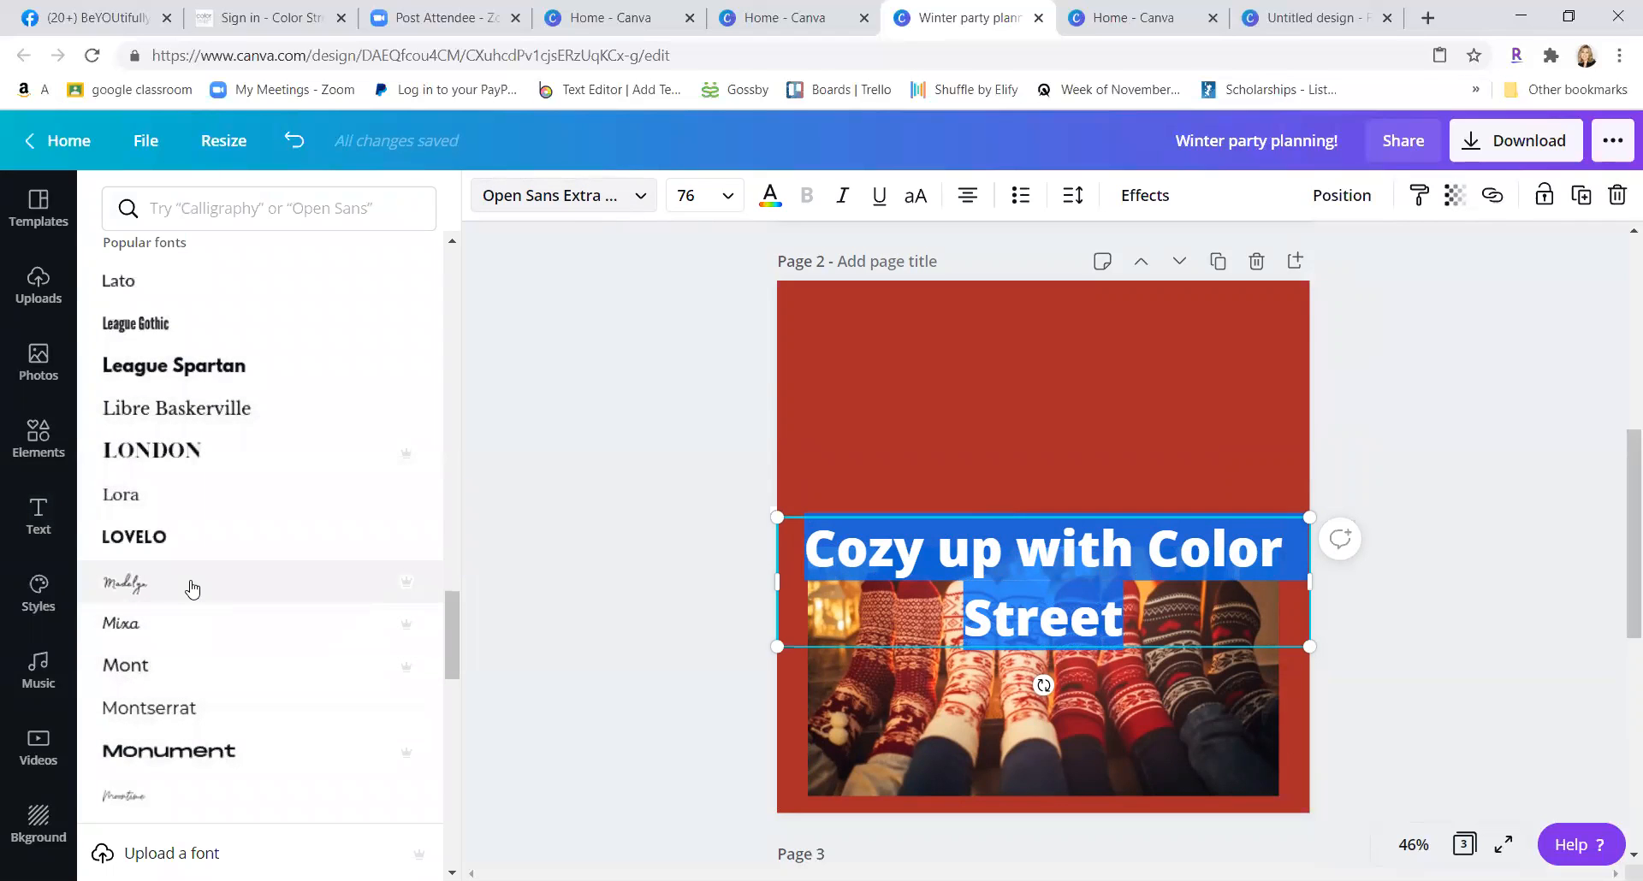
scroll(191, 585, "down", 6)
left_click(179, 442)
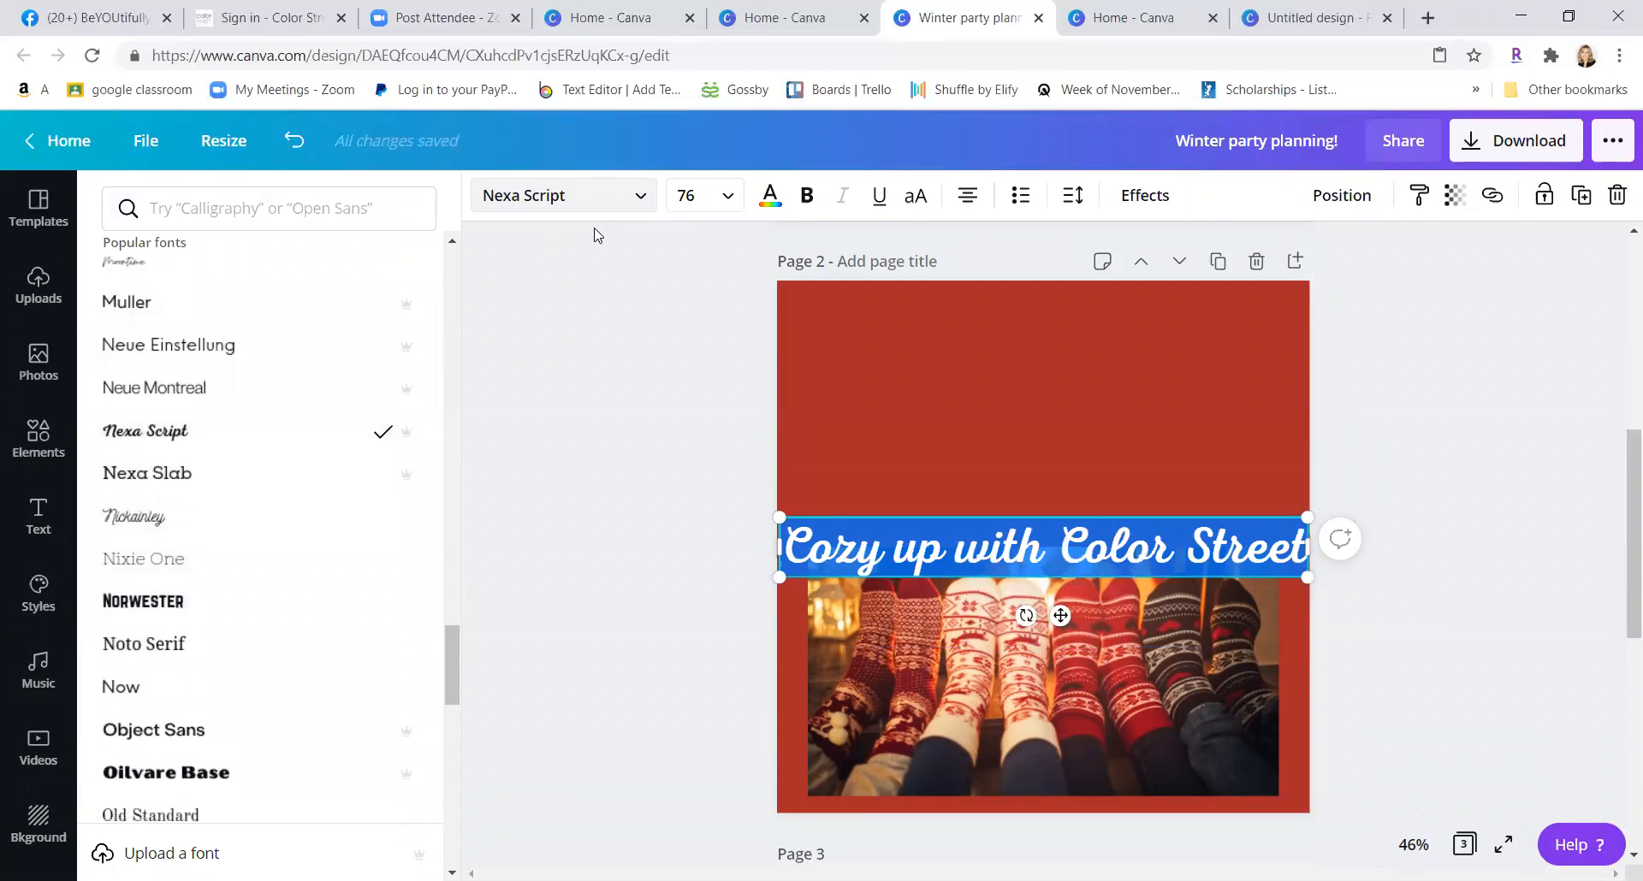
left_click(724, 196)
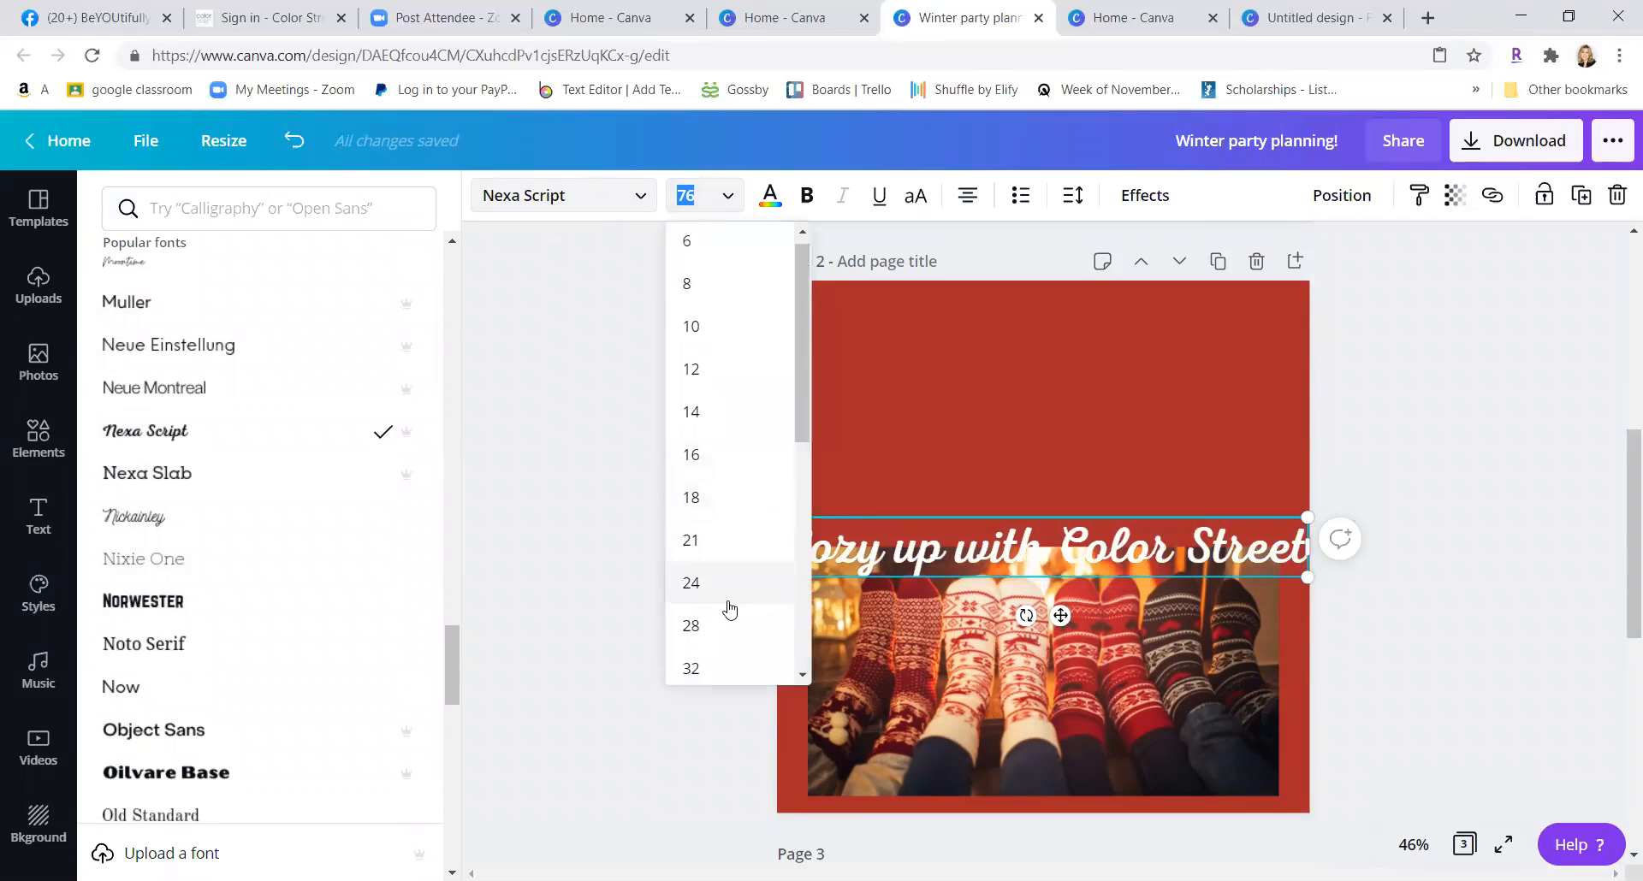
scroll(715, 550, "down", 5)
left_click(698, 577)
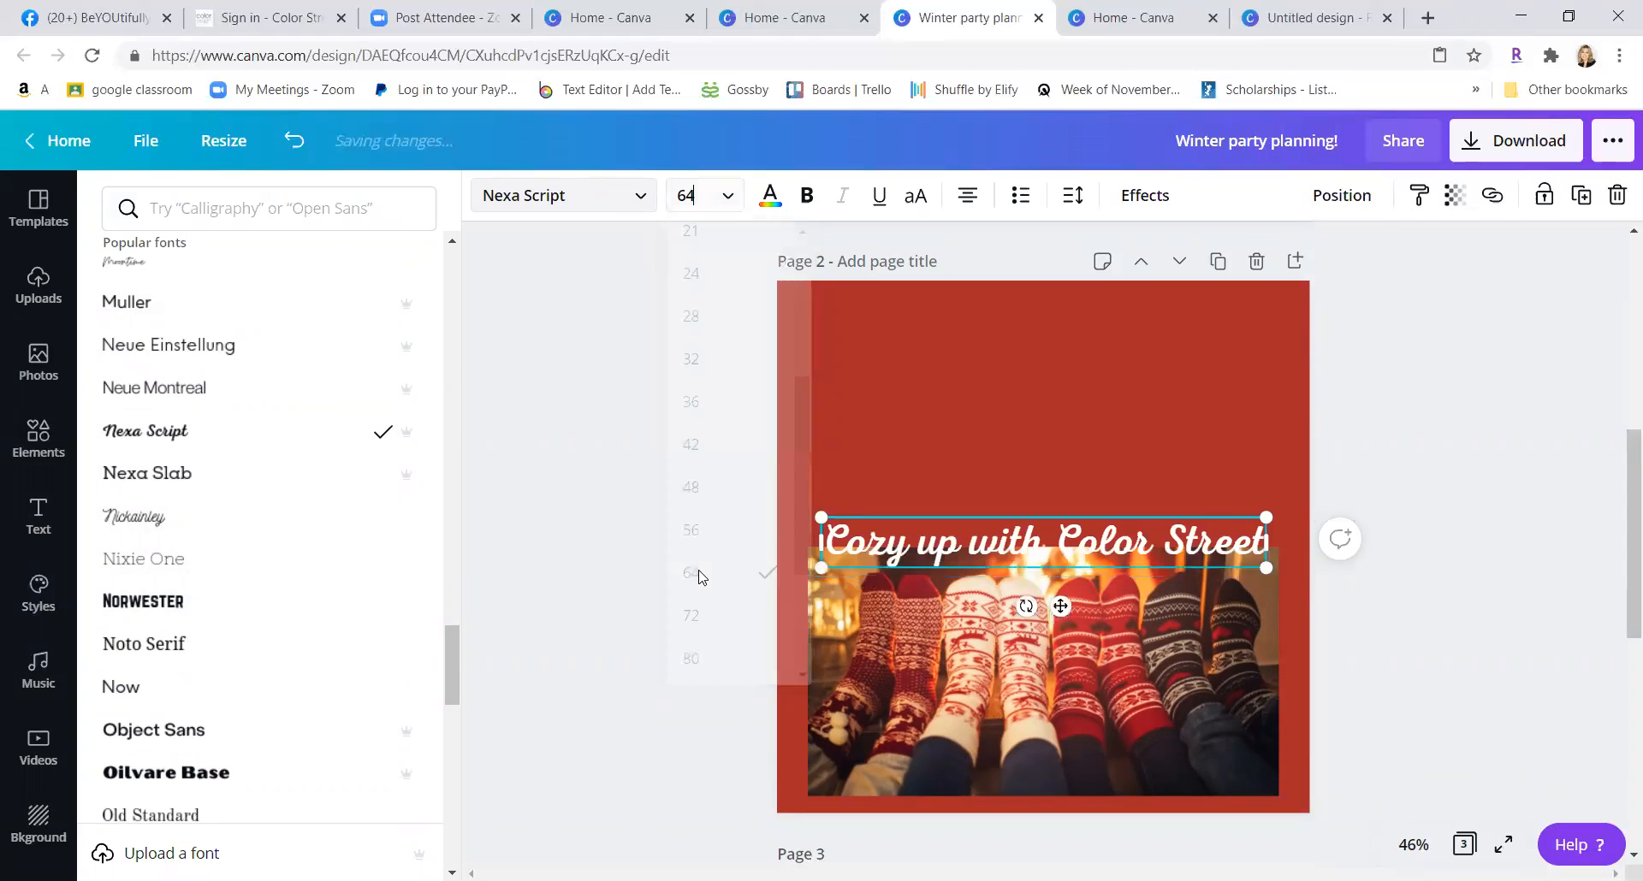
- Make the heading bold and color it with the near-black document color
left_click(805, 202)
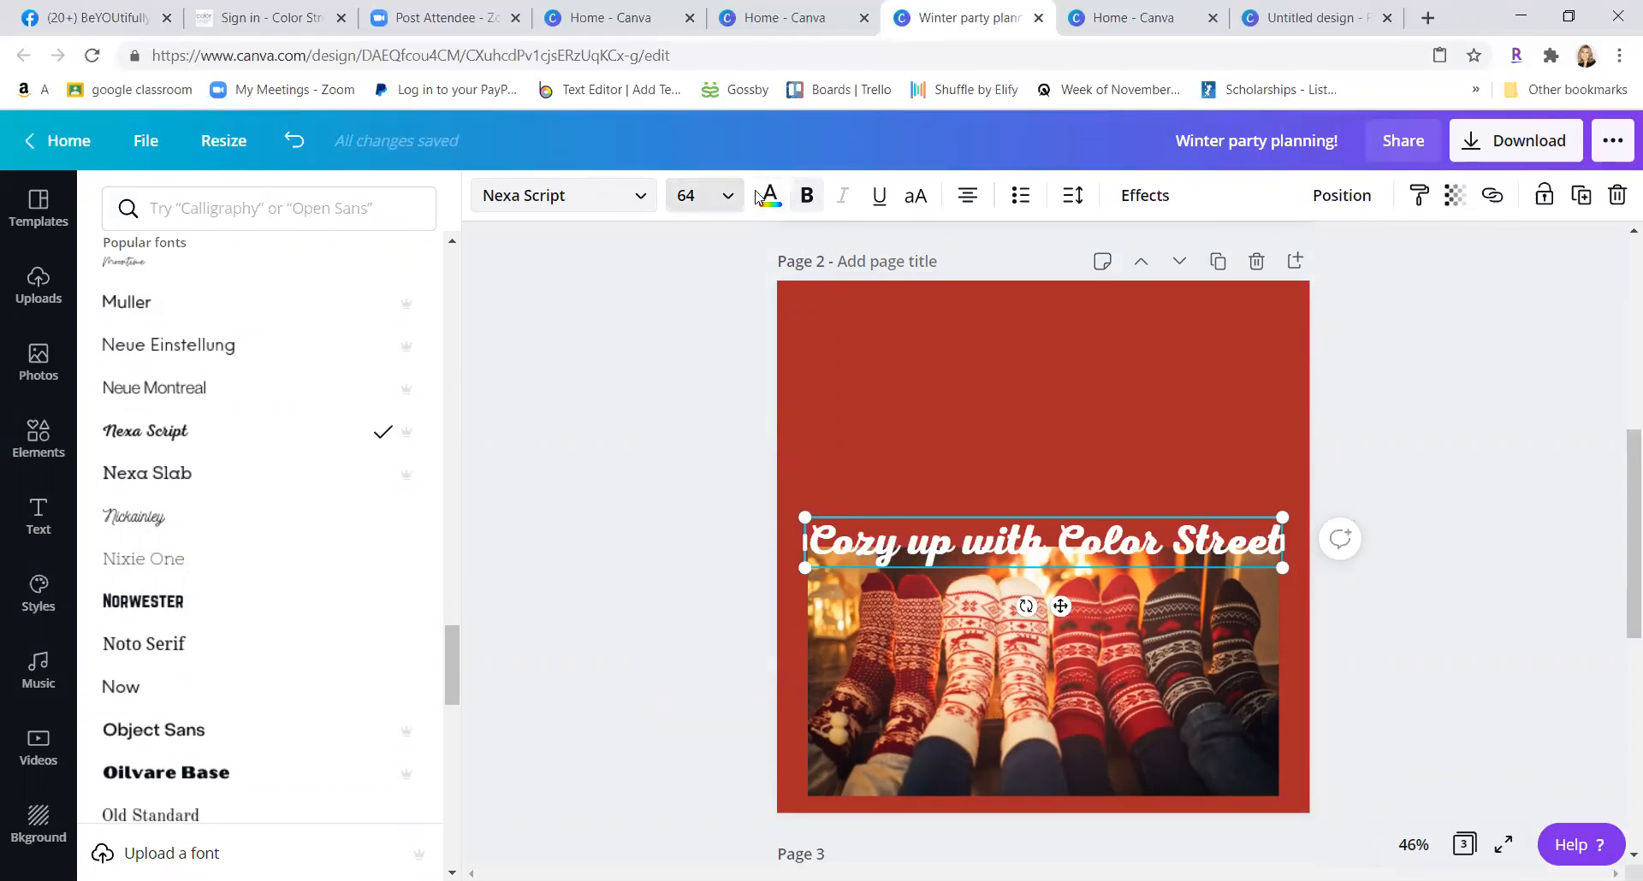
left_click(771, 196)
left_click(183, 411)
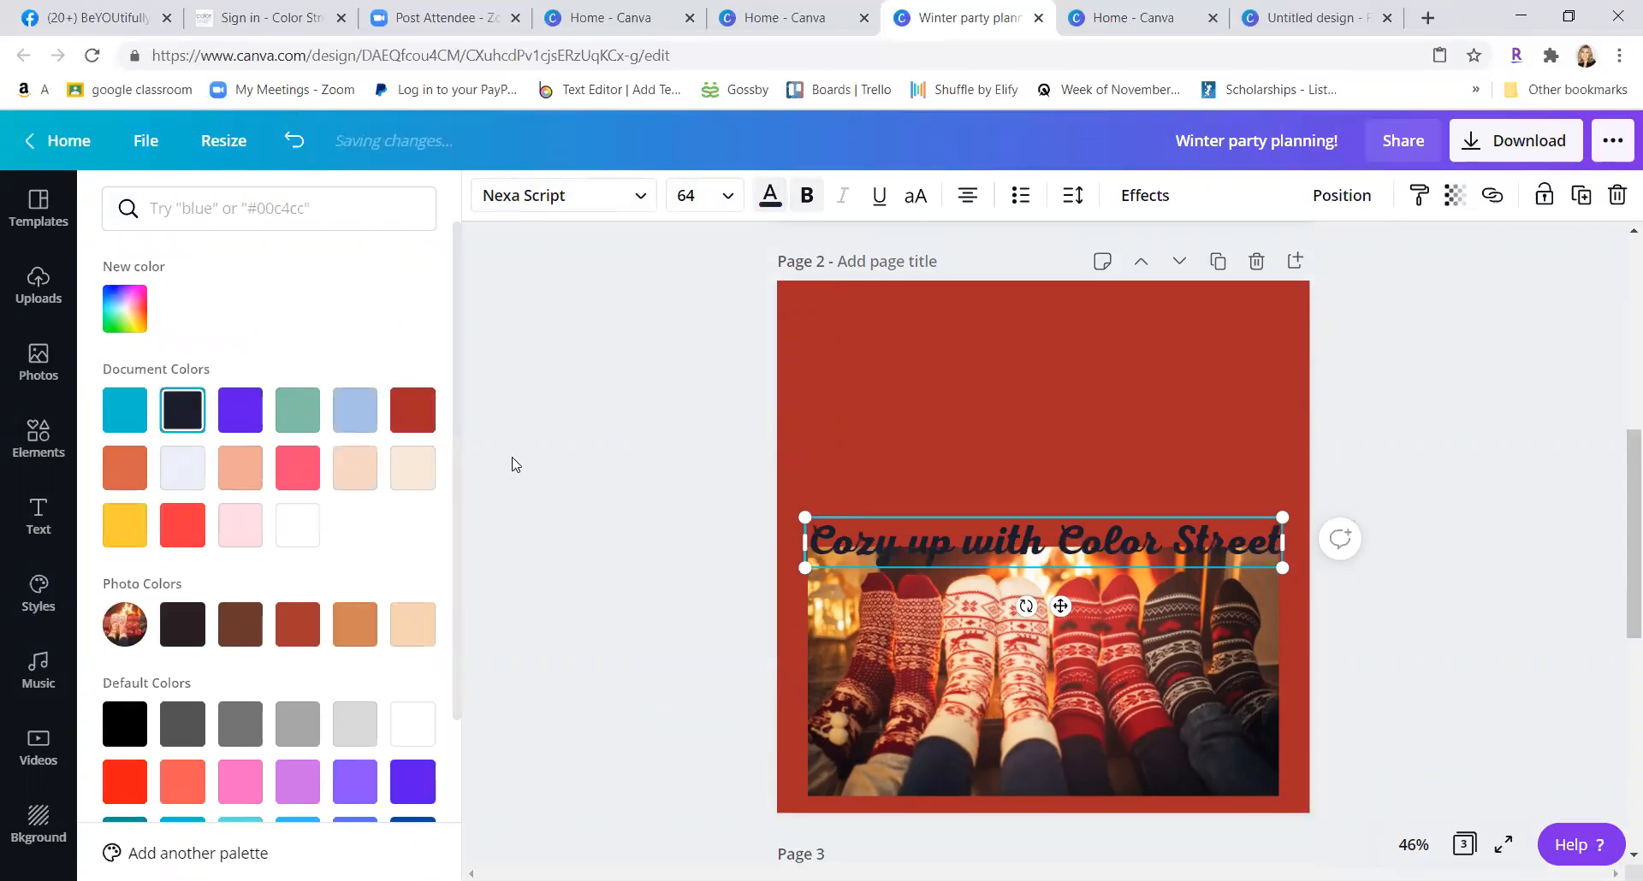
- Move the heading to the top of the page and raise the sock photo to sit closer beneath it
left_click_drag(1053, 506, 1054, 298)
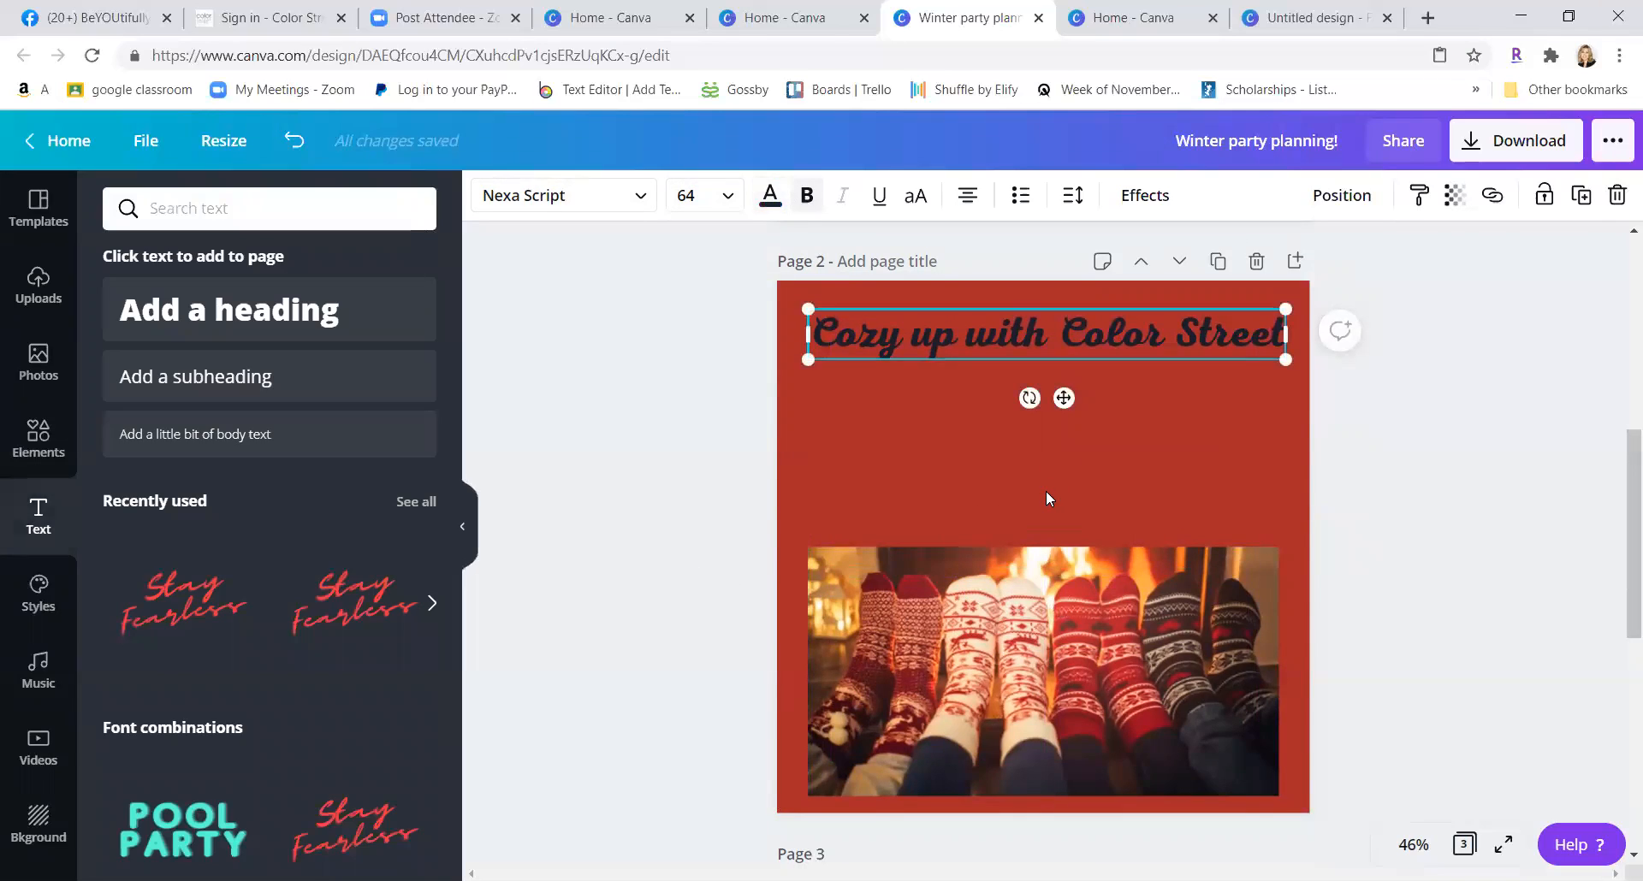
left_click(1227, 485)
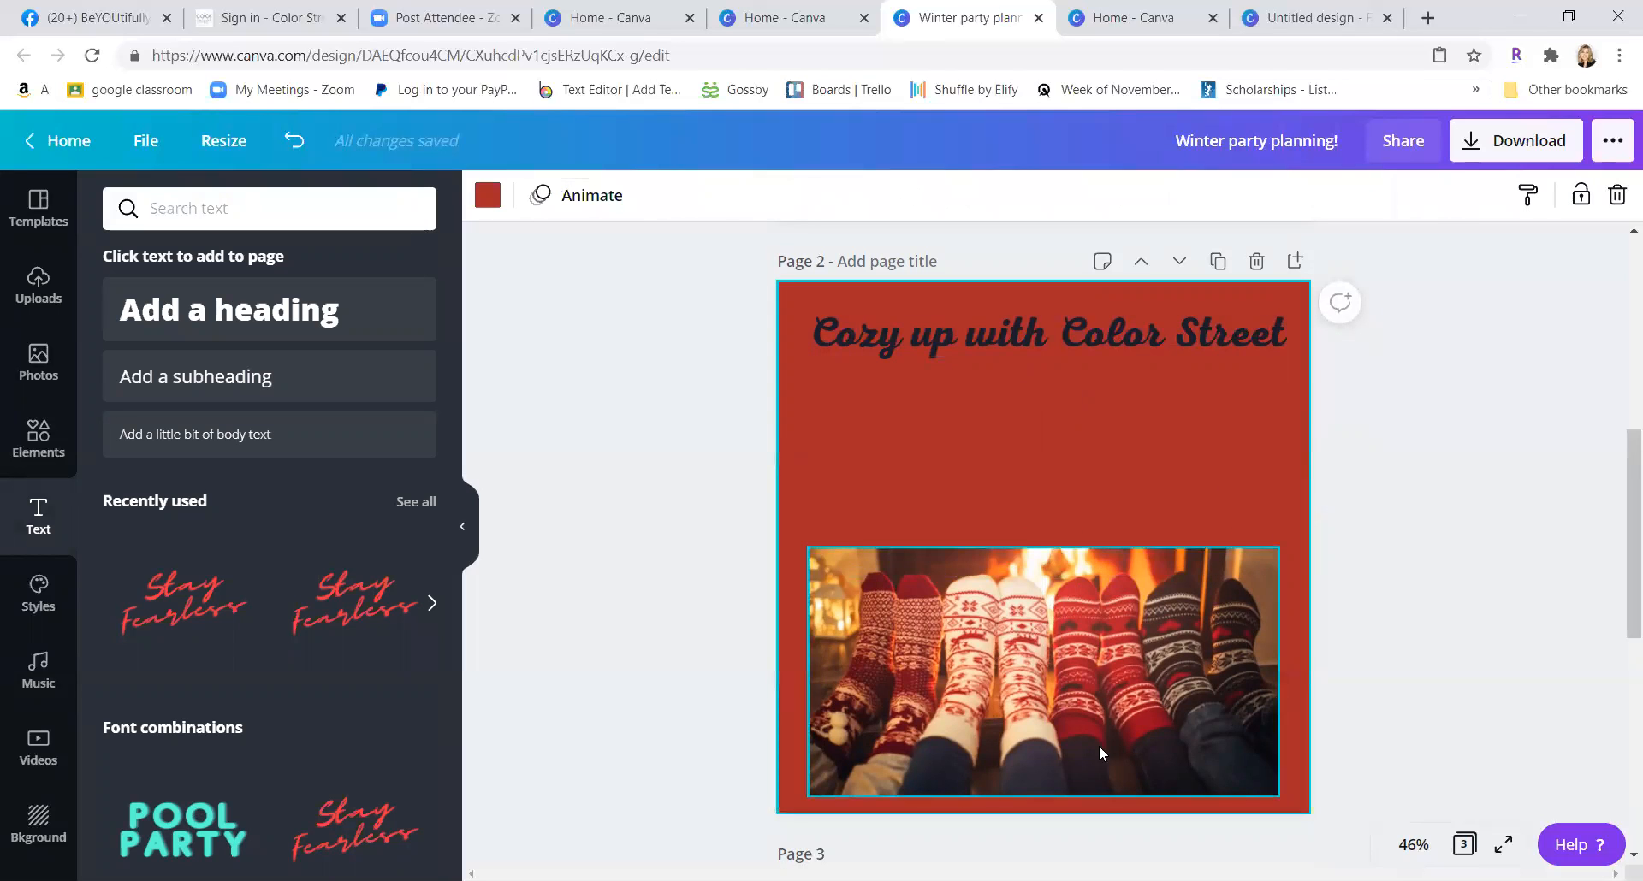
left_click_drag(1049, 697, 1043, 572)
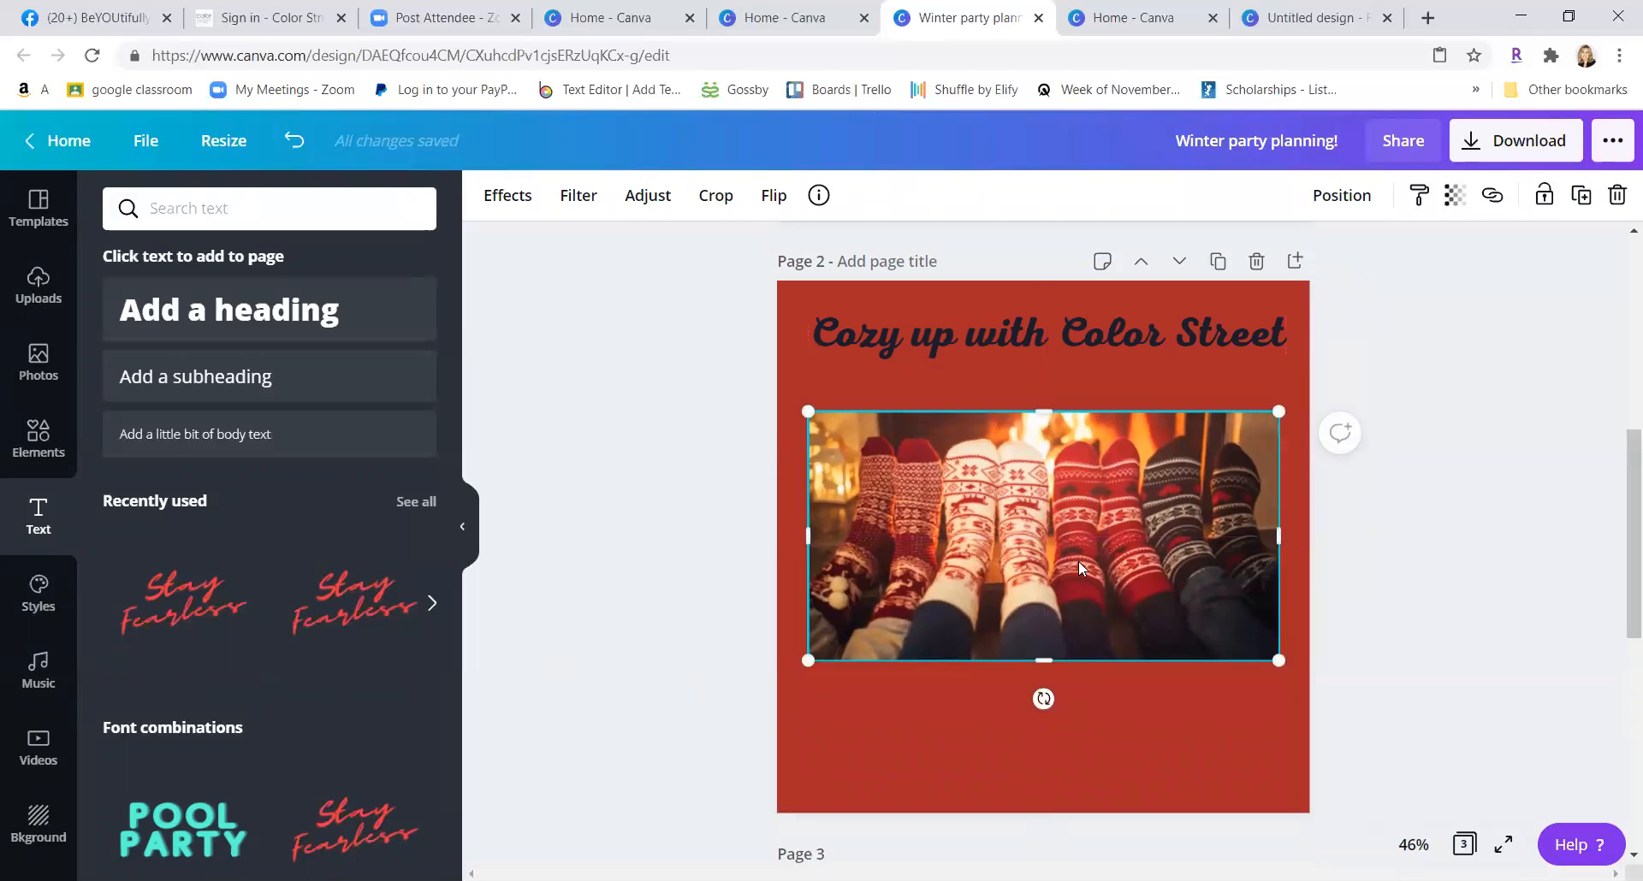
- Add the uploaded wooden table photo with pine branches to page 2 and make it replace the red background
left_click(36, 291)
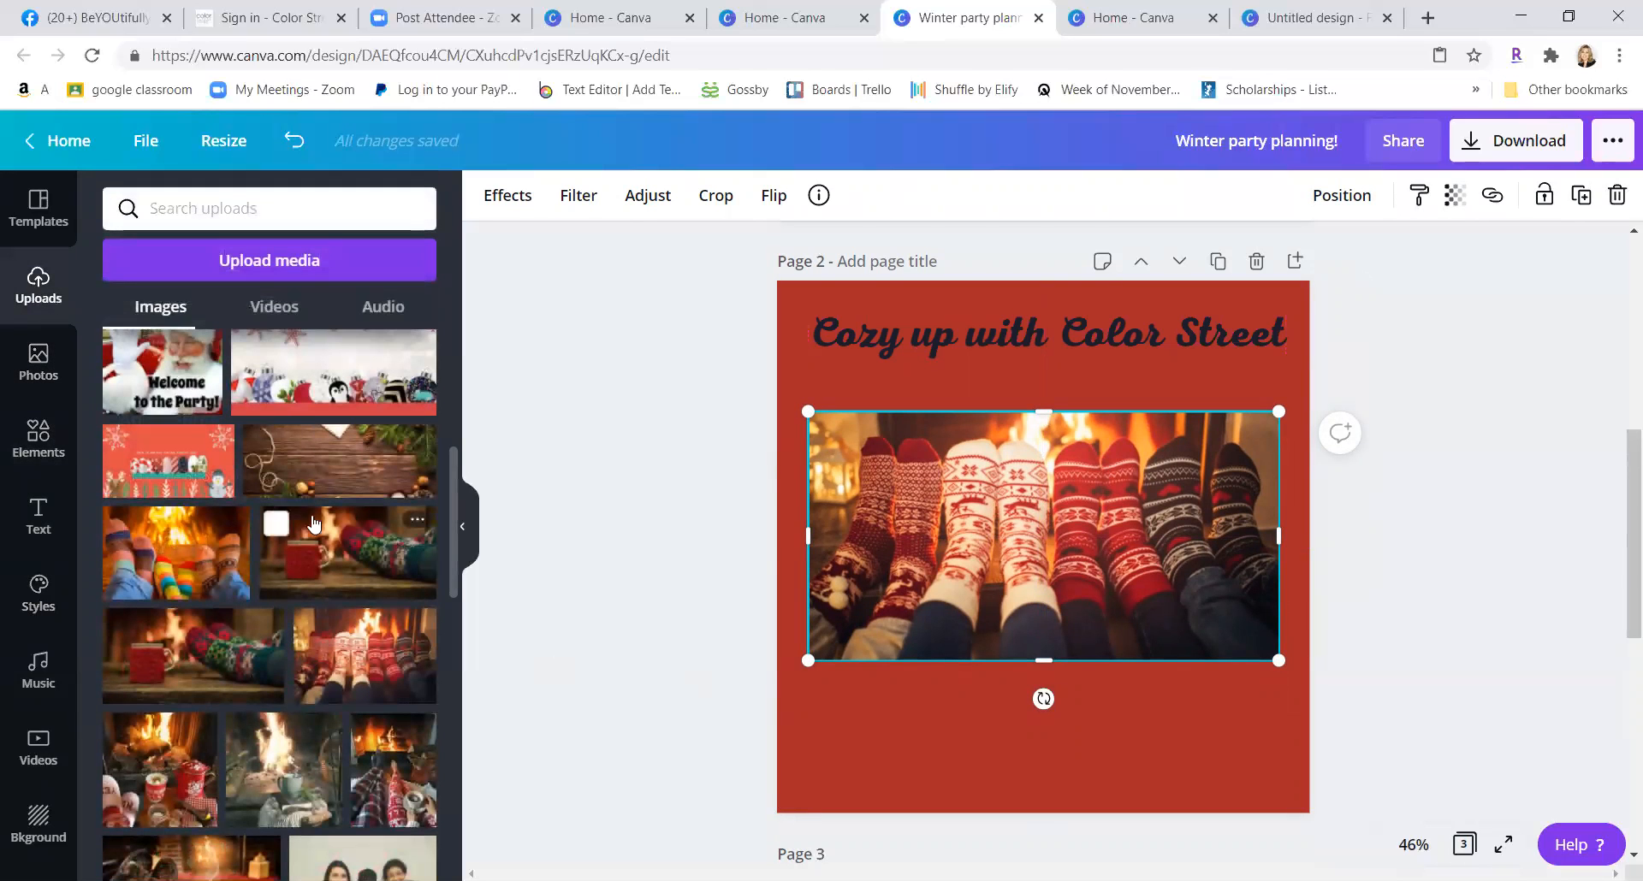
left_click(352, 460)
right_click(353, 460)
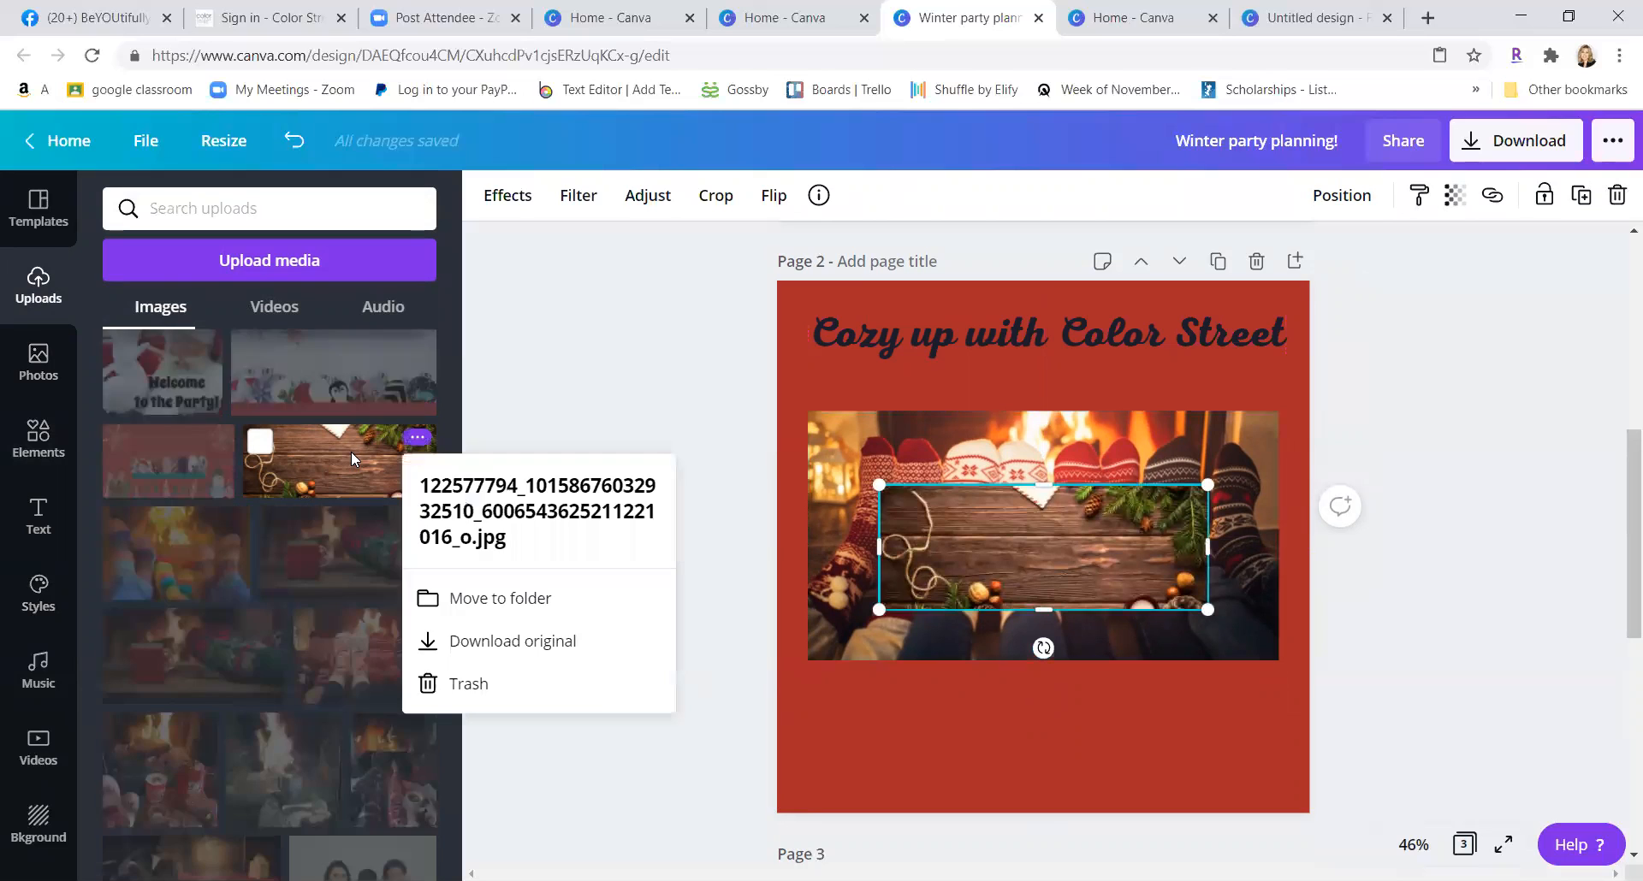
left_click(1049, 546)
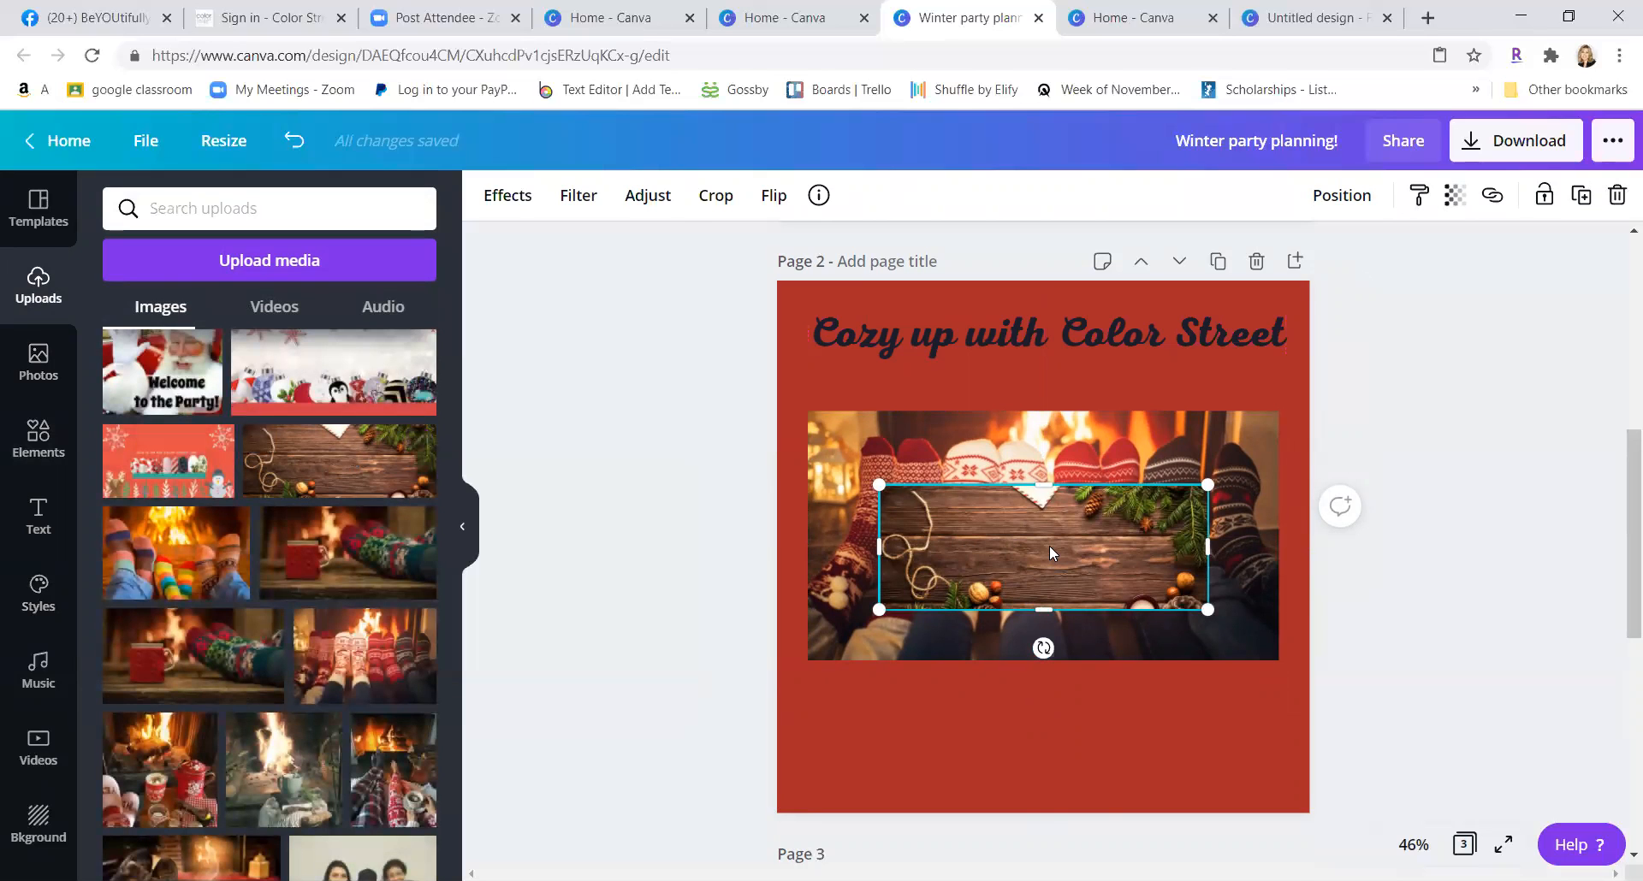
right_click(1049, 546)
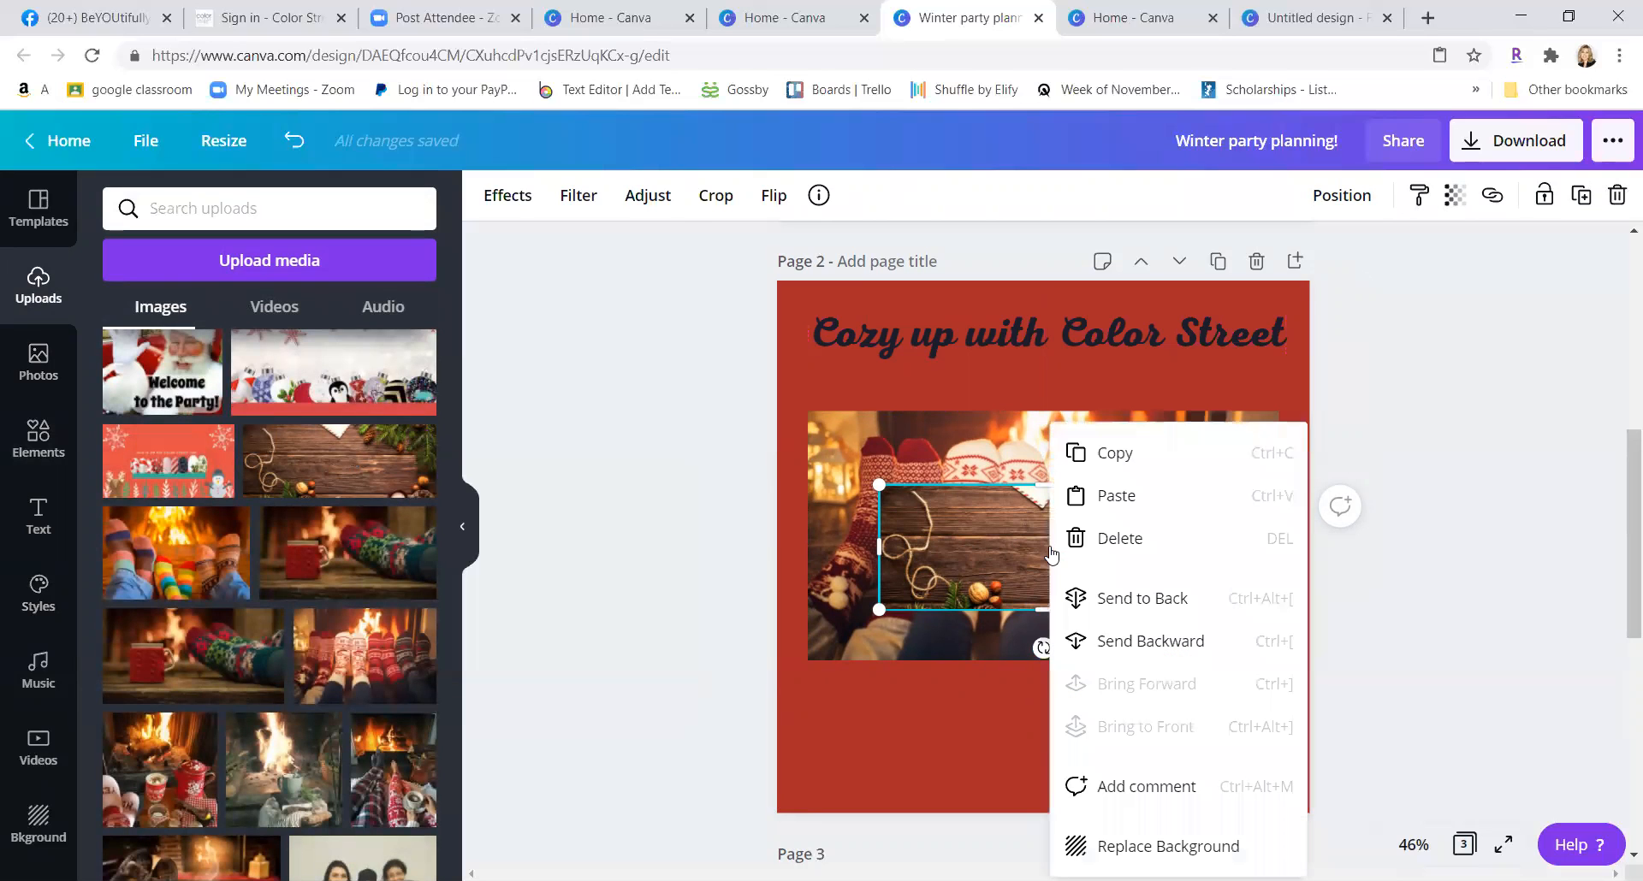
left_click(1113, 848)
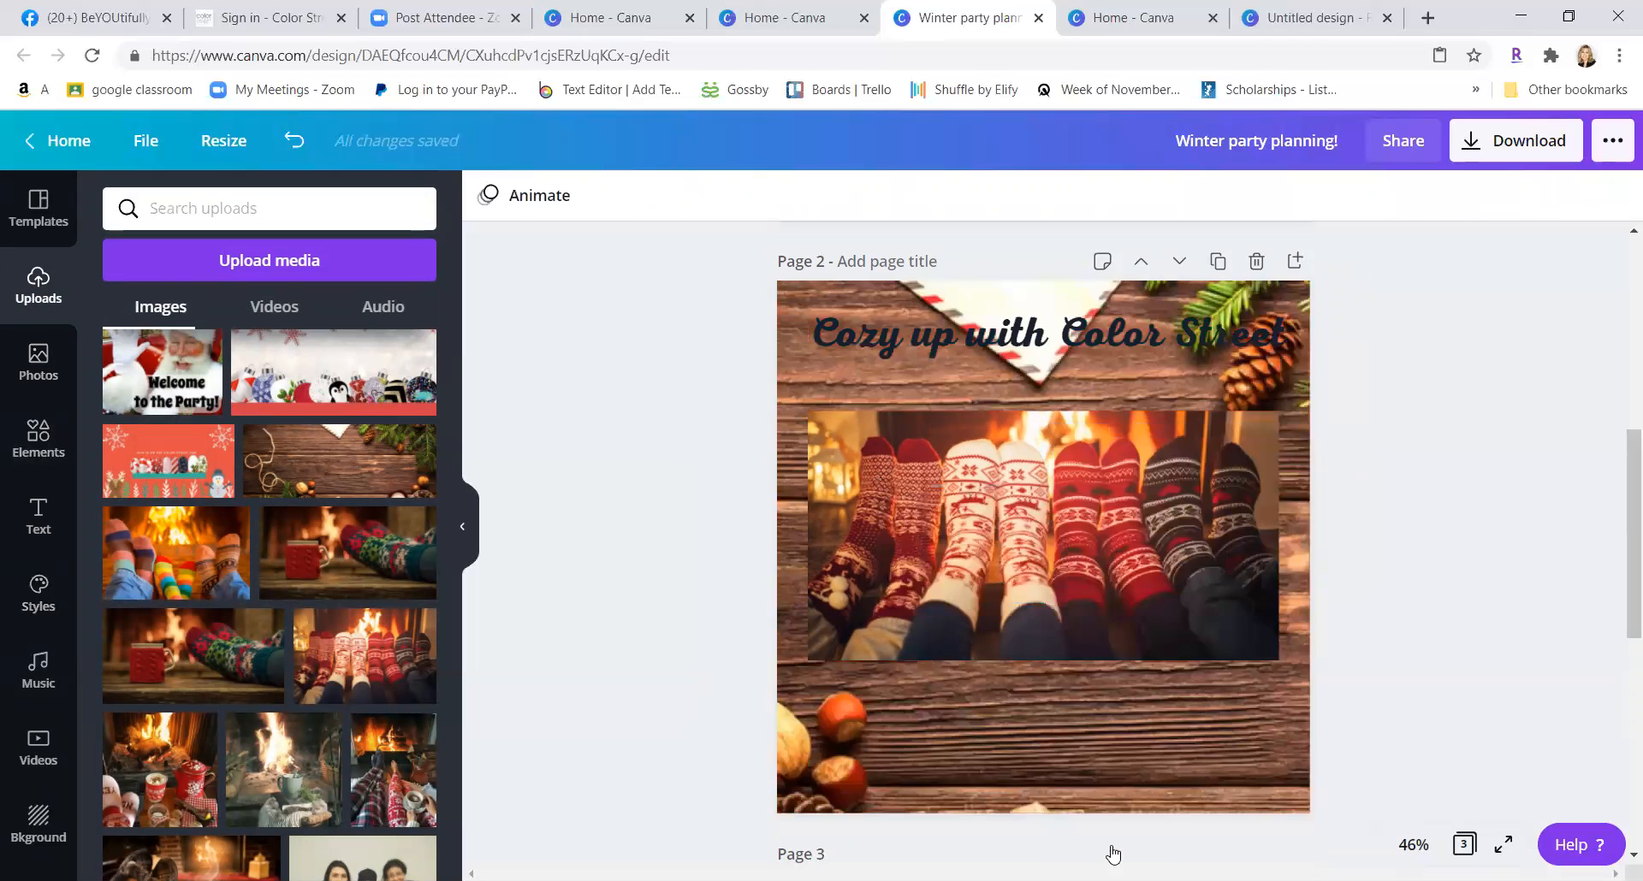
- Shift the sock photo slightly down and place the heading below it, narrowing its text box so it wraps onto two lines
left_click(1018, 547)
mouse_move(1031, 578)
left_mouse_down()
mouse_move(1036, 633)
mouse_move(1015, 590)
mouse_move(1037, 602)
left_mouse_up()
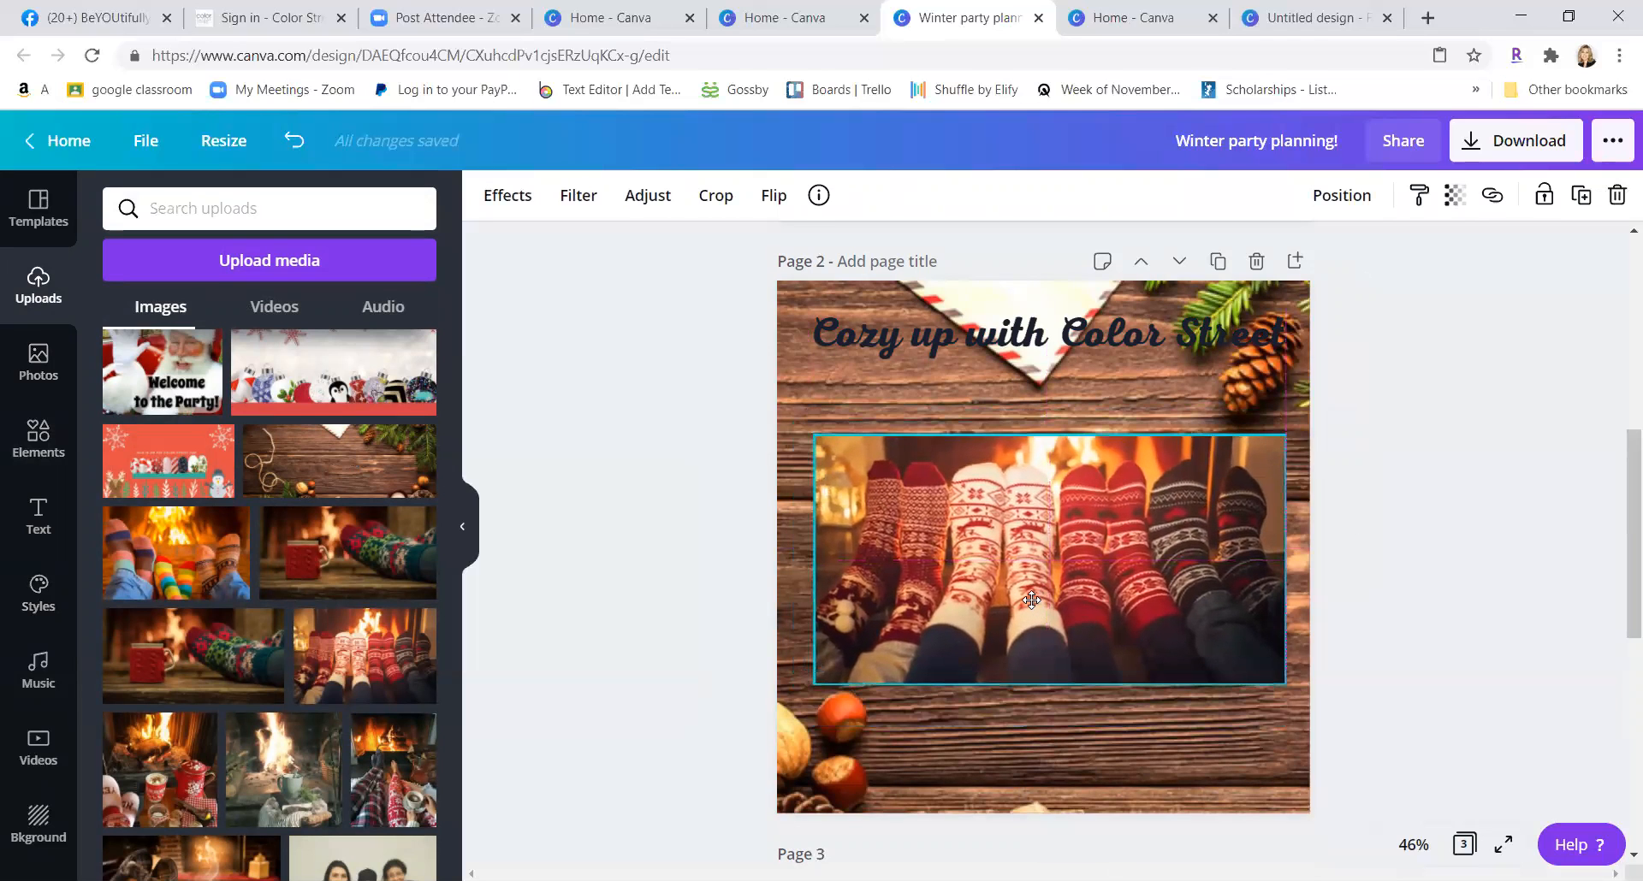
left_click(1003, 351)
left_click_drag(993, 338, 965, 719)
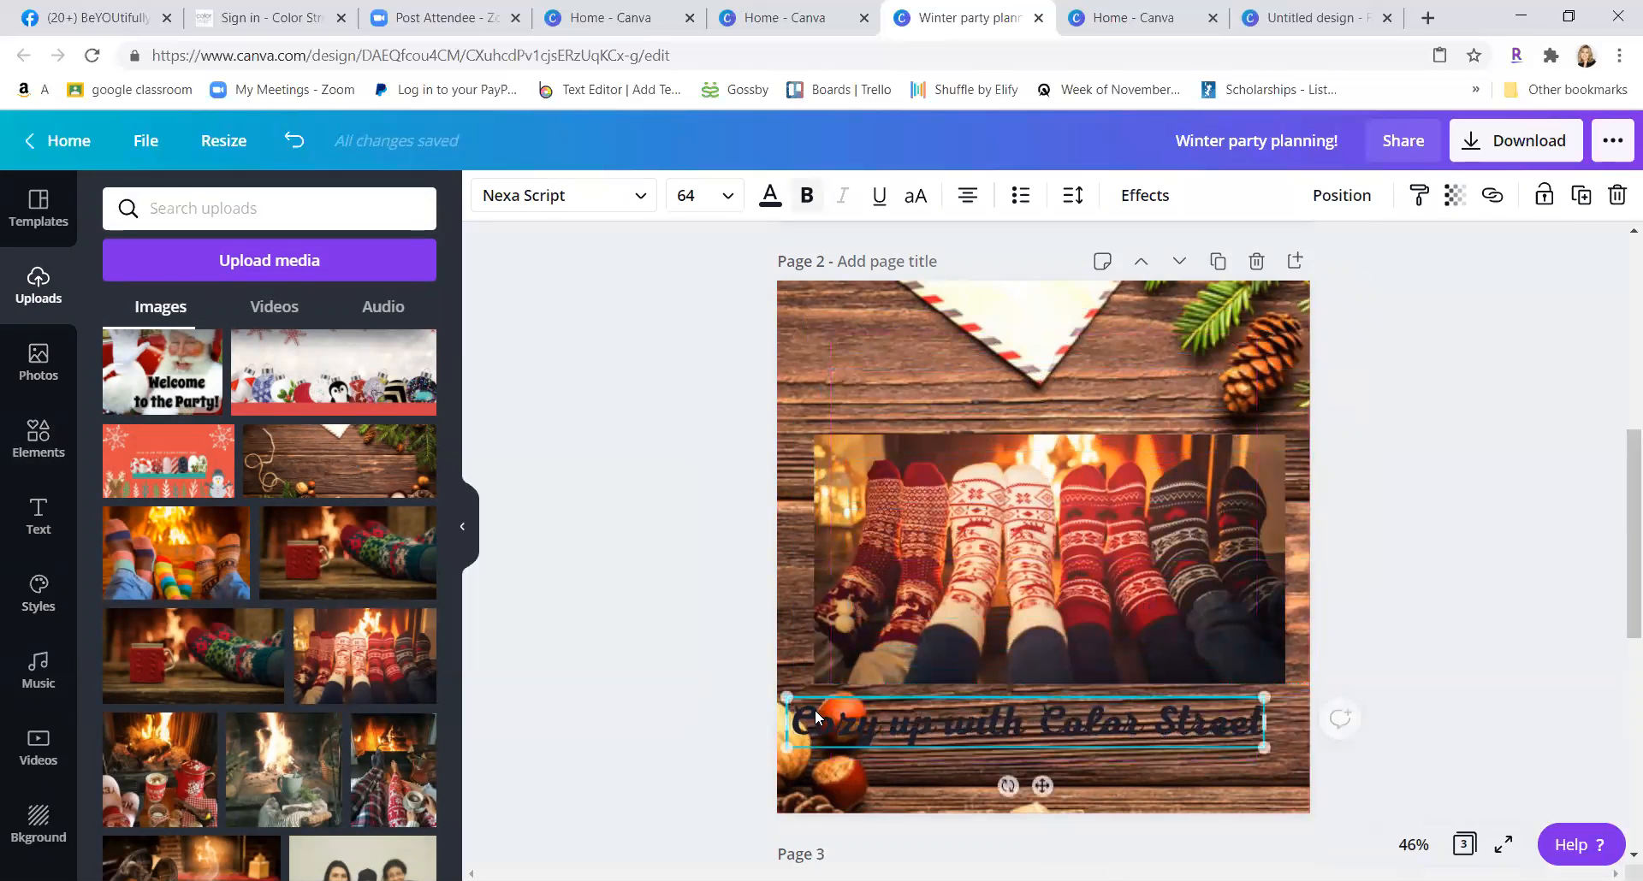
left_click_drag(784, 722, 847, 723)
- Recolor the whole "Cozy up with Color Street" heading with the pale lavender document color
left_click_drag(1117, 780, 707, 310)
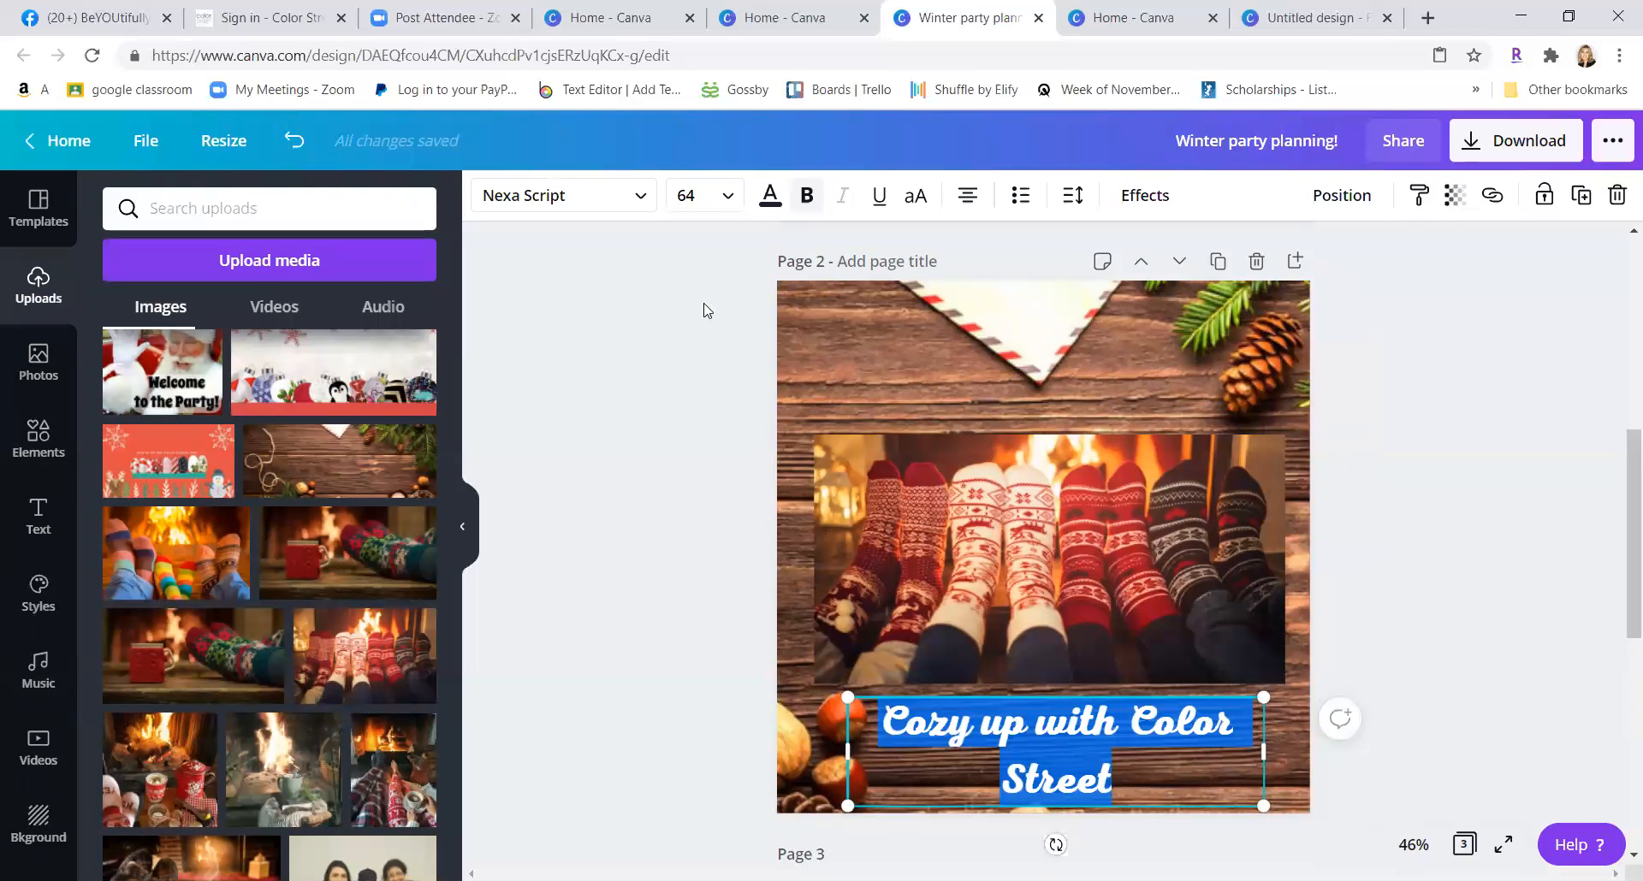
left_click(770, 195)
left_click(203, 483)
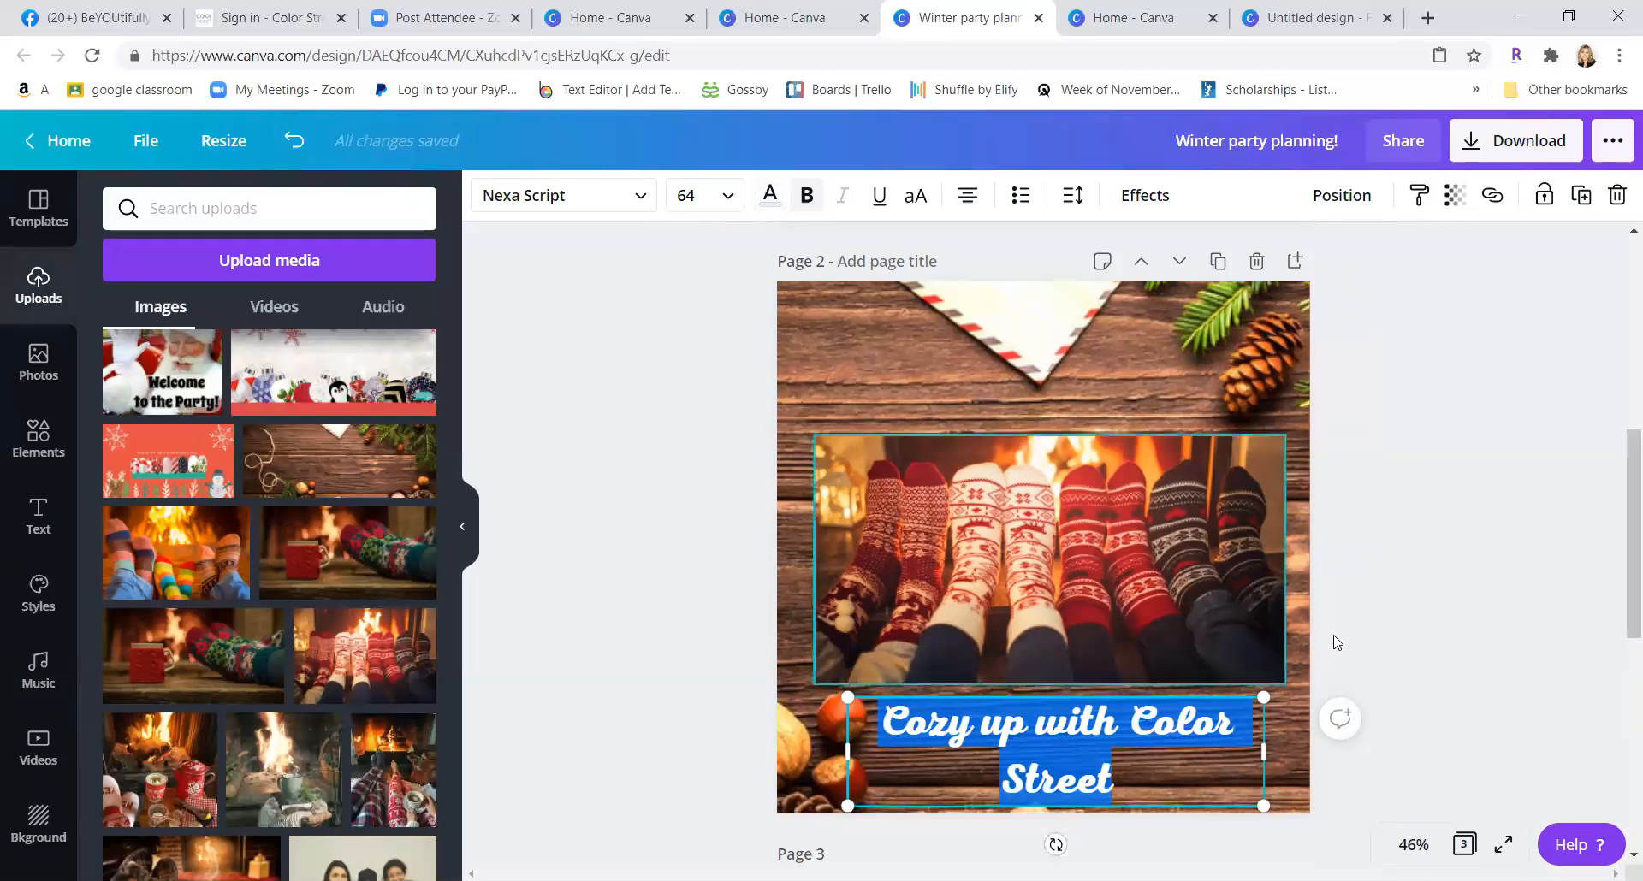
left_click(1293, 723)
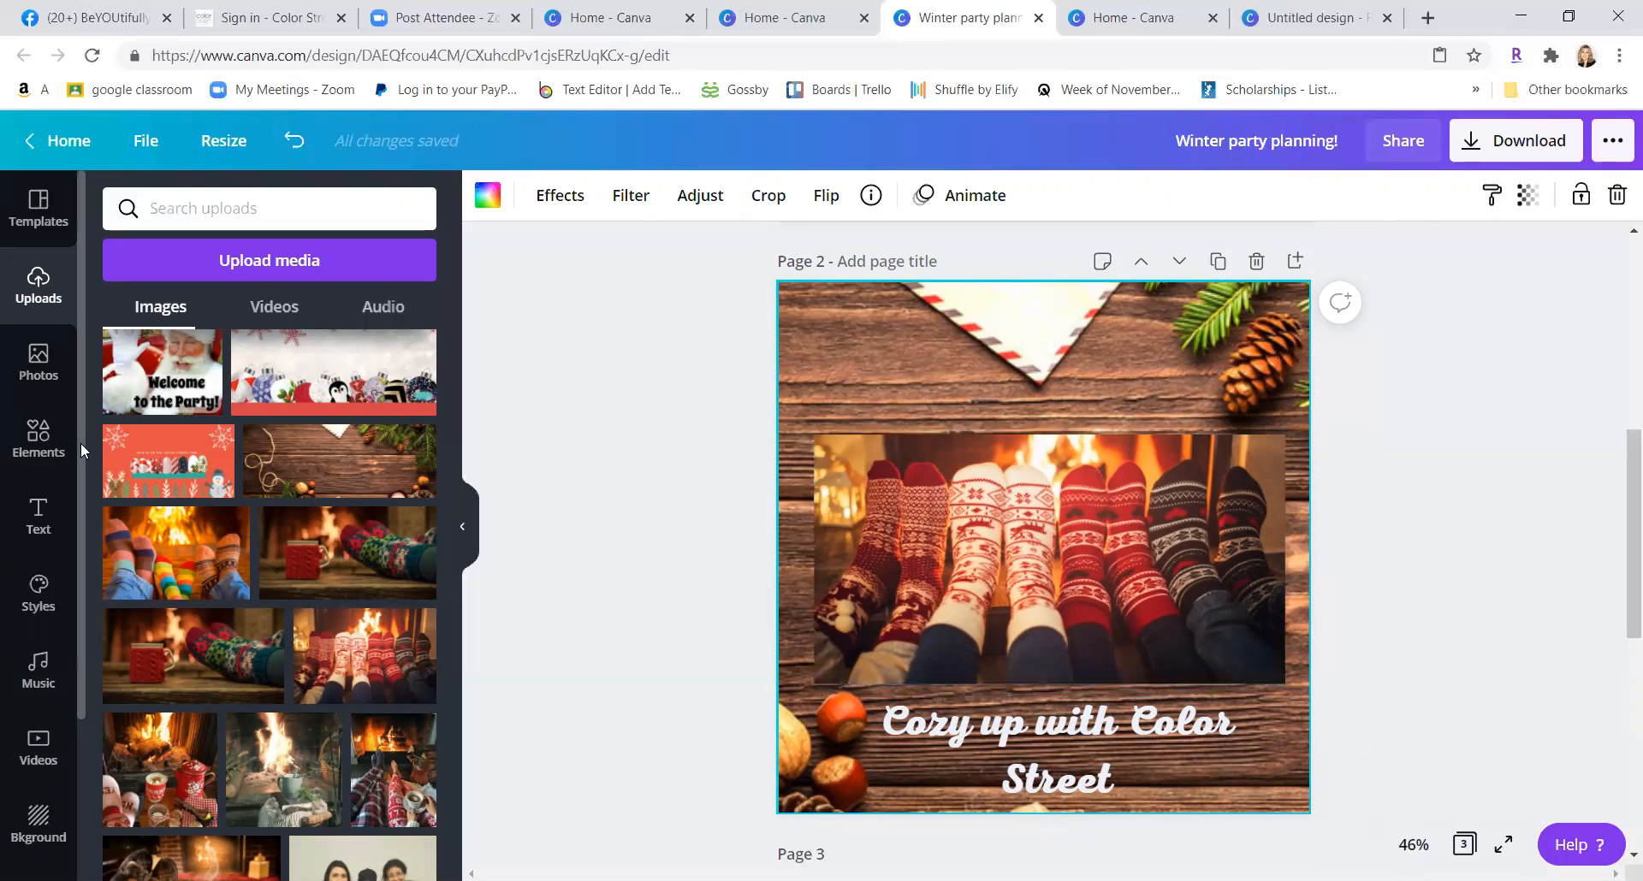
- Search the elements for "frame" and add the wide rounded rectangle frame to page 2
left_click(38, 445)
scroll(39, 453, "down", 3)
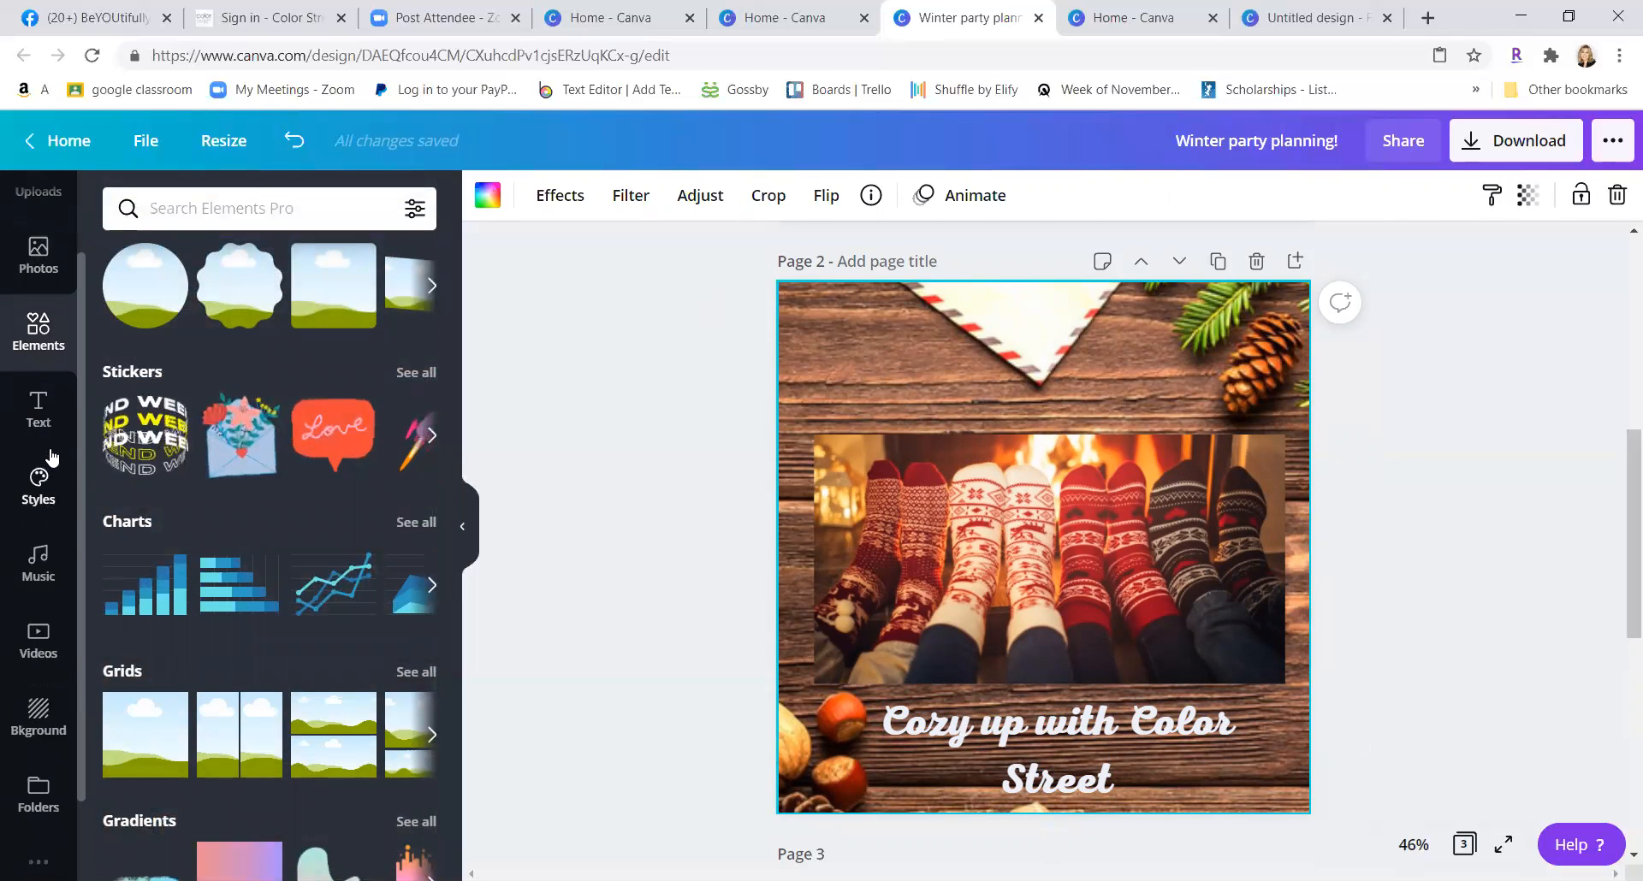
scroll(233, 540, "down", 4)
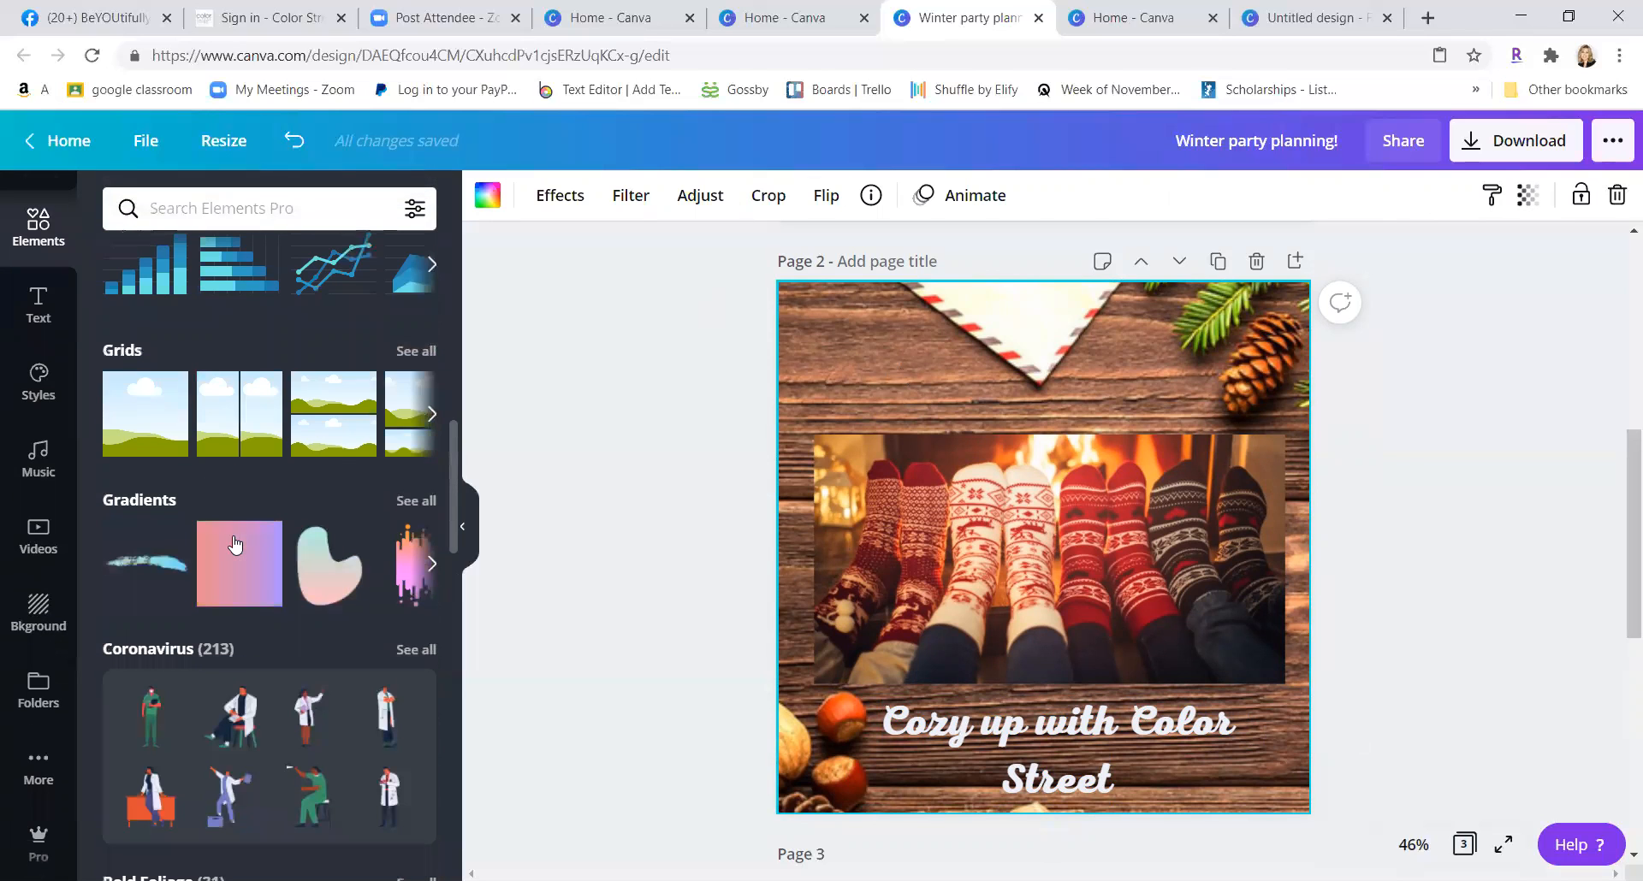
left_click(226, 210)
type("frame")
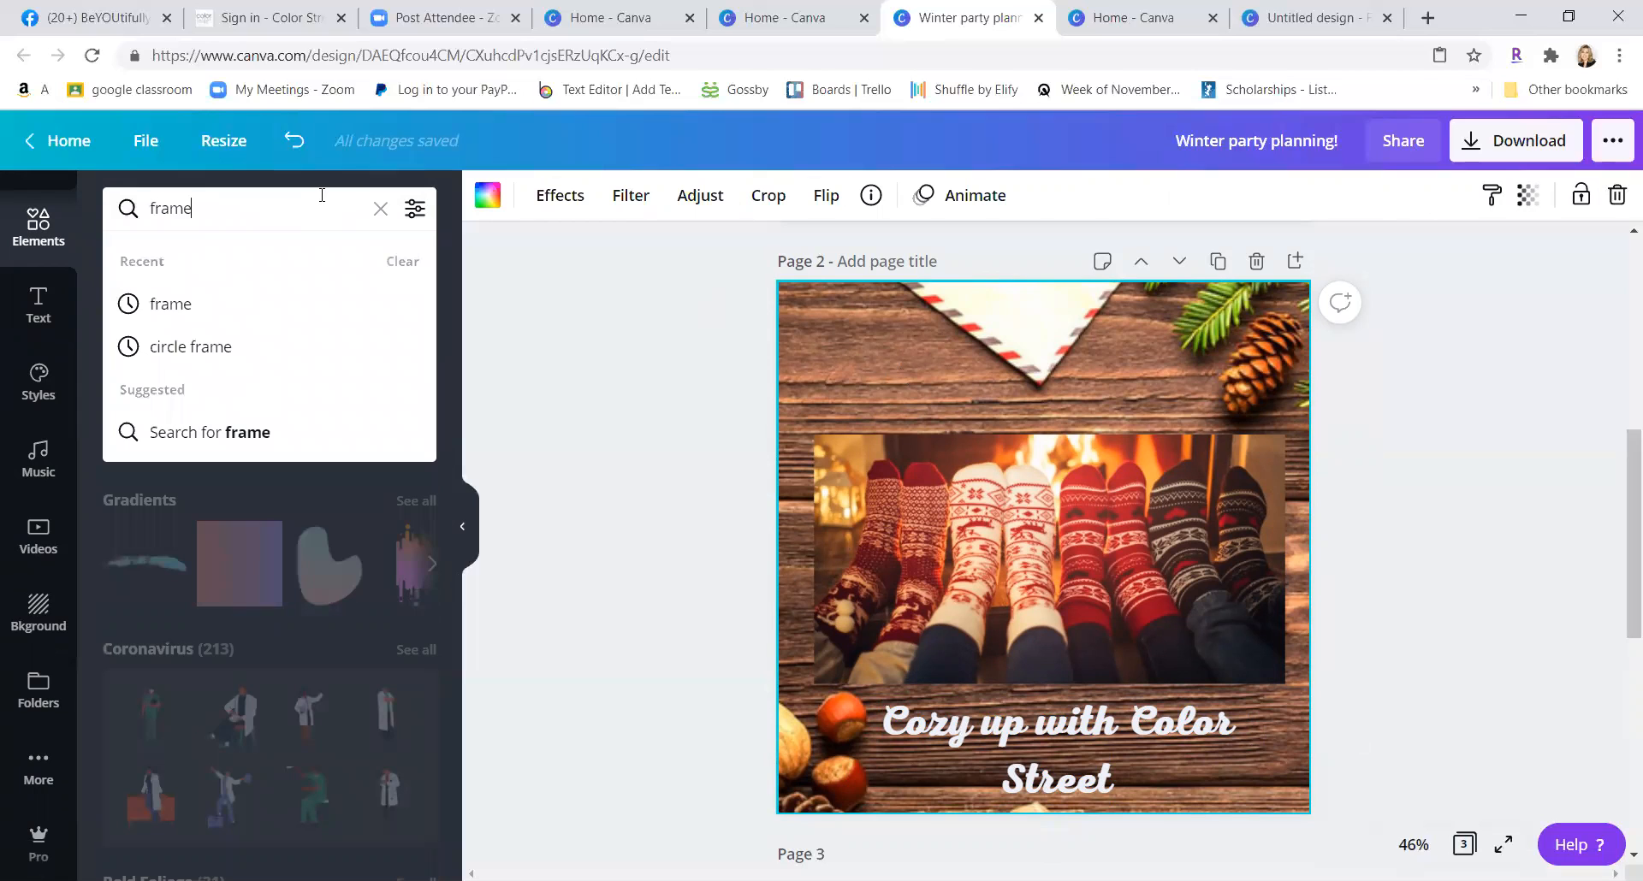
key("Return")
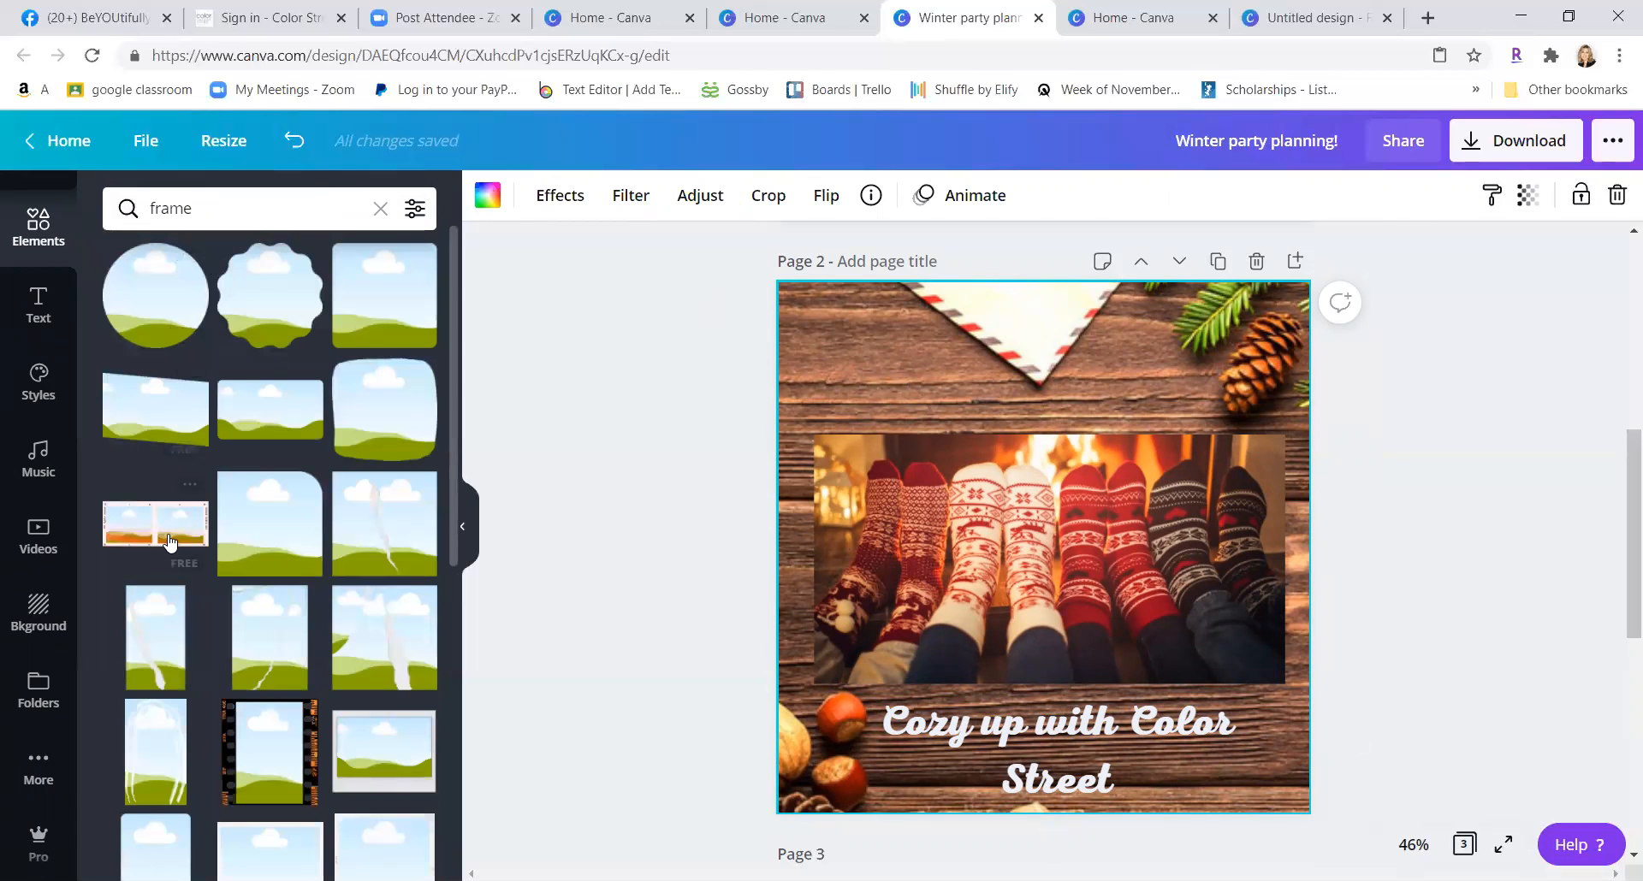
scroll(170, 544, "down", 5)
scroll(171, 530, "up", 6)
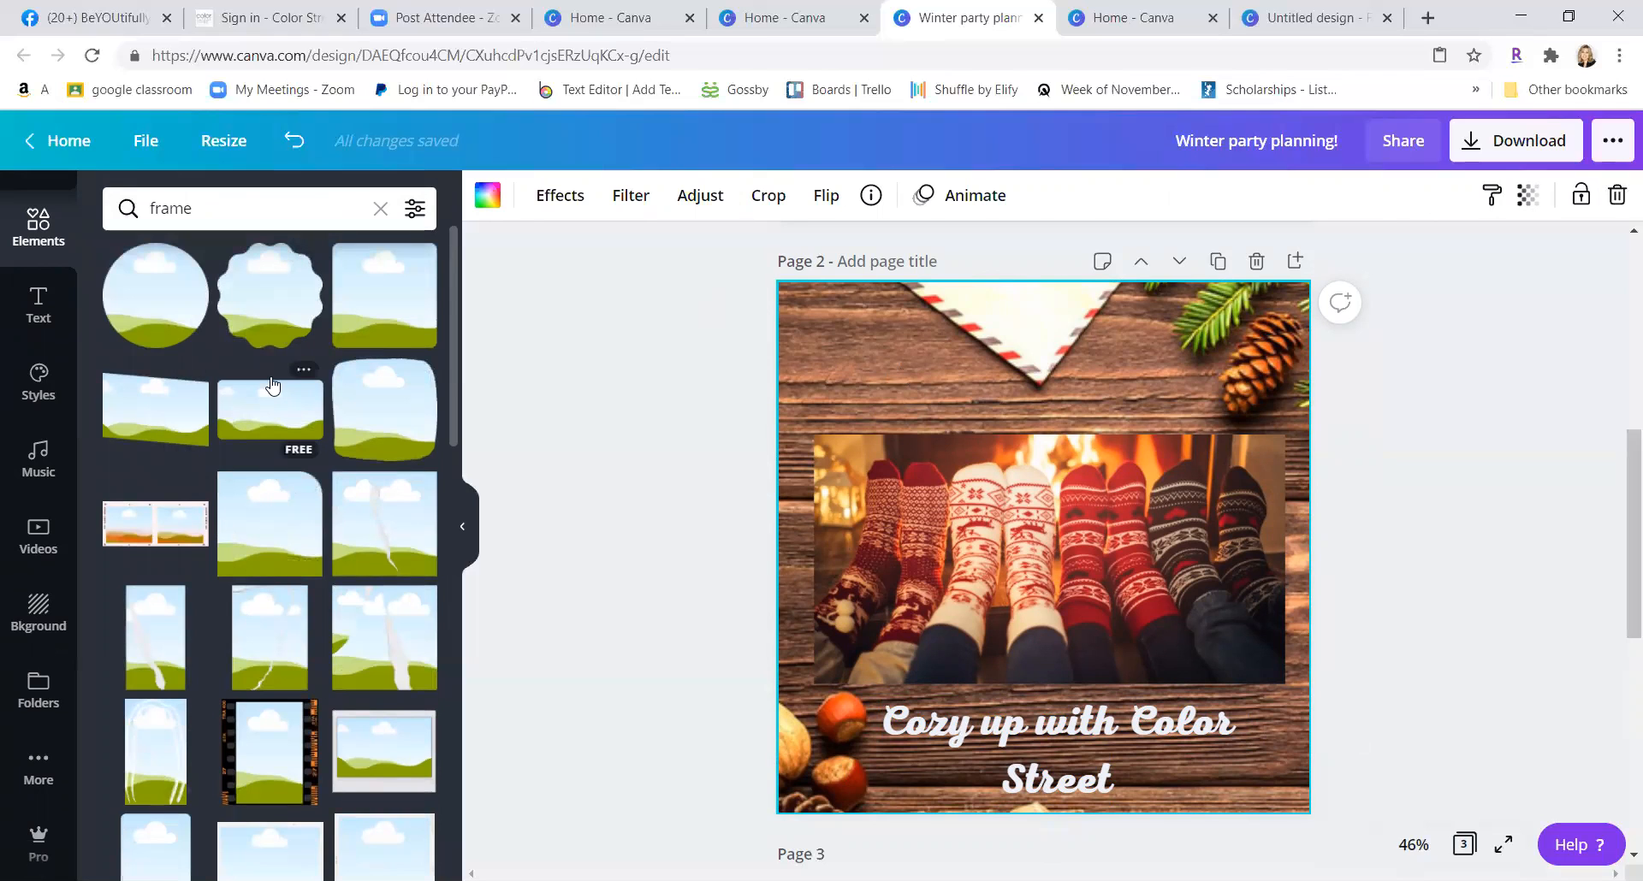
left_click(263, 425)
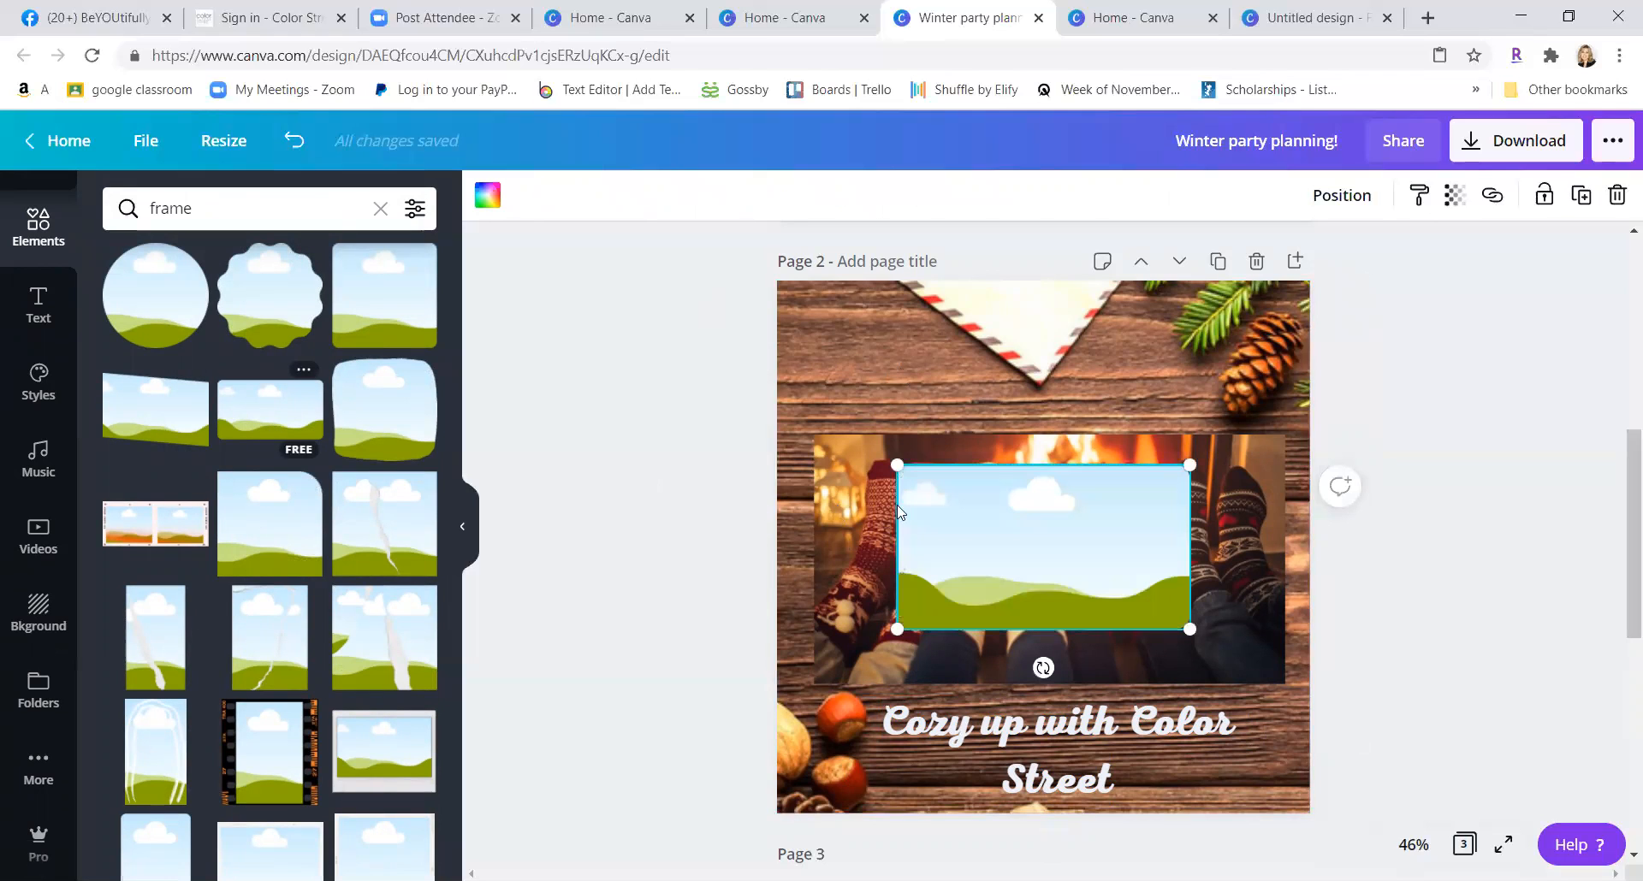
- Move and enlarge the rounded frame until it covers the sock photo with a narrow margin on every side
left_click_drag(957, 525, 884, 477)
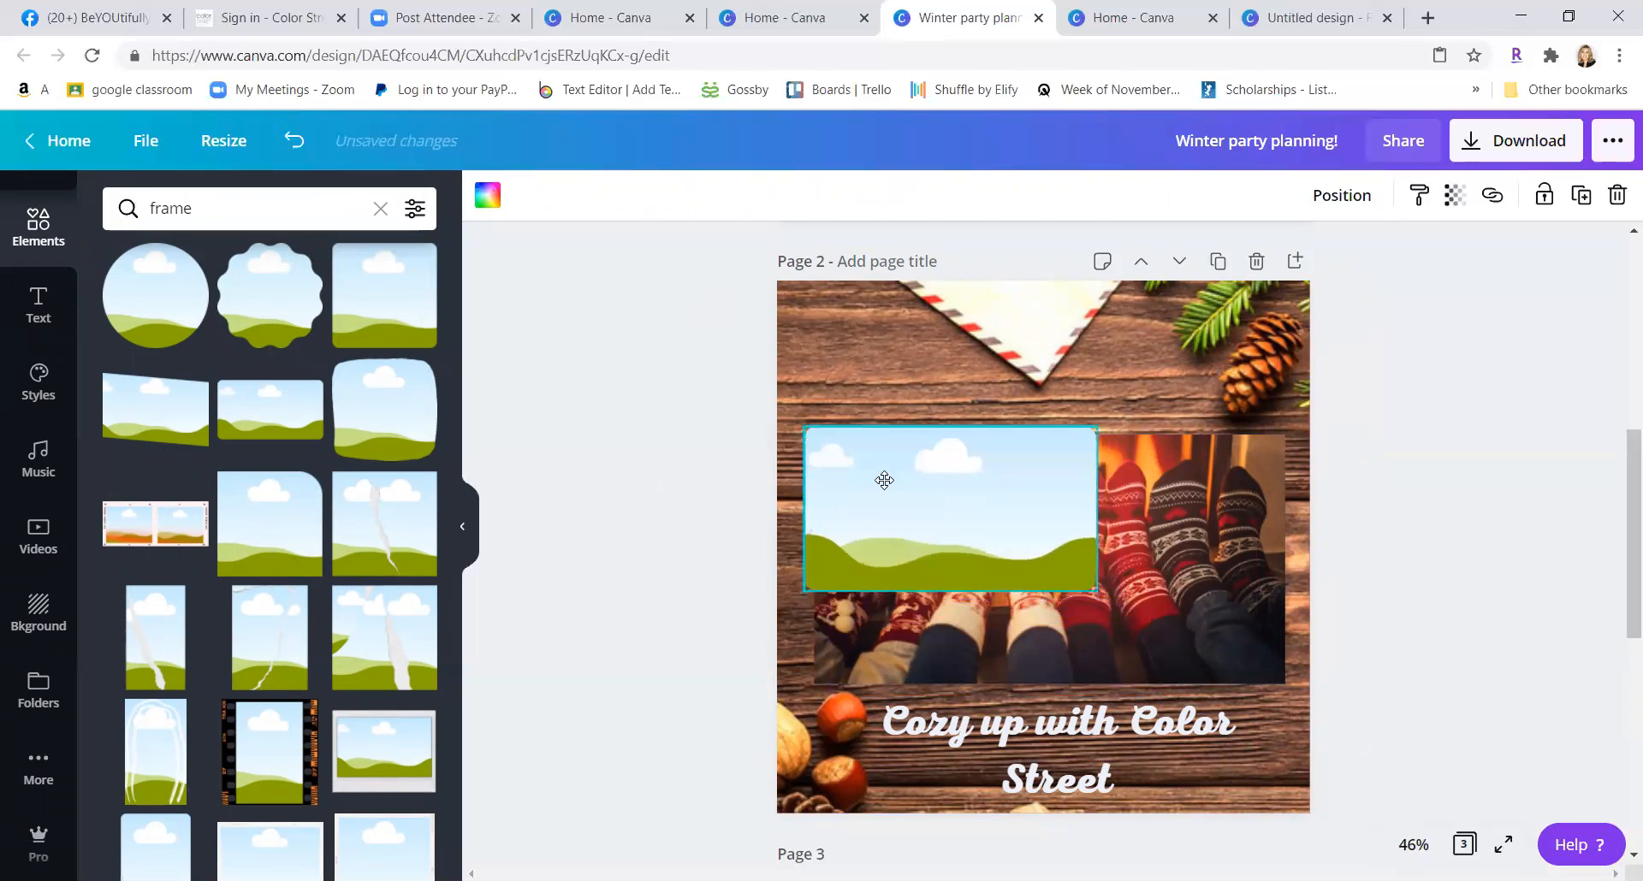
left_click_drag(1112, 602, 1296, 700)
left_click_drag(1053, 595, 1058, 589)
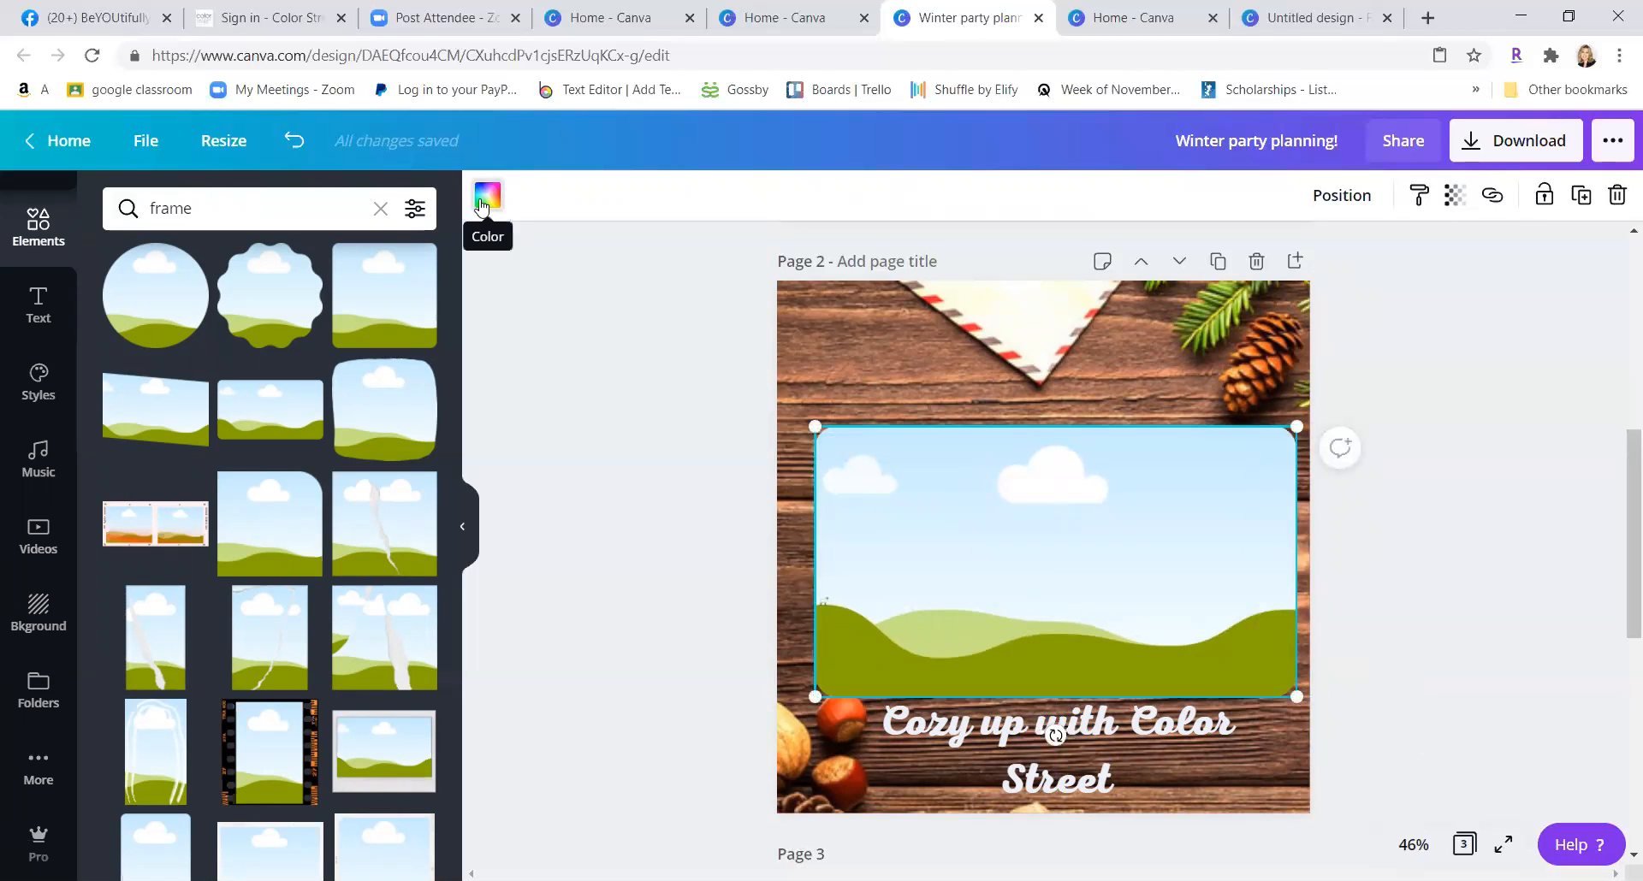
left_click_drag(813, 419, 800, 418)
- Recolor the frame with the bright red document color and send it backward behind the sock photo as a border
left_click(481, 199)
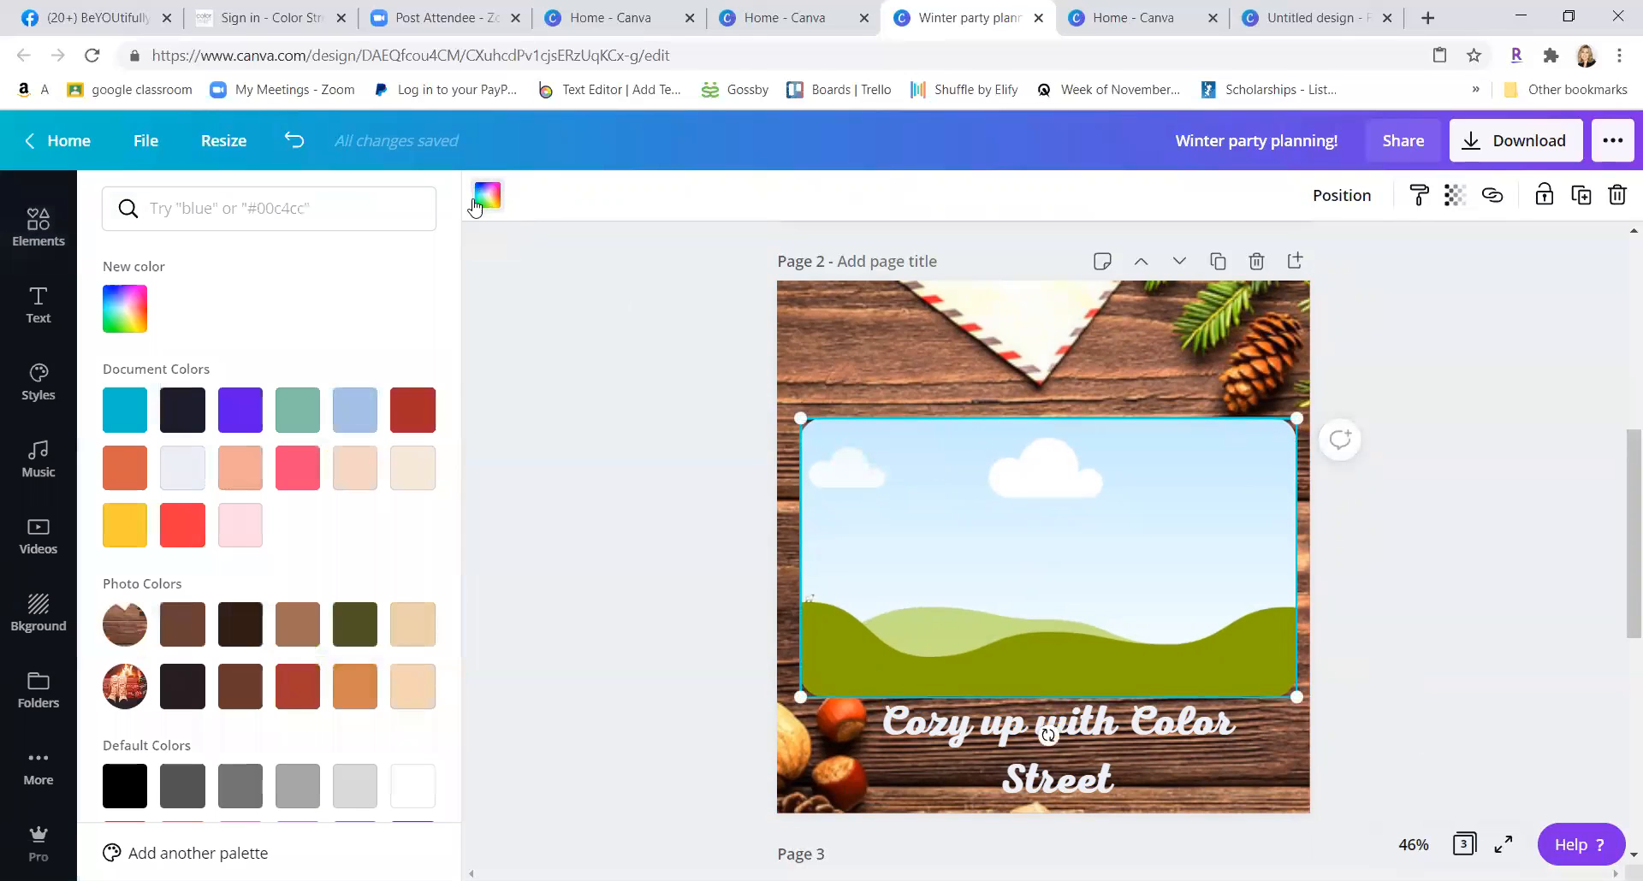
left_click(177, 534)
right_click(1018, 520)
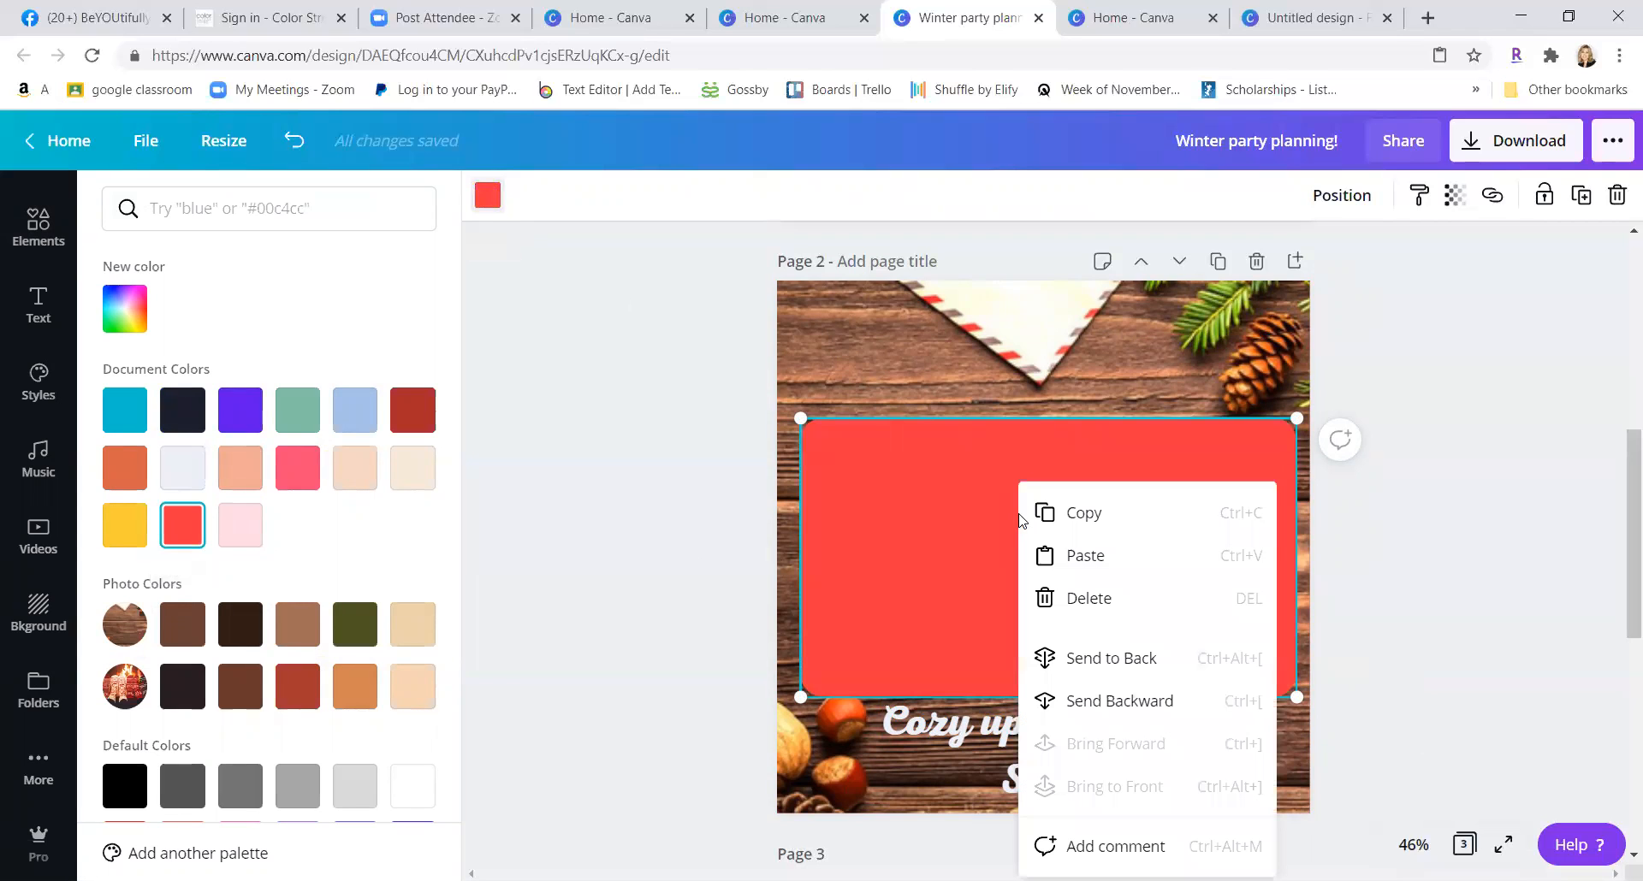
left_click(1094, 700)
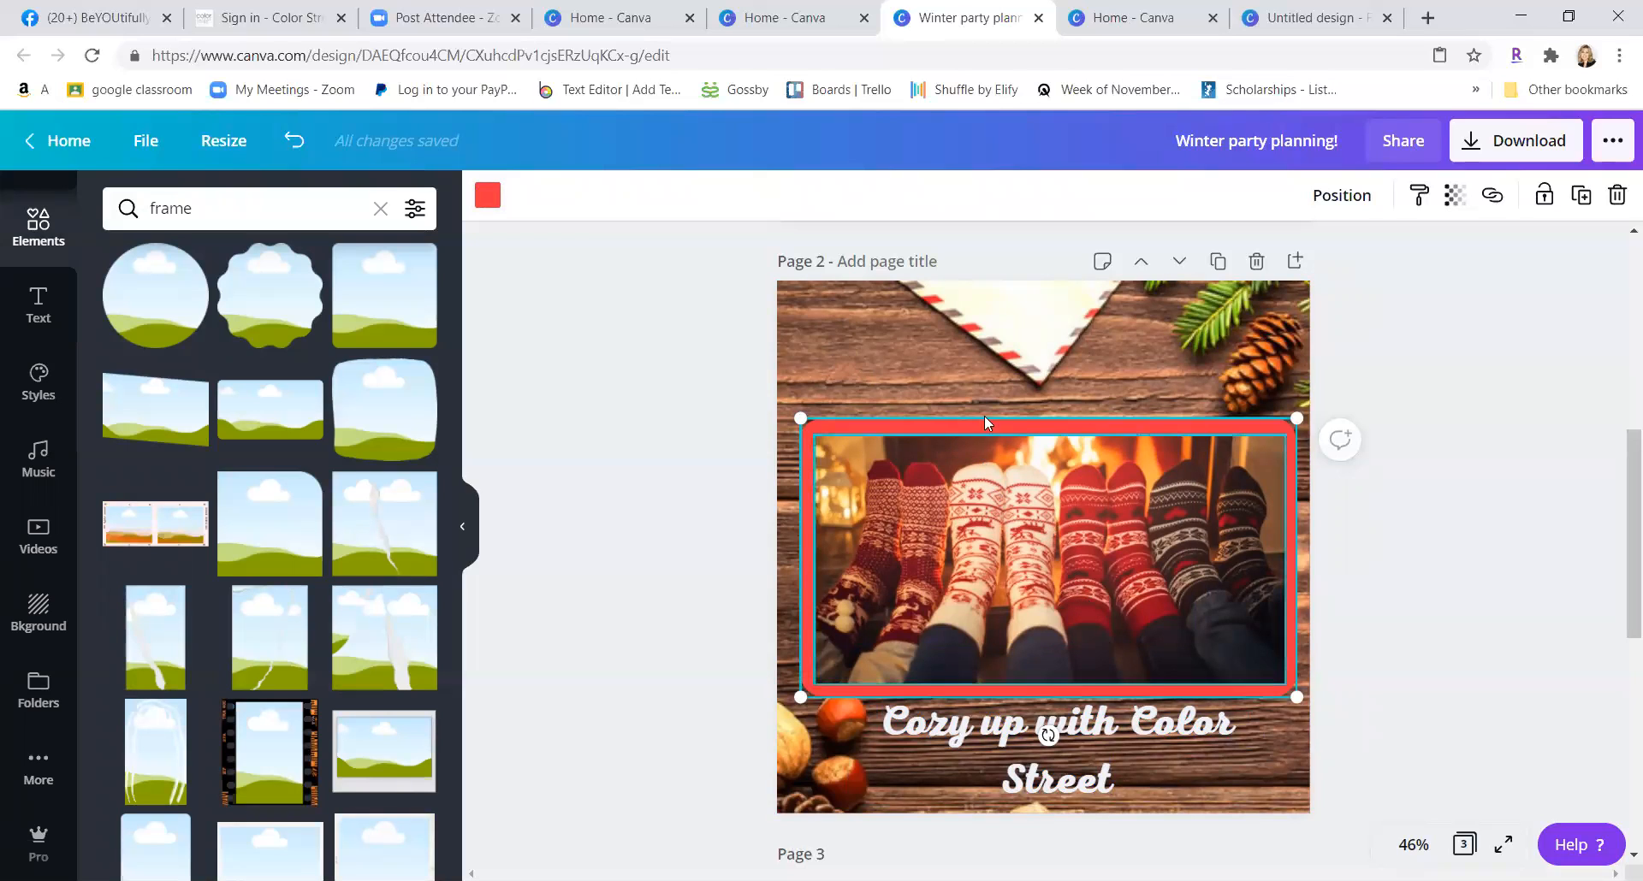
- Try to shift the red frame and the sock photo upward, and undo these changes
left_click_drag(995, 422, 996, 402)
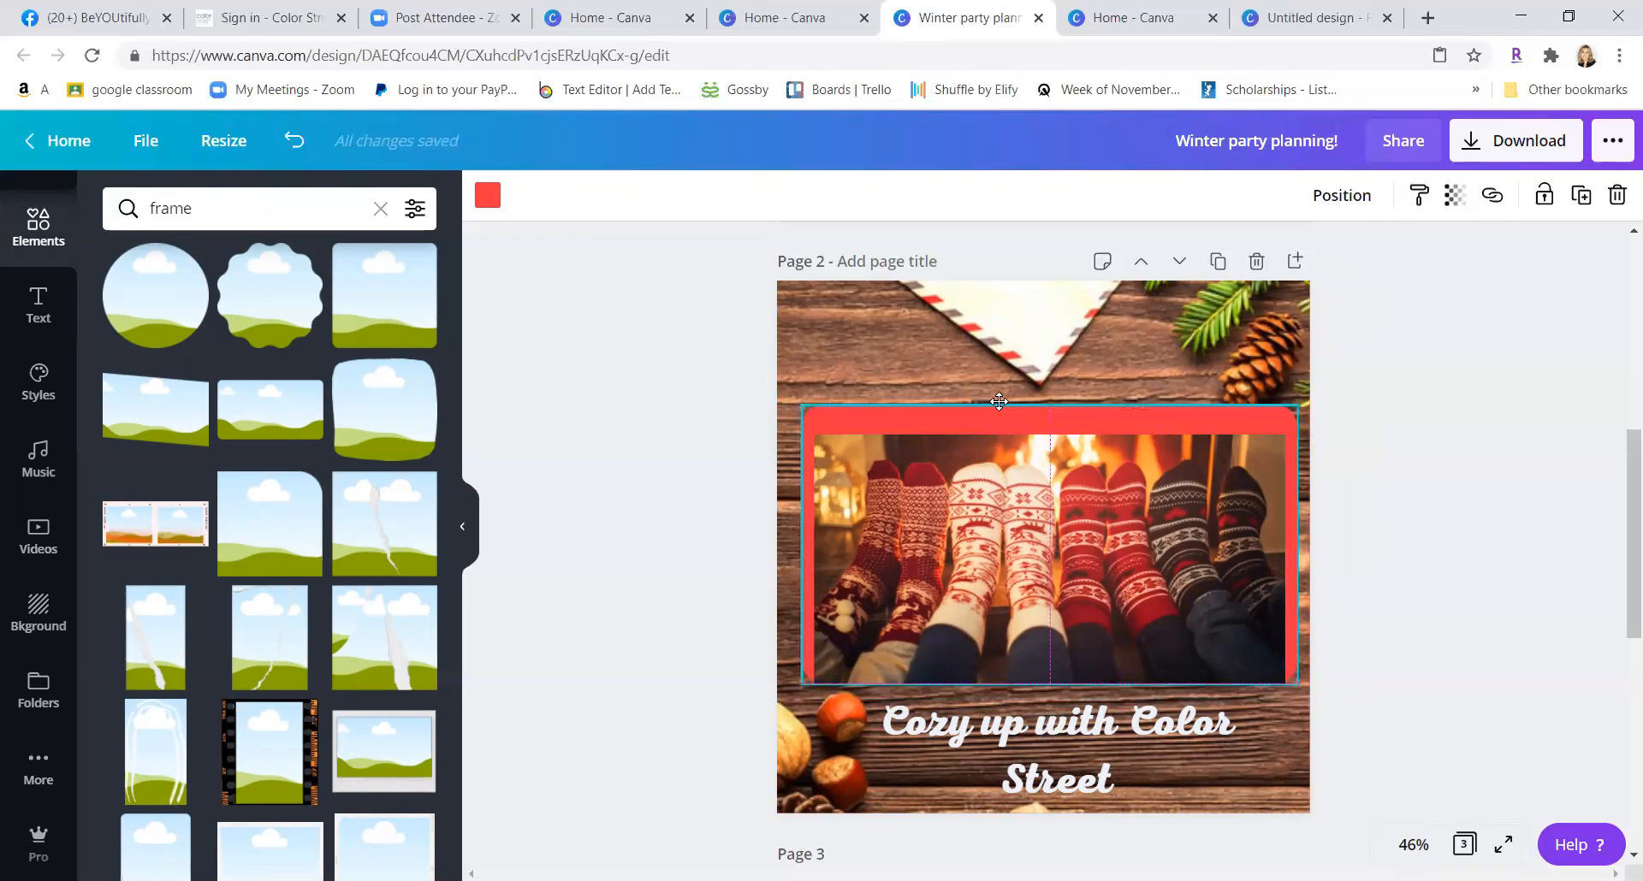
left_click_drag(1031, 490, 1037, 477)
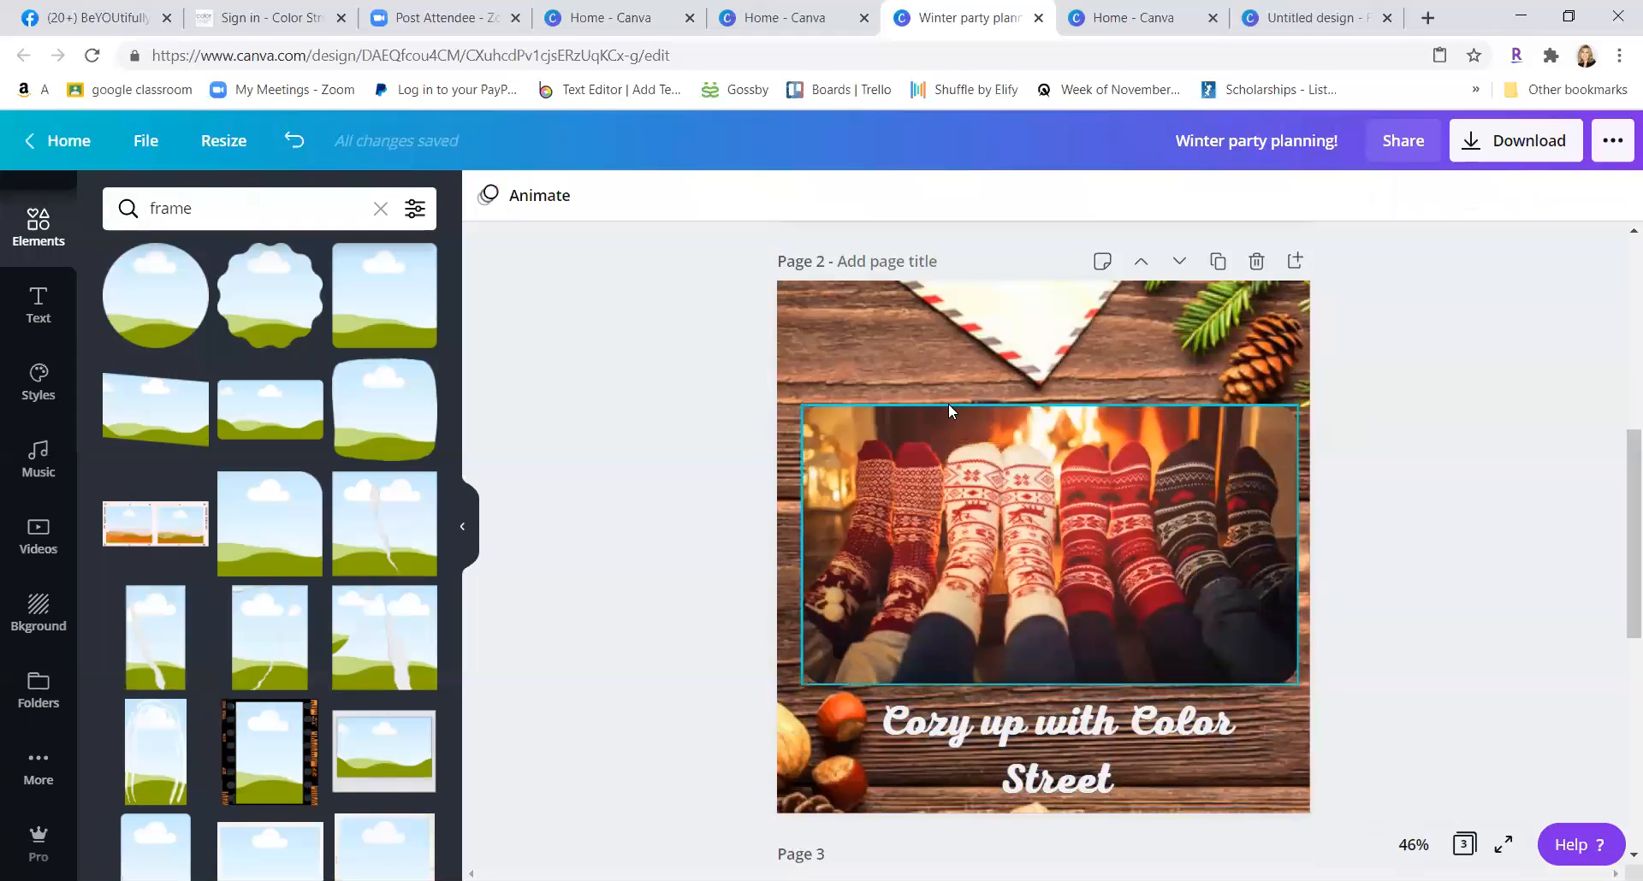
mouse_move(801, 405)
left_mouse_down()
mouse_move(826, 423)
mouse_move(794, 419)
mouse_move(796, 402)
left_mouse_up()
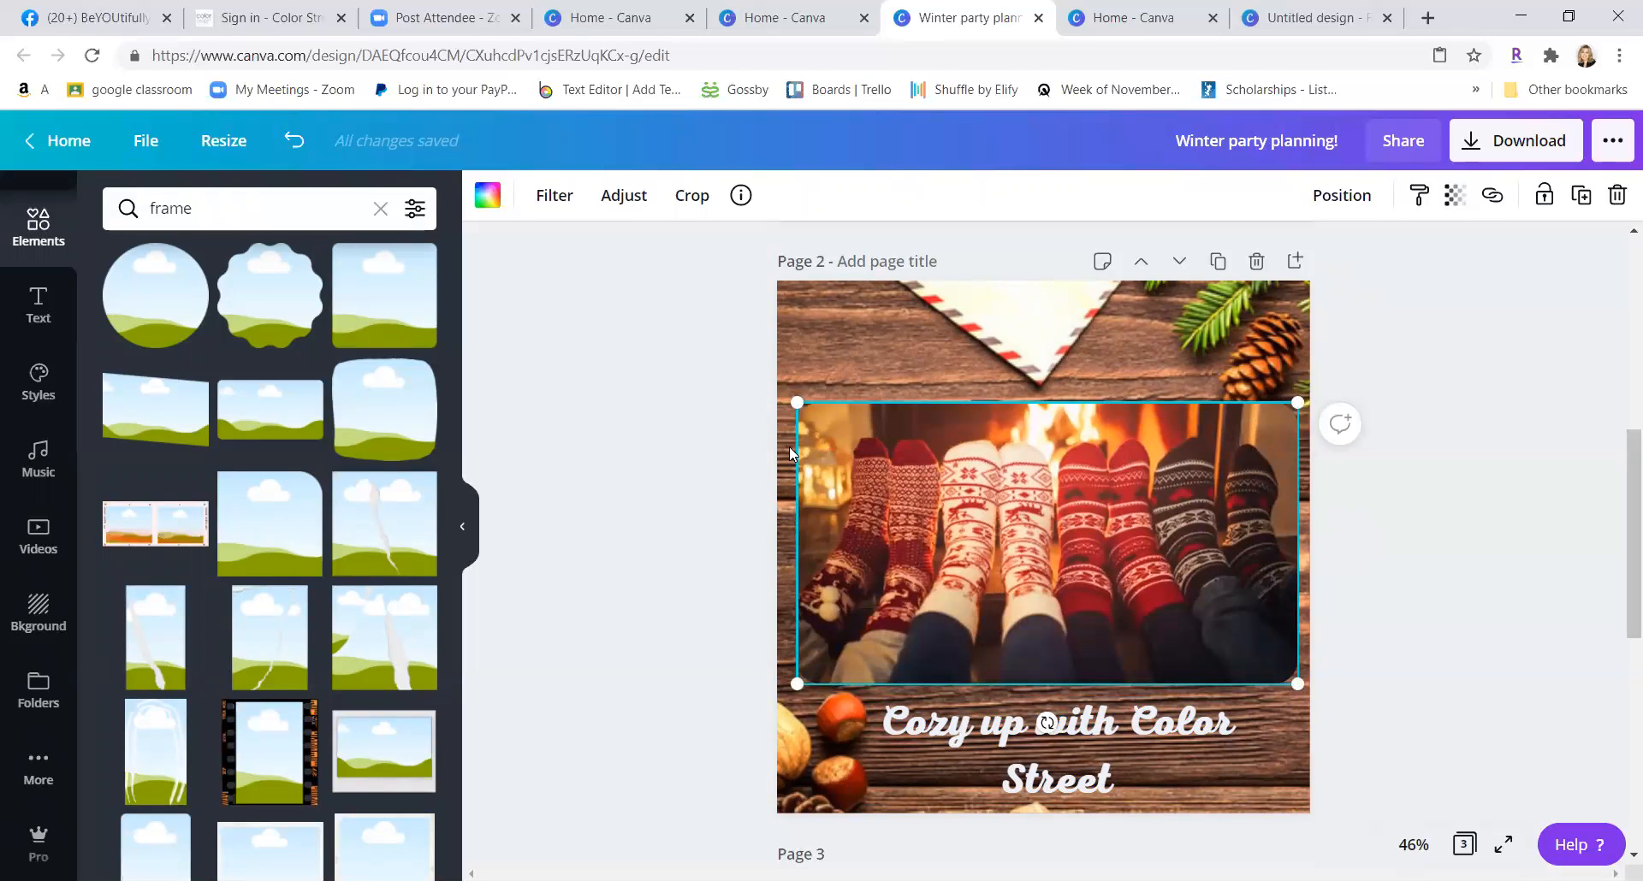
left_click(293, 141)
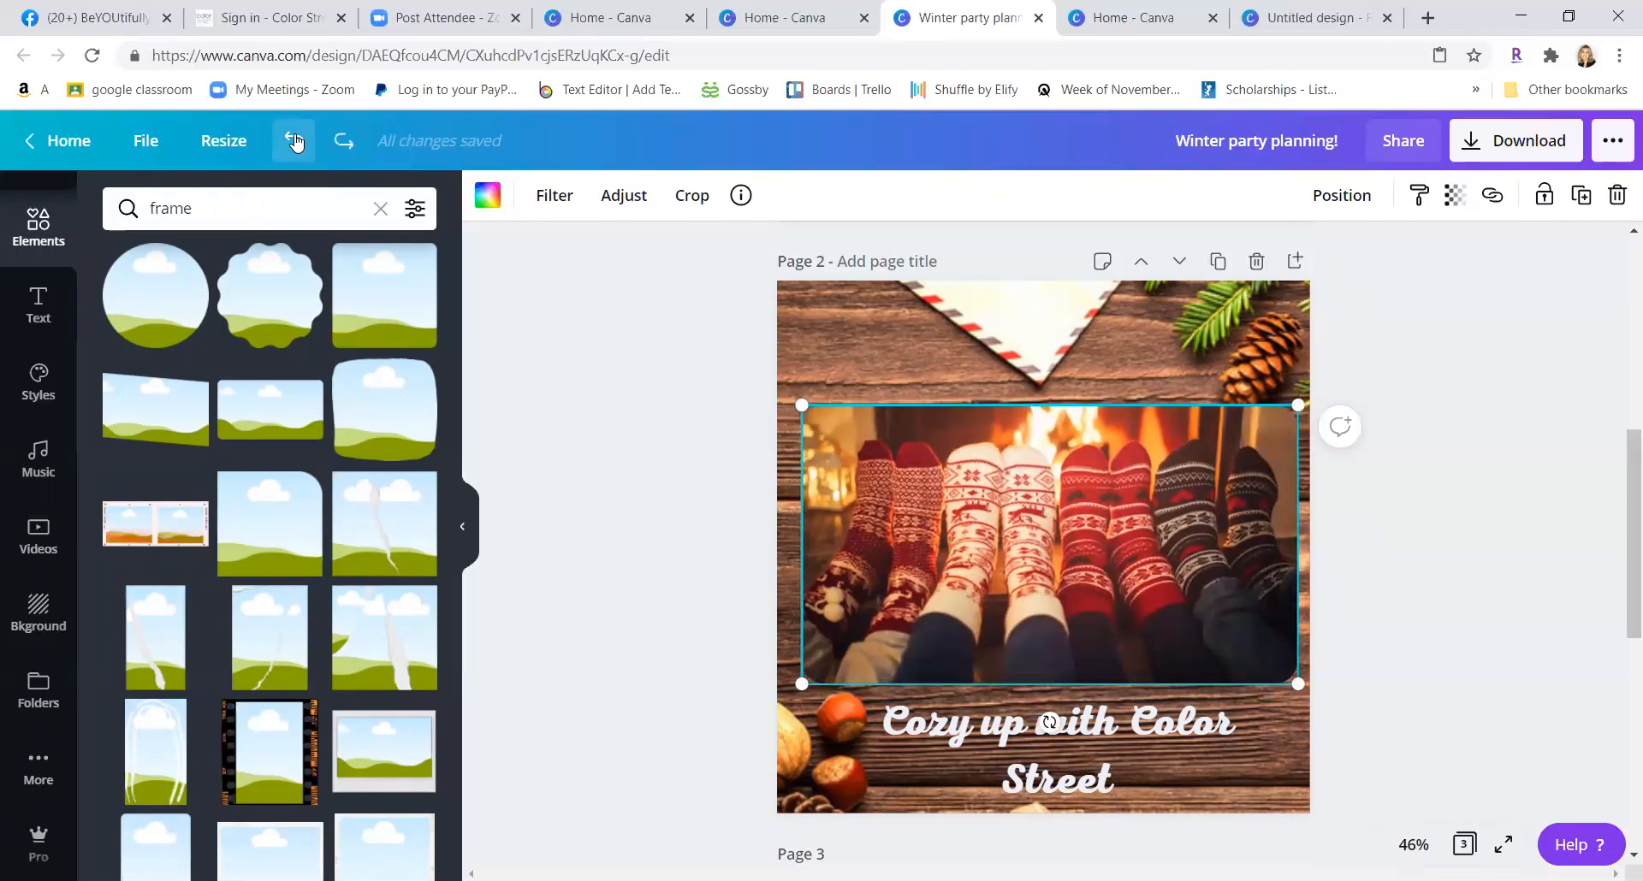
left_click(294, 141)
left_click_drag(1106, 558, 1103, 547)
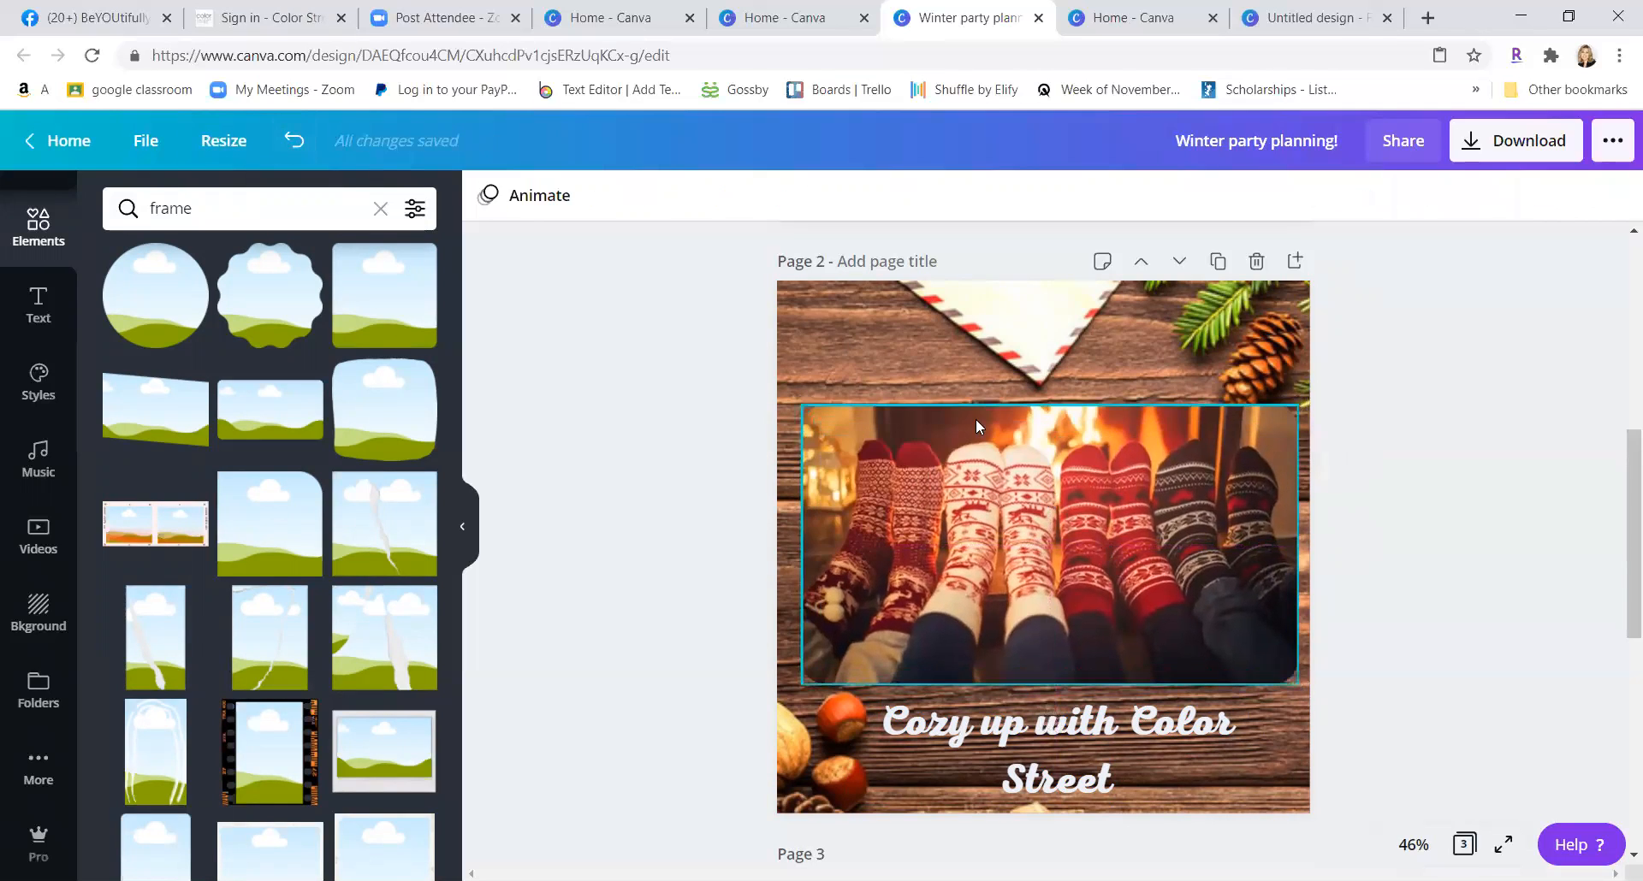
left_click(293, 141)
left_click(294, 142)
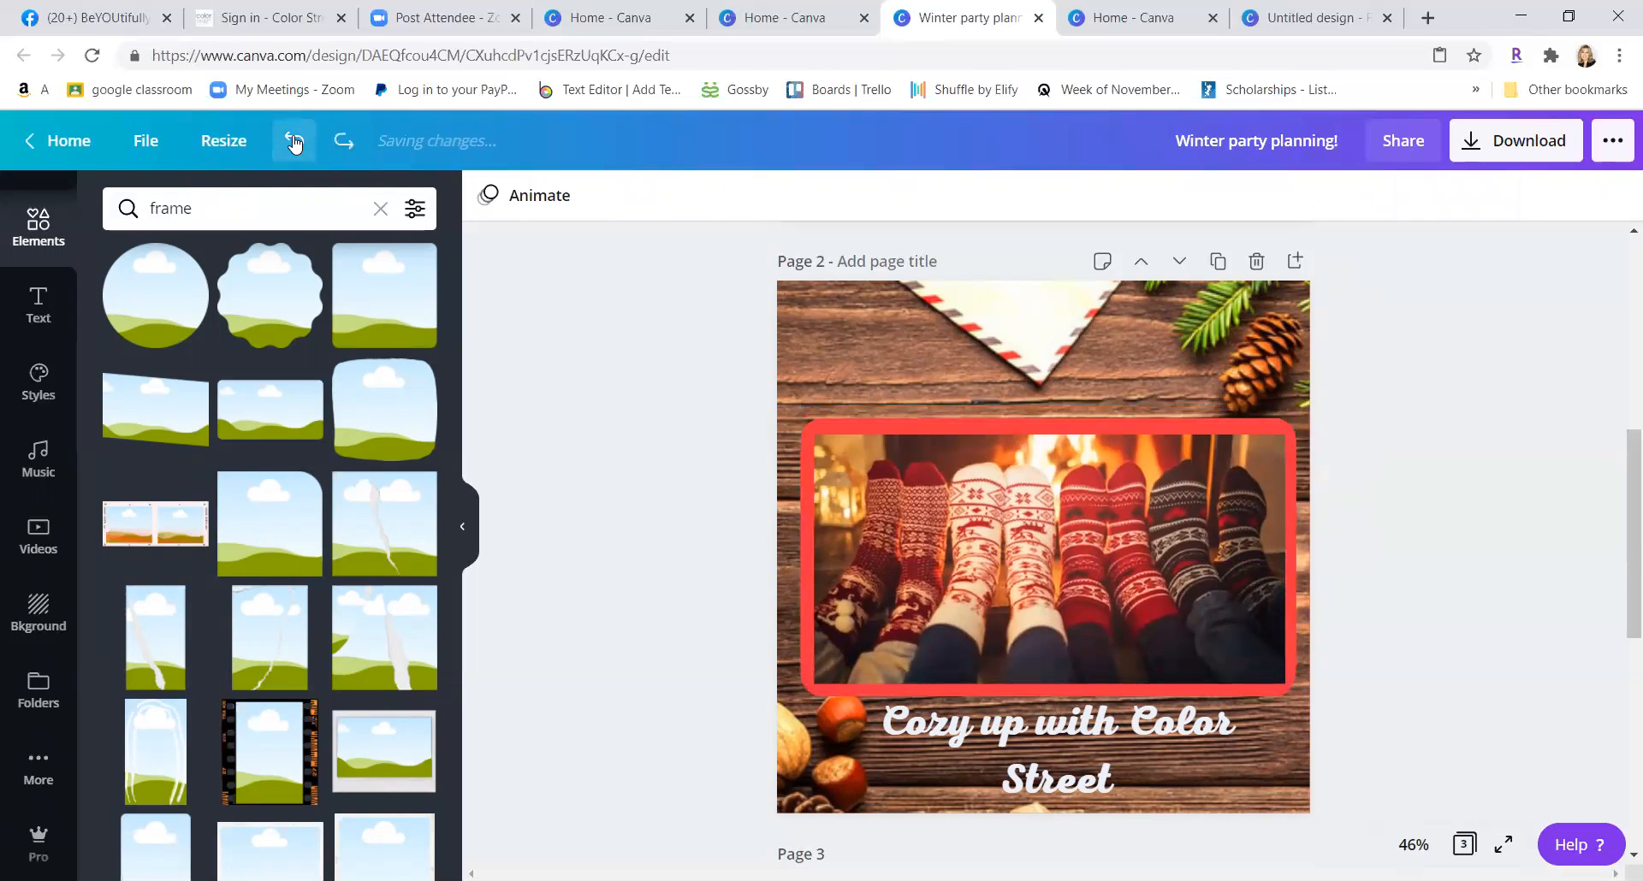
left_click(876, 364)
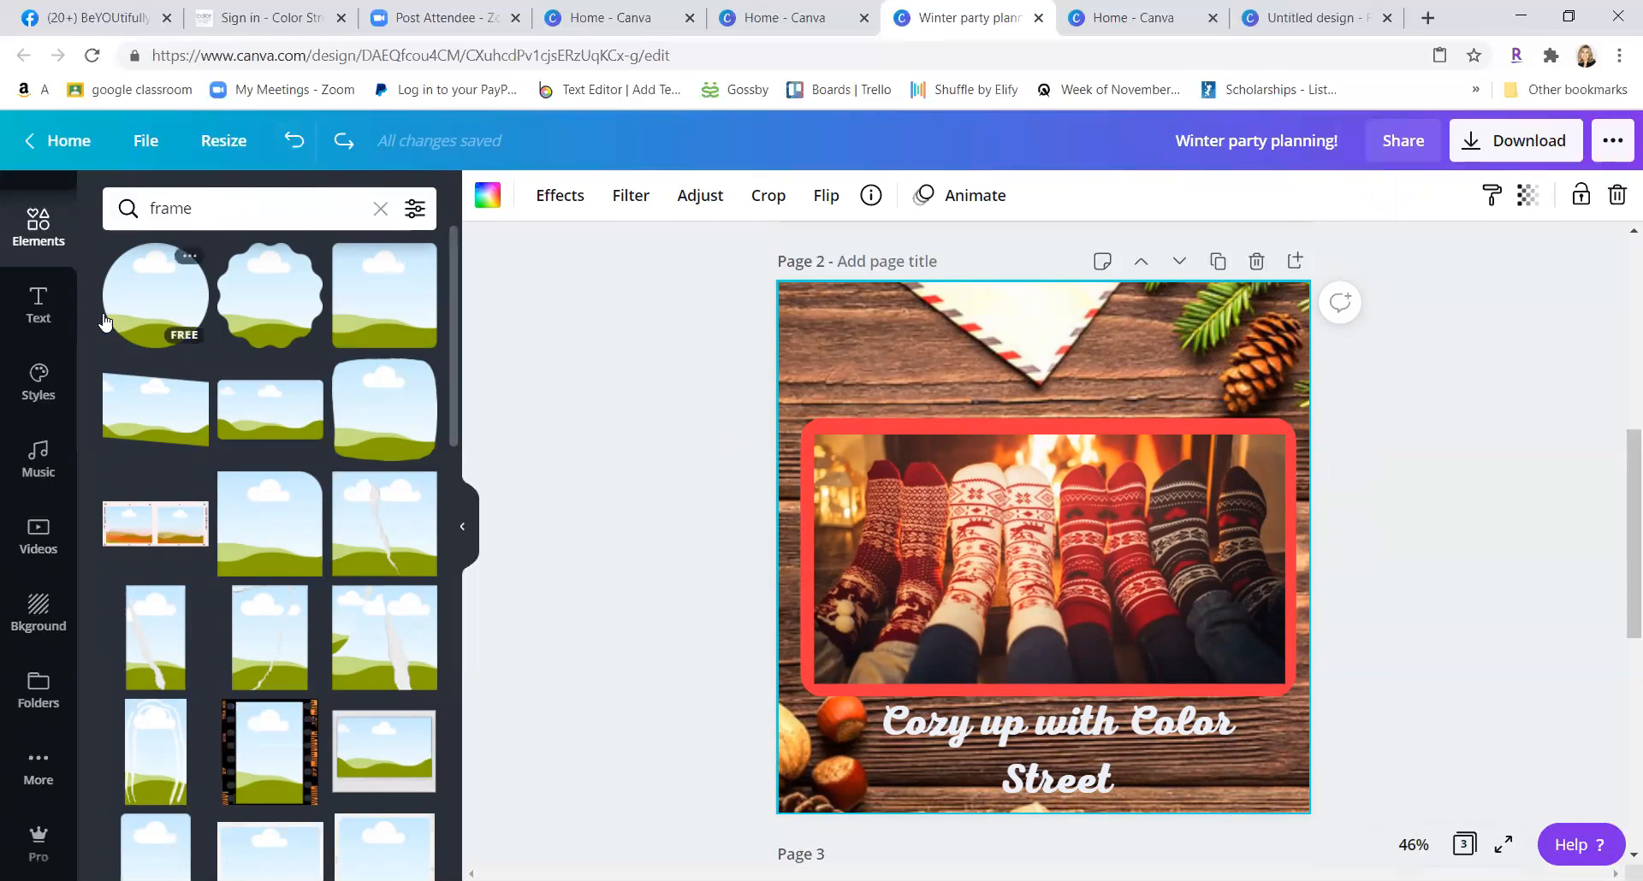
left_click(137, 208)
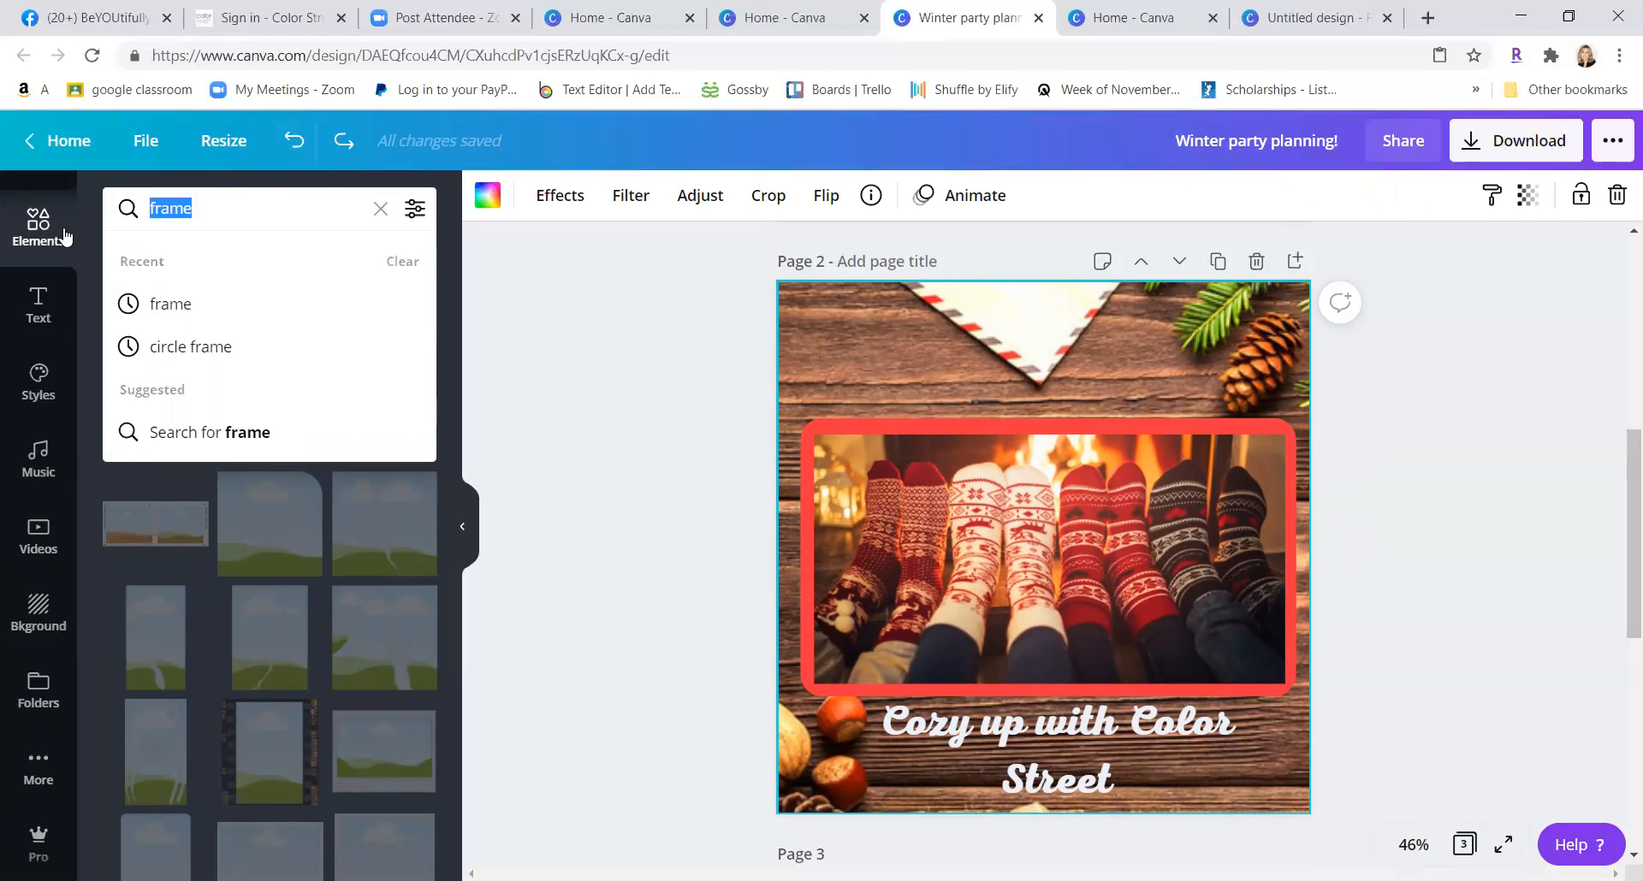
left_click(97, 216)
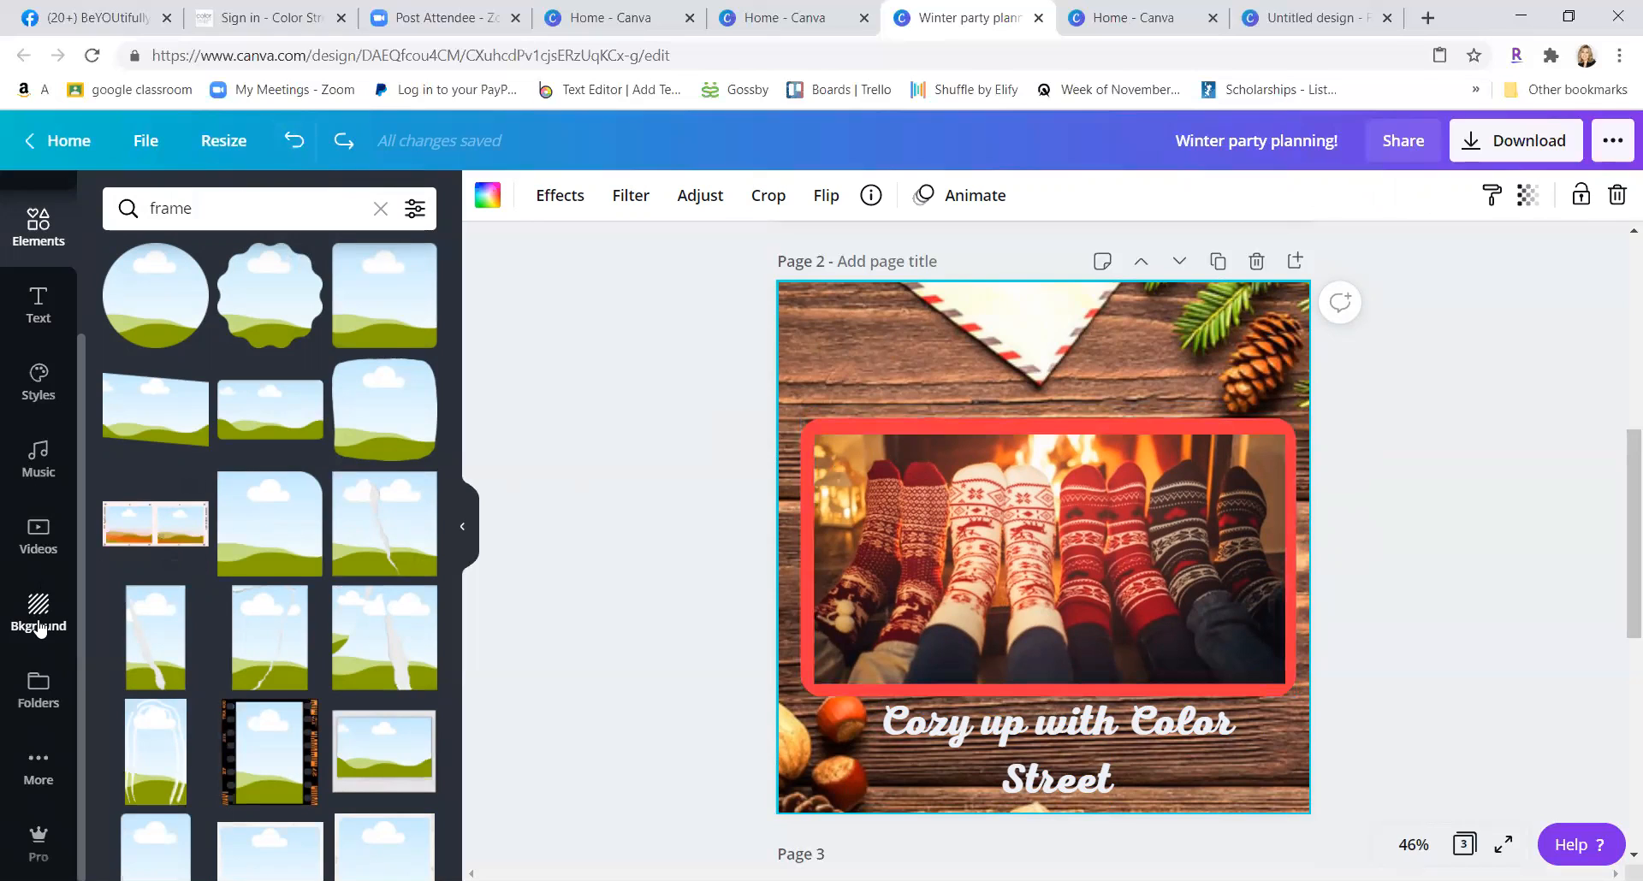
- Find the uploaded portrait of the woman in red holding a nail set and add it to page 2
scroll(30, 563, "up", 3)
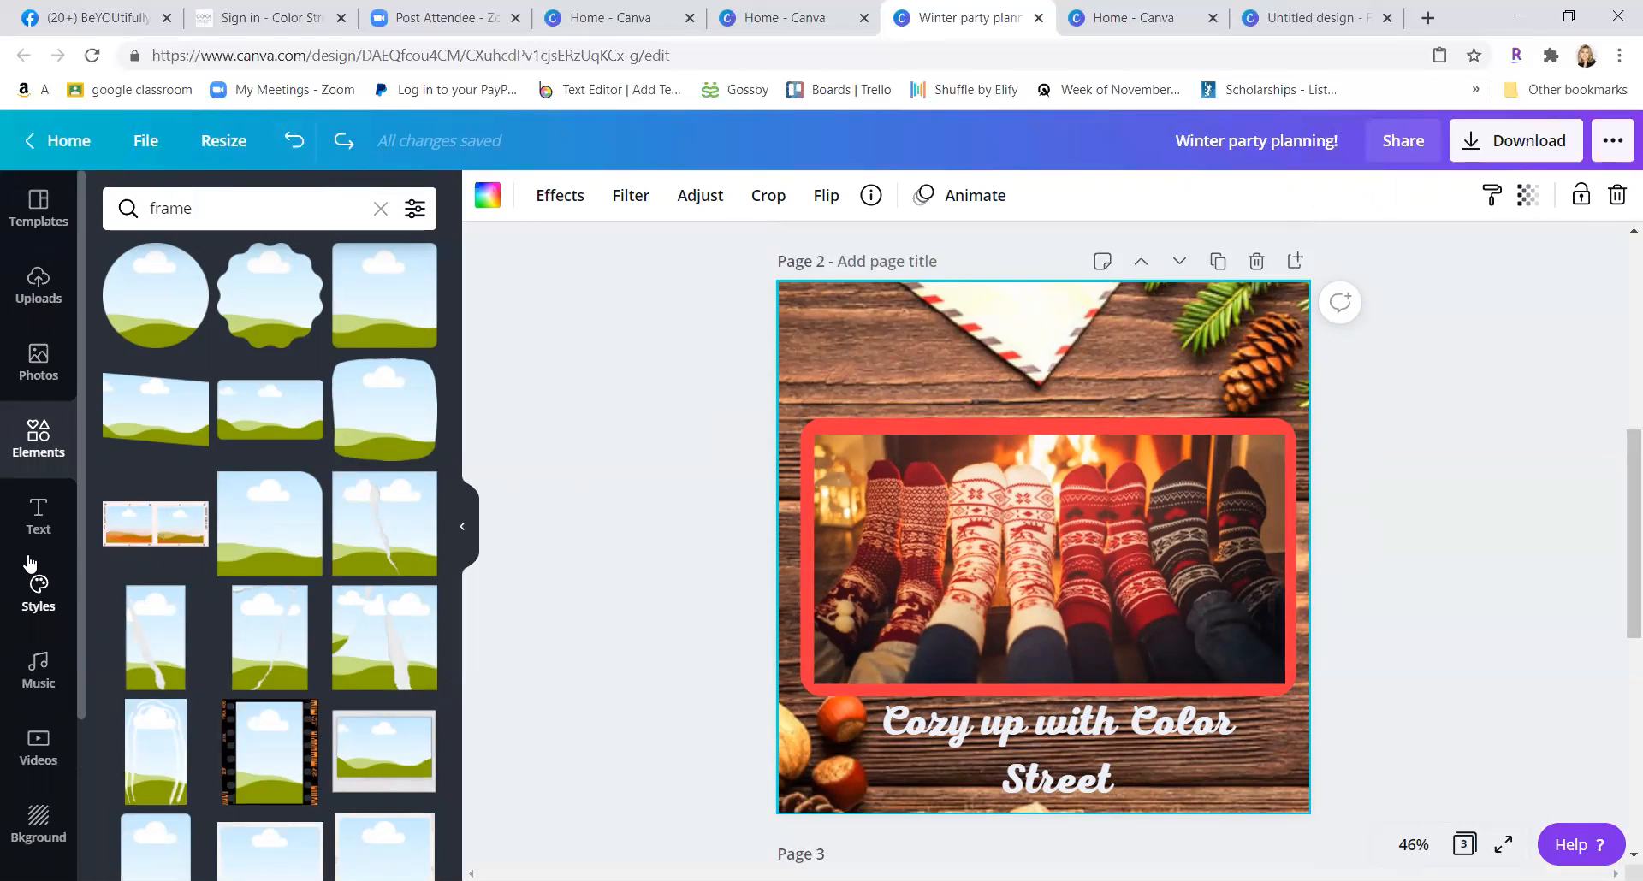
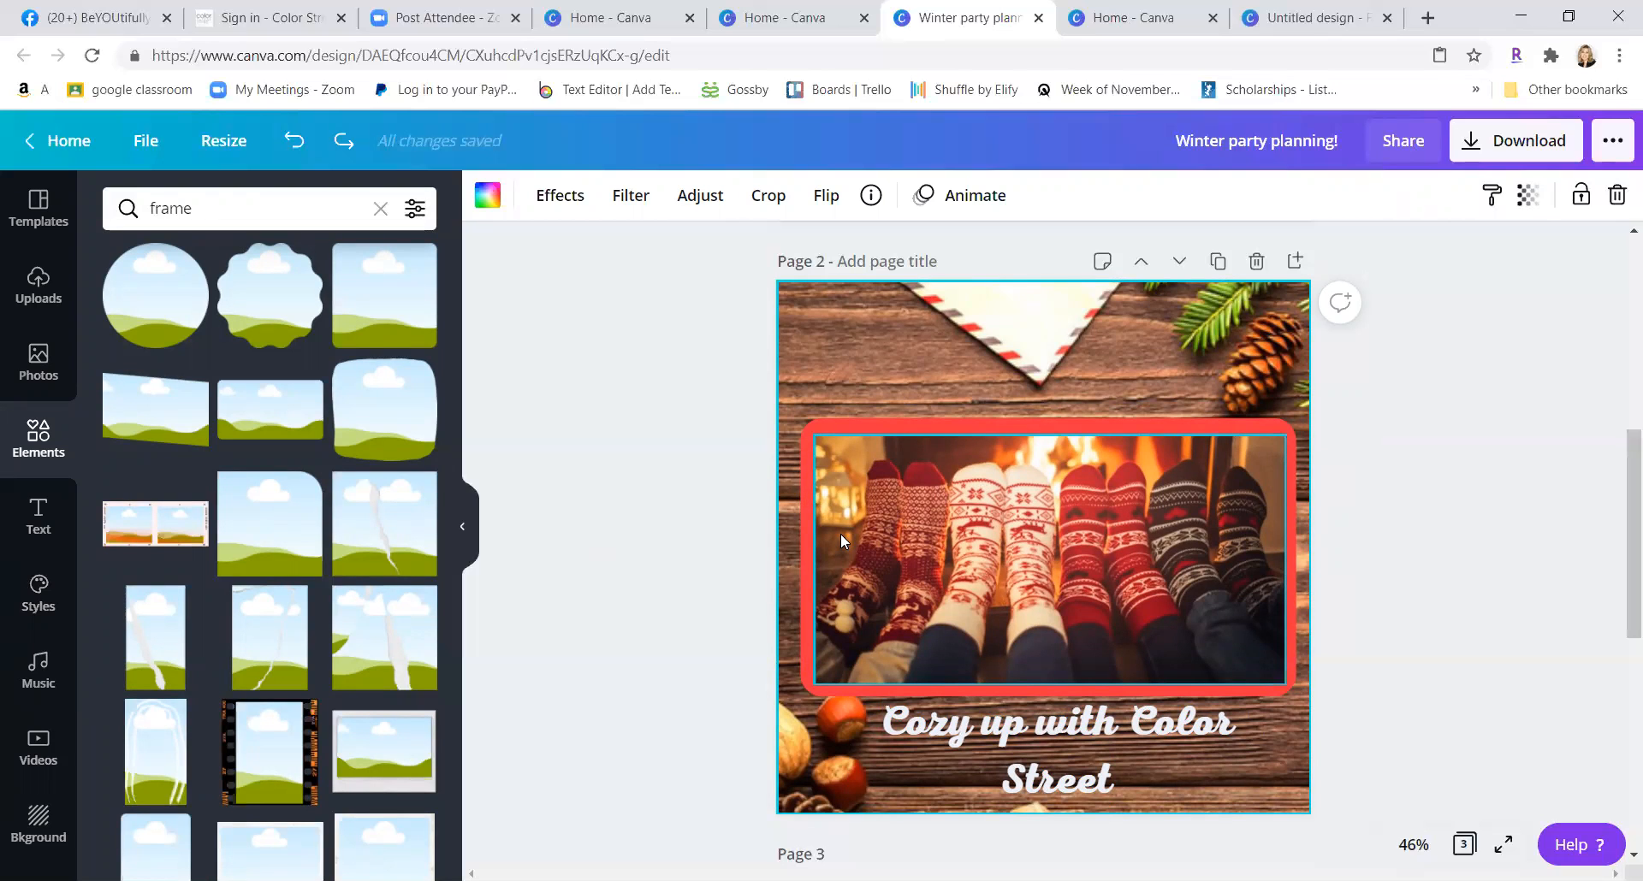
left_click(34, 283)
scroll(255, 578, "down", 5)
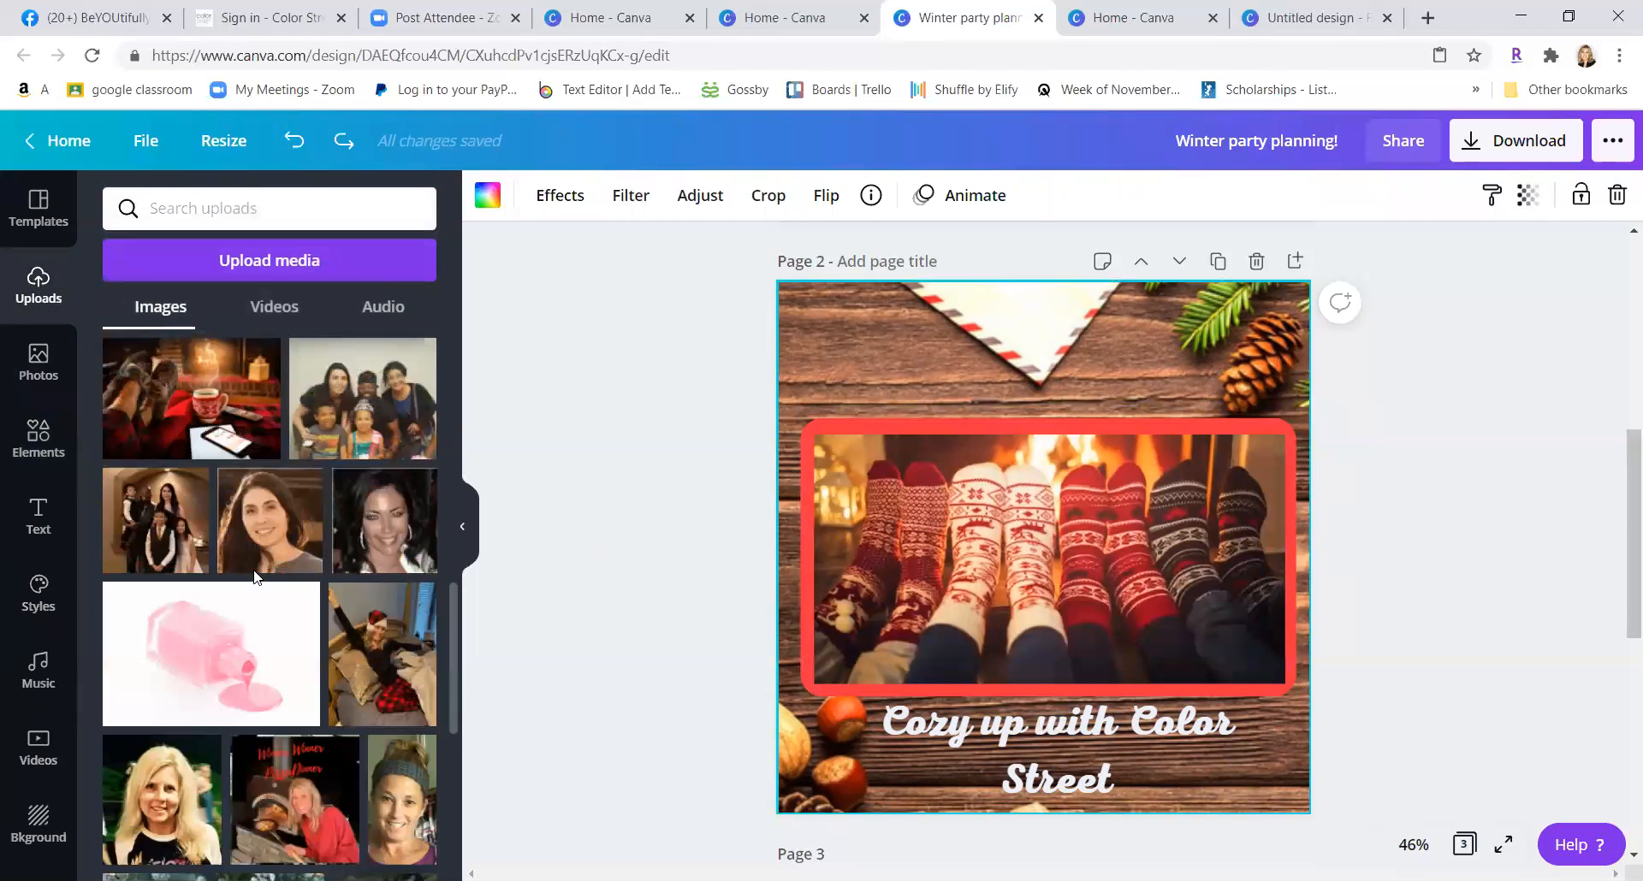
scroll(255, 578, "down", 10)
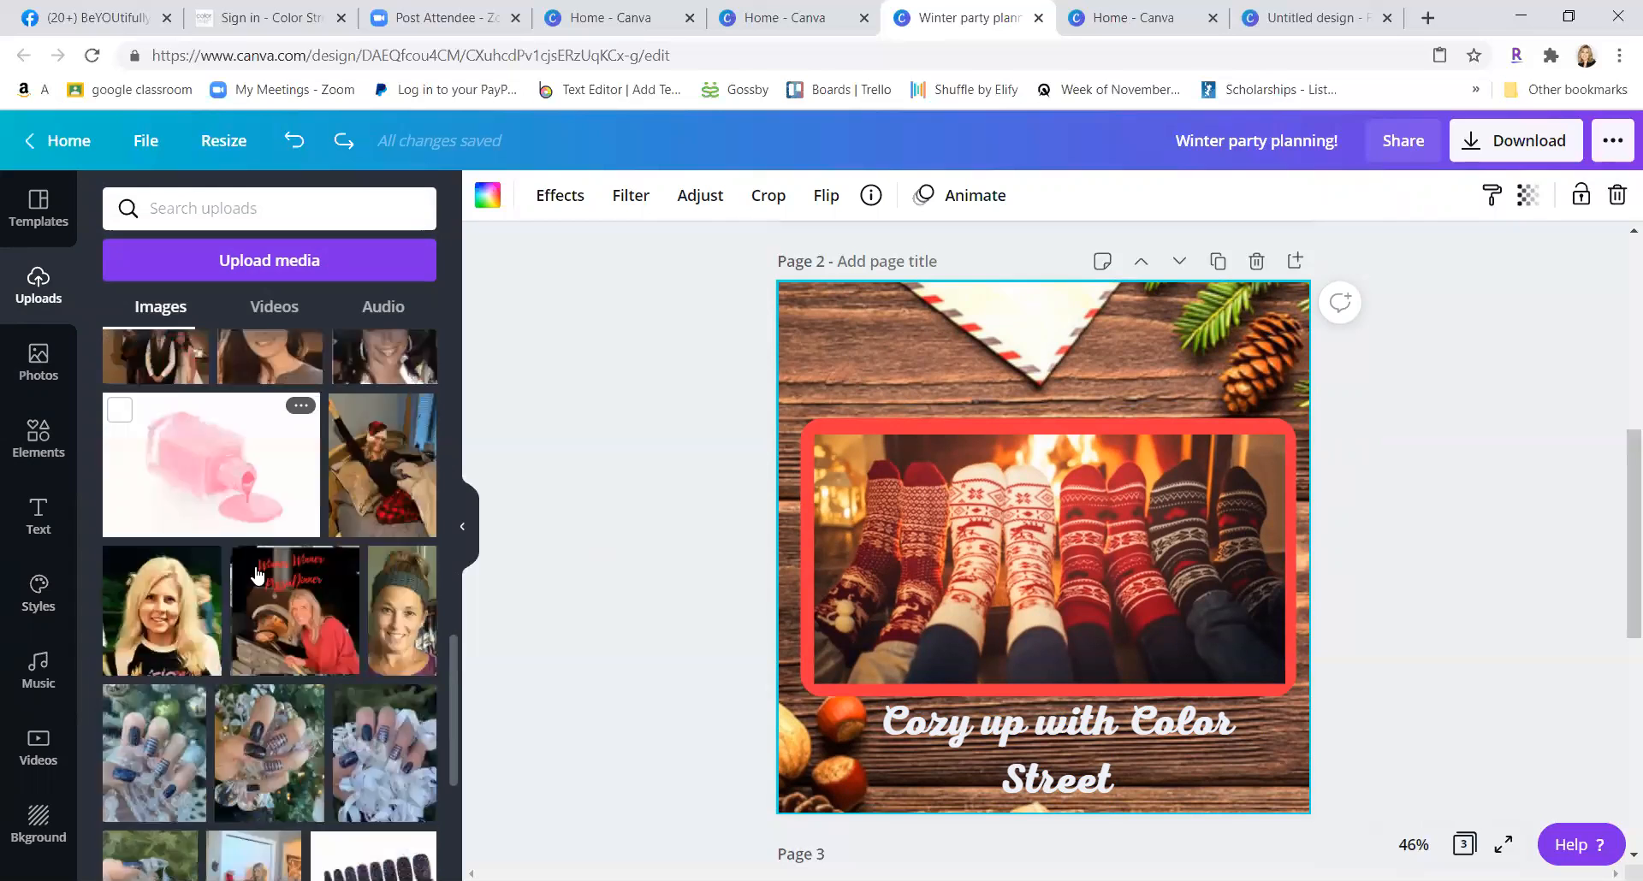
scroll(258, 573, "down", 10)
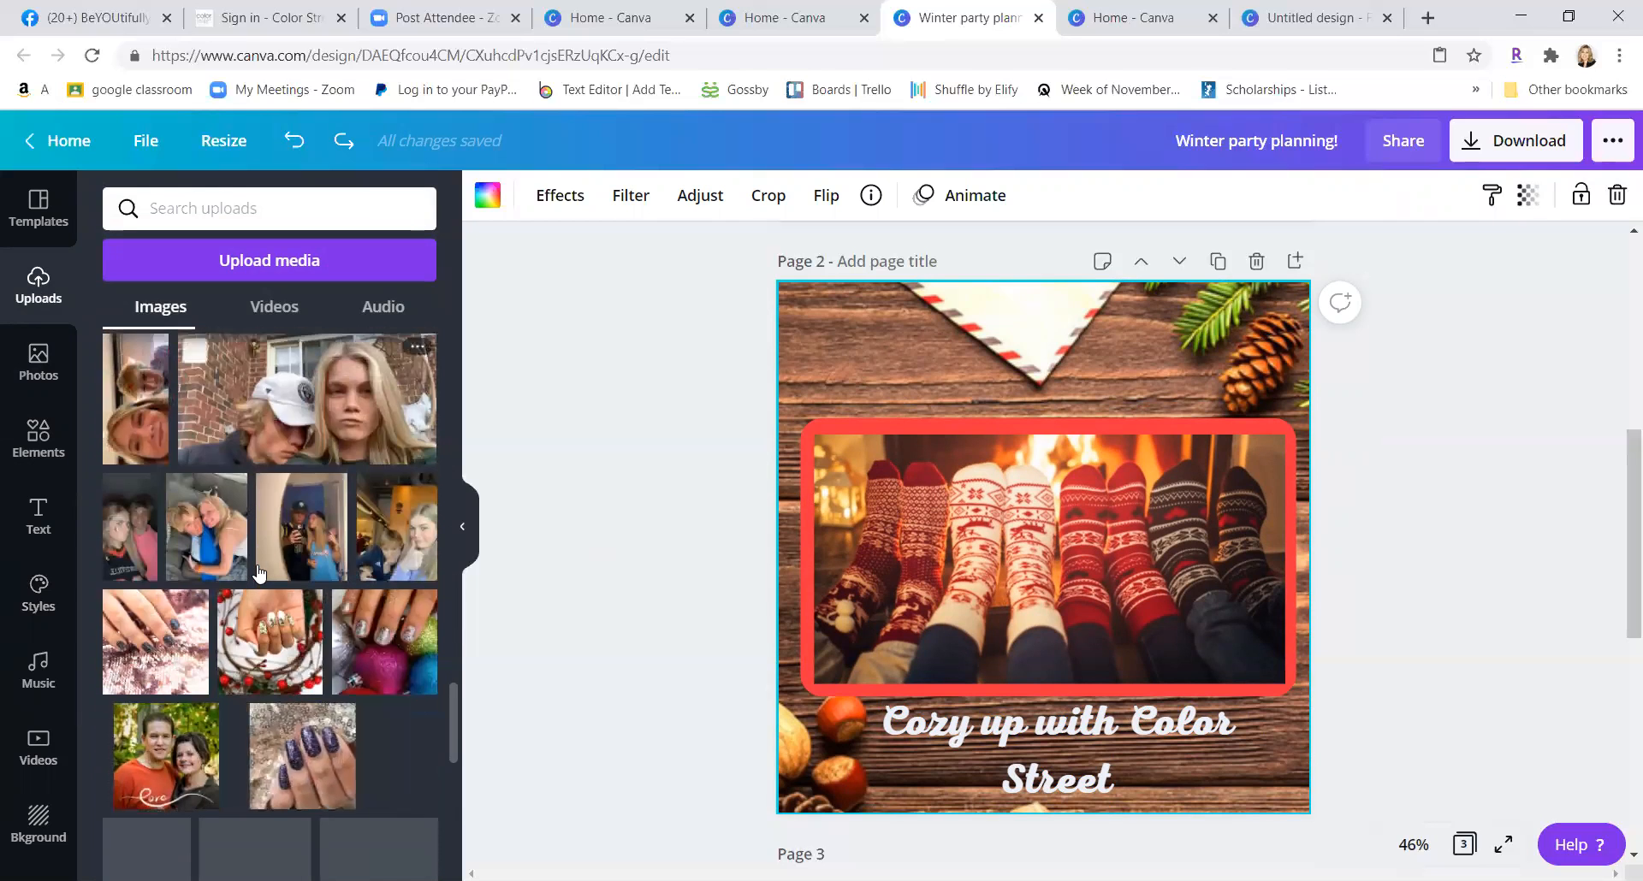
scroll(258, 573, "down", 10)
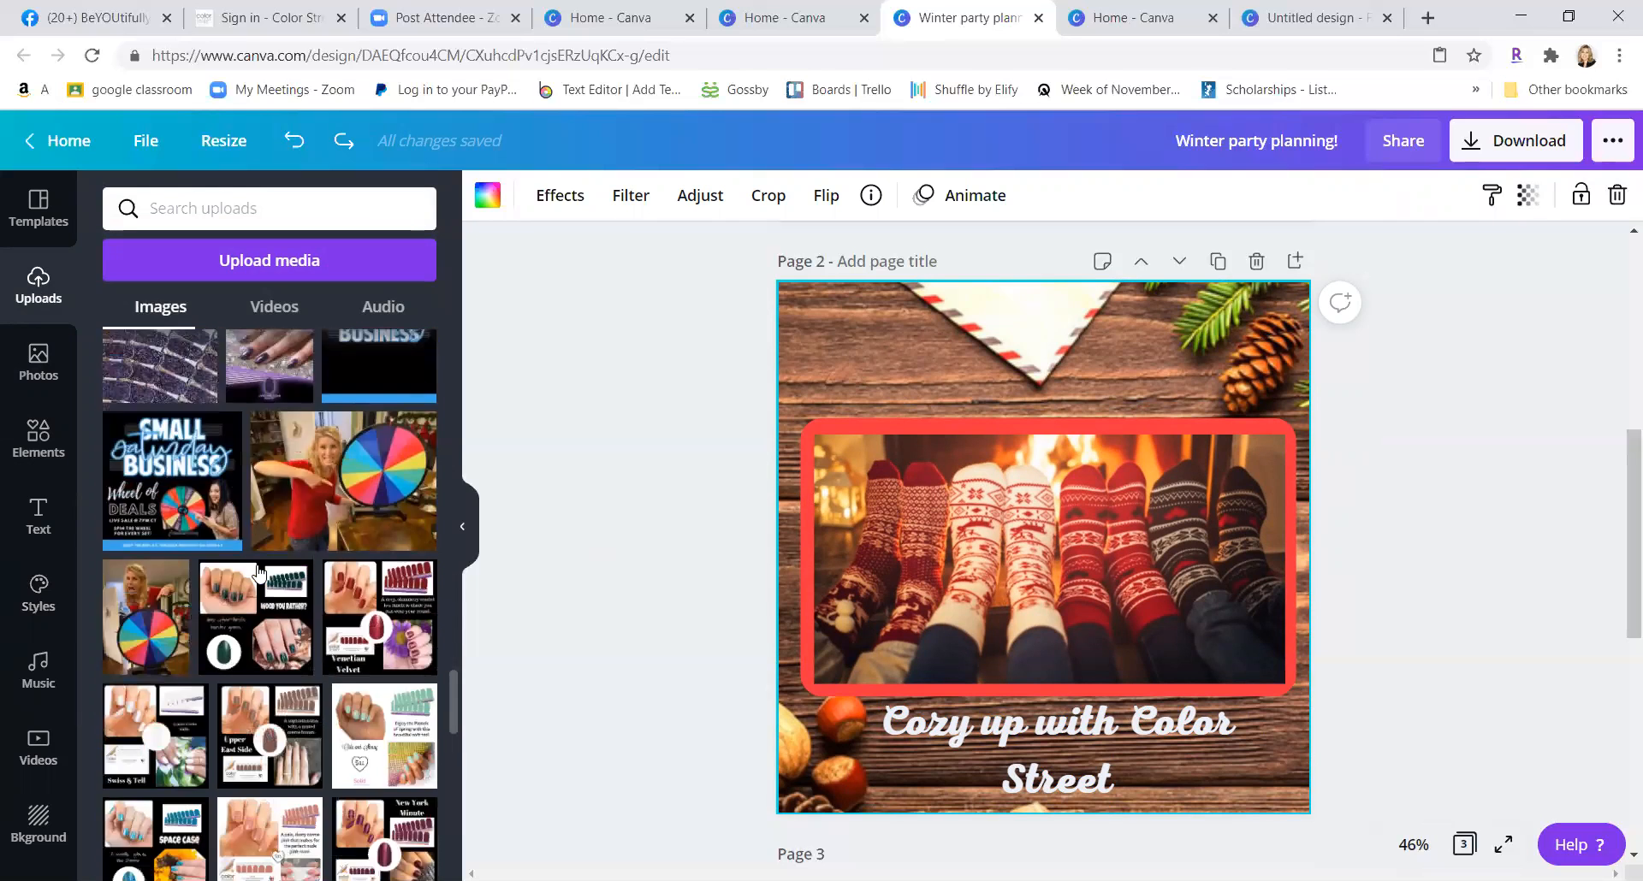
scroll(258, 569, "down", 10)
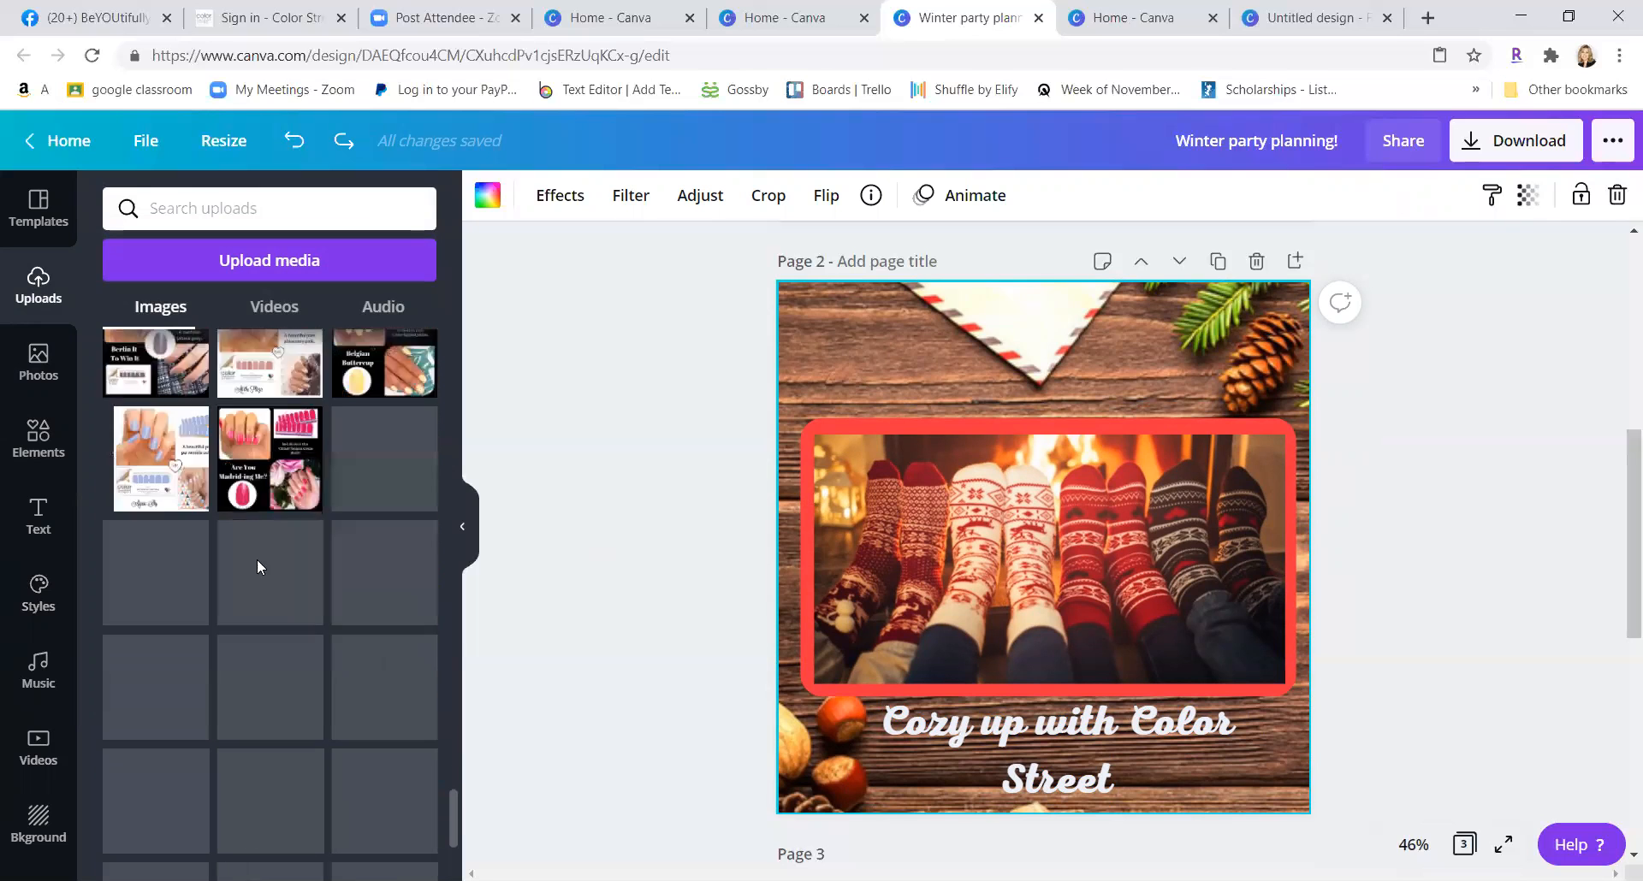
scroll(258, 560, "down", 10)
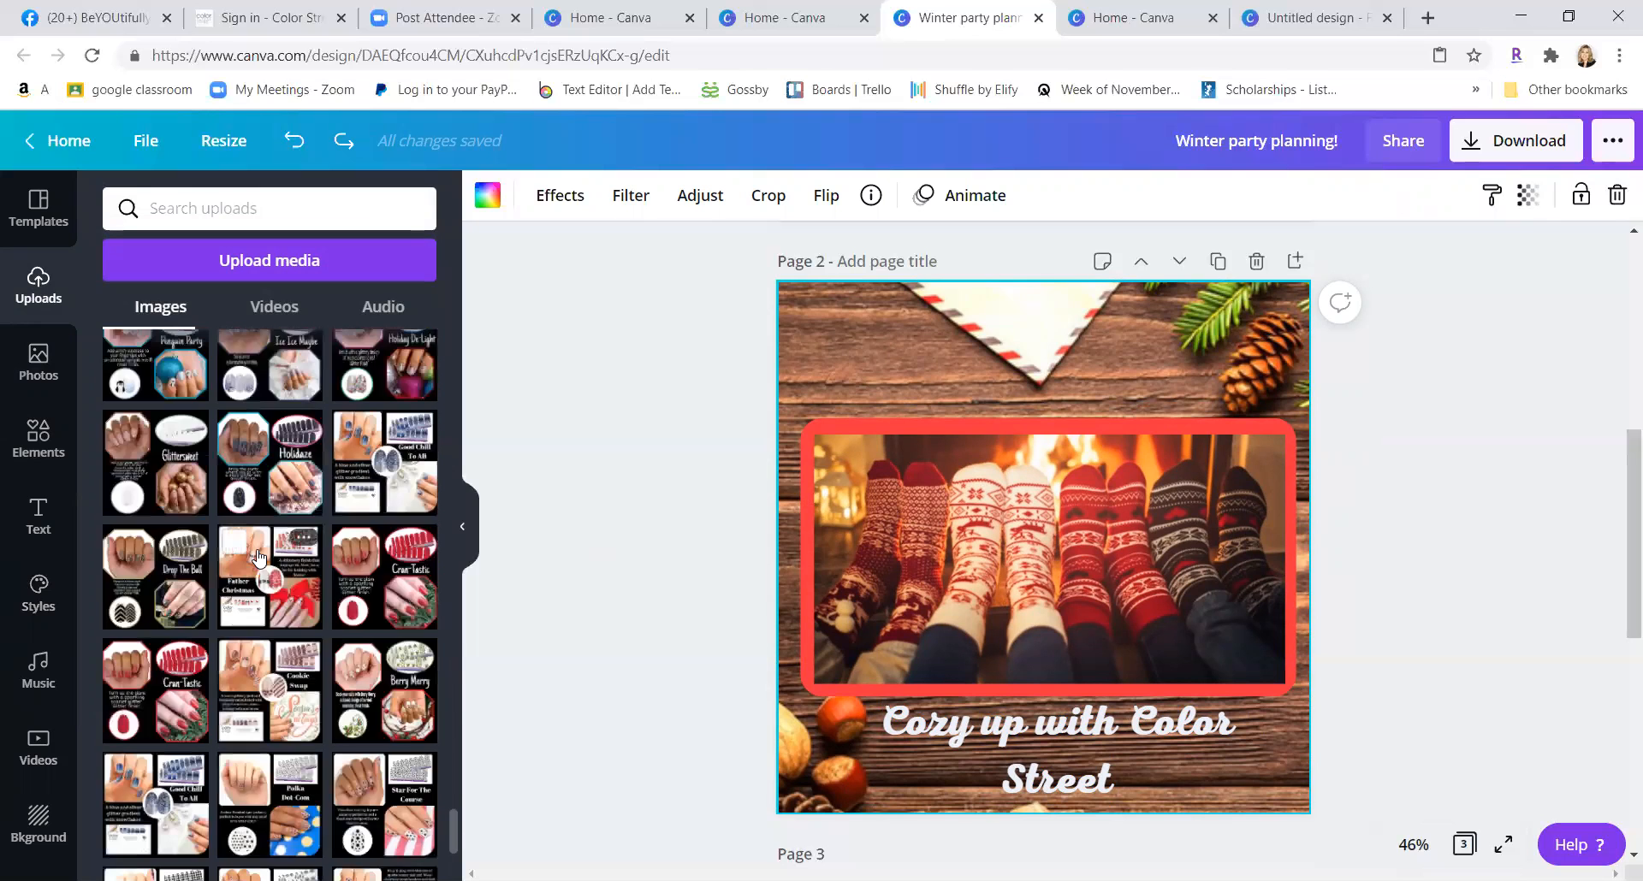
scroll(259, 558, "down", 5)
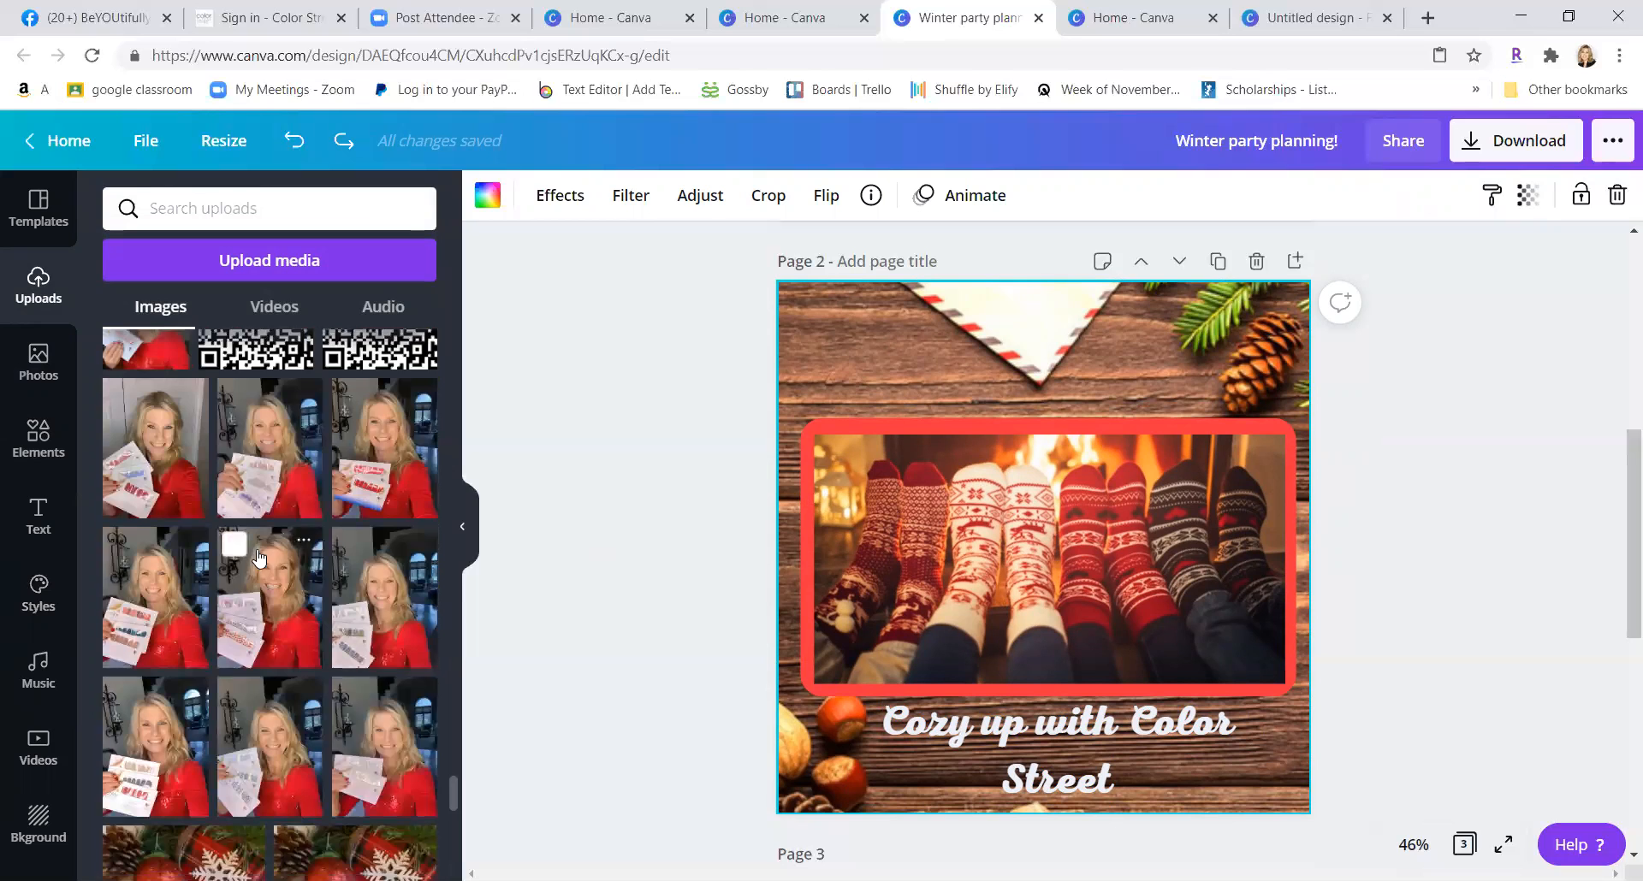
scroll(258, 558, "up", 3)
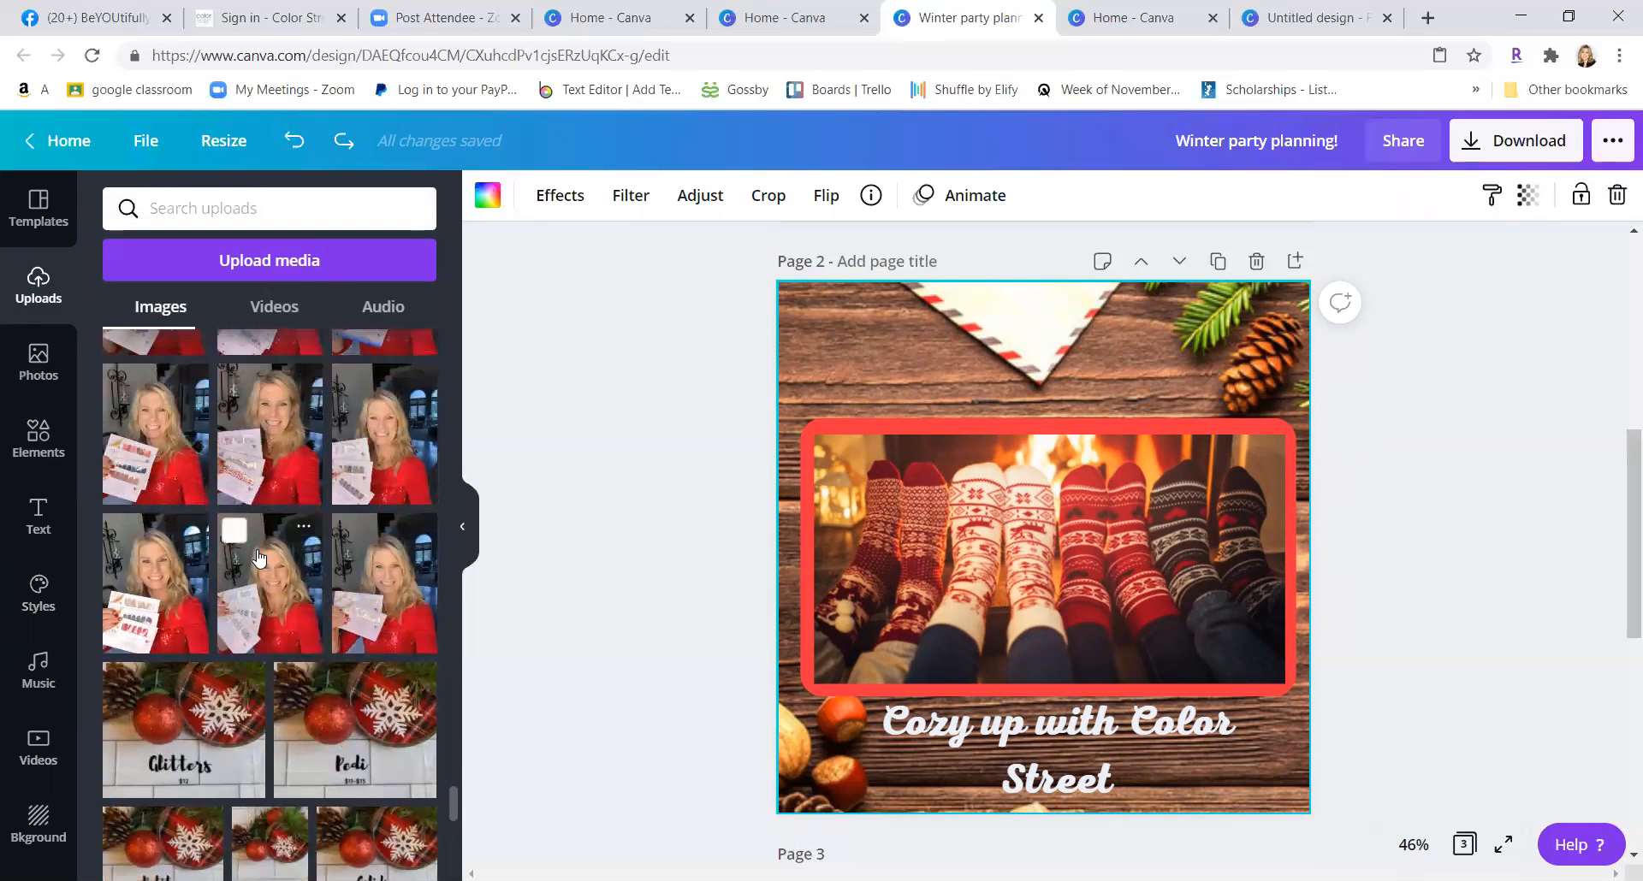
scroll(258, 554, "up", 1)
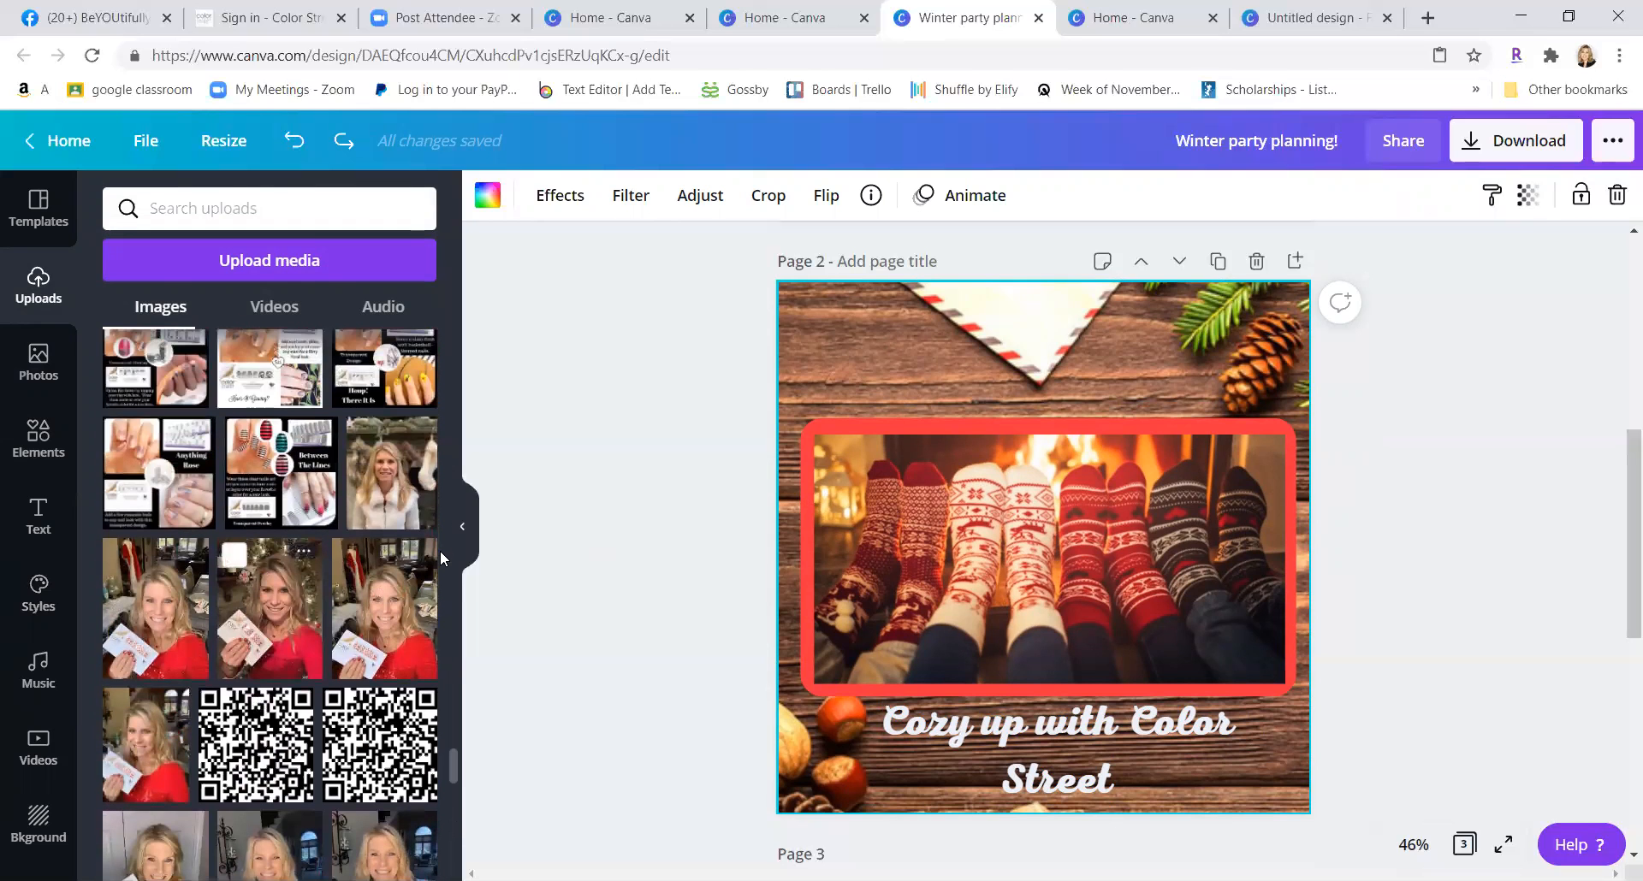
left_click(373, 637)
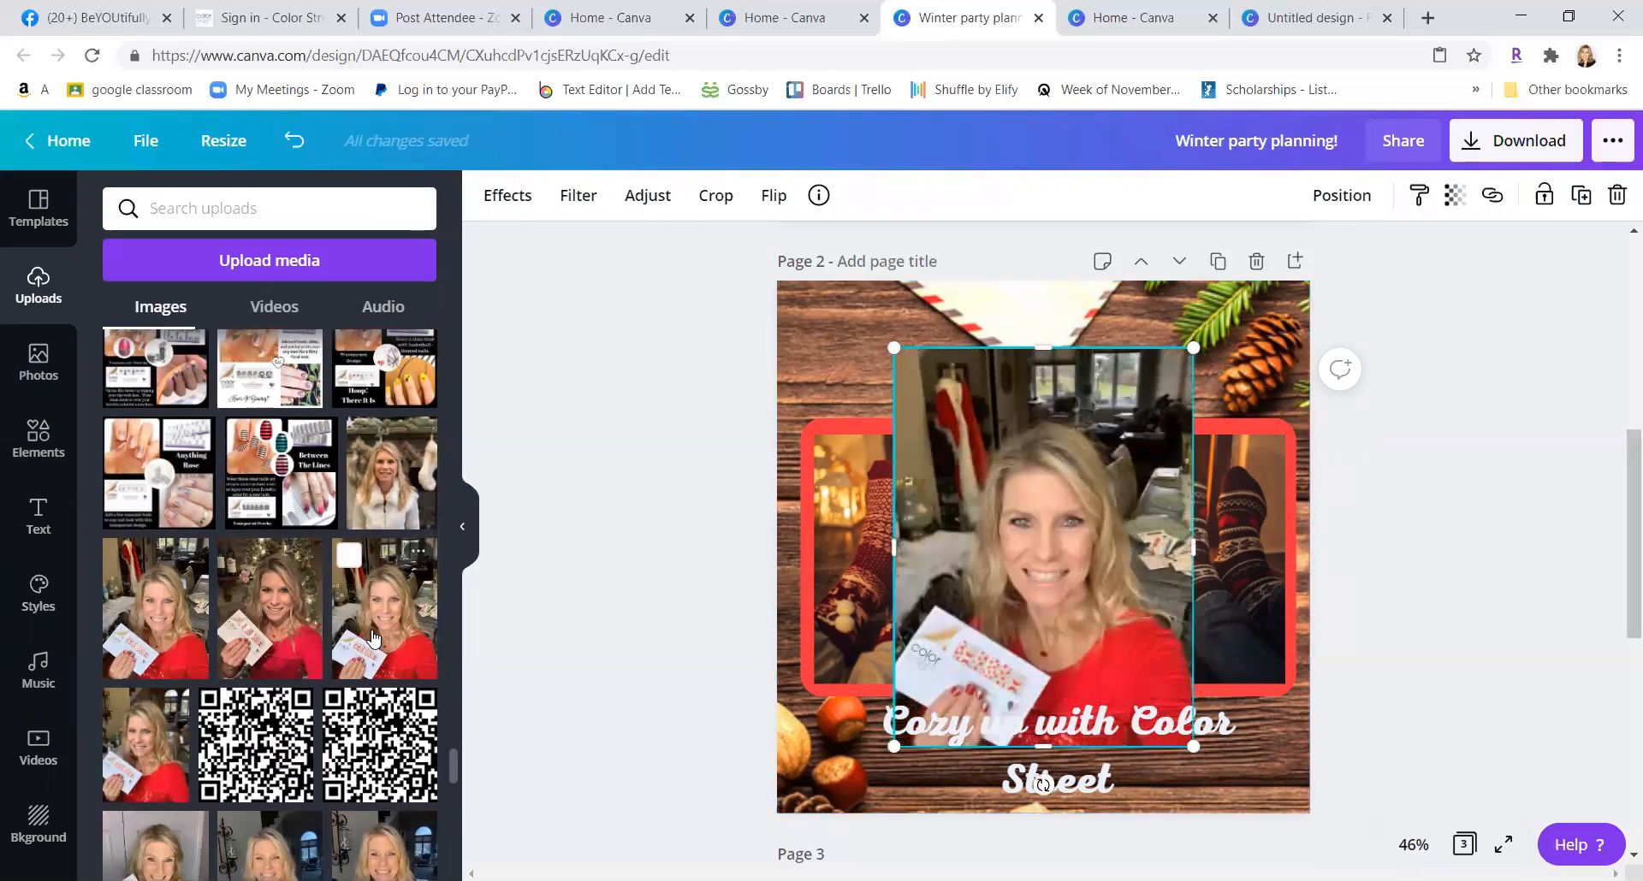
- Remove the background from the portrait and place it at a reduced size in the page's lower-right corner
left_click(516, 207)
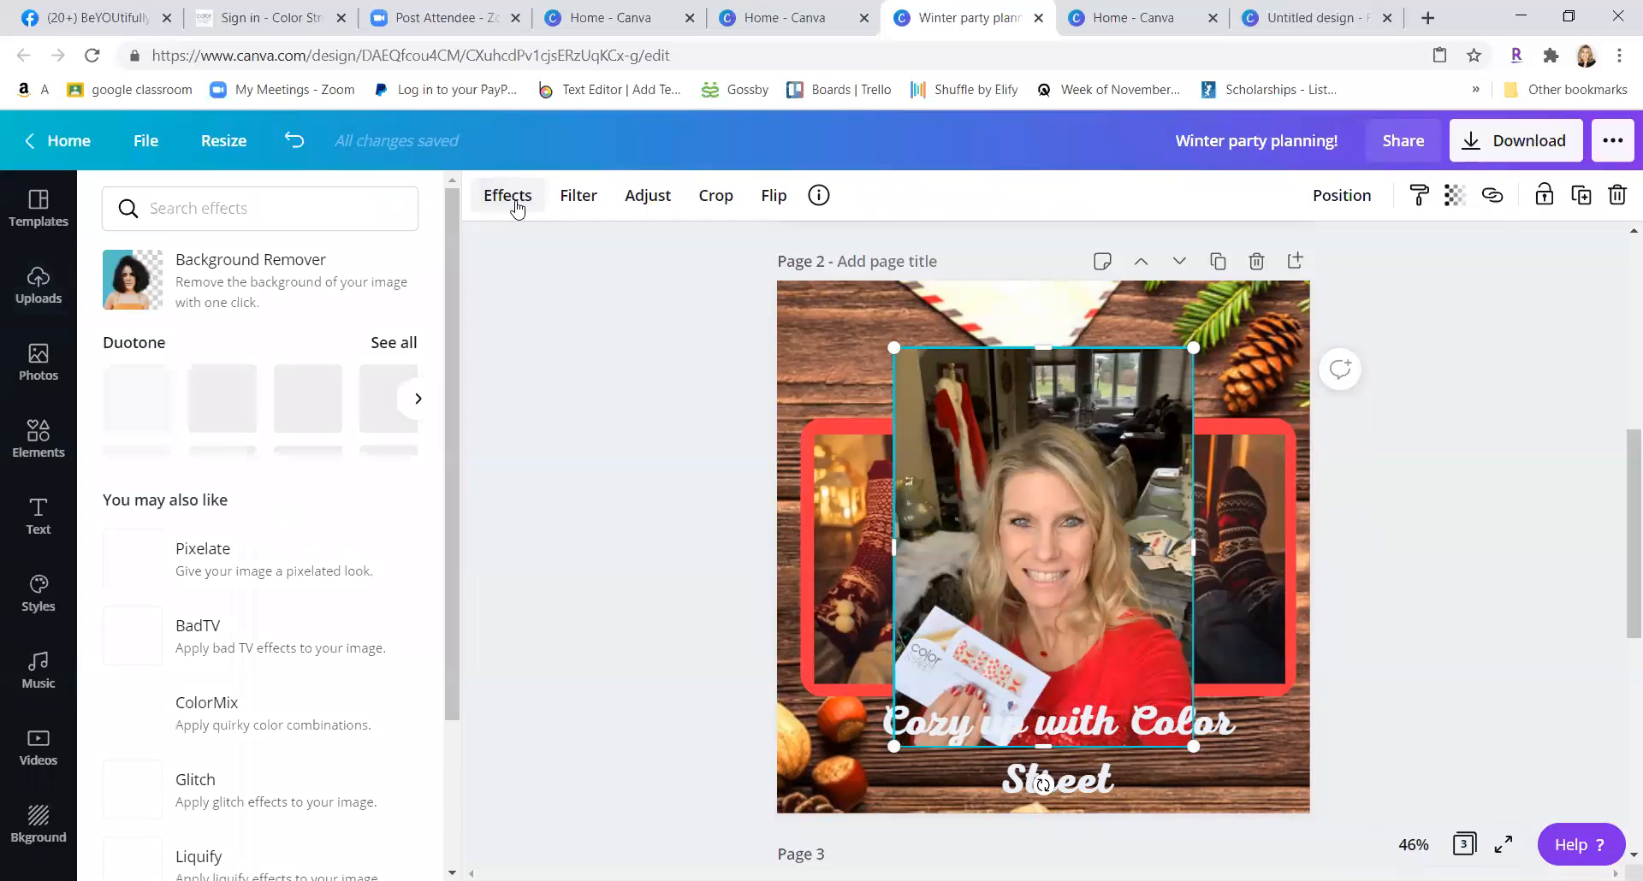
left_click(282, 296)
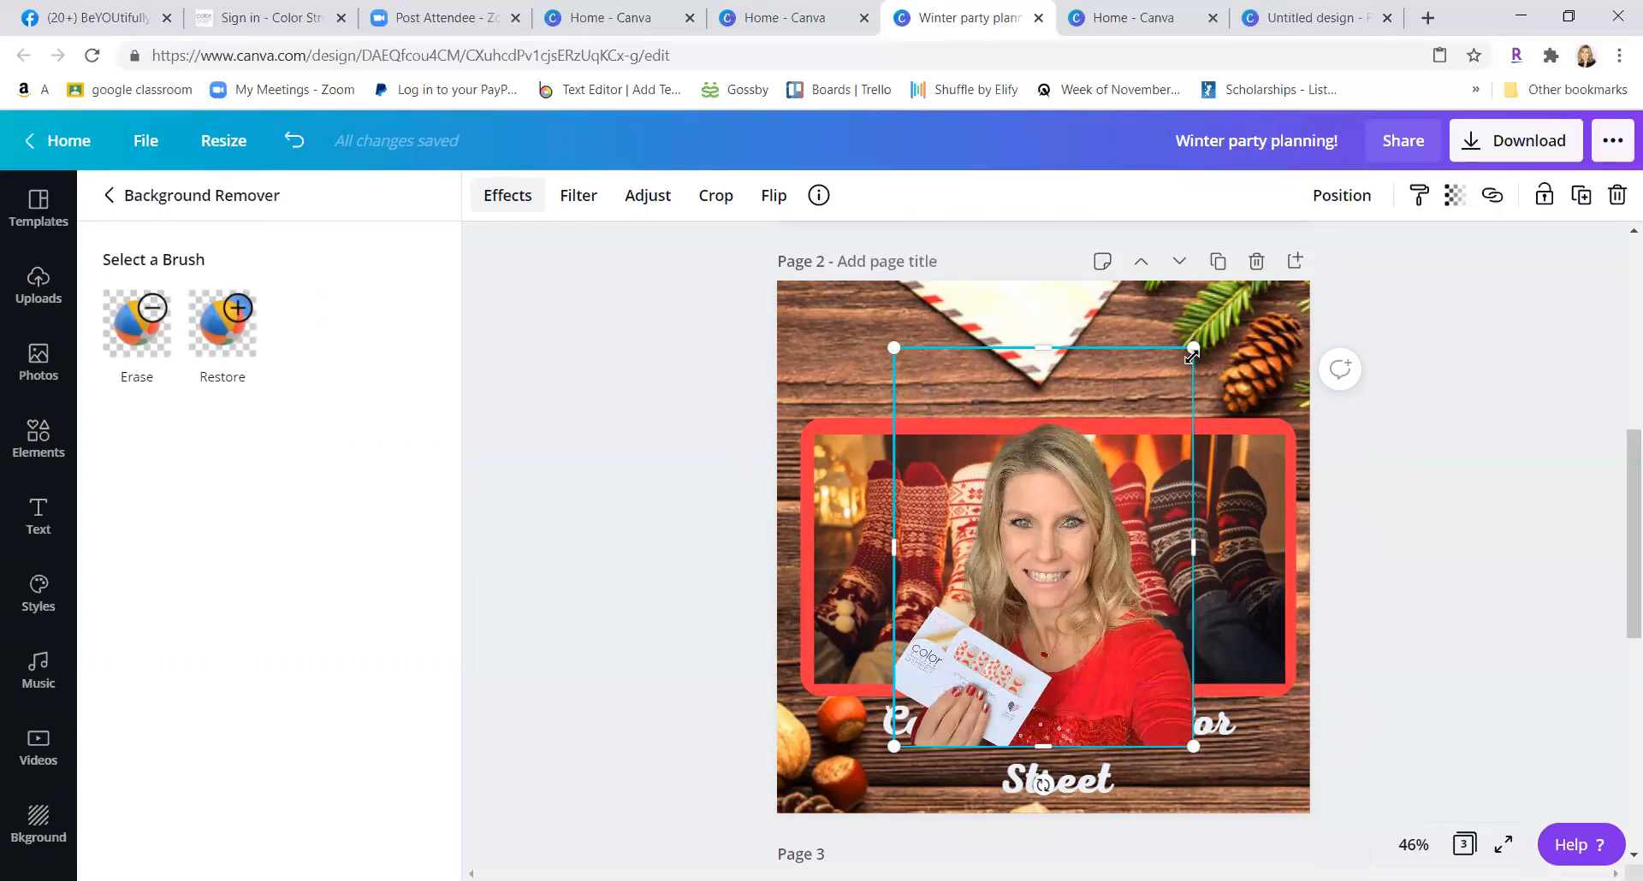
left_click_drag(1181, 361, 1027, 570)
left_click_drag(1038, 684, 1320, 752)
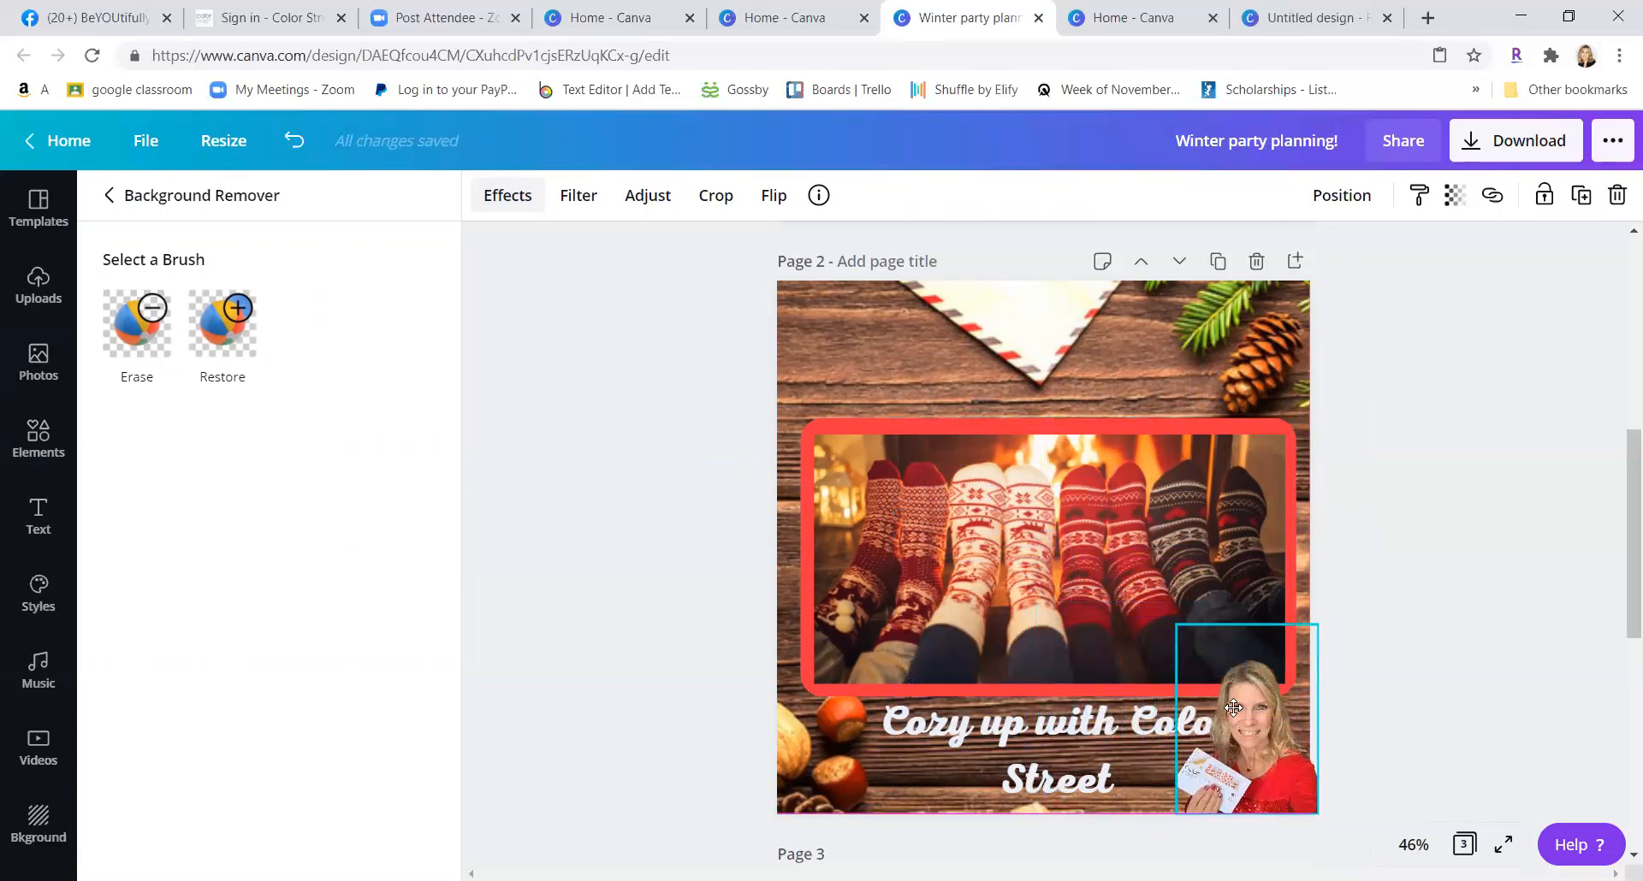
- Shrink the portrait cutout in page 2's lower-right corner to about 219 by 292 px and deselect it
left_click_drag(1210, 639, 1244, 684)
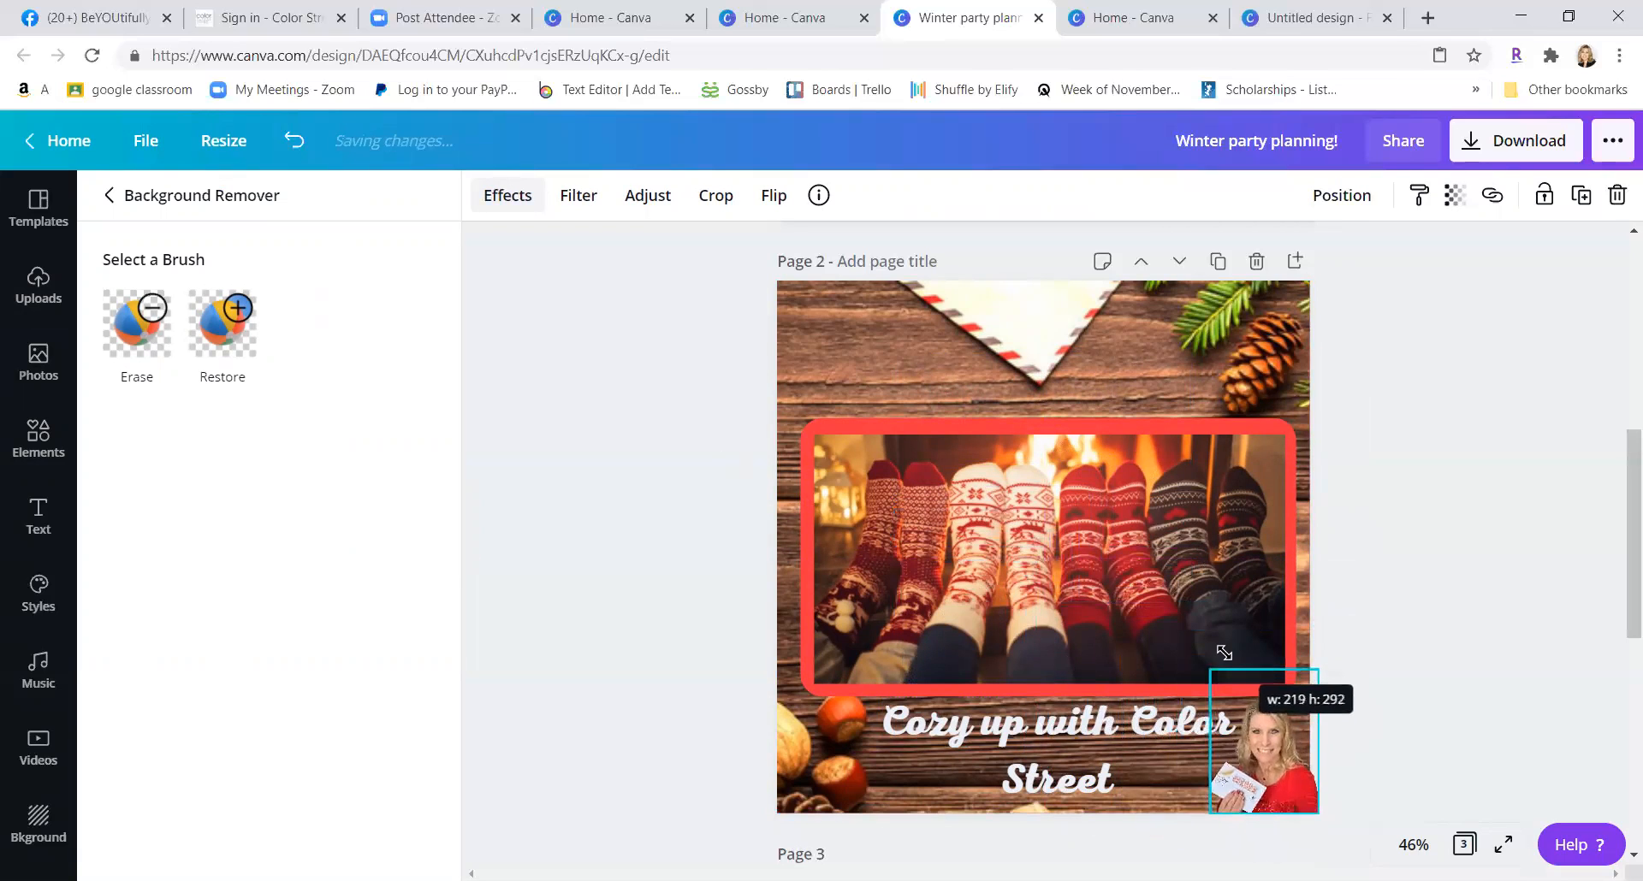
left_click(914, 367)
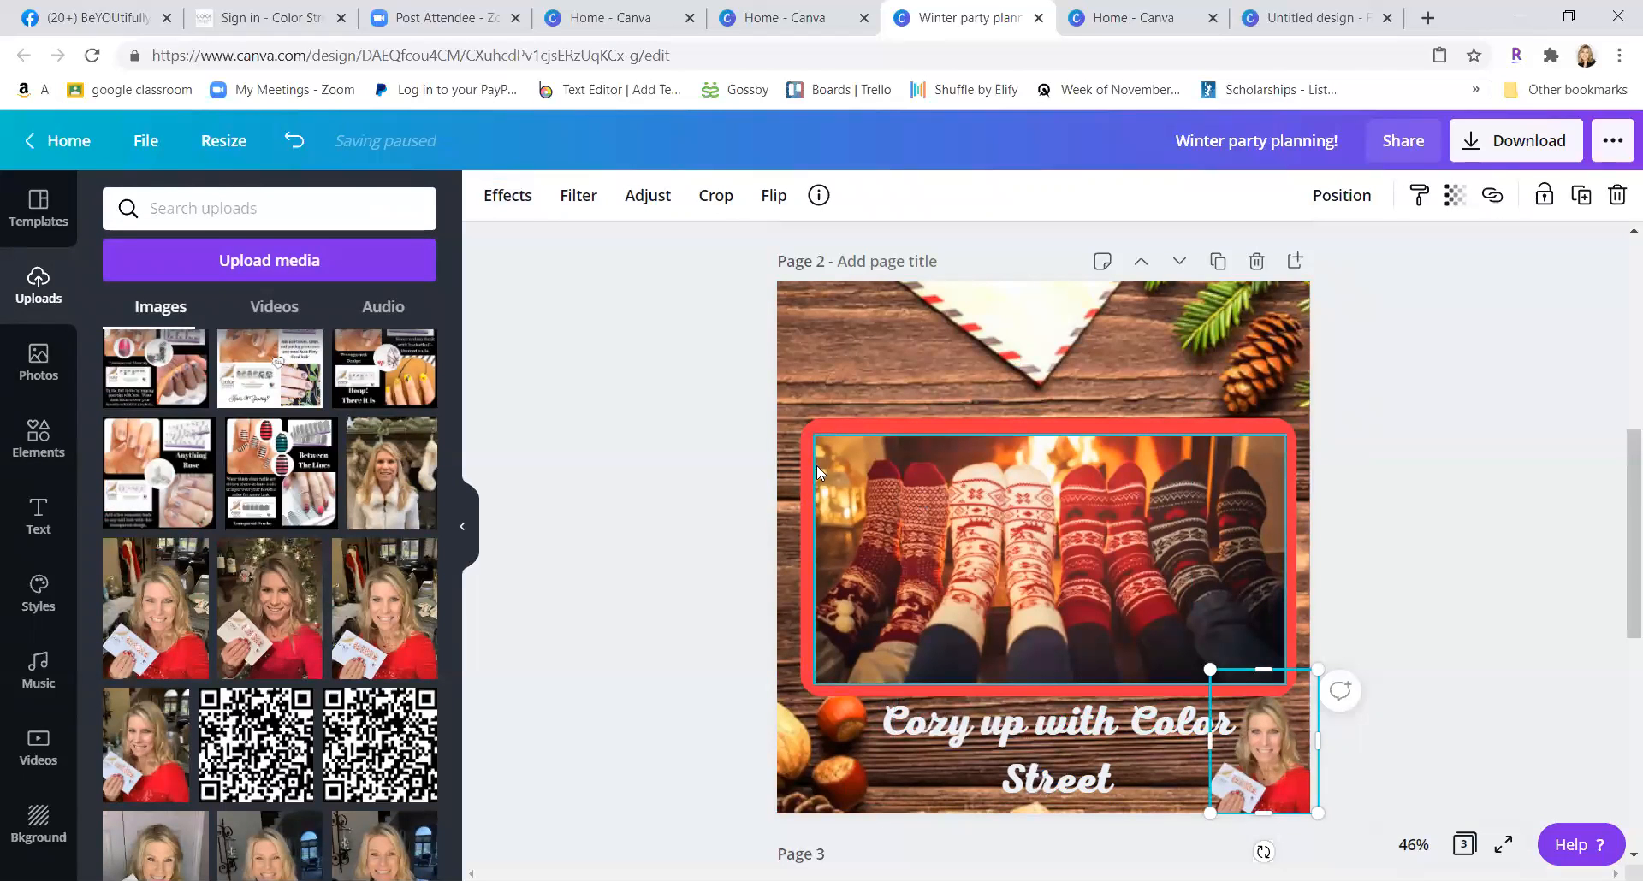
left_click(888, 373)
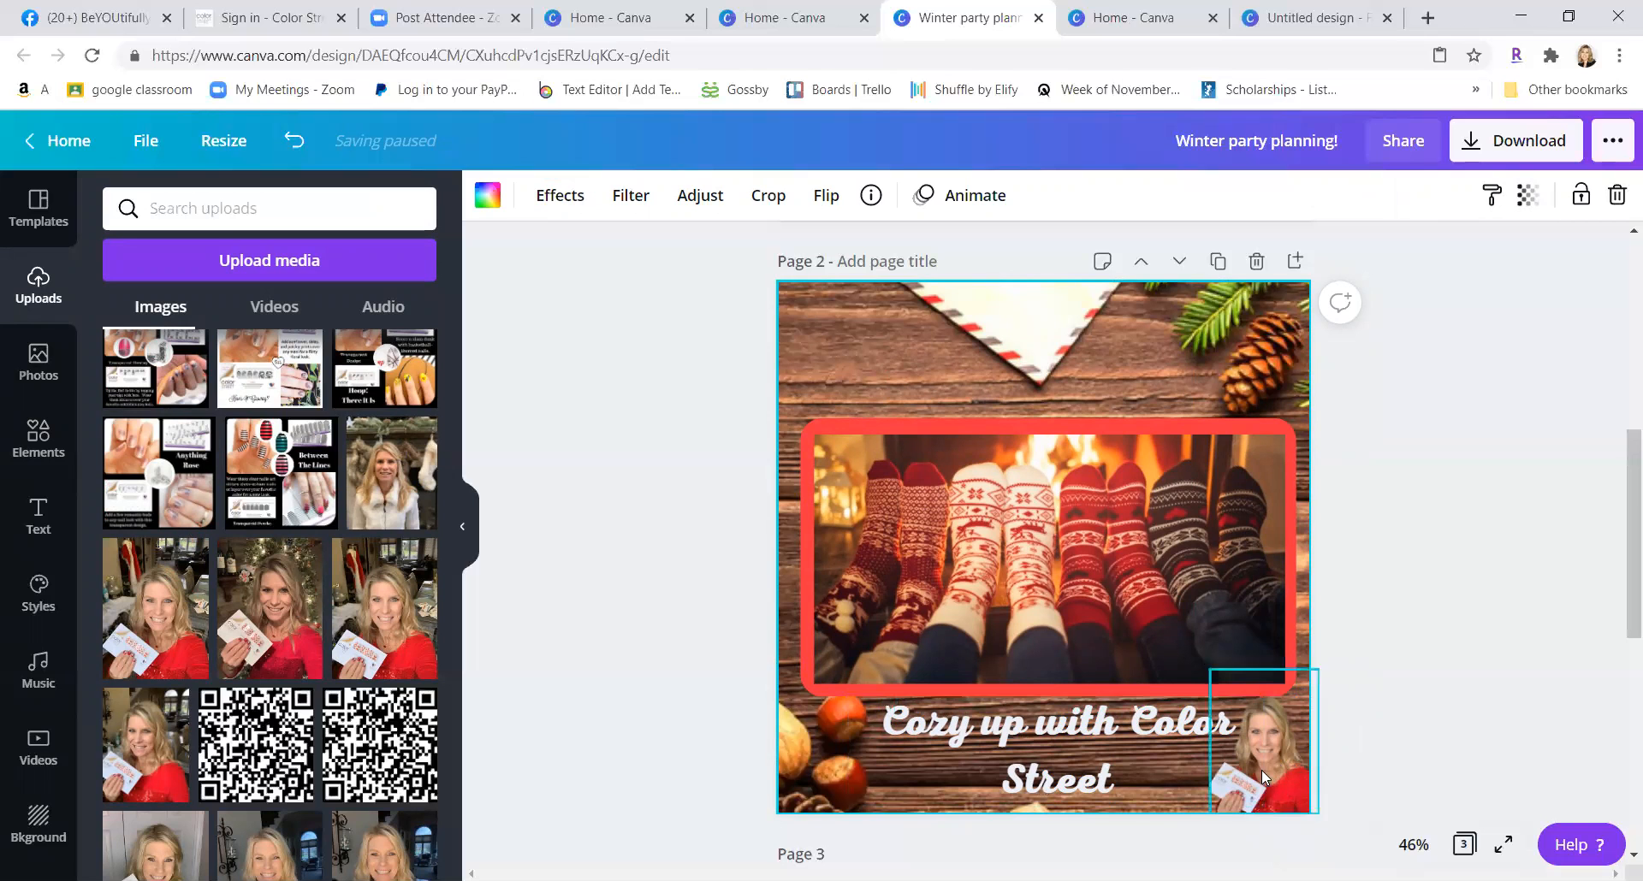
- Find the uploaded photo of the dark-haired woman fanning out nail sets and add it to page 2
scroll(239, 436, "up", 10)
scroll(282, 436, "up", 10)
left_click(346, 492)
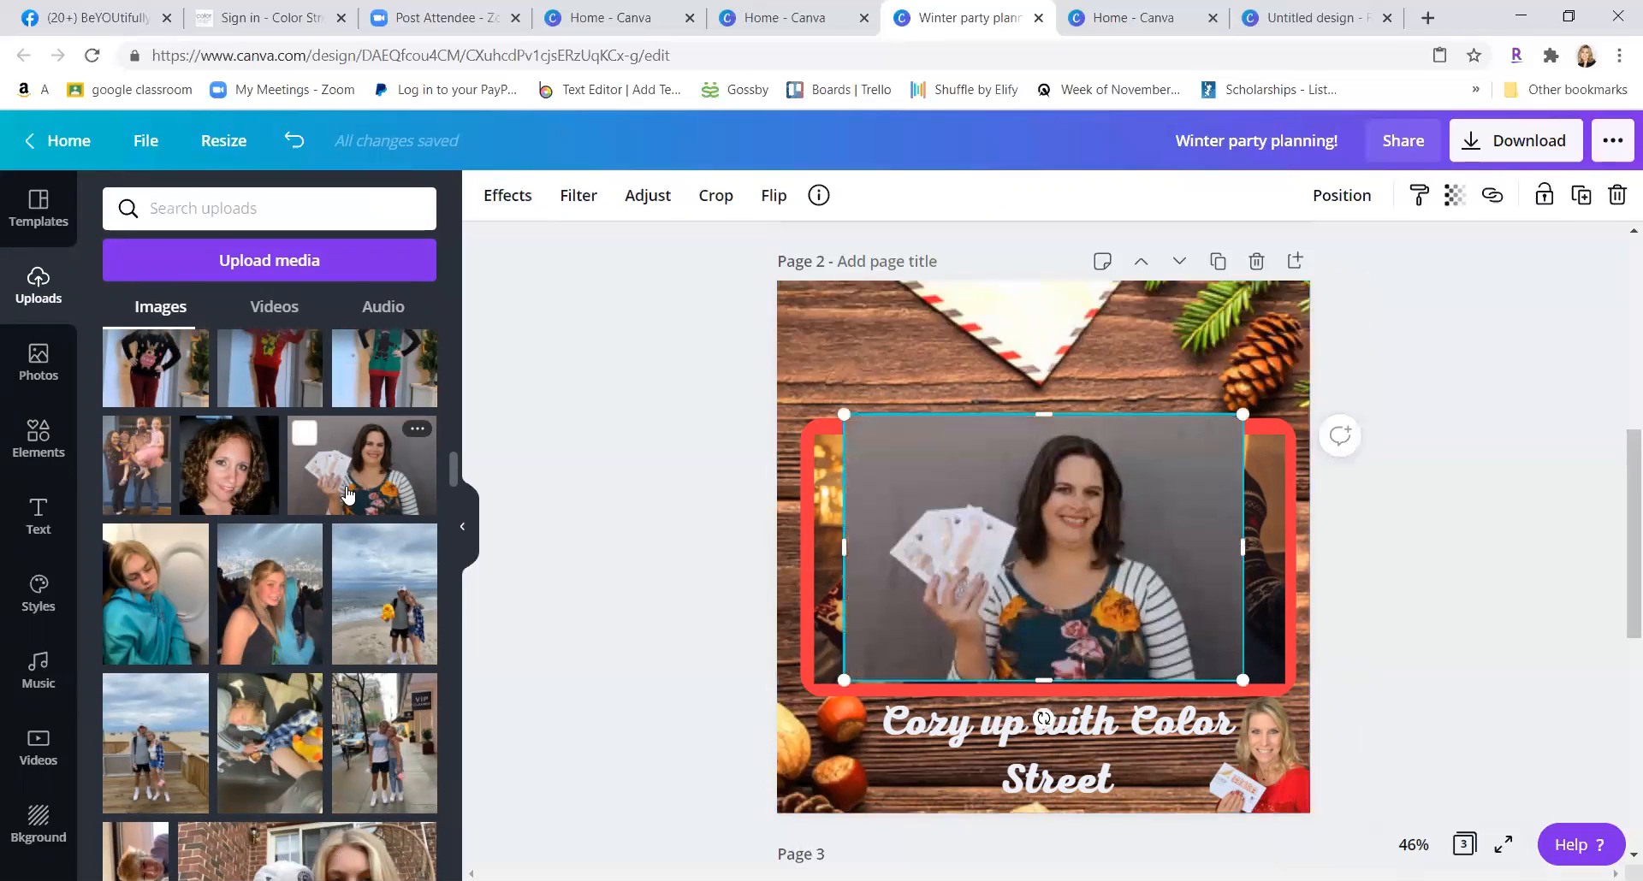
- Remove the photo's background and place the cutout, about 330 px wide, above the left end of the red frame
left_click(508, 195)
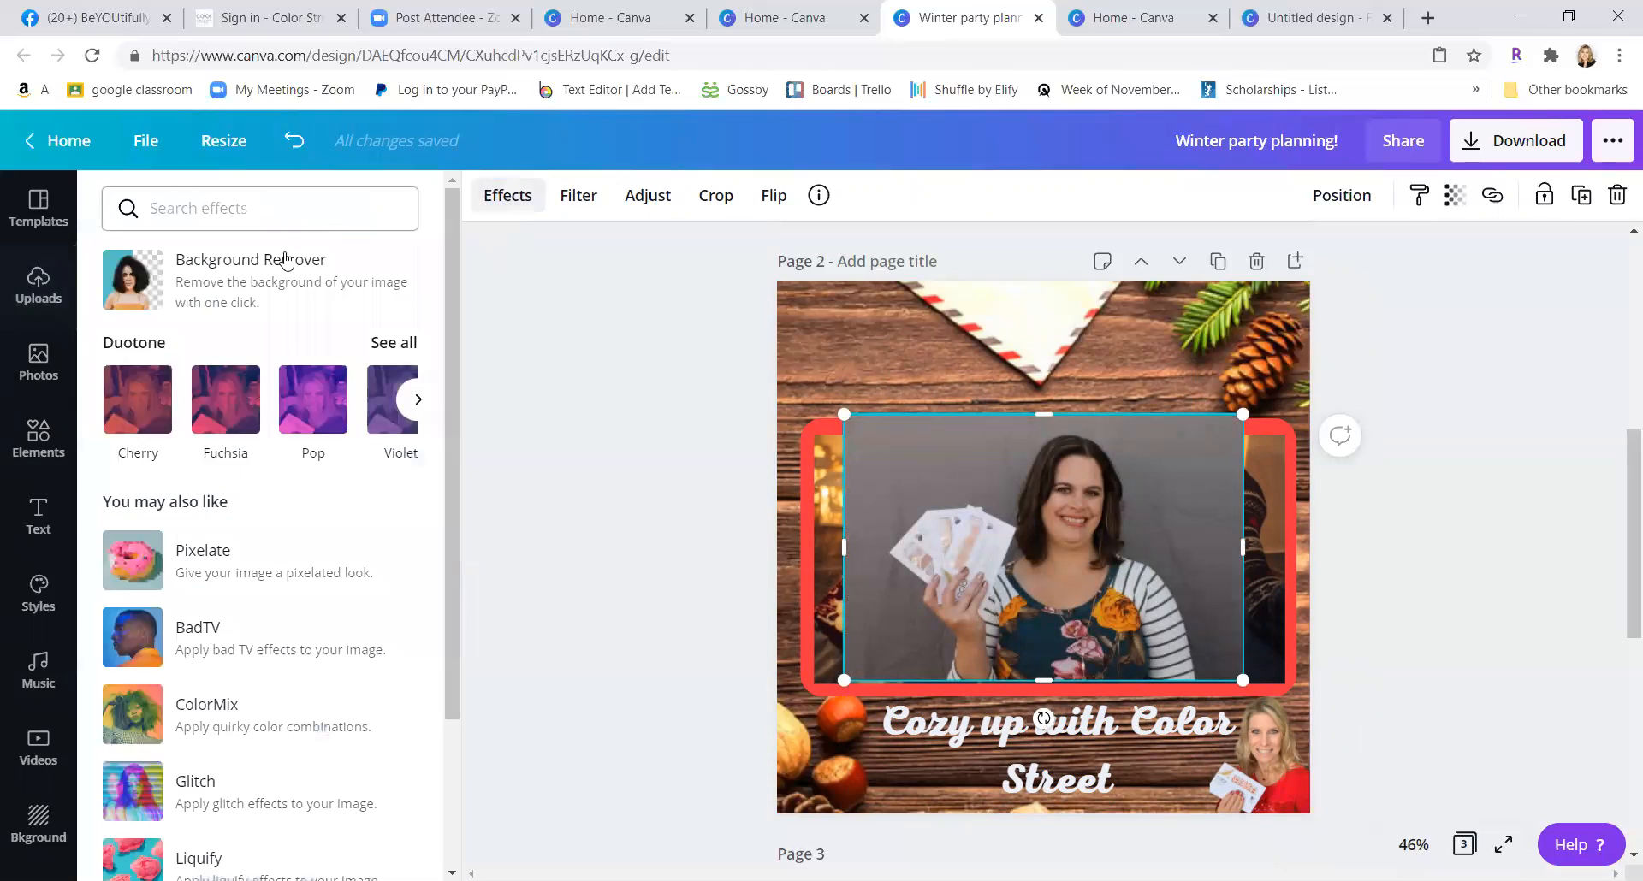
left_click(132, 278)
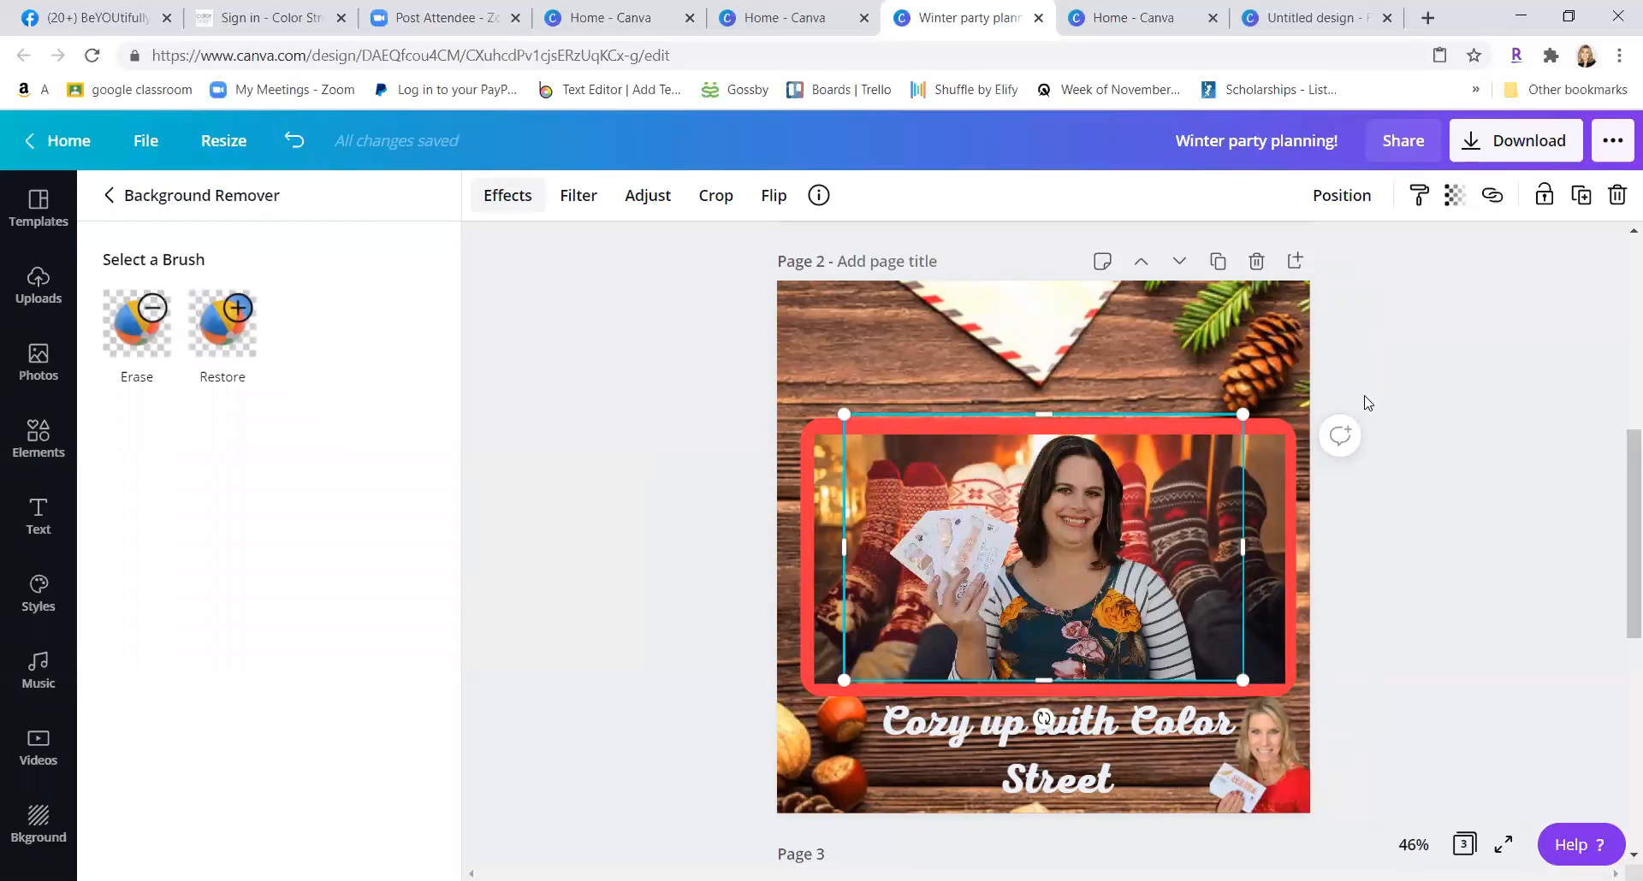
left_click_drag(1243, 414, 1033, 613)
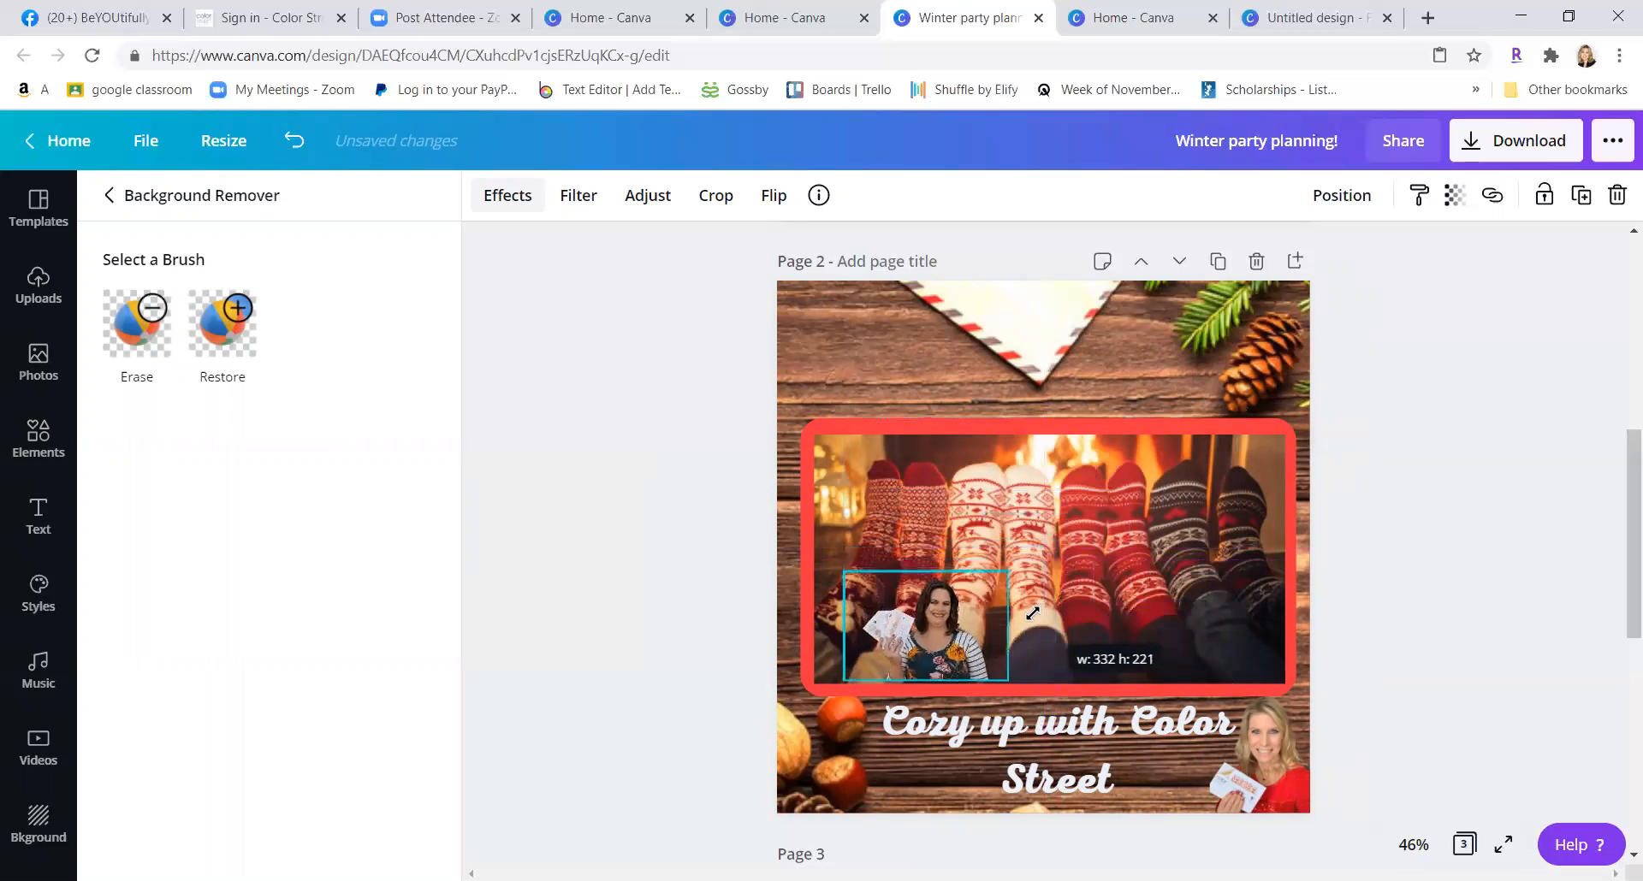
left_click_drag(939, 649, 893, 389)
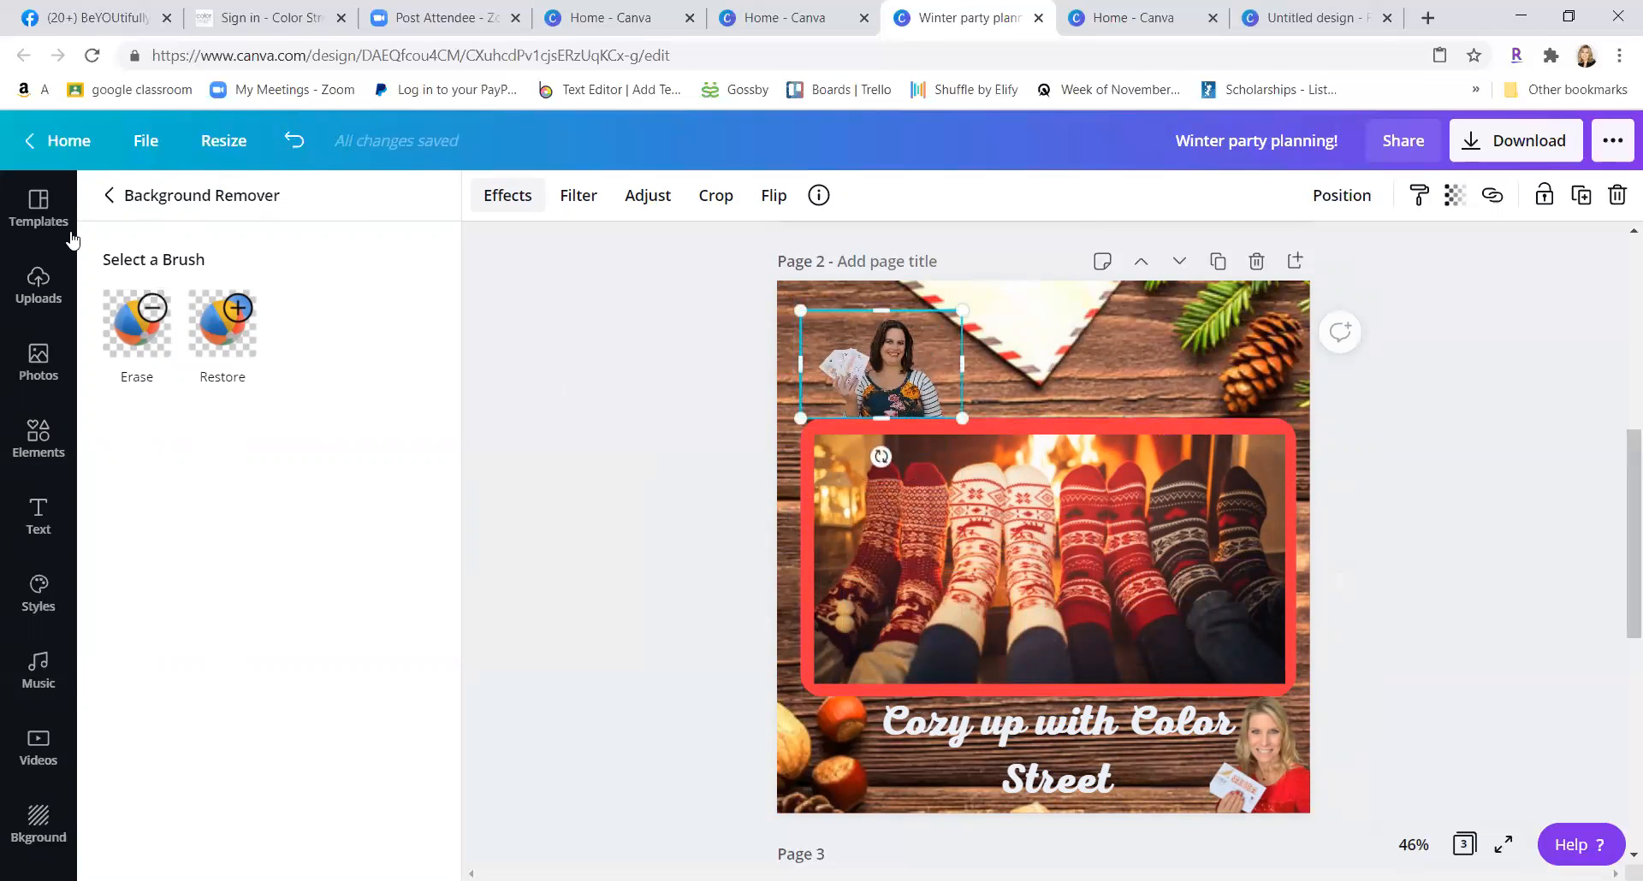
- Find the uploaded red and white Santa nail design image and add it to page 2
left_click(38, 287)
scroll(278, 477, "down", 10)
scroll(278, 477, "down", 15)
scroll(294, 453, "down", 5)
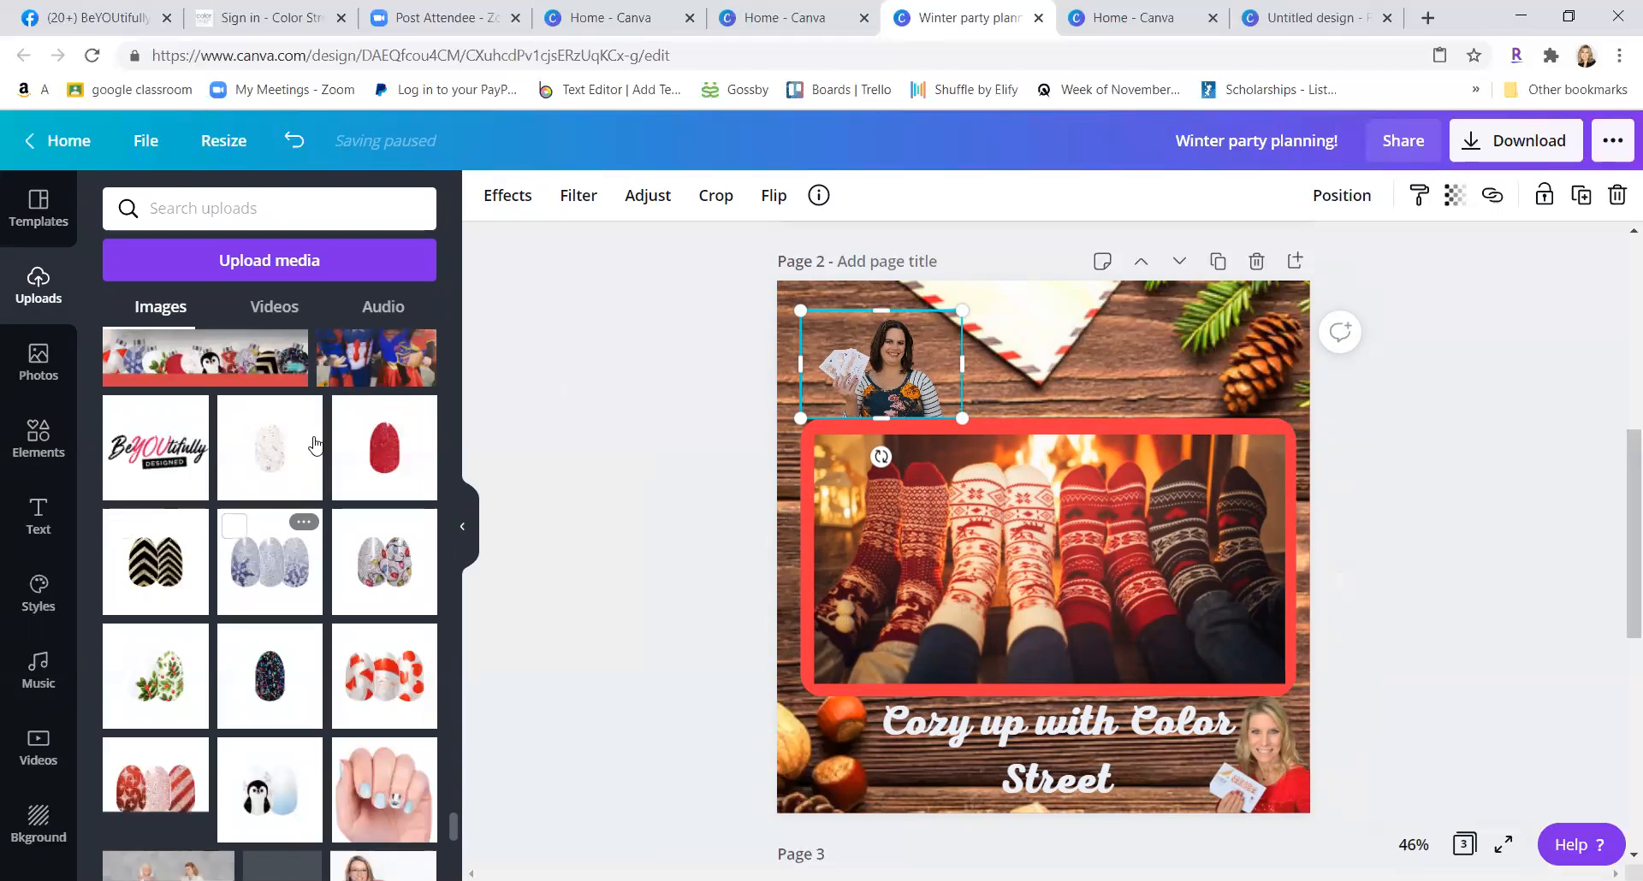
left_click(374, 696)
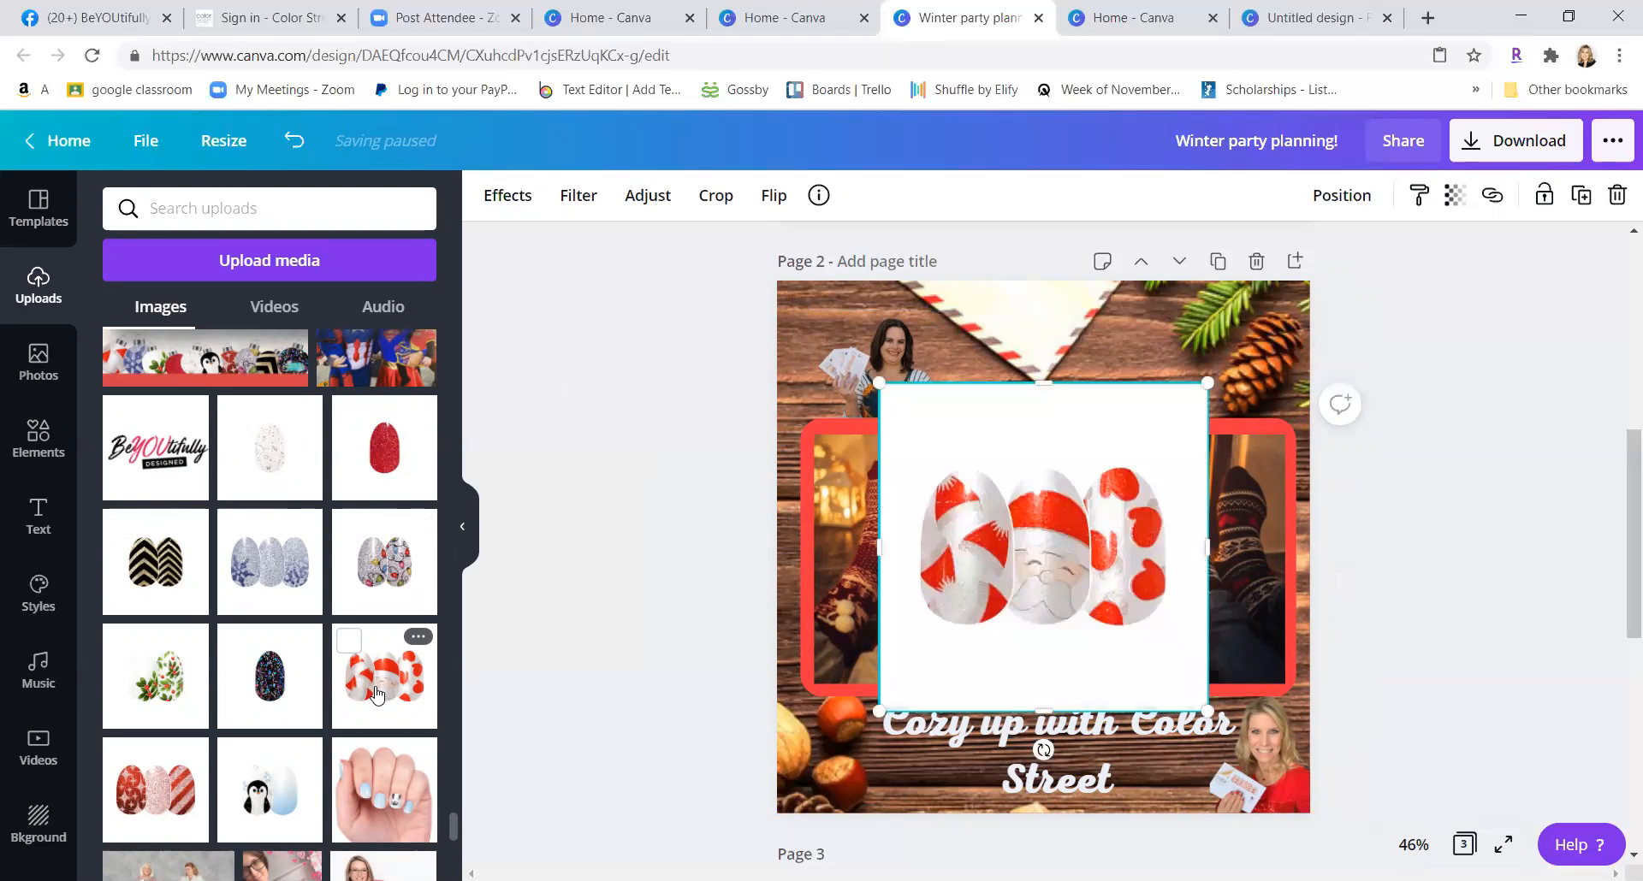
- Remove the Santa nail image's background and place it at a reduced size on the page's lower edge, beside "Street"
left_click(507, 195)
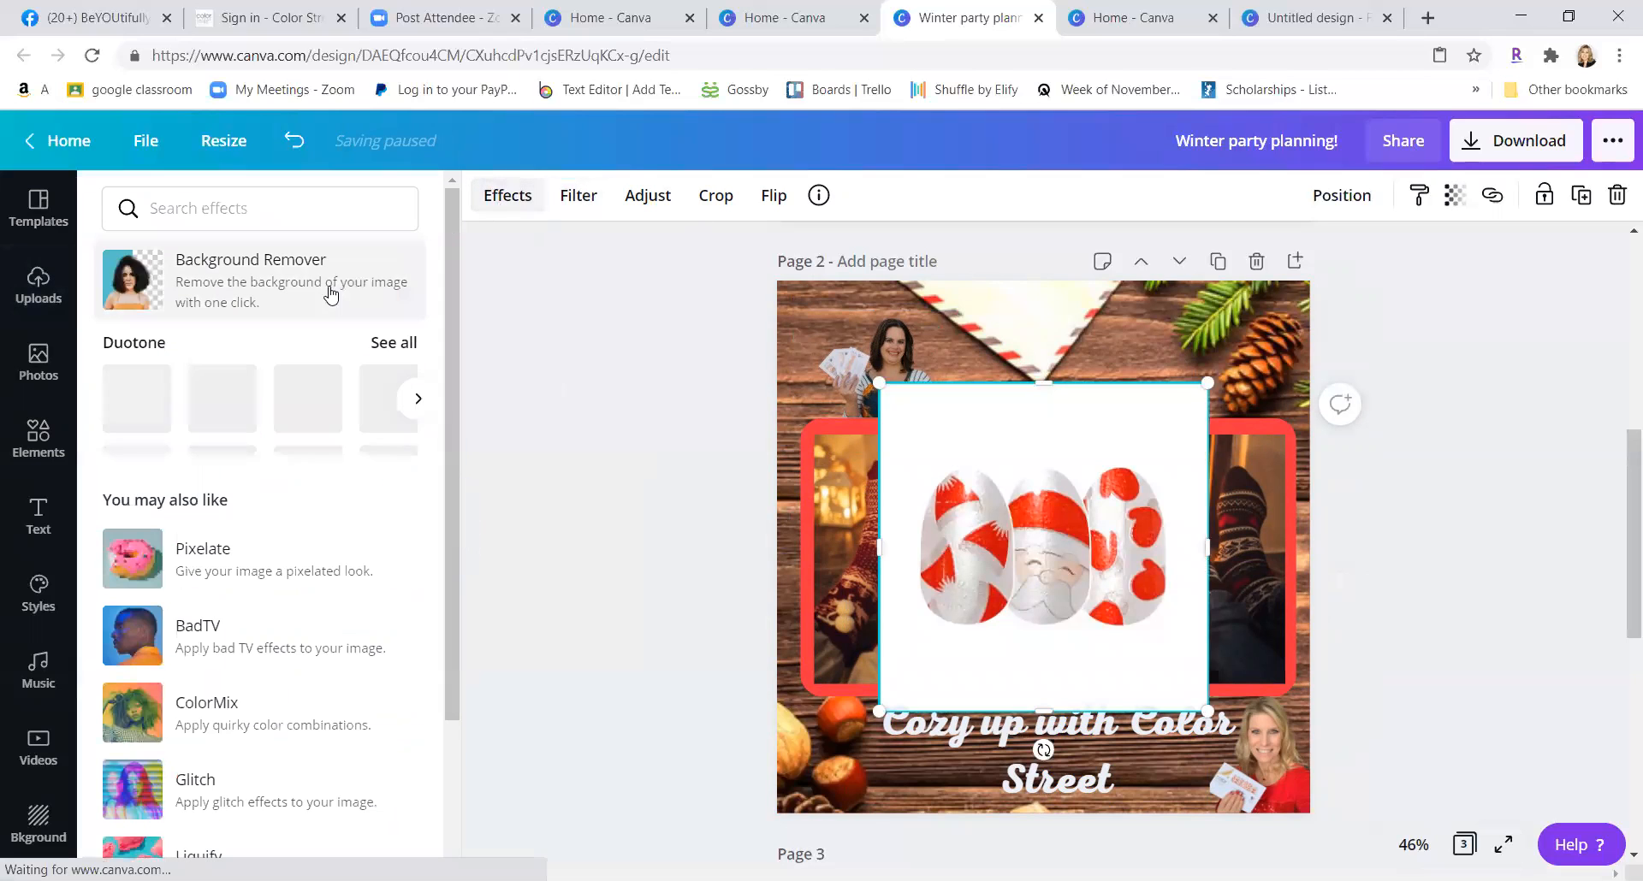
left_click(332, 291)
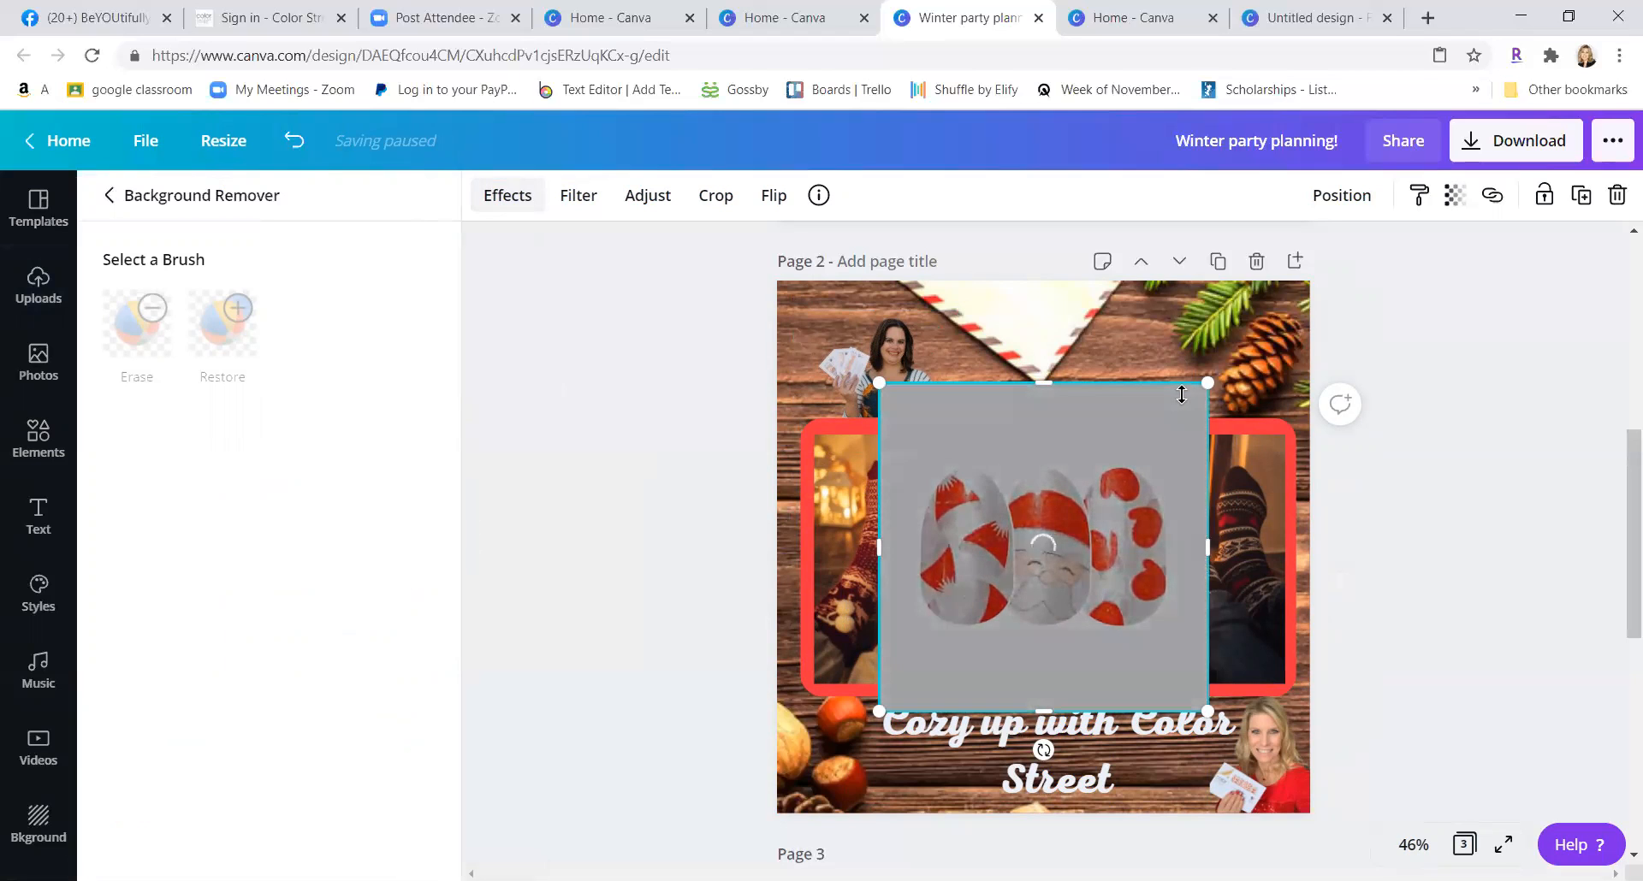
left_click_drag(1206, 384, 970, 620)
left_click_drag(900, 674, 876, 789)
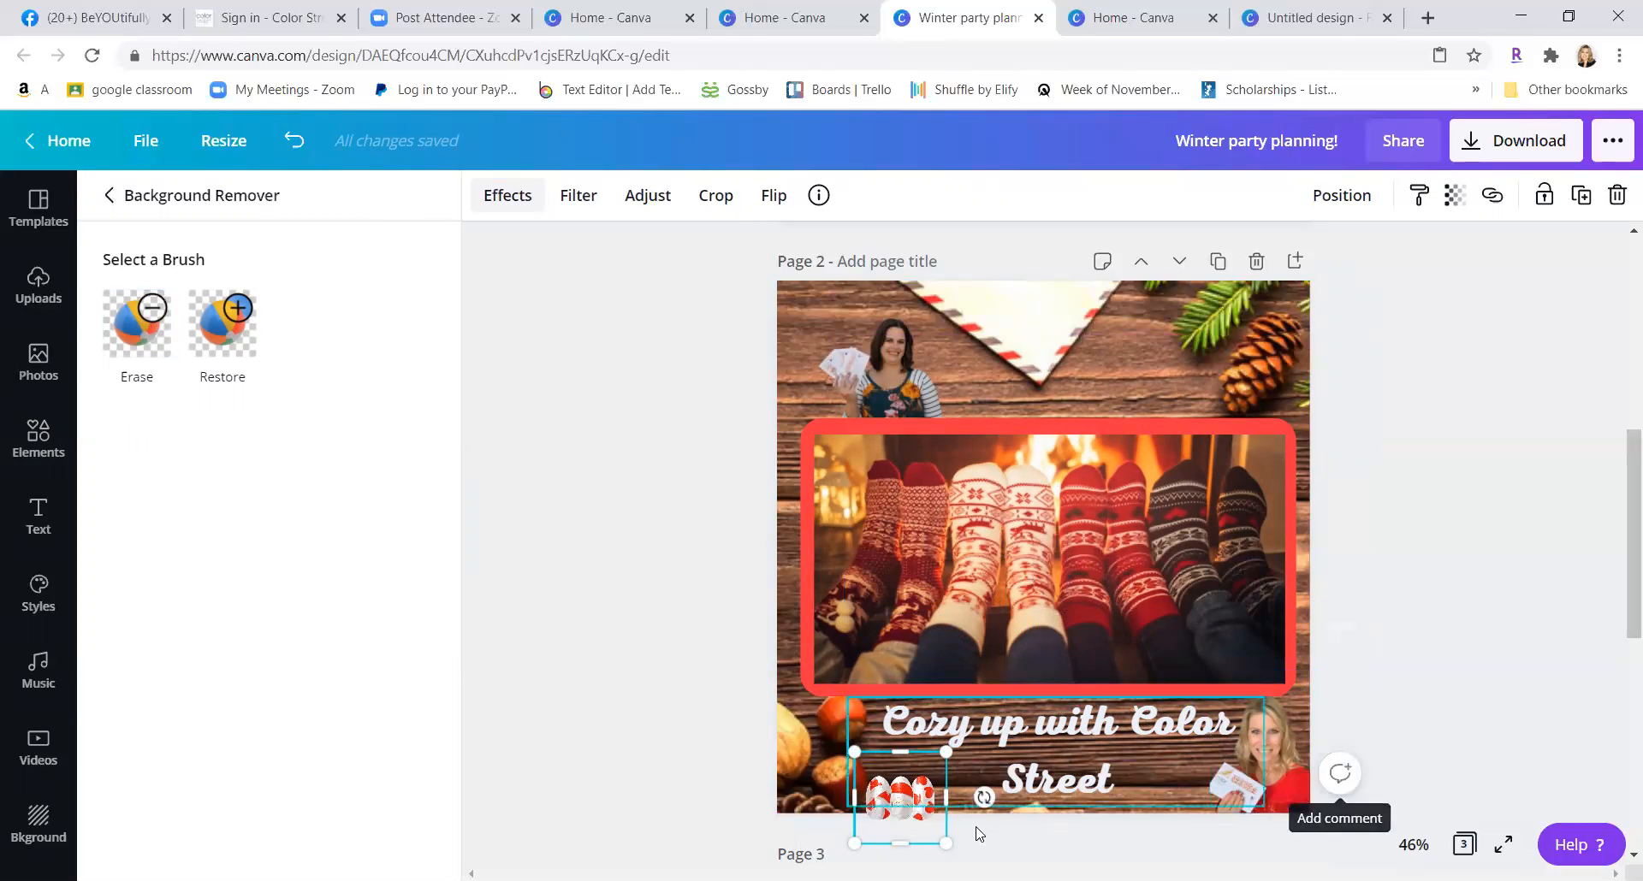
- Copy and paste the Santa nail image, align the copy just right of the original and remove the copy's background
right_click(894, 828)
left_click(973, 458)
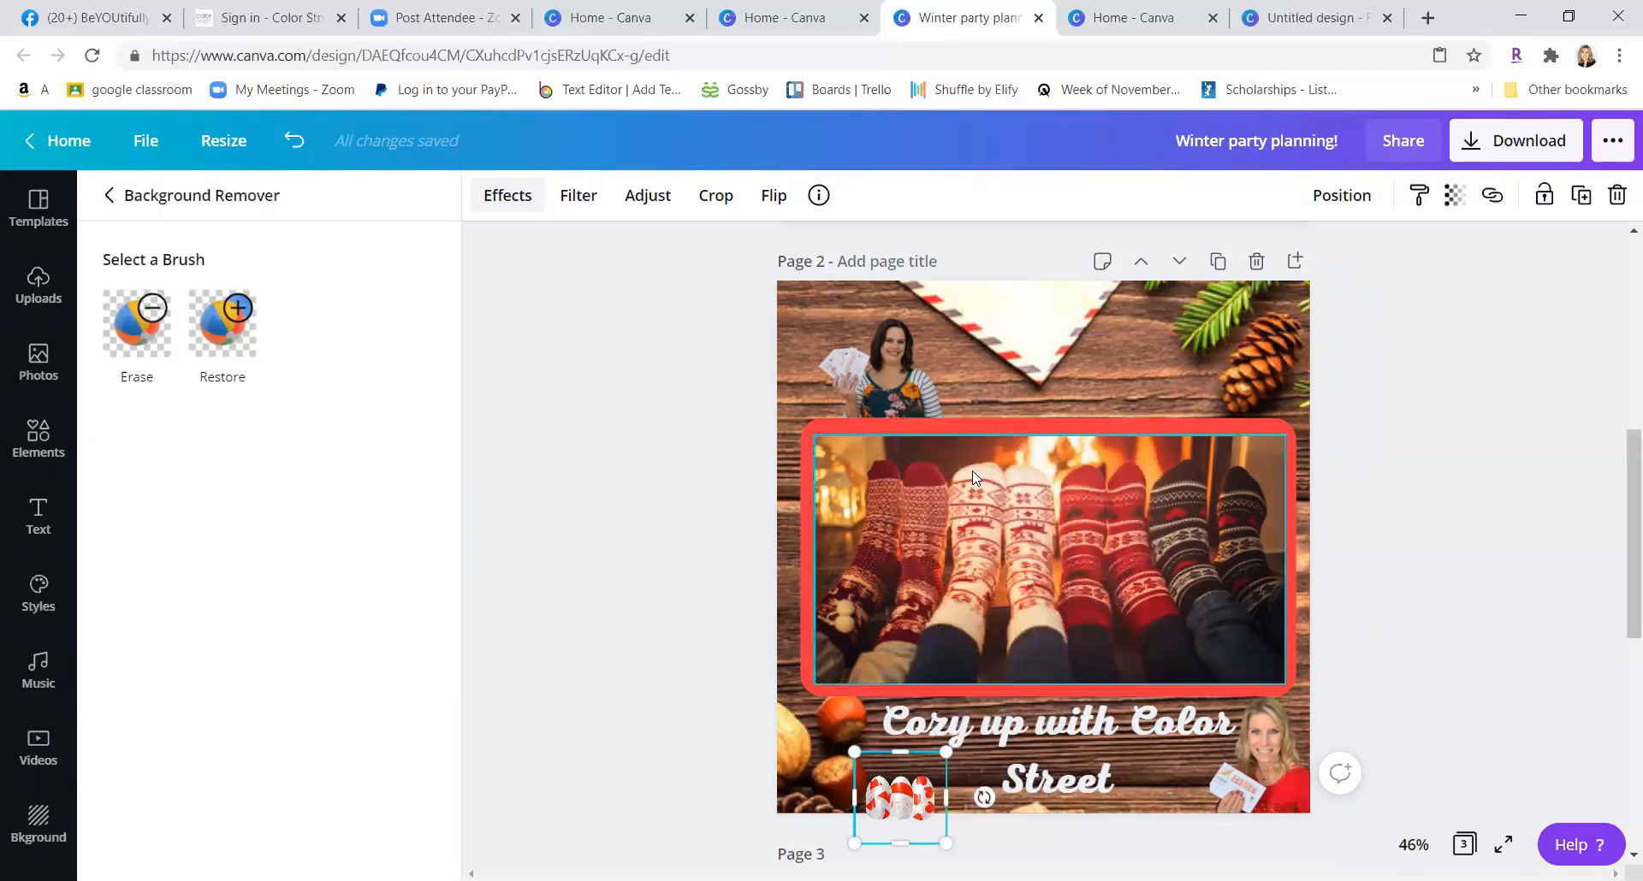
right_click(803, 742)
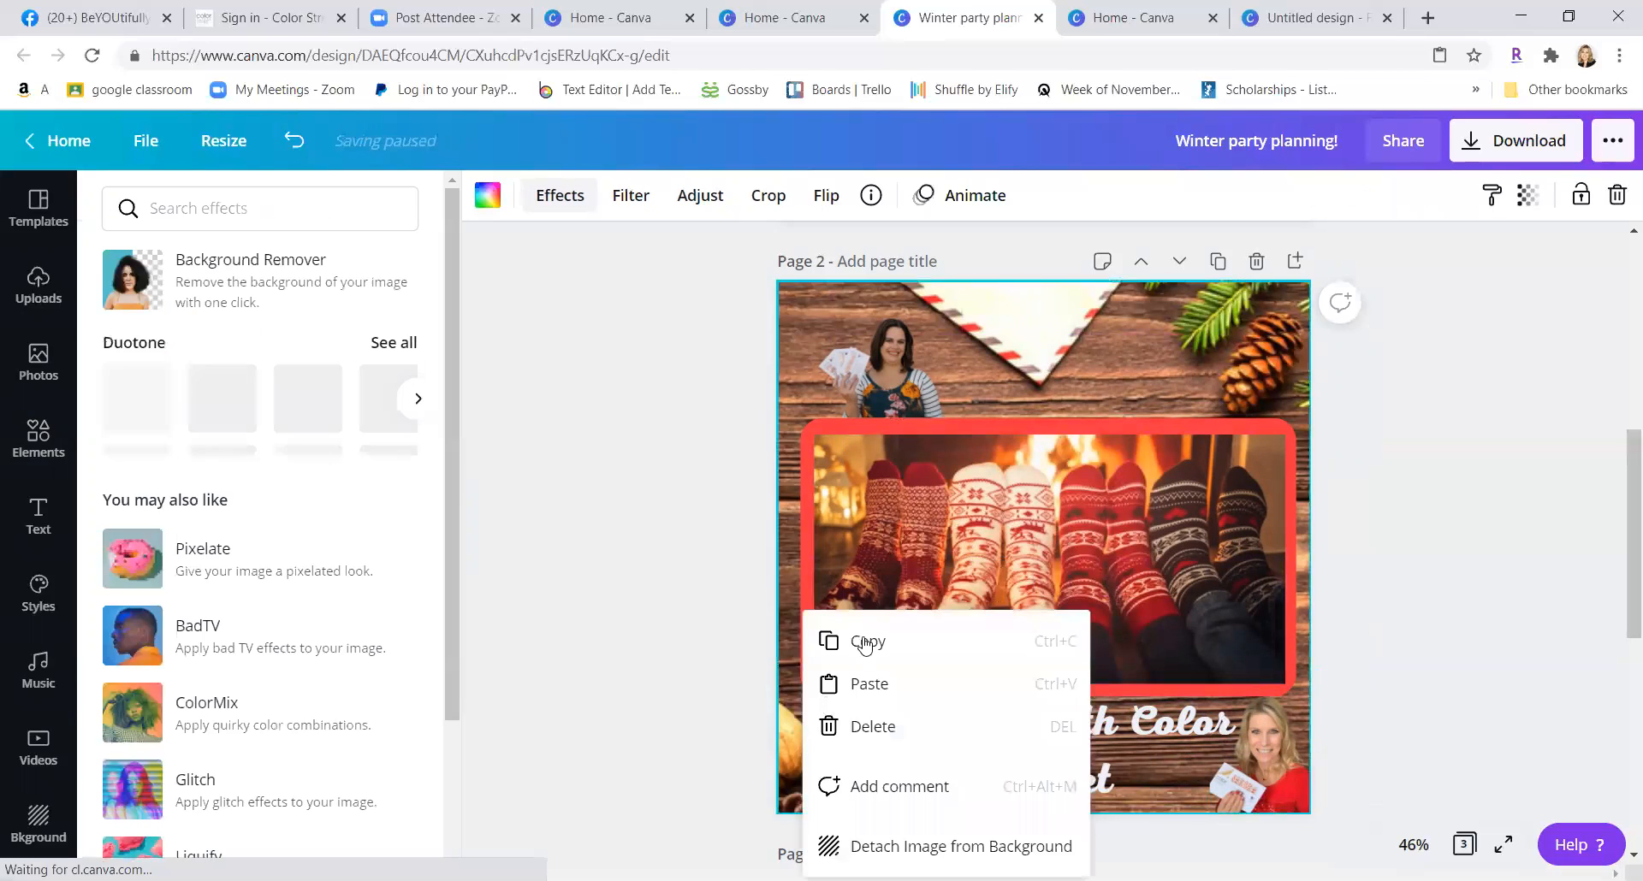
left_click(866, 684)
left_click_drag(896, 800, 955, 800)
left_click(505, 205)
left_click(496, 201)
left_click(257, 261)
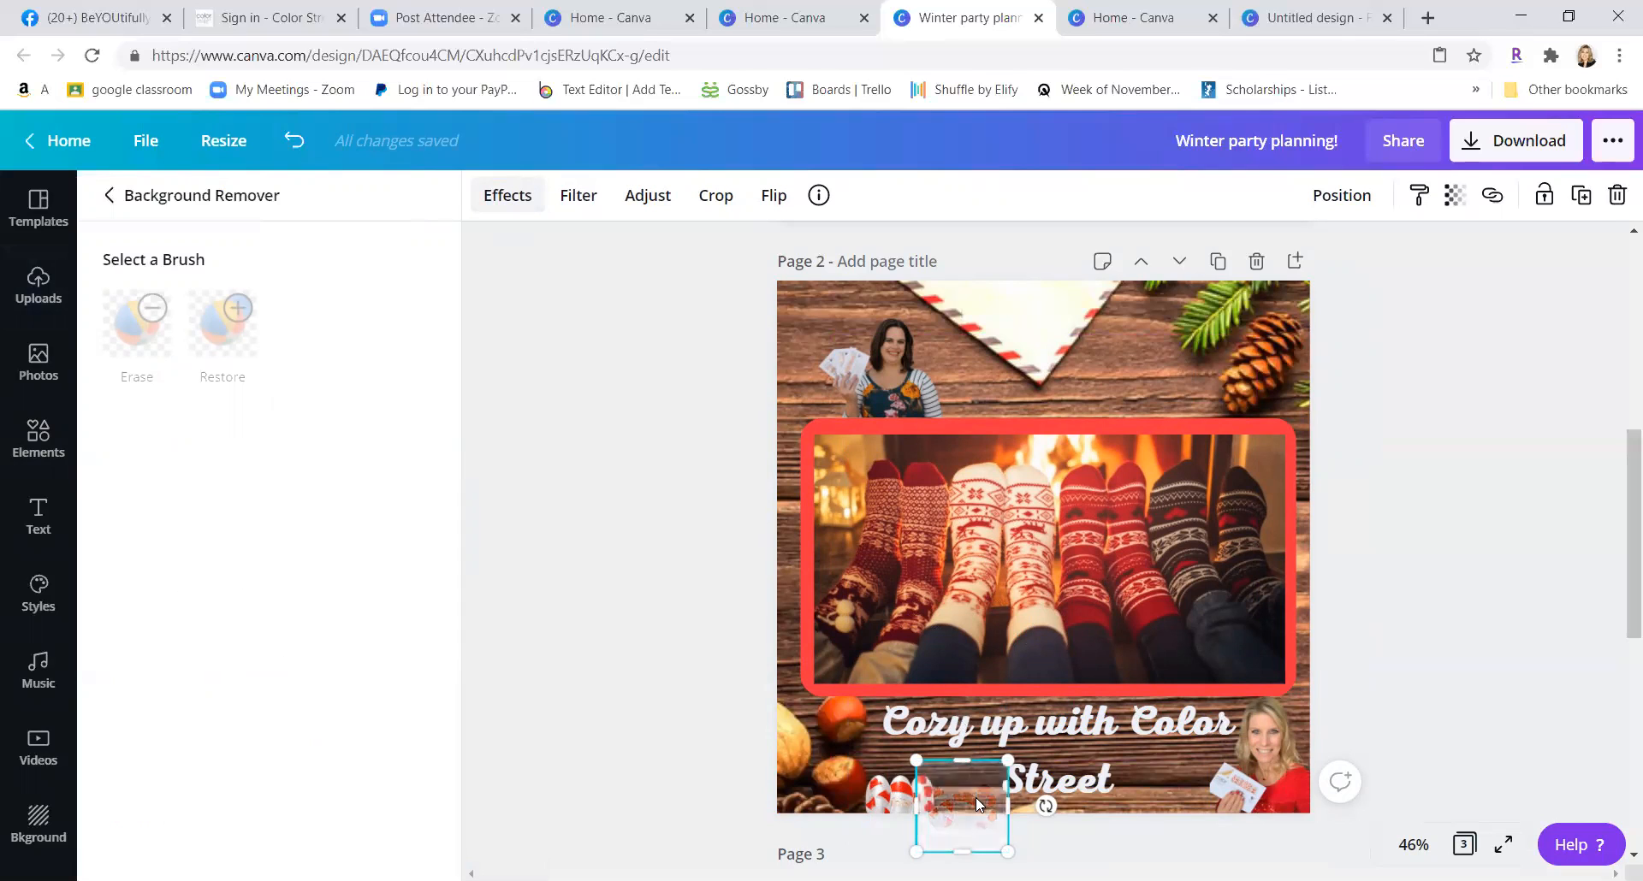
left_click_drag(976, 797, 976, 795)
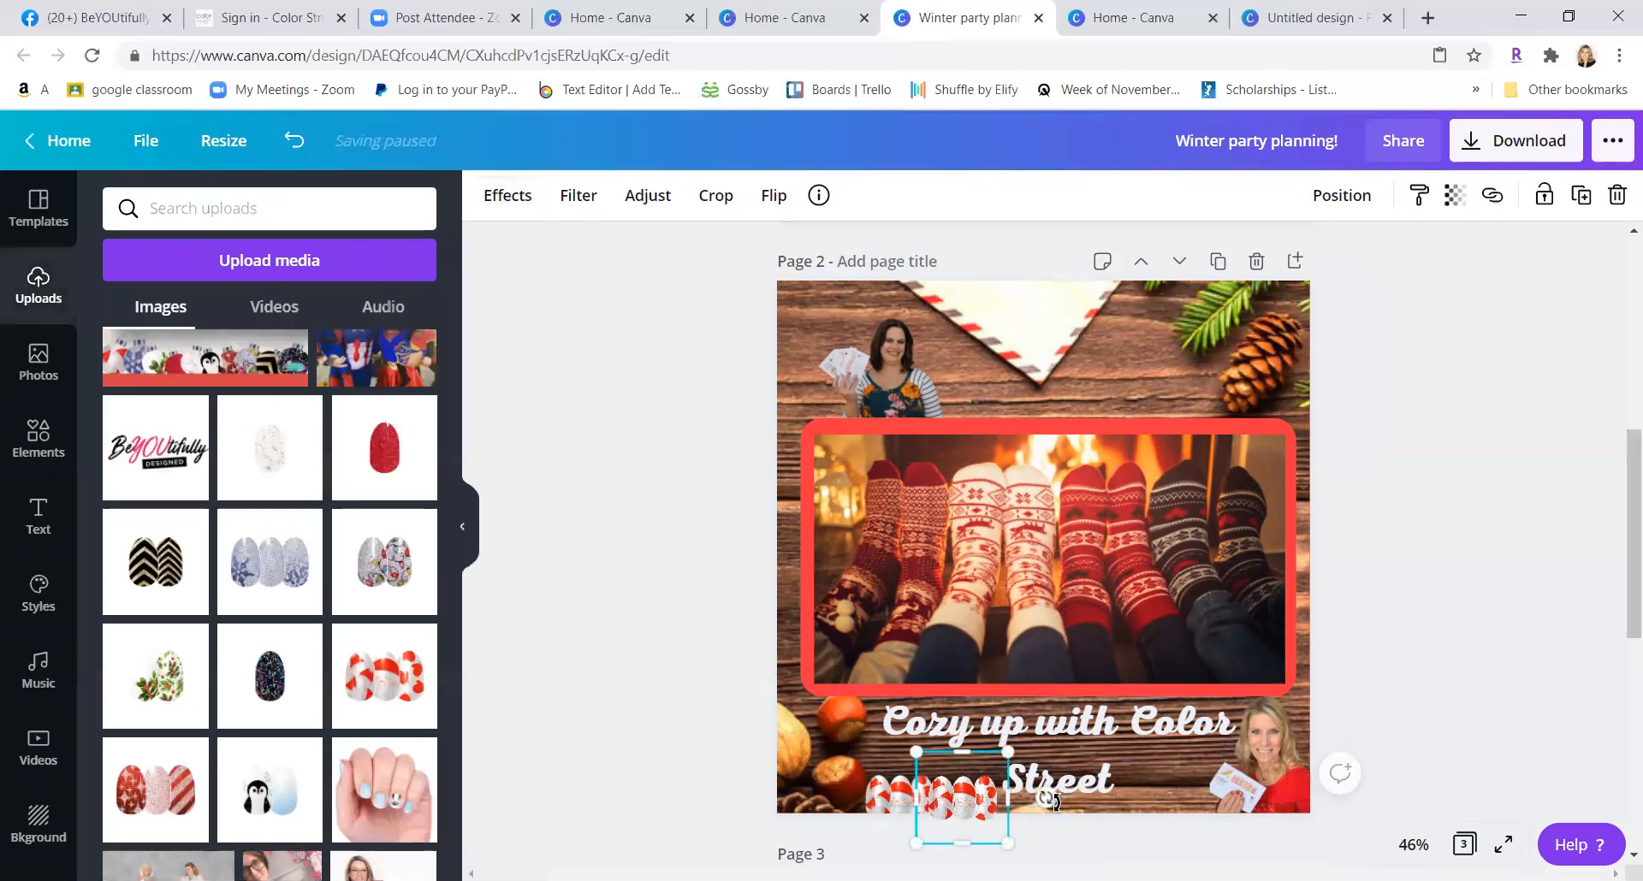
- Select the "Cozy up with Color Street" heading and save the design
left_click(1070, 783)
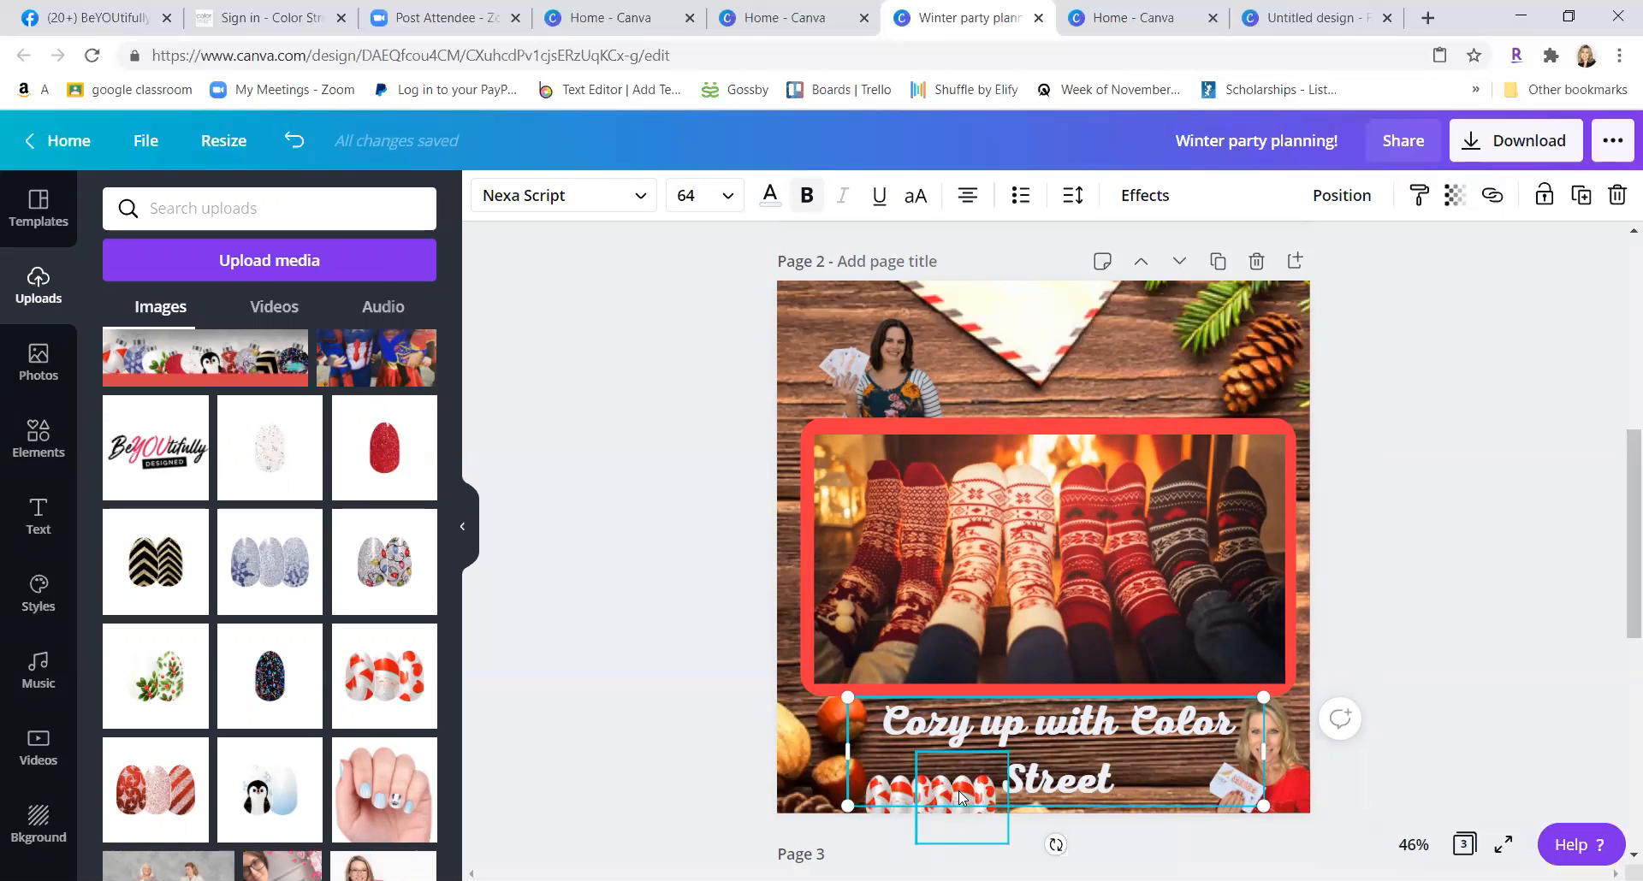
left_click(139, 152)
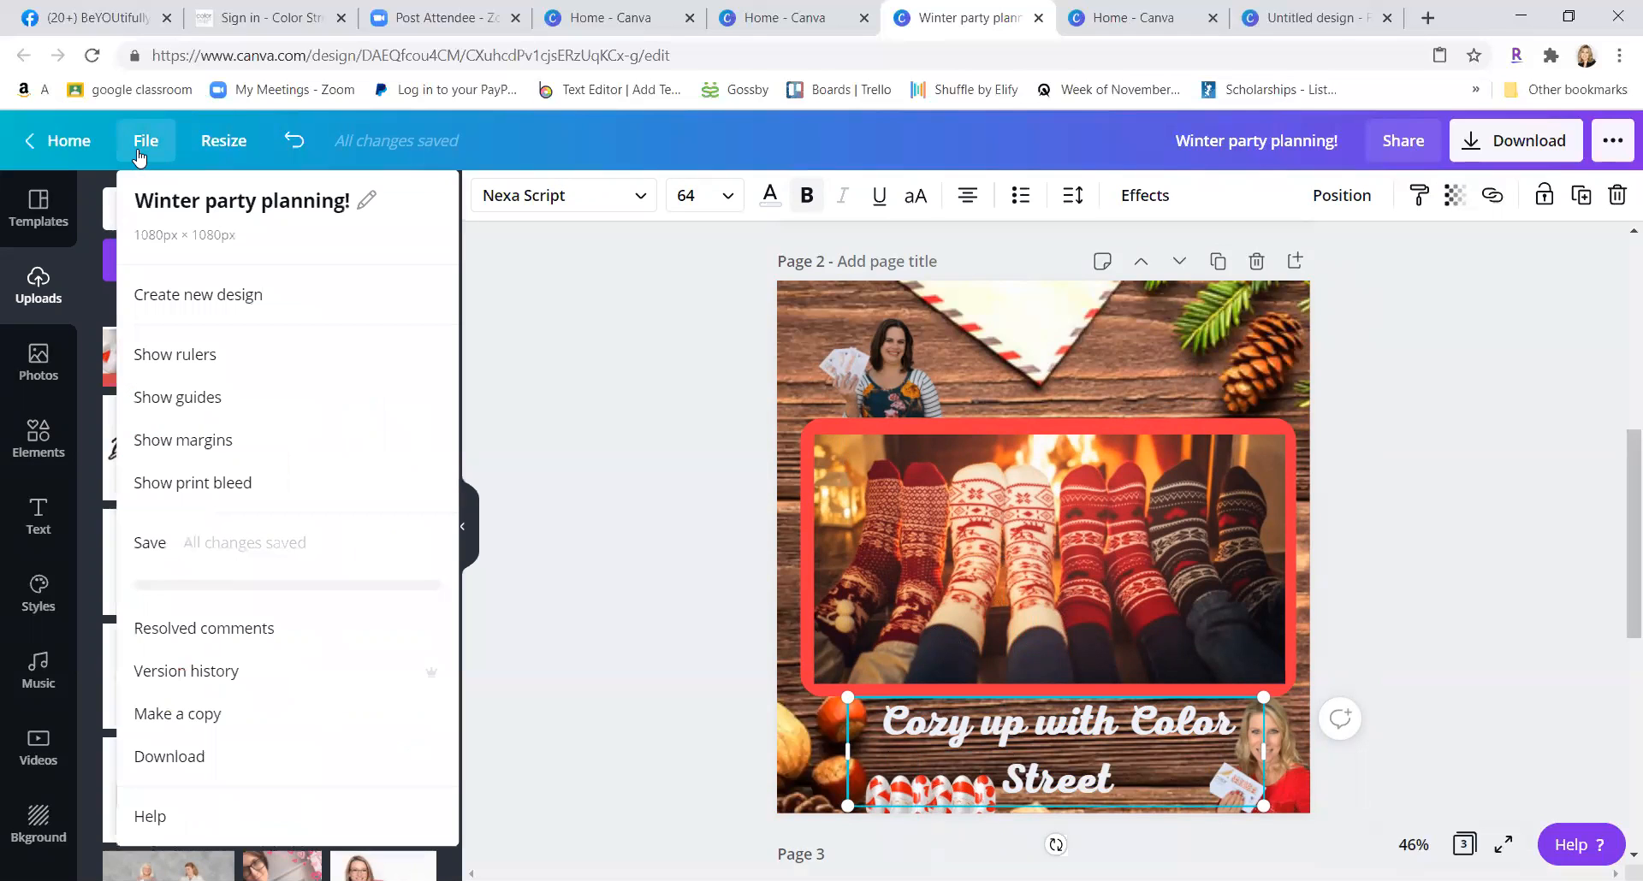
left_click(148, 544)
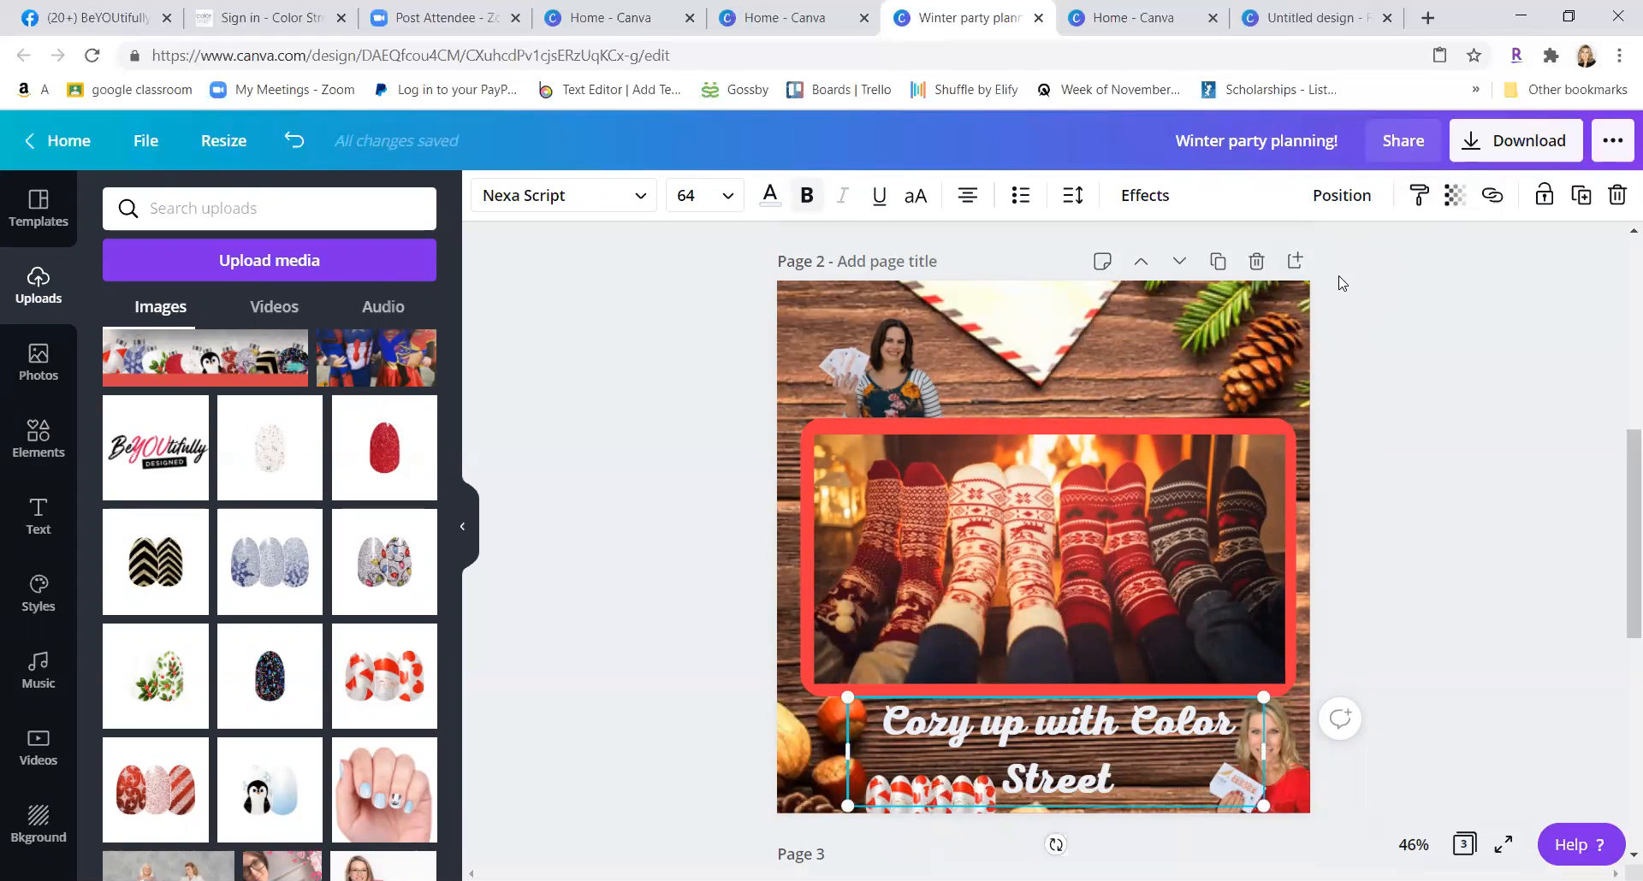
- Download only page 2 of the design as a JPG
left_click(1468, 155)
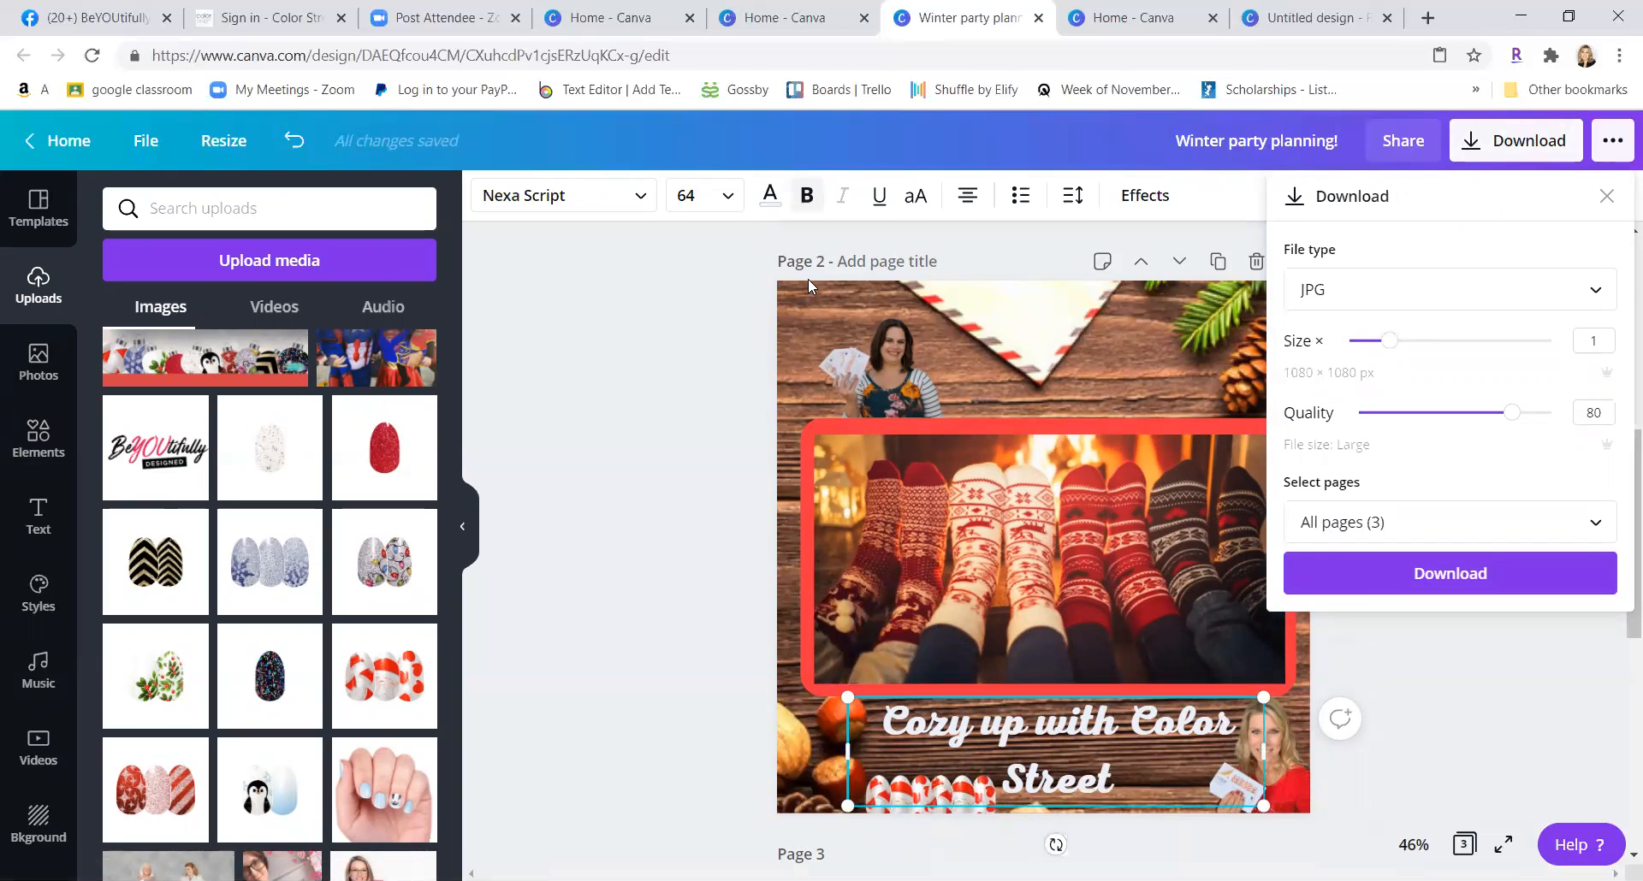
left_click(1350, 530)
left_click(1374, 315)
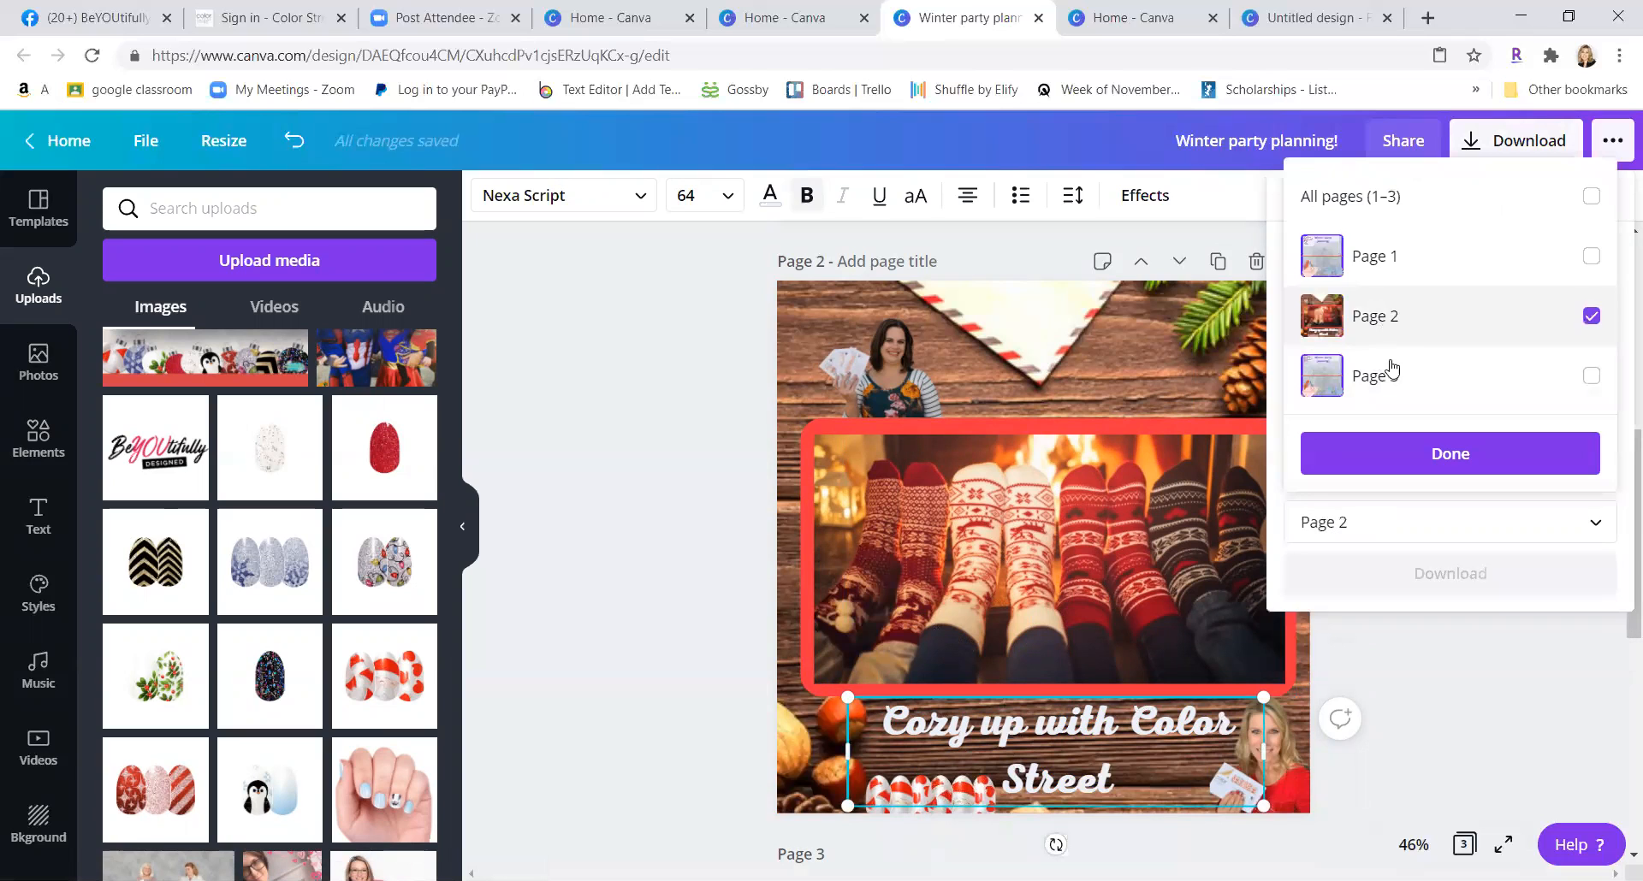
left_click(1405, 462)
left_click(1423, 573)
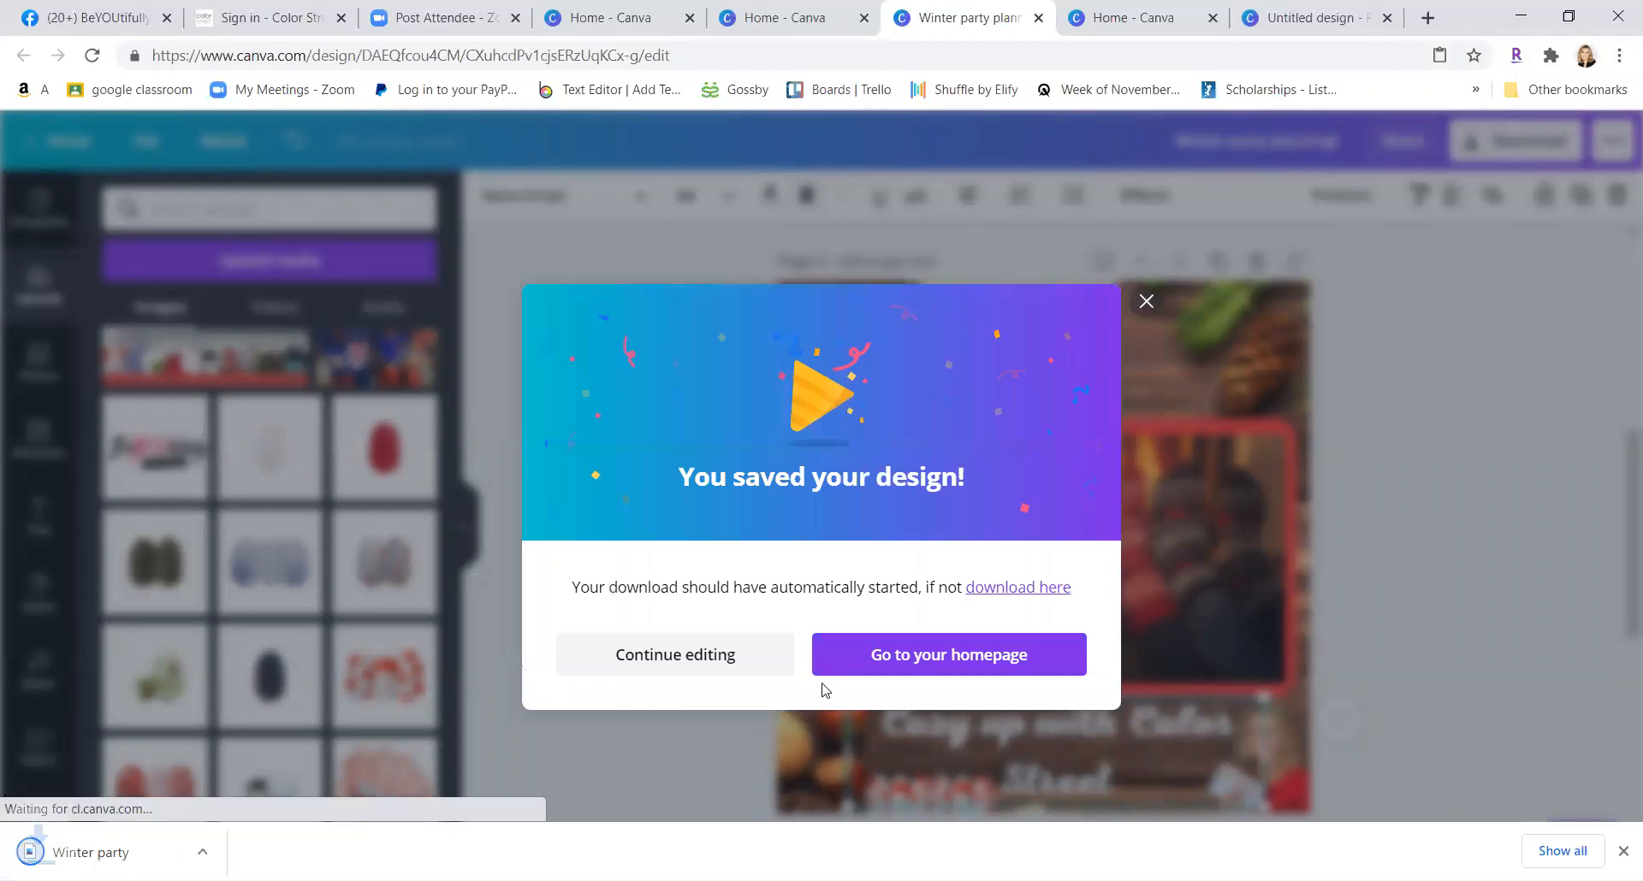
- Open the downloaded winter party JPG to view it, and return to editing the design
left_click(73, 847)
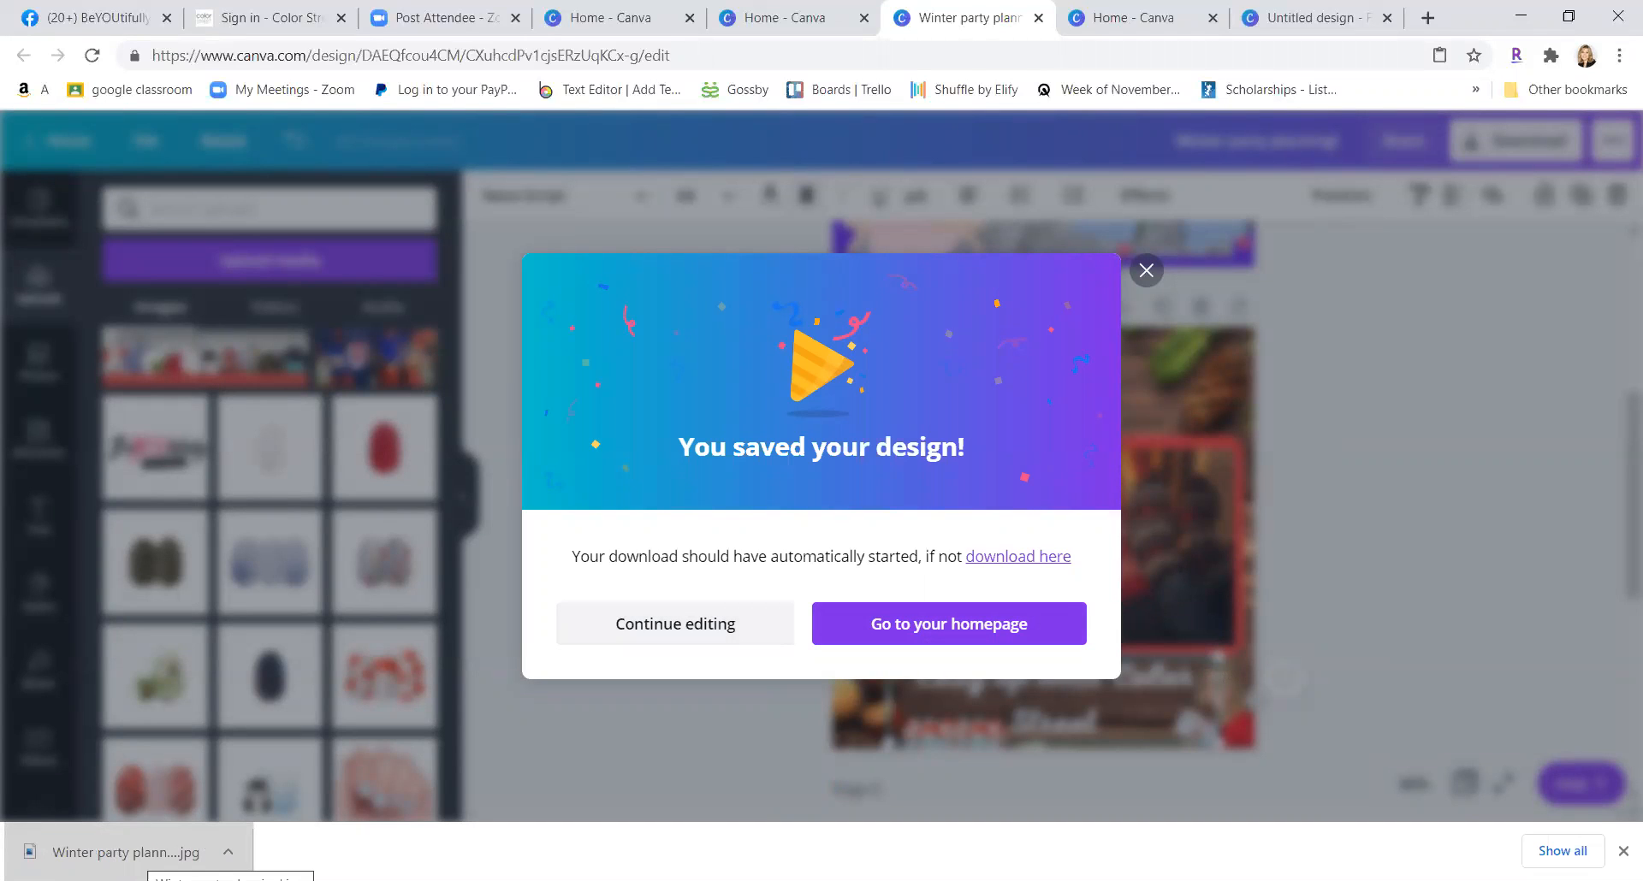
left_click(147, 852)
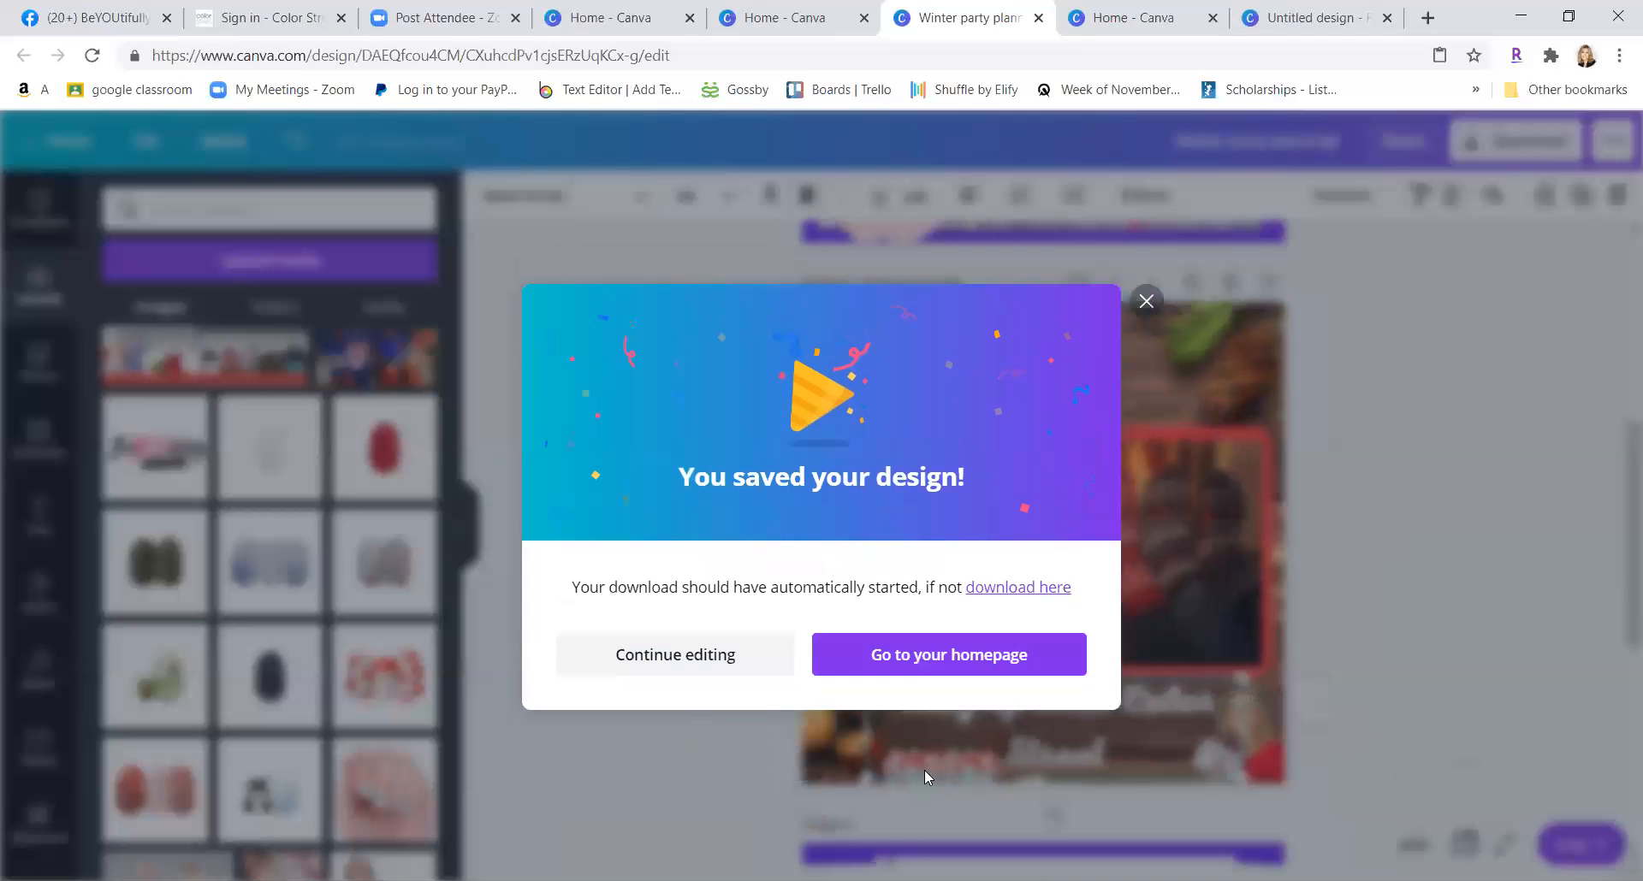
left_click(1150, 303)
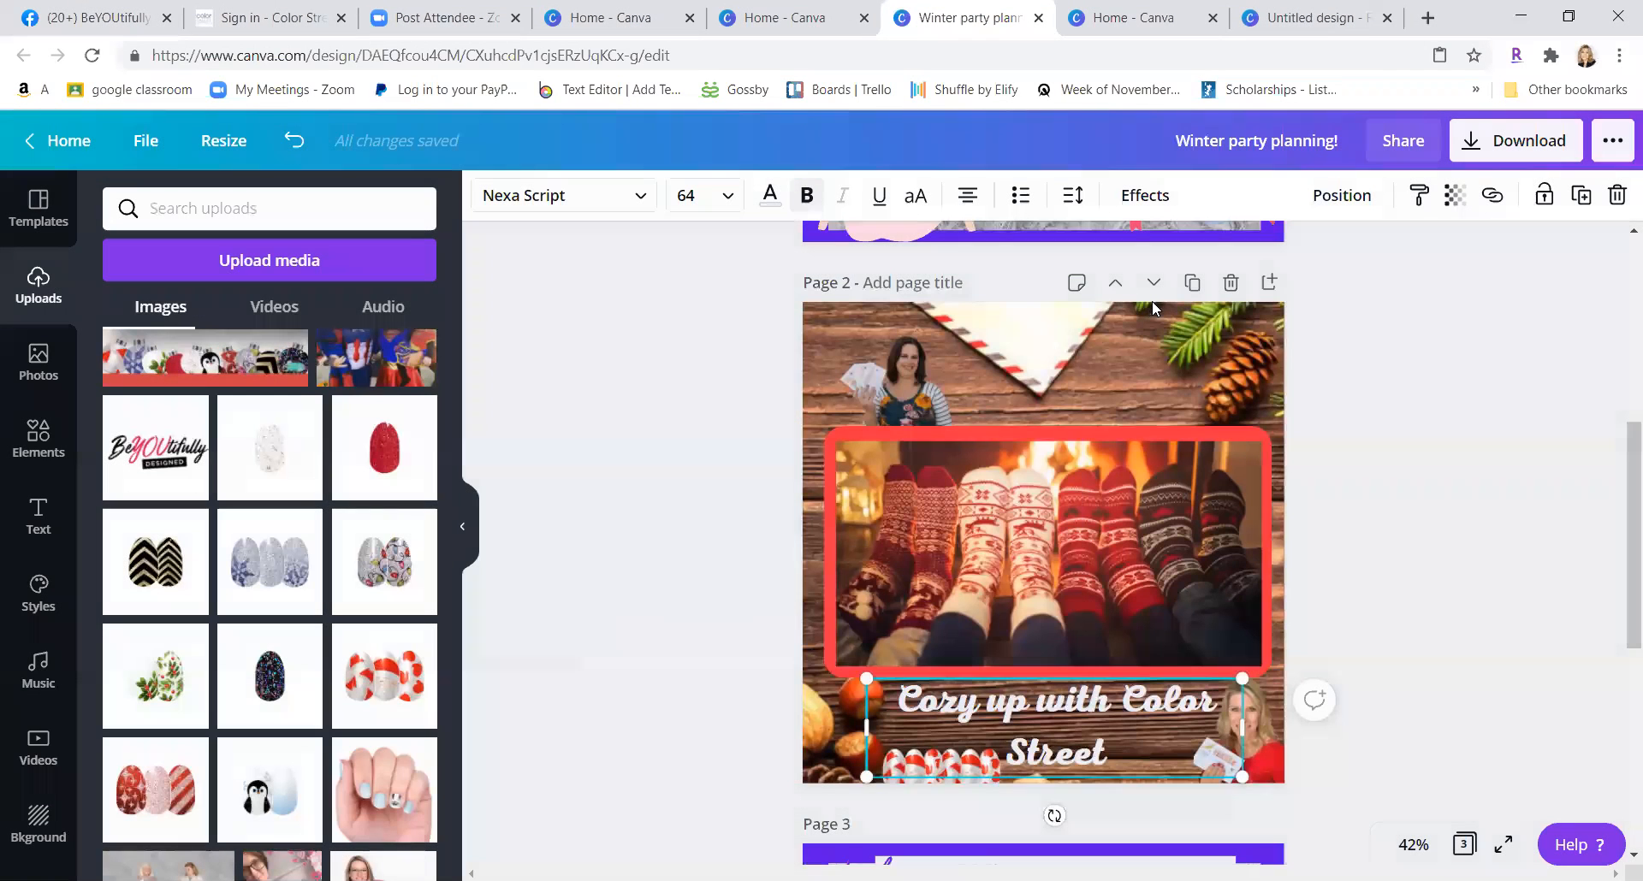